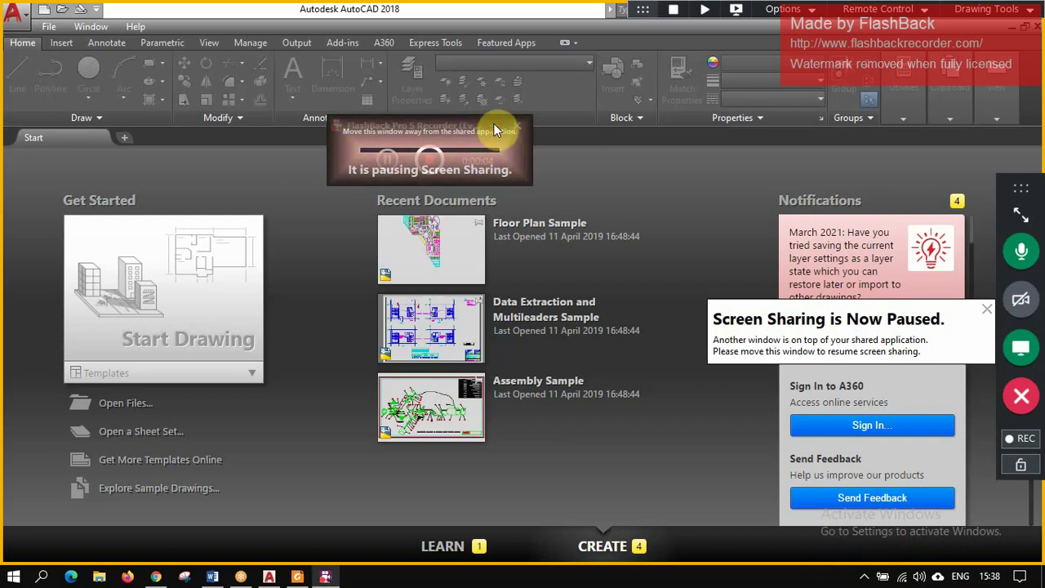
- Check the bracket in the practice PDF, then start a new blank drawing
left_click(269, 577)
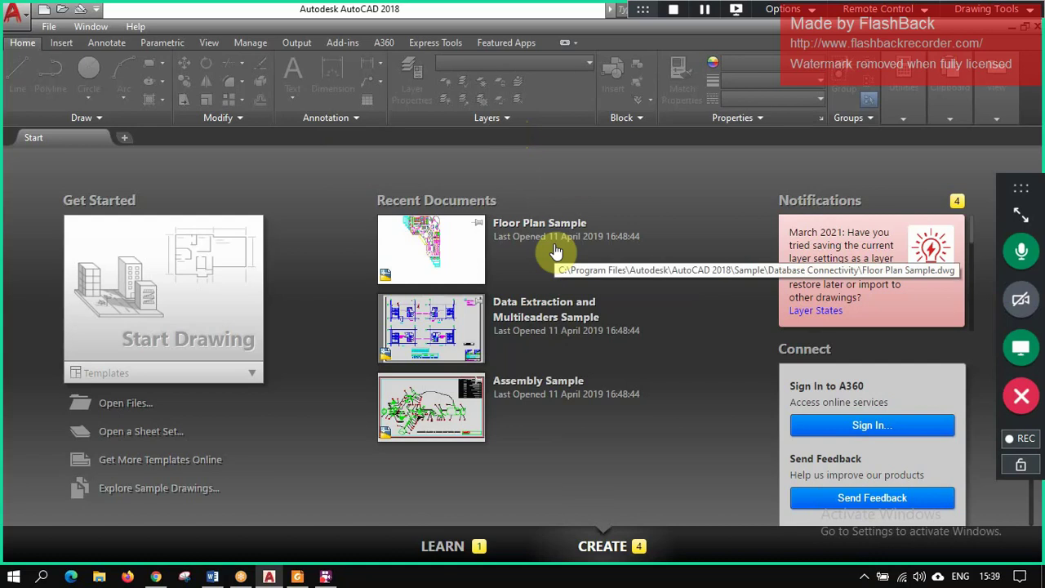
left_click(298, 576)
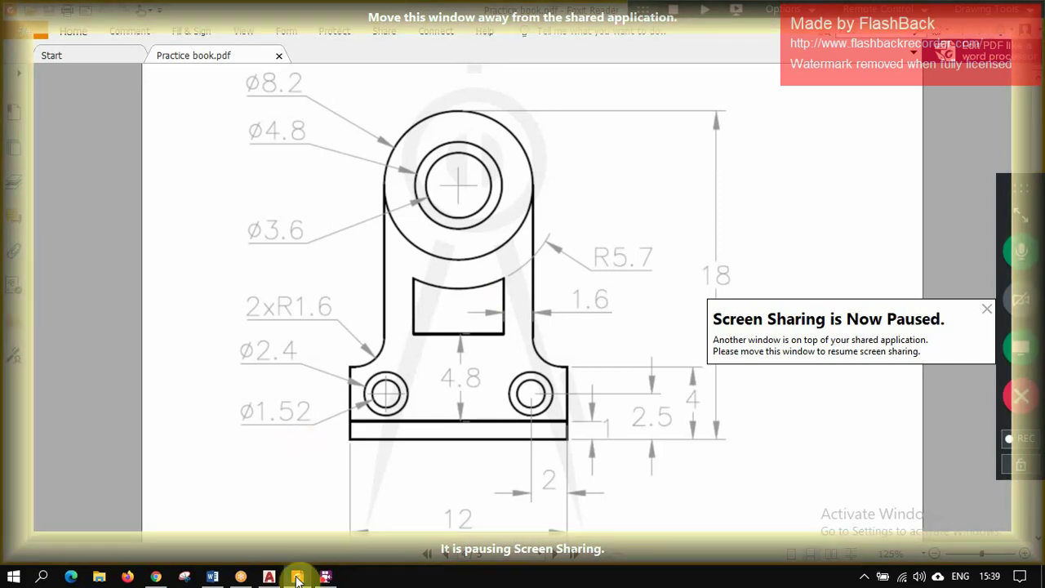
left_click(268, 576)
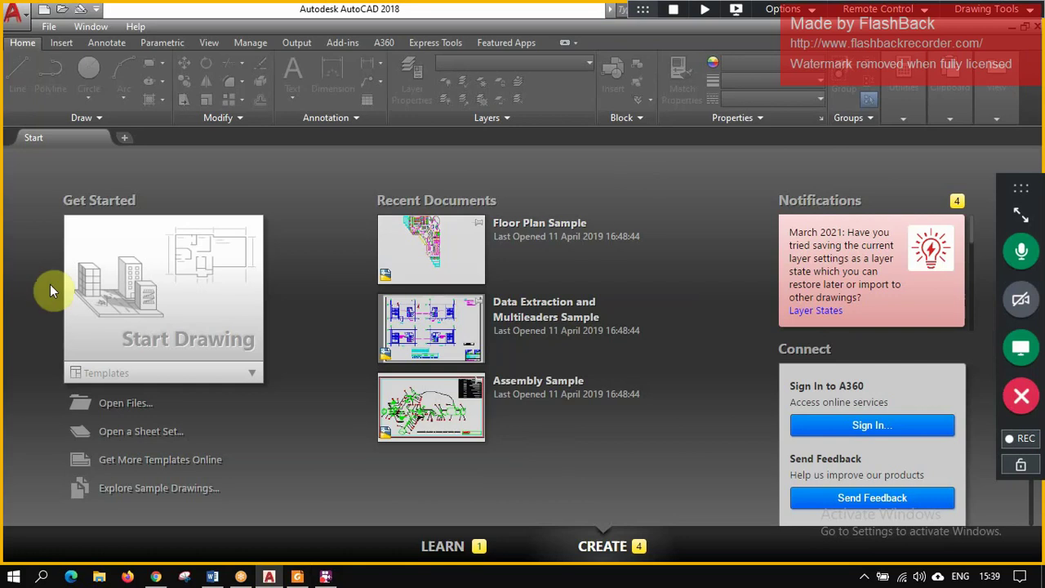
left_click(130, 273)
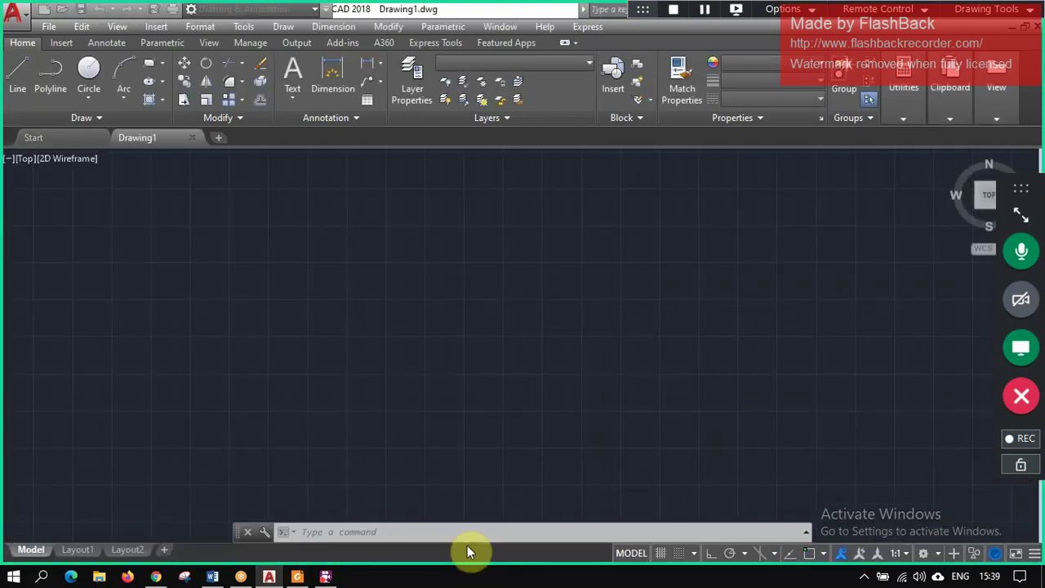
- Accept millimetre drawing units in the UNITS dialog
left_click(477, 534)
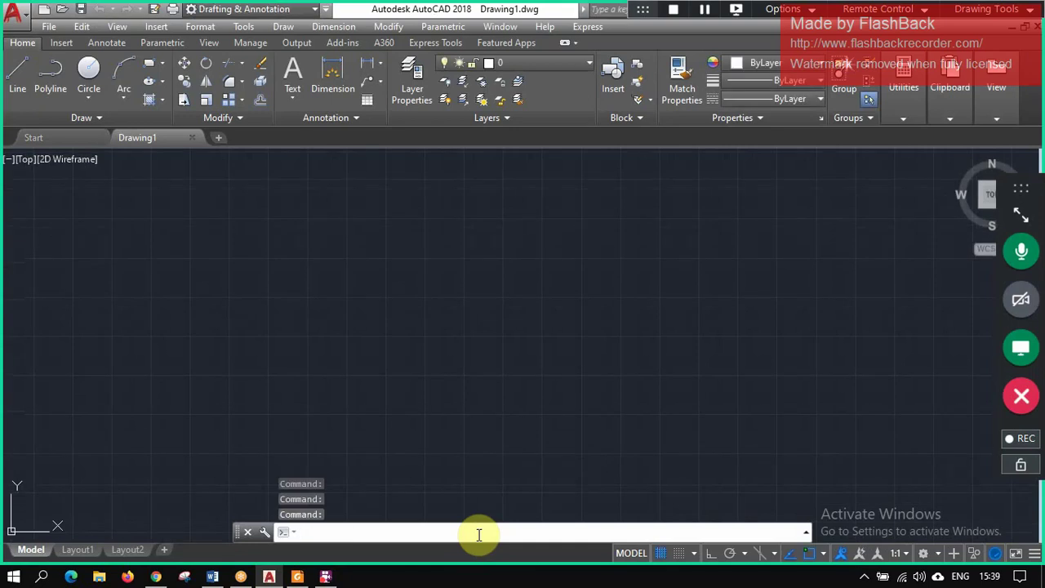
type("units")
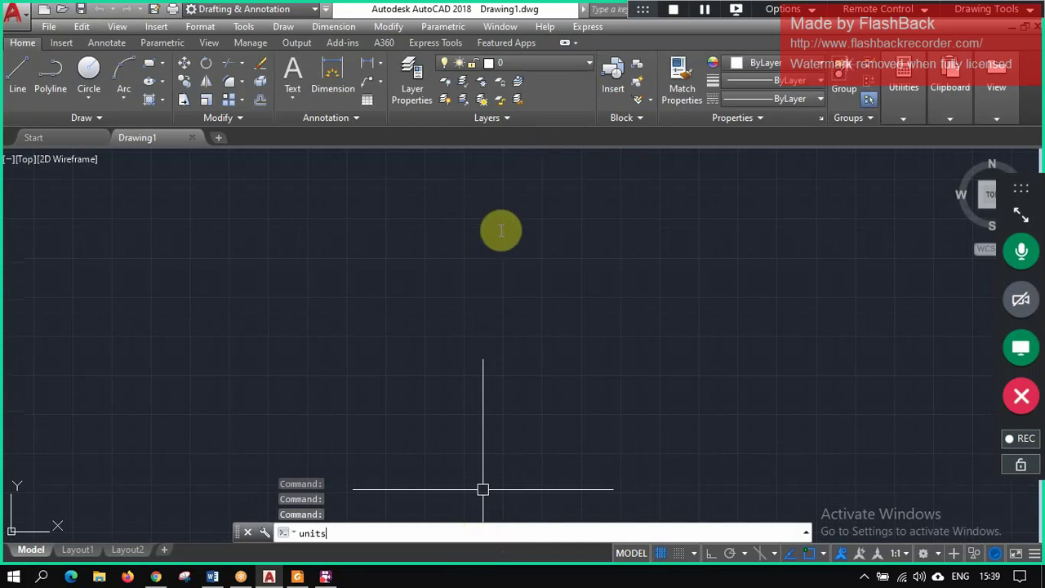
key("Return")
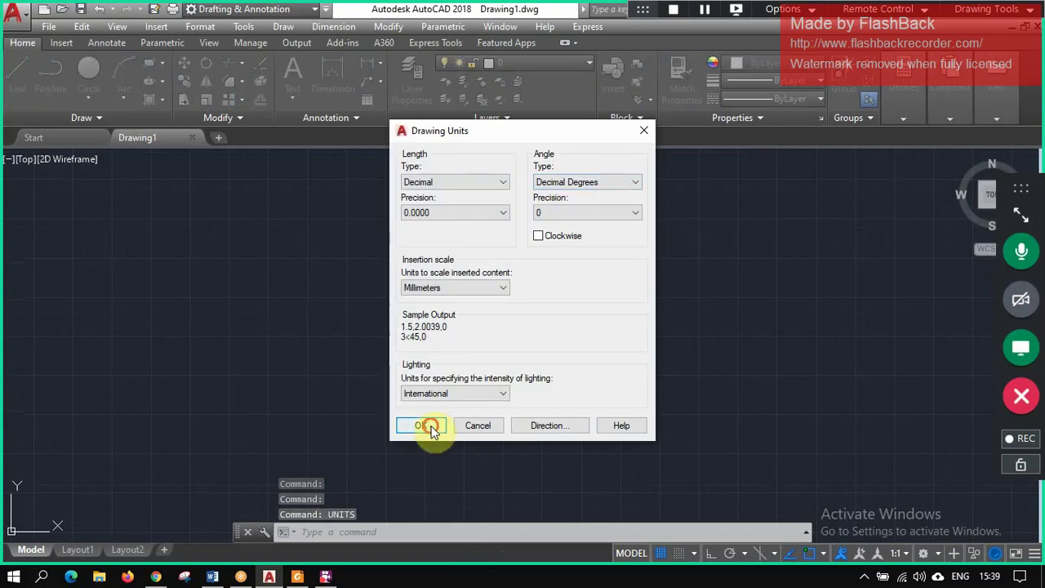
left_click(432, 425)
- Set the drawing limits from 0,0 to 60,40
left_click(414, 535)
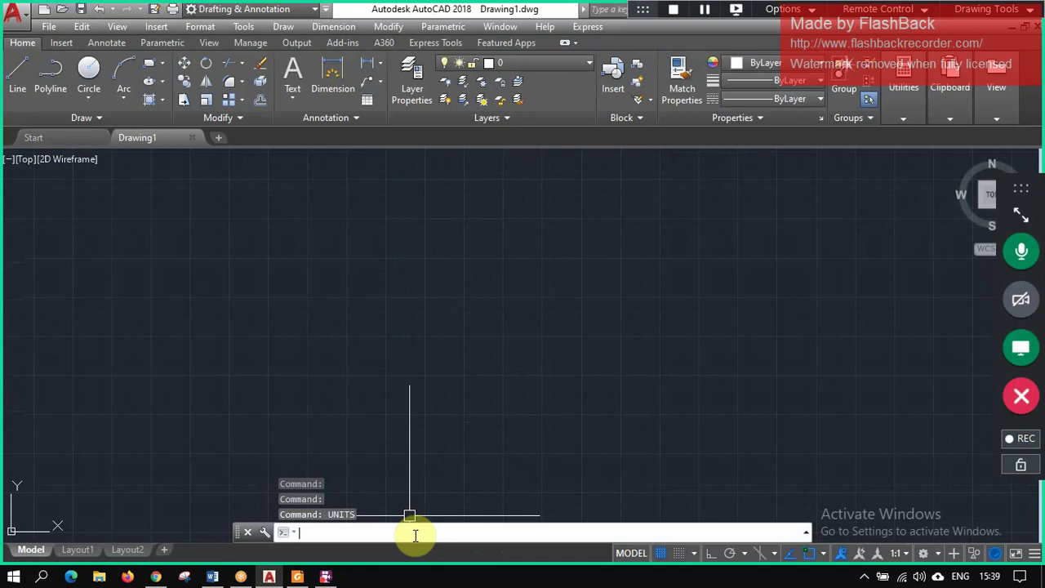
type("limi")
type("ts")
key("Return")
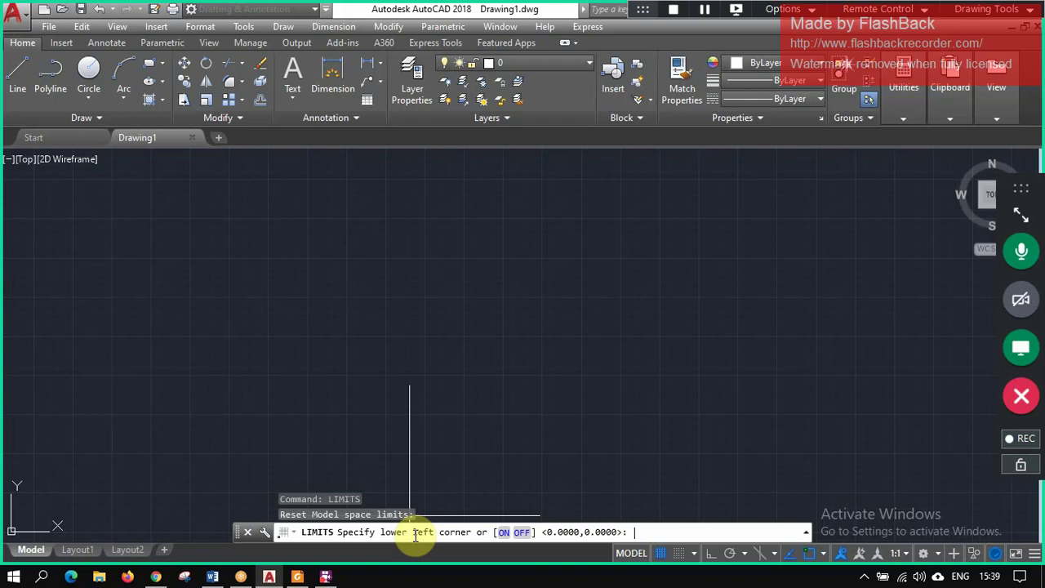
left_click(647, 531)
type("0,")
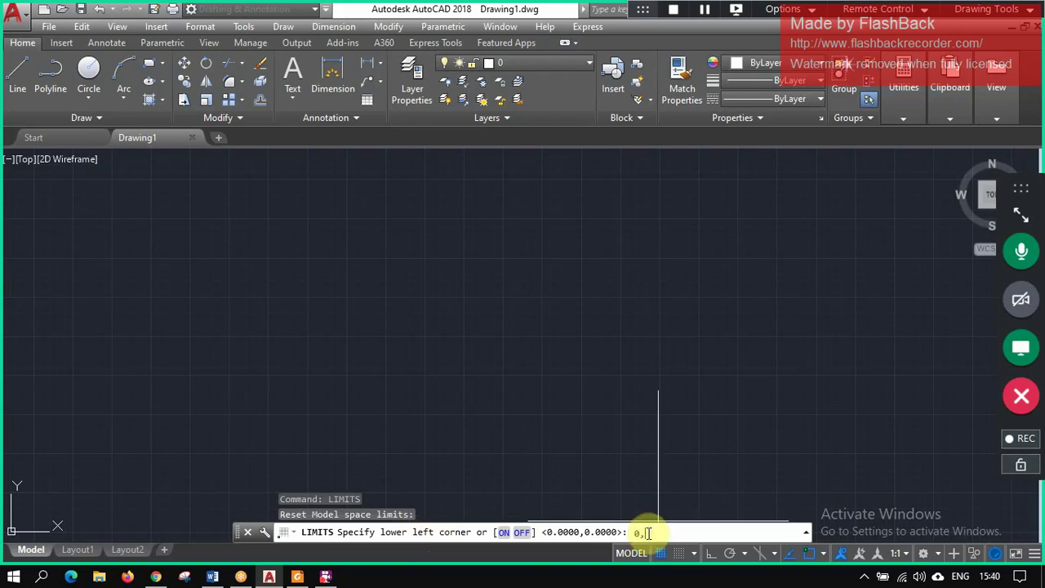
type("0")
key("Return")
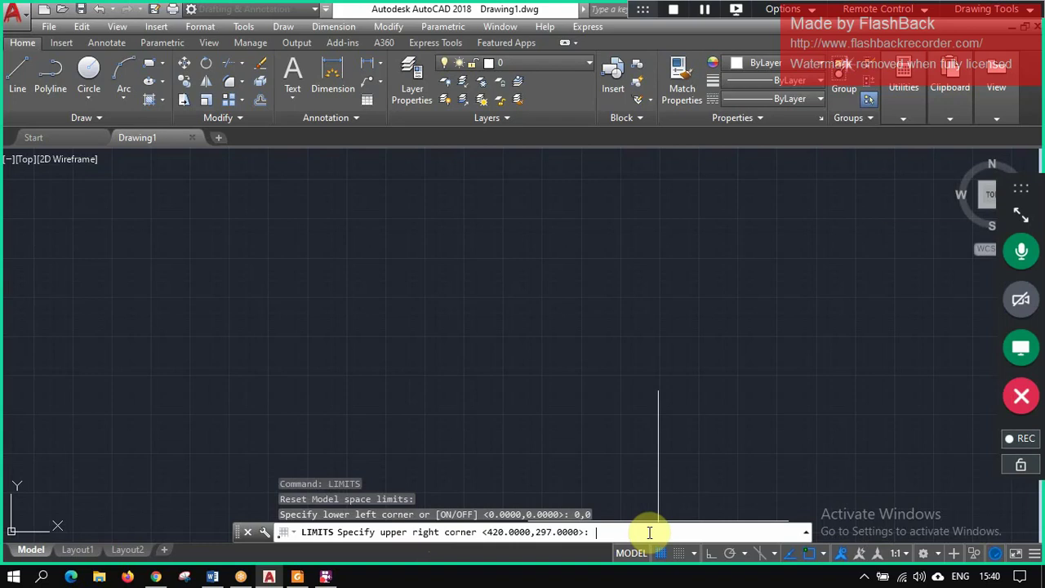
type("60")
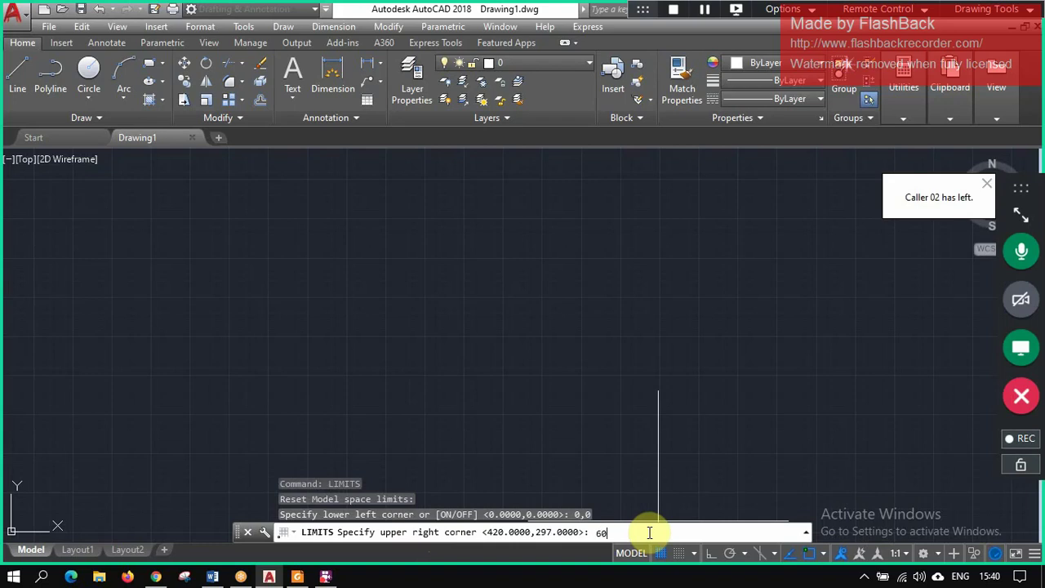
type(",")
type("40")
key("Return")
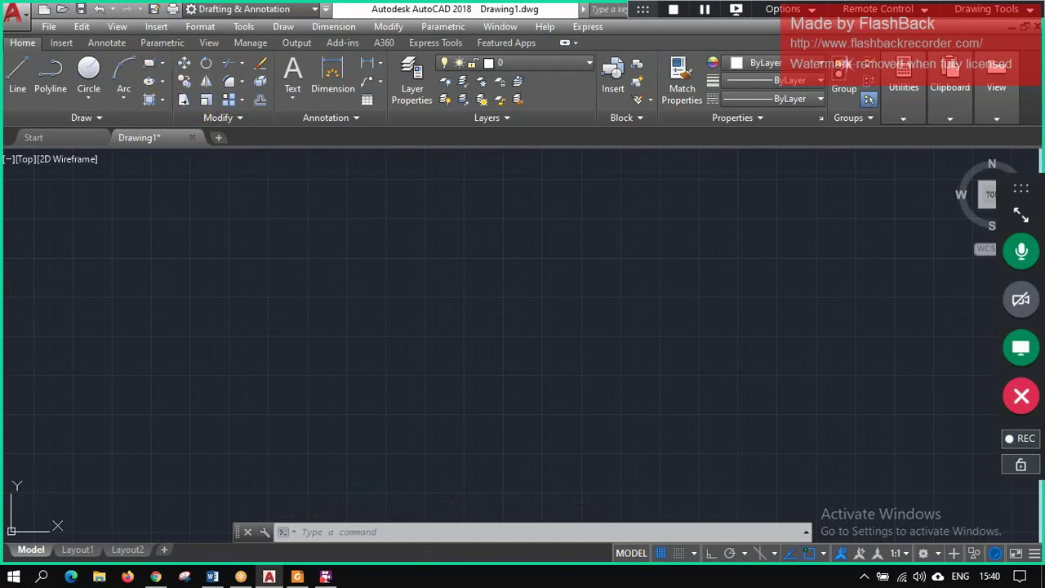
- Switch Ortho on during a rectangle attempt, then cancel the unfinished rectangle
left_click(148, 62)
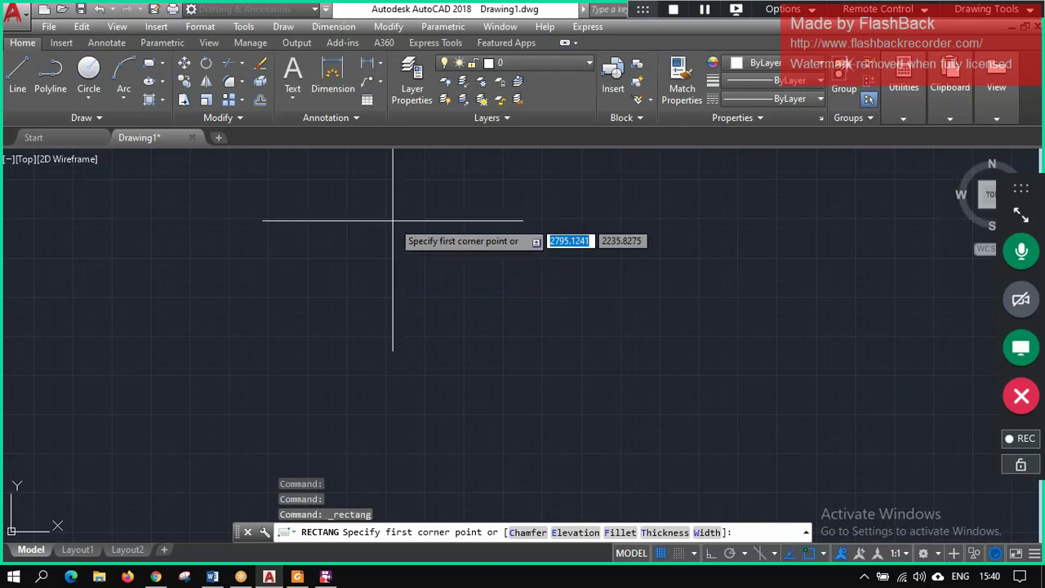
left_click(710, 555)
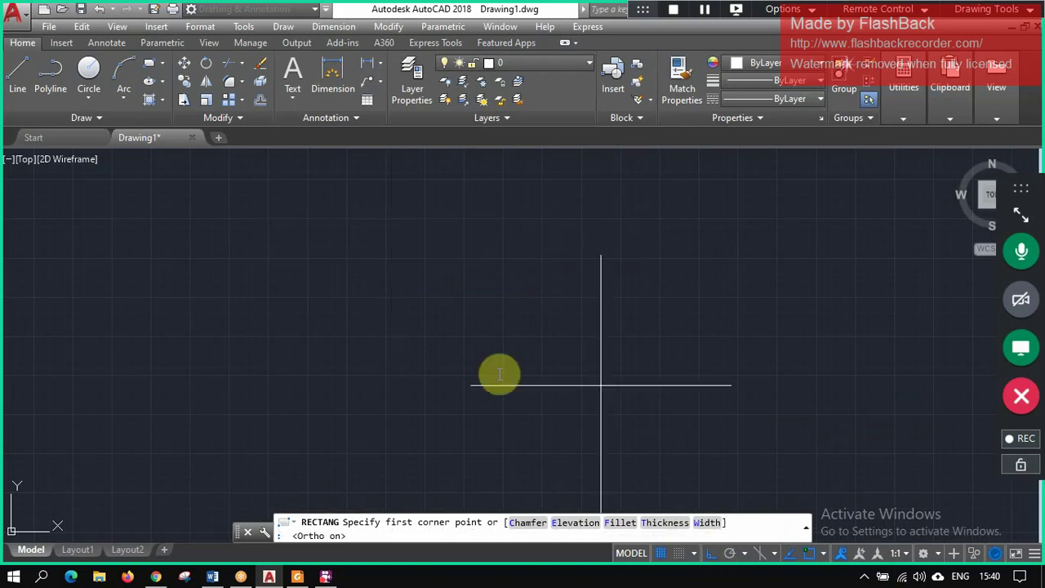
left_click(389, 218)
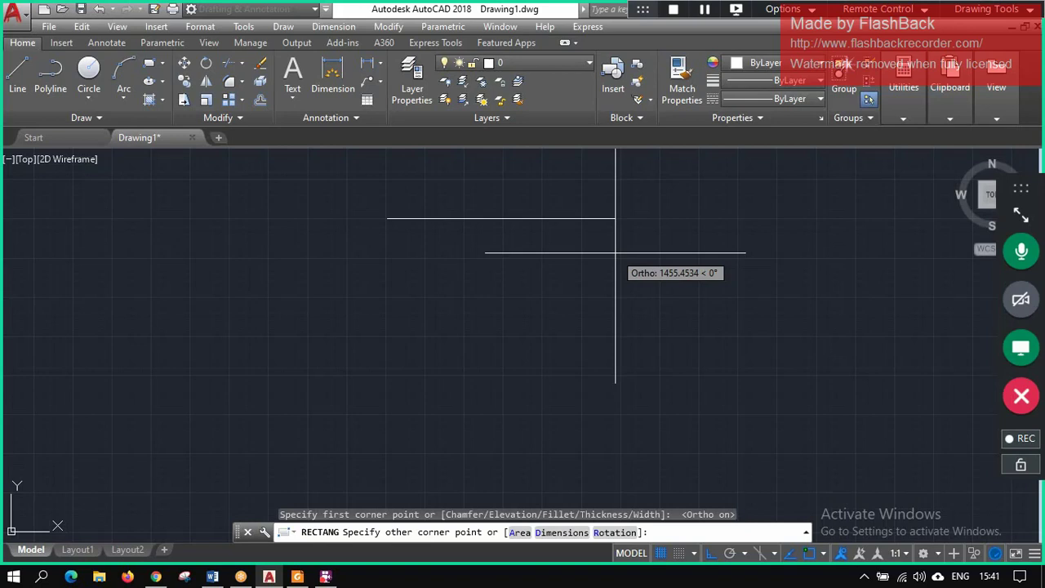
key("Escape")
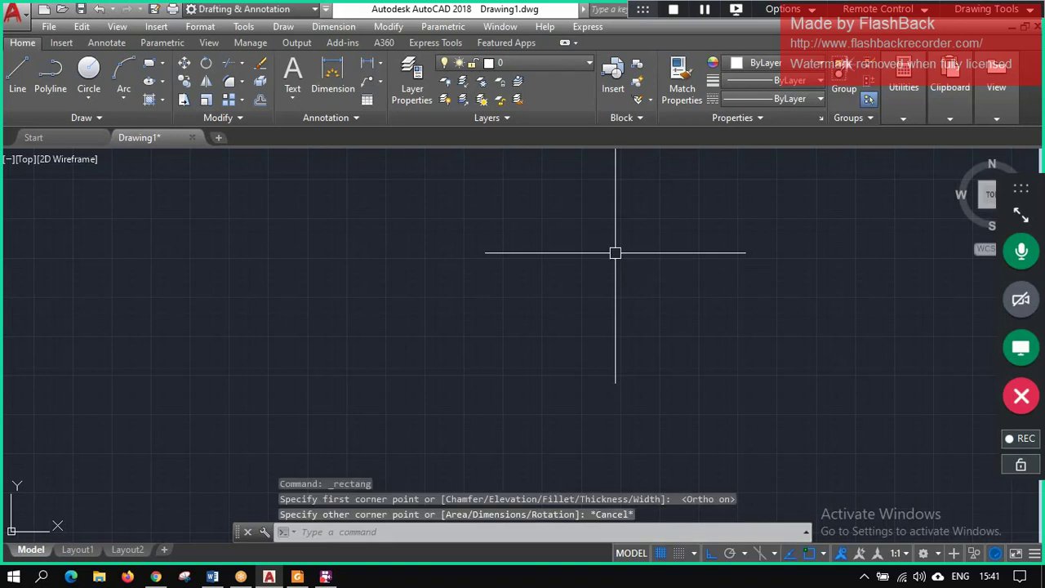
- Make two false starts with LINE, cancelling each after its first point
left_click(29, 74)
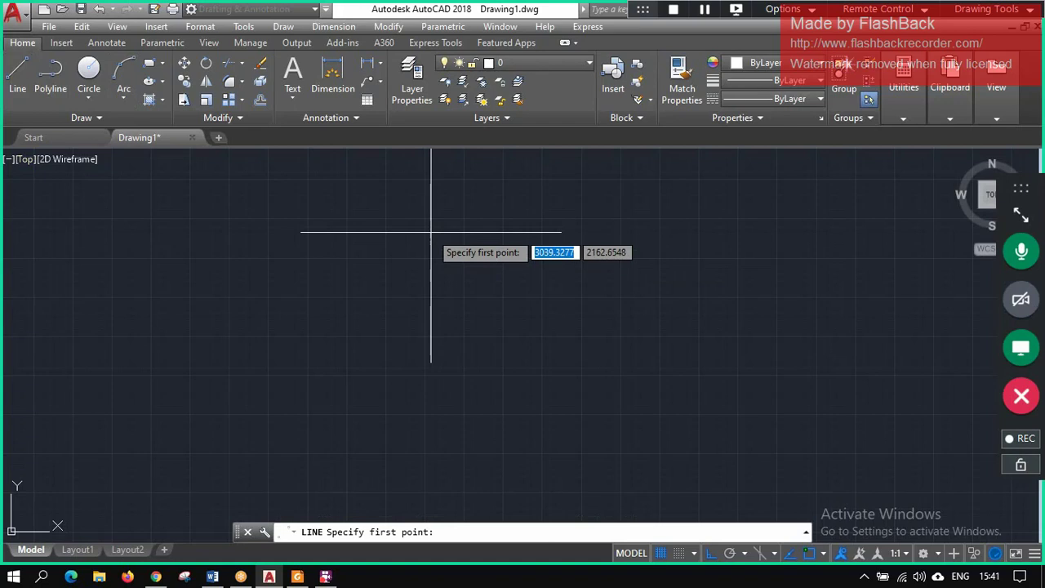
left_click(426, 222)
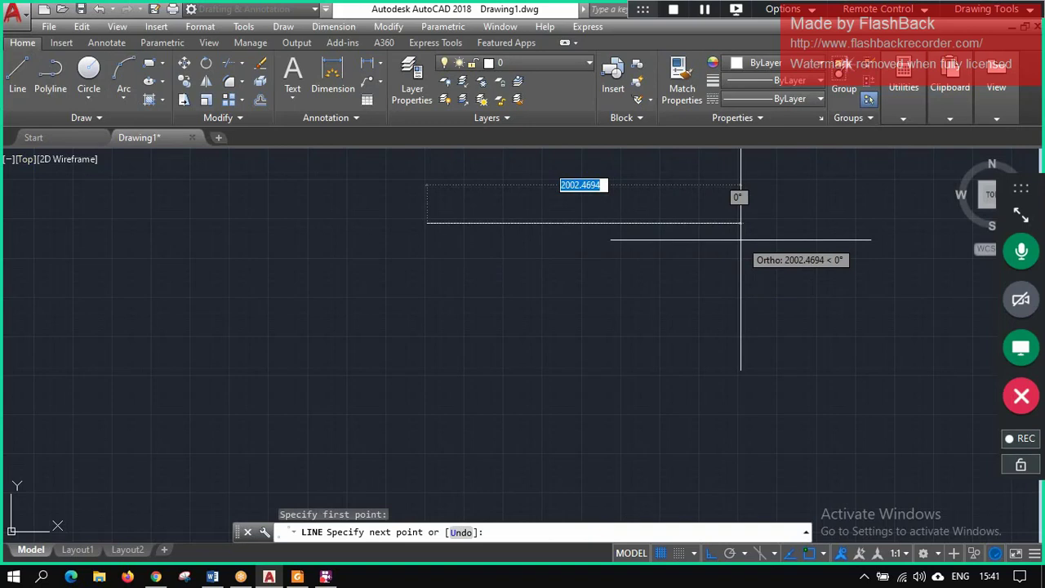
key("Escape")
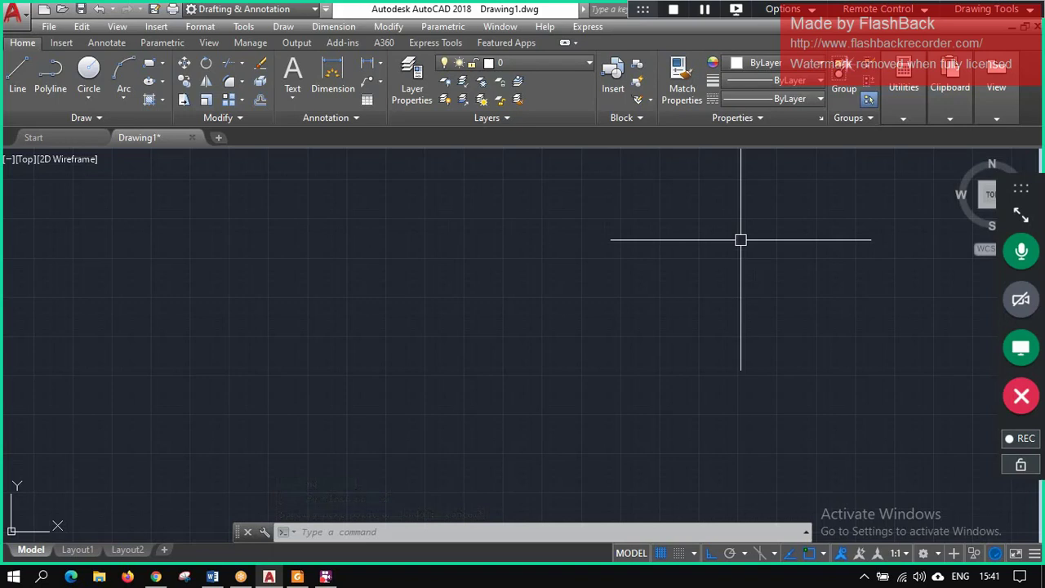
left_click(11, 81)
left_click(261, 204)
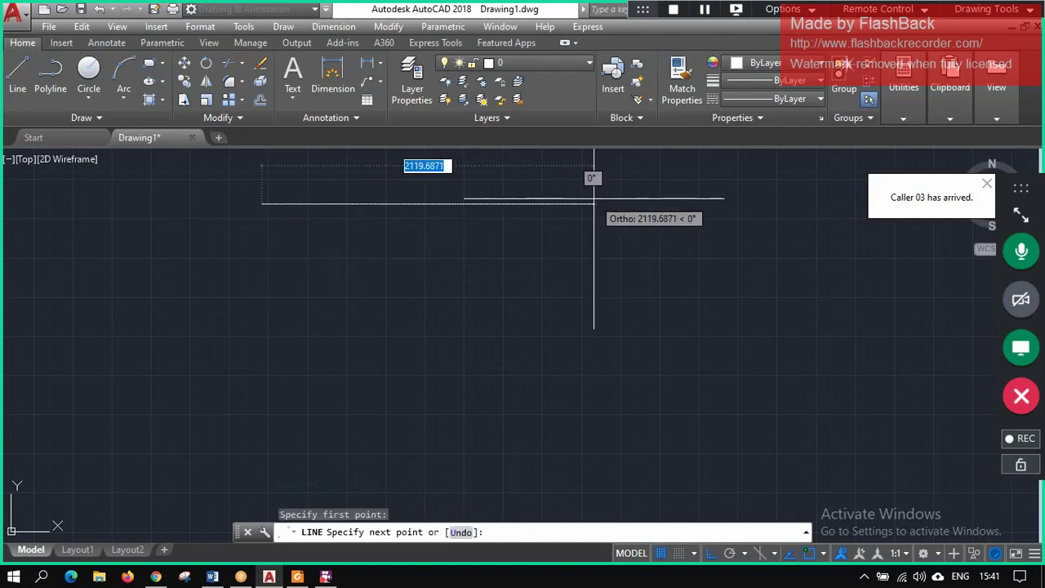
key("Escape")
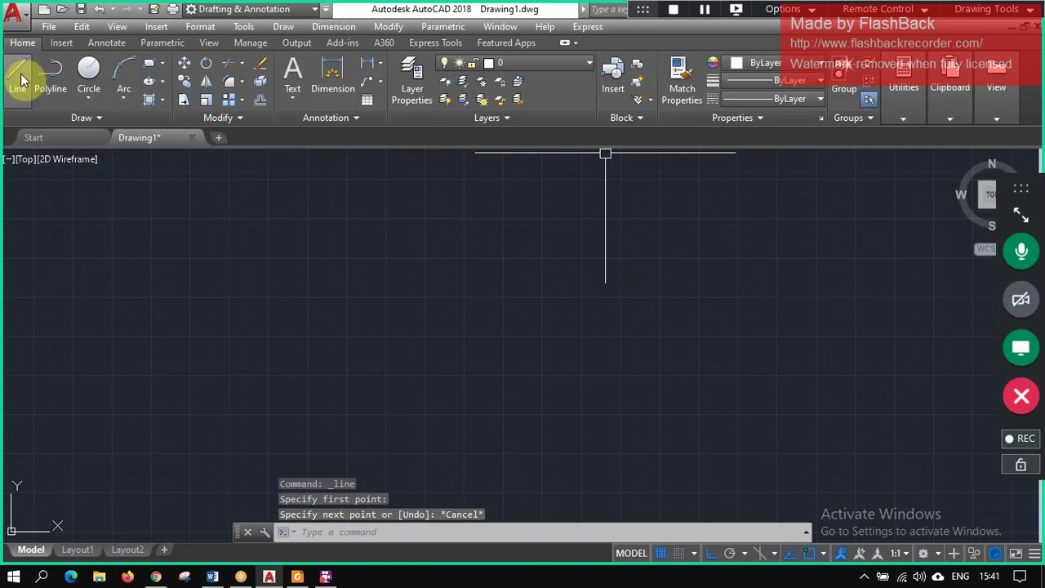
- Draw the stepped line chain with segments 8.2, 9.9, 4 and 12, then end the command
left_click(19, 78)
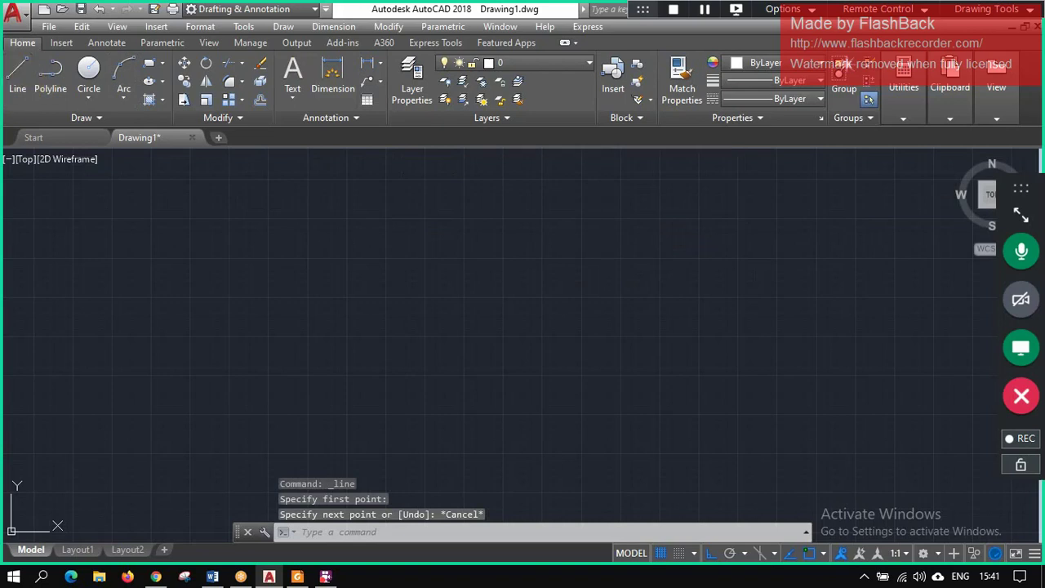
left_click(398, 274)
type("8")
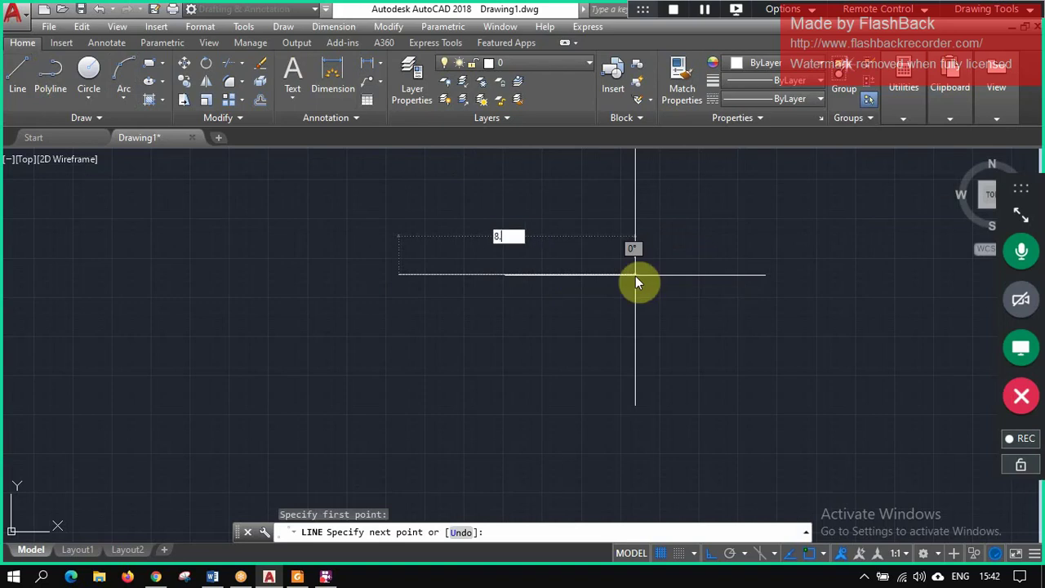
type(".2")
key("Return")
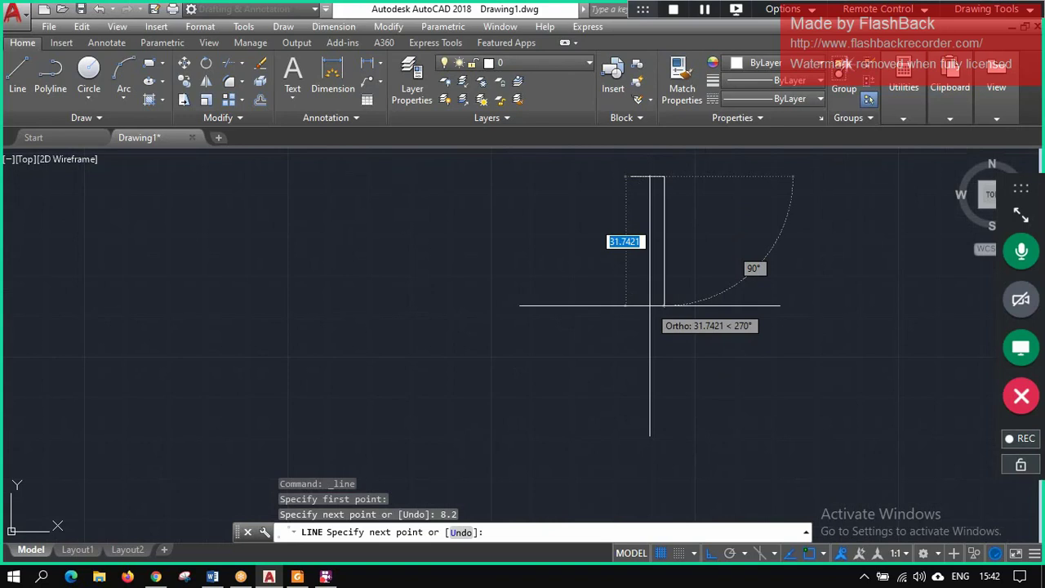
type("9.9")
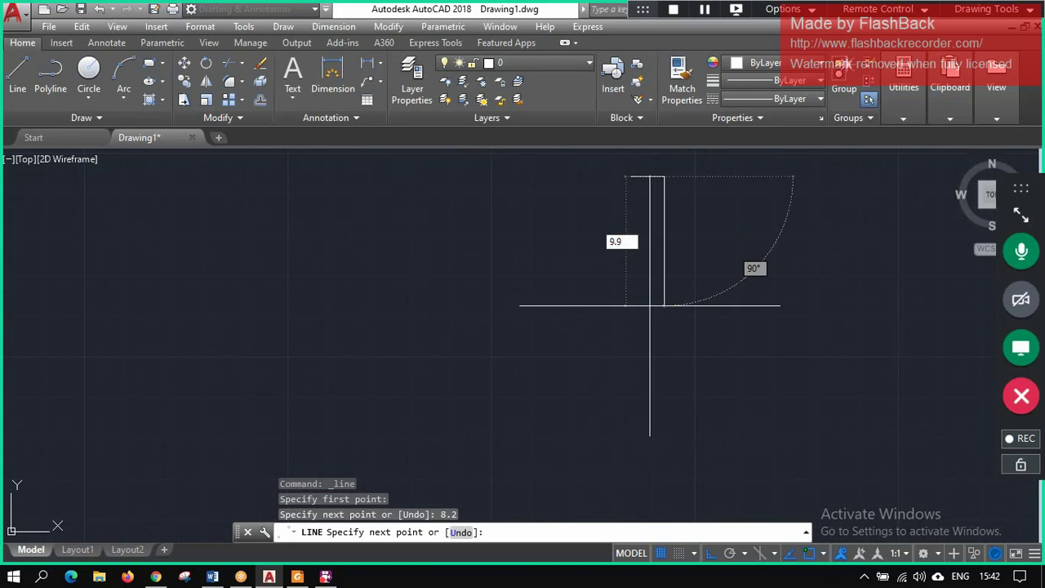
key("Return")
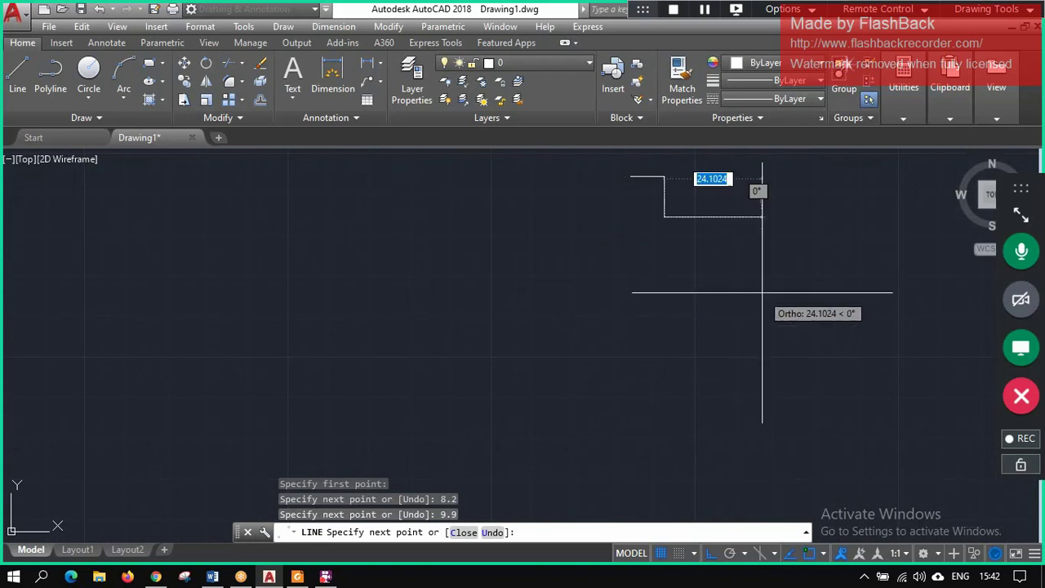
left_click(699, 218)
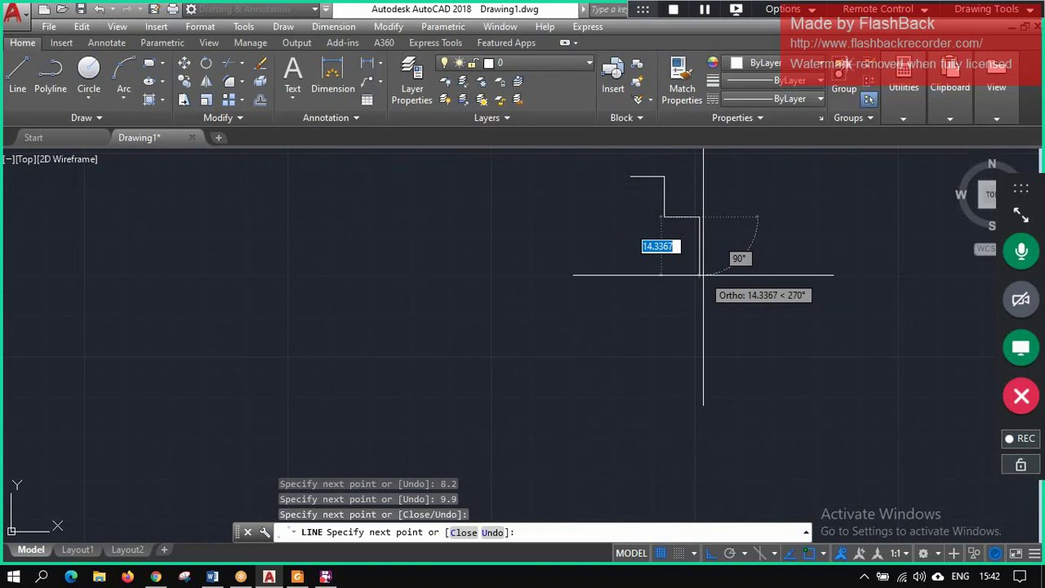
type("4")
key("Return")
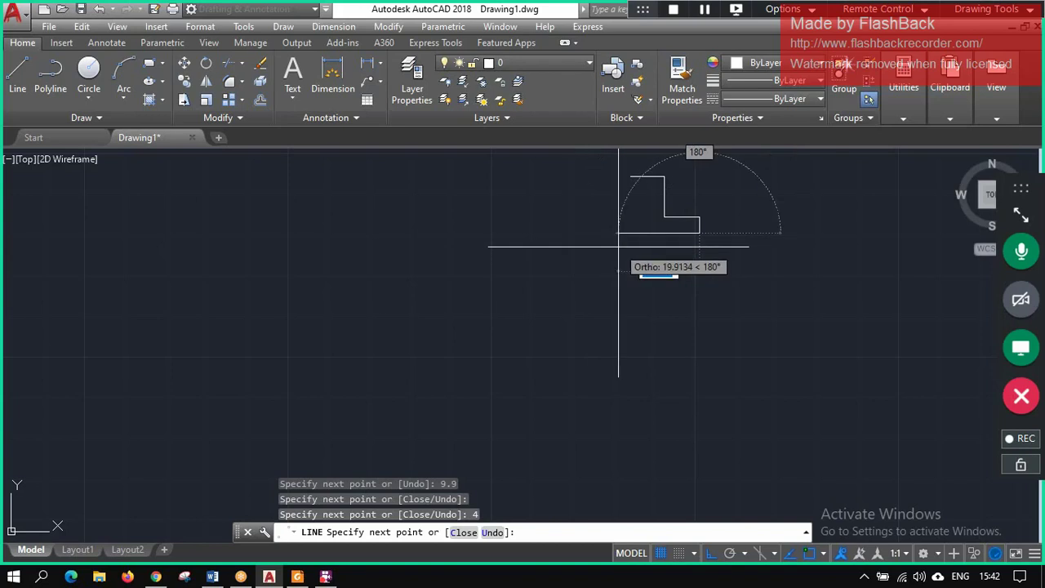
type("12")
key("Return")
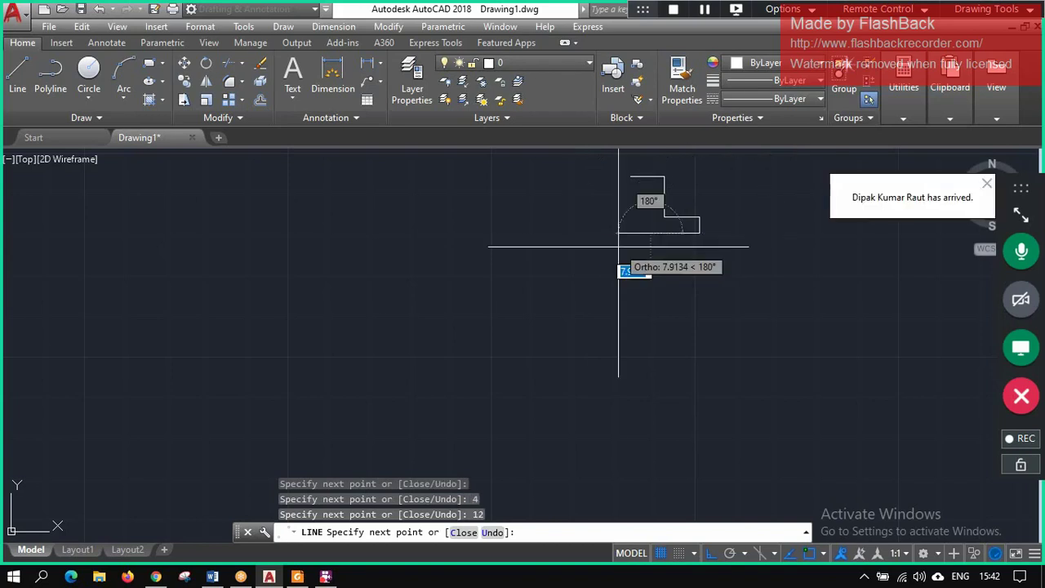
key("Escape")
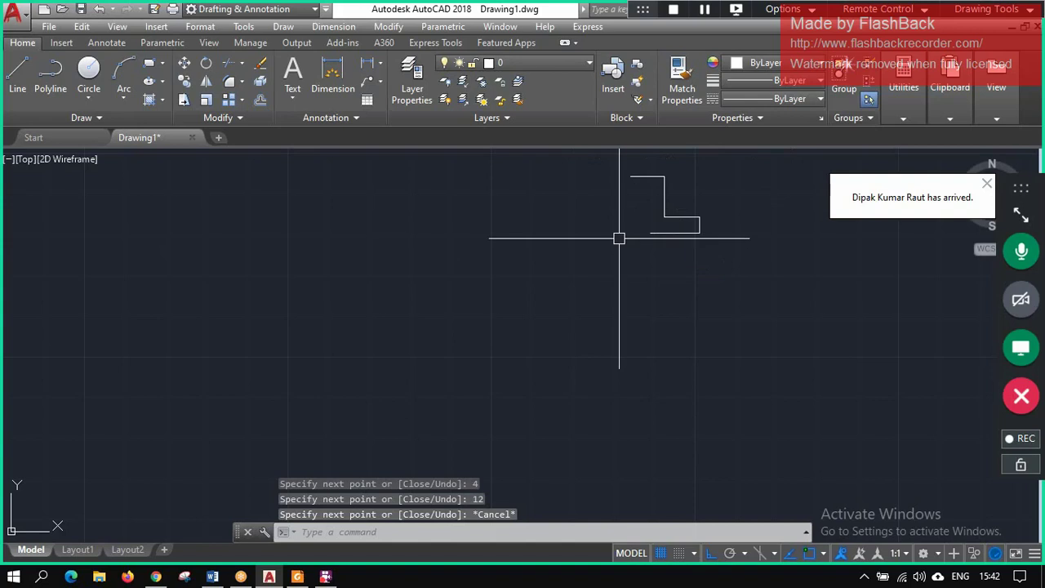
scroll(668, 181, "down", 2)
scroll(668, 181, "up", 1)
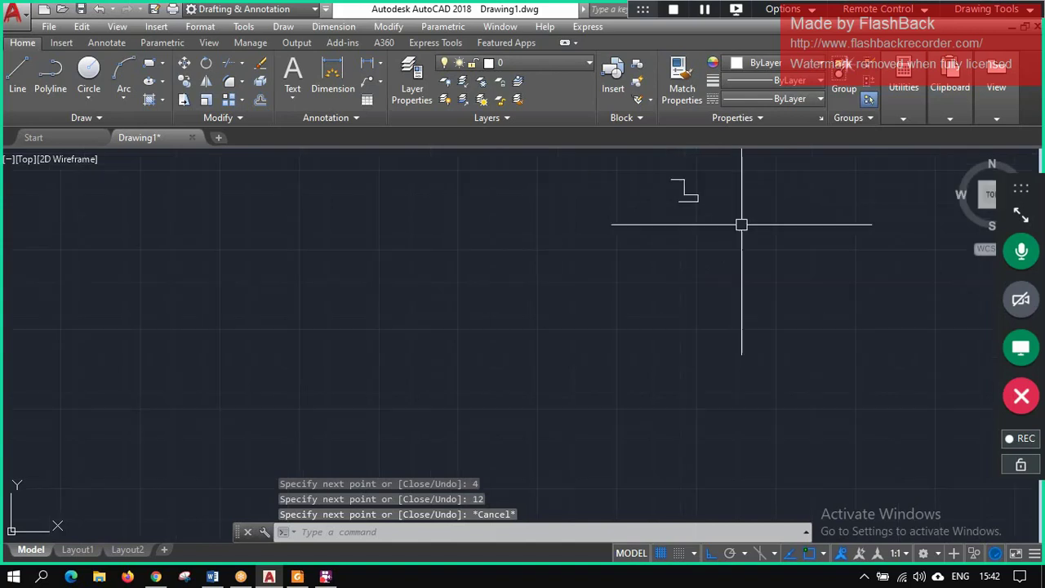
- Zoom in on the stepped outline and bring up the Parametric constraint tools
left_click_drag(648, 163, 777, 241)
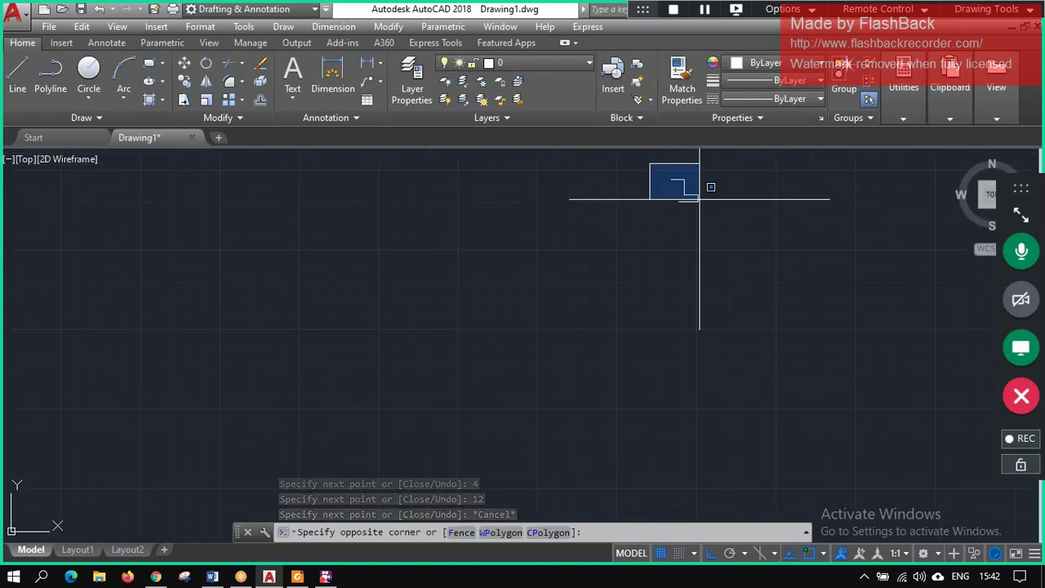
scroll(705, 186, "up", 2)
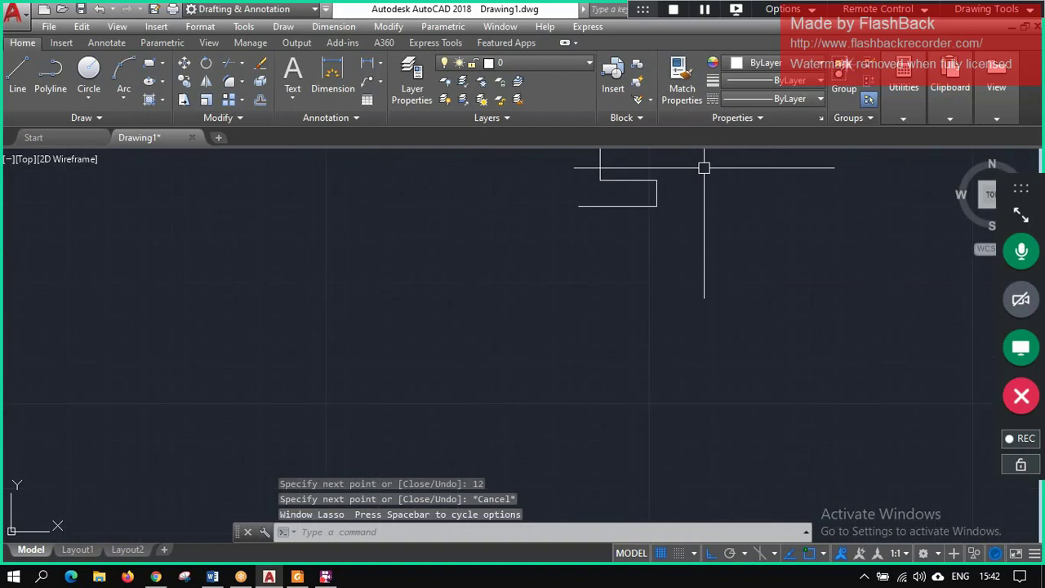
scroll(699, 188, "down", 1)
scroll(698, 191, "down", 2)
scroll(696, 245, "up", 3)
scroll(710, 295, "up", 2)
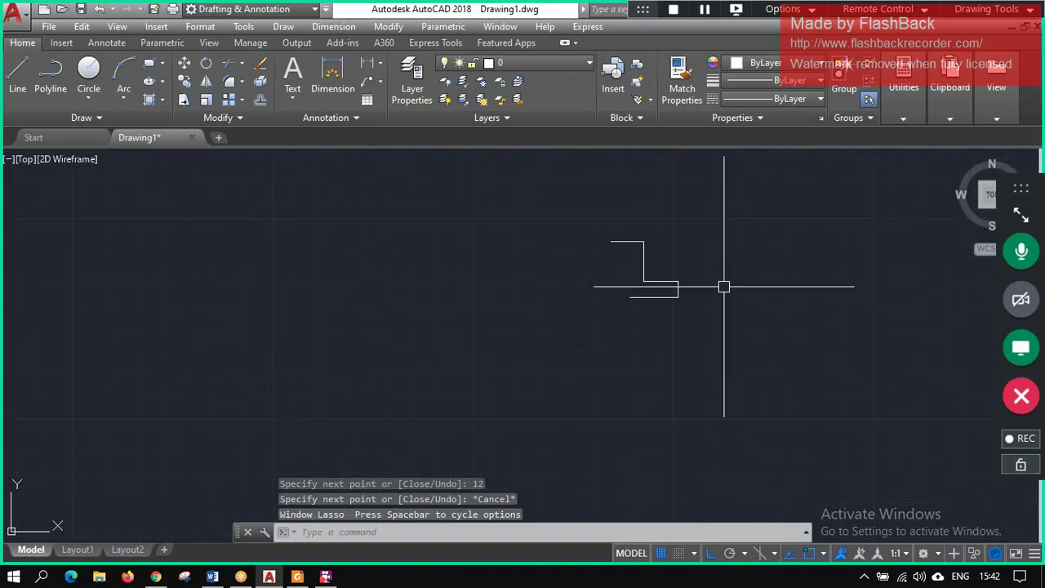
scroll(694, 262, "up", 4)
scroll(628, 233, "up", 2)
scroll(584, 231, "down", 2)
scroll(573, 208, "up", 2)
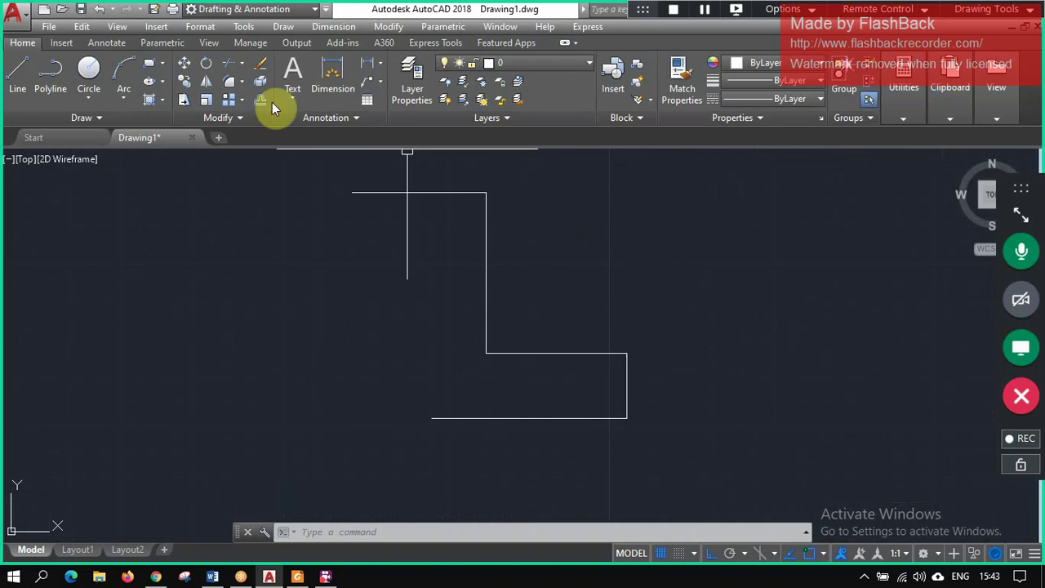
left_click(172, 45)
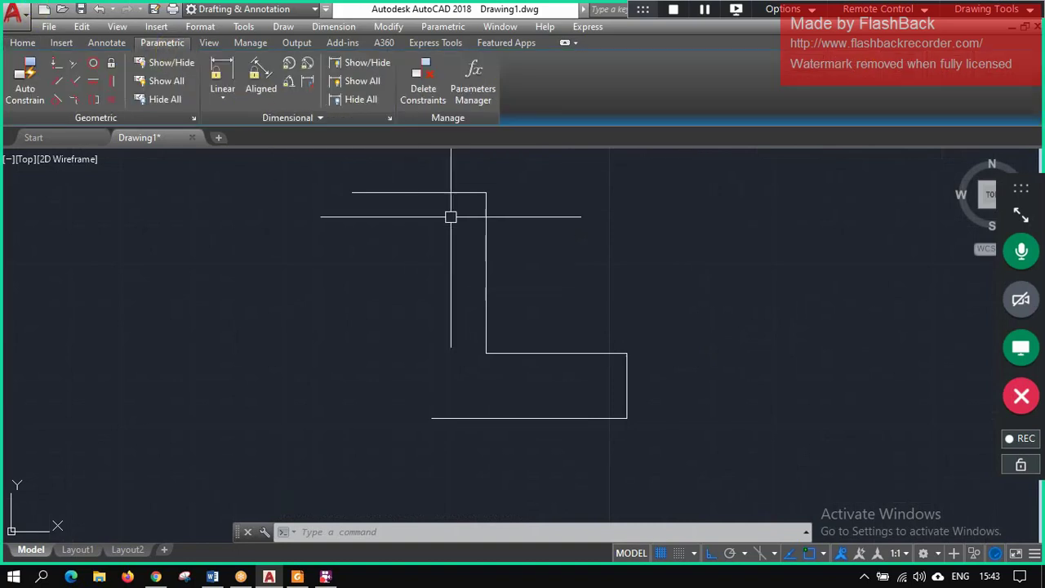
- Add linear constraints d1=8.2 on the top edge and d2=9.9 on the right edge
left_click(352, 192)
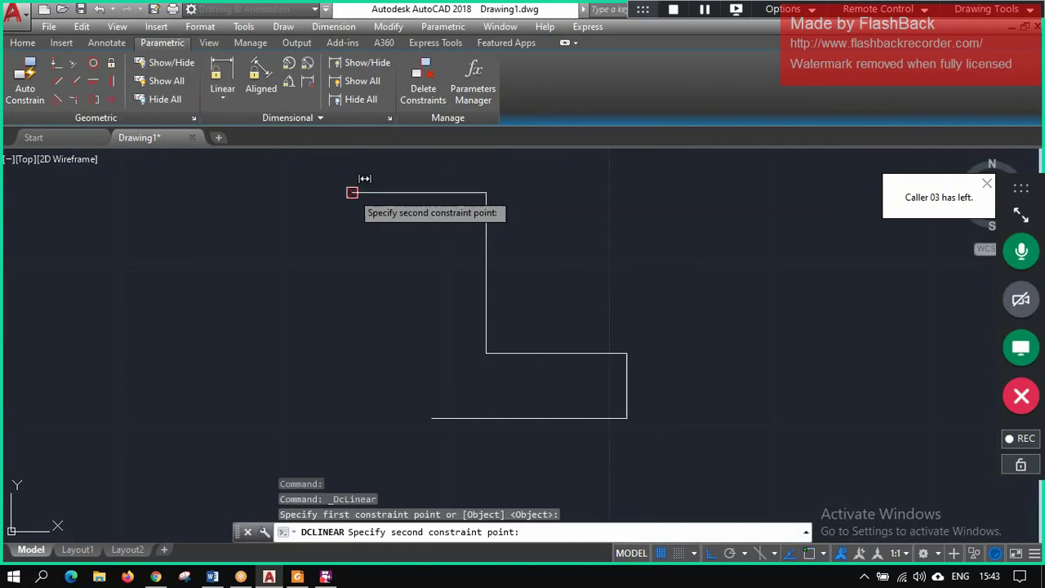
left_click(485, 191)
left_click(457, 172)
key("Return")
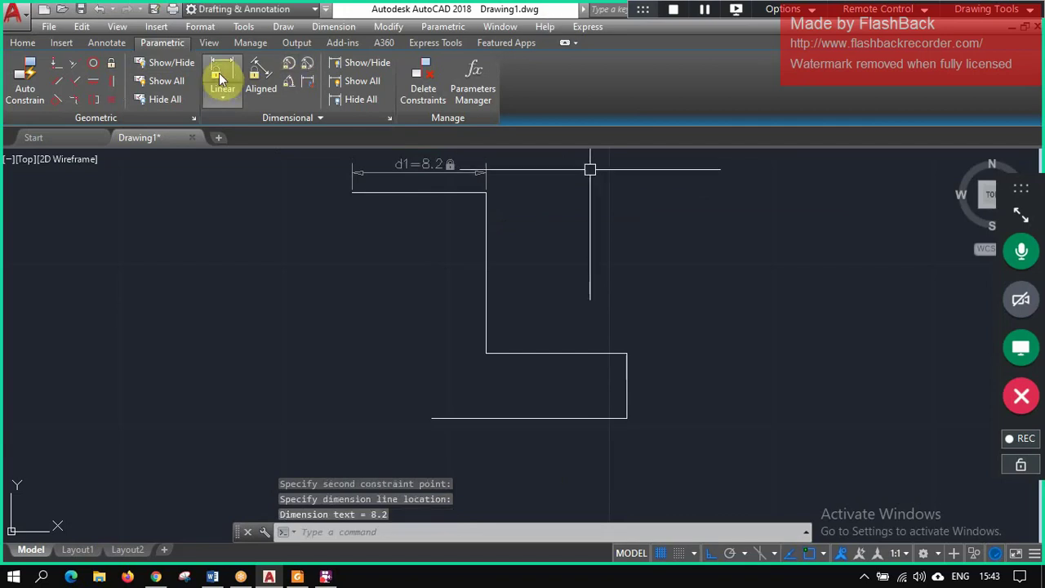
key("Return")
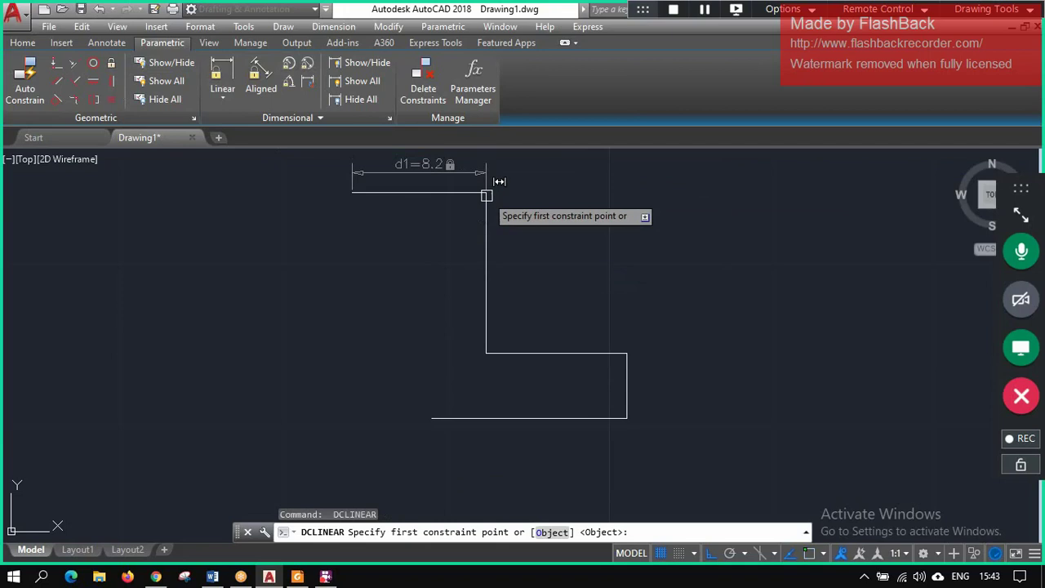
left_click(484, 191)
left_click(487, 352)
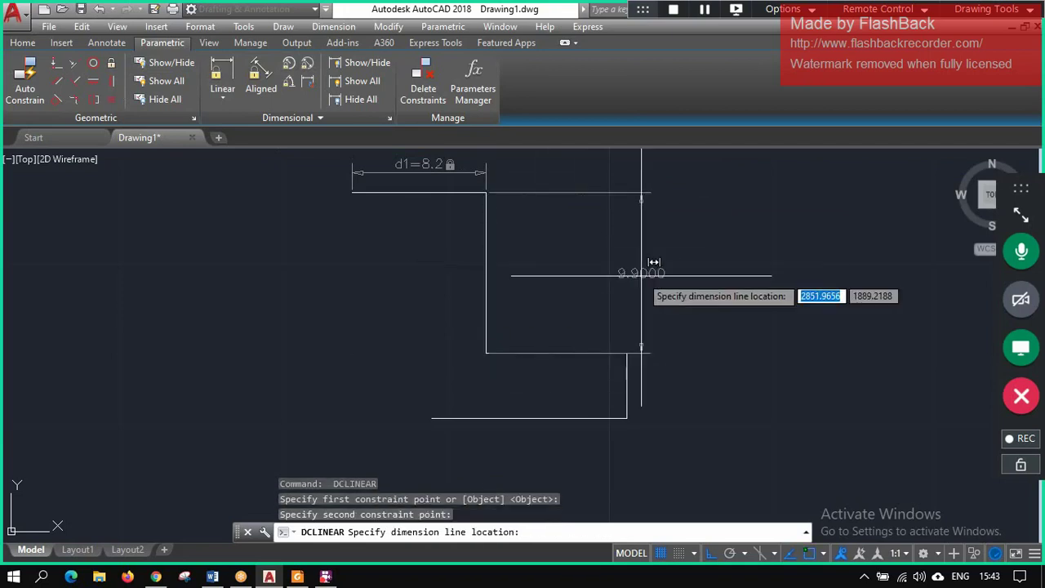
left_click(710, 275)
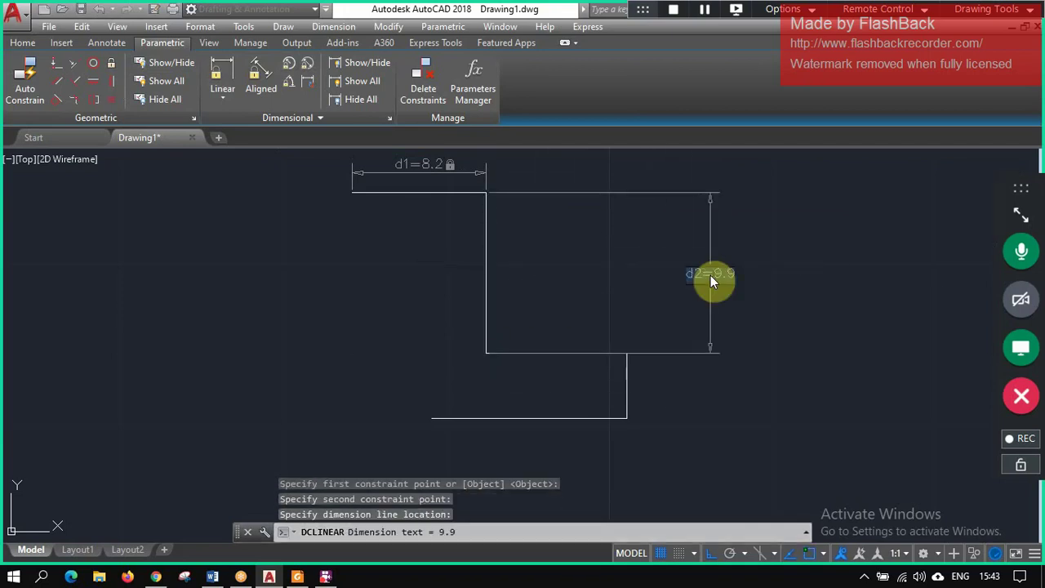
key("Return")
key("Return")
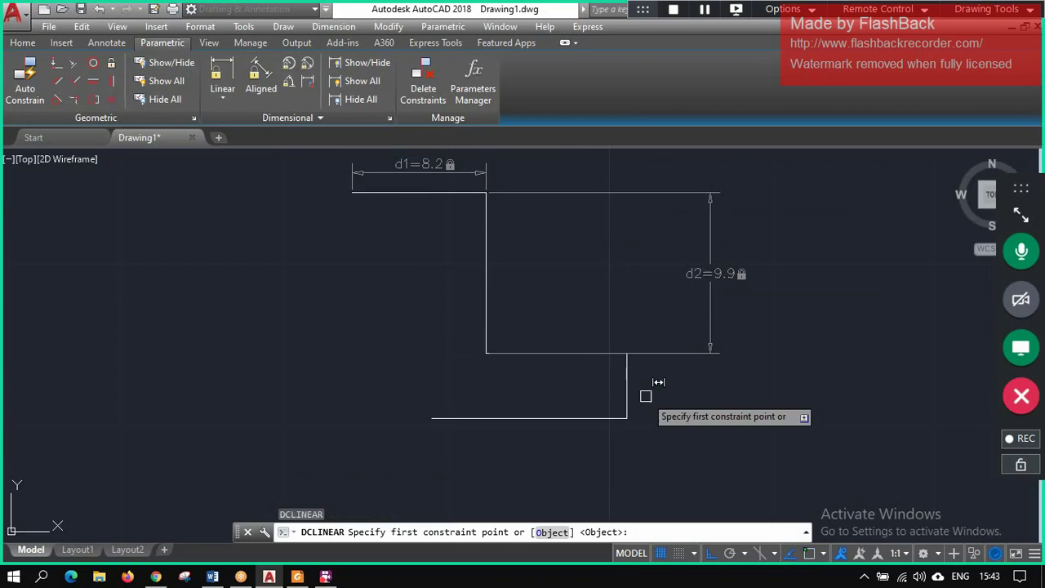
- Add linear constraints d3=4 on the short vertical edge and d4=12 on the bottom edge
left_click(629, 417)
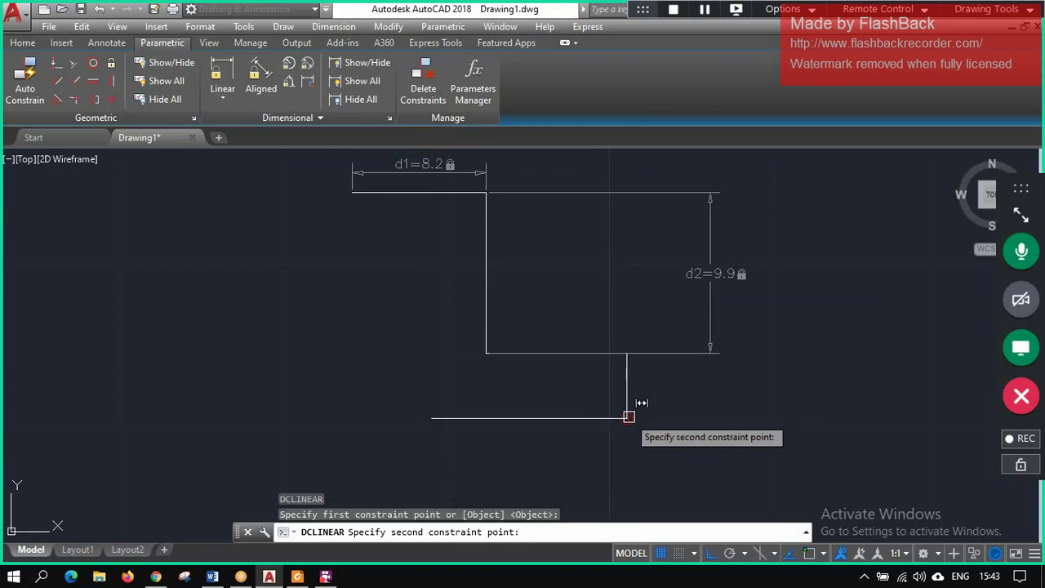
left_click(627, 353)
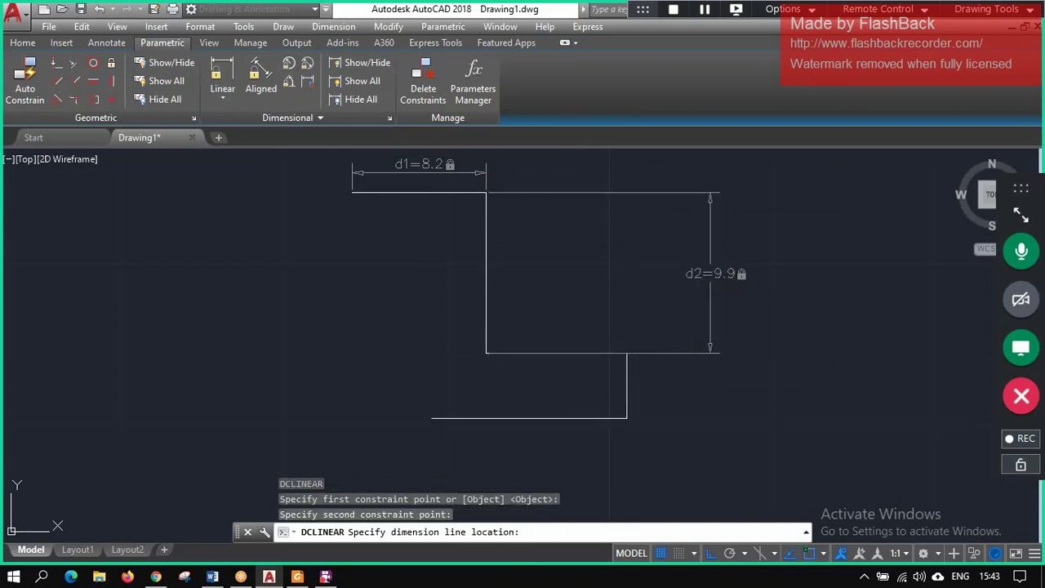
left_click(715, 392)
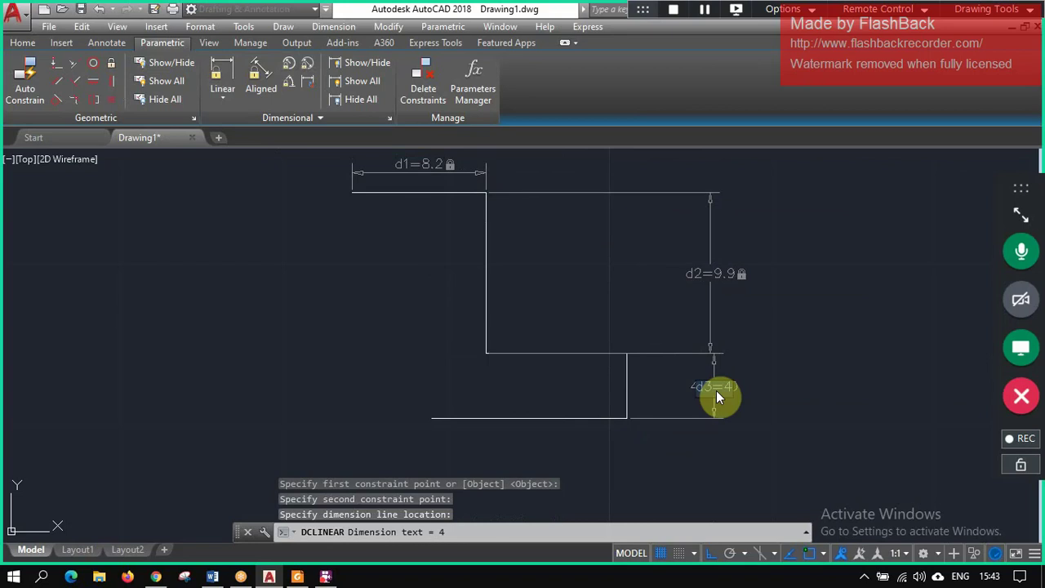
key("Return")
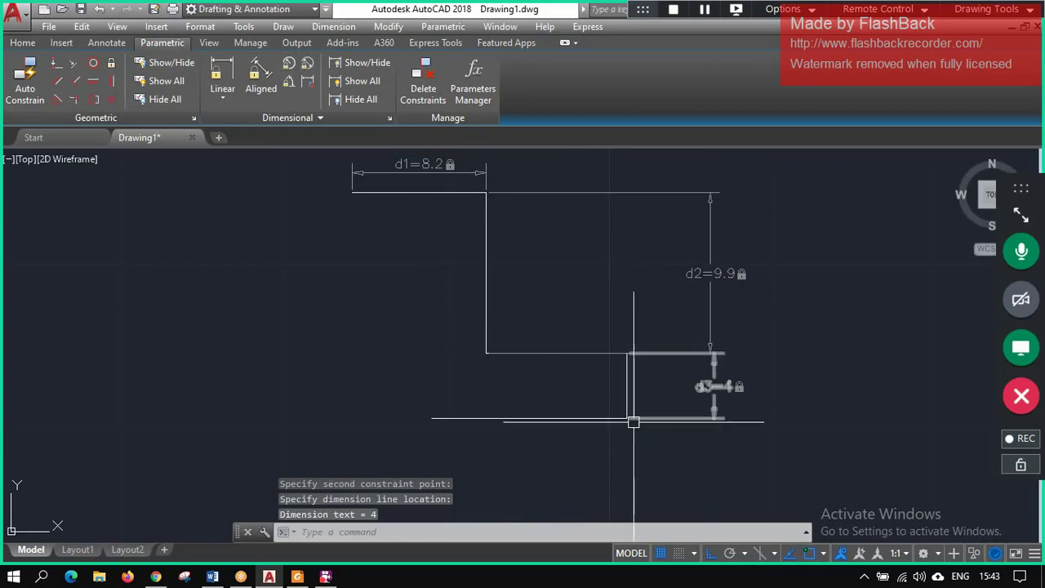
key("Return")
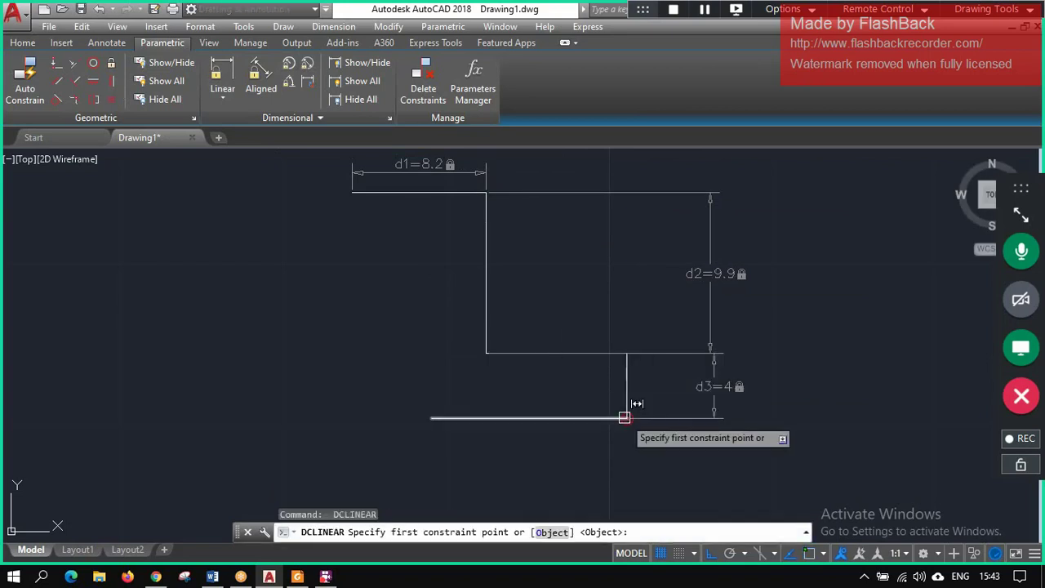
left_click(432, 418)
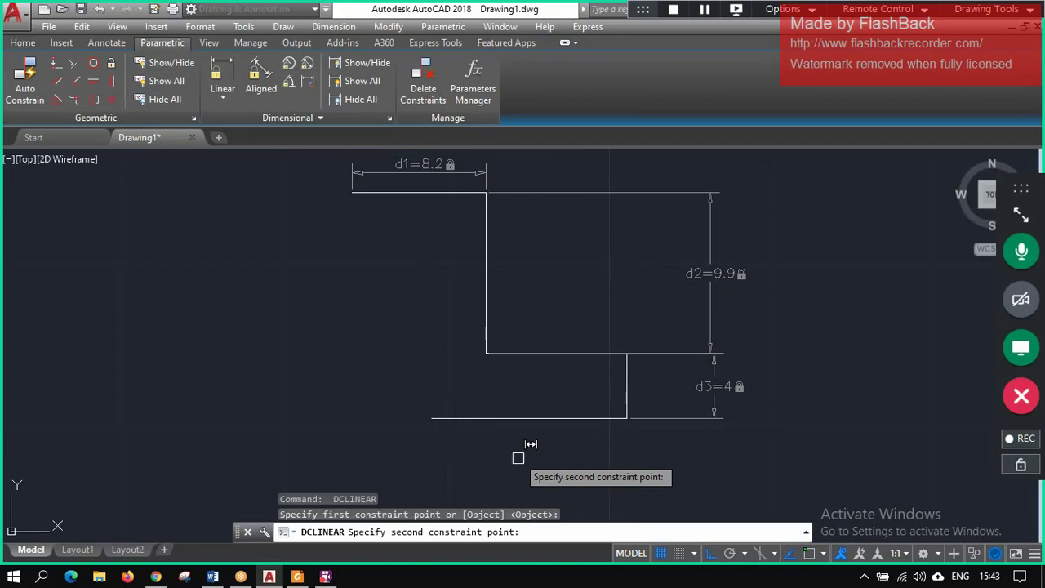
left_click(431, 417)
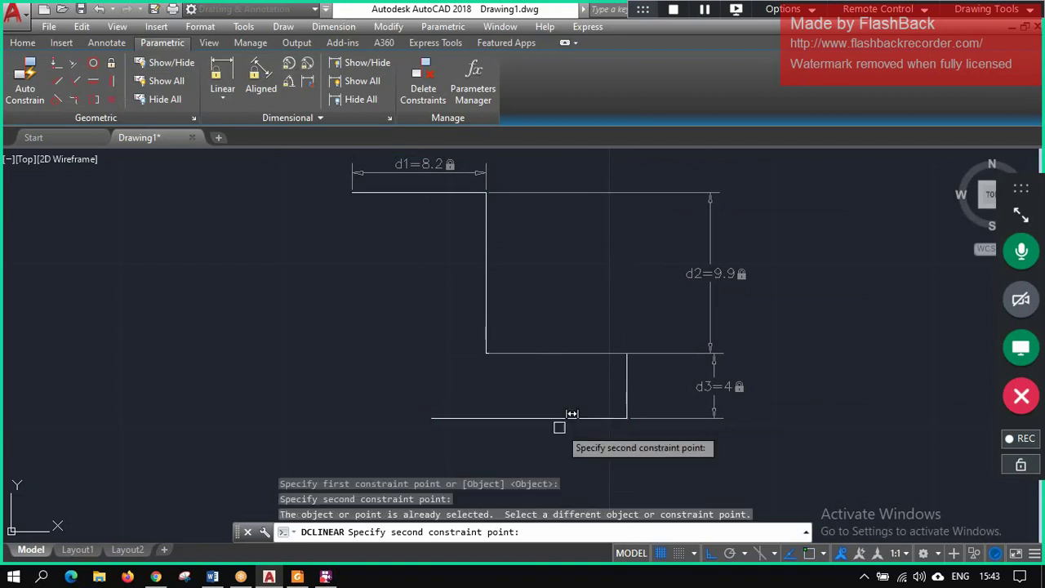
left_click(627, 418)
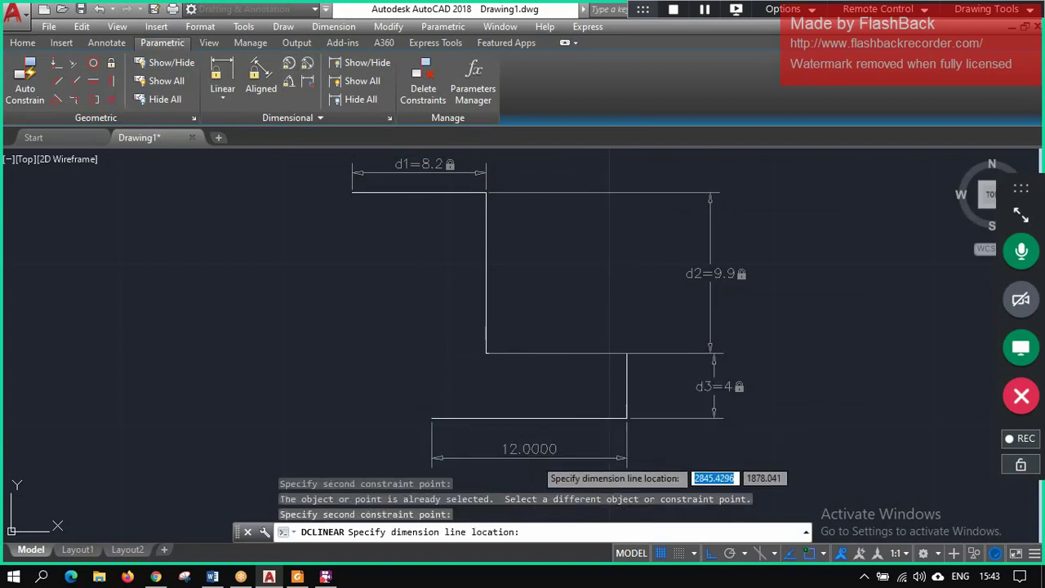
left_click(535, 458)
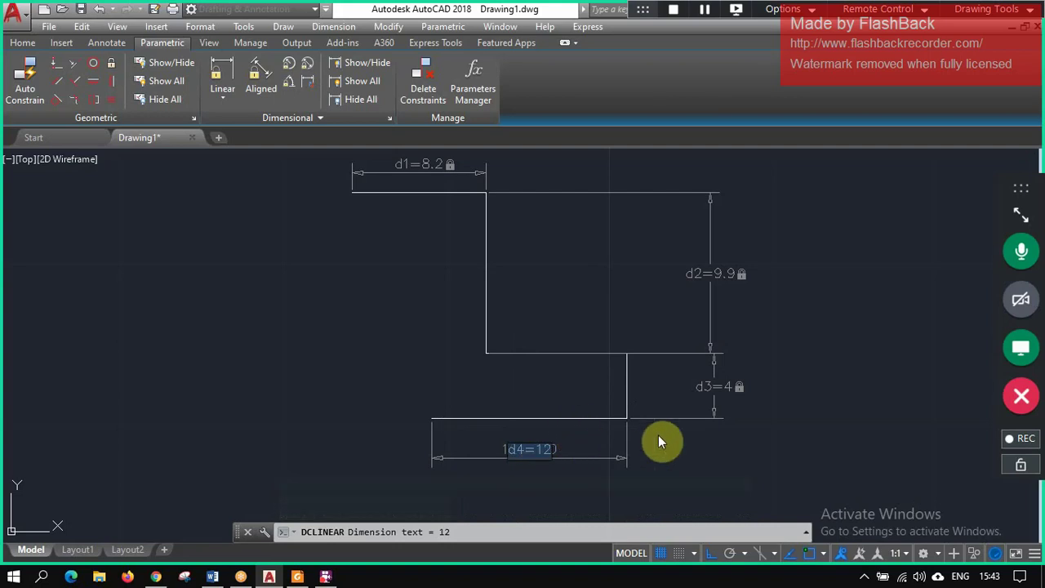
key("Return")
- Hide all geometric constraints and add a fifth linear constraint, d5=6
left_click(148, 102)
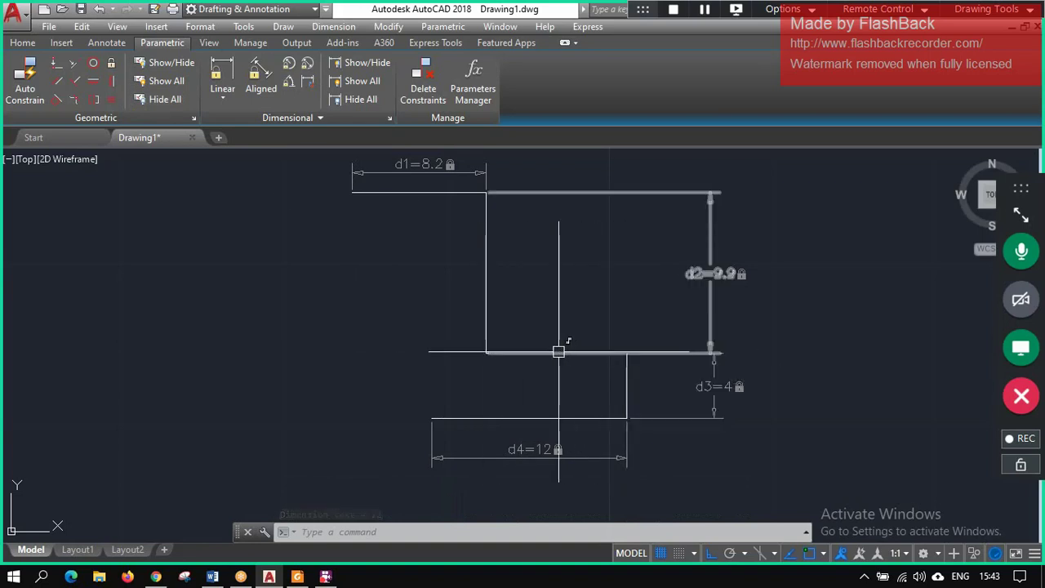
left_click(228, 76)
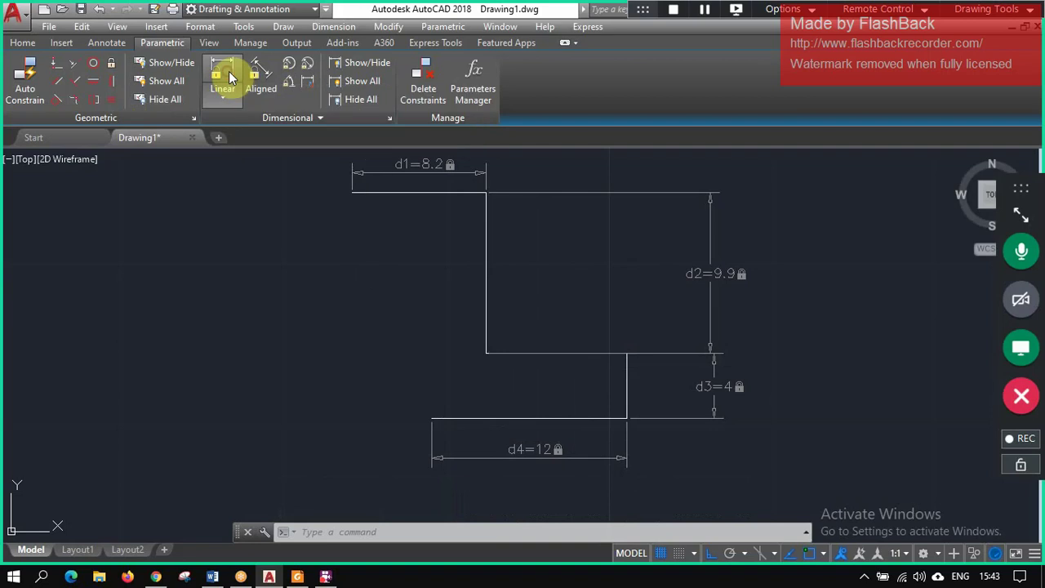
left_click(627, 384)
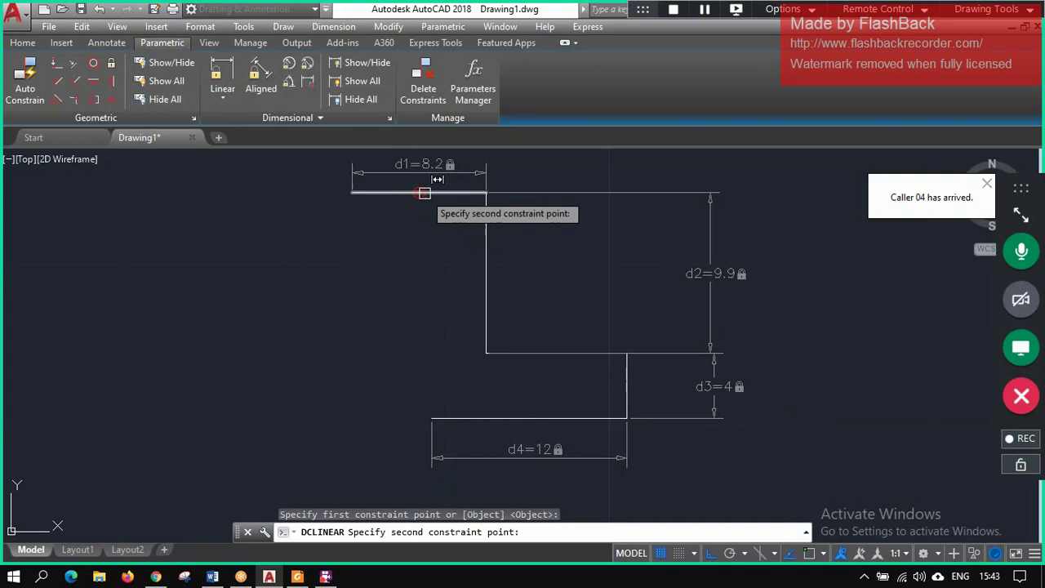
left_click(418, 193)
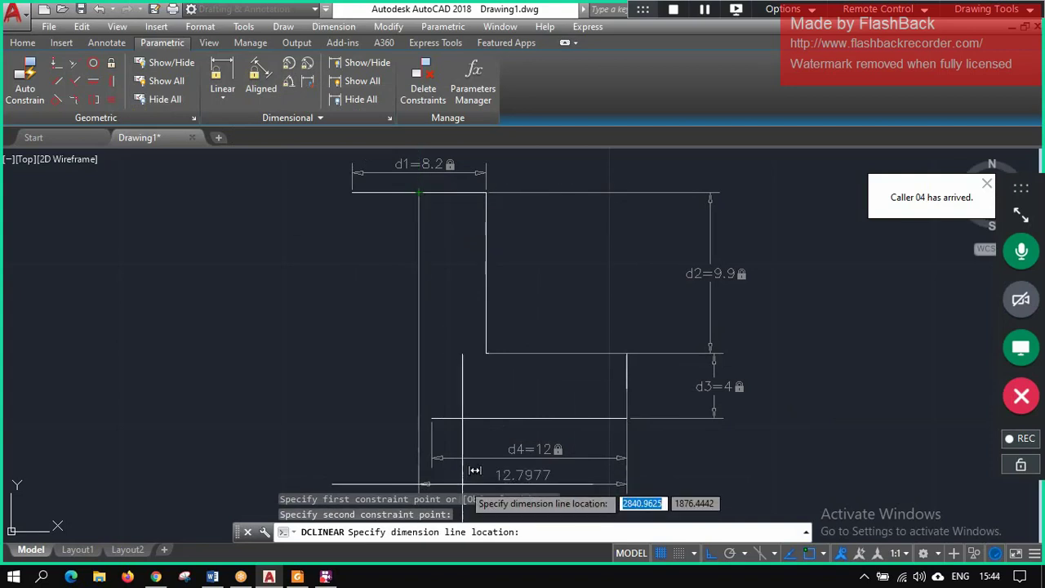
left_click(516, 473)
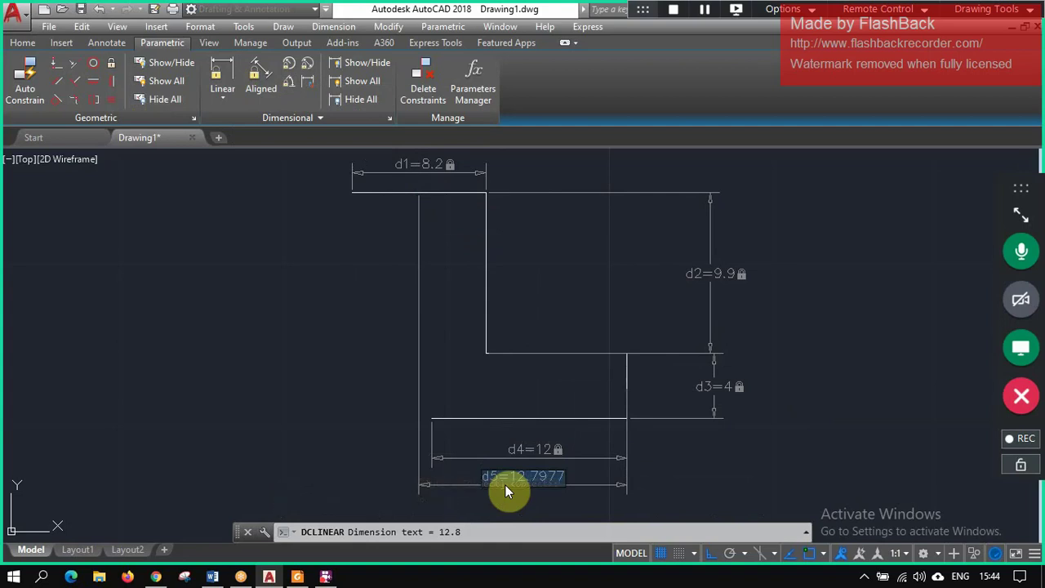
type("12.66")
key("Return")
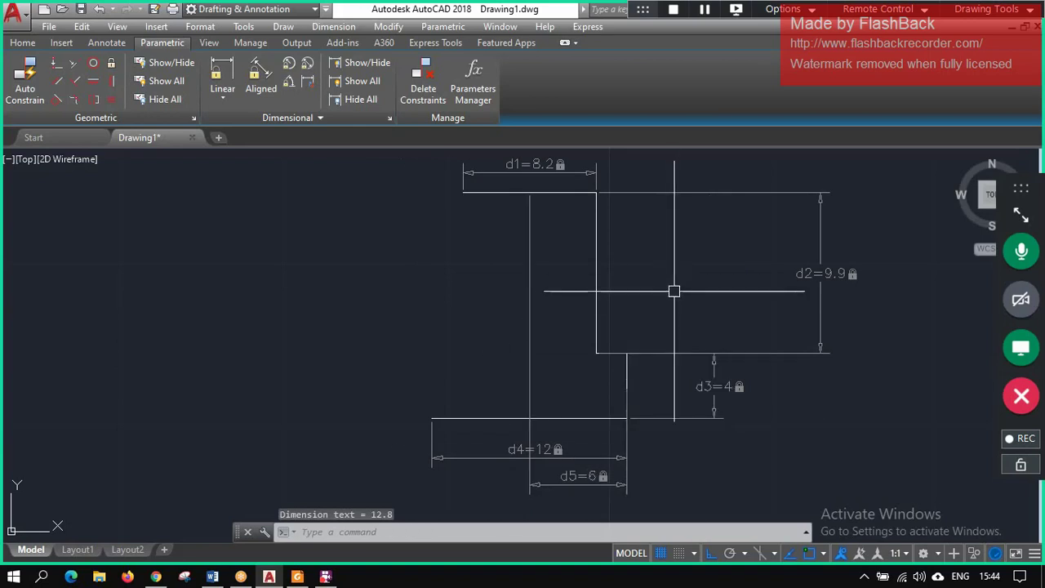
key("Escape")
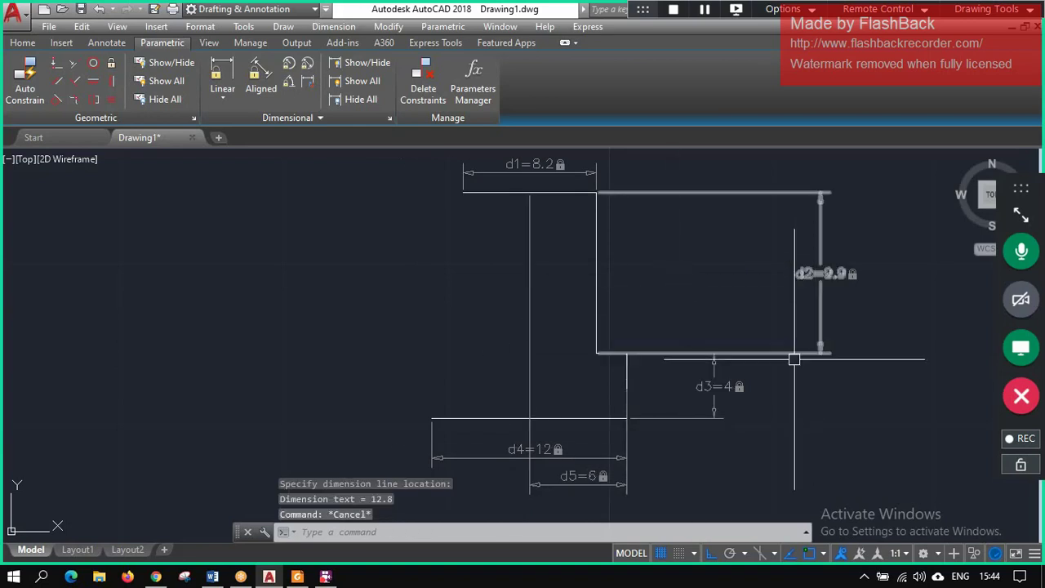
- Delete the d2 and d3 dimensional constraints
left_click(830, 270)
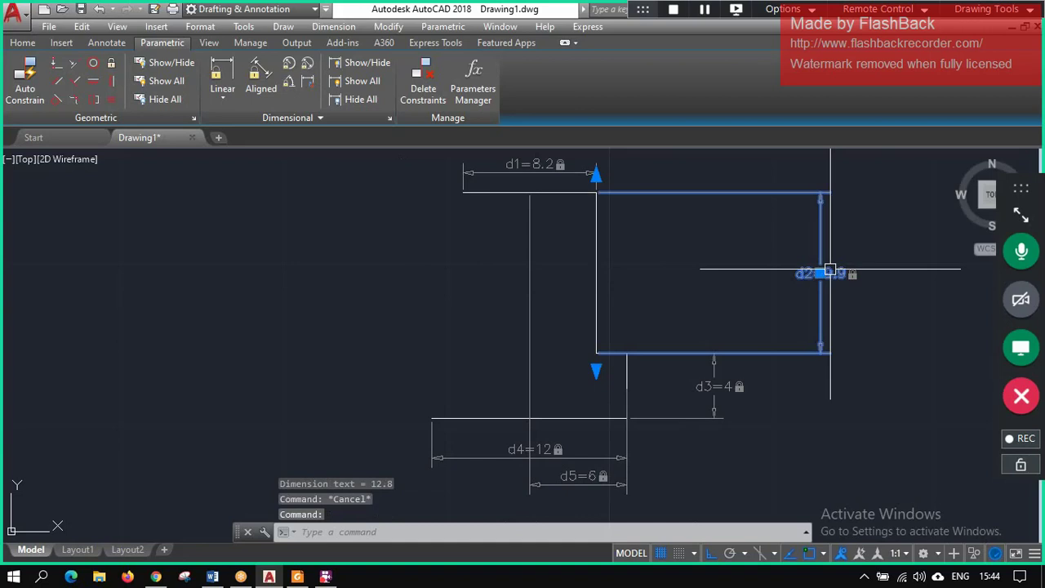
key("Delete")
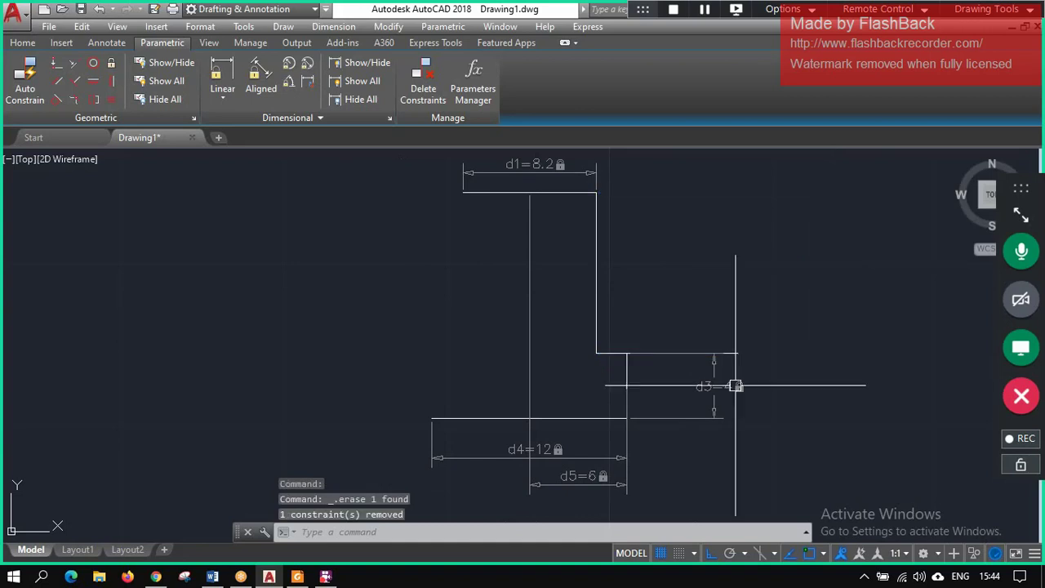
left_click(719, 385)
key("Delete")
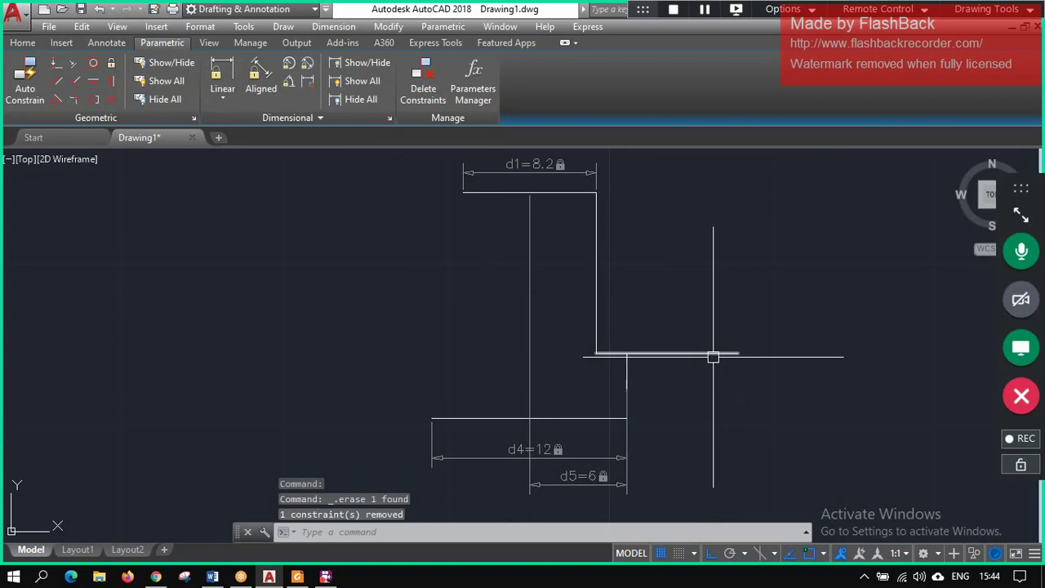
- Trim the overhanging line past the step corner, using the step lines as cutting edges
type("tr")
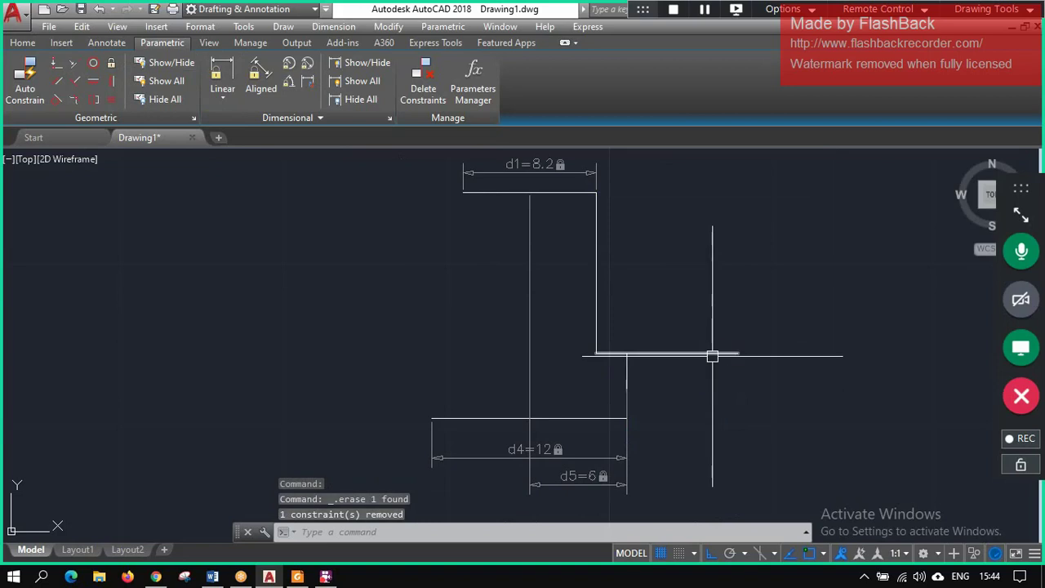
key("Return")
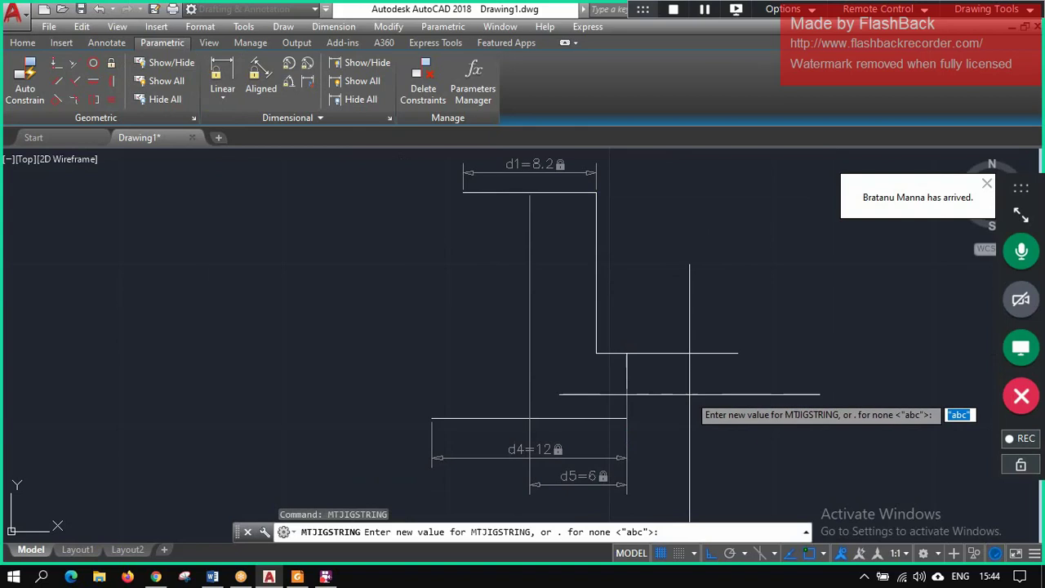
key("Escape")
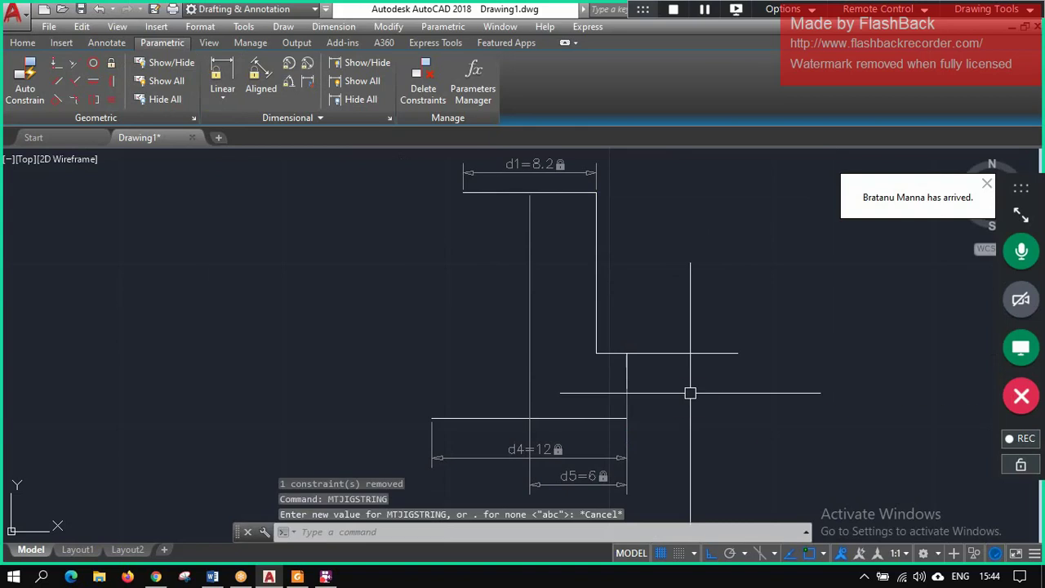
type("trim")
key("Return")
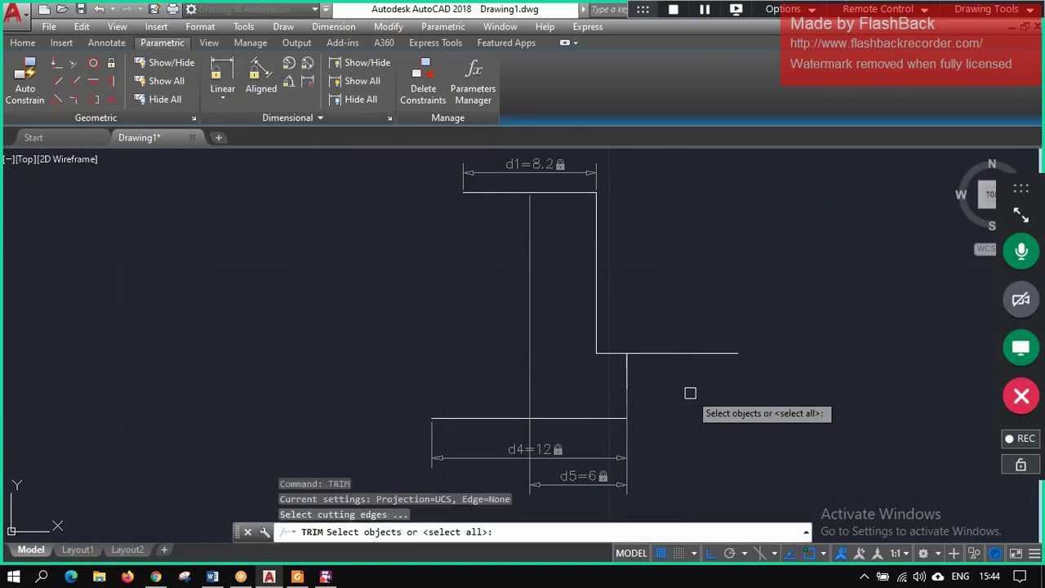
left_click(706, 354)
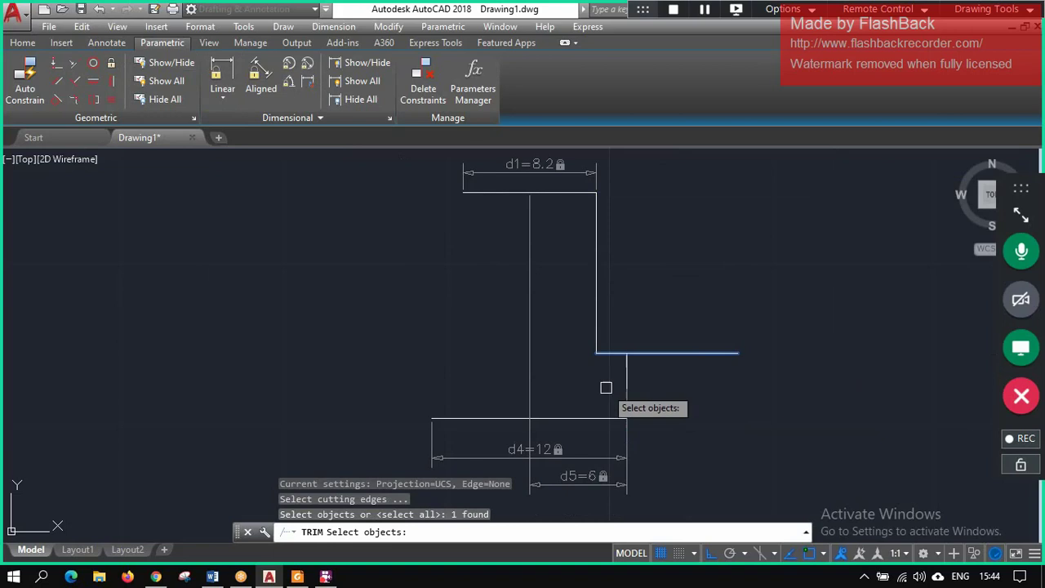
left_click(630, 376)
key("Return")
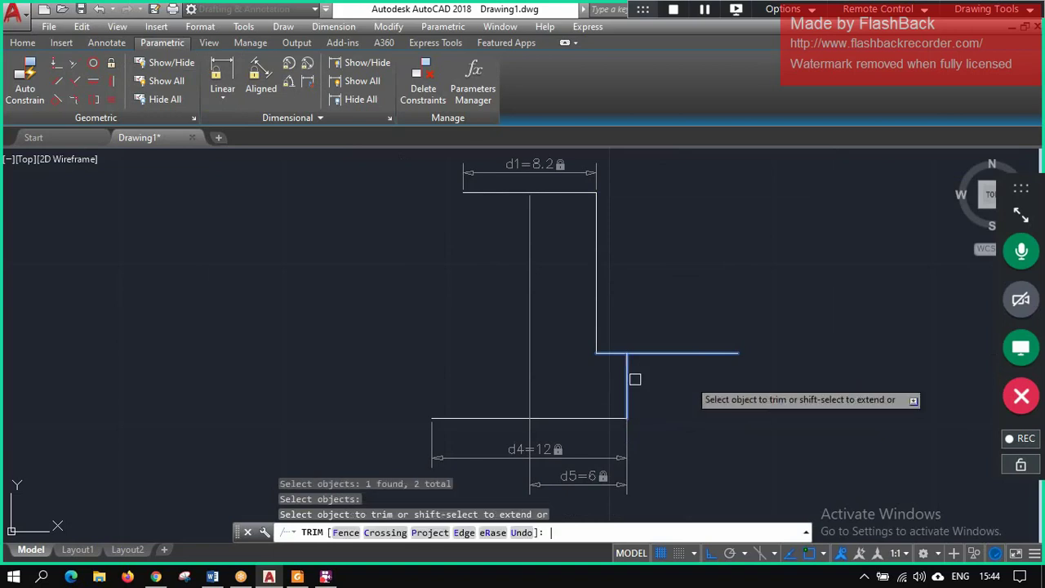
left_click(707, 354)
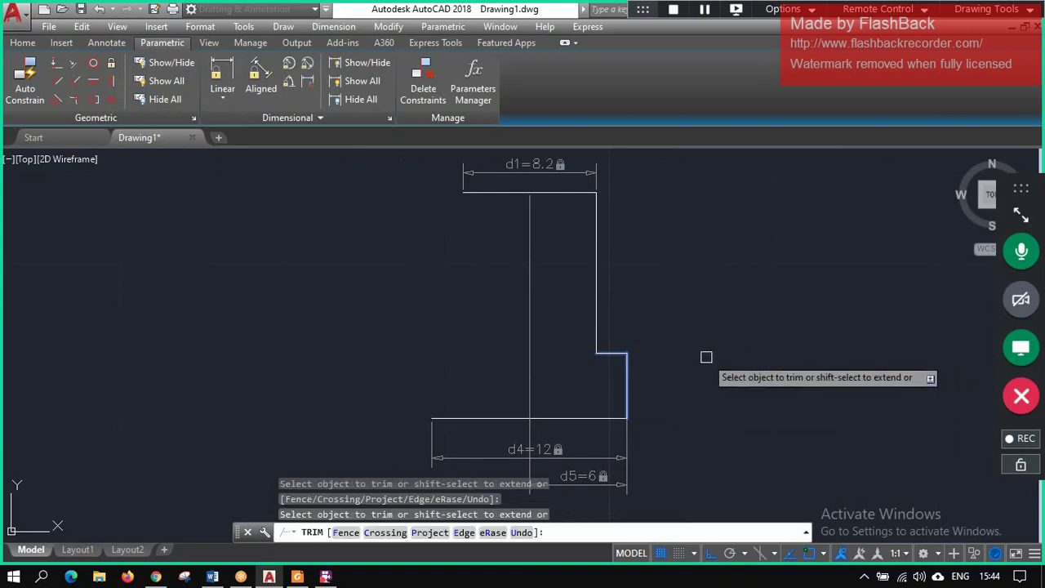
key("Escape")
left_click(237, 75)
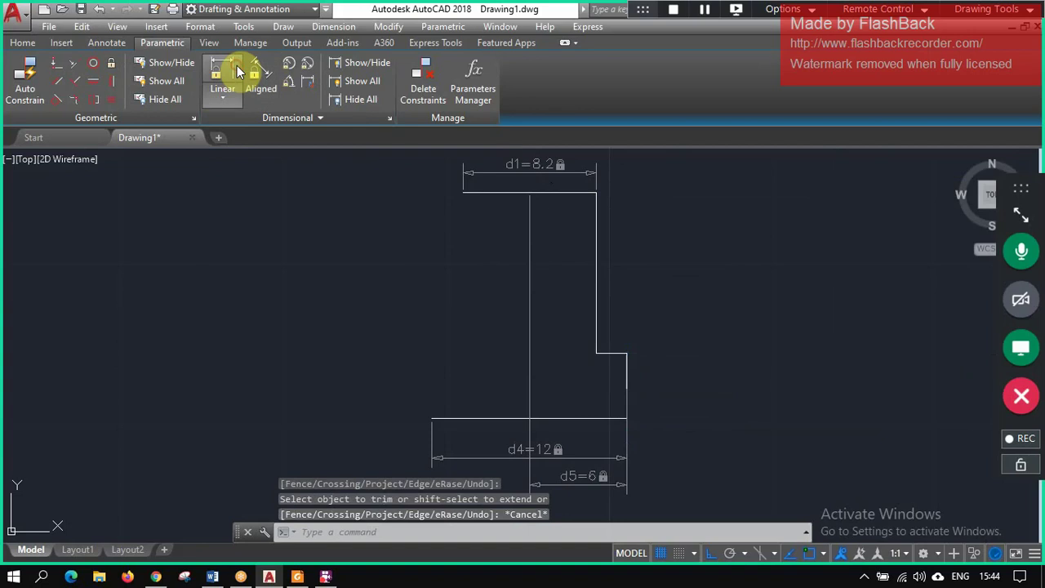
- Re-add linear constraints d2=9.9 and d3=4 on the bracket's right side
left_click(596, 193)
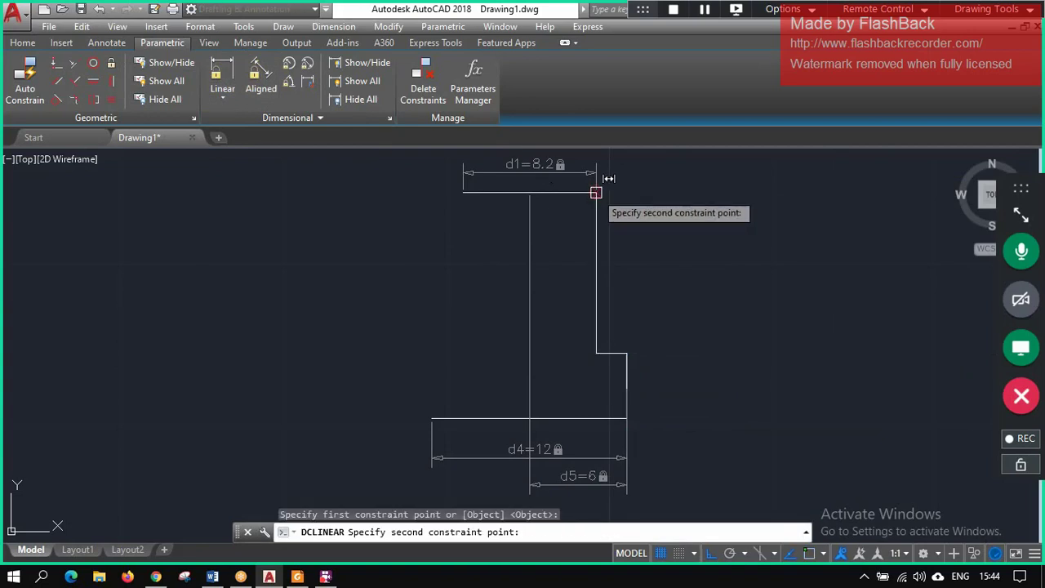
left_click(596, 353)
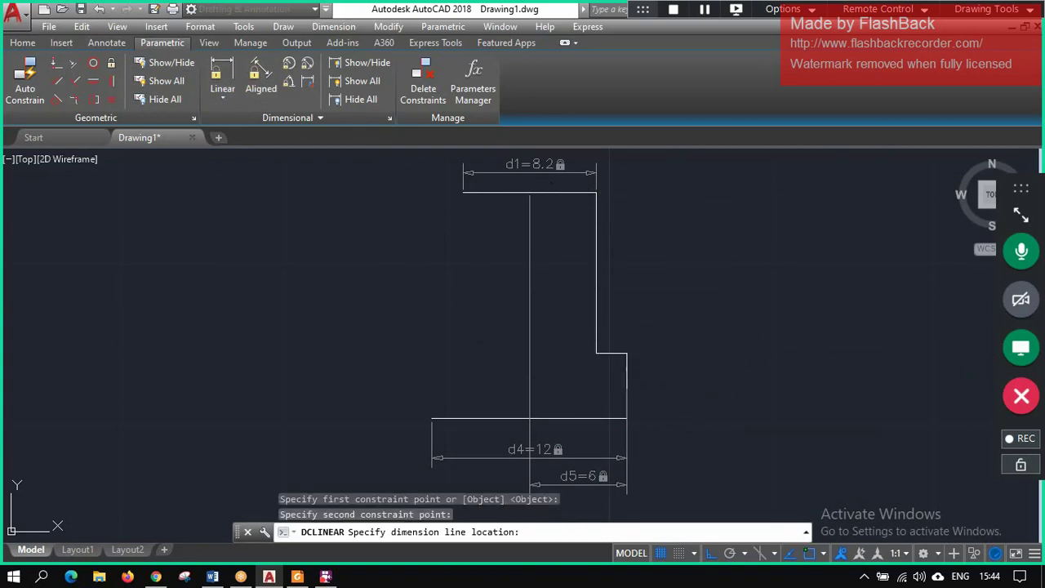
left_click(746, 277)
key("Return")
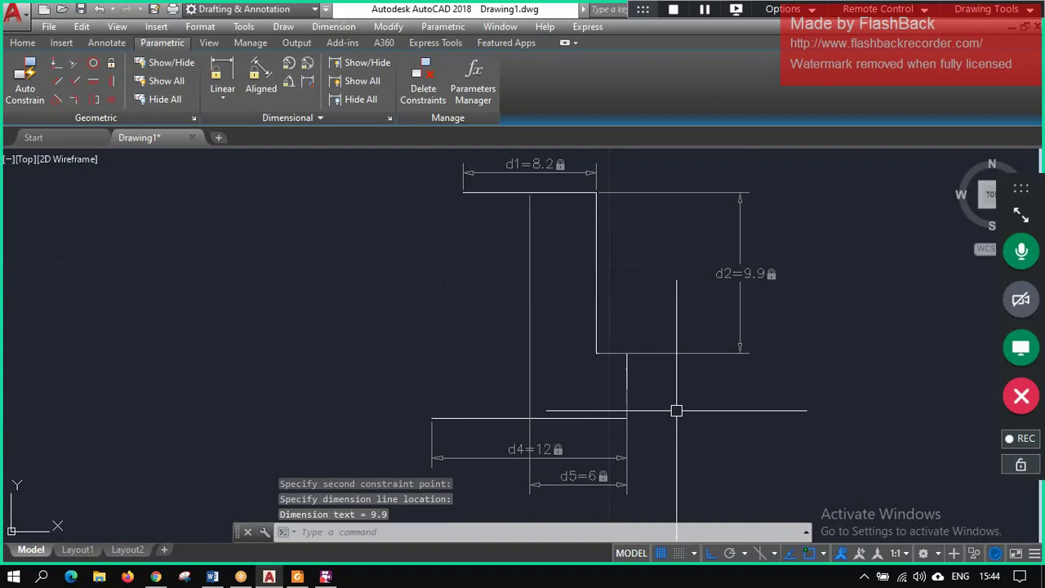
left_click(222, 77)
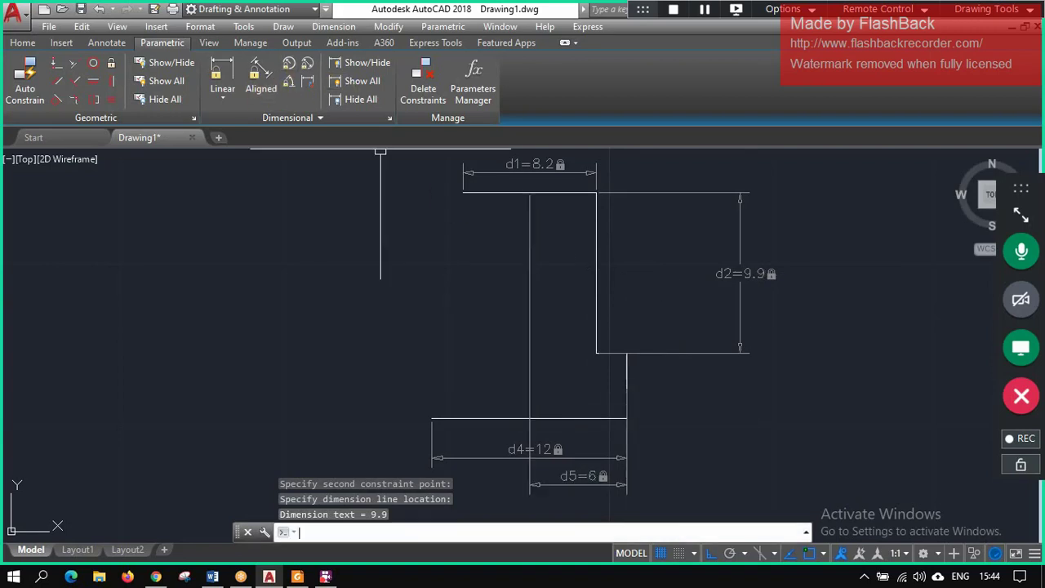
left_click(627, 353)
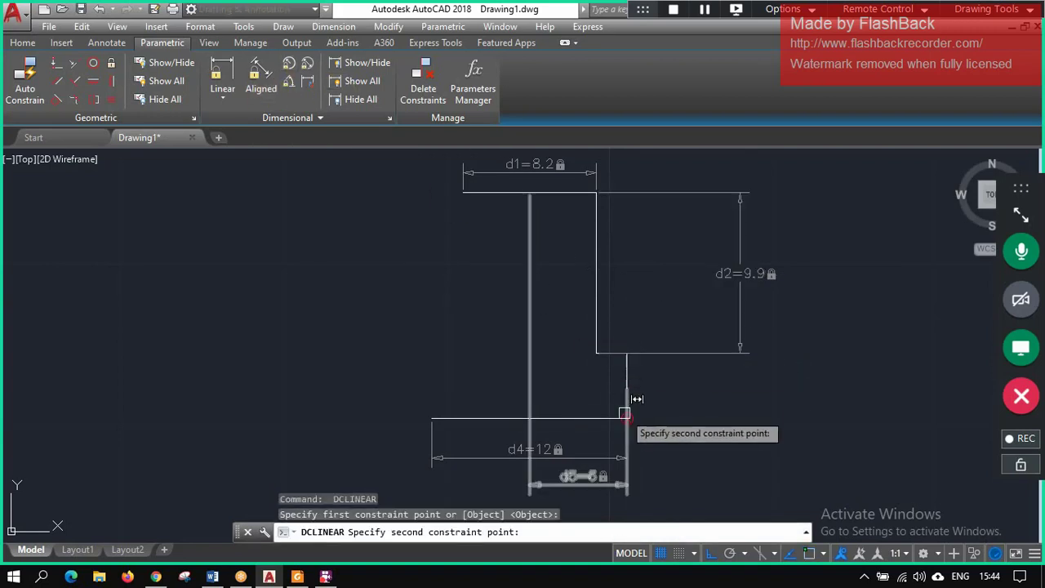
left_click(626, 417)
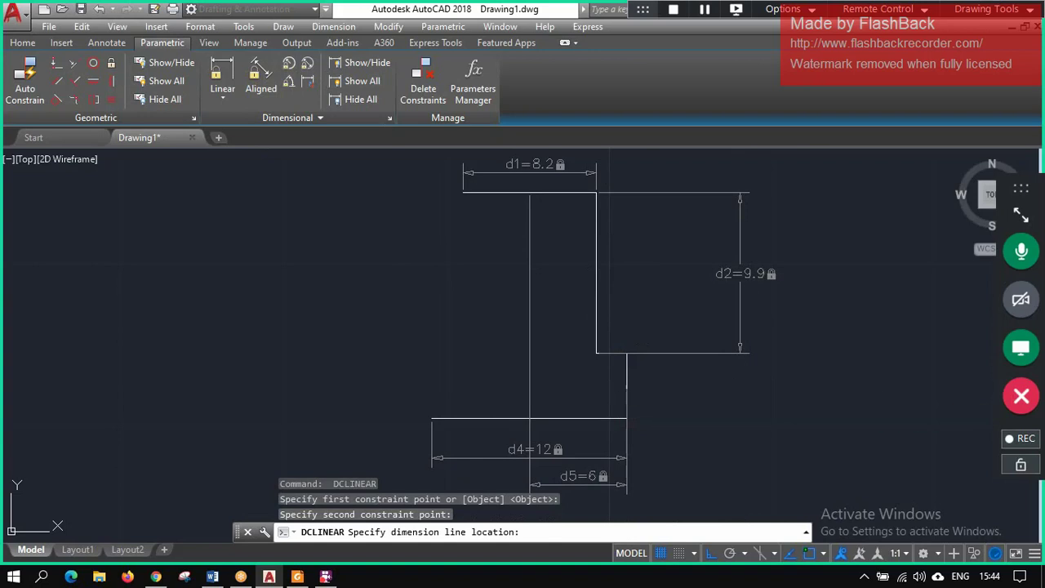
left_click(748, 394)
key("Return")
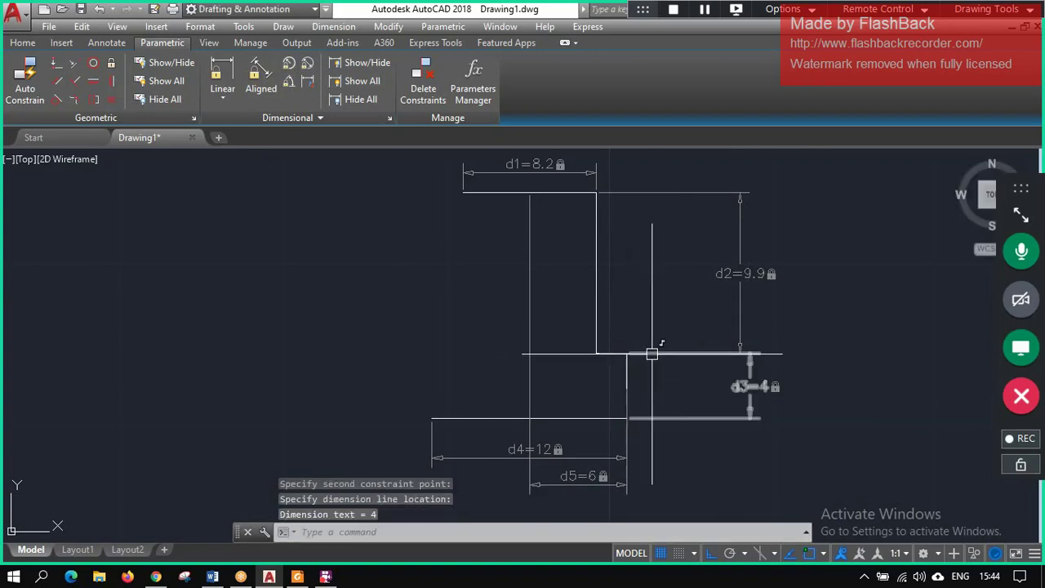
- Add a d6=1.9 width constraint across the step
key("Return")
left_click(625, 356)
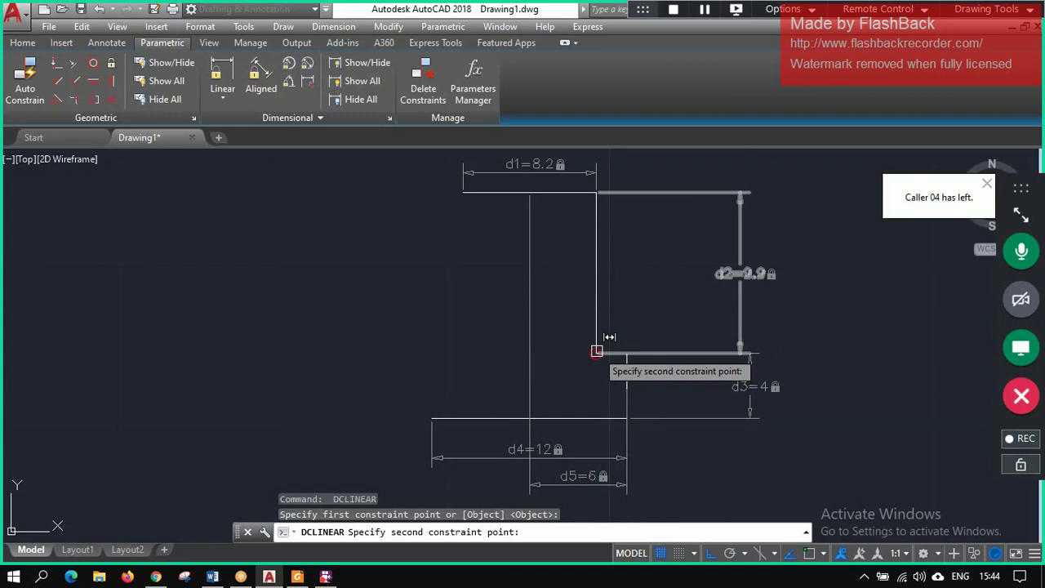
left_click(596, 353)
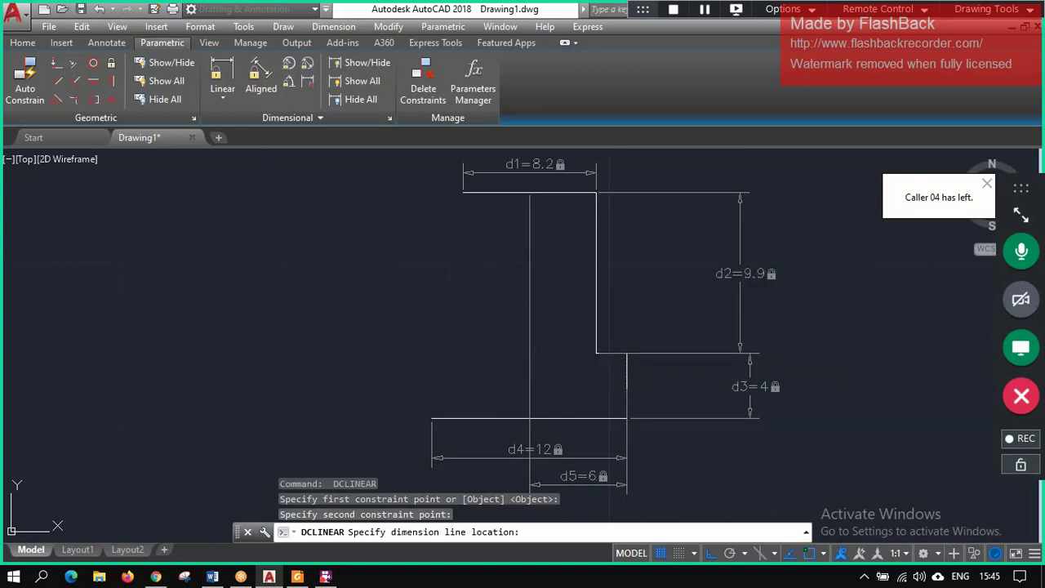
left_click(610, 257)
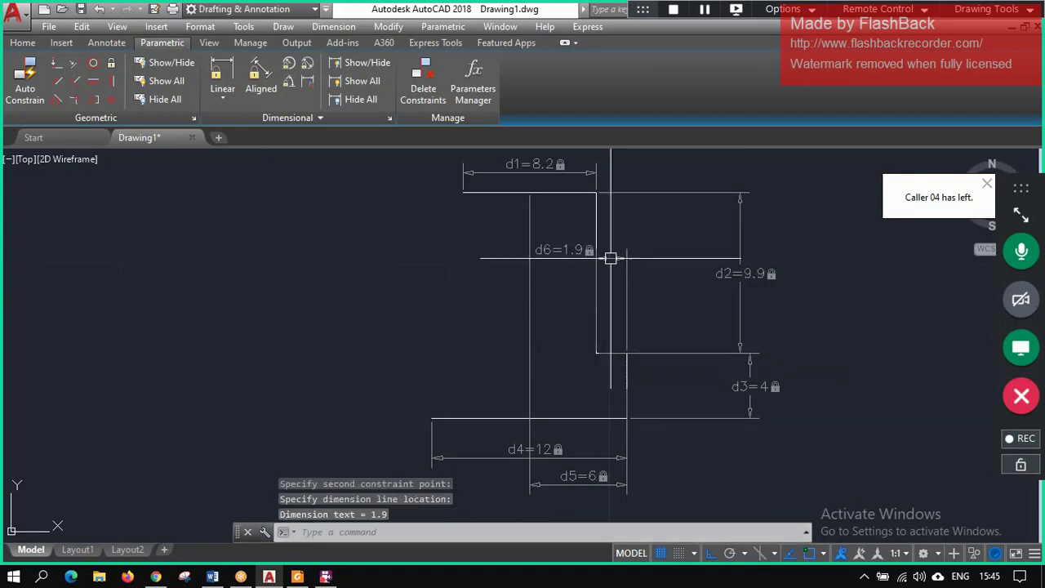
key("Escape")
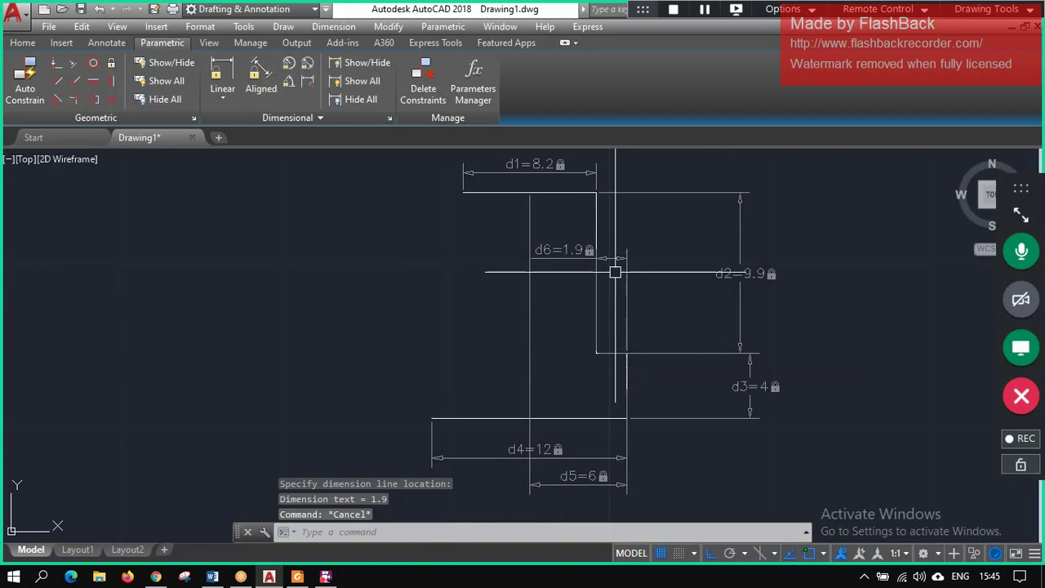
scroll(587, 234, "down", 4)
scroll(587, 234, "up", 5)
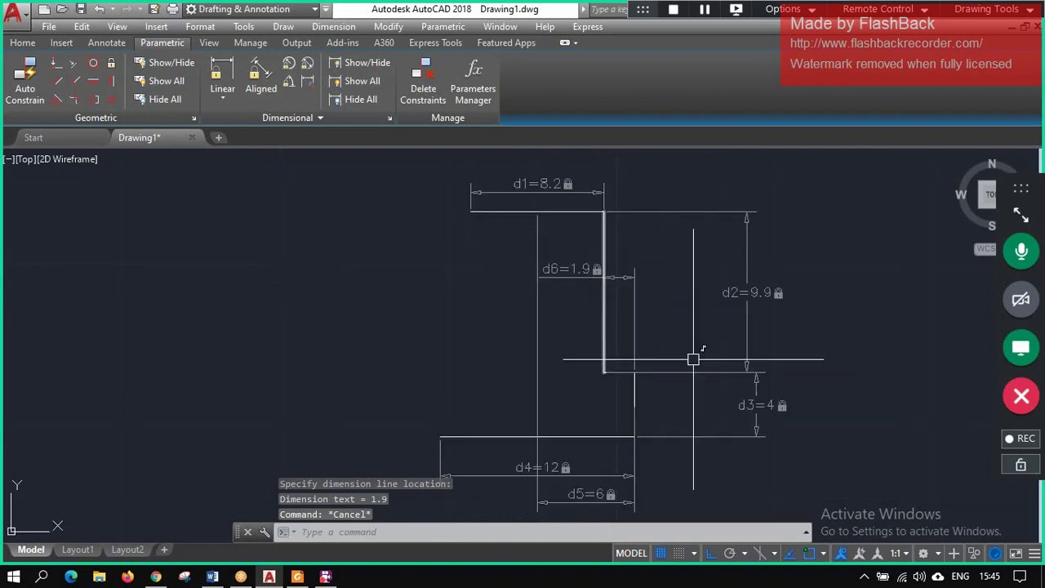
scroll(340, 193, "down", 1)
left_click(60, 42)
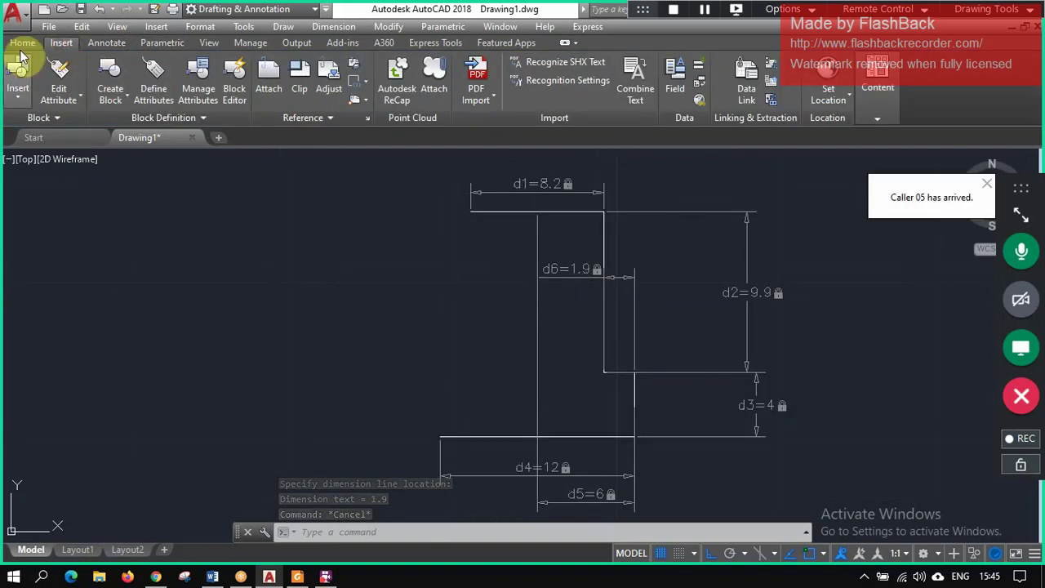
left_click(22, 43)
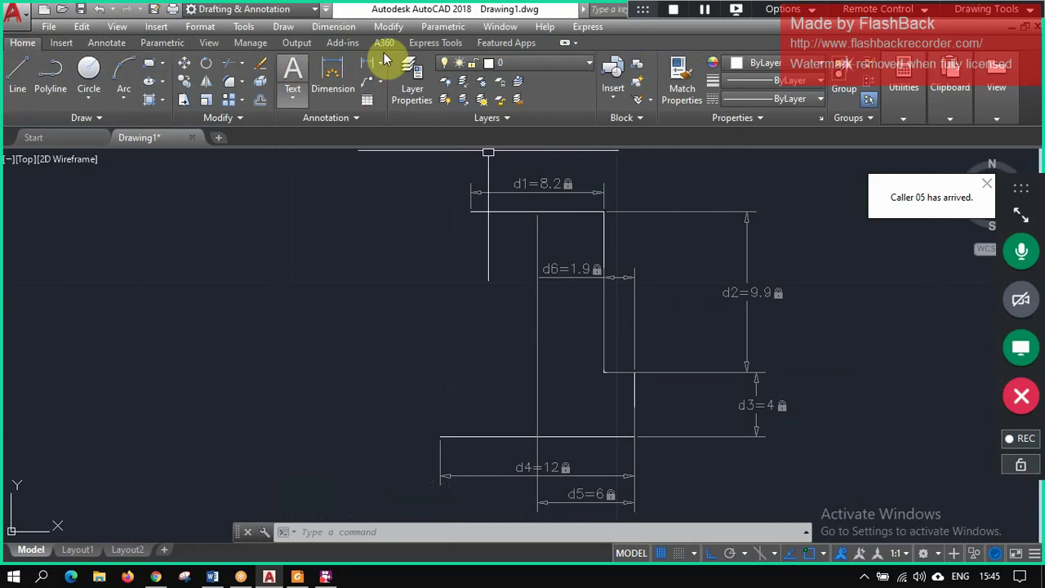
- Offset the bottom horizontal line 1 unit upward as a parallel copy
left_click(66, 42)
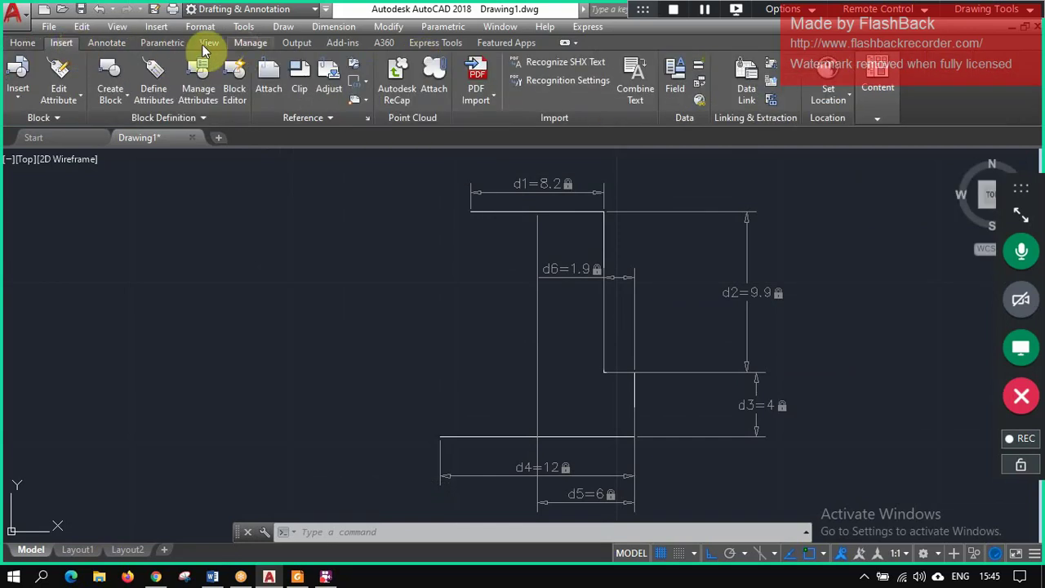
left_click(164, 42)
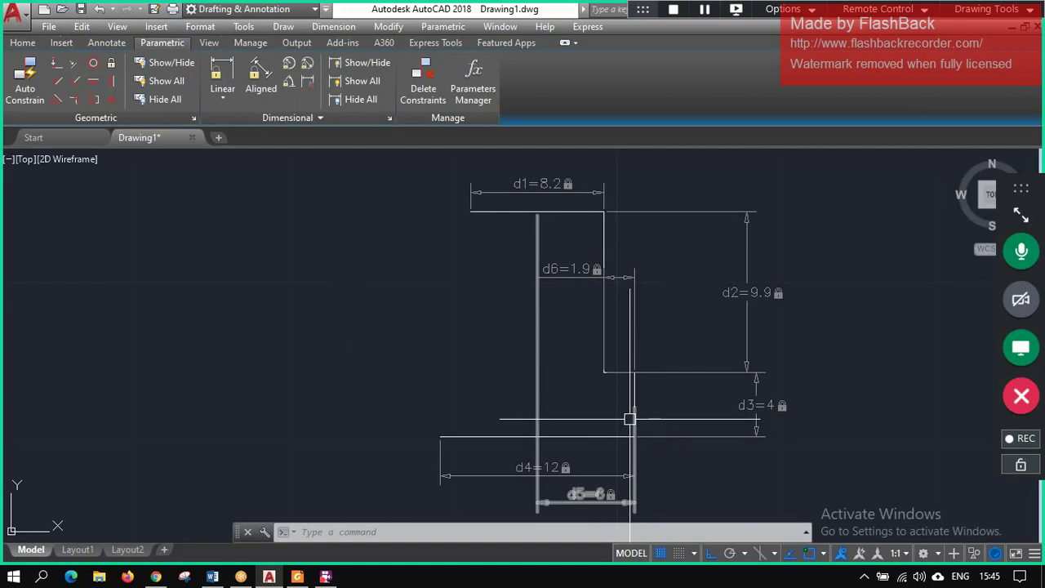
type("l")
key("Return")
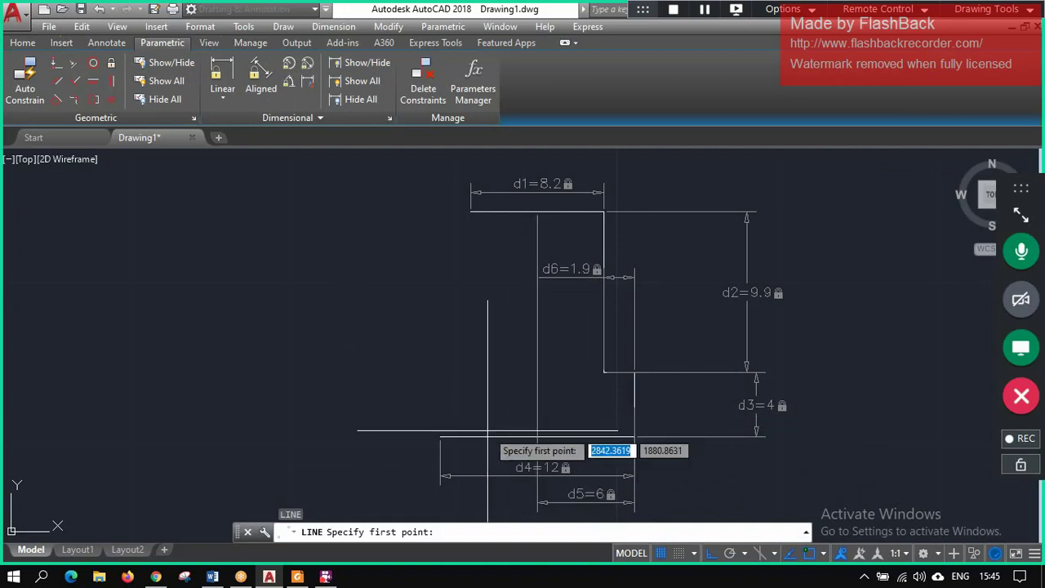
key("Escape")
type("offse")
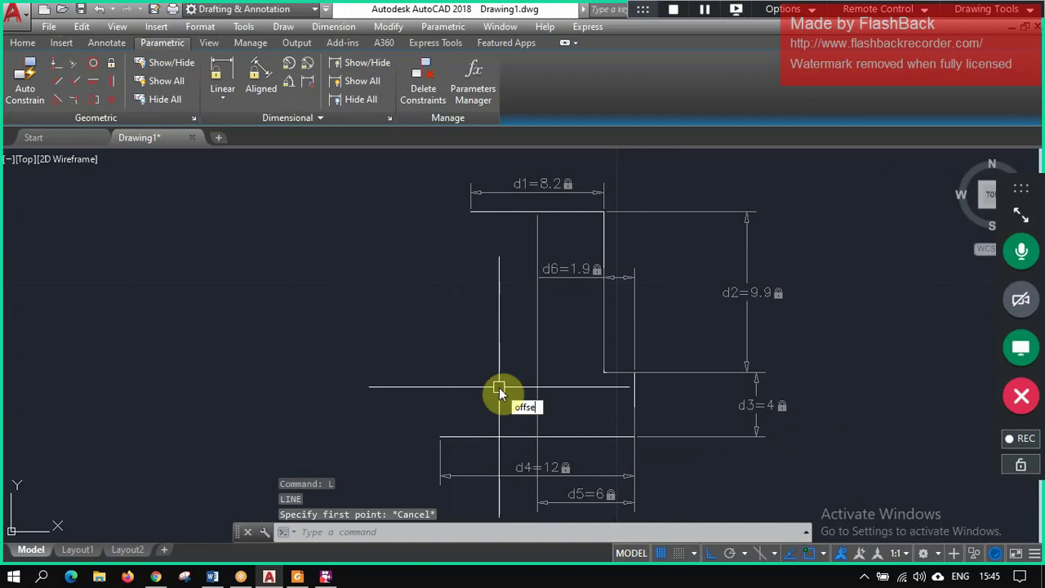
type("t")
key("Return")
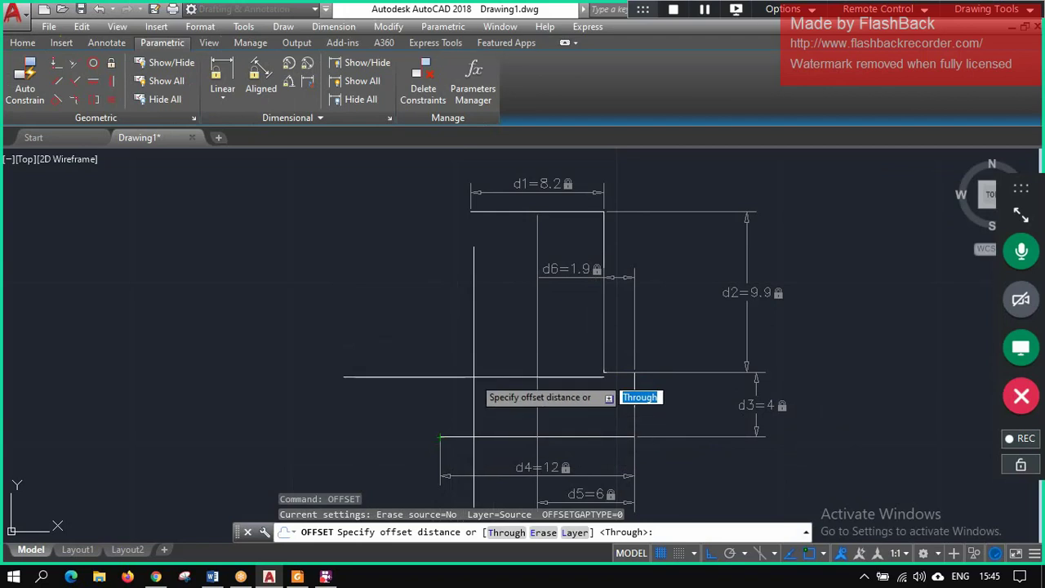
left_click(663, 535)
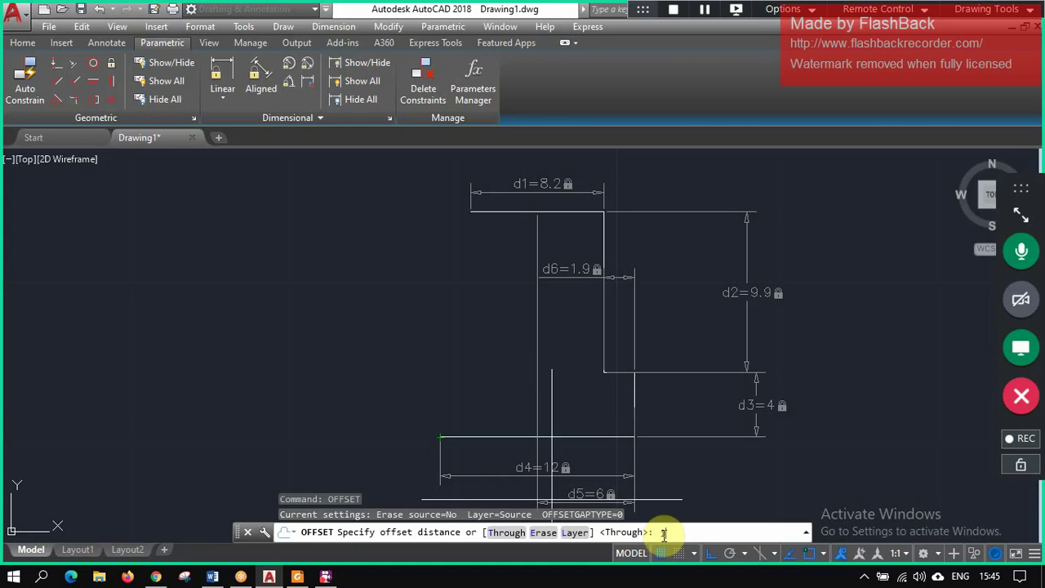
key("Return")
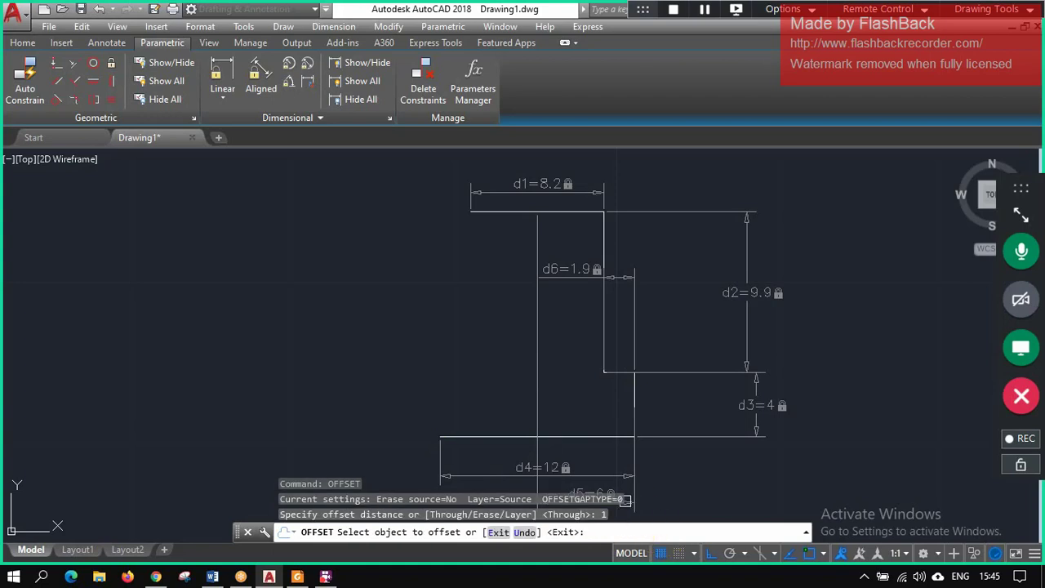
left_click(563, 436)
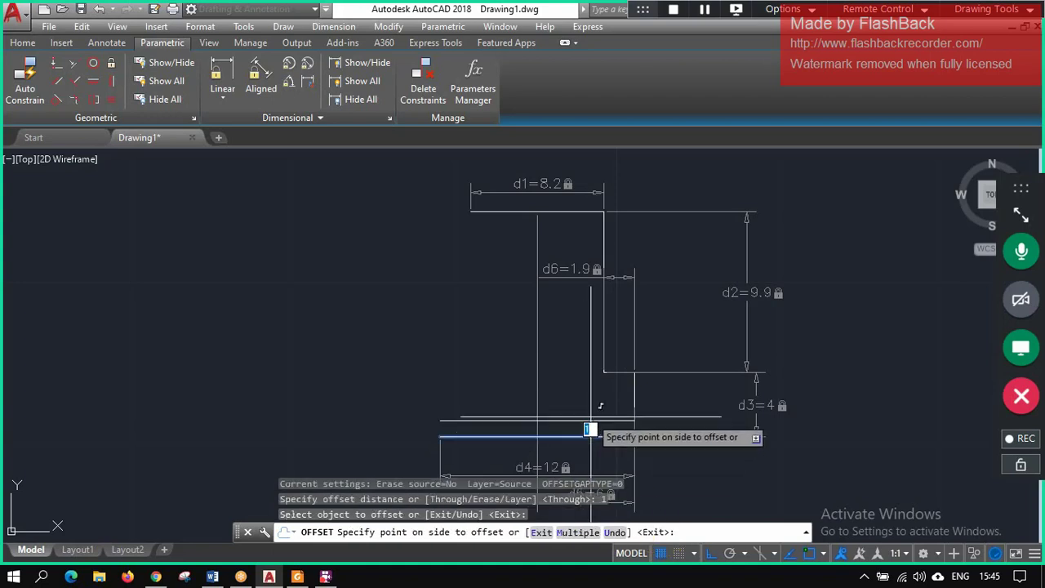
left_click(583, 426)
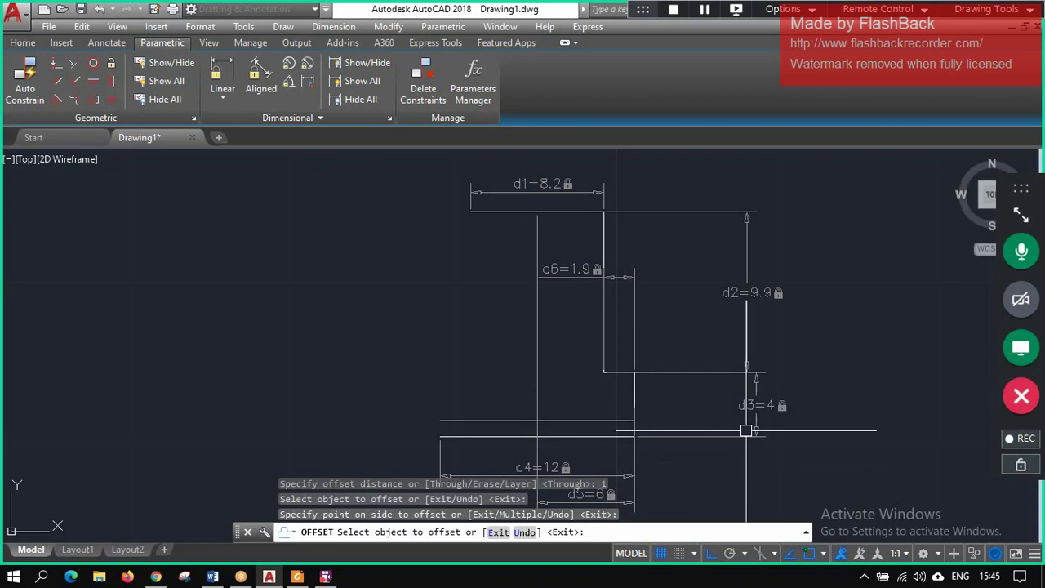
key("Escape")
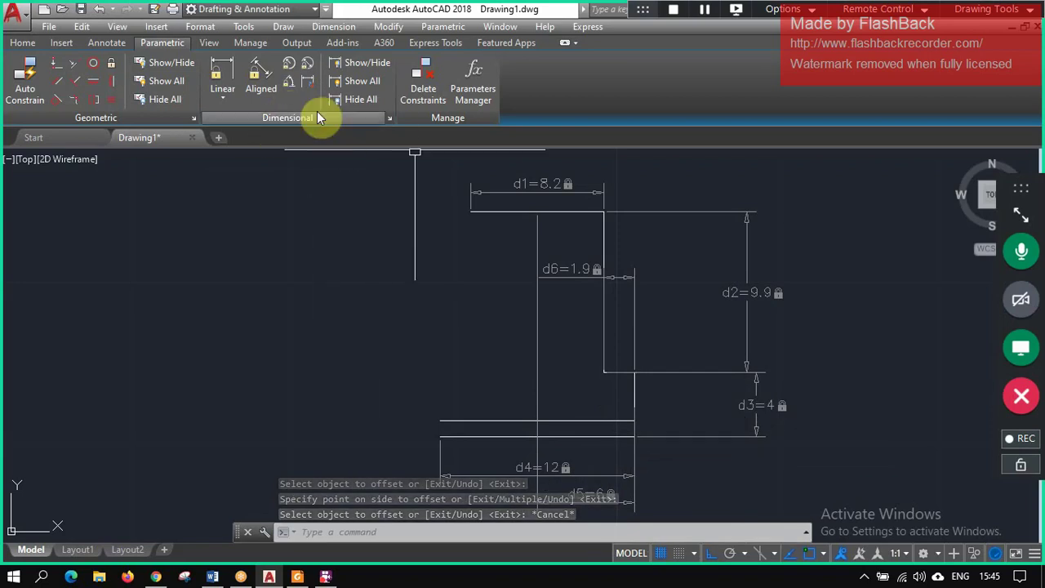
- Place a small circle centred near the bracket's inner corner
type("cr")
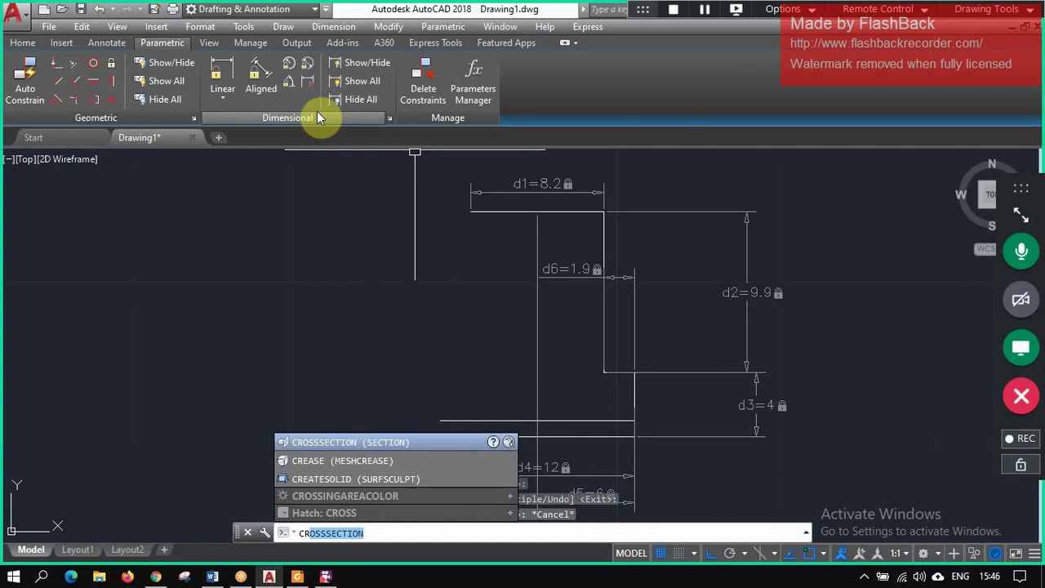
type("i")
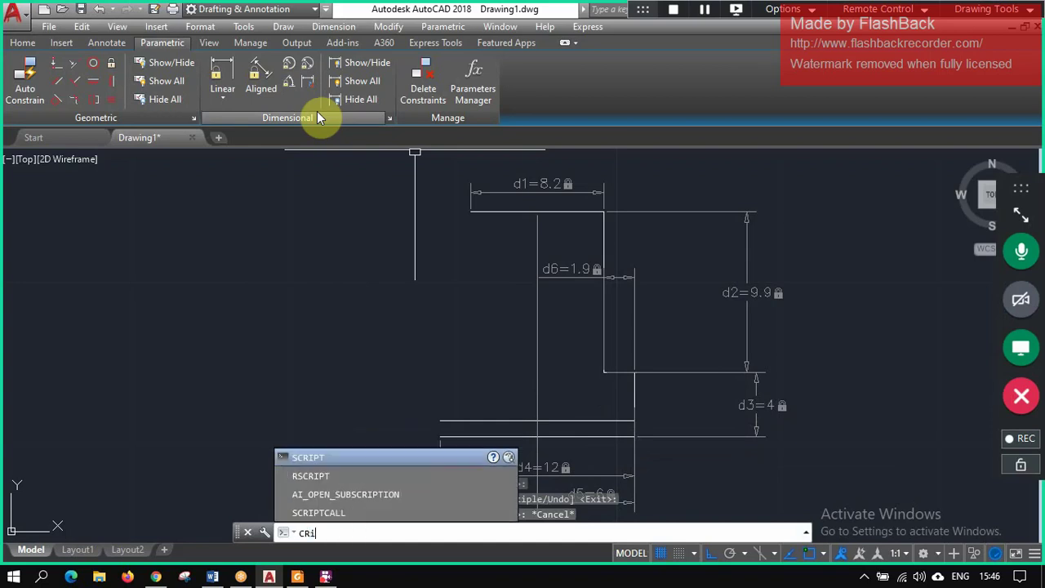
type("r")
key("BackSpace")
key("BackSpace")
type("i")
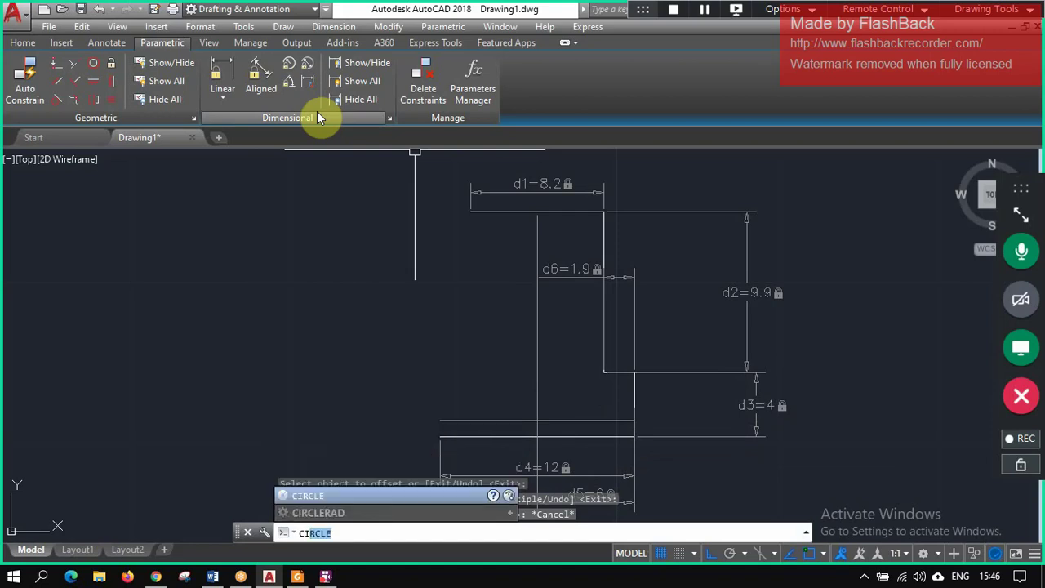
key("Return")
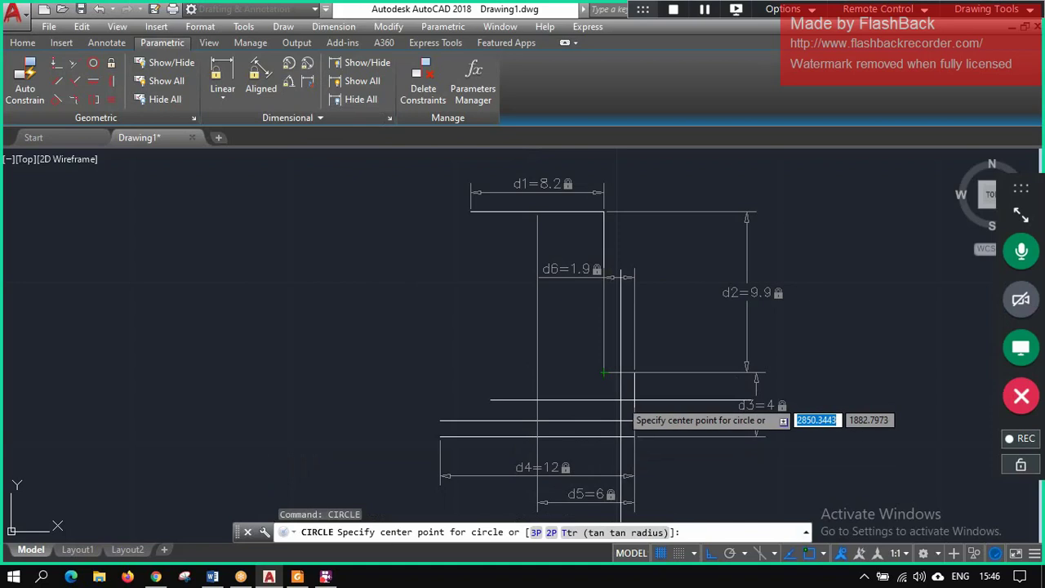
left_click(615, 399)
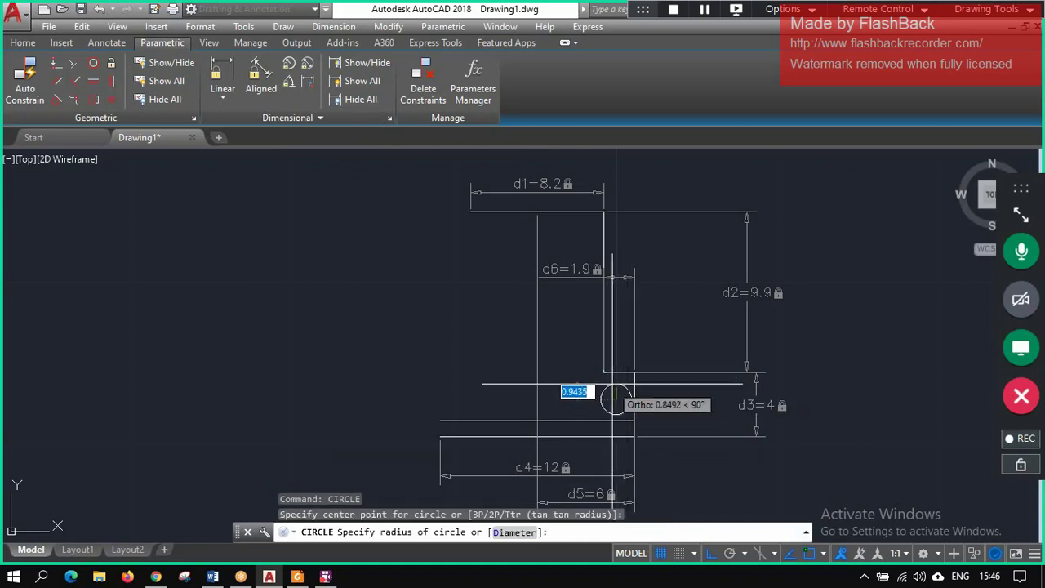
key("Escape")
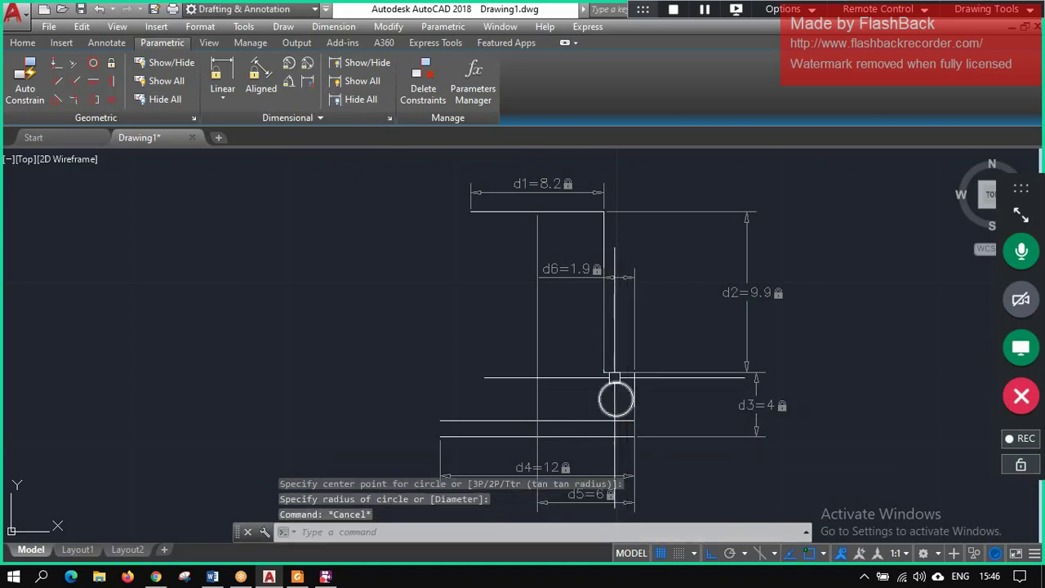
- Add a linear constraint d7=1 across the 1-unit offset
left_click(218, 65)
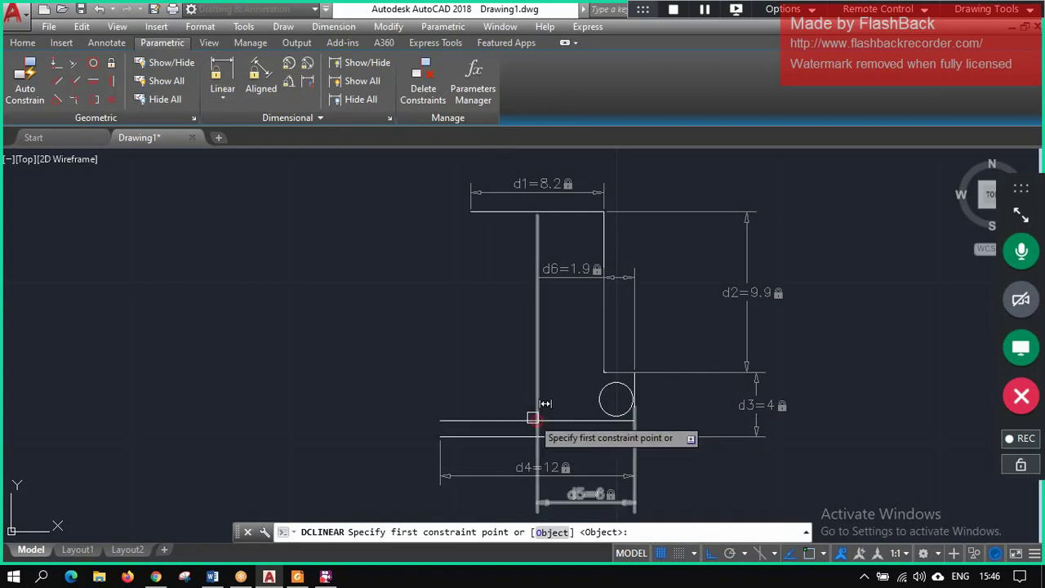
left_click(536, 421)
left_click(537, 436)
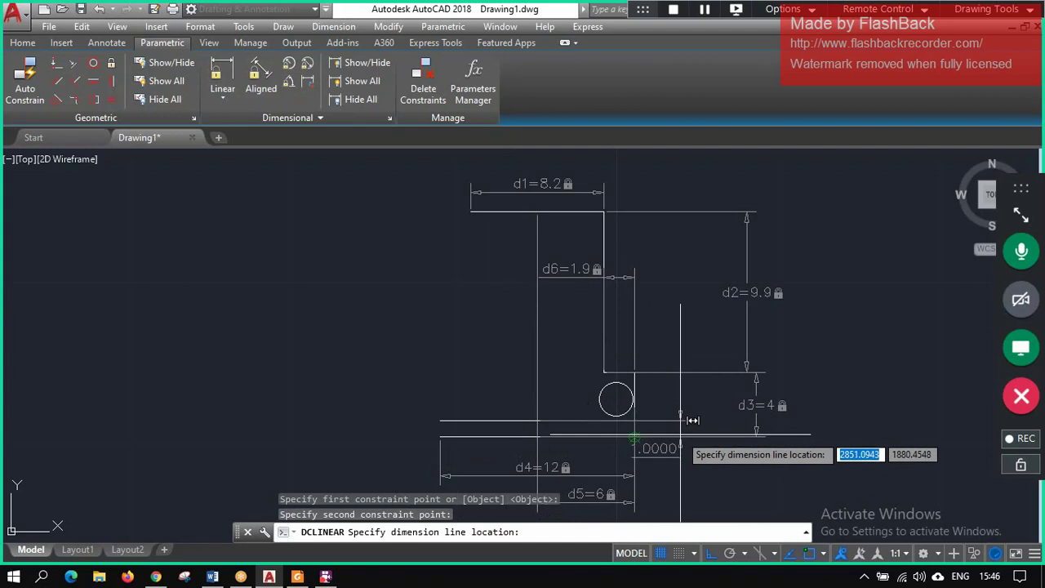
left_click(641, 440)
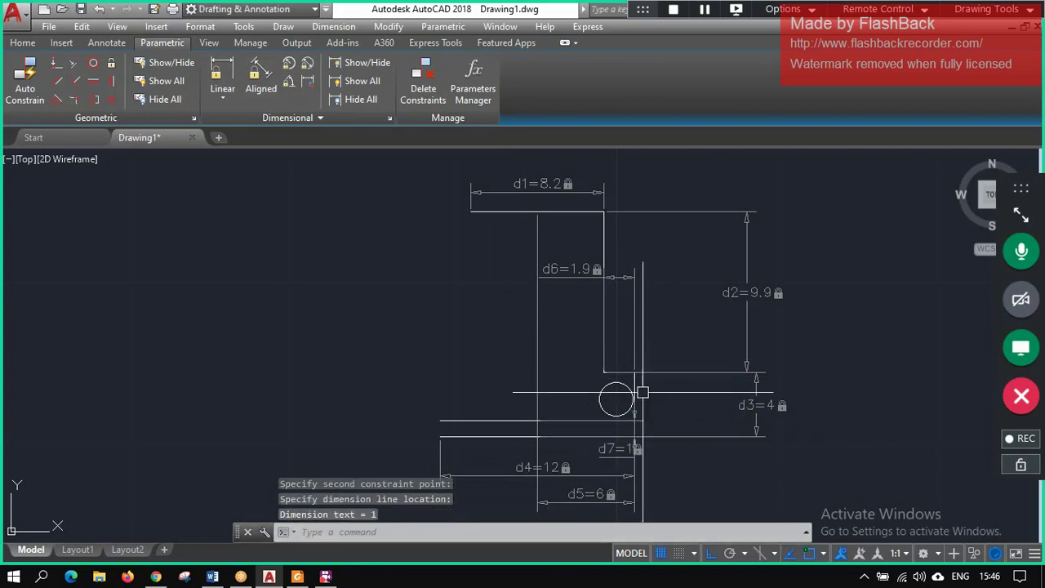
scroll(643, 391, "up", 5)
scroll(603, 372, "down", 3)
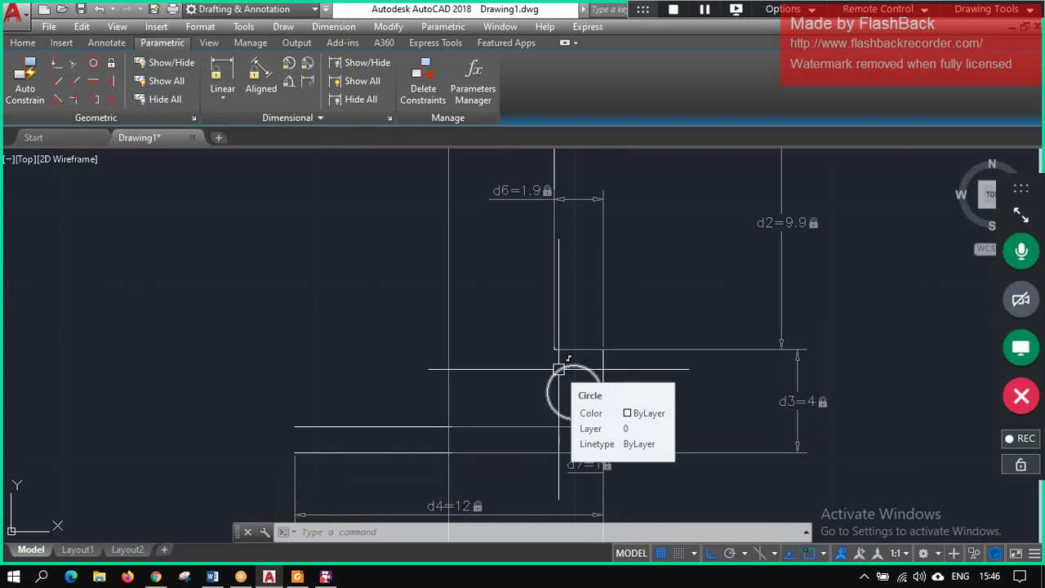
- Delete the earlier circle near the bracket's inner corner
left_click(574, 364)
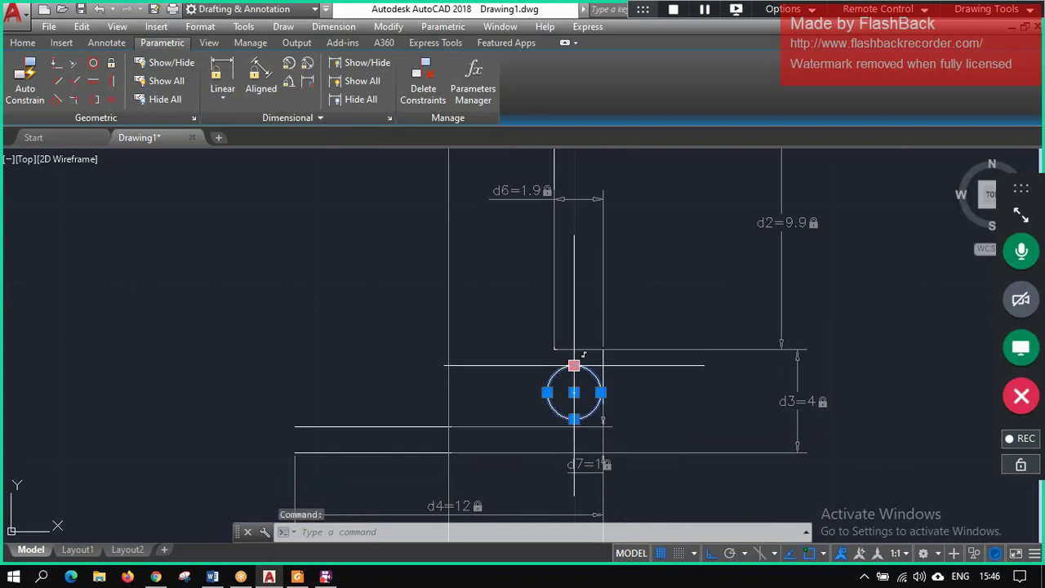
key("Escape")
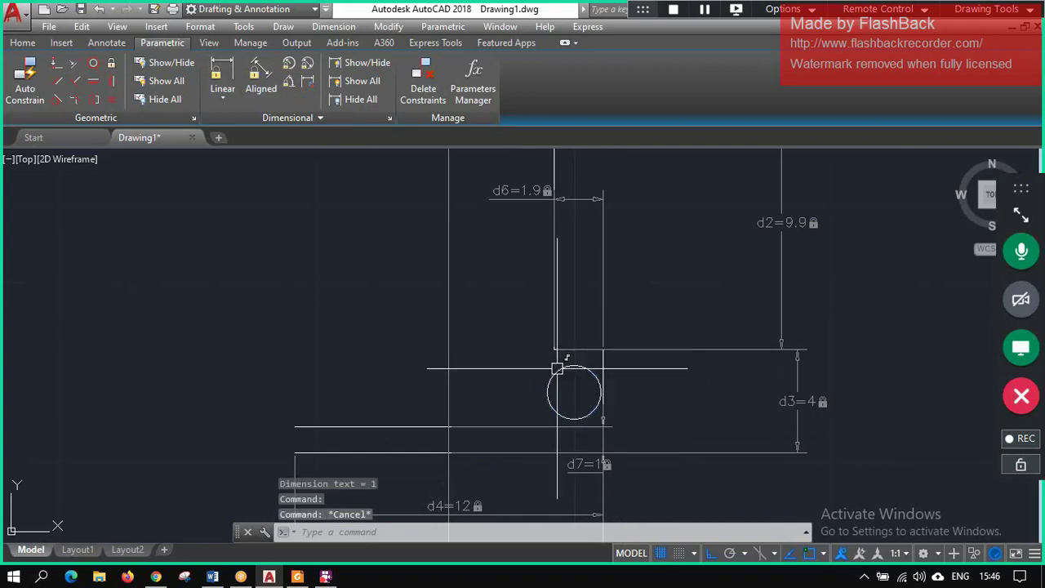
left_click(585, 371)
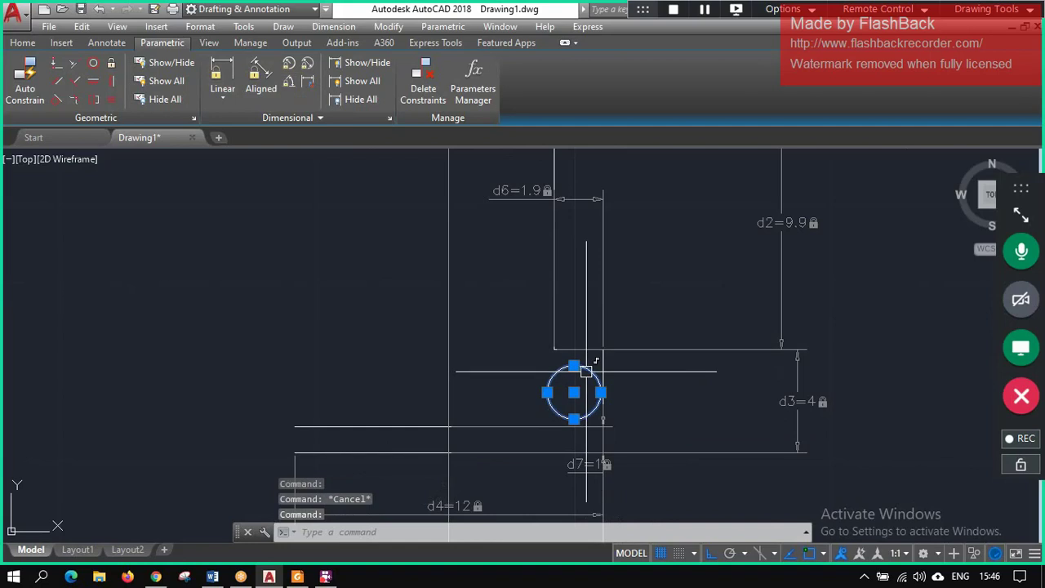
key("Delete")
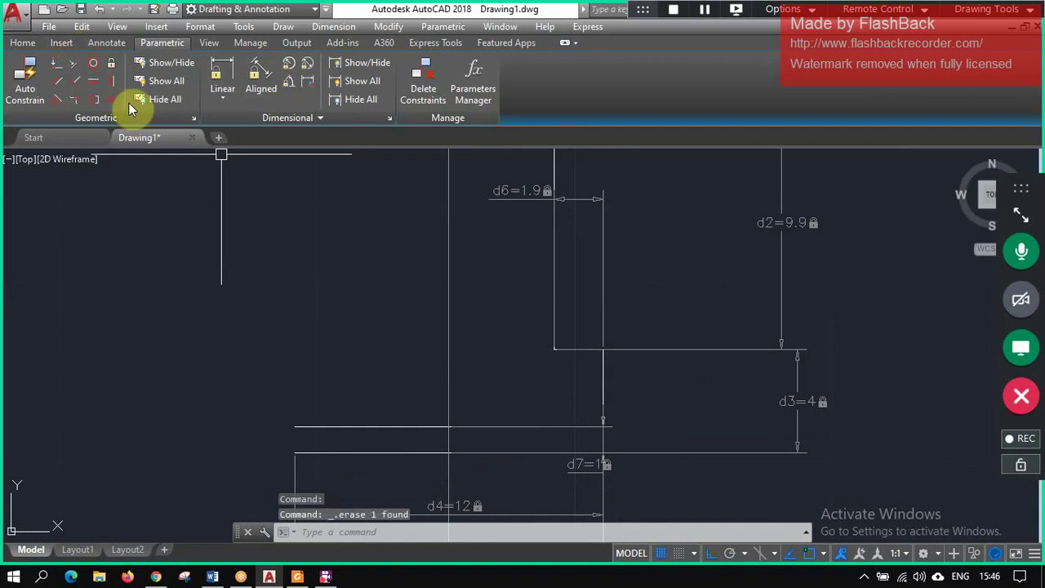
- Draw a new radius-1.2 circle just left of the bracket's inner vertical edge
type("ci")
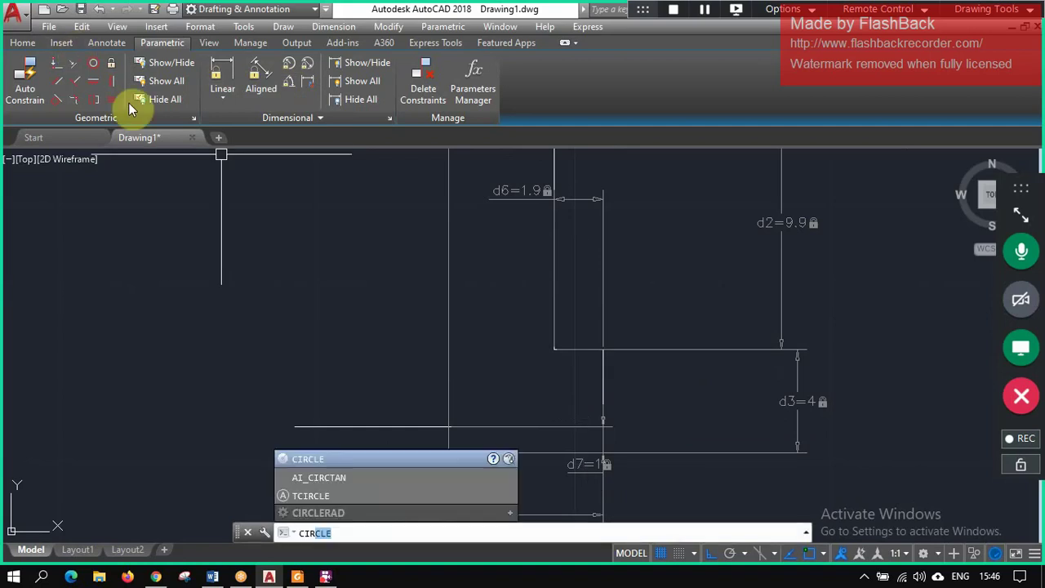
key("Return")
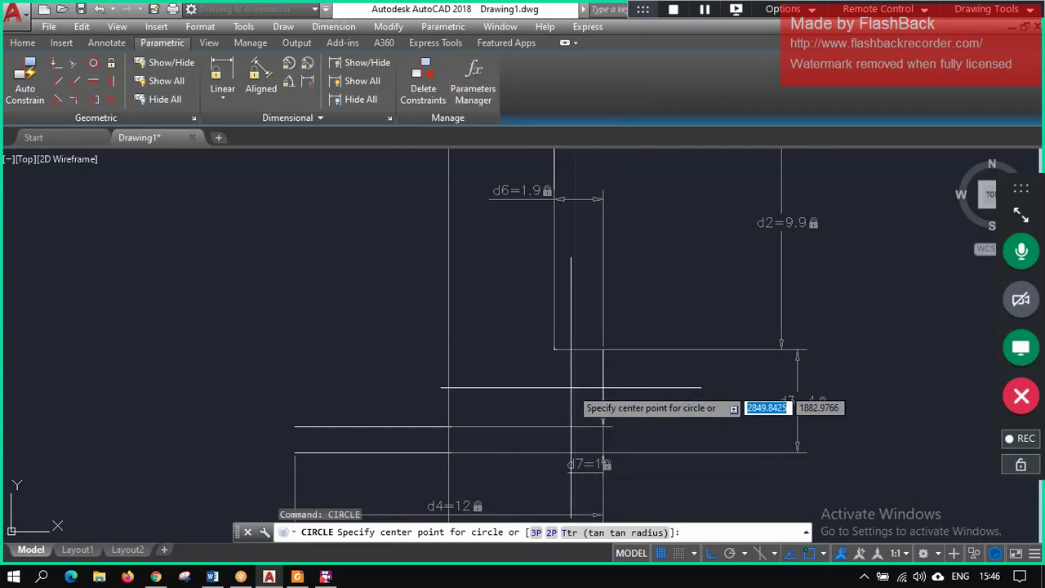
left_click(559, 388)
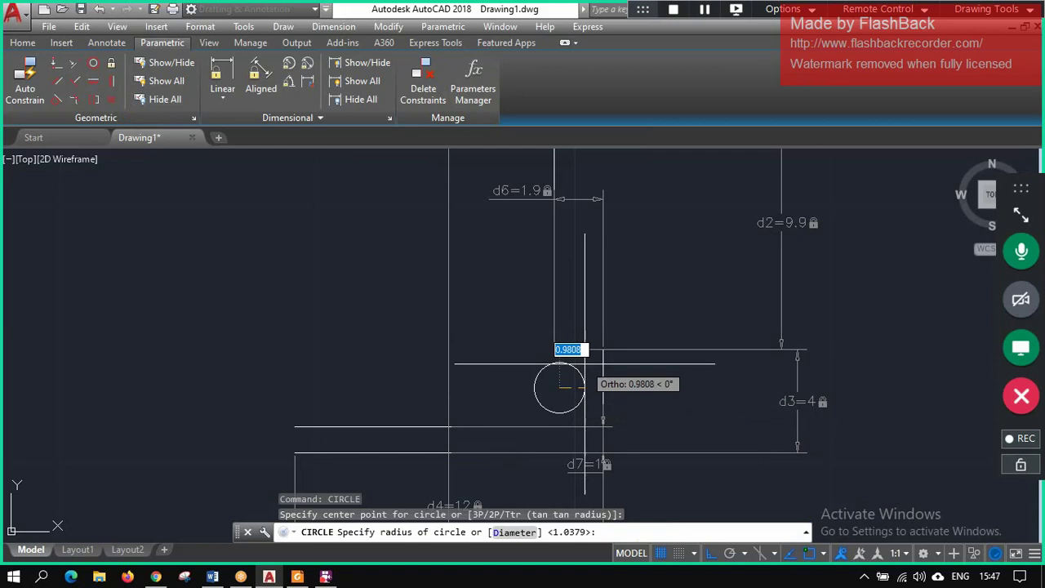
type("1.2")
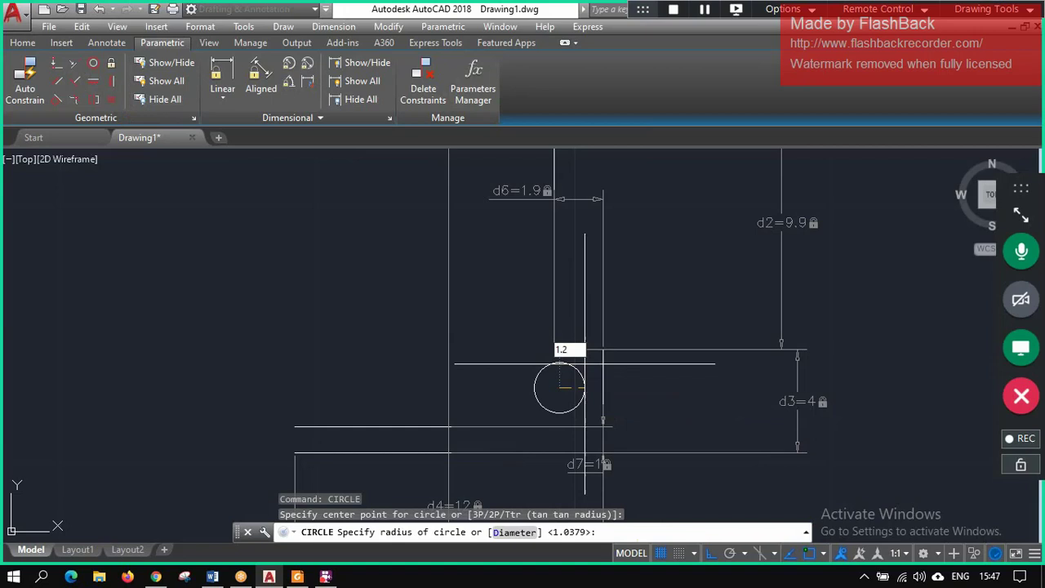
key("Return")
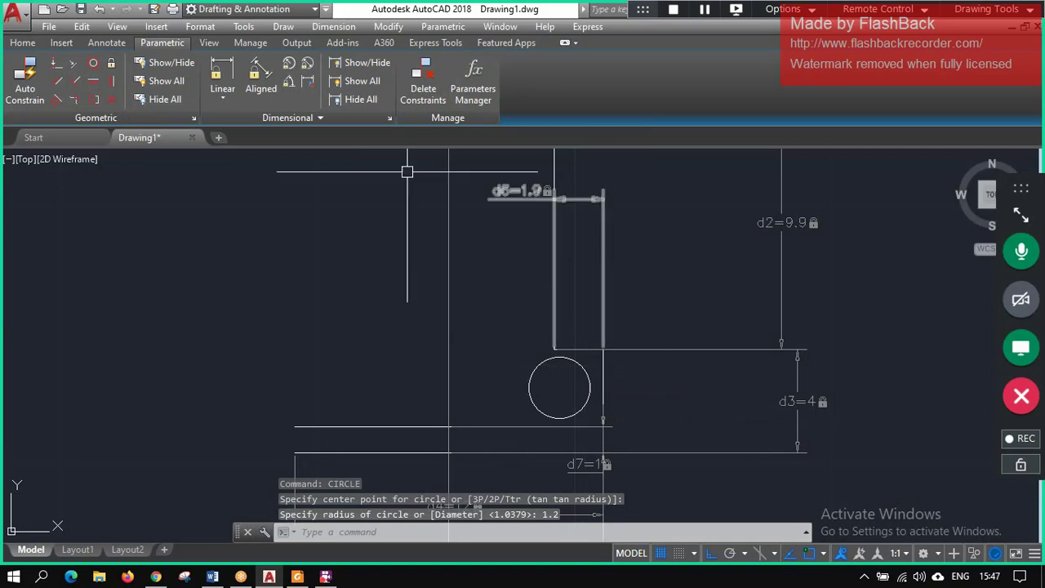
- Add a linear constraint d8=2 from the vertical edge to the circle's centre
left_click(235, 72)
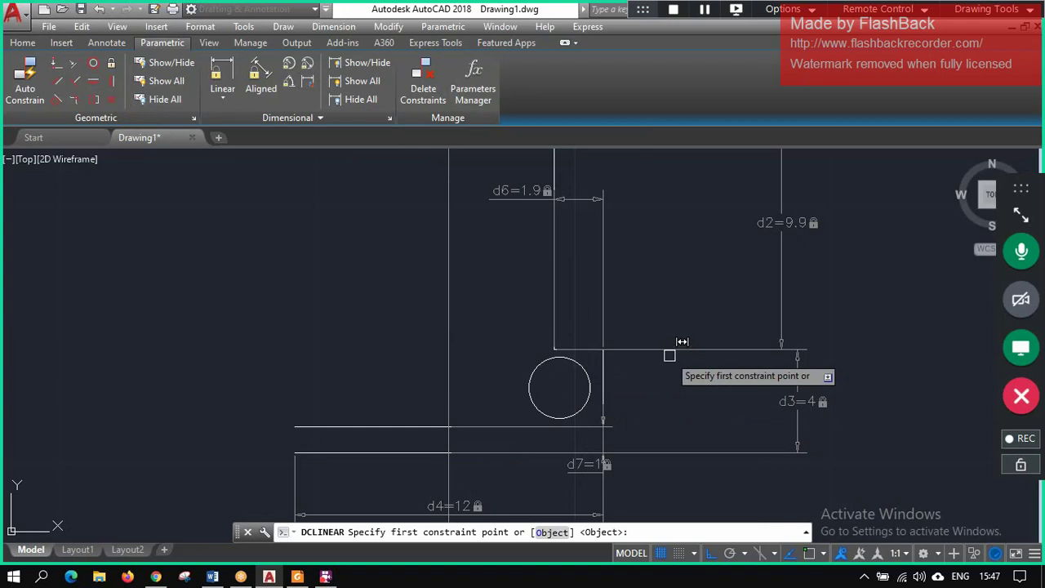
left_click(604, 395)
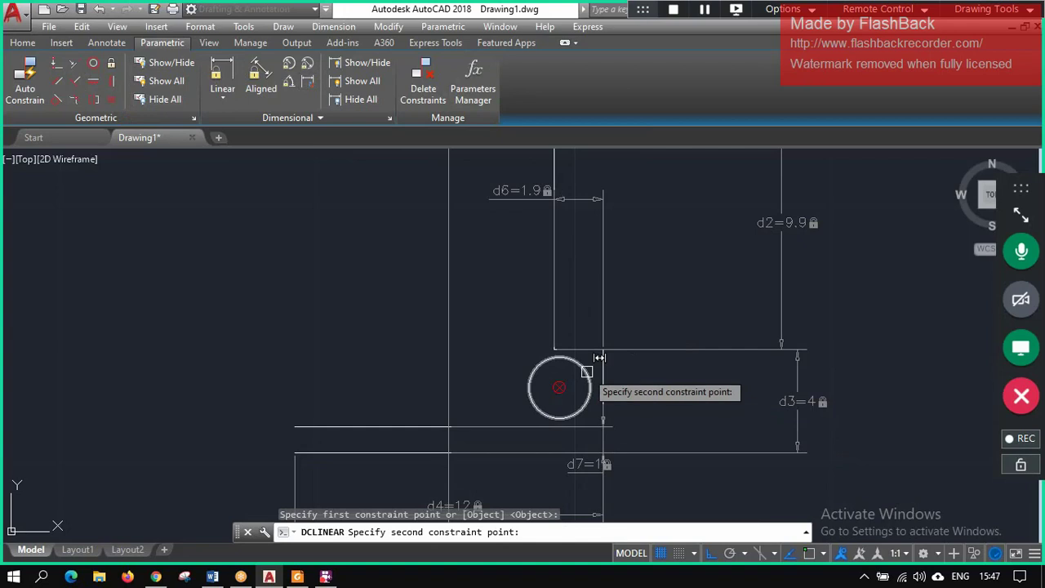
left_click(599, 358)
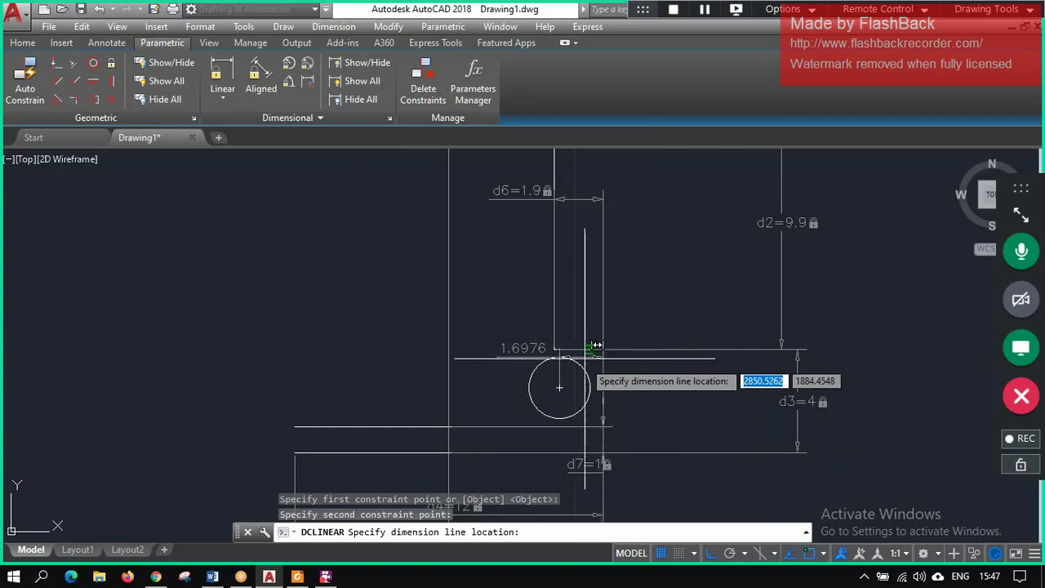
left_click(578, 403)
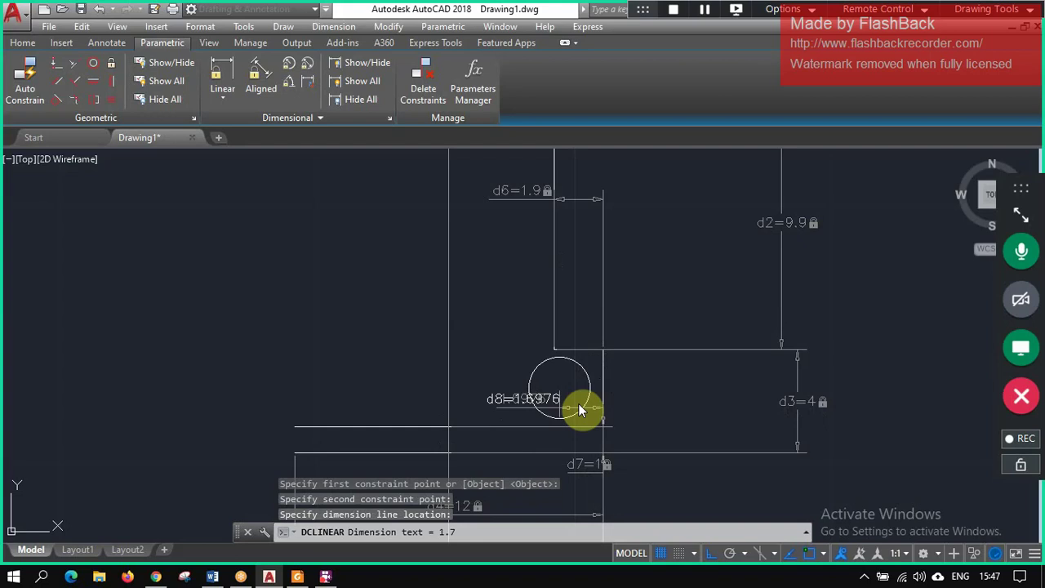
type("2")
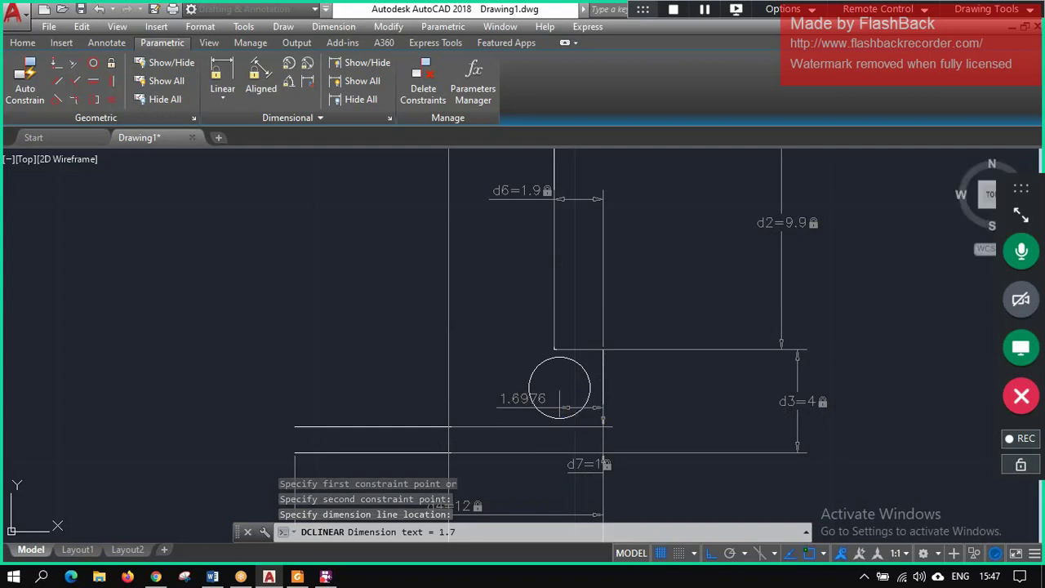
key("Return")
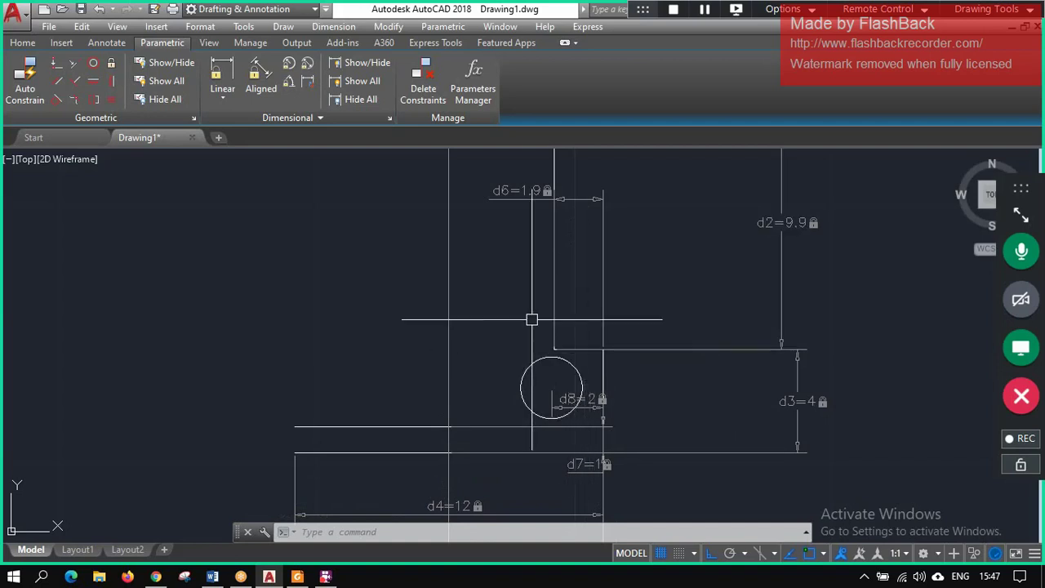
- Dimension the circle centre from the lower line's endpoint with a new linear constraint d9
key("Return")
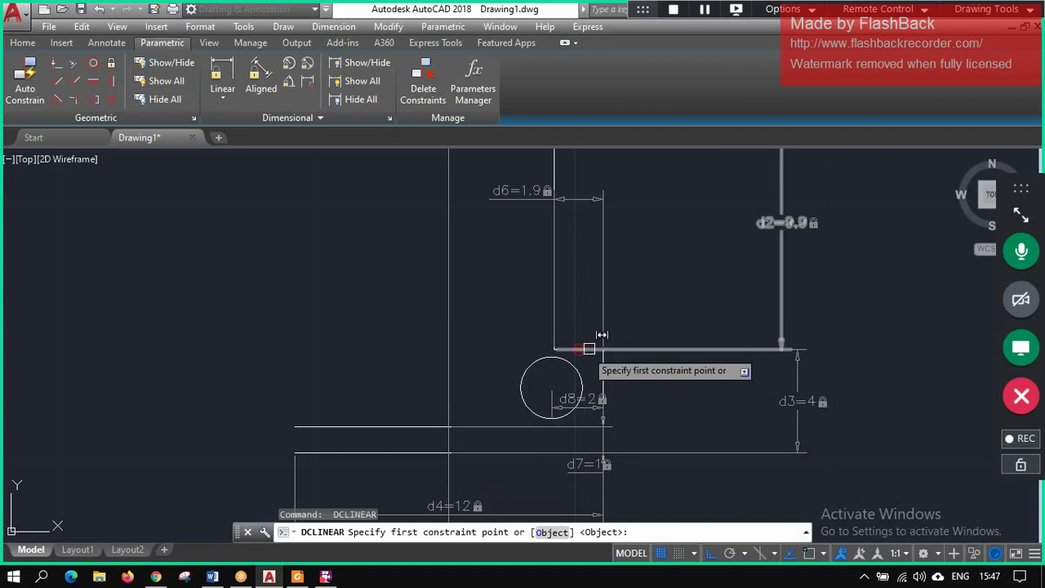
left_click(581, 351)
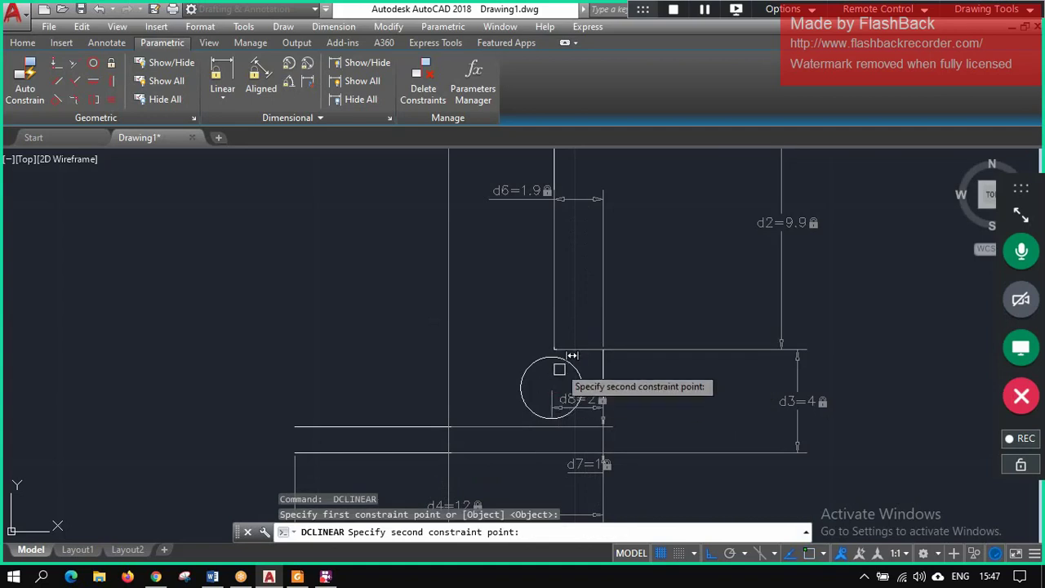
left_click(561, 362)
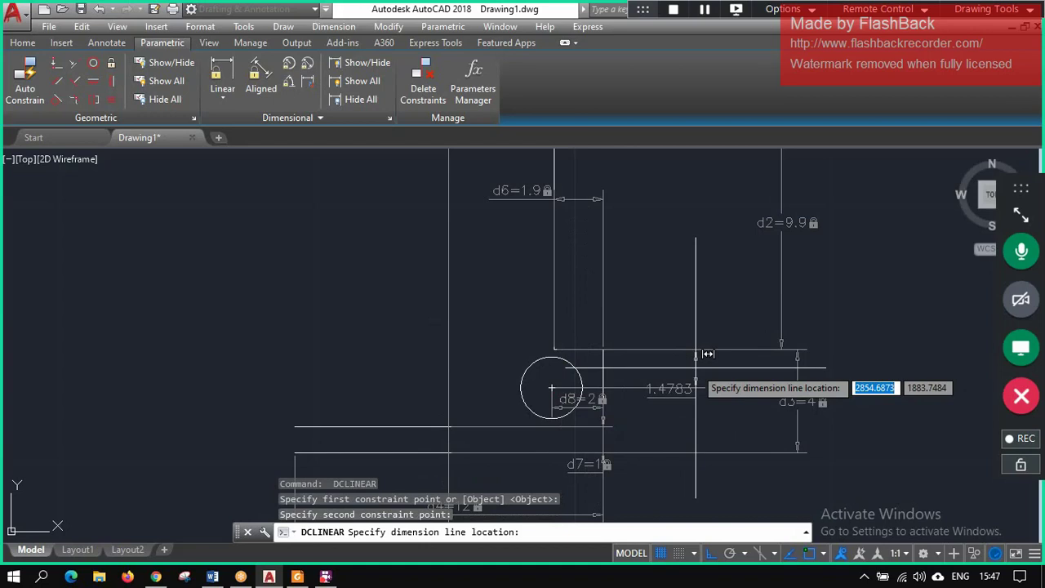
key("Escape")
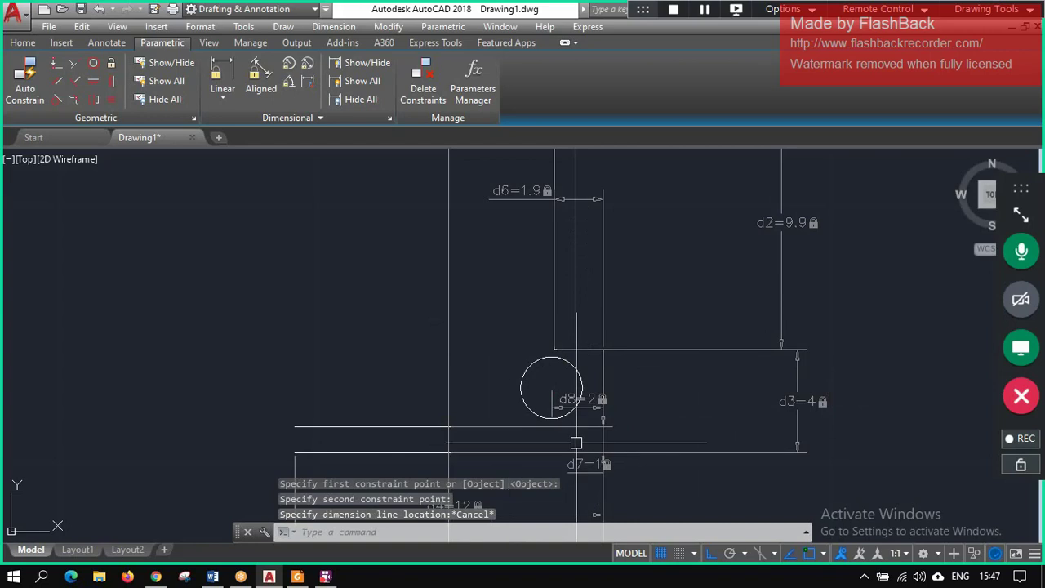
key("Return")
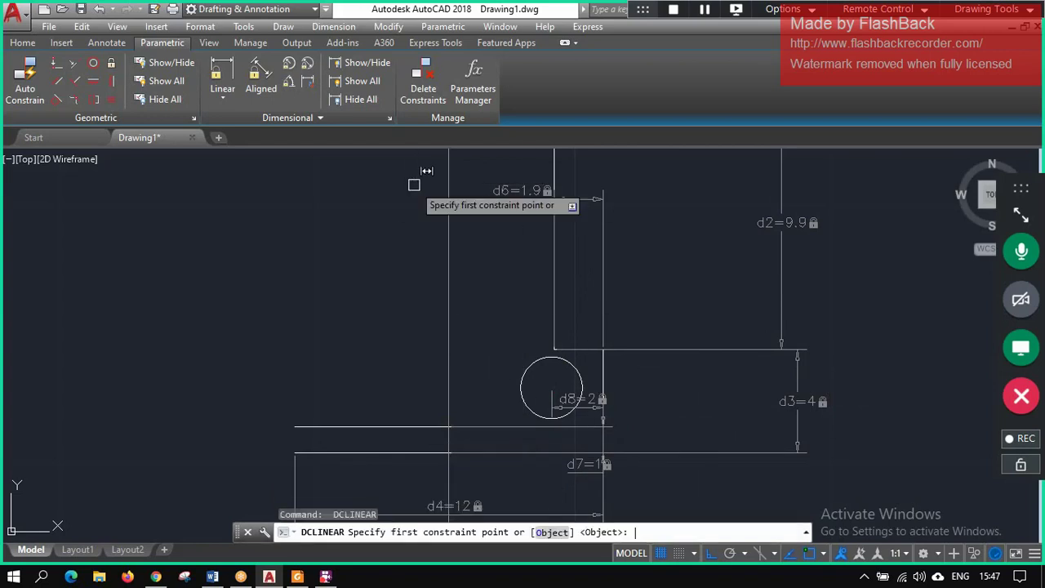
left_click(452, 454)
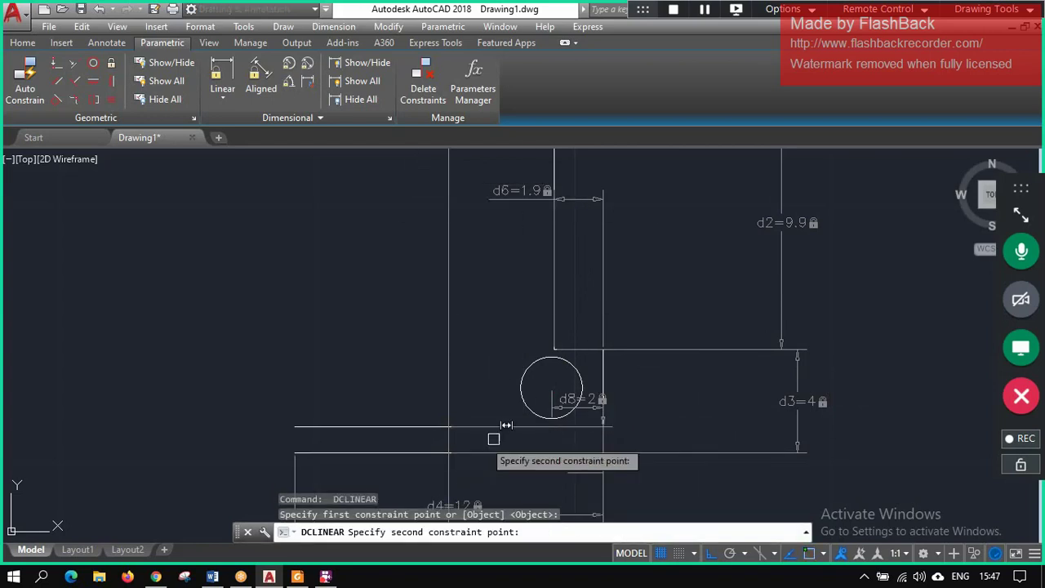
left_click(551, 388)
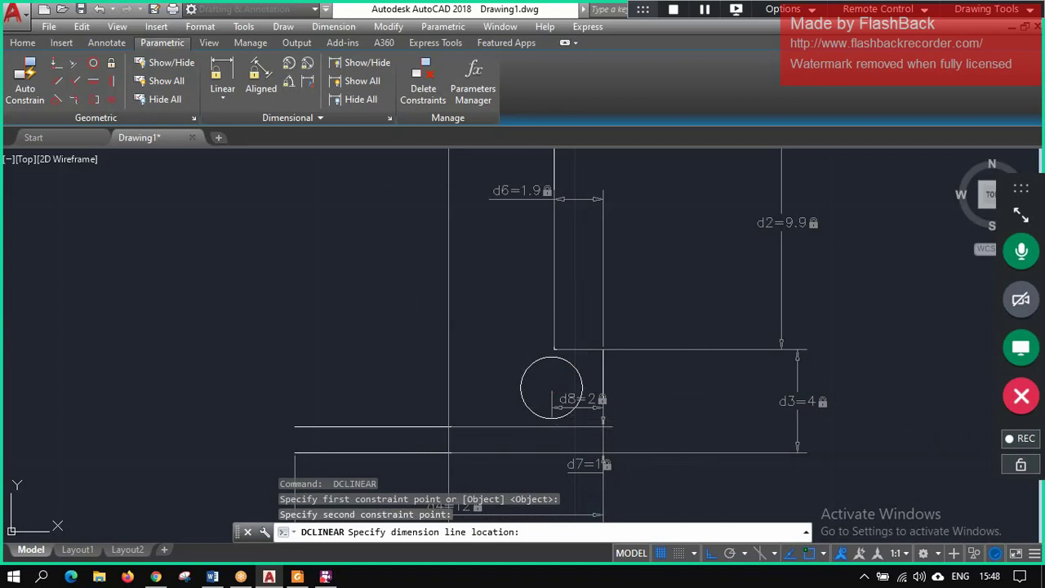
left_click(679, 415)
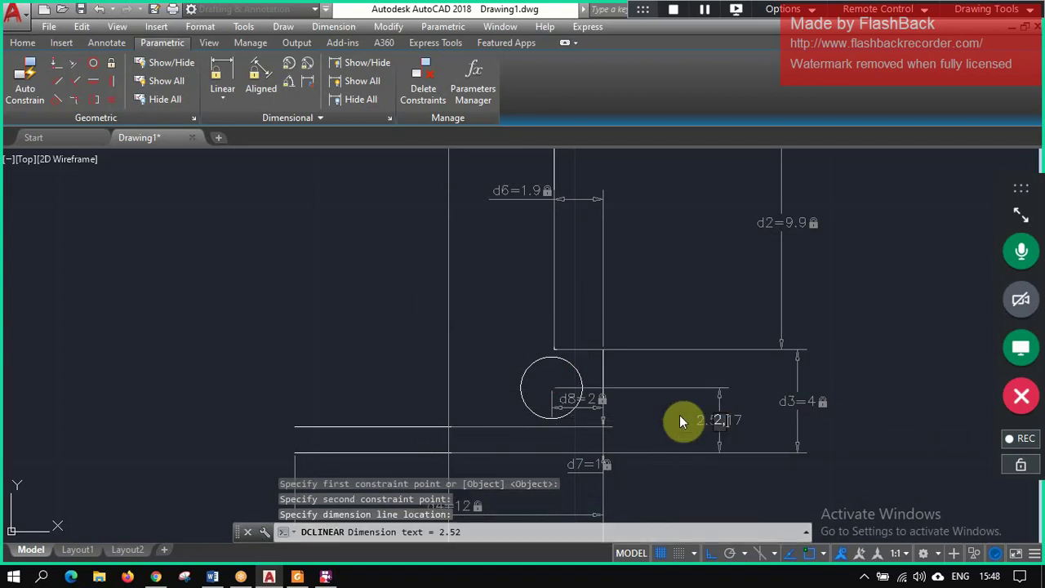
key("Return")
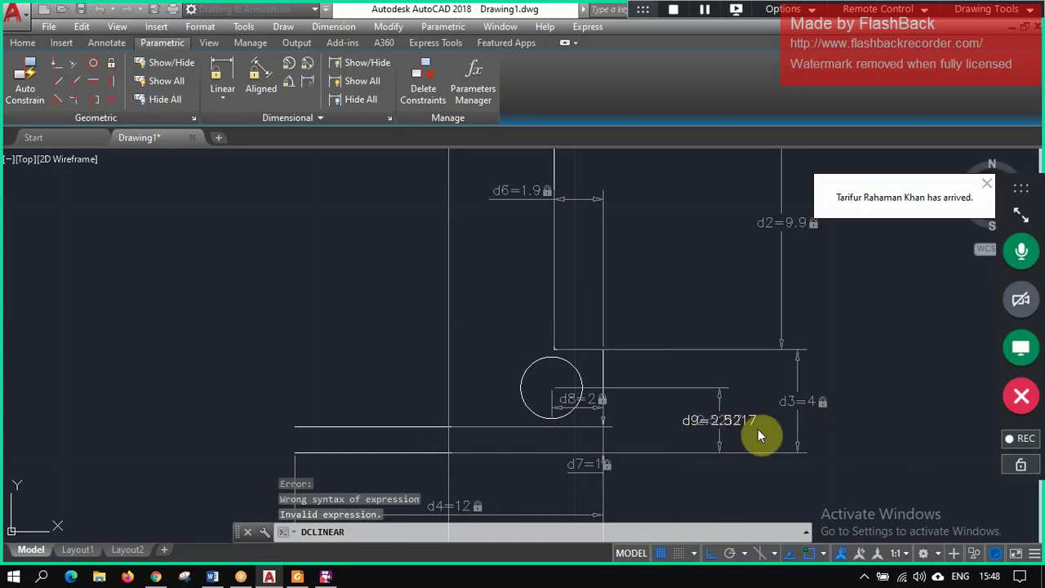
- Change the d9 constraint value to 2.5
double_click(741, 427)
left_click(718, 421)
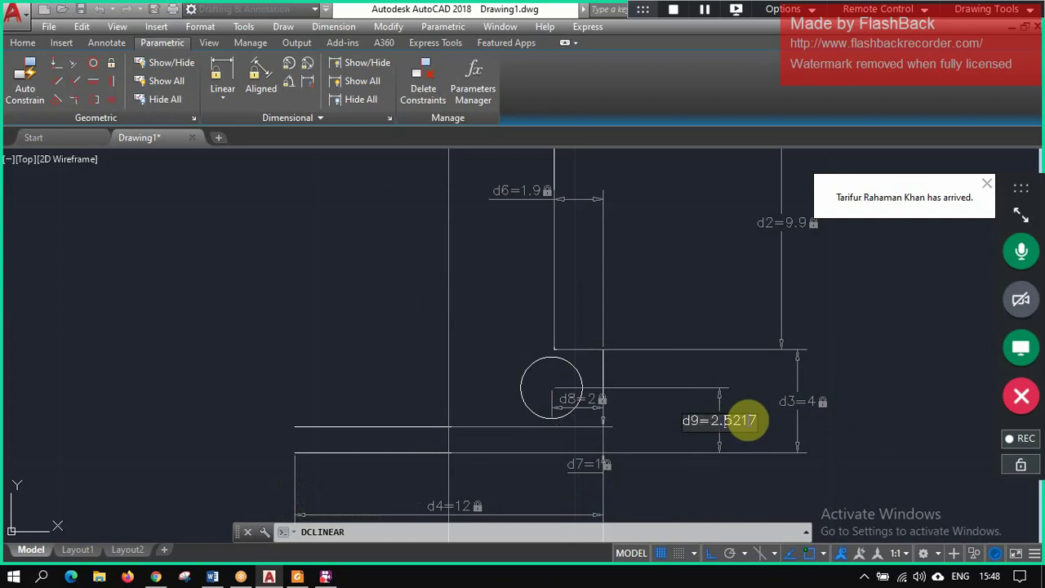
left_click(742, 421)
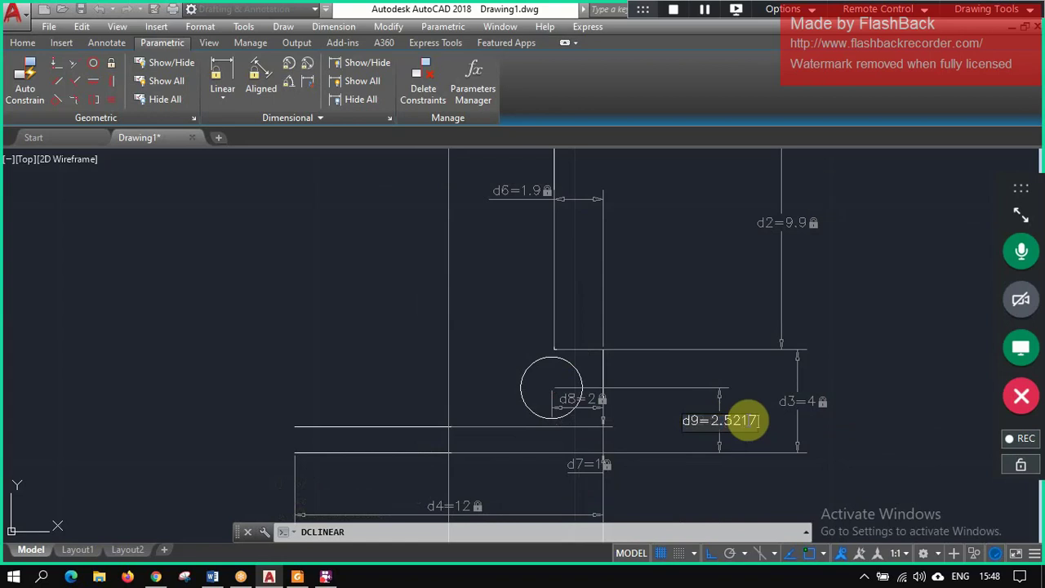
key("Return")
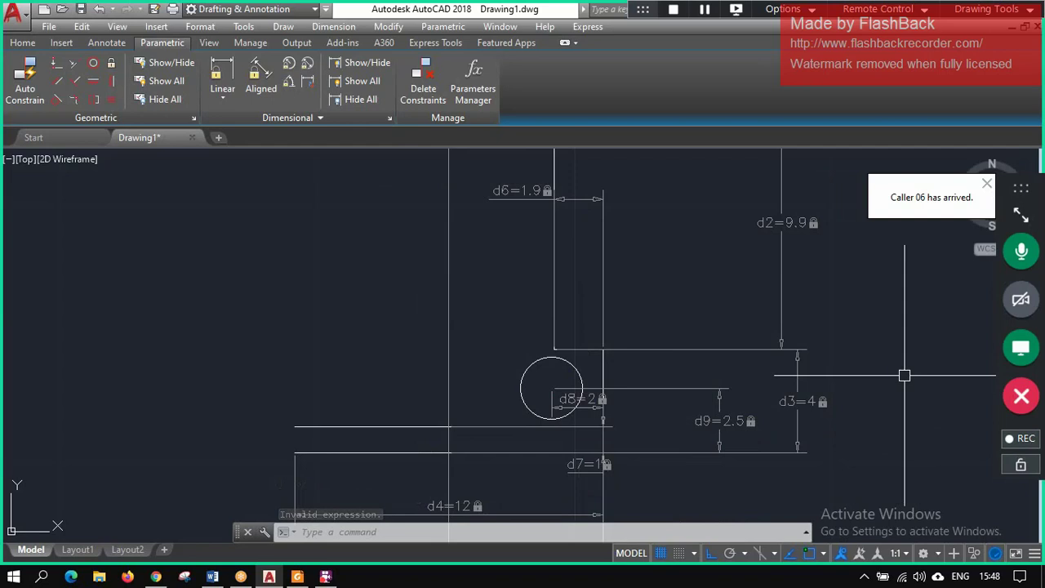
- Draw a radius-0.76 circle concentric with the 1.2 circle
left_click(905, 376)
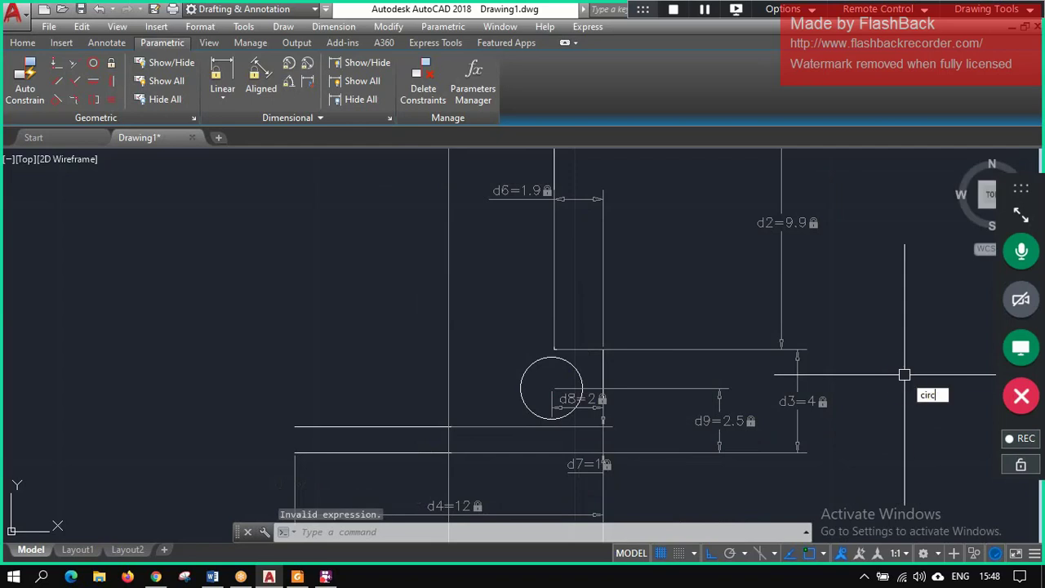
key("Return")
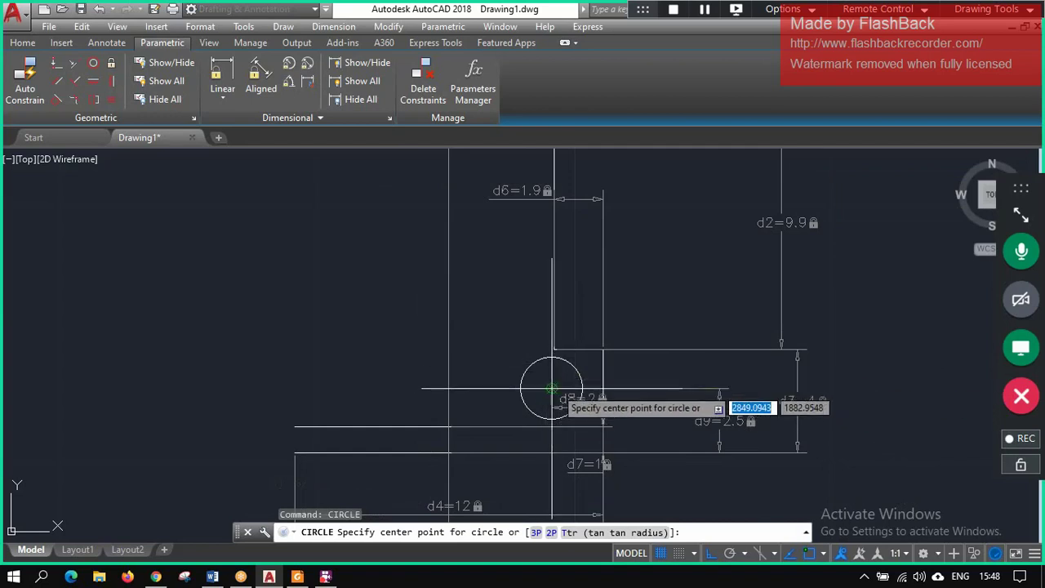
left_click(552, 389)
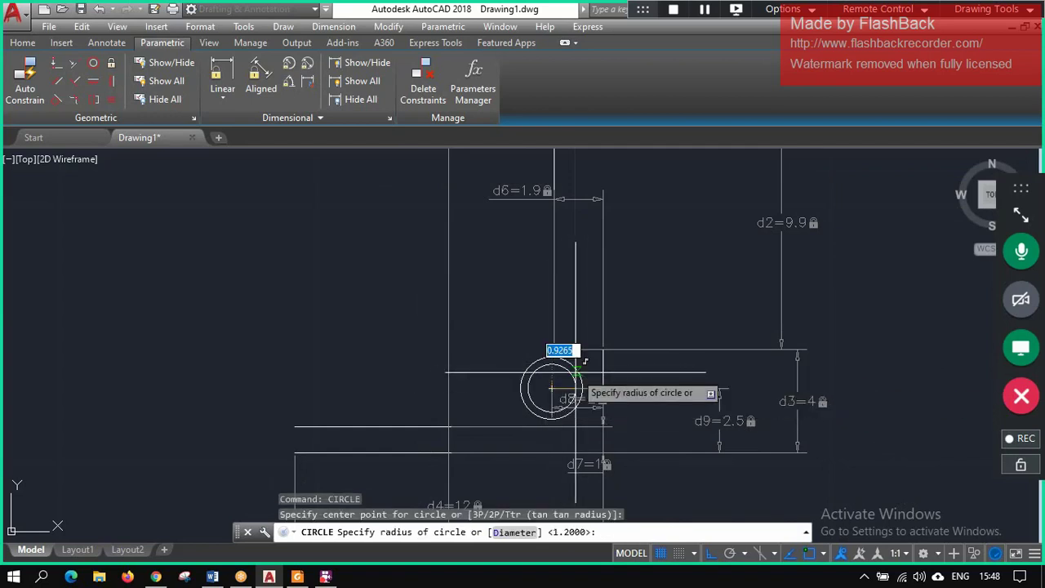
type("0")
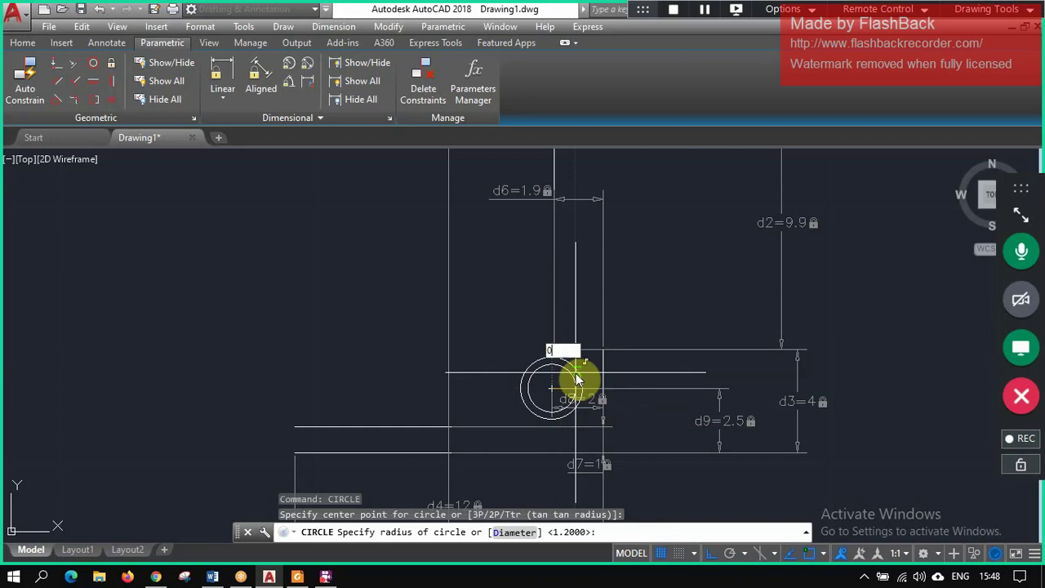
type(".76")
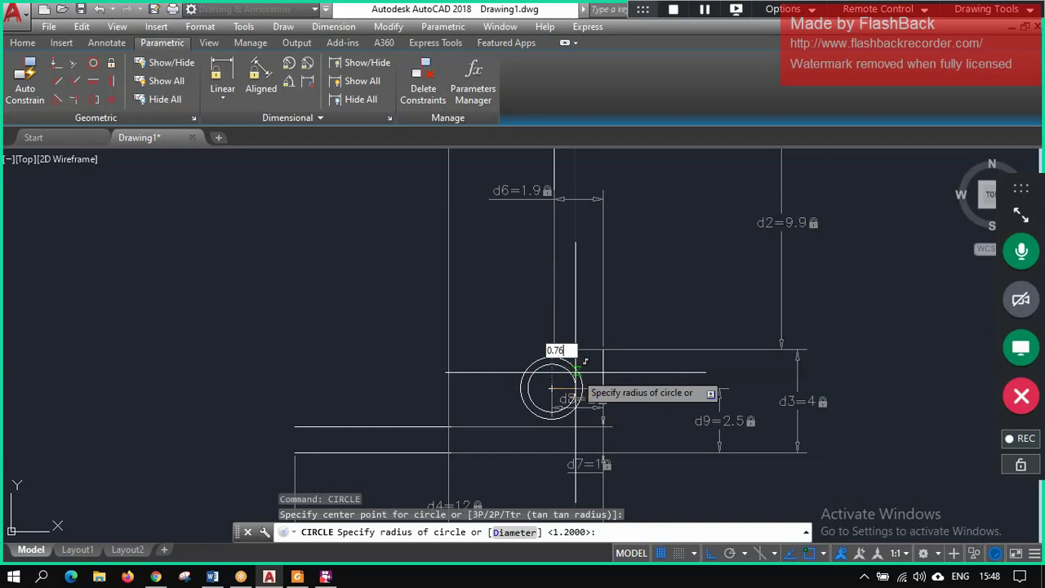
key("Return")
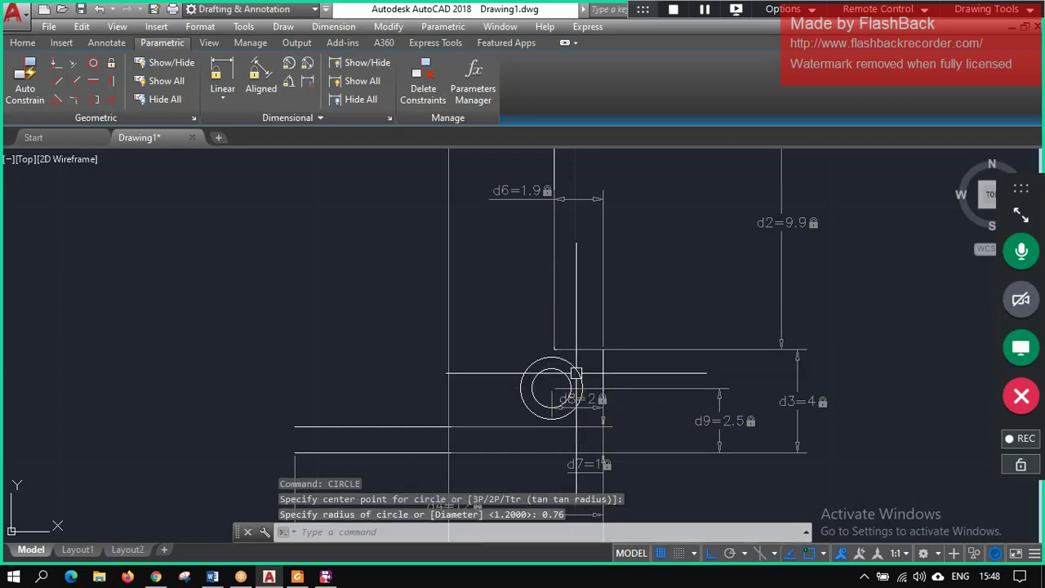
key("Escape")
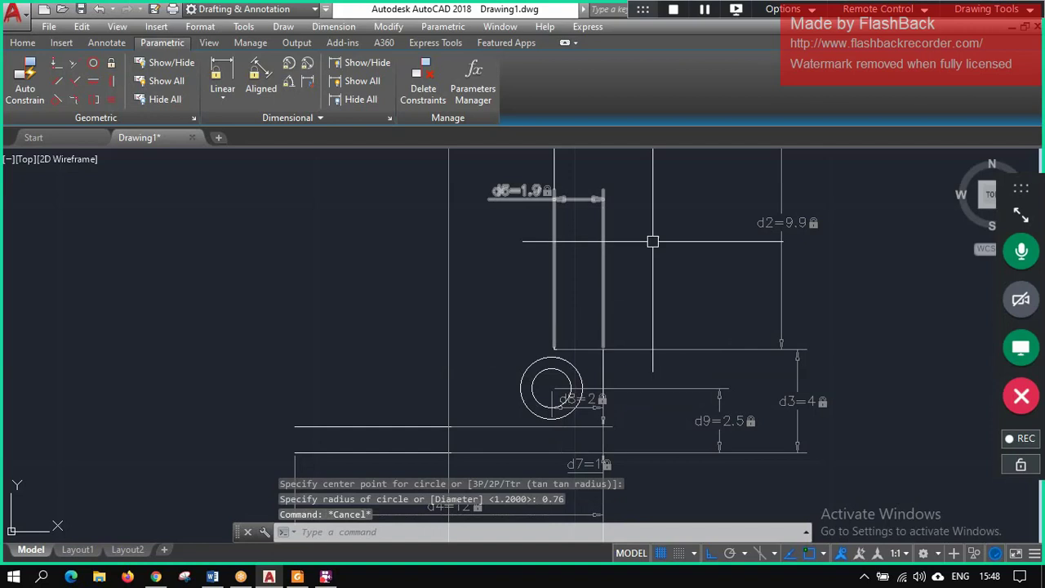
scroll(668, 328, "down", 5)
scroll(668, 318, "up", 4)
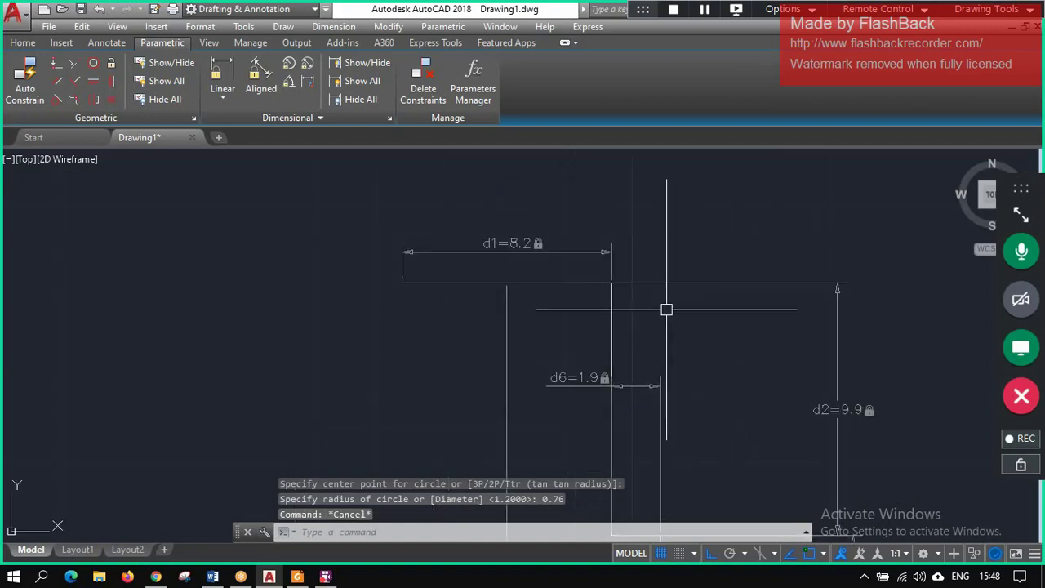
scroll(673, 351, "down", 4)
scroll(683, 272, "up", 4)
scroll(683, 271, "down", 3)
scroll(677, 234, "up", 1)
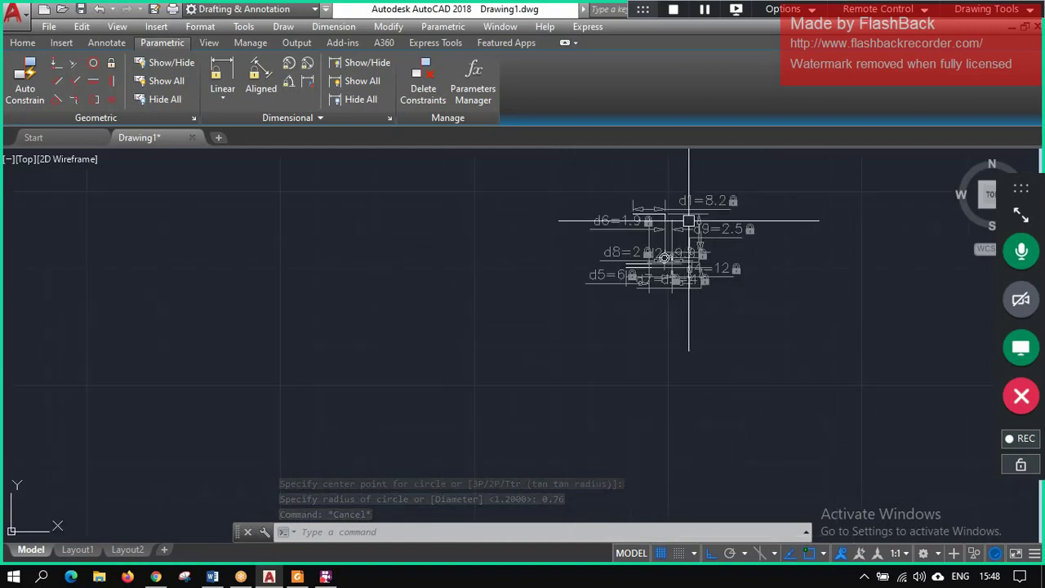
scroll(688, 221, "up", 1)
scroll(691, 210, "up", 1)
key("Escape")
key("Escape")
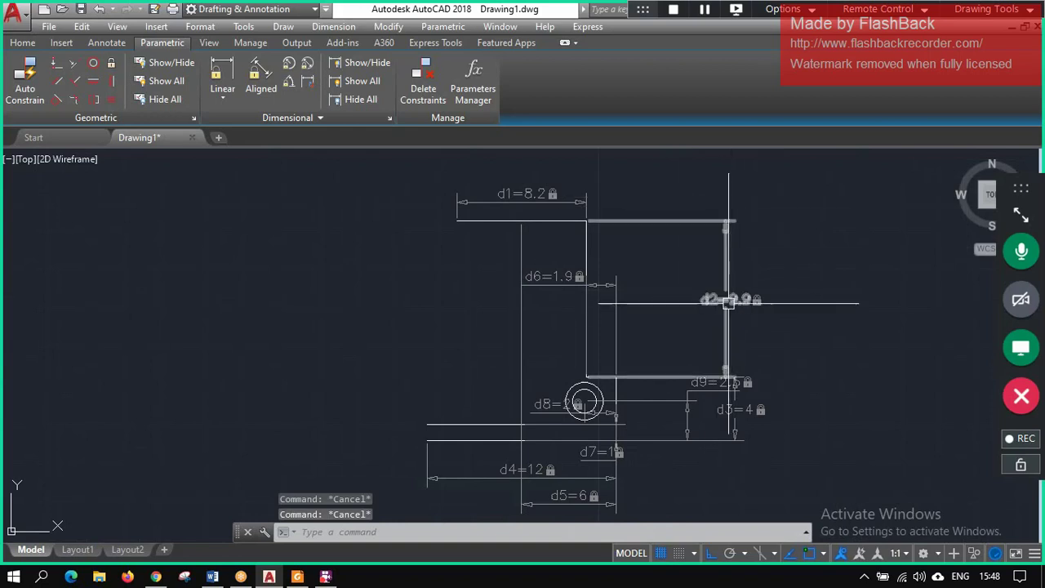
left_click(728, 302)
key("Delete")
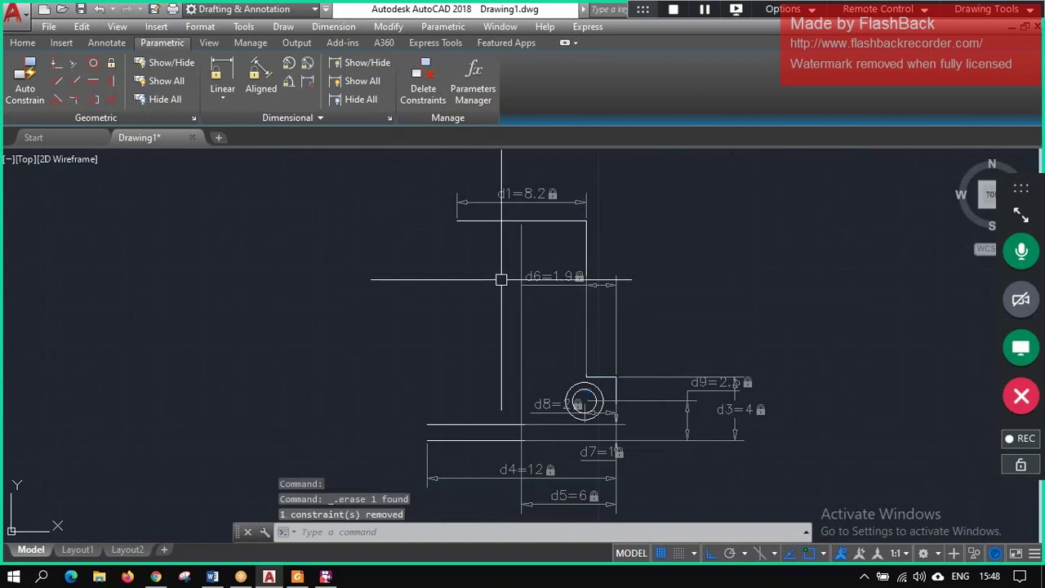
left_click(571, 277)
key("Delete")
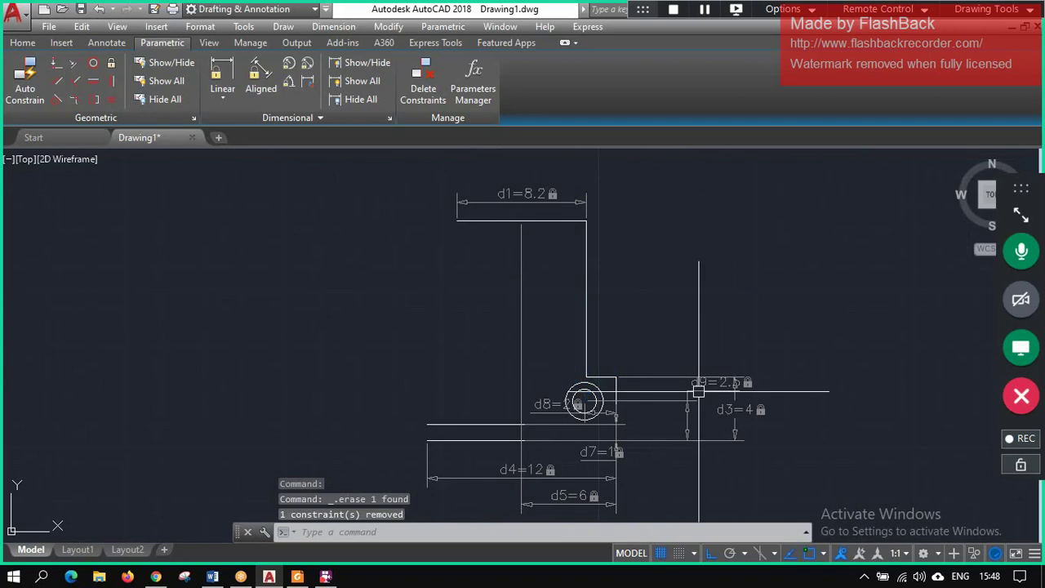
left_click(737, 410)
key("Delete")
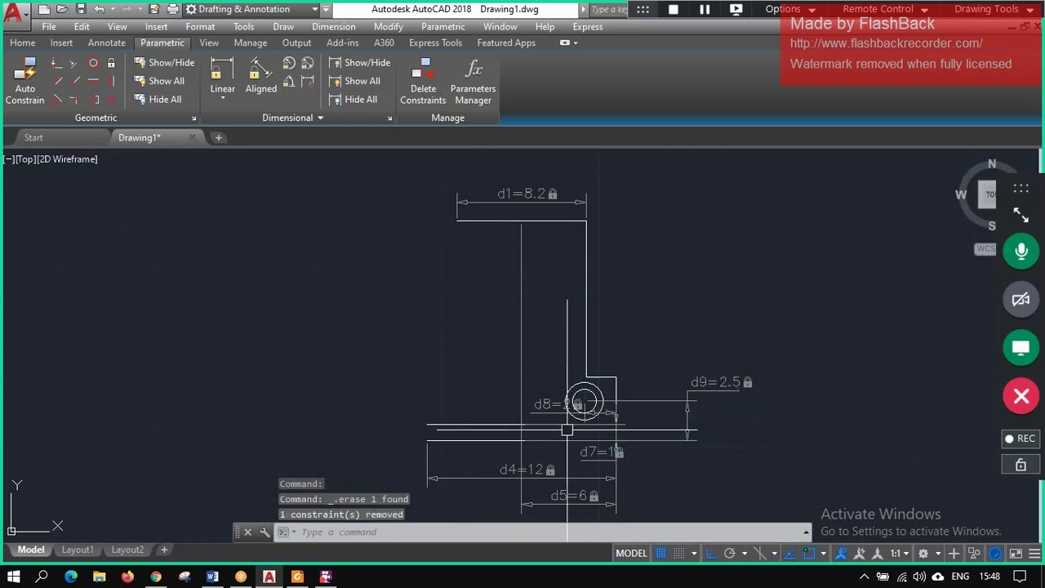
left_click(702, 384)
key("Delete")
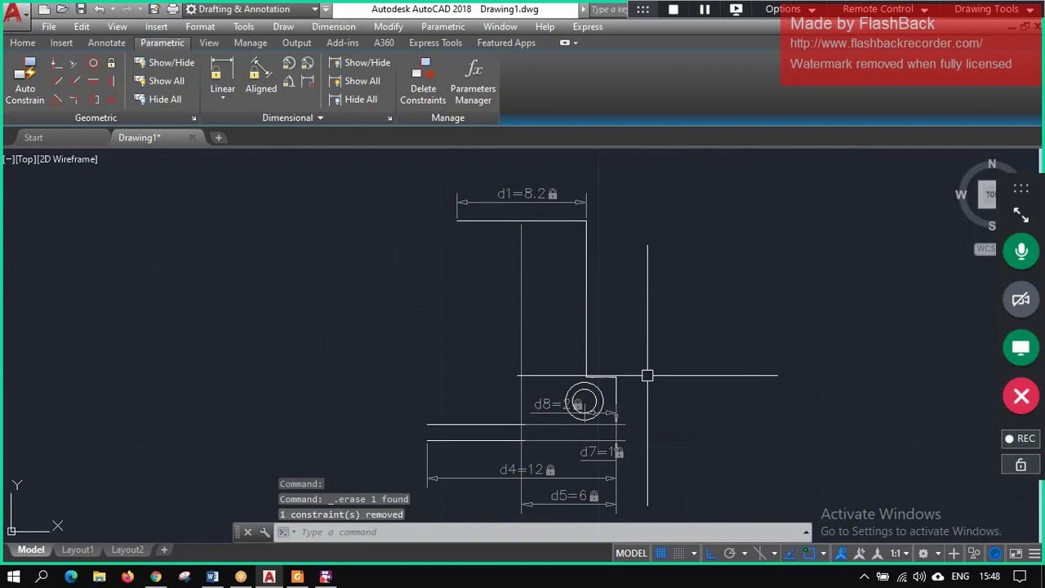
key("ctrl+z")
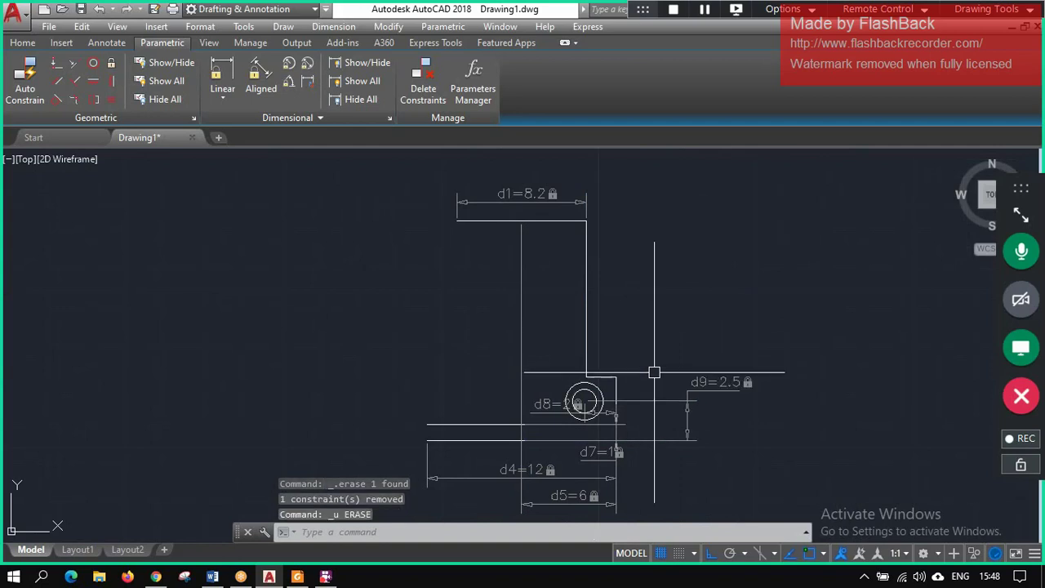
key("ctrl+z")
key("ctrl+z")
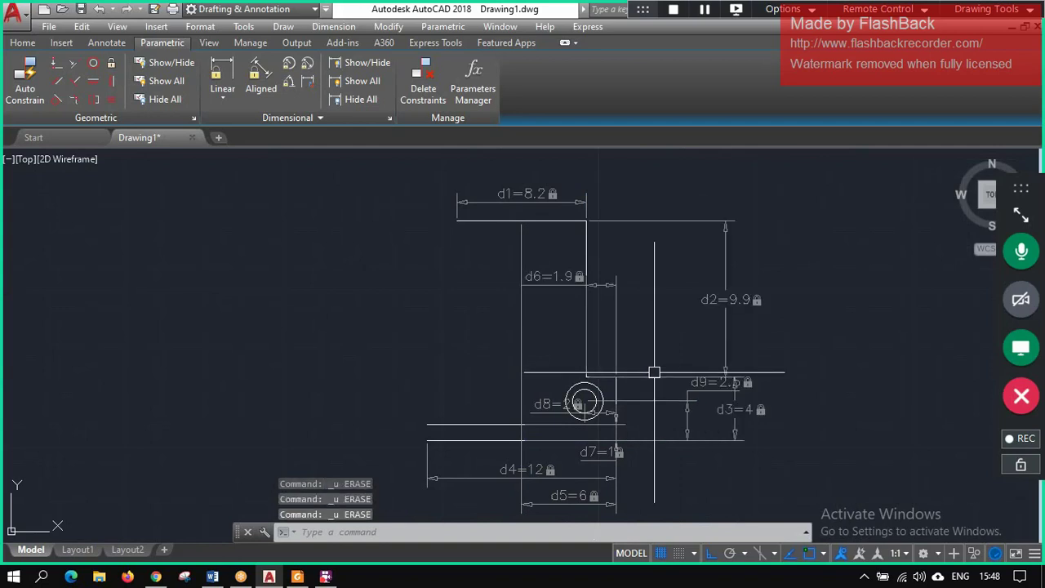
key("ctrl+z")
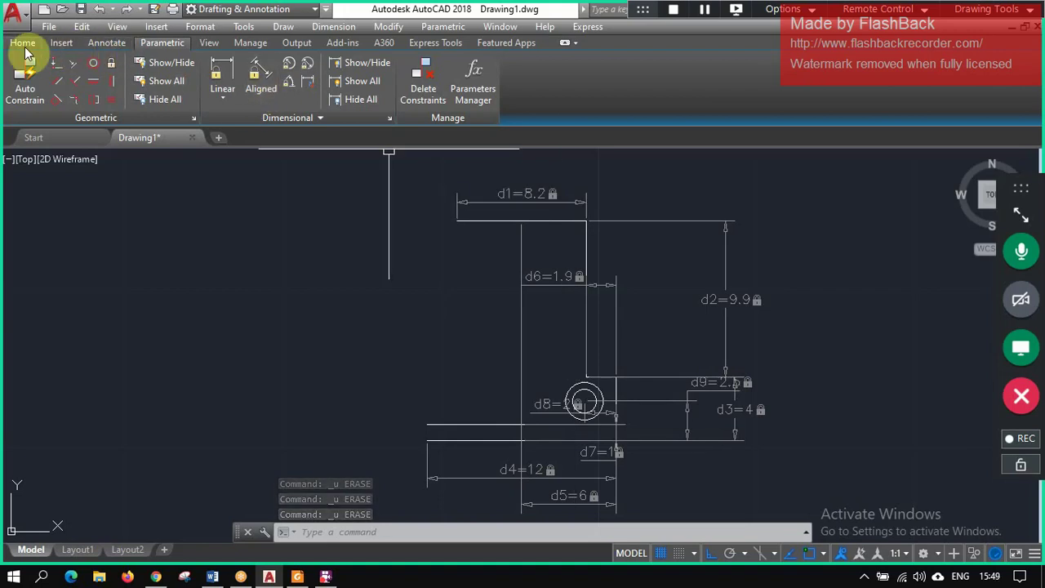
left_click(23, 45)
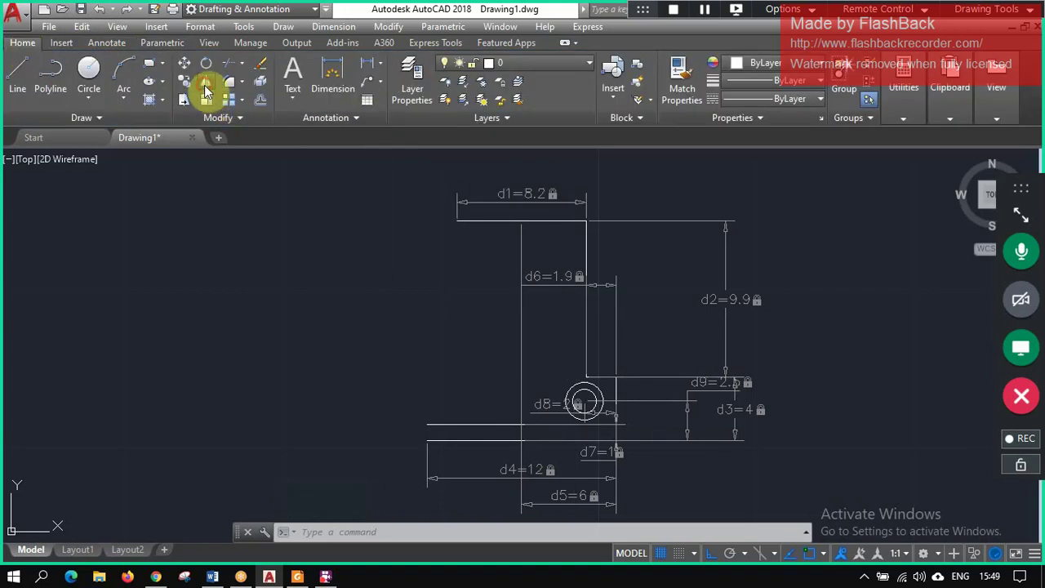
left_click(205, 86)
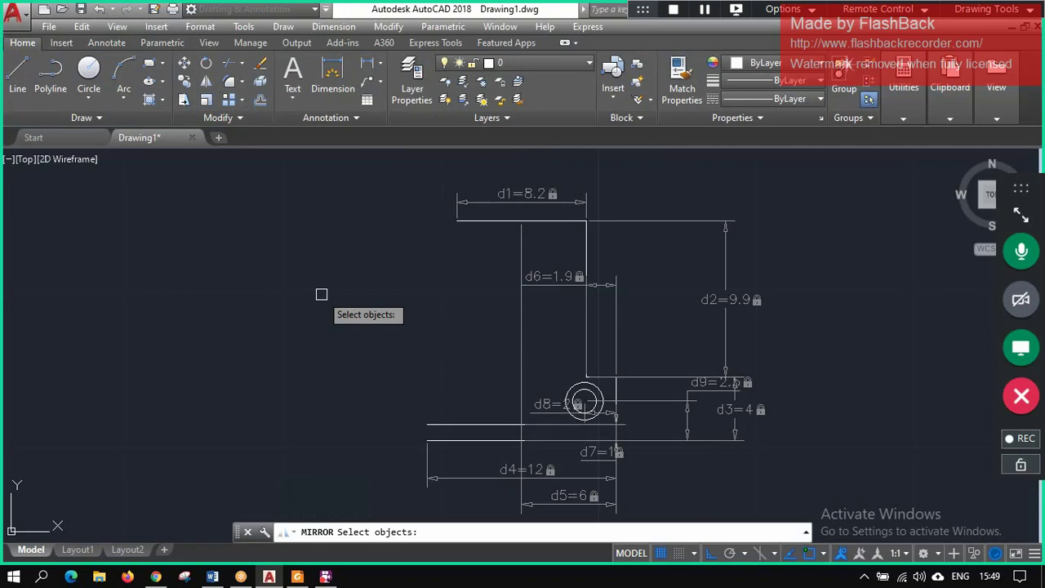
scroll(677, 477, "down", 4)
scroll(669, 476, "up", 6)
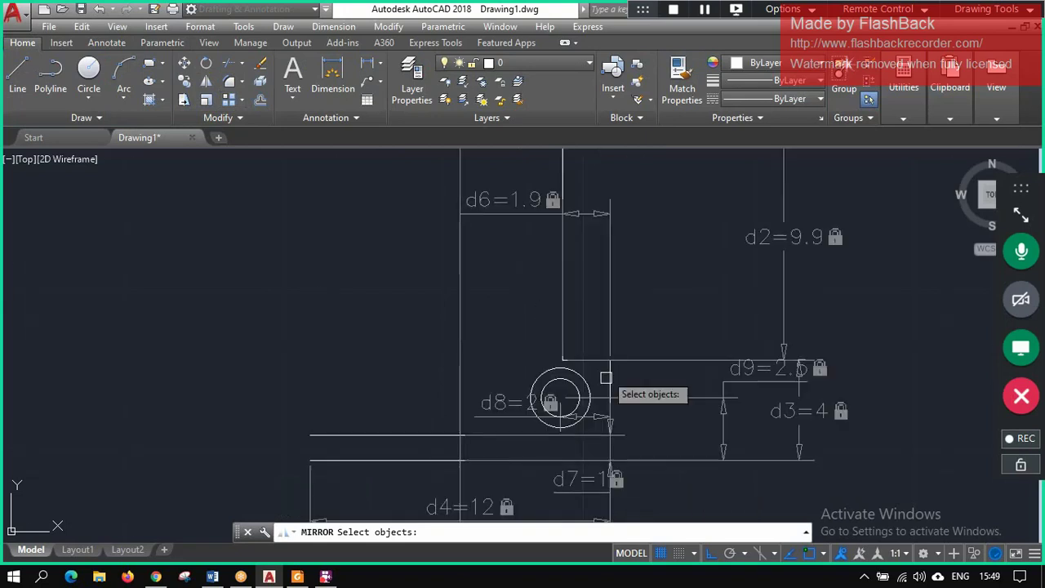
left_click(563, 167)
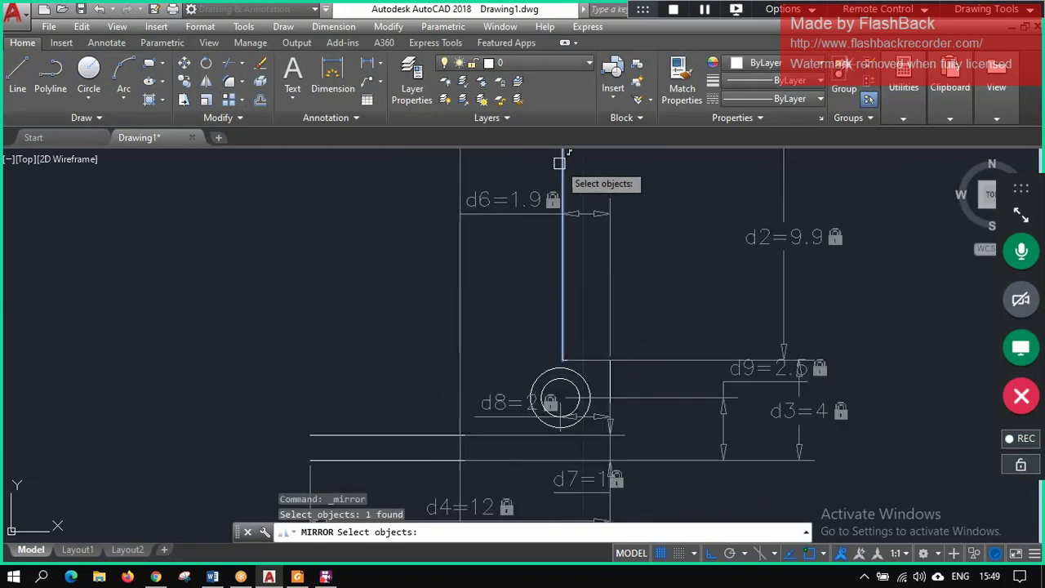
left_click(610, 377)
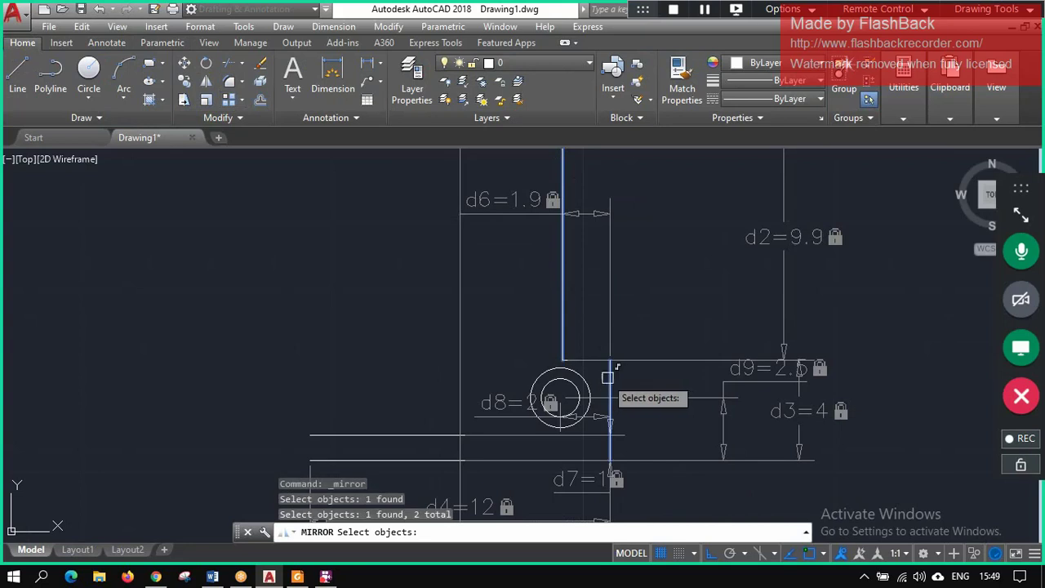
left_click(575, 386)
left_click(573, 374)
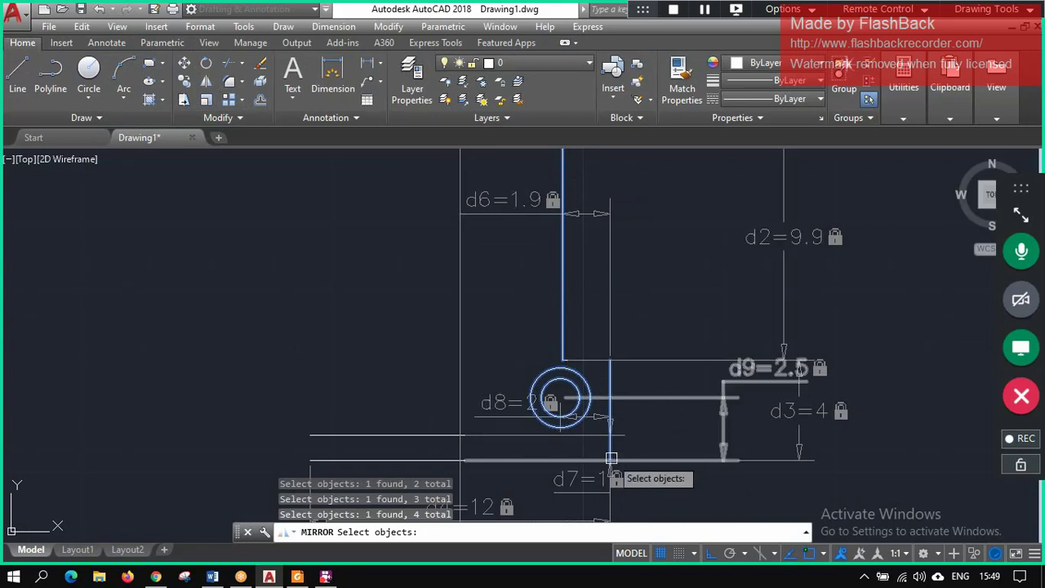
key("Return")
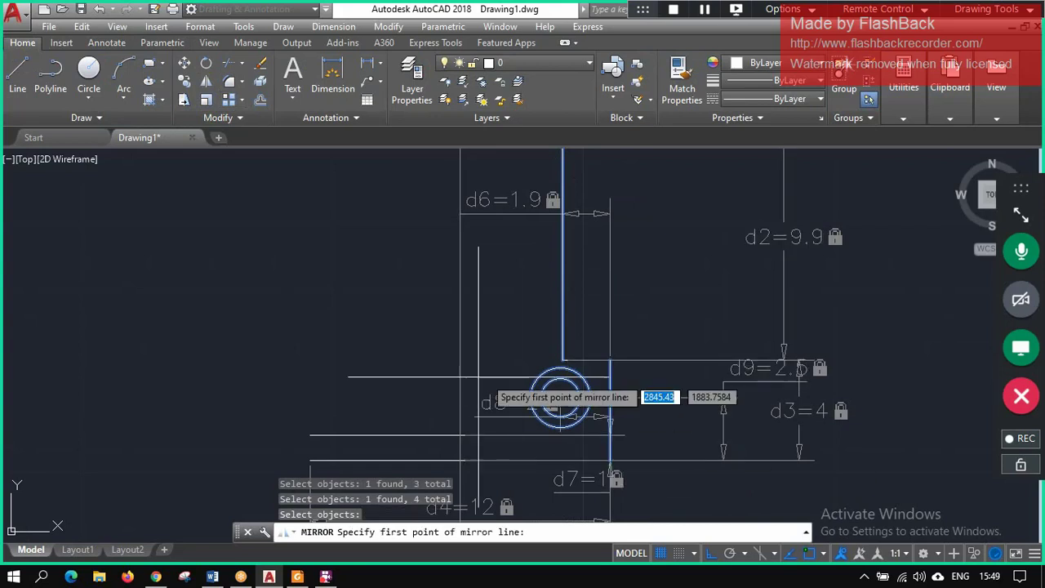
scroll(514, 367, "up", 2)
scroll(585, 416, "up", 1)
scroll(563, 384, "down", 4)
scroll(535, 364, "down", 1)
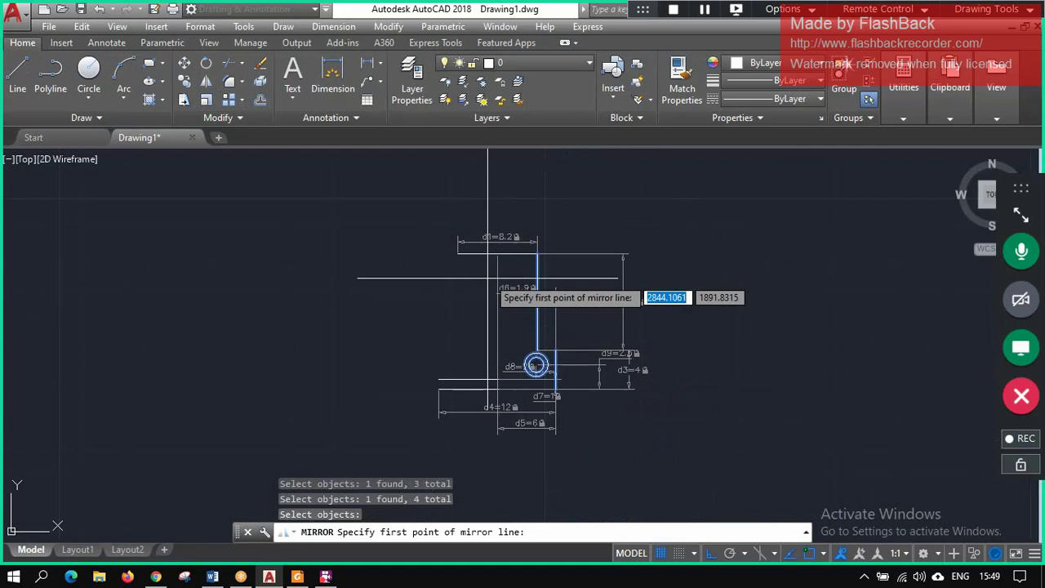
left_click(497, 254)
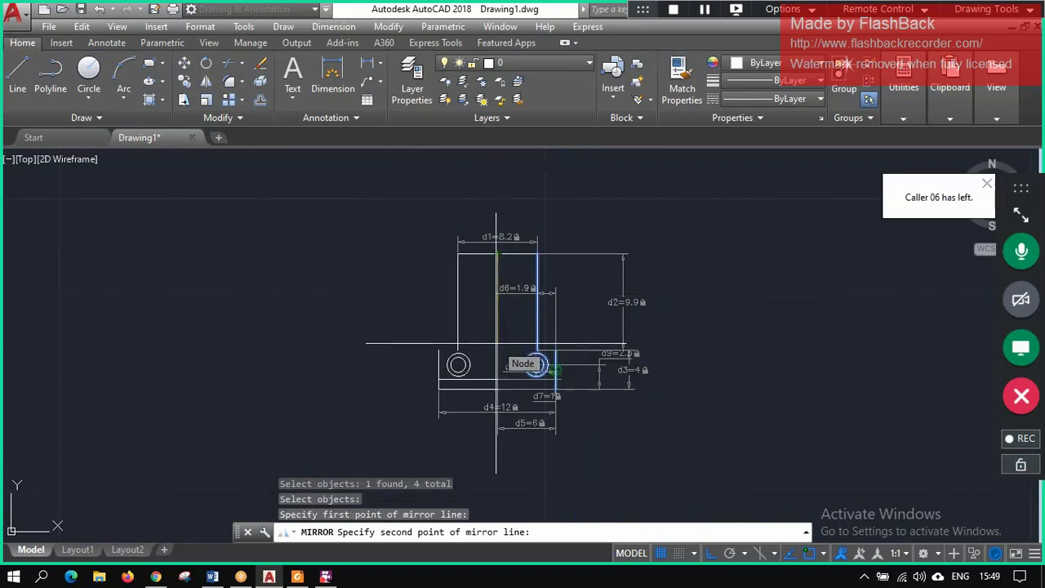
left_click(498, 351)
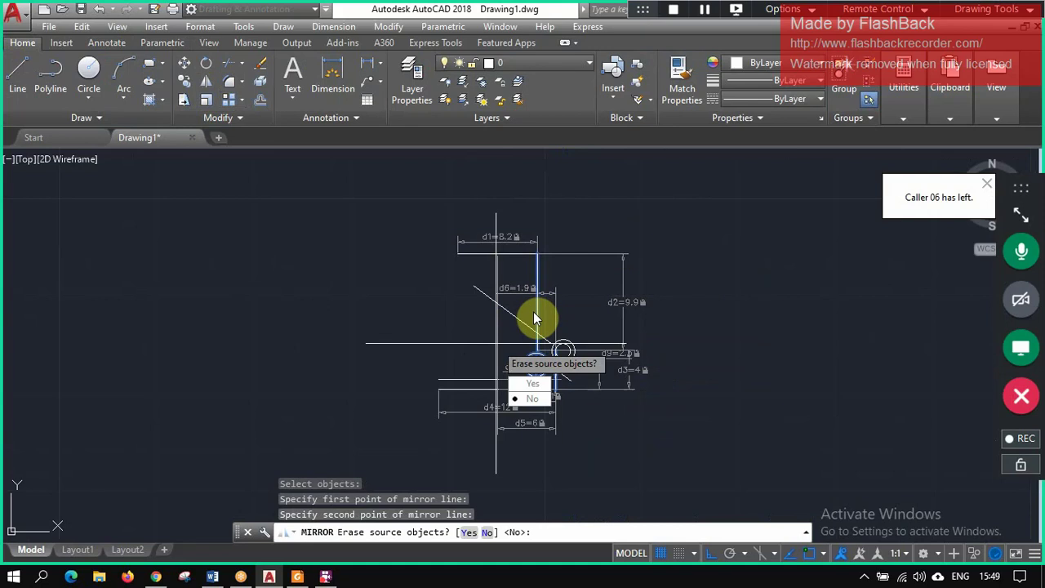
key("ctrl+z")
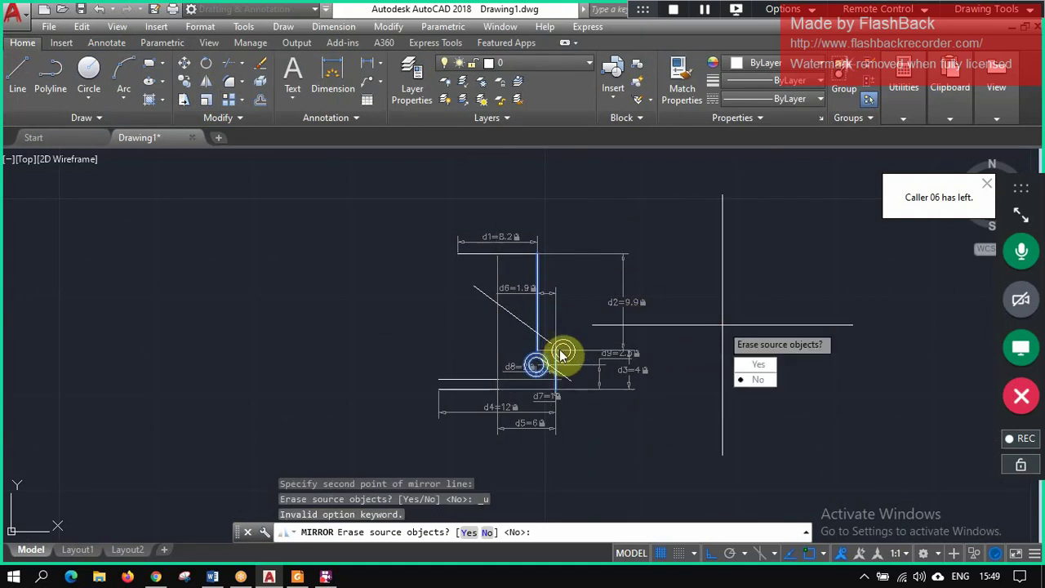
key("Escape")
type("MIRROR")
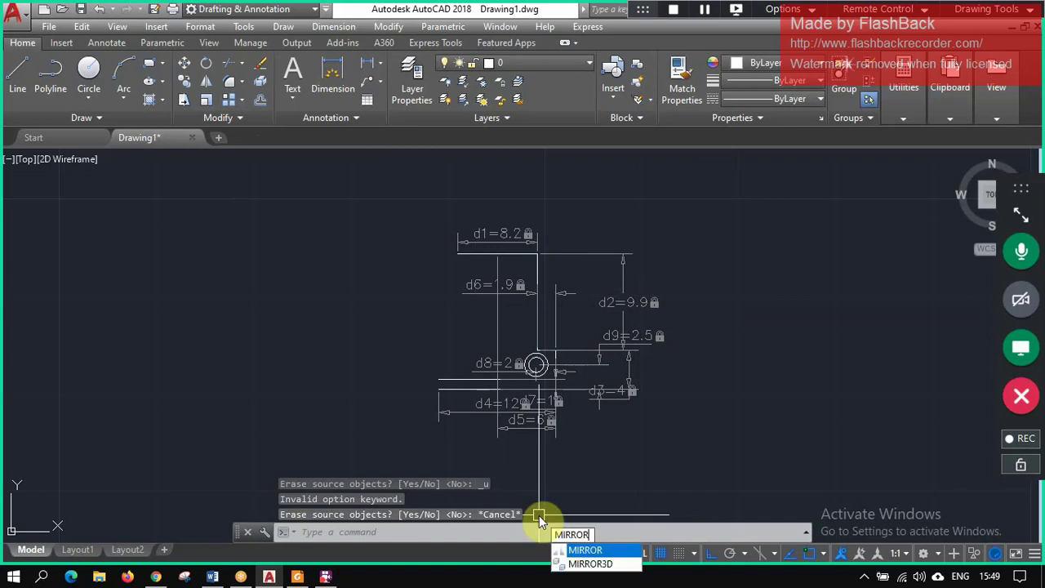
- Mirror the vertical line, lower edges and hole about a vertical line through the d1 corner, keeping originals
key("Return")
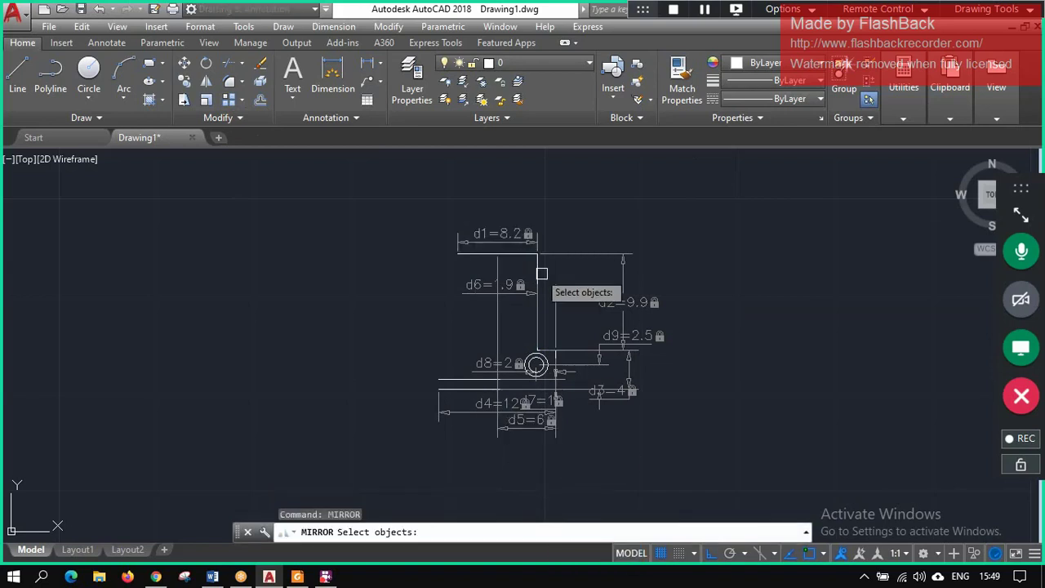
left_click(539, 267)
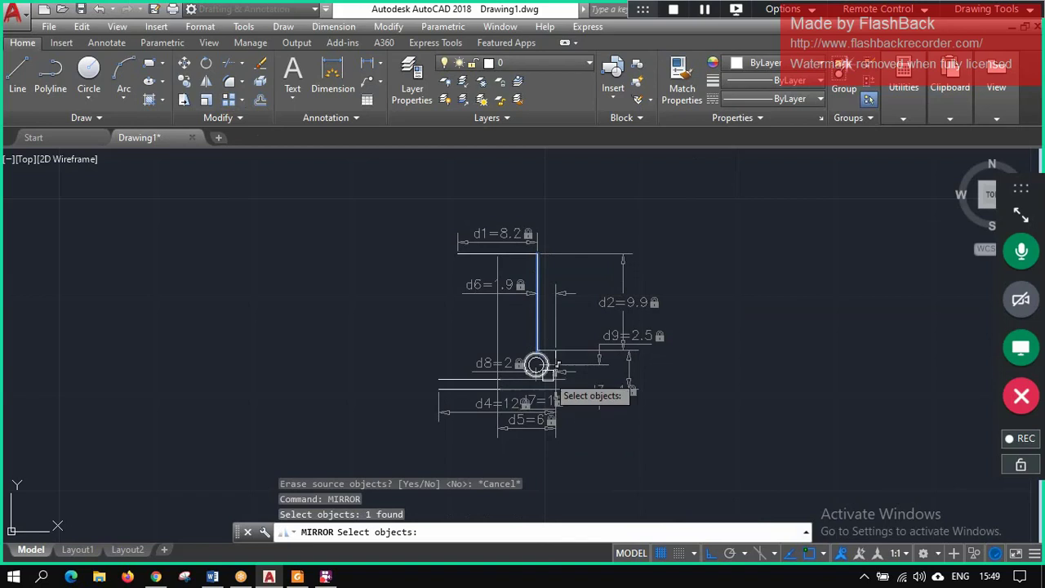
scroll(550, 354, "down", 2)
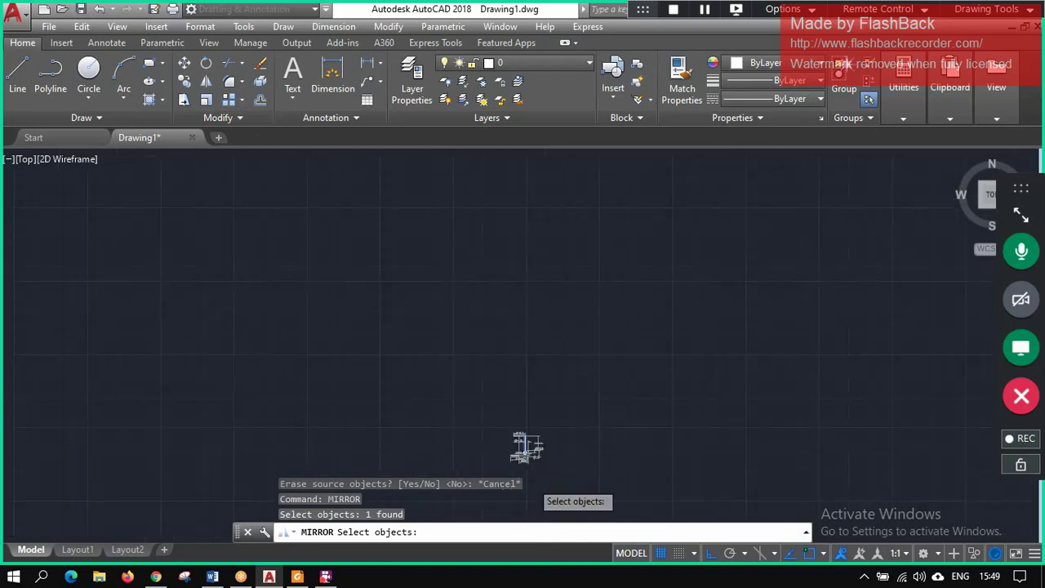
scroll(522, 342, "up", 3)
scroll(506, 419, "down", 1)
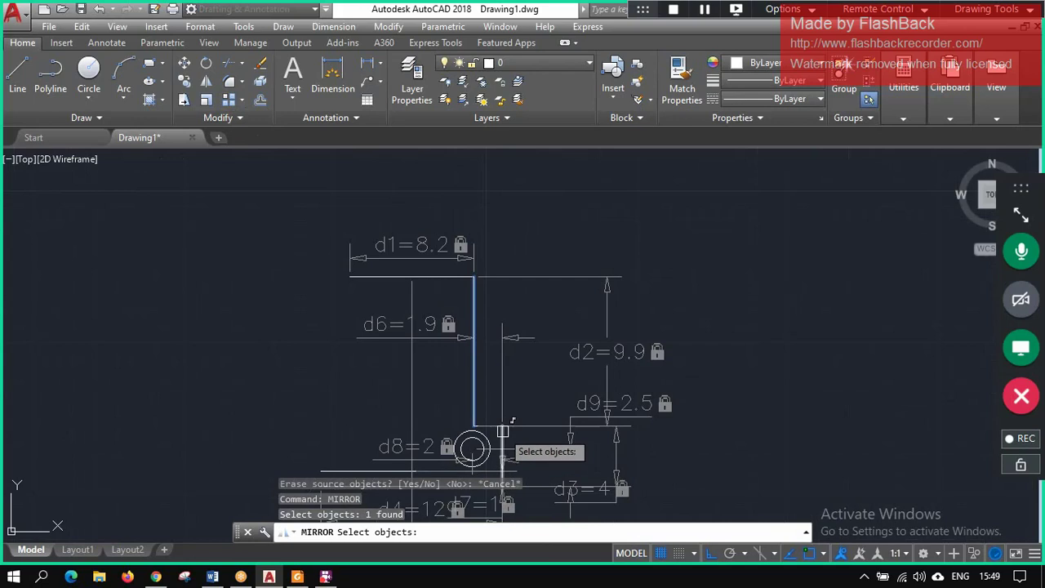
left_click(502, 428)
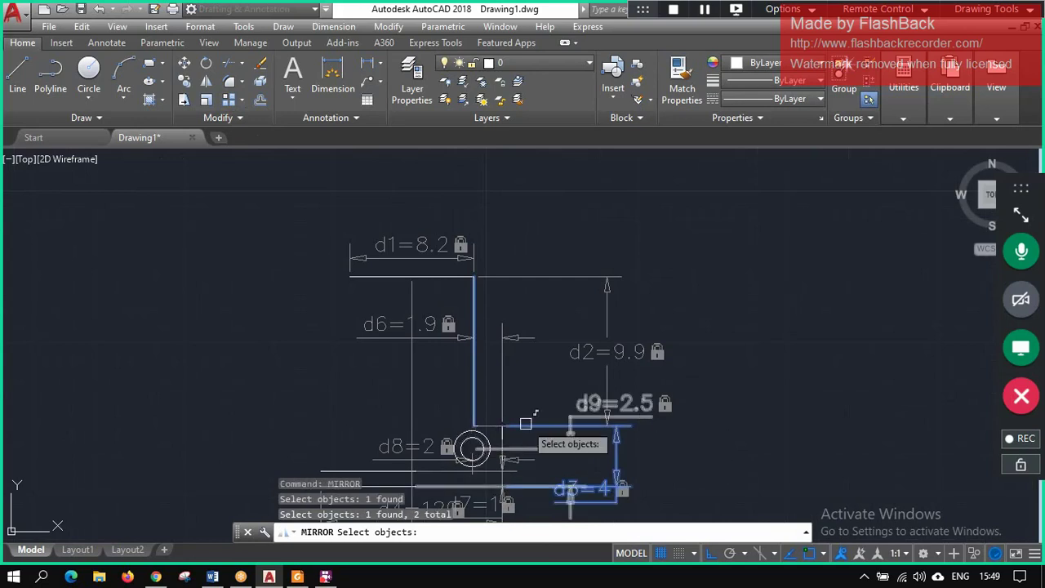
left_click(491, 441)
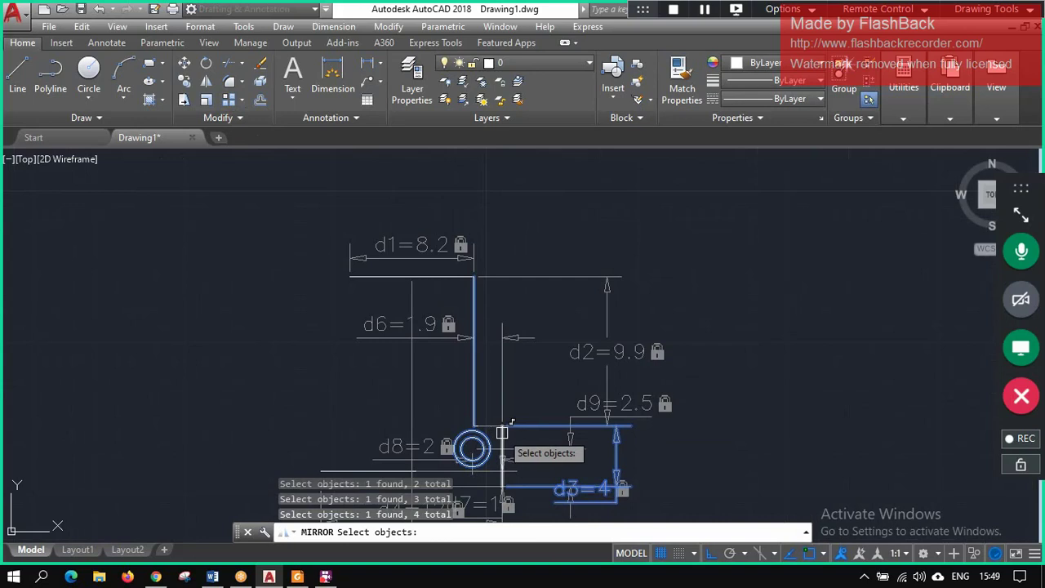
left_click(619, 435)
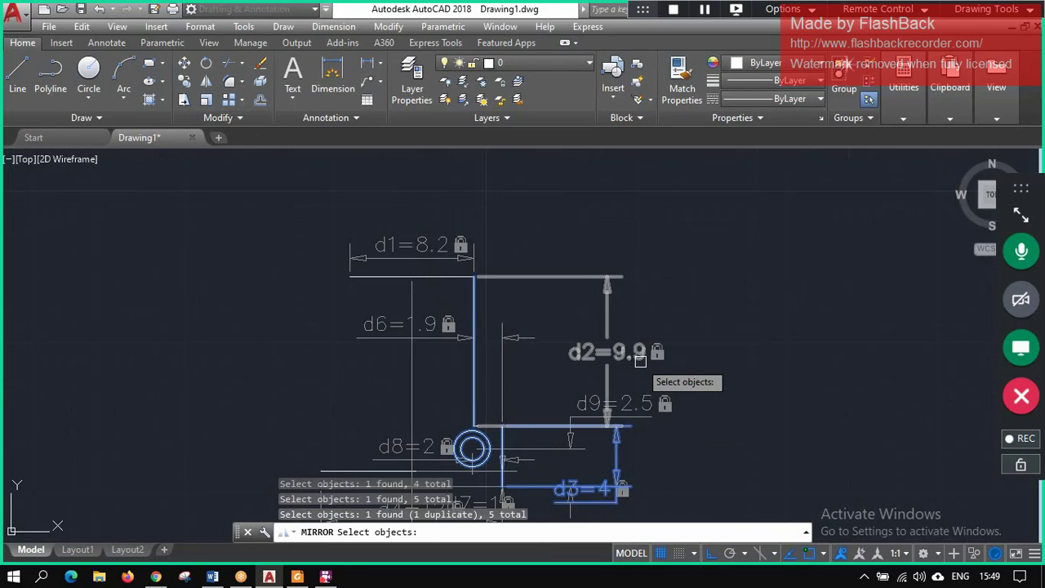
key("Return")
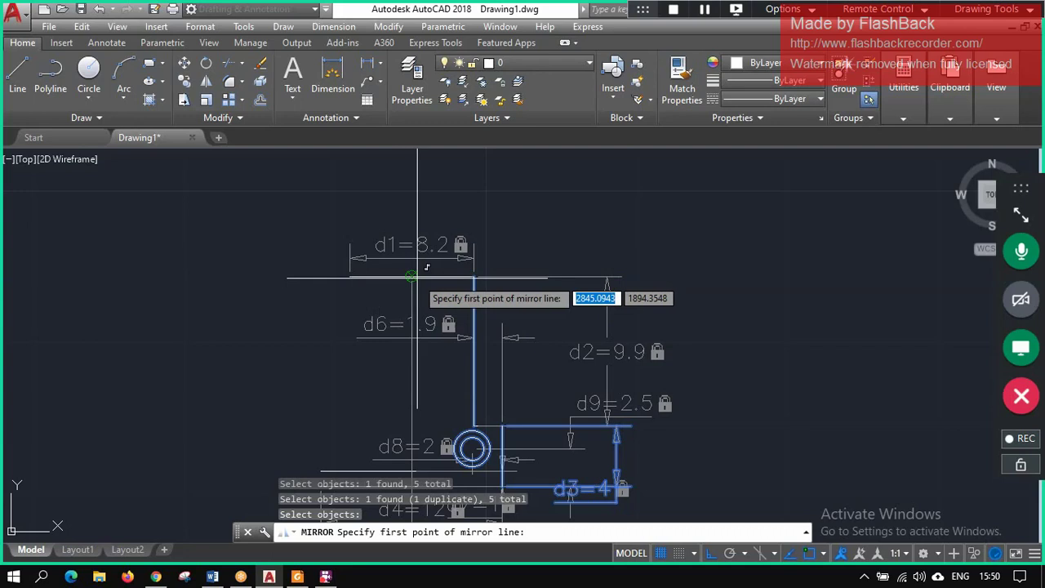
left_click(411, 276)
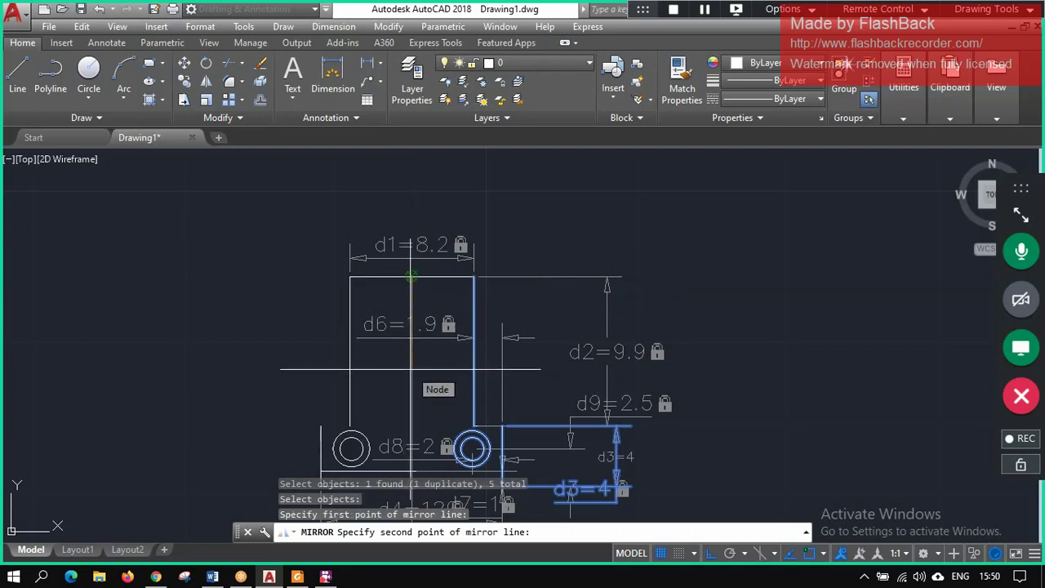
left_click(411, 368)
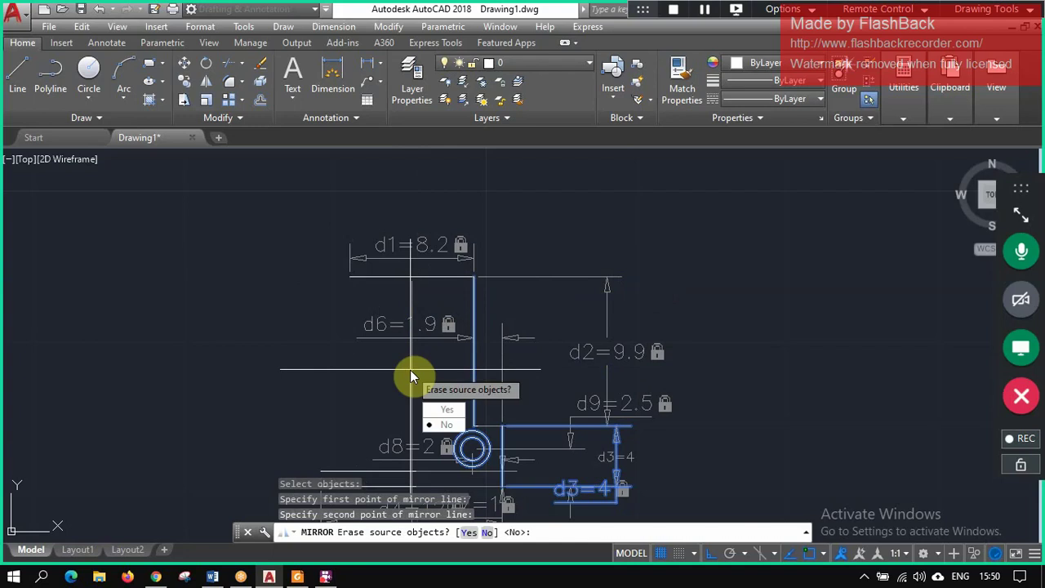
key("Return")
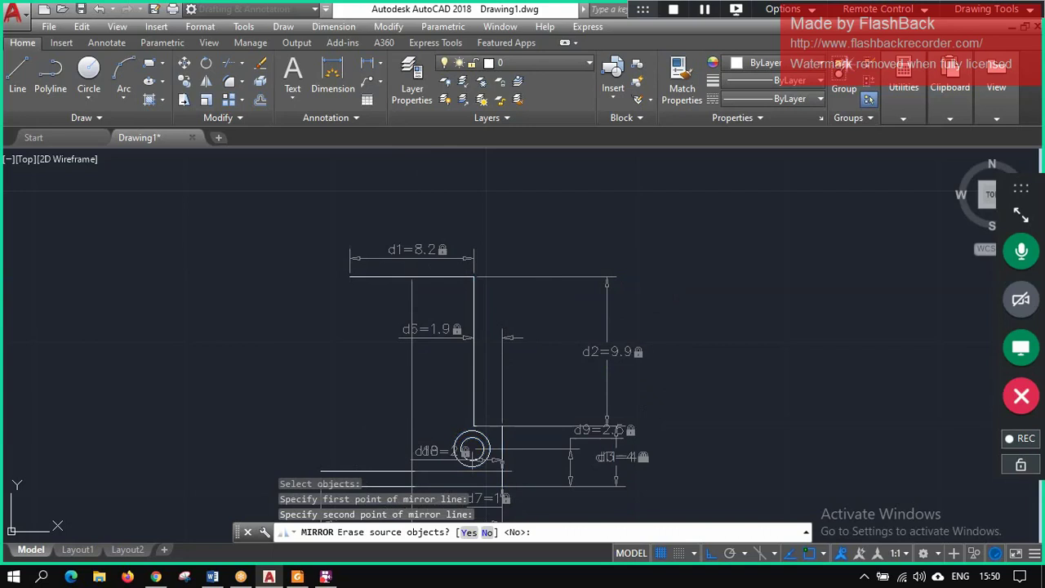
- Erase the right vertical edge beside the d2 dimension
middle_click_drag(634, 354, 653, 282)
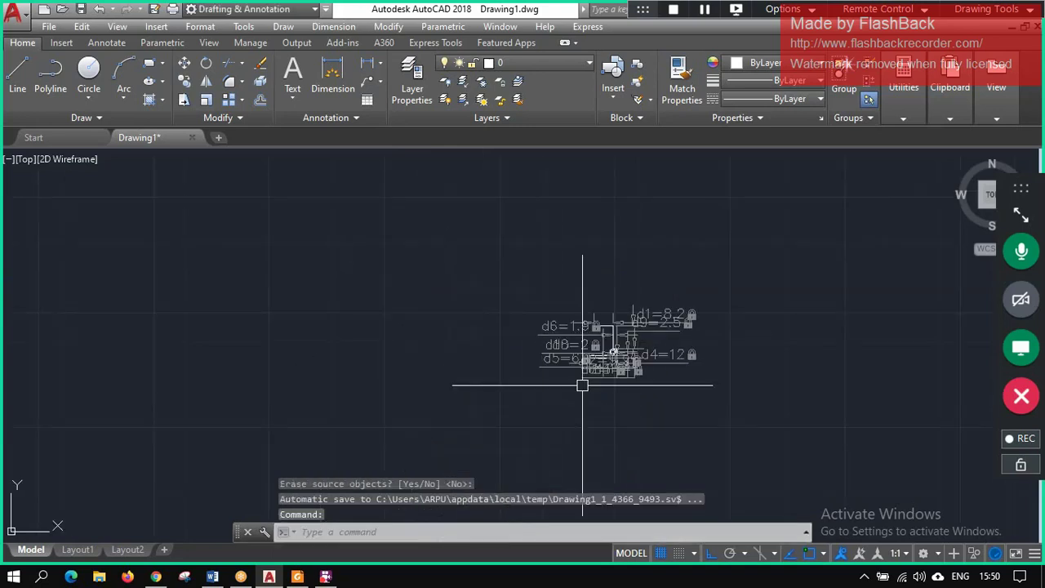
scroll(751, 229, "down", 2)
scroll(751, 224, "up", 2)
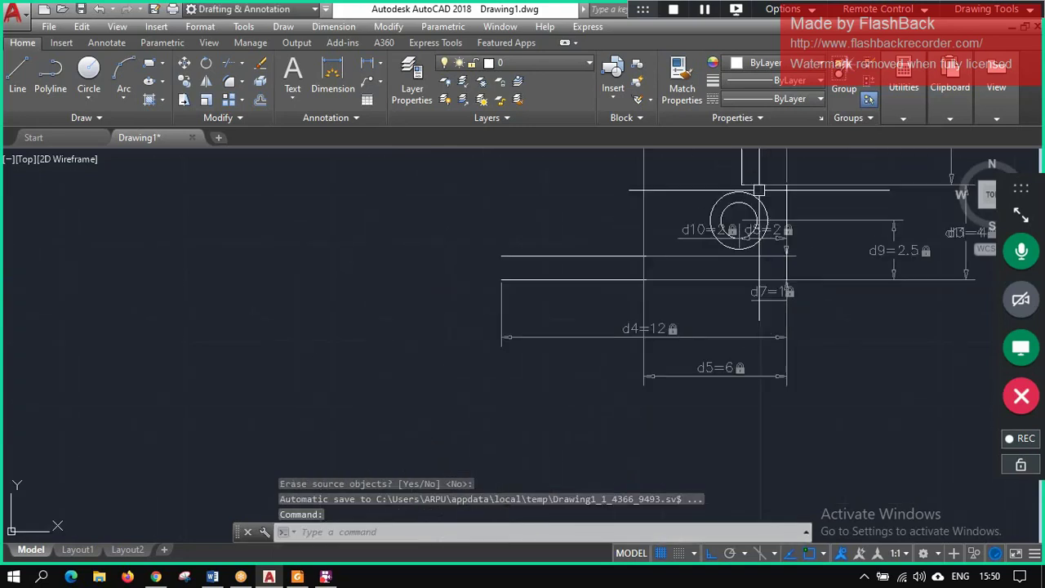
scroll(748, 202, "down", 2)
scroll(723, 167, "up", 2)
scroll(832, 228, "up", 2)
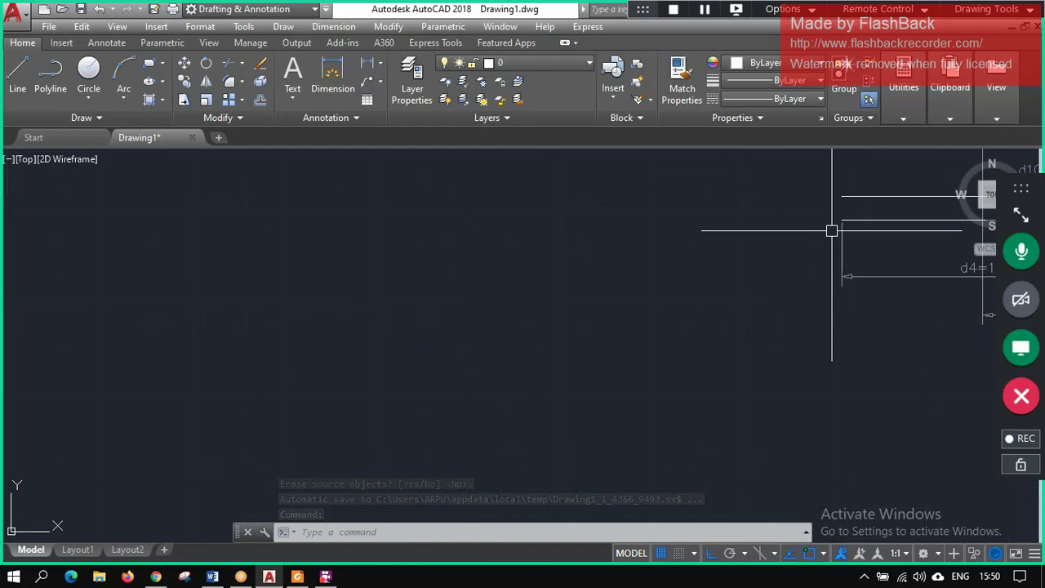
key("Escape")
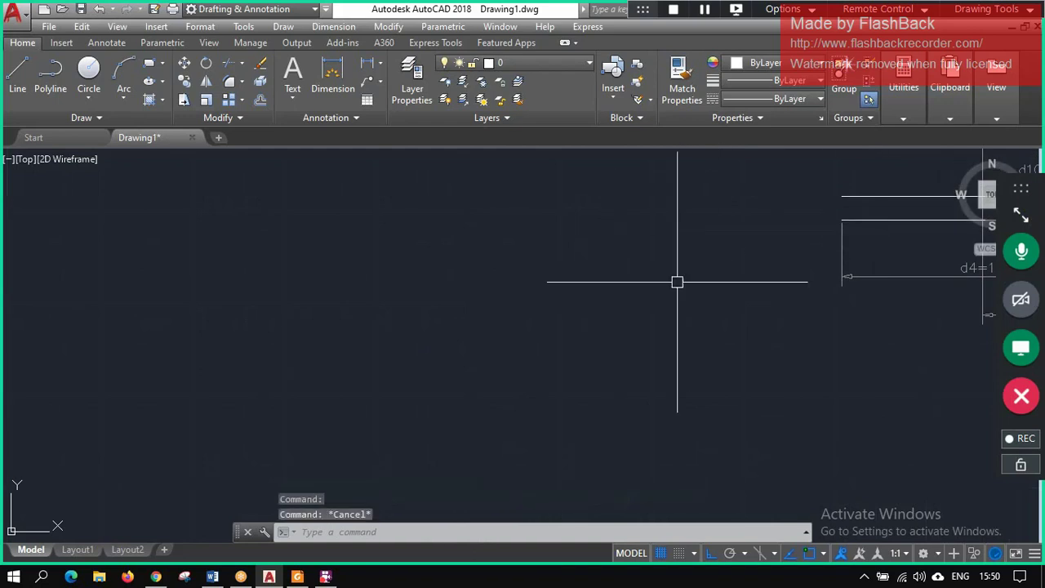
scroll(808, 228, "down", 3)
scroll(683, 156, "up", 1)
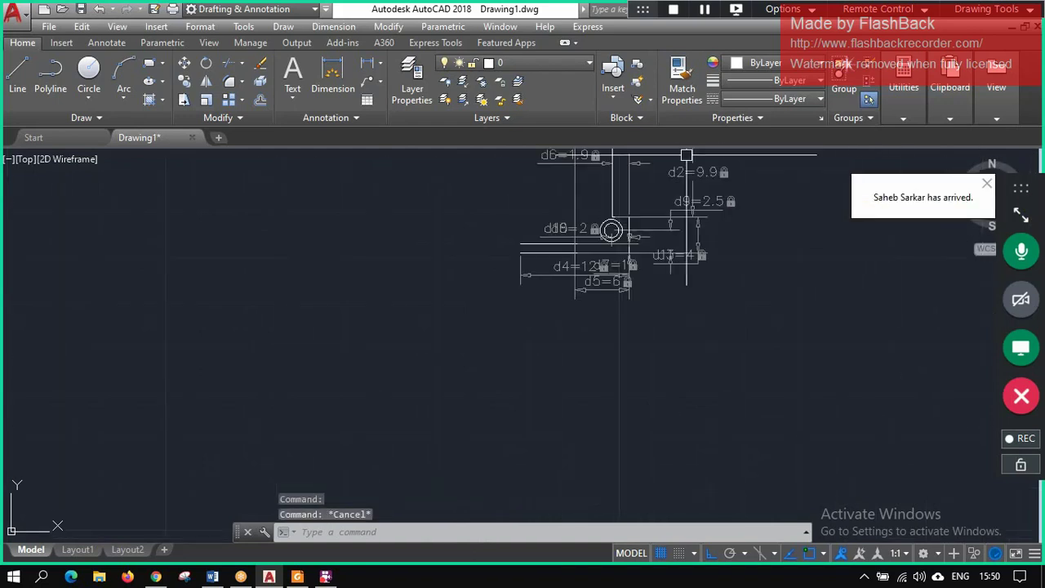
scroll(676, 292, "down", 1)
scroll(684, 185, "up", 2)
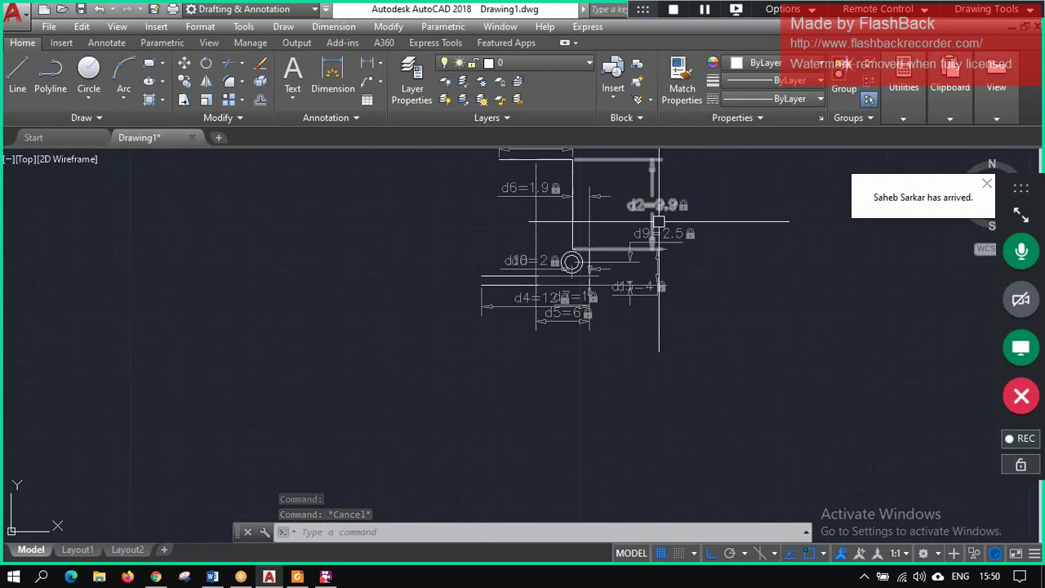
scroll(583, 180, "up", 1)
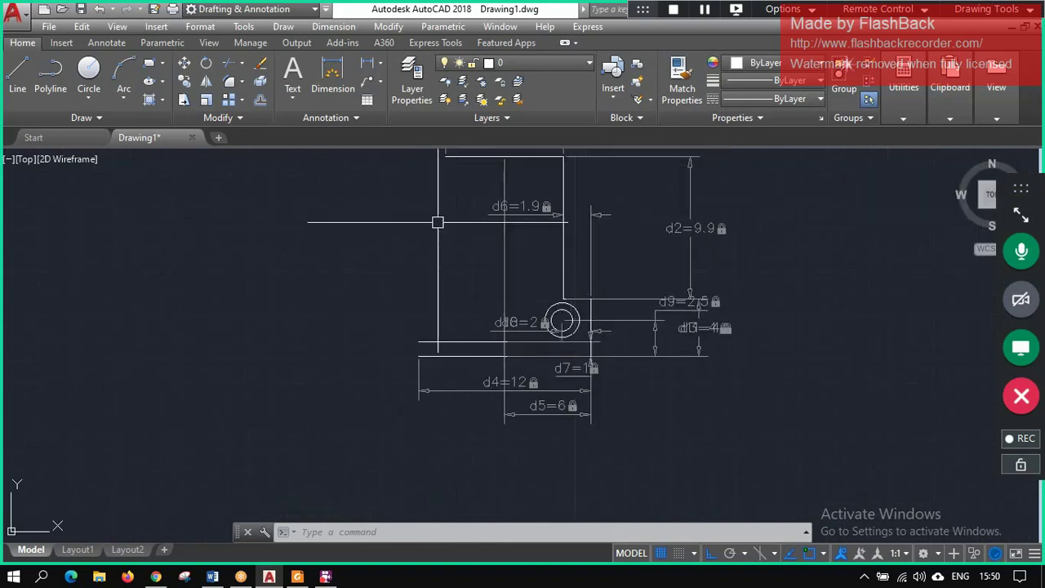
key("Escape")
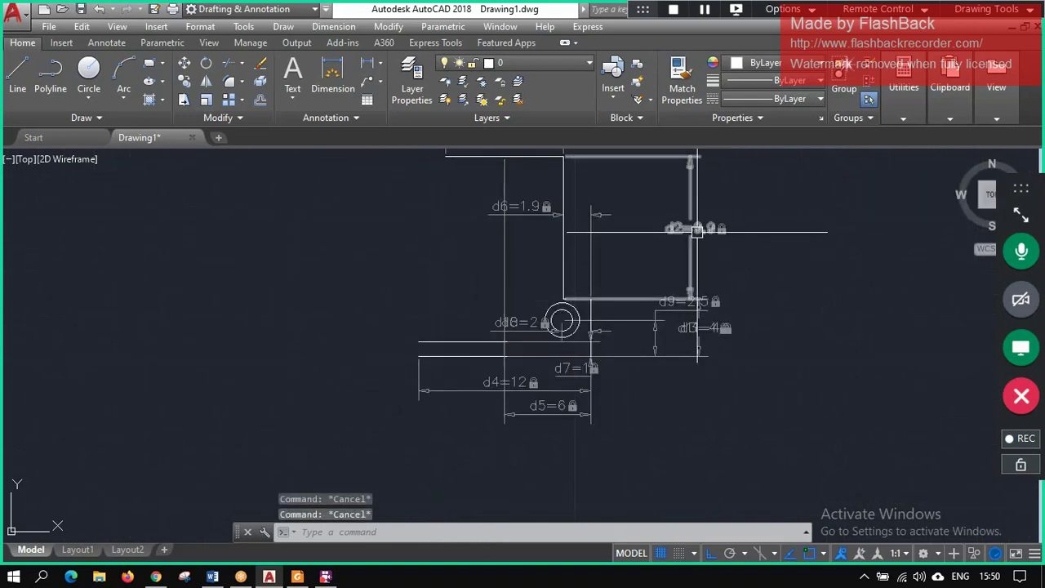
left_click(694, 231)
key("Delete")
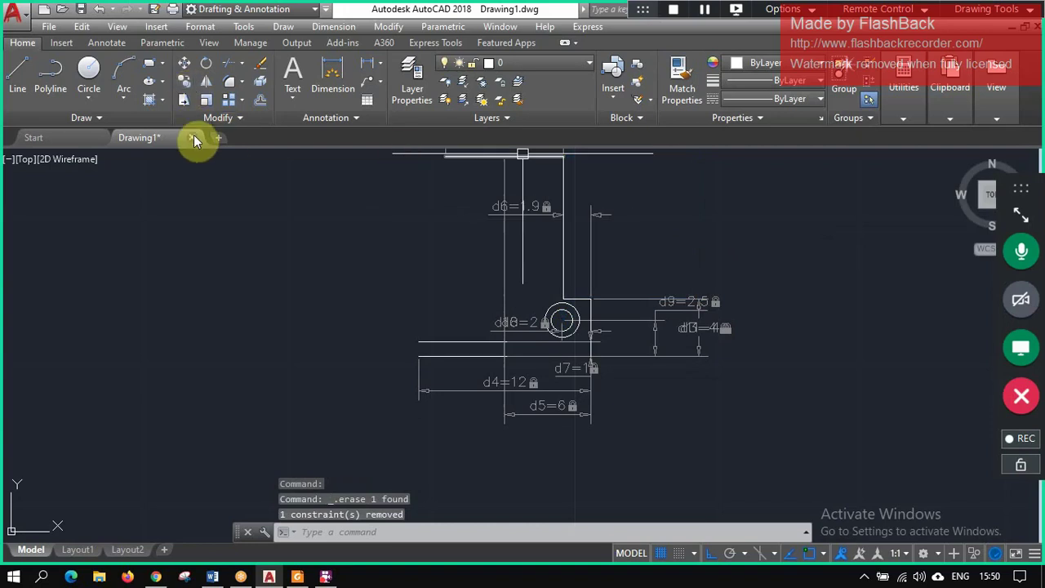
- Mirror the right upright edge, step and hole circles about the top-edge midpoint, keeping originals
type("mirror")
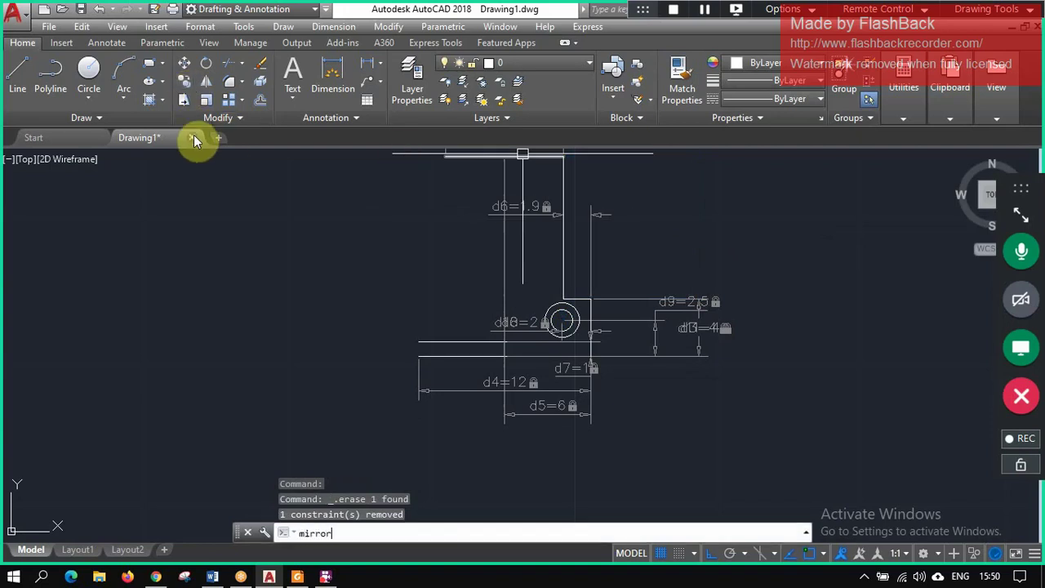
key("Return")
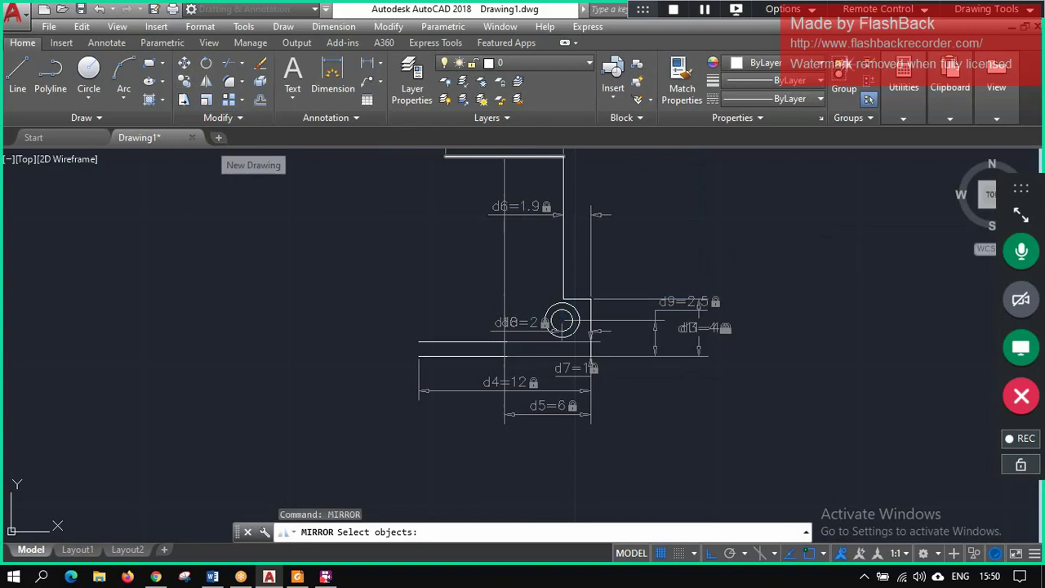
left_click(563, 178)
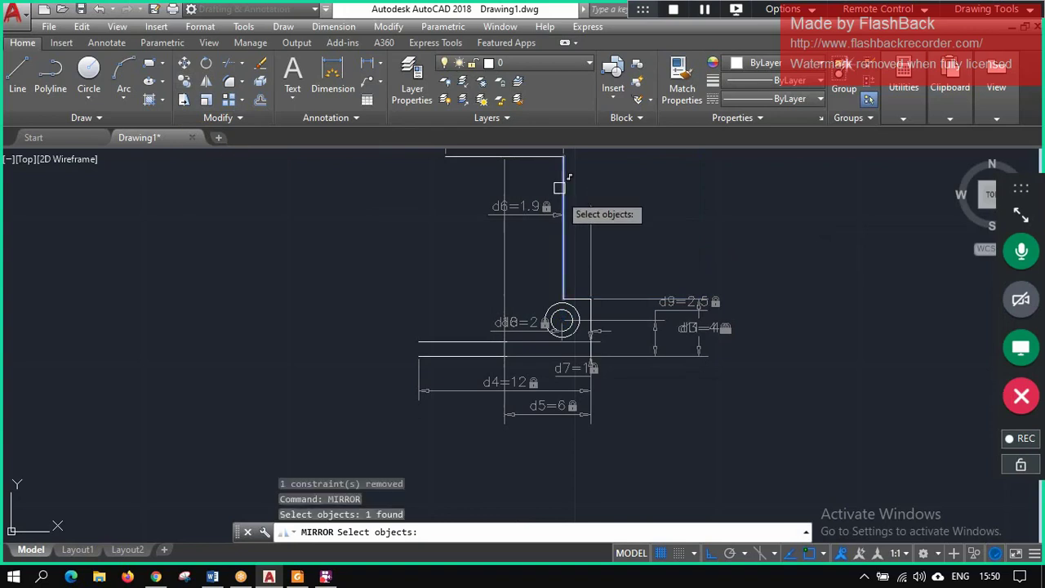
left_click(578, 297)
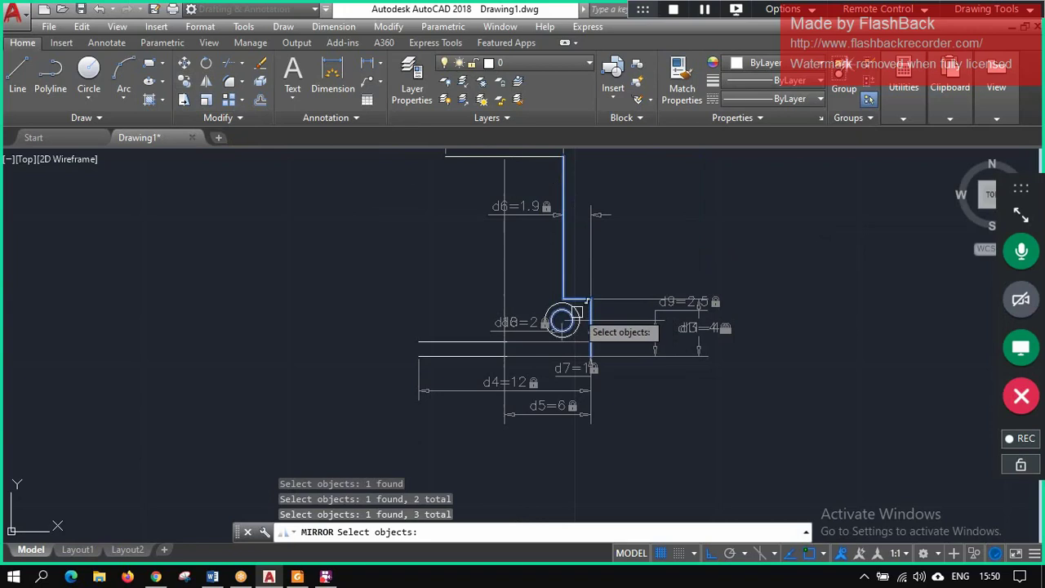
left_click(575, 306)
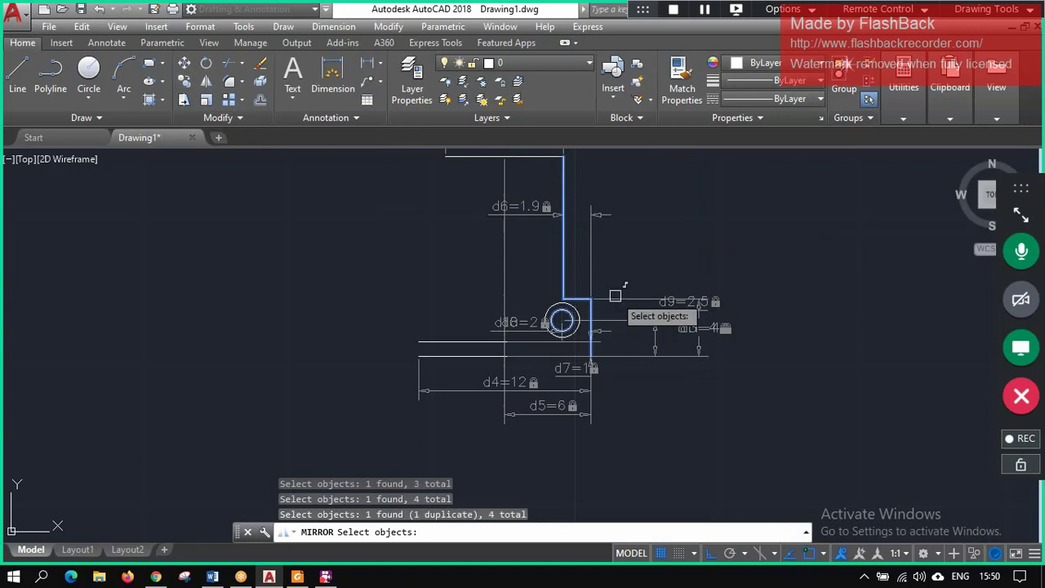
scroll(577, 308, "up", 1)
left_click(594, 337)
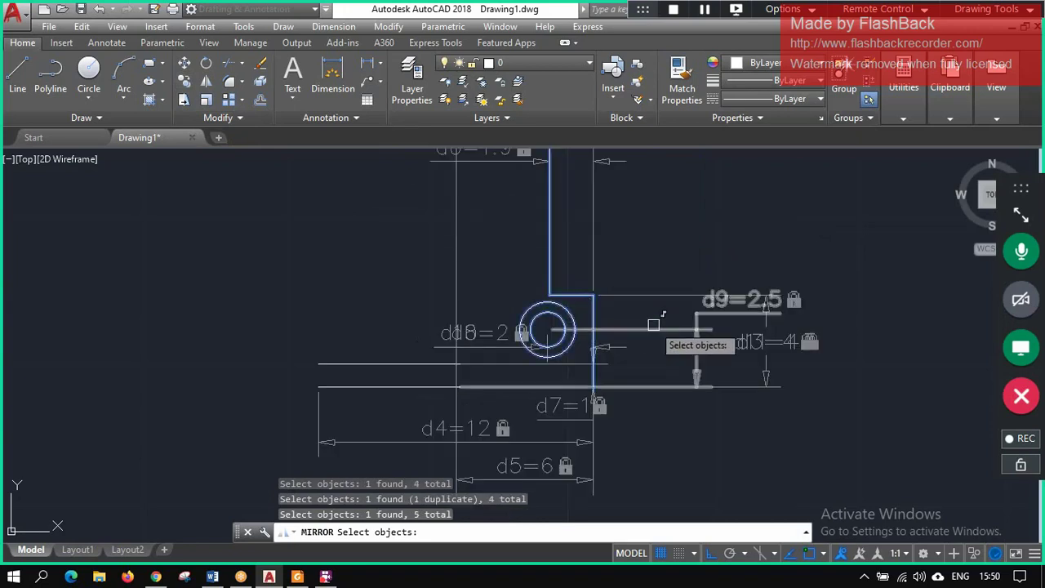
key("Return")
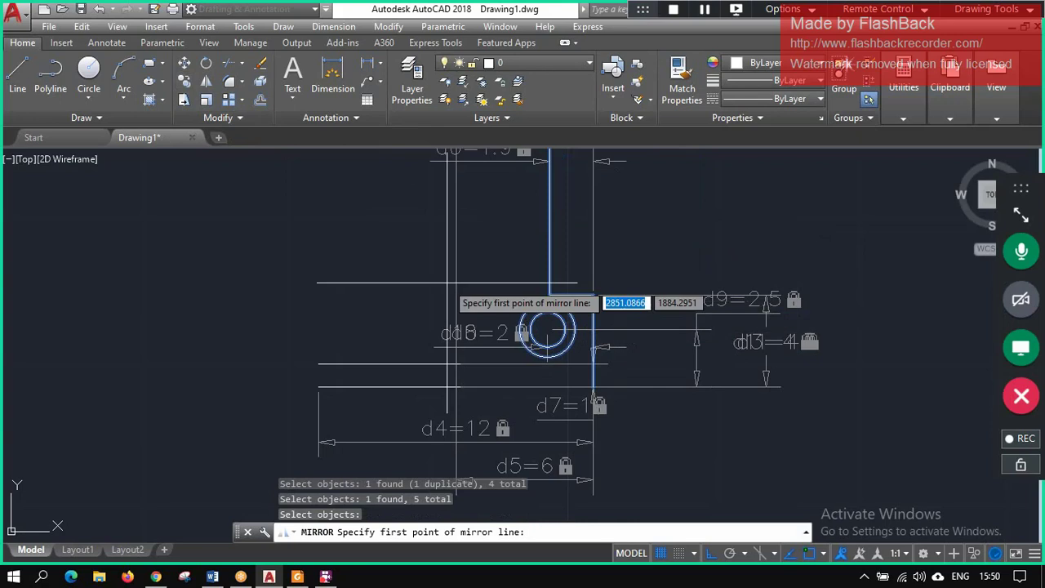
scroll(460, 359, "down", 3)
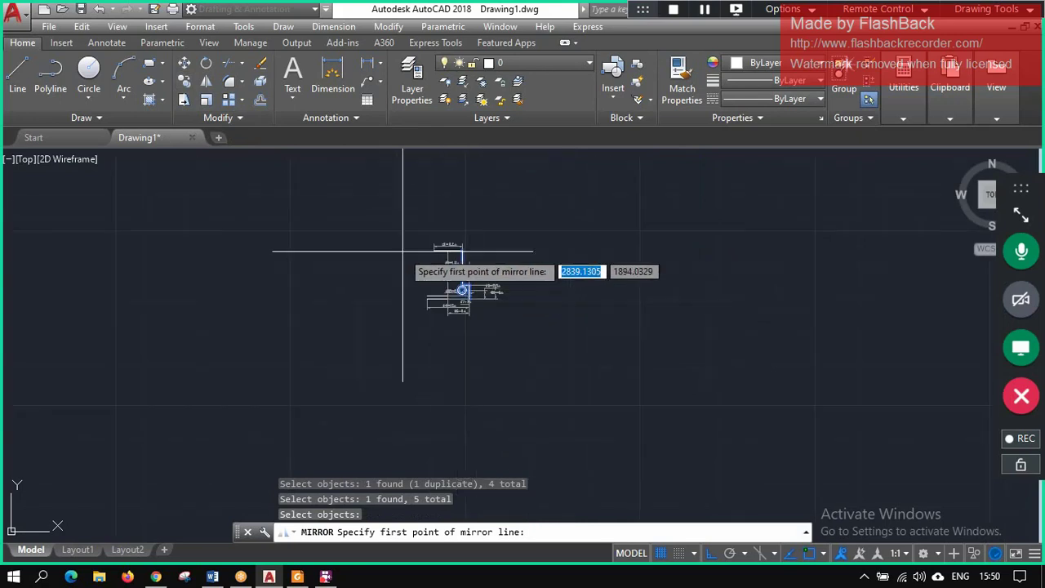
left_click(459, 250)
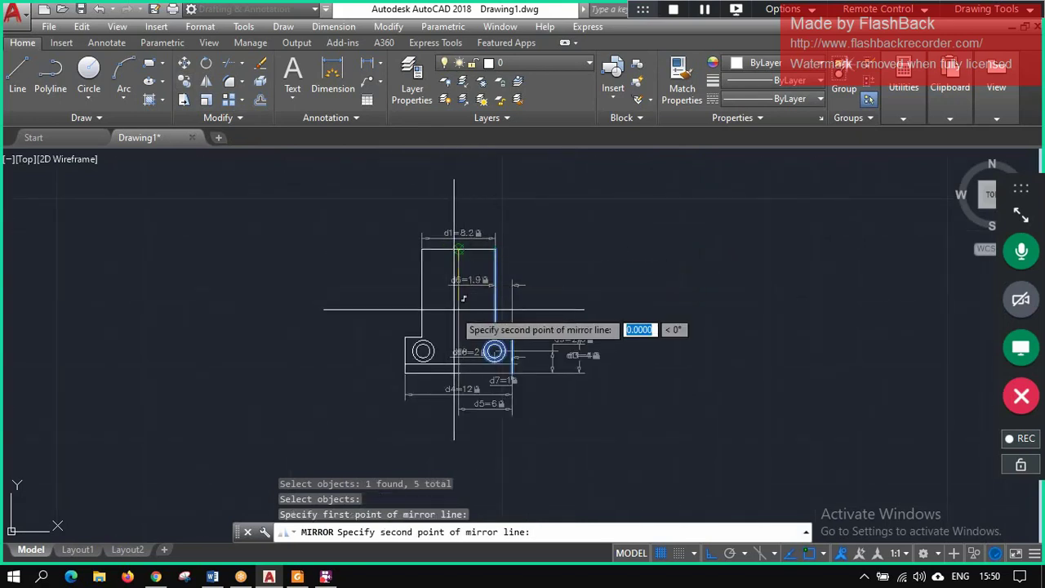
left_click(457, 438)
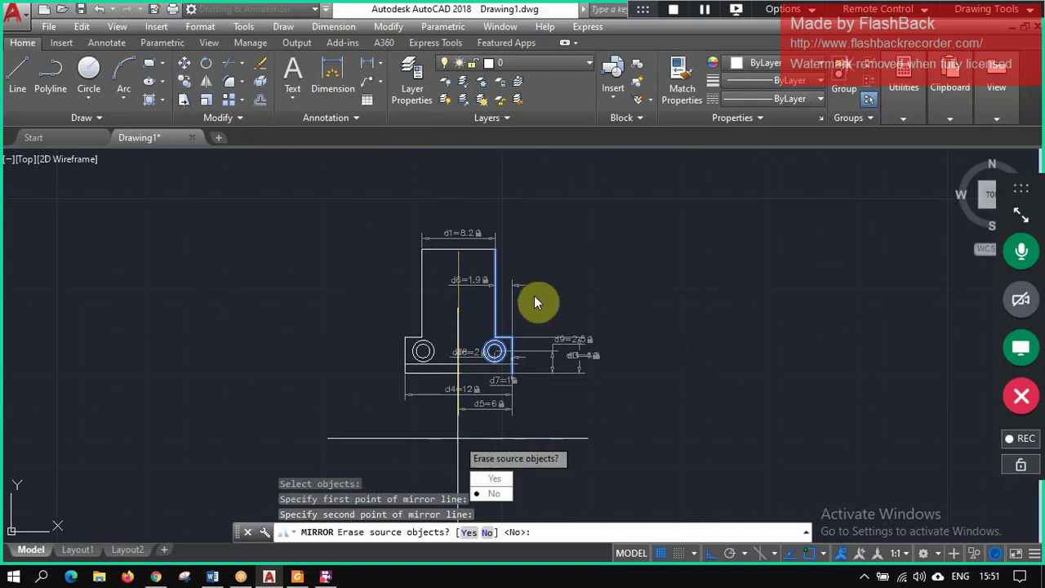
key("Return")
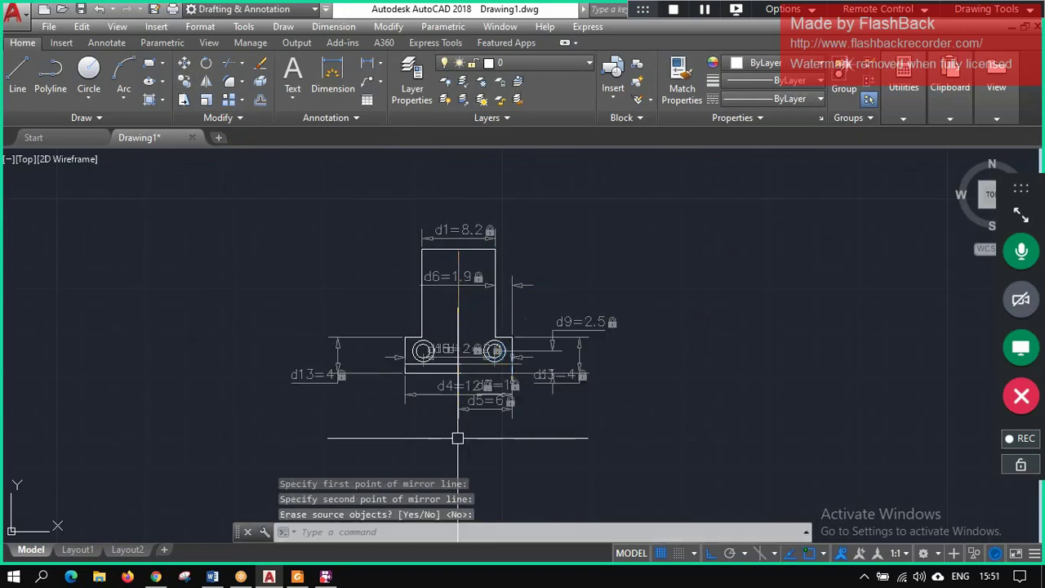
key("Escape")
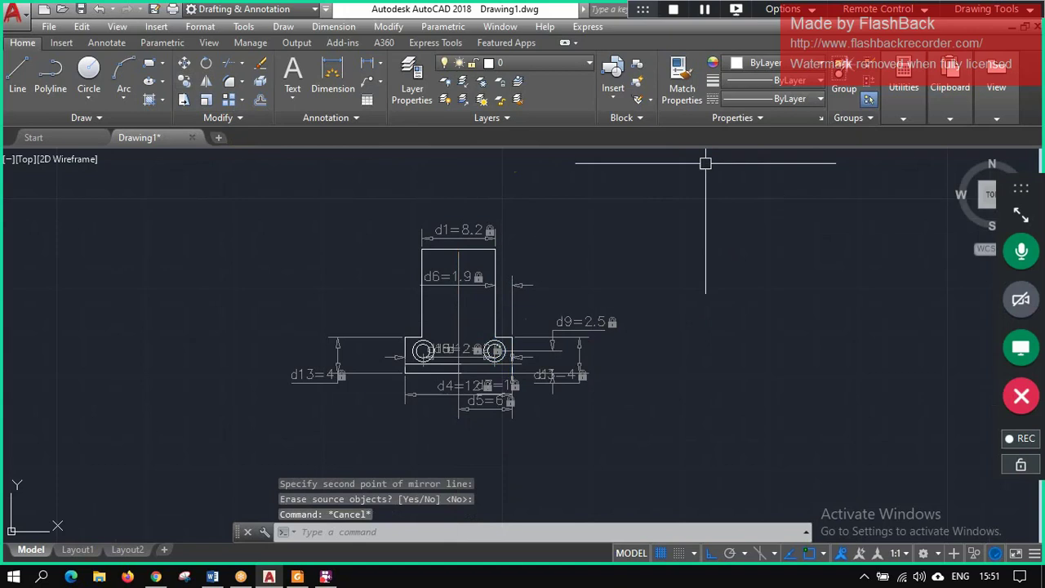
scroll(401, 315, "up", 5)
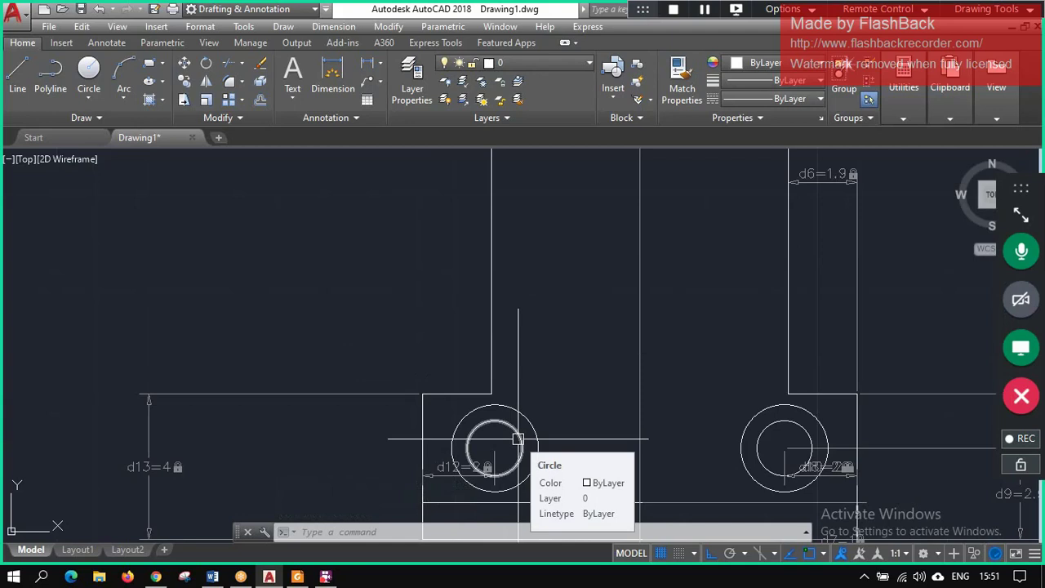
scroll(578, 384, "down", 3)
scroll(641, 299, "down", 1)
scroll(638, 402, "up", 3)
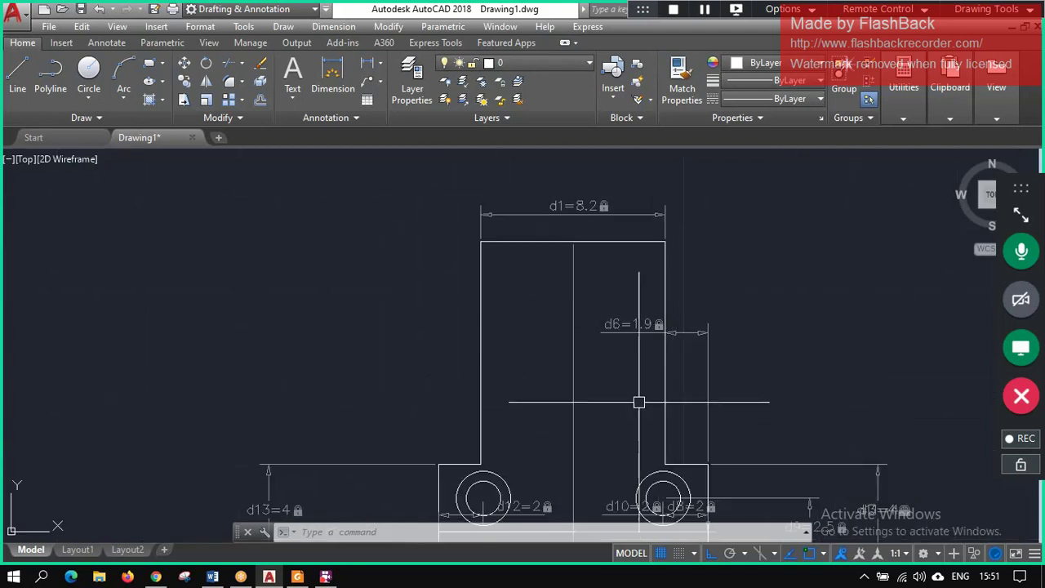
scroll(639, 402, "down", 5)
scroll(645, 430, "up", 5)
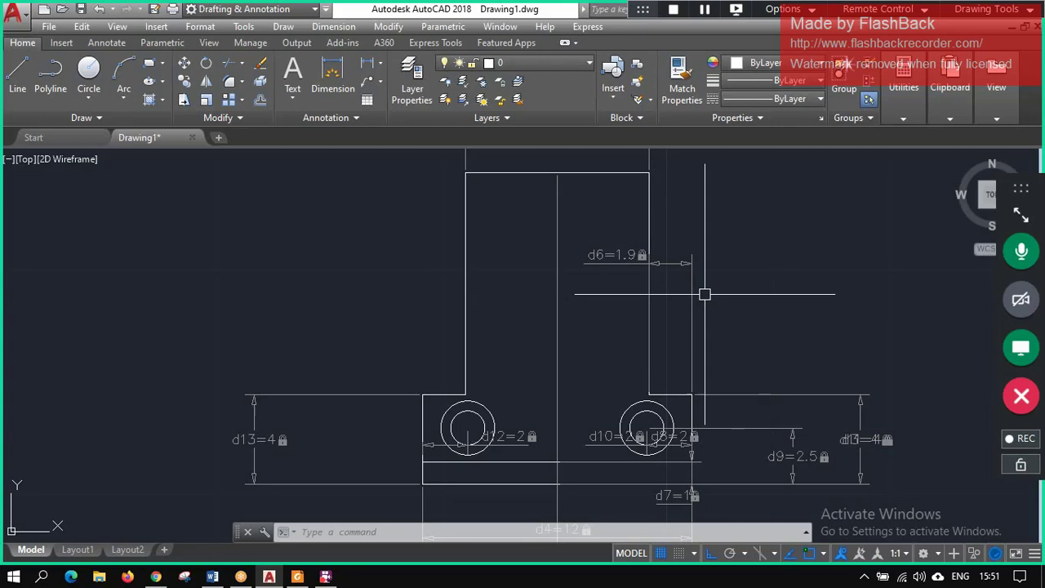
scroll(669, 297, "down", 4)
scroll(645, 282, "up", 4)
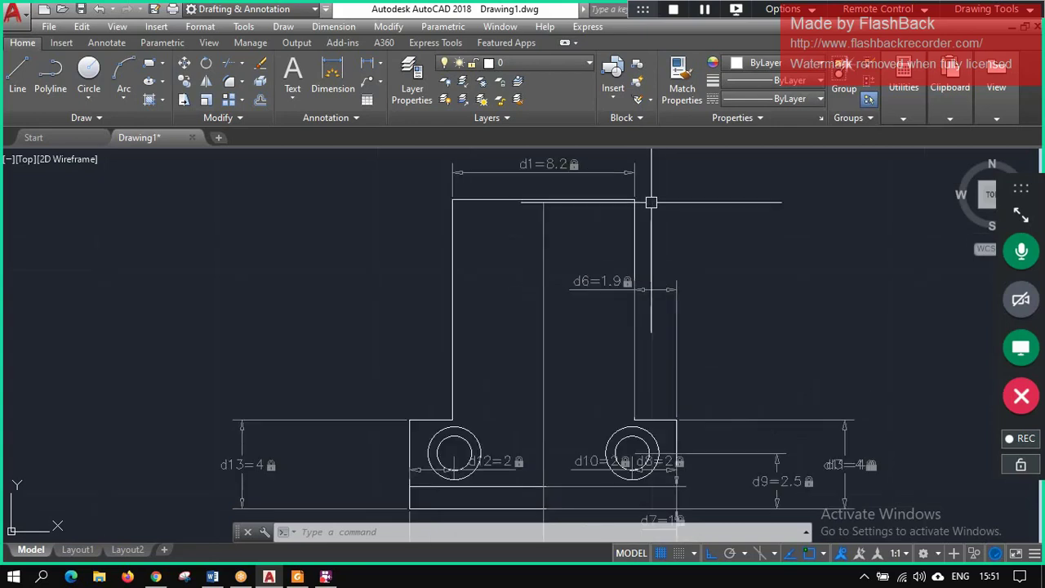
scroll(651, 202, "down", 5)
scroll(658, 171, "up", 3)
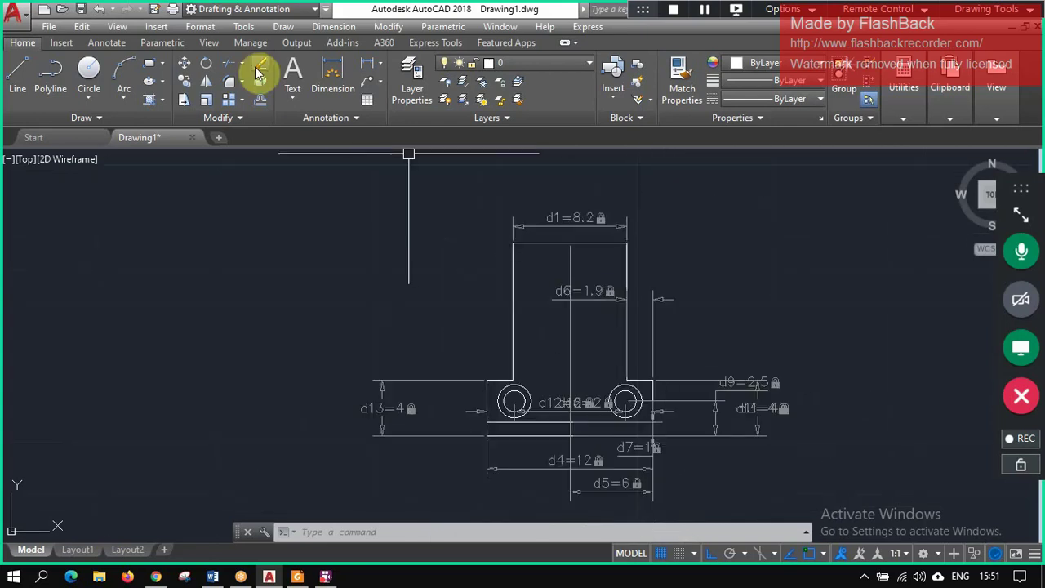
- Draw a radius-5.7 circle centred on the midpoint of the bracket's top edge
type("c")
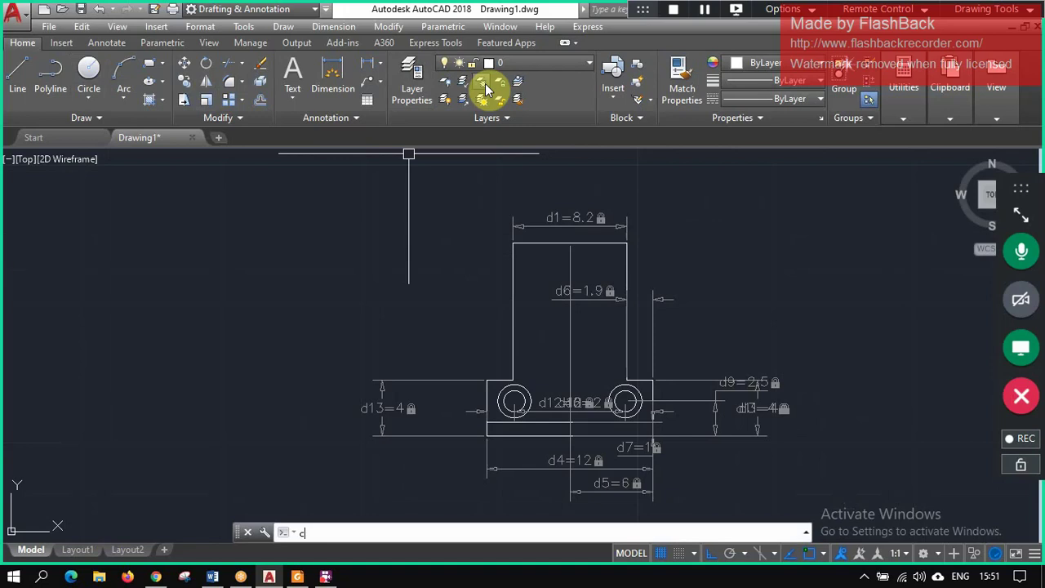
type("irc")
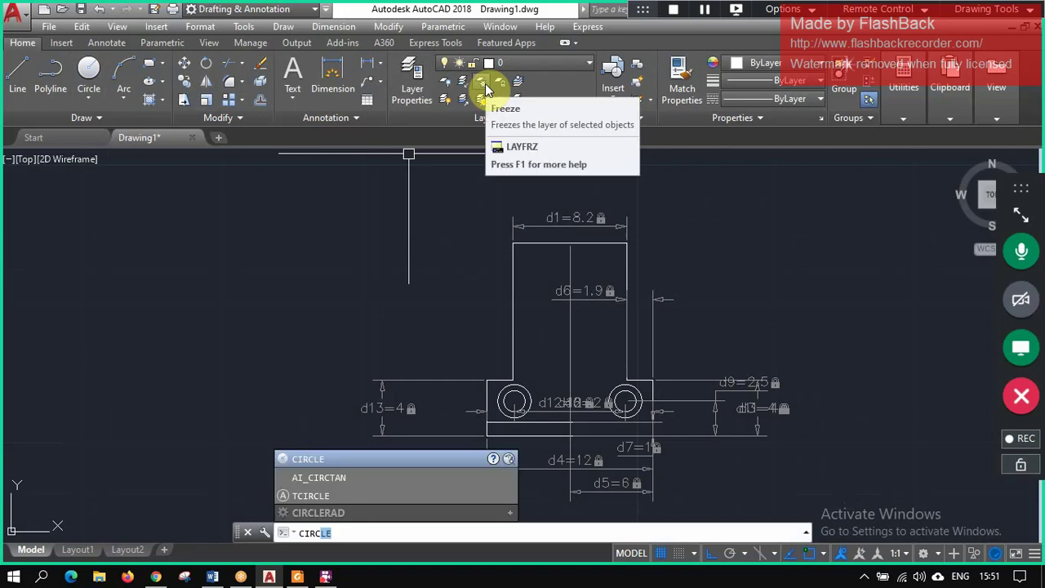
key("Return")
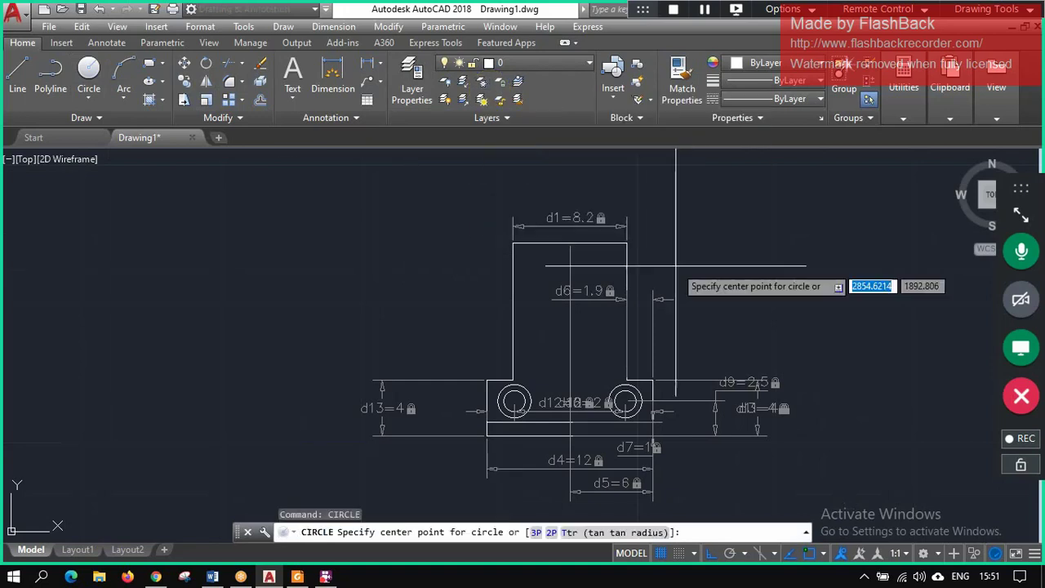
left_click(570, 243)
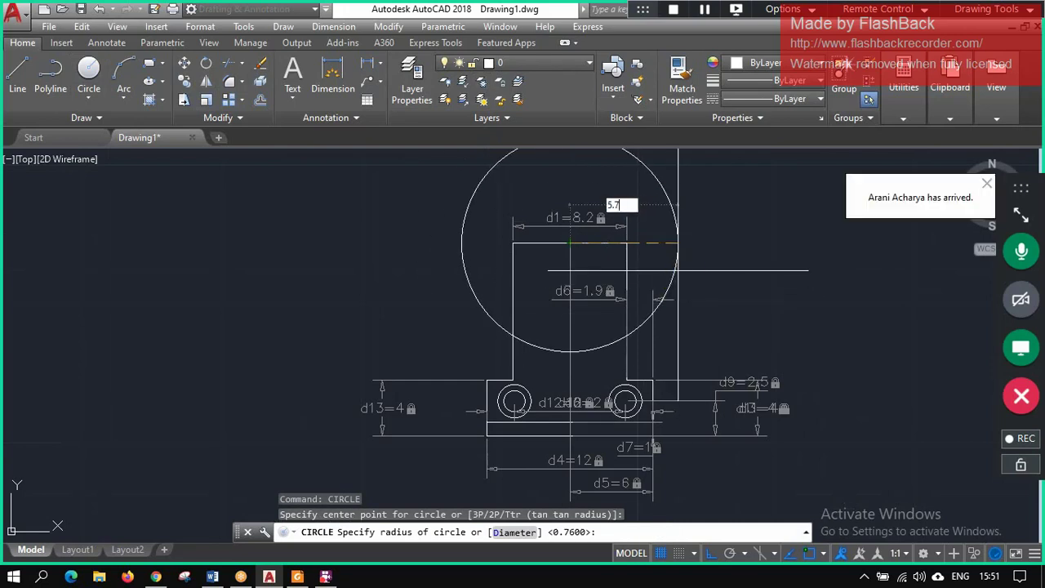
type("5.7")
key("Return")
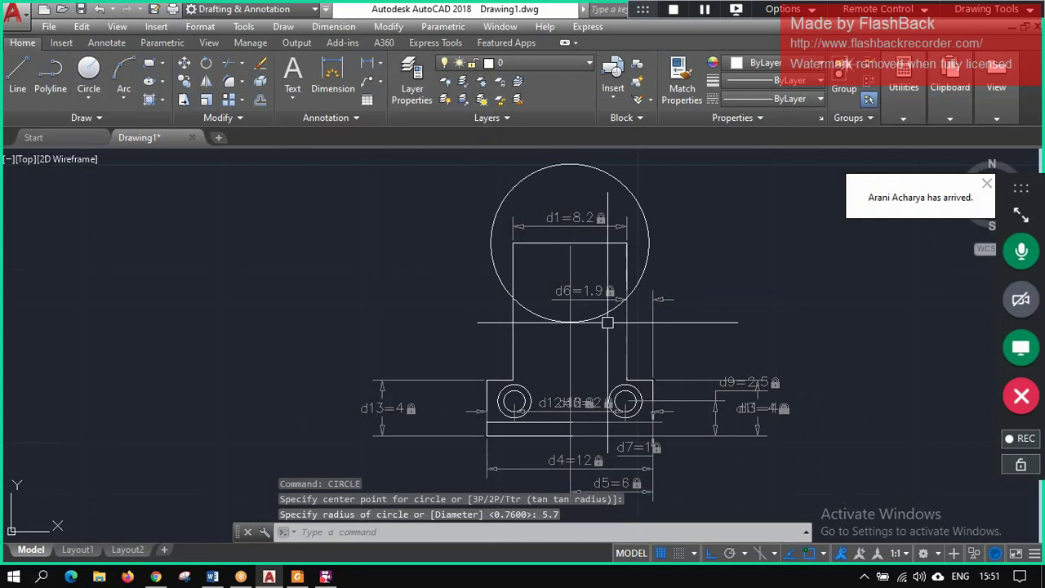
scroll(607, 327, "down", 2)
scroll(618, 342, "up", 2)
scroll(644, 352, "up", 1)
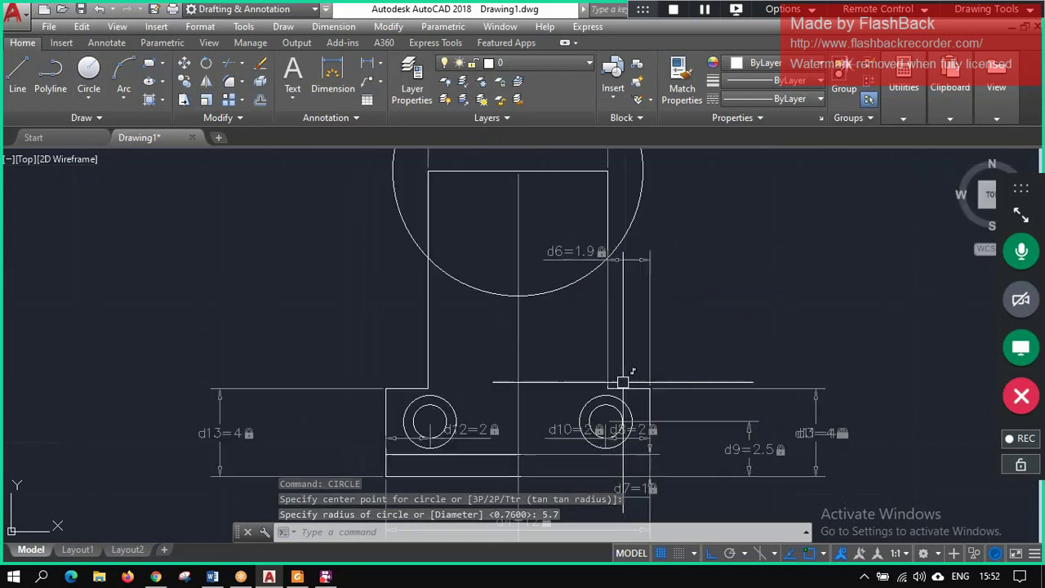
scroll(634, 264, "up", 2)
scroll(620, 261, "up", 2)
scroll(634, 244, "down", 4)
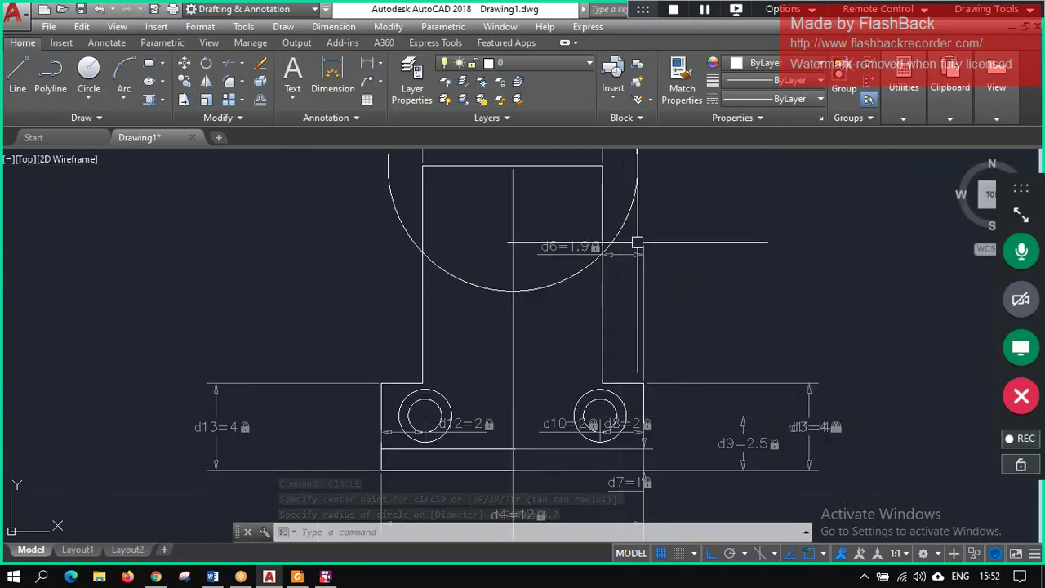
scroll(645, 213, "down", 2)
scroll(644, 220, "up", 2)
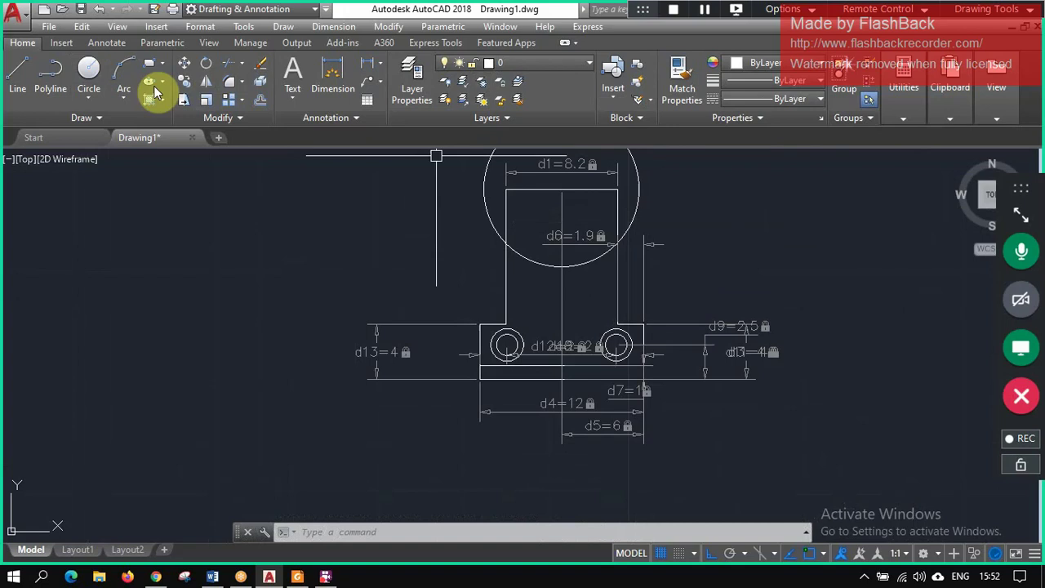
- Draw a short vertical line inside the upright, crossing the large circle's lower edge
left_click(21, 77)
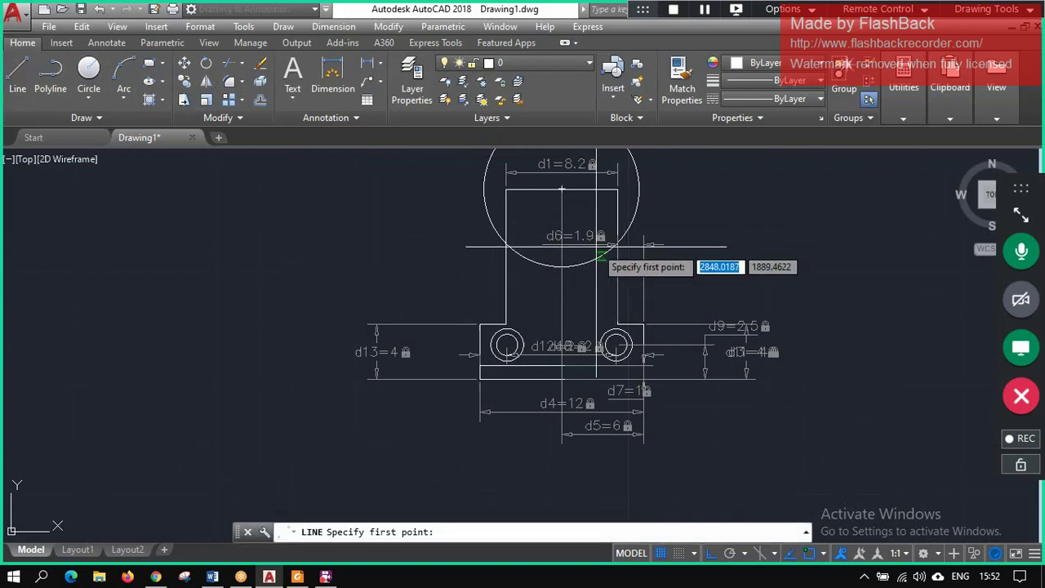
left_click(588, 307)
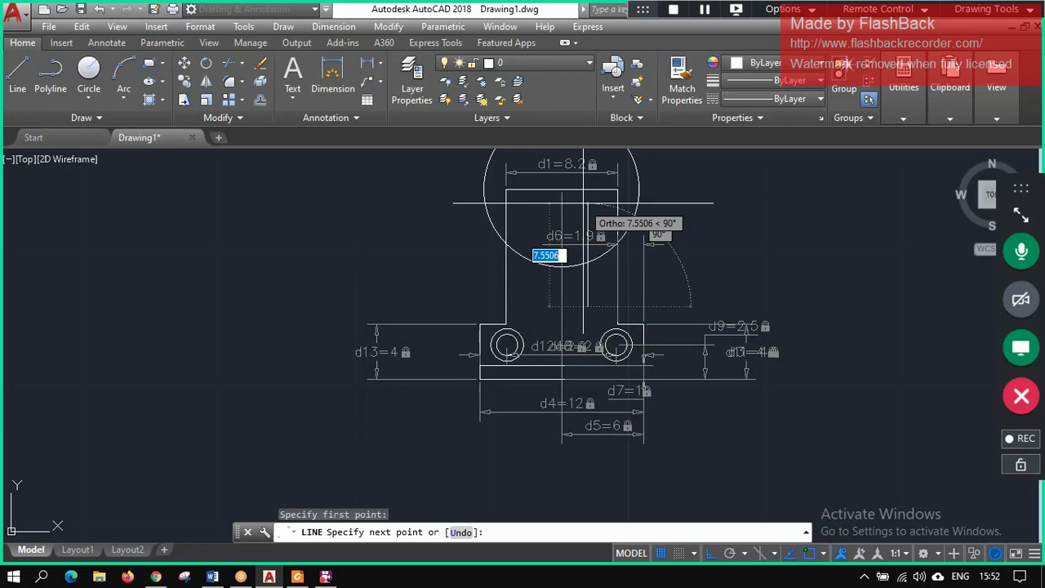
left_click(587, 203)
key("Escape")
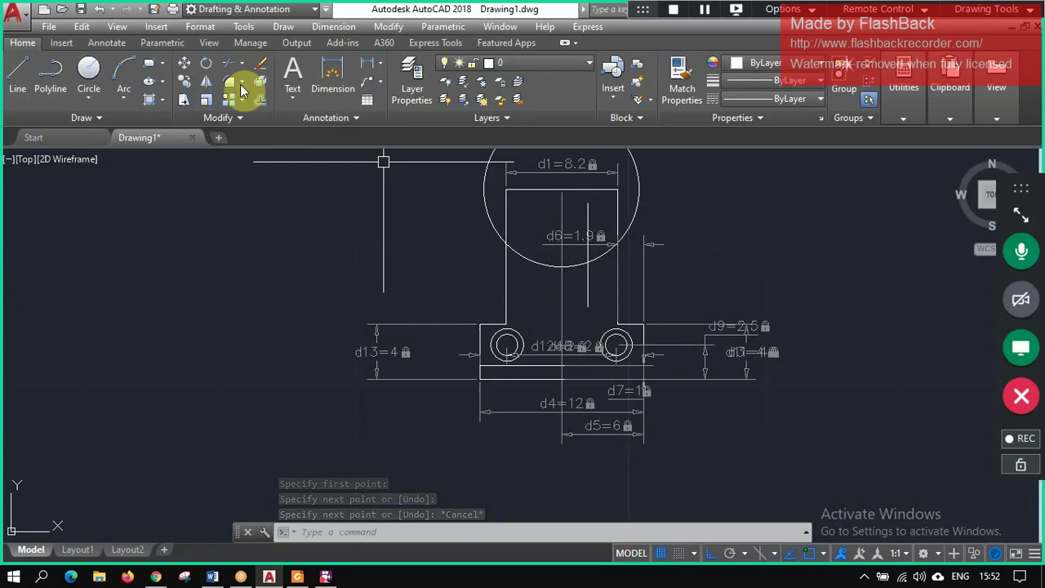
left_click(161, 44)
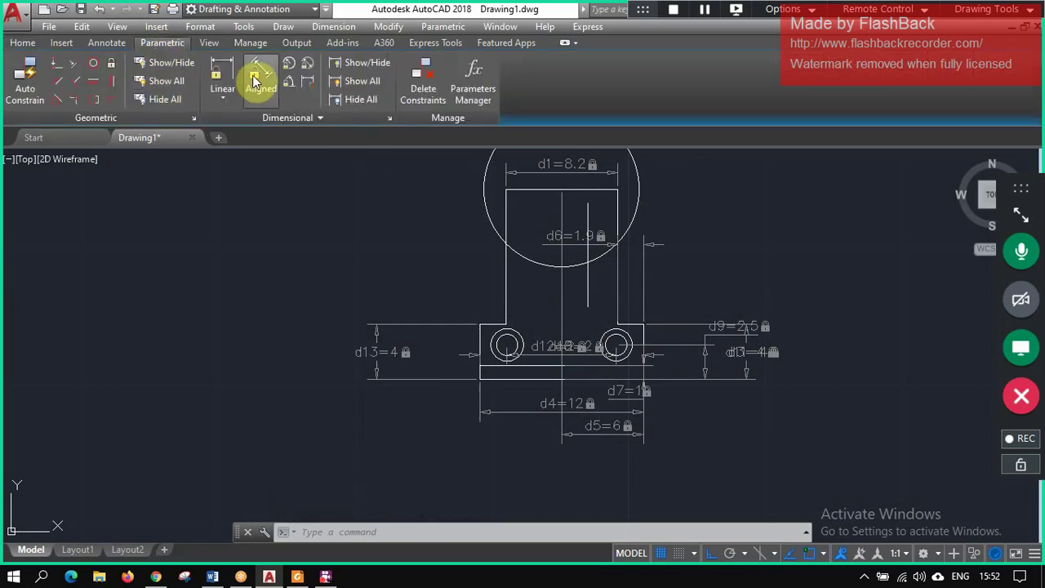
left_click(225, 74)
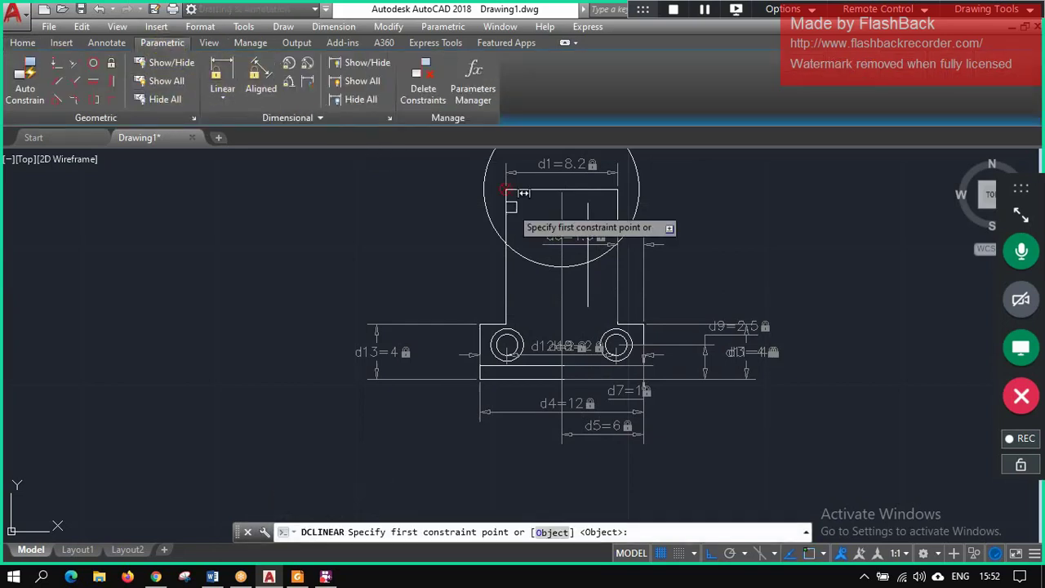
left_click(587, 249)
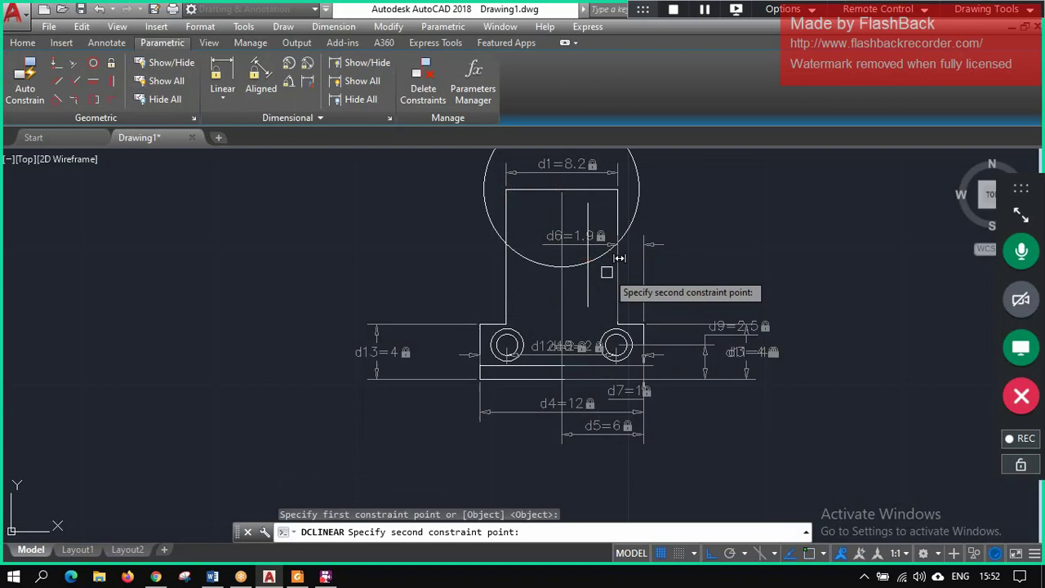
left_click(621, 253)
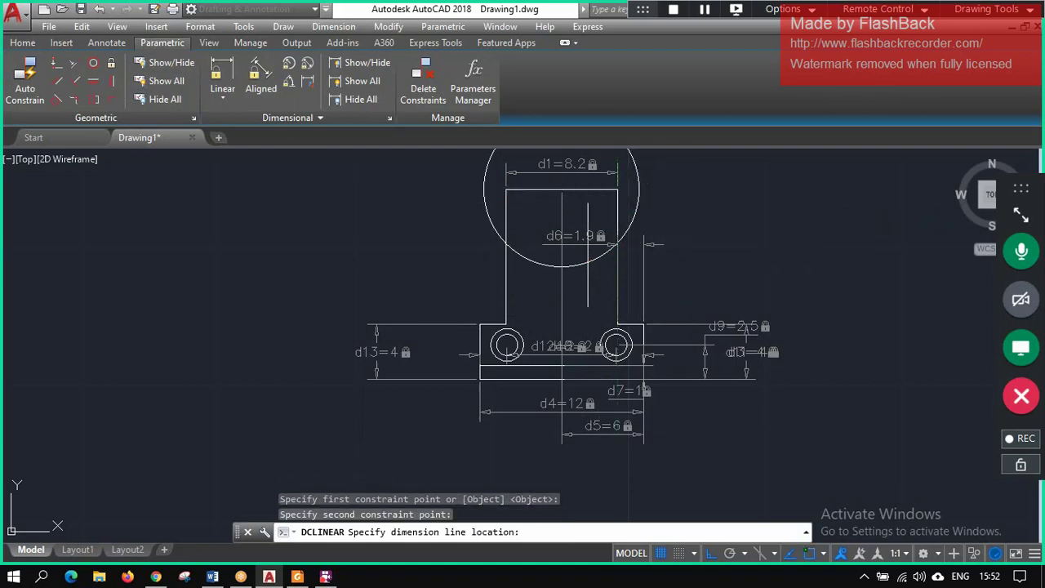
left_click(662, 203)
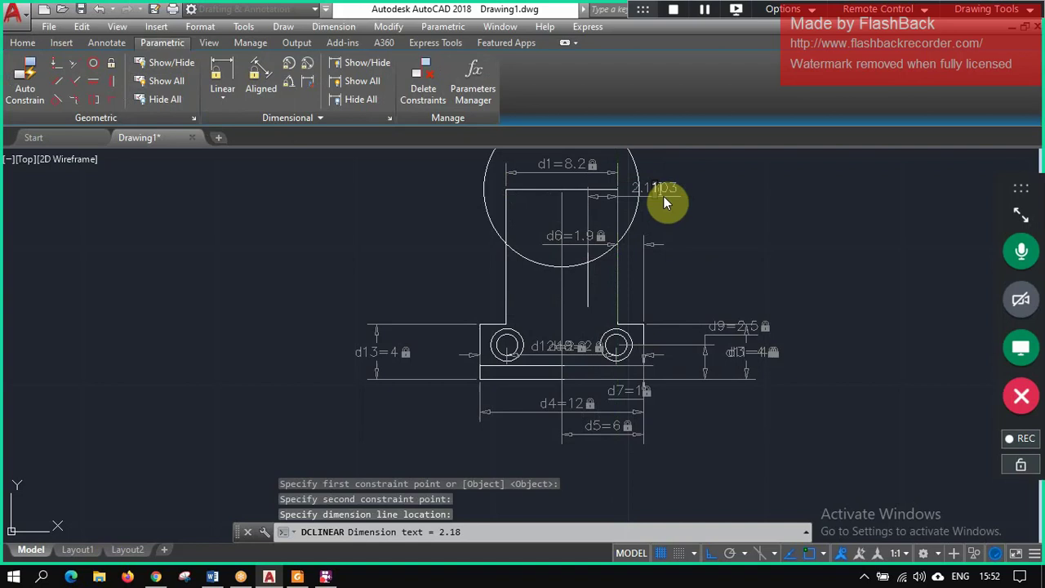
key("Return")
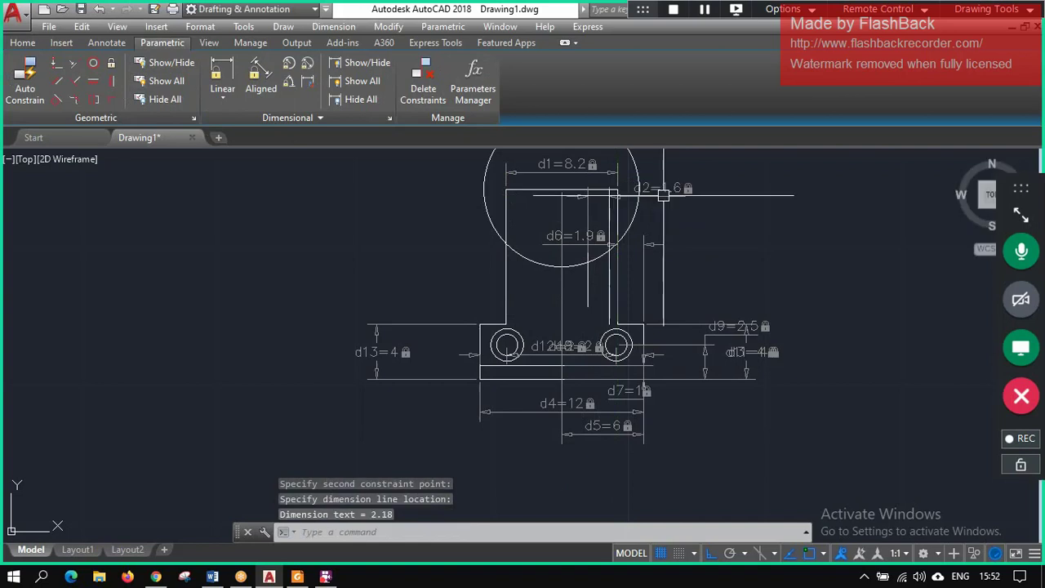
scroll(571, 261, "down", 3)
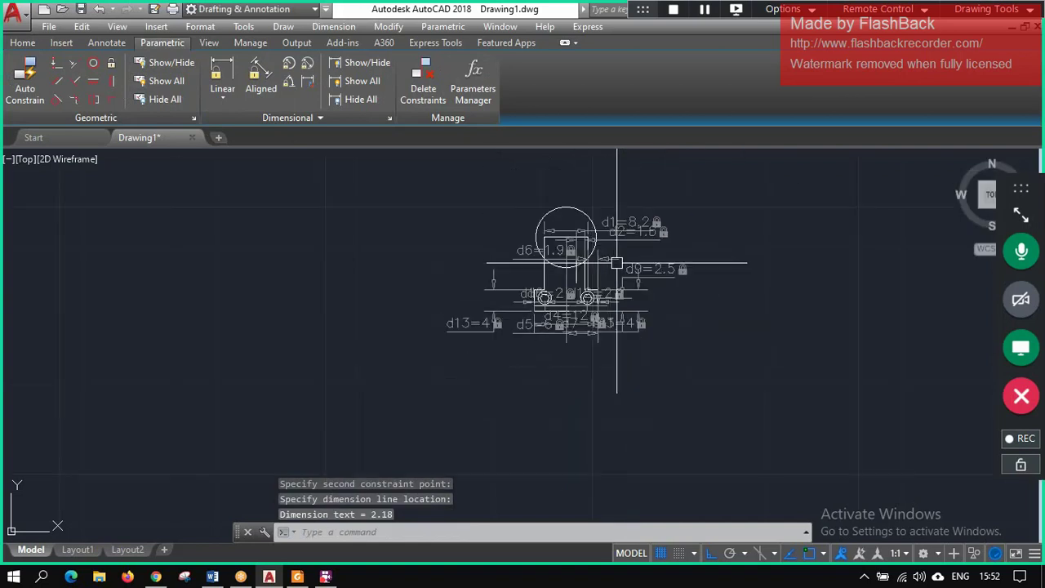
scroll(605, 256, "up", 3)
scroll(606, 256, "up", 2)
scroll(602, 226, "up", 2)
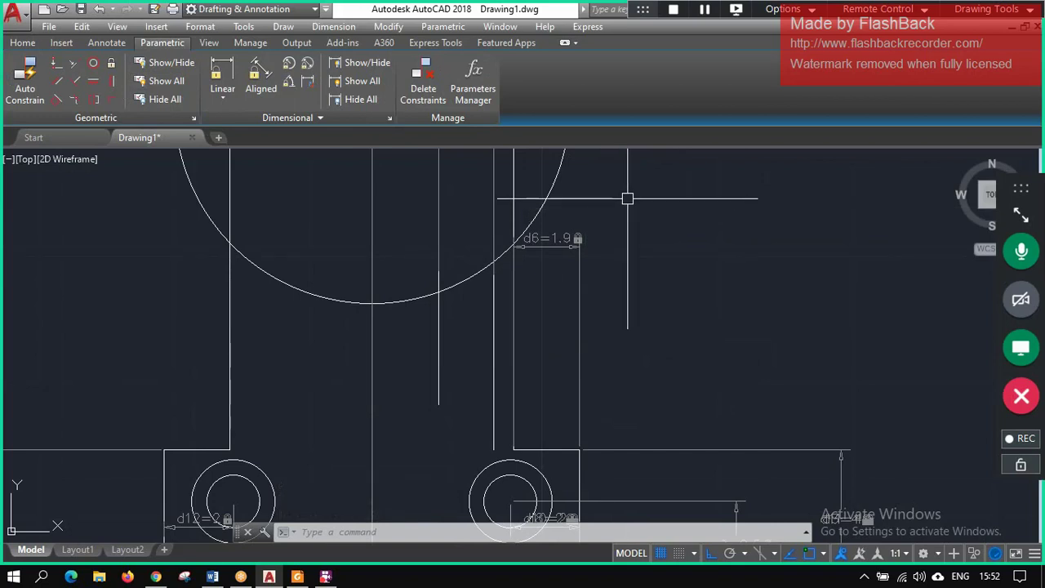
scroll(688, 242, "down", 3)
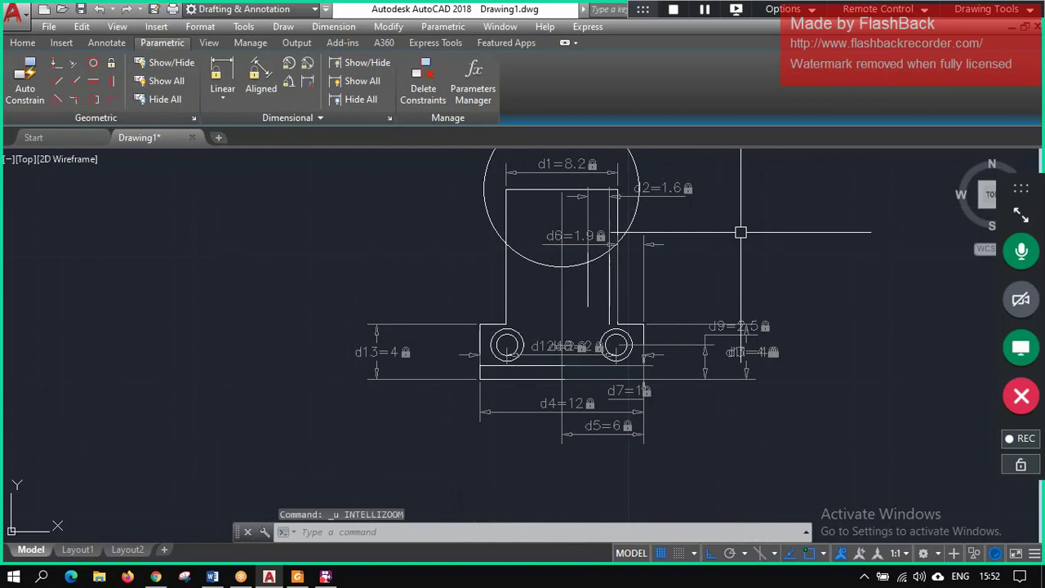
key("ctrl+z")
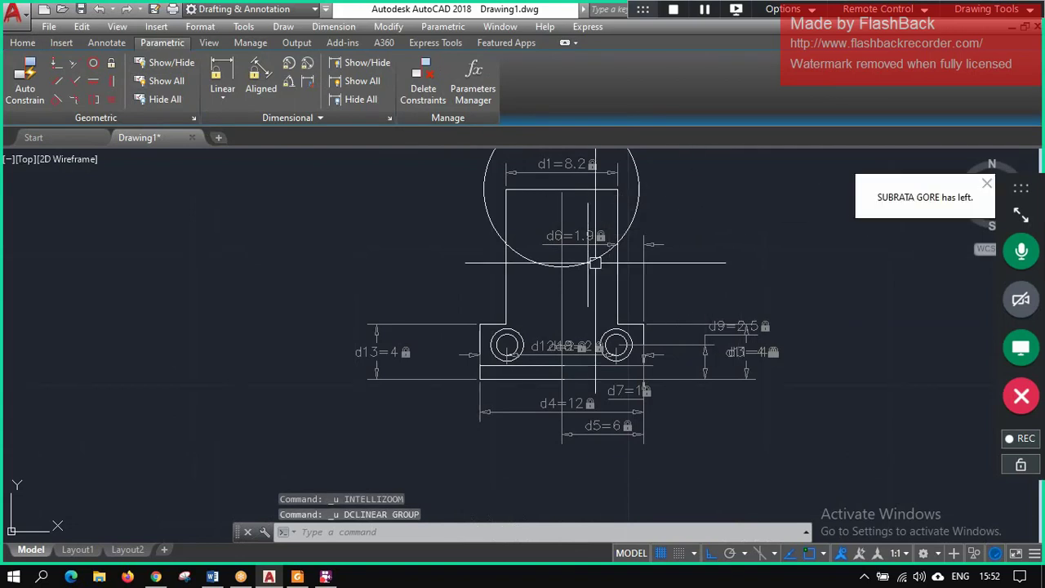
- Add a d2=1.6 linear constraint between the upright's right edge and the inner line
left_click(232, 75)
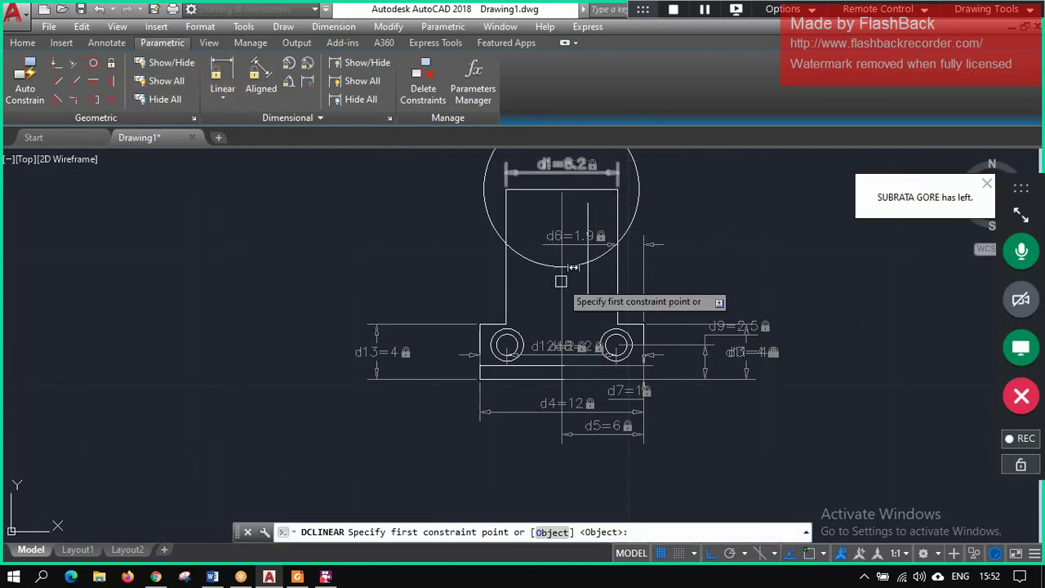
left_click(618, 257)
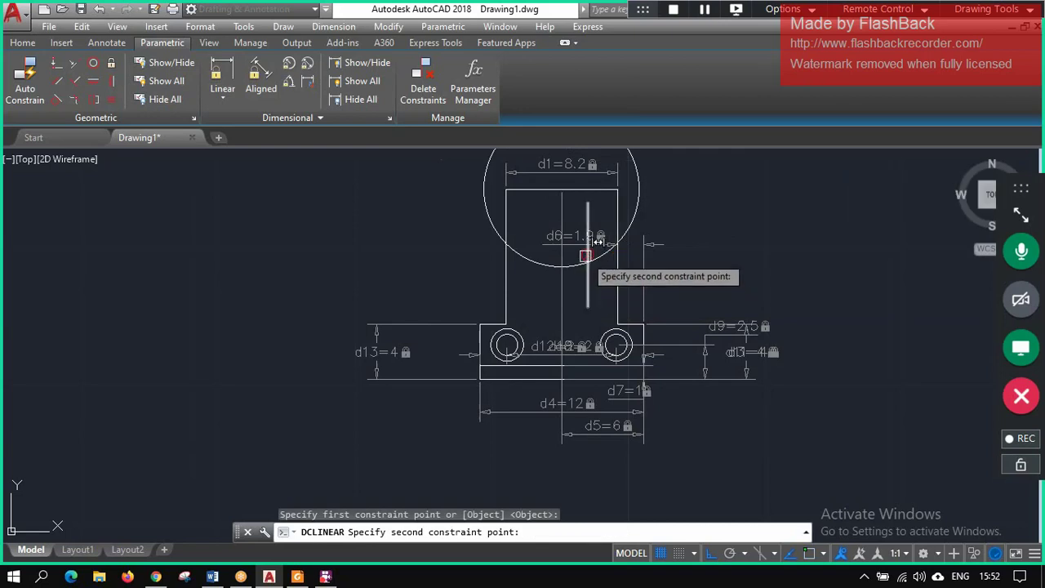
left_click(586, 254)
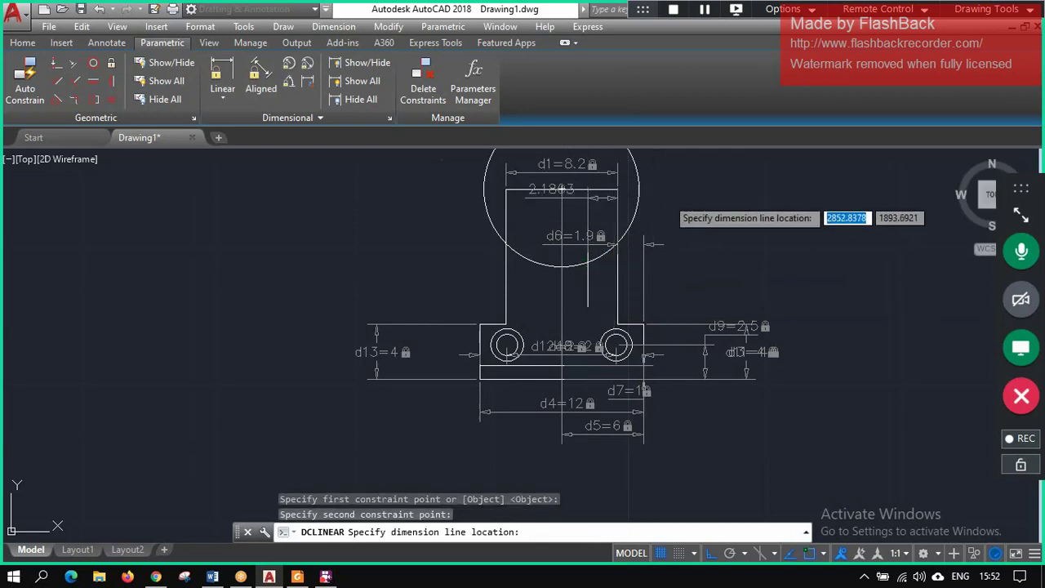
left_click(608, 197)
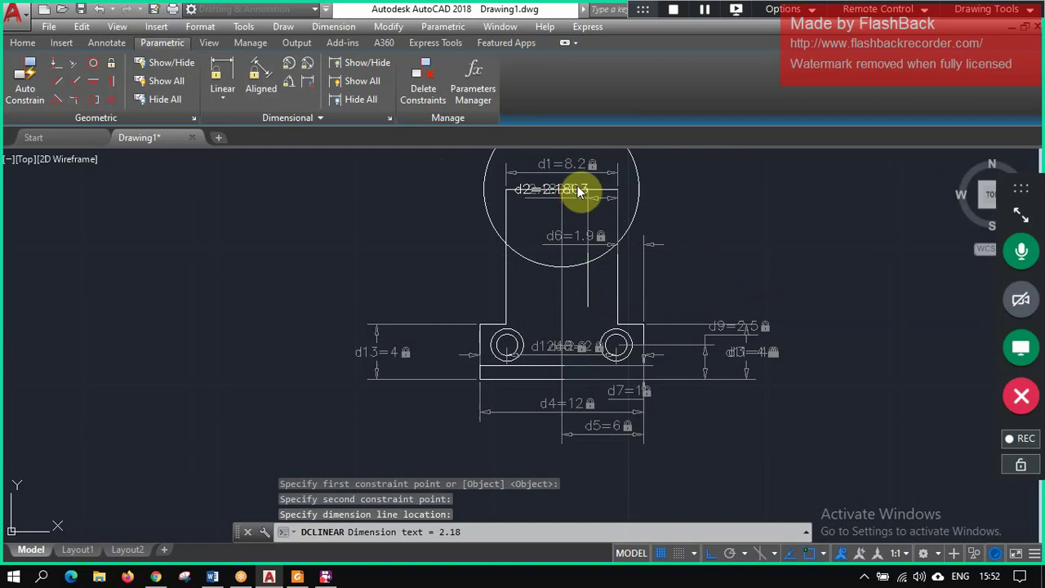
type("1")
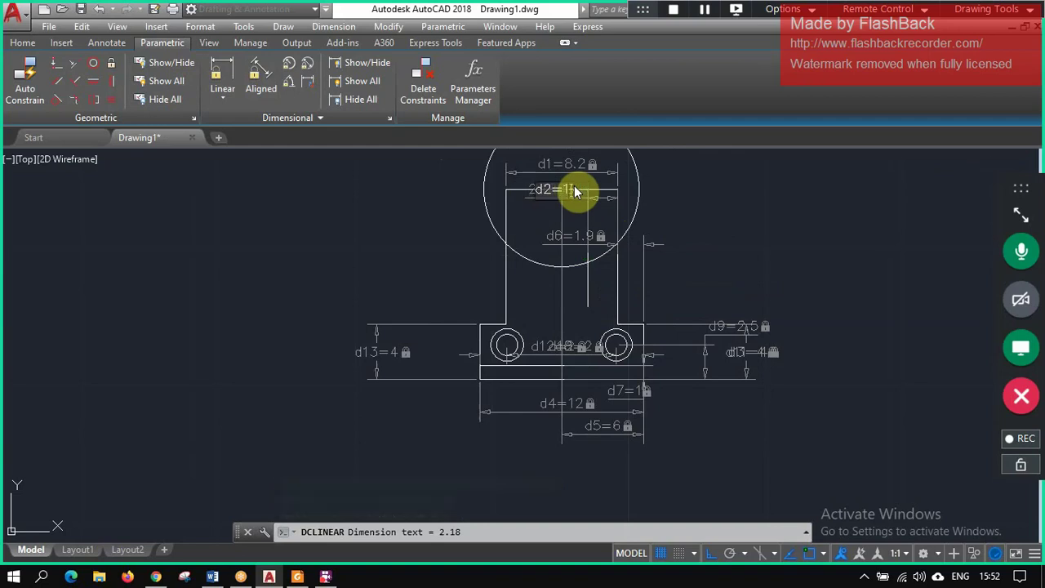
type(".6")
key("Return")
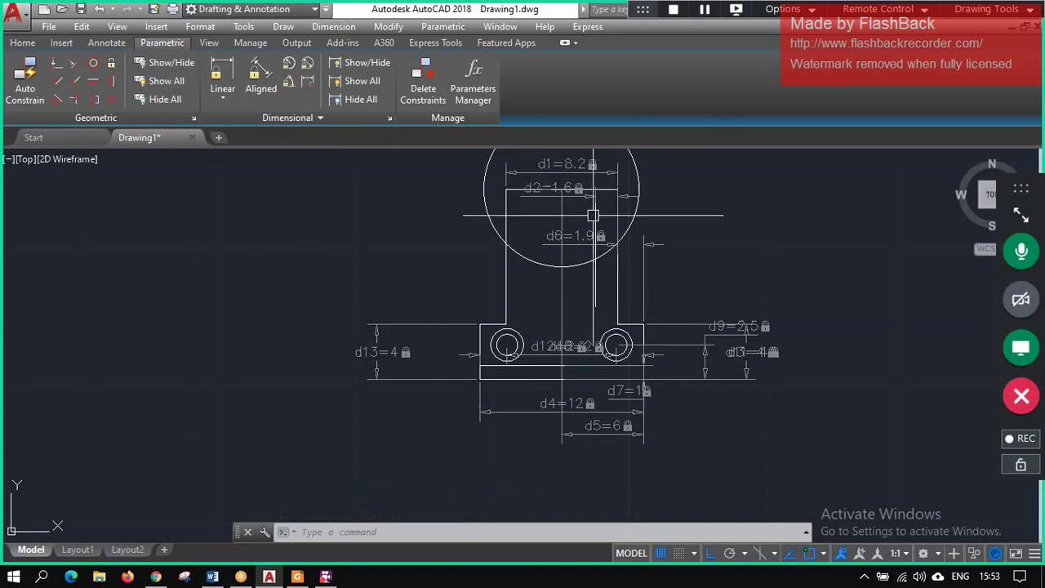
- Add a linear constraint of 5.3 near the inner line, placed right of the bracket
scroll(711, 396, "down", 3)
middle_click_drag(711, 396, 548, 212)
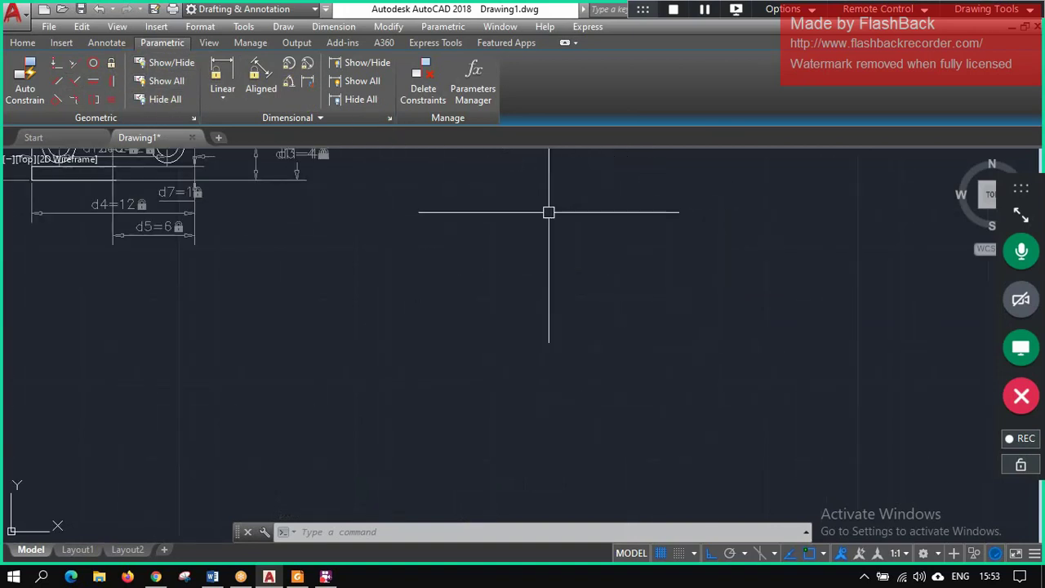
scroll(554, 157, "down", 5)
scroll(539, 163, "up", 3)
scroll(497, 204, "up", 6)
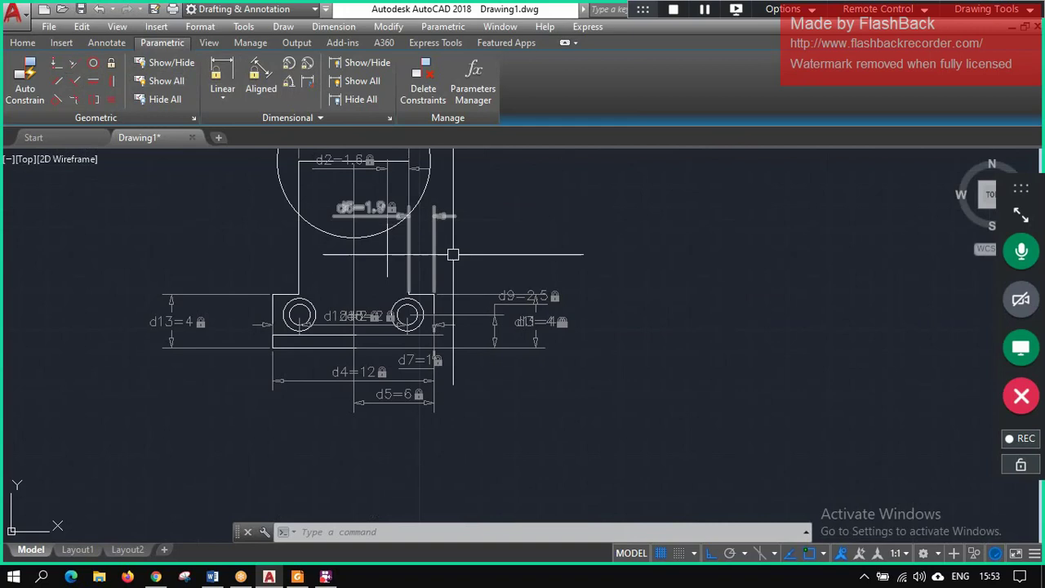
scroll(464, 250, "up", 2)
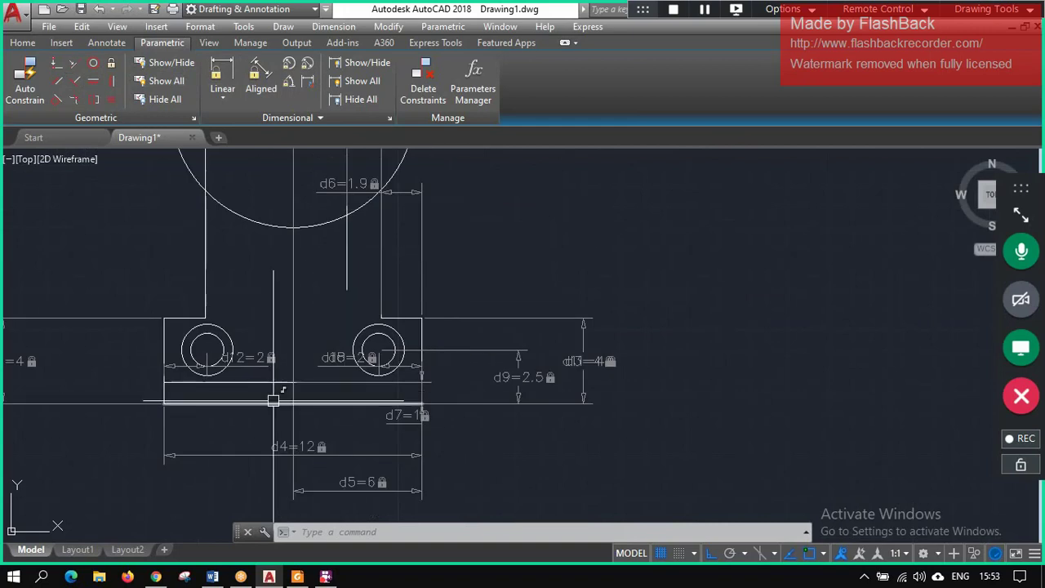
left_click(229, 67)
left_click(293, 404)
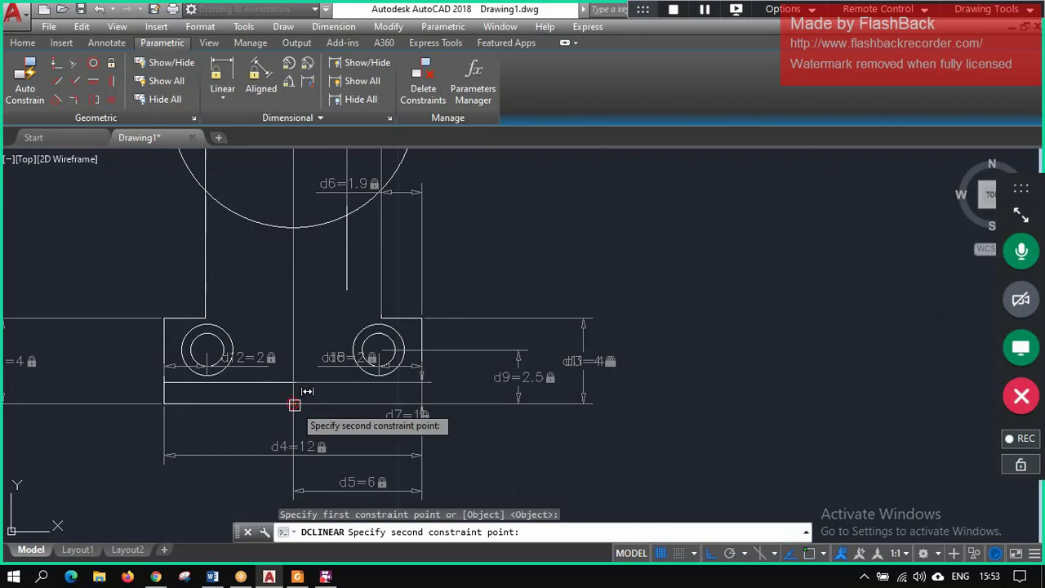
left_click(346, 290)
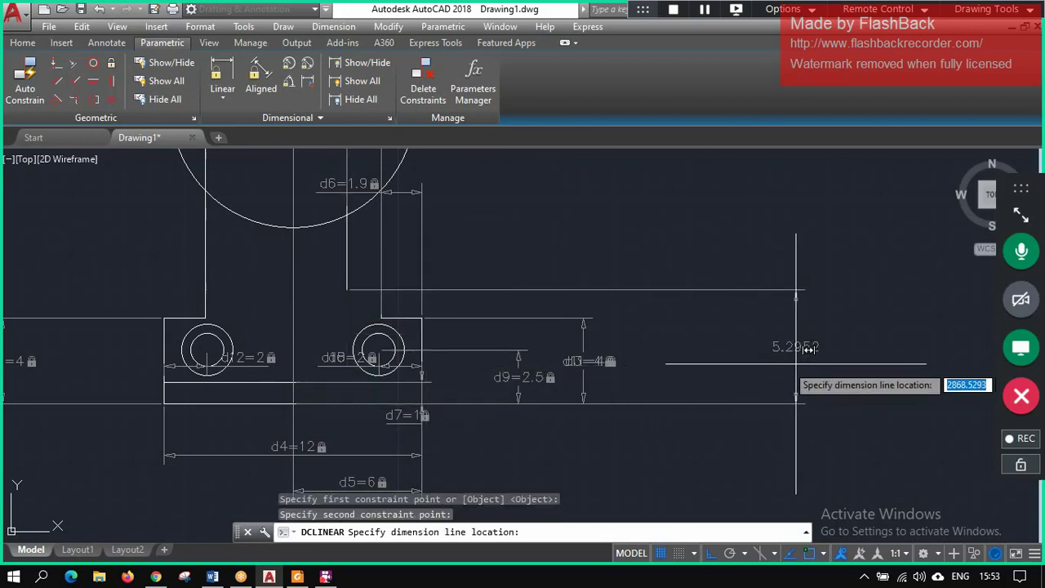
left_click(808, 350)
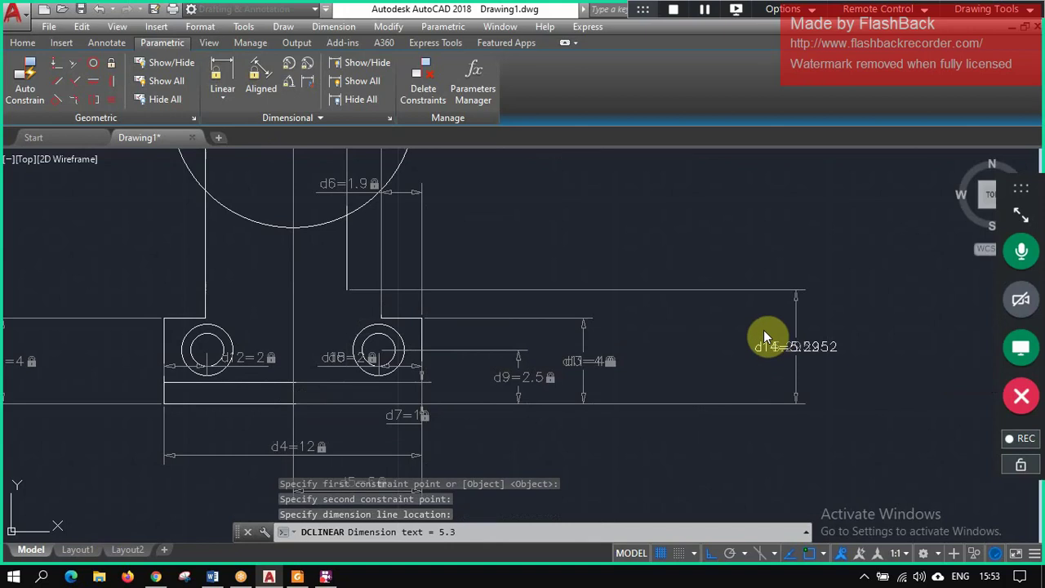
key("Return")
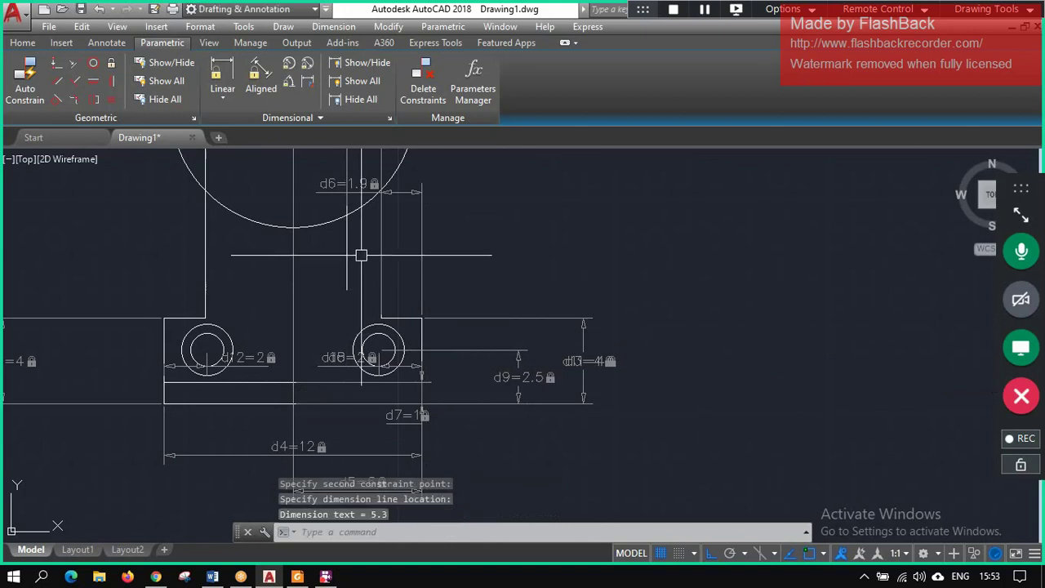
- Add a linear constraint d14=4.8 from the inner line's lower end to the base
left_click(222, 78)
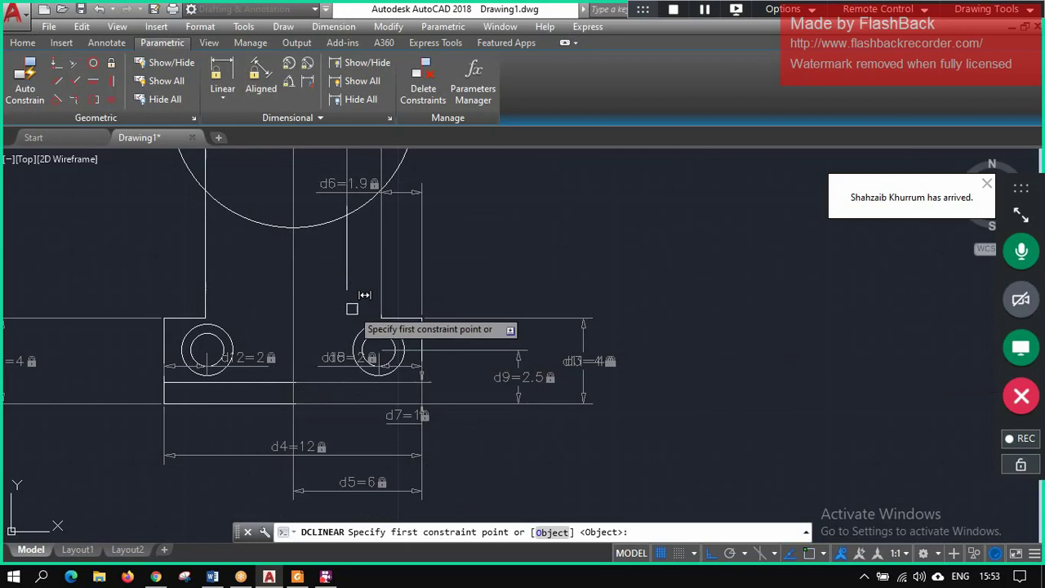
left_click(294, 381)
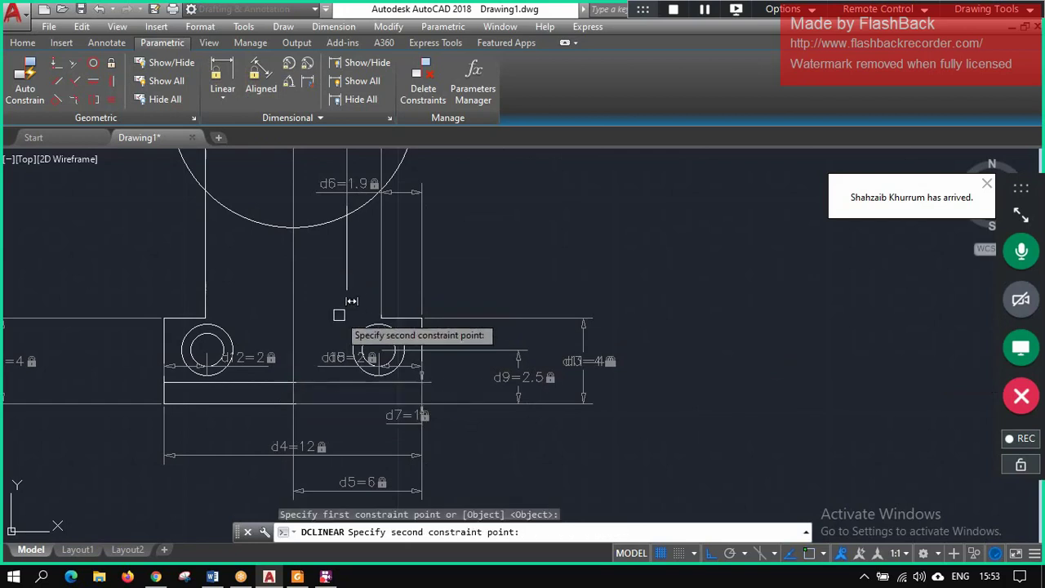
left_click(349, 294)
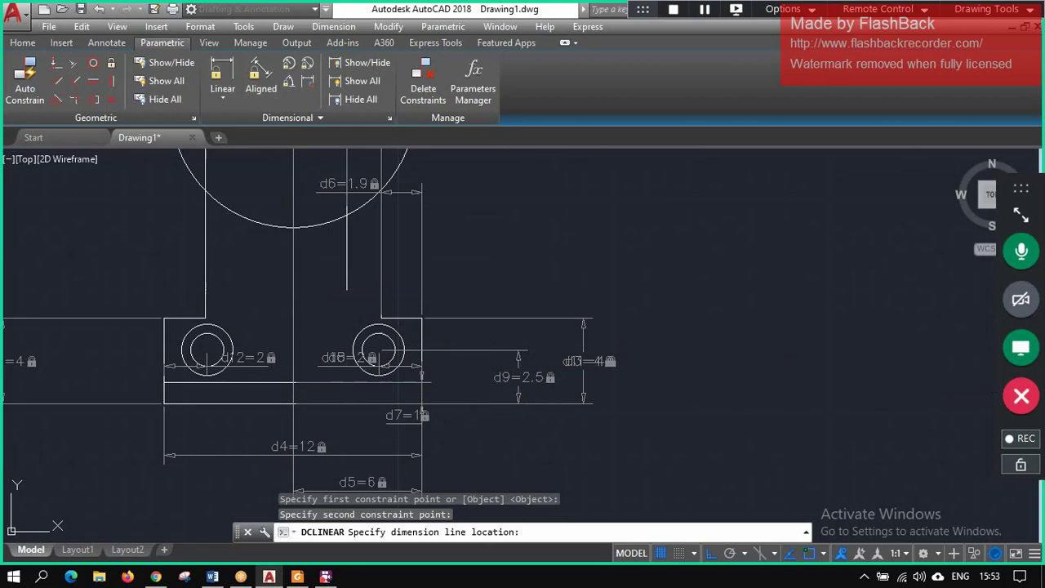
left_click(743, 333)
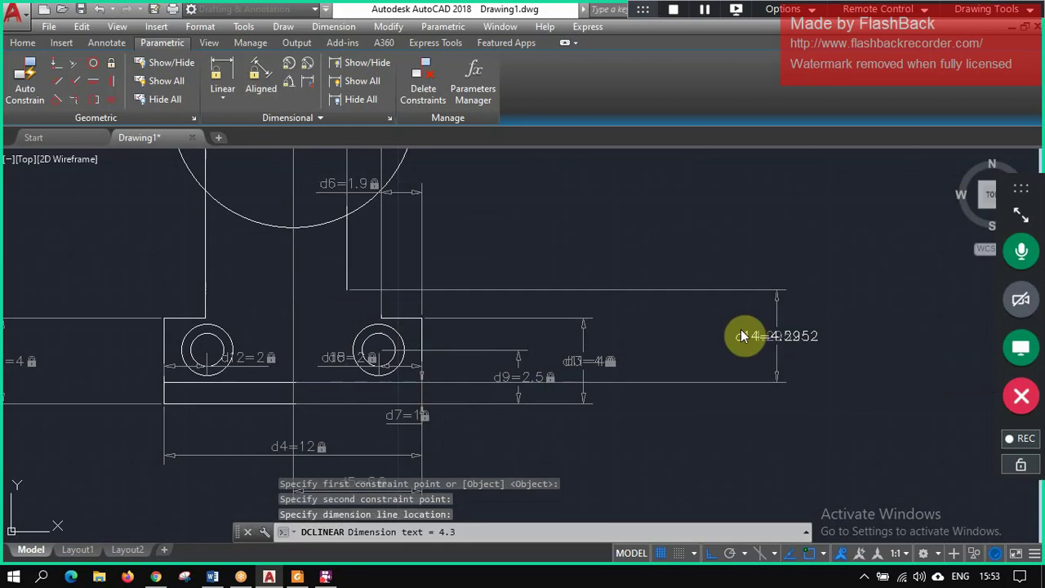
type("4.")
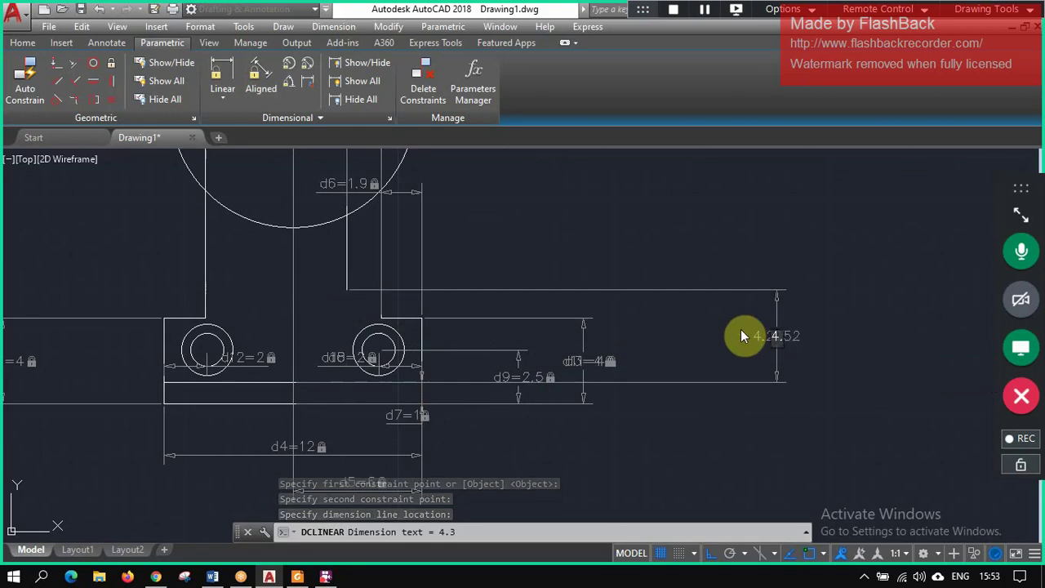
type("8")
key("Return")
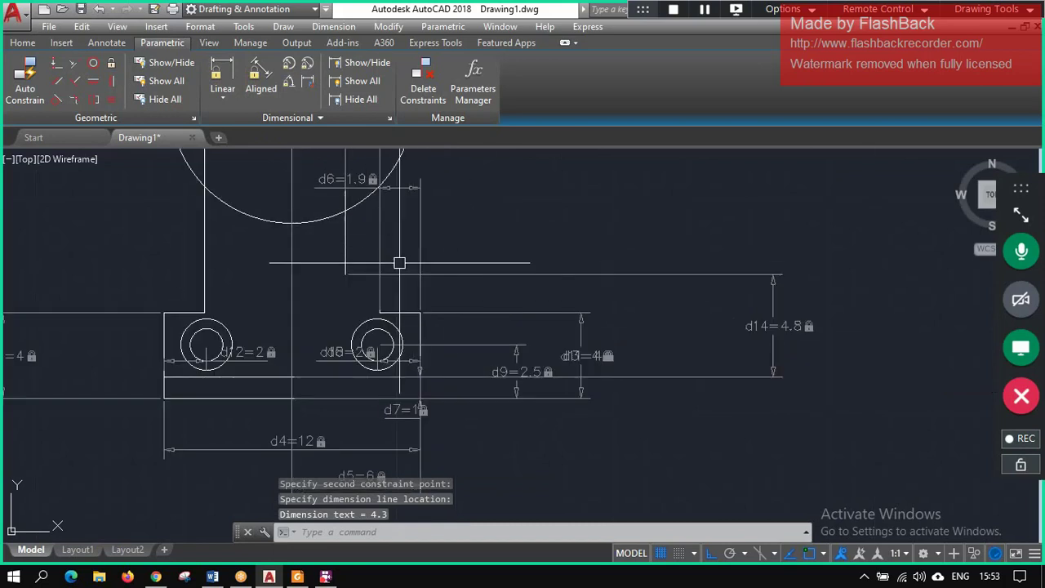
left_click(104, 66)
type("lin")
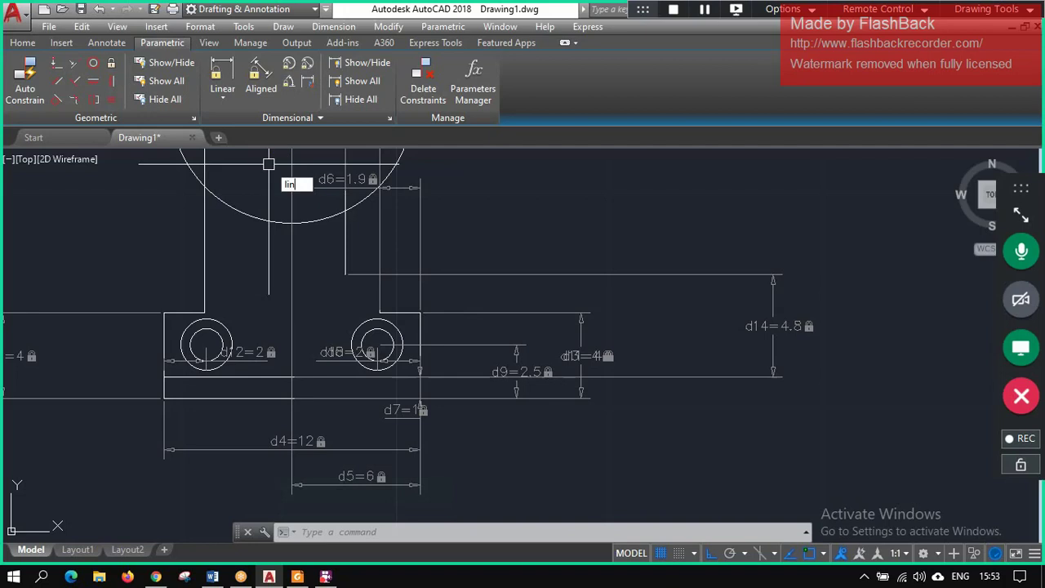
type("e")
key("Return")
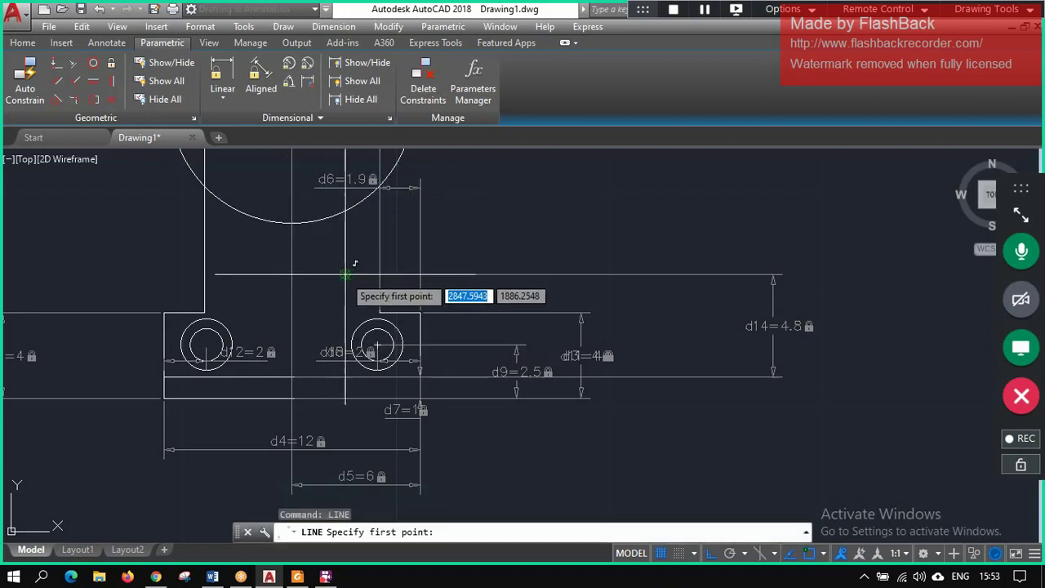
left_click(346, 274)
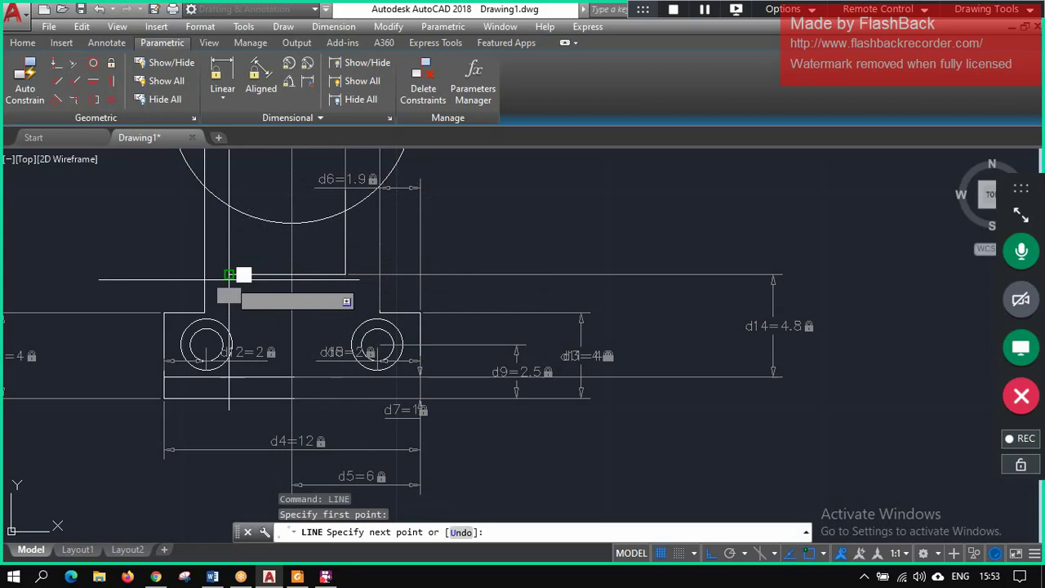
left_click(229, 277)
key("Escape")
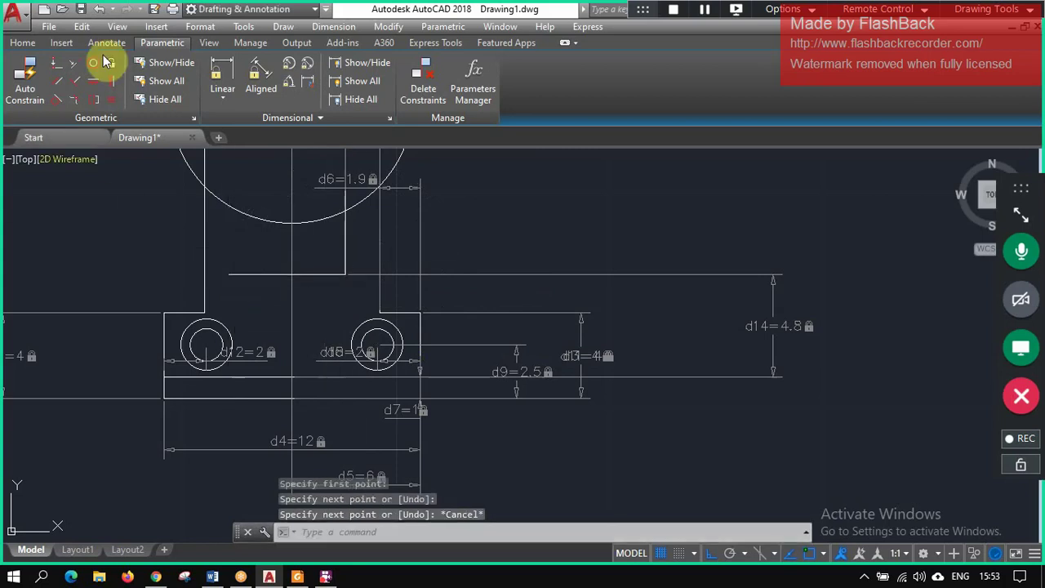
type("li")
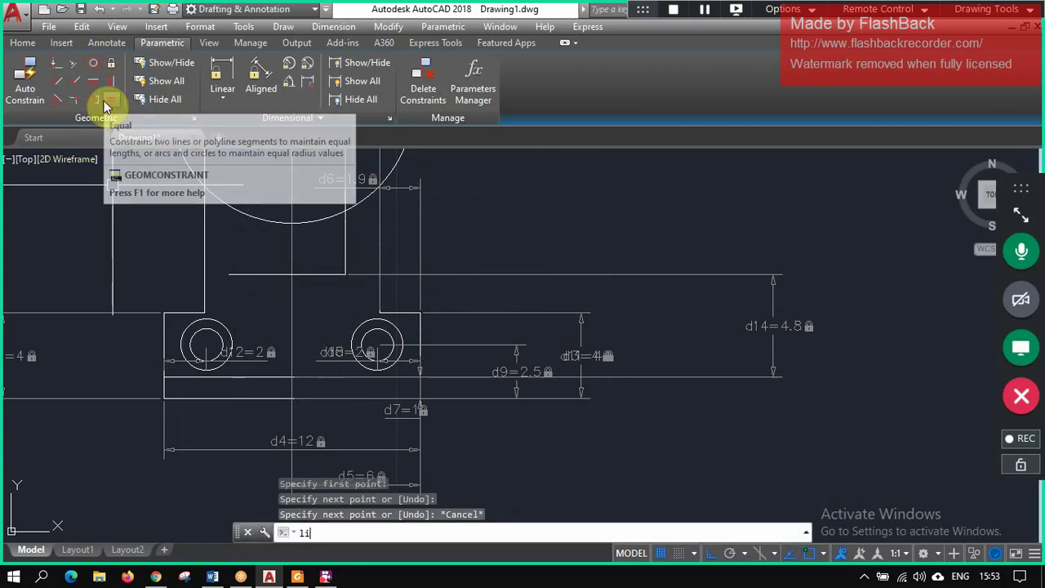
type("ne")
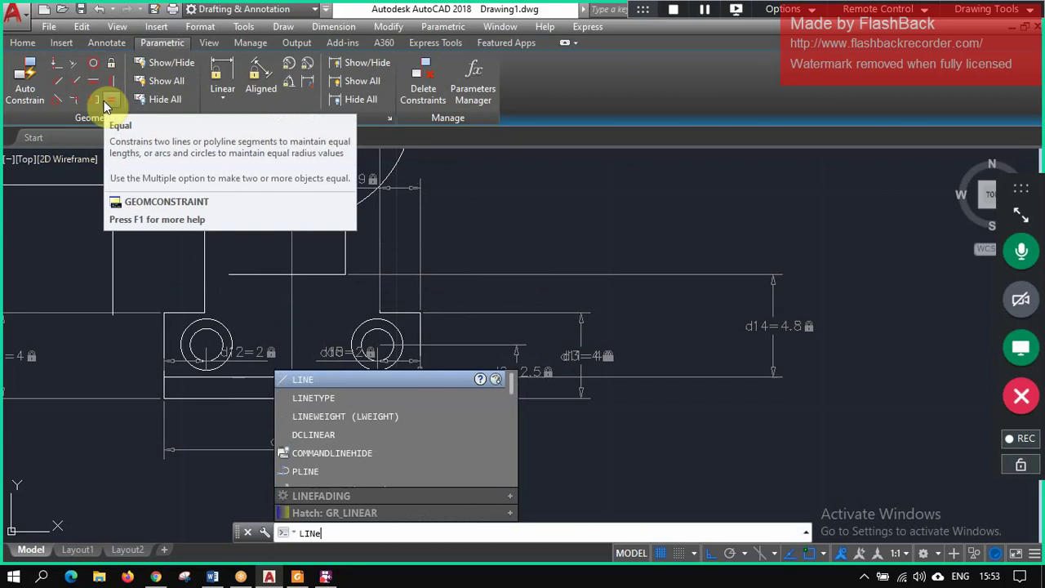
key("Return")
scroll(204, 262, "down", 2)
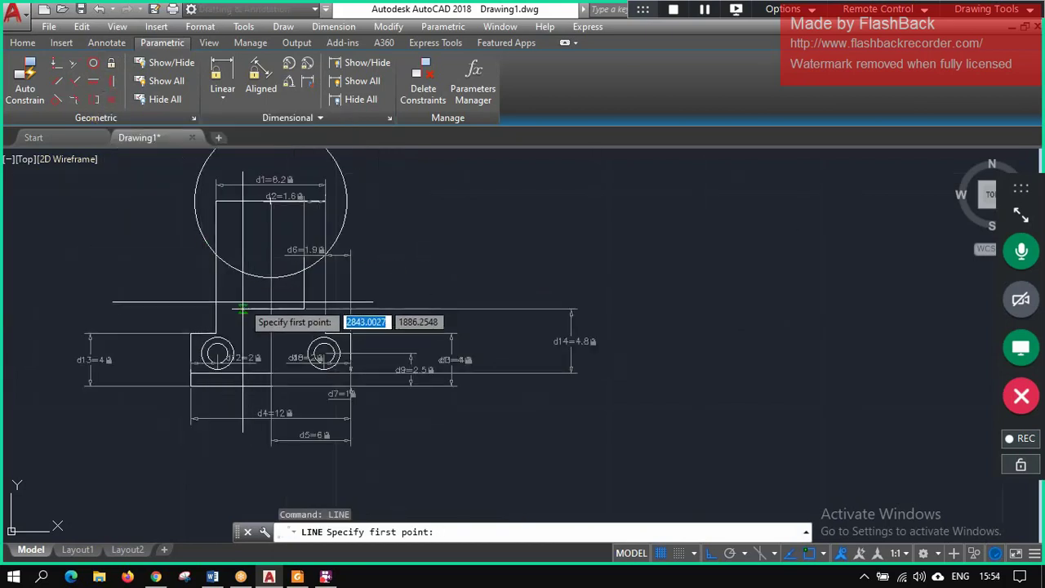
key("Escape")
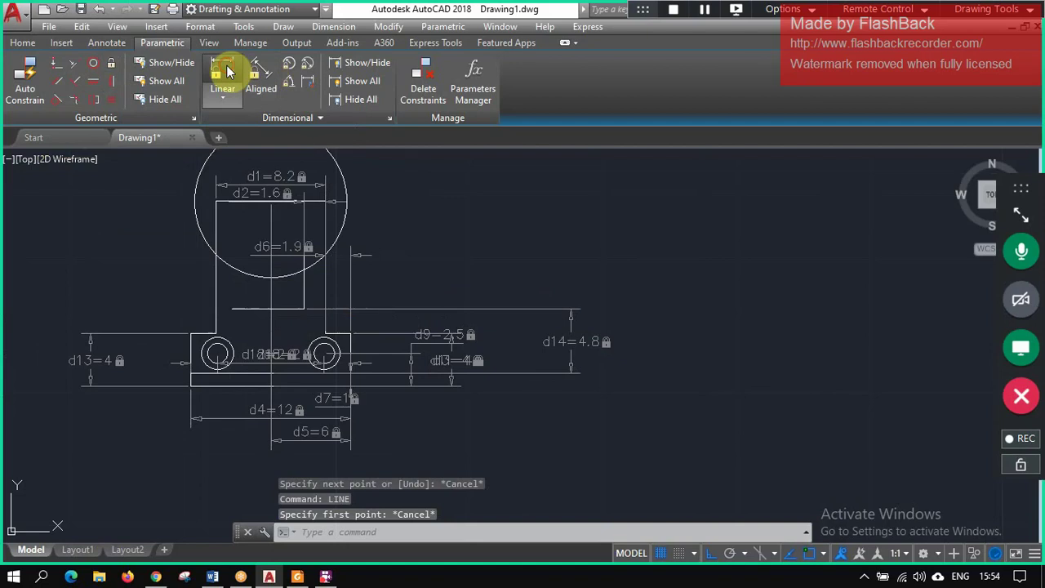
- Constrain the horizontal gap between two upright points to 1.6, placed inside the large circle
left_click(223, 72)
left_click(230, 310)
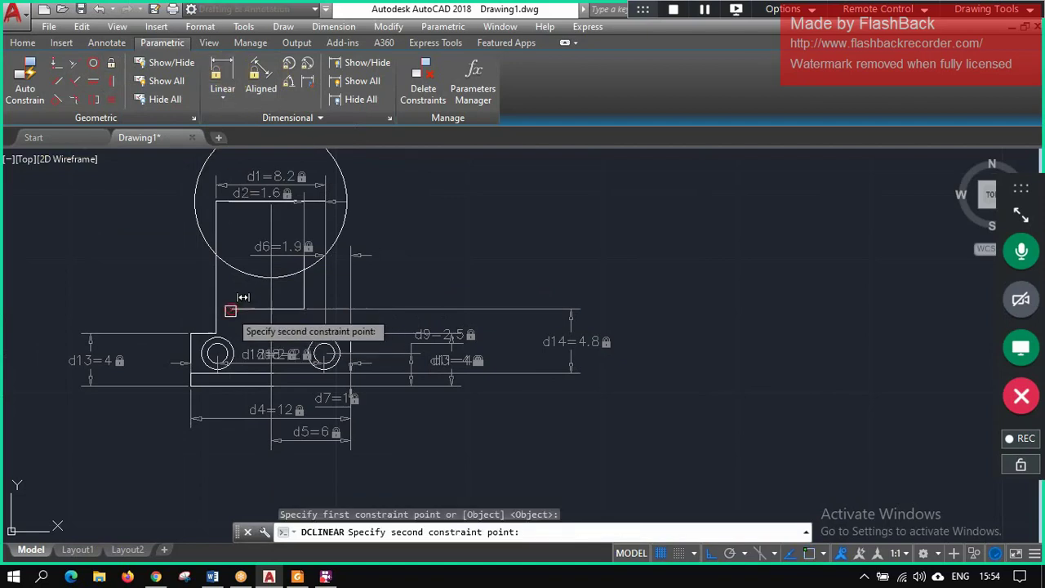
key("Escape")
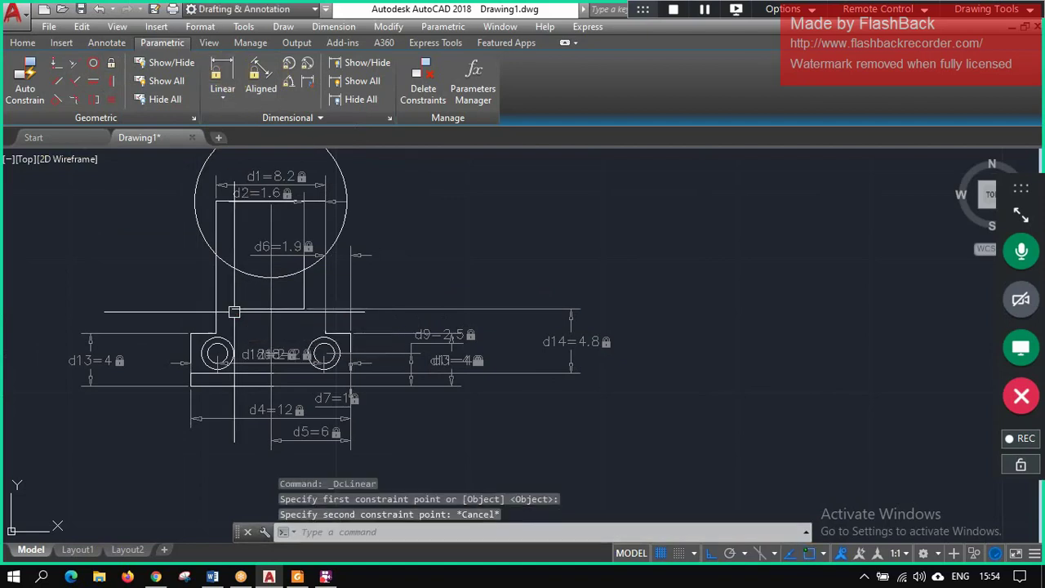
left_click(222, 72)
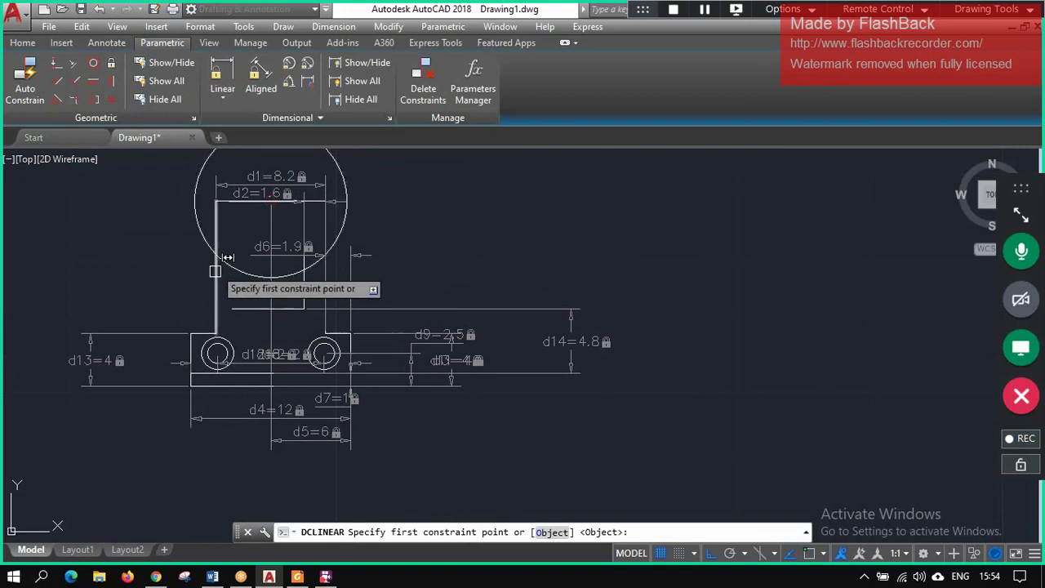
left_click(214, 276)
left_click(234, 310)
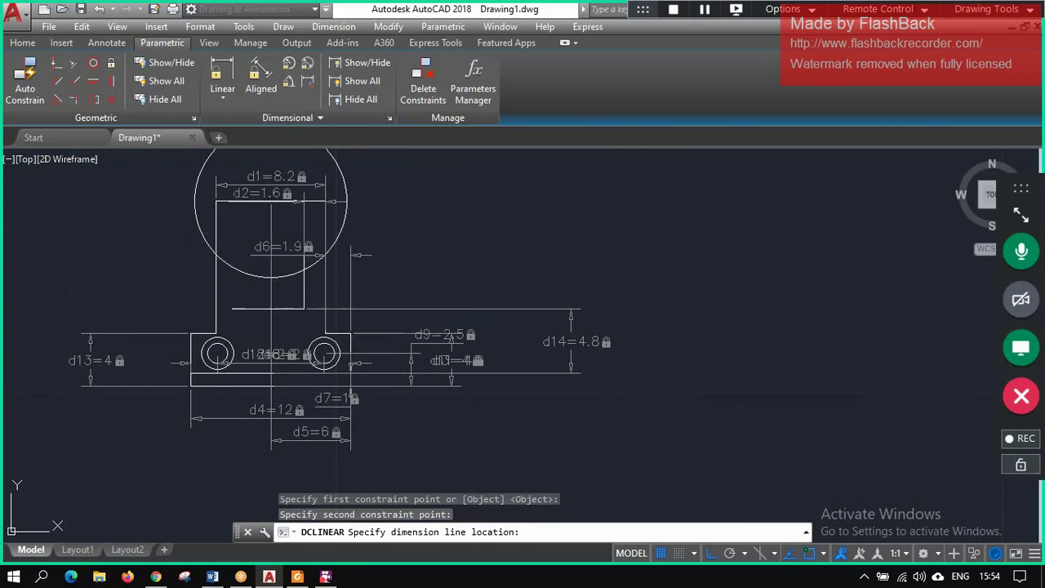
left_click(237, 235)
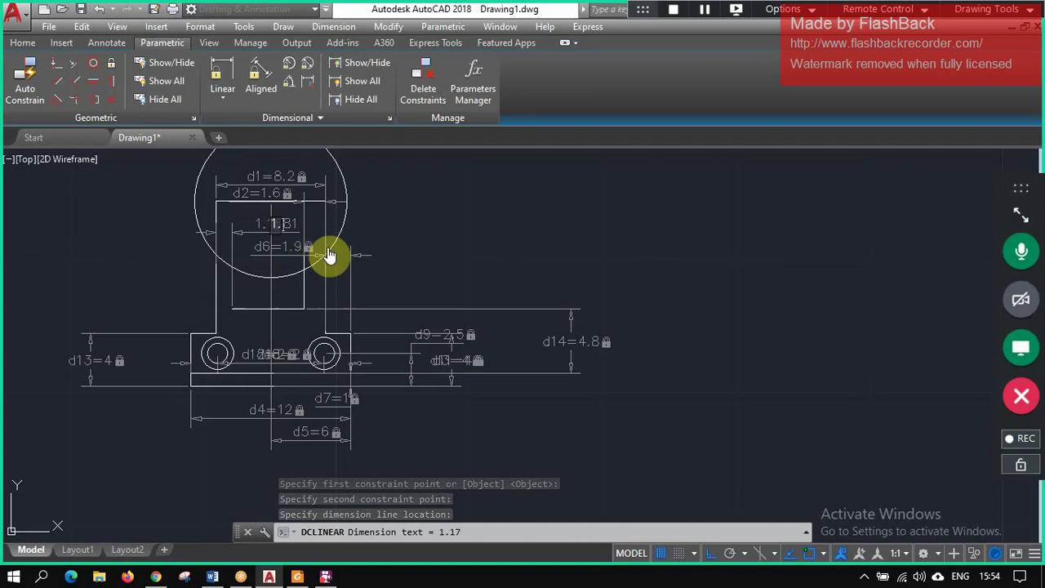
left_click(329, 256)
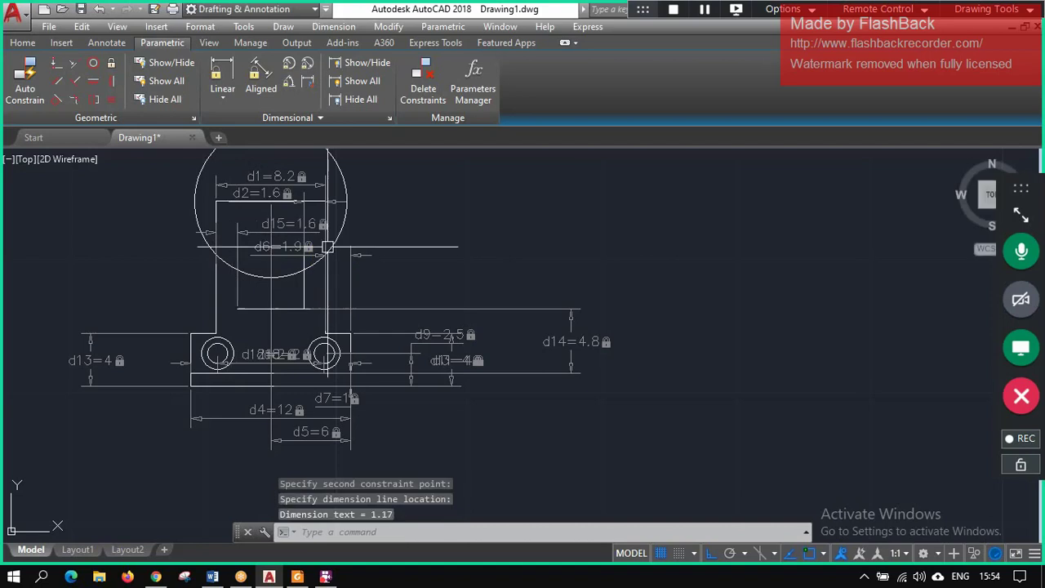
left_click(237, 234)
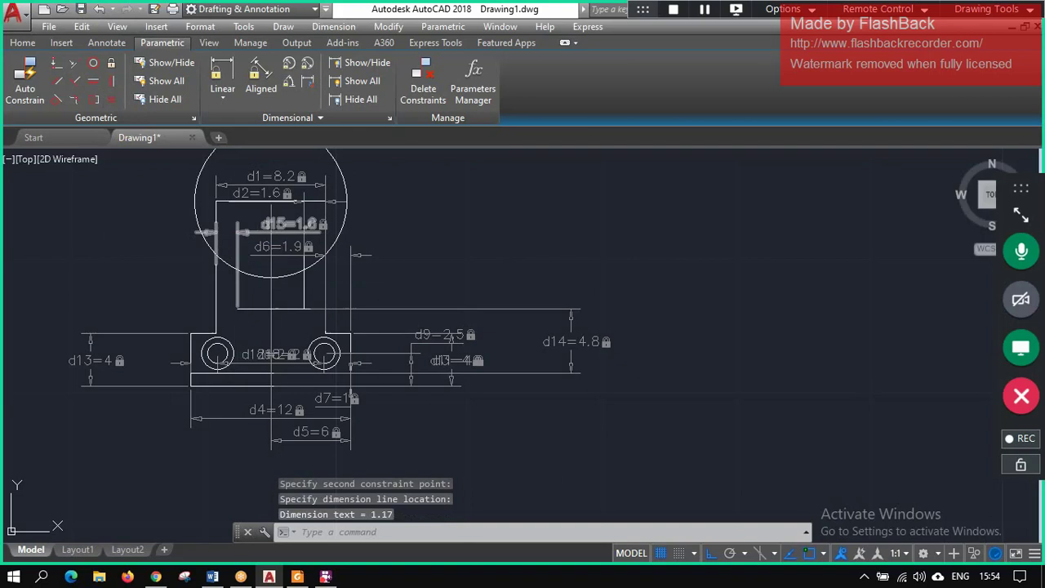
type("l")
key("Return")
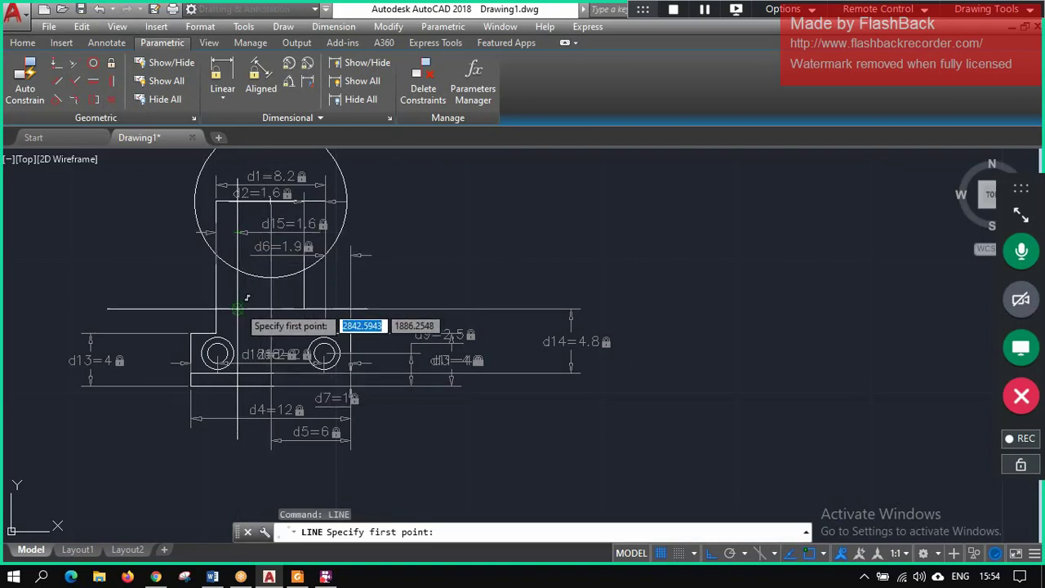
- Draw a vertical line from the upright's base up to a point inside the large circle
left_click(237, 308)
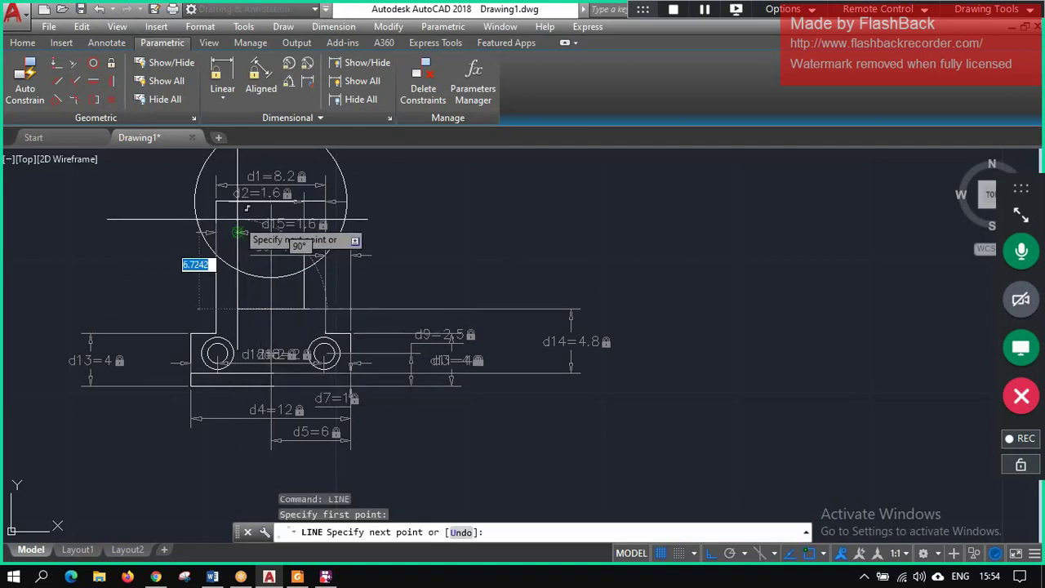
left_click(238, 233)
key("Return")
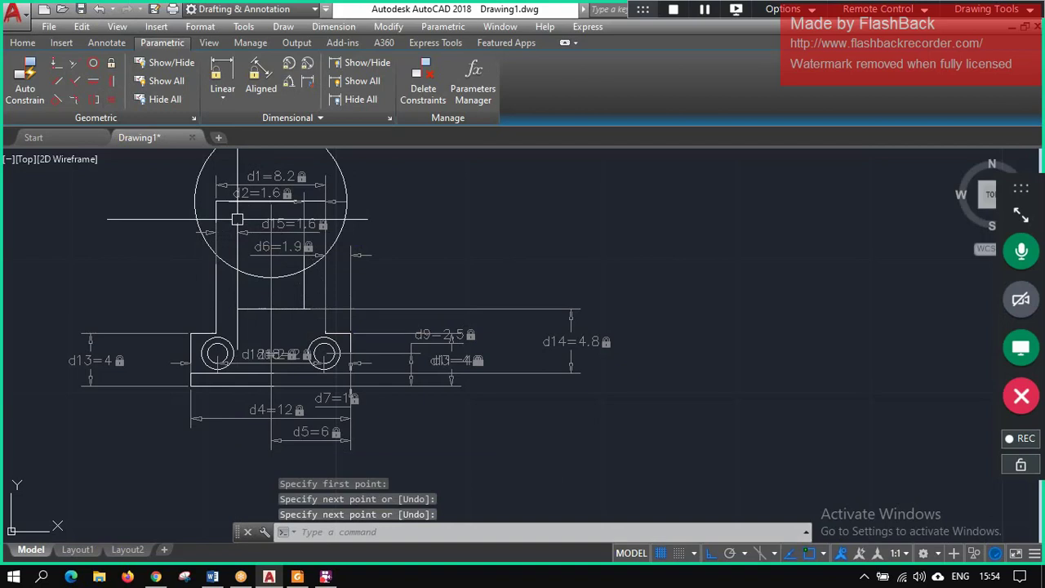
key("Escape")
scroll(475, 276, "down", 2)
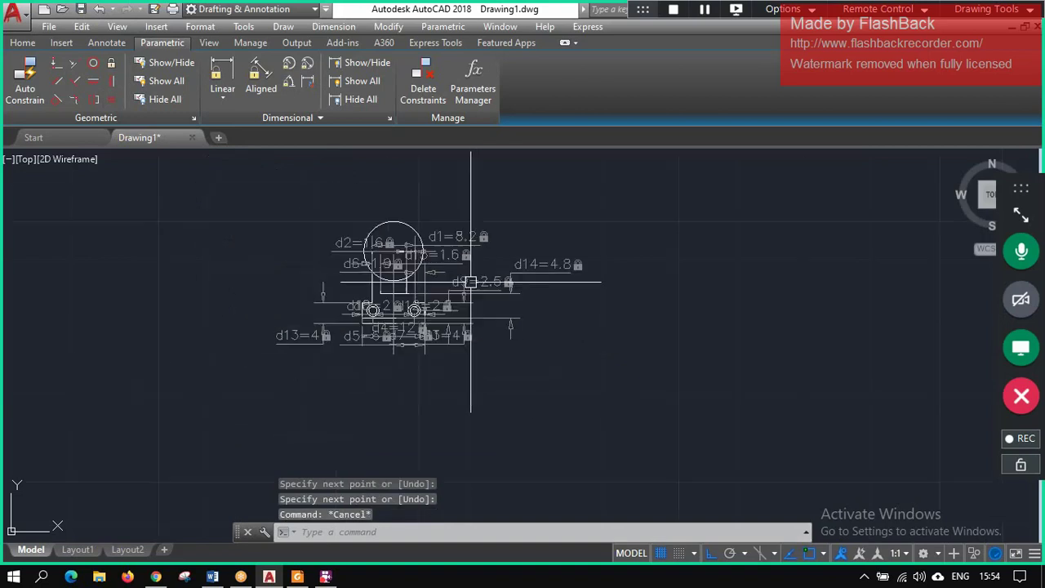
scroll(465, 274, "down", 1)
key("Escape")
scroll(478, 236, "up", 2)
key("Escape")
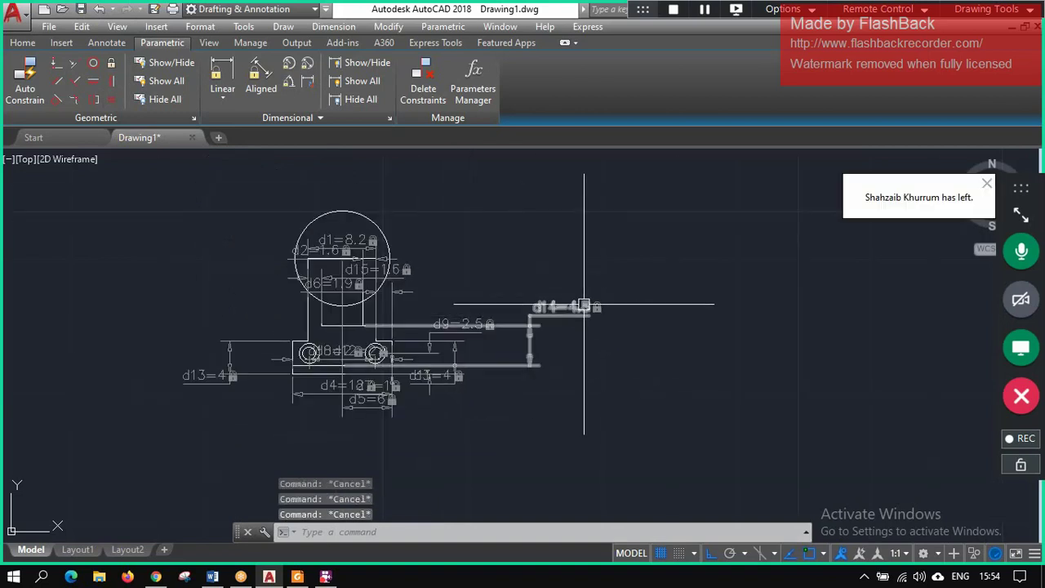
- Delete the d14, d1, d15, d6 and d2 dimensional constraints
left_click(582, 304)
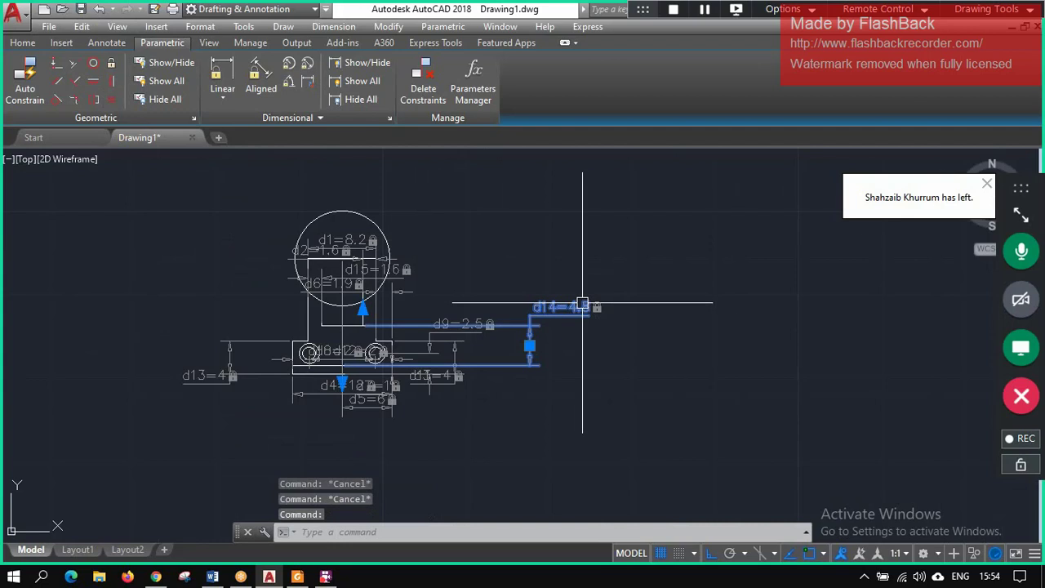
key("Delete")
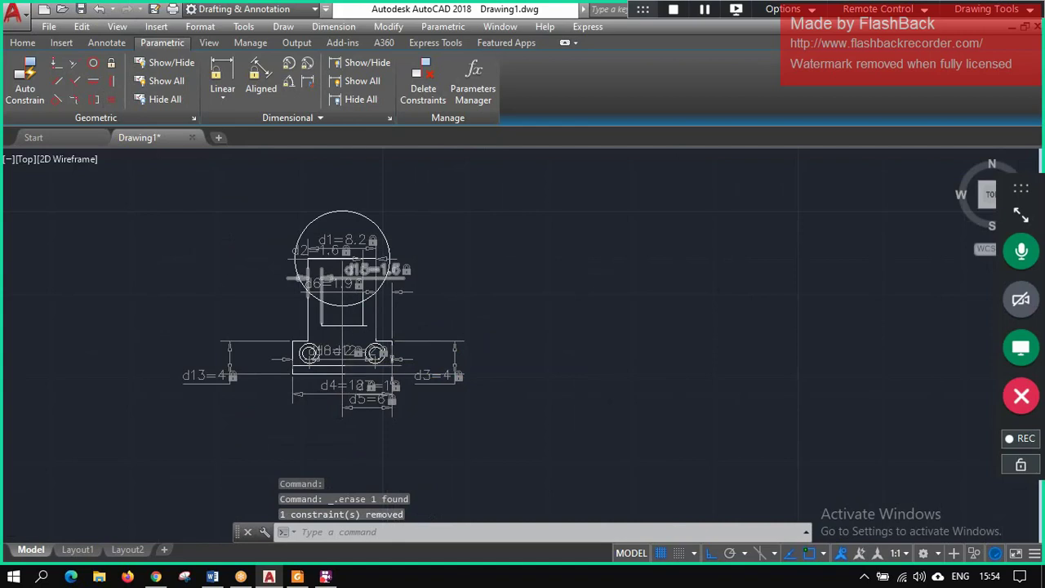
scroll(420, 263, "up", 5)
scroll(402, 255, "down", 3)
left_click(403, 255)
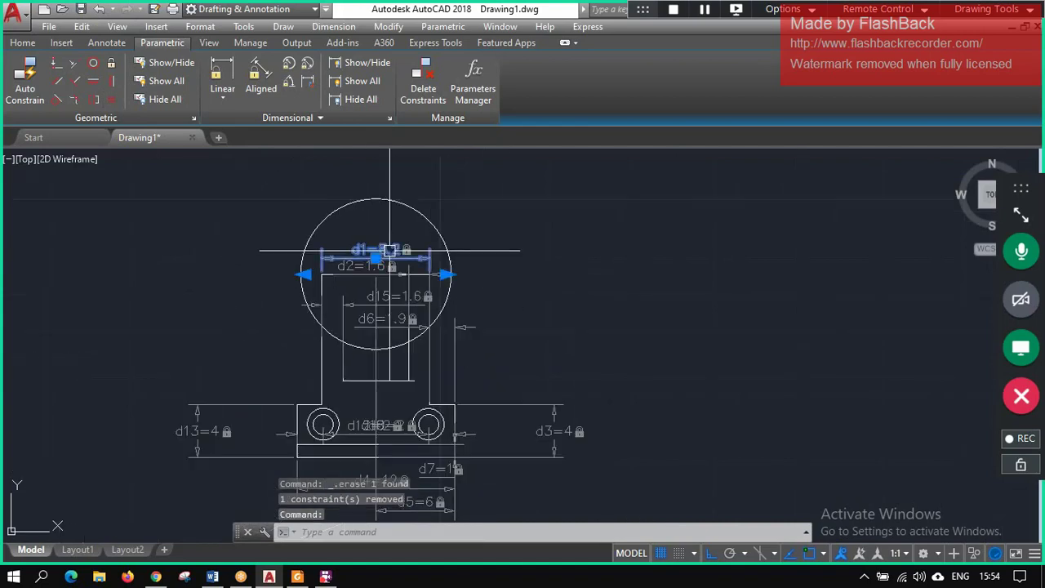
key("Delete")
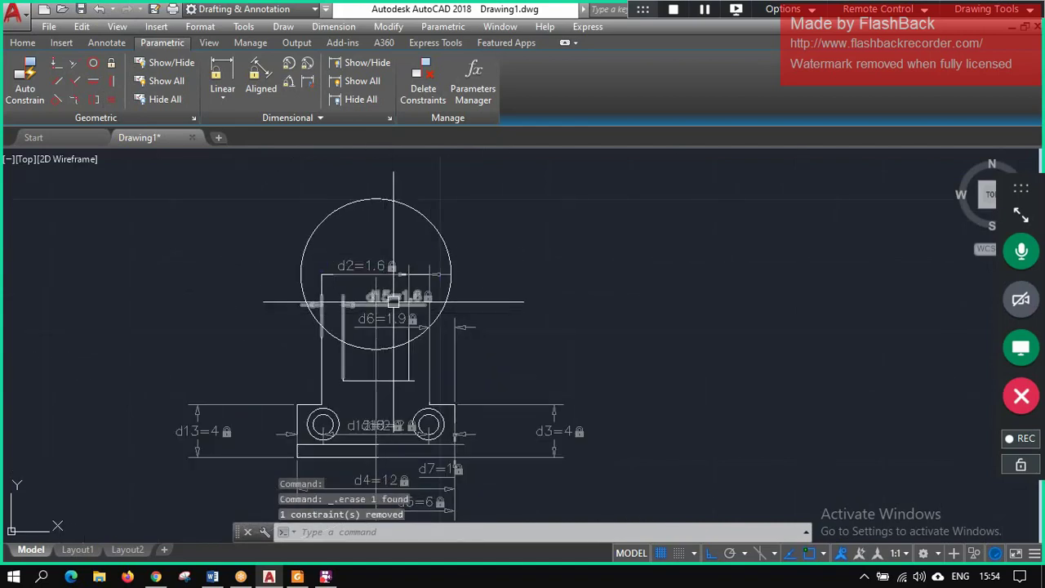
left_click(395, 295)
key("Delete")
left_click(394, 319)
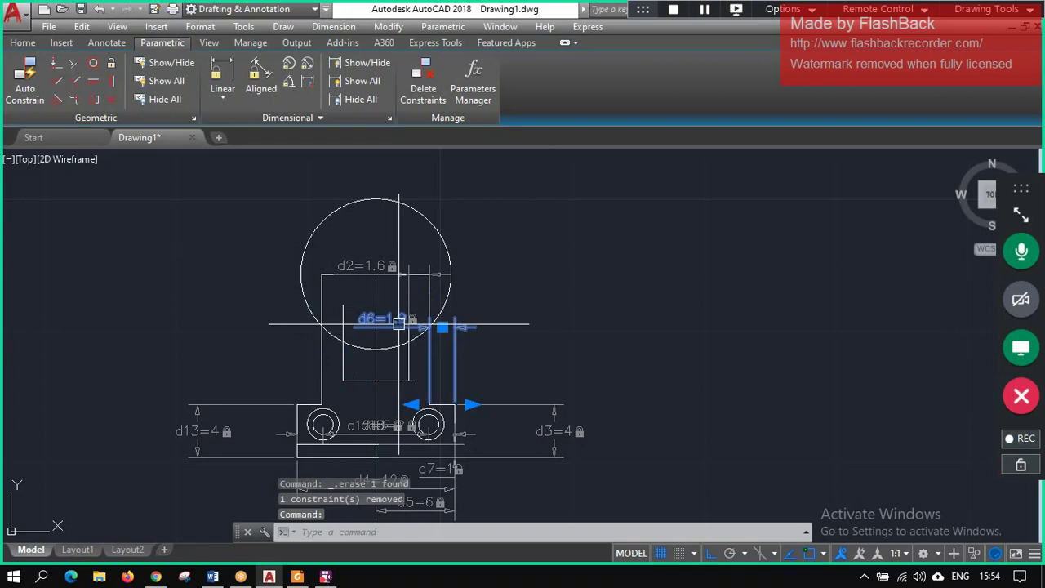
key("Delete")
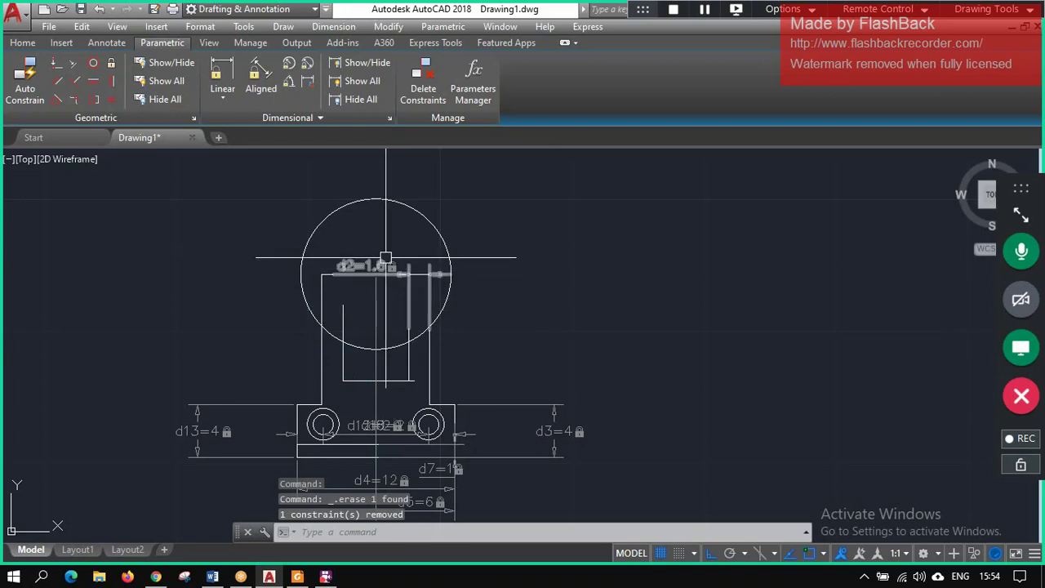
left_click(385, 257)
key("Delete")
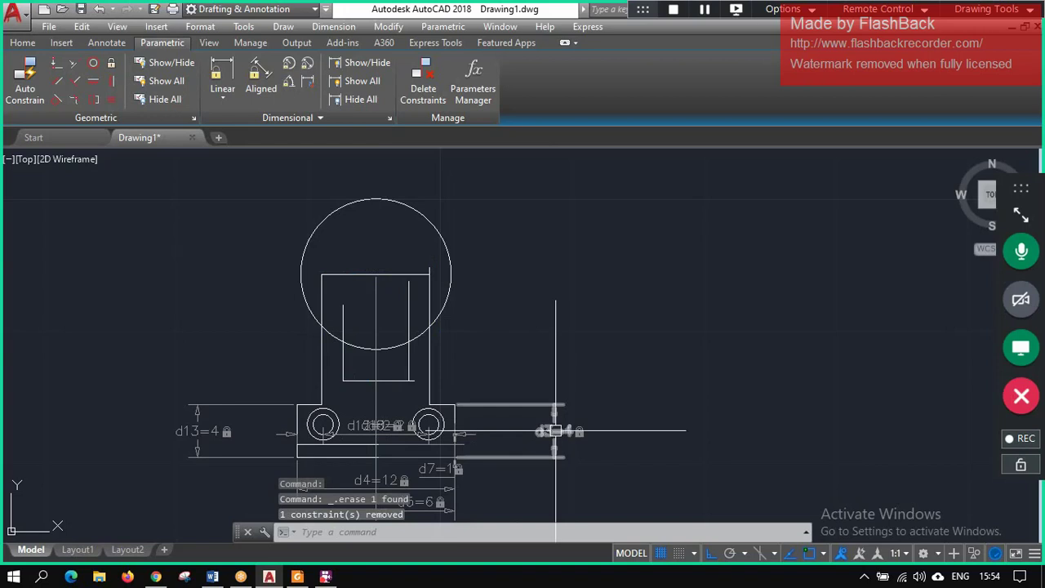
- Delete the remaining dimensional constraints, including d13, d5, d8 and d4
scroll(290, 426, "down", 6)
scroll(286, 430, "up", 6)
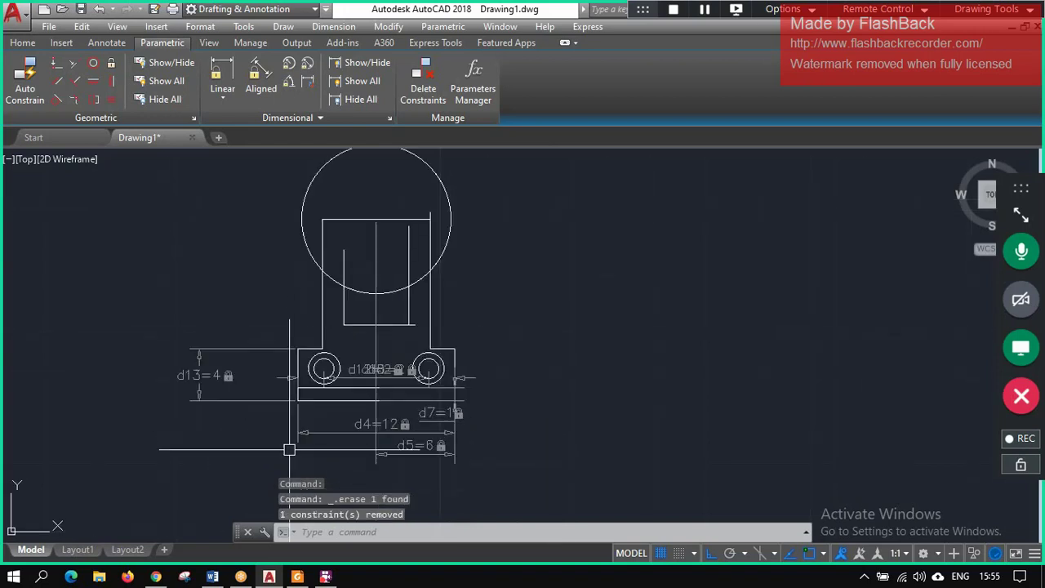
left_click(201, 375)
key("Delete")
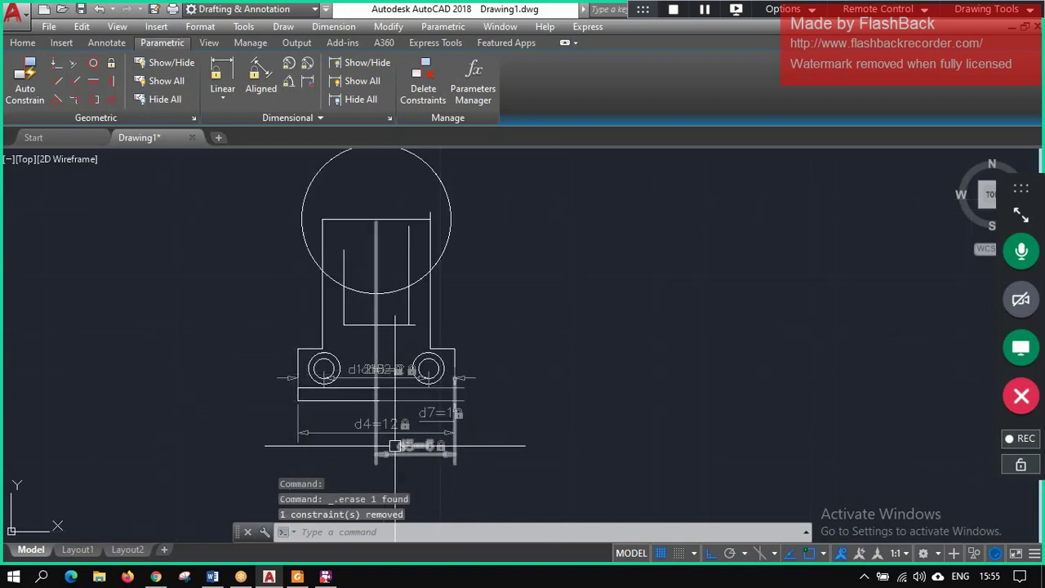
left_click(414, 444)
key("Delete")
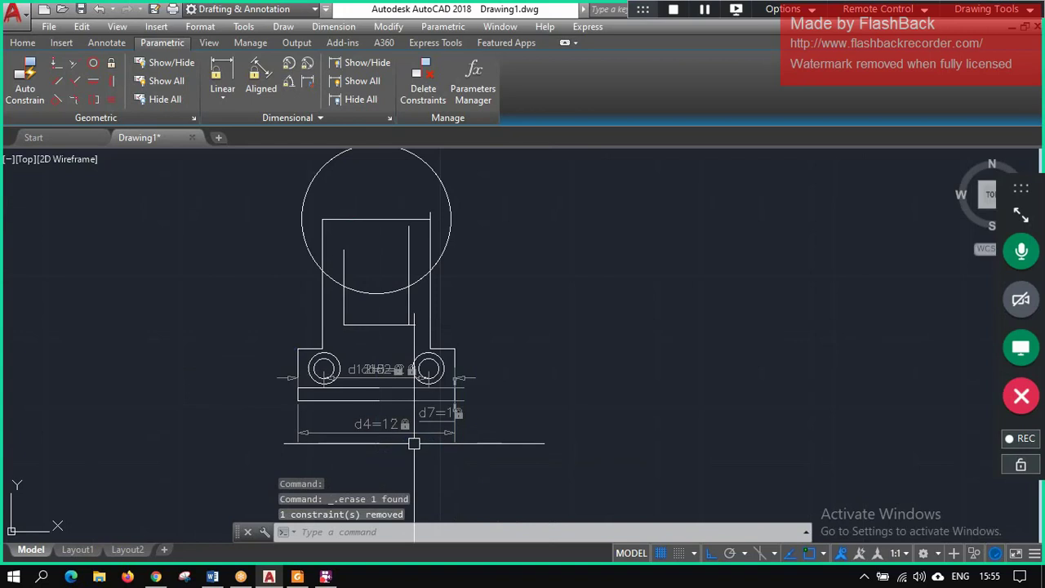
left_click(447, 412)
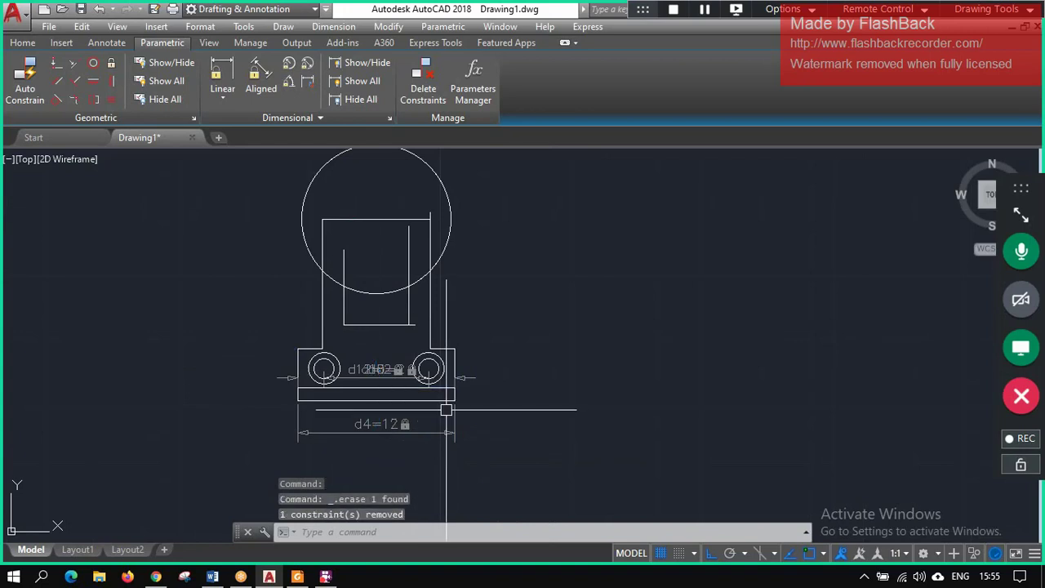
left_click(386, 372)
key("Delete")
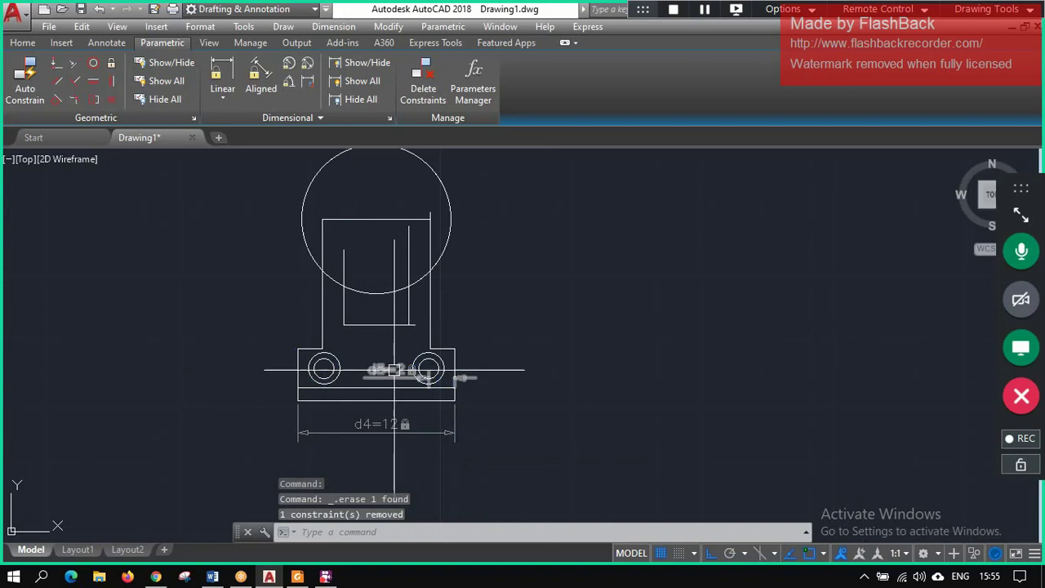
left_click(395, 369)
key("Delete")
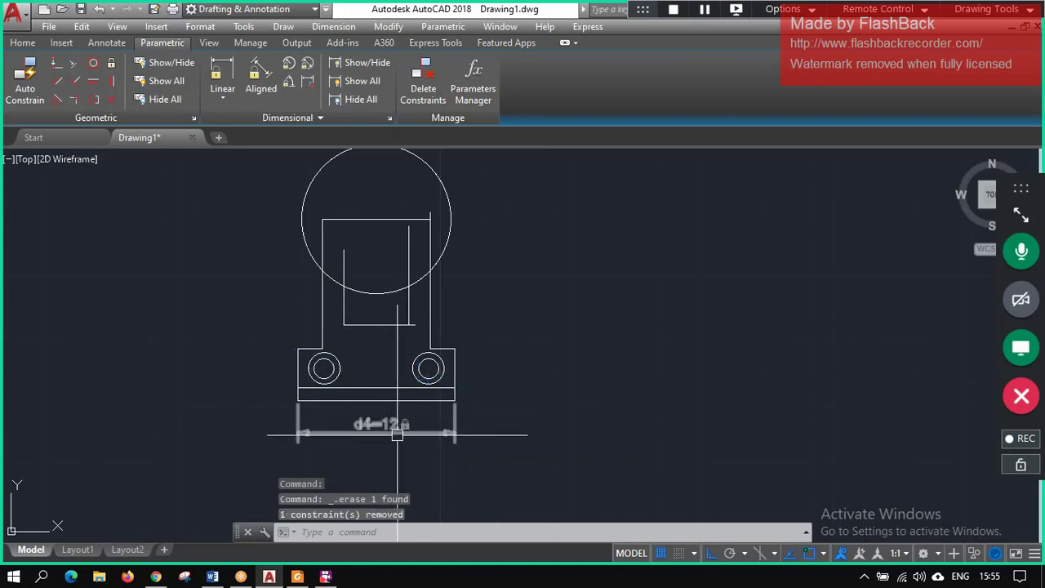
left_click(402, 426)
key("Delete")
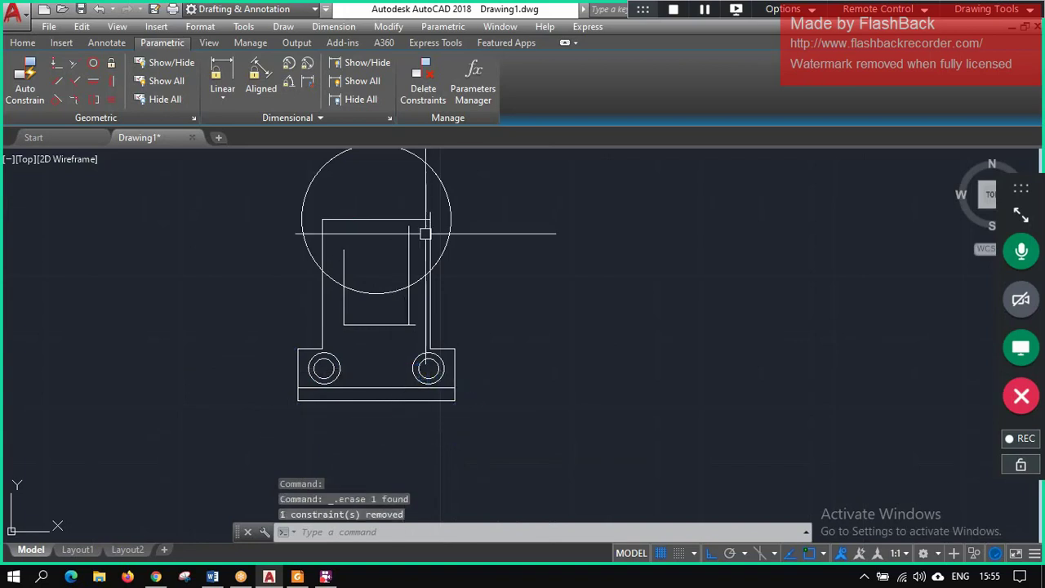
- Trim the inner rectangle's two segments inside the large circle, using the circle as cutting edge
scroll(407, 179, "up", 2)
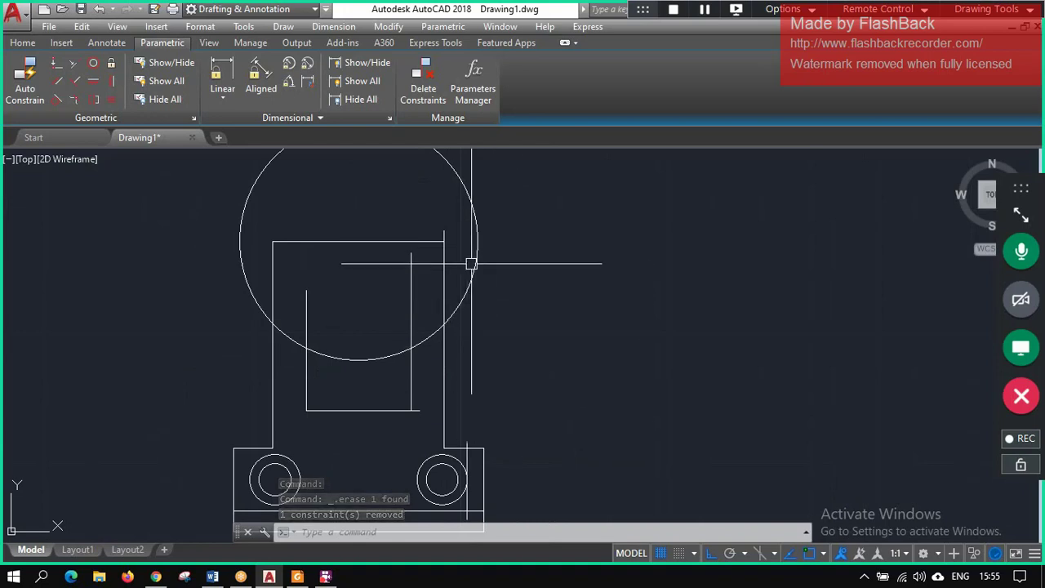
type("t")
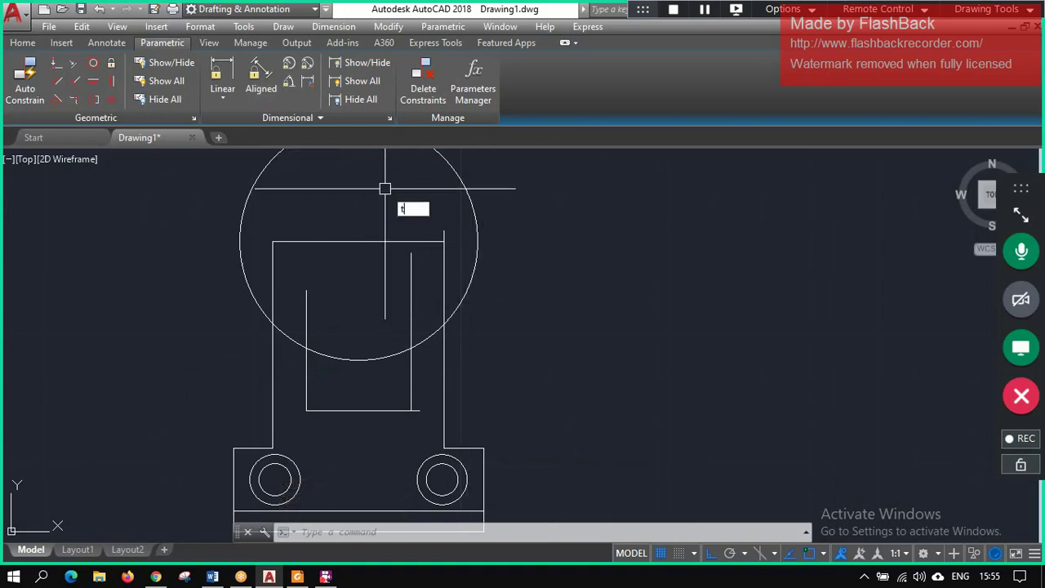
type("m")
key("Return")
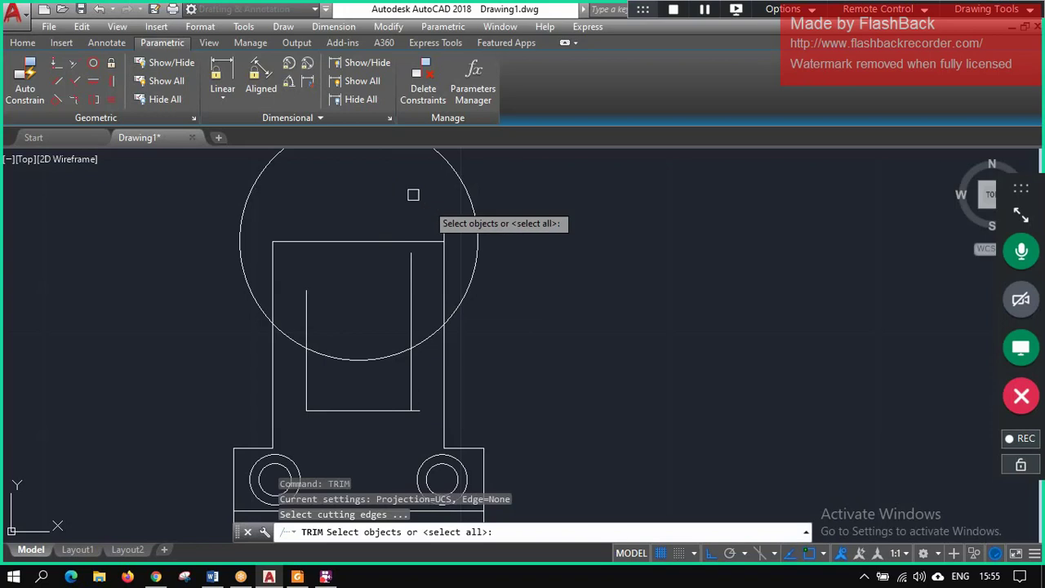
left_click(482, 245)
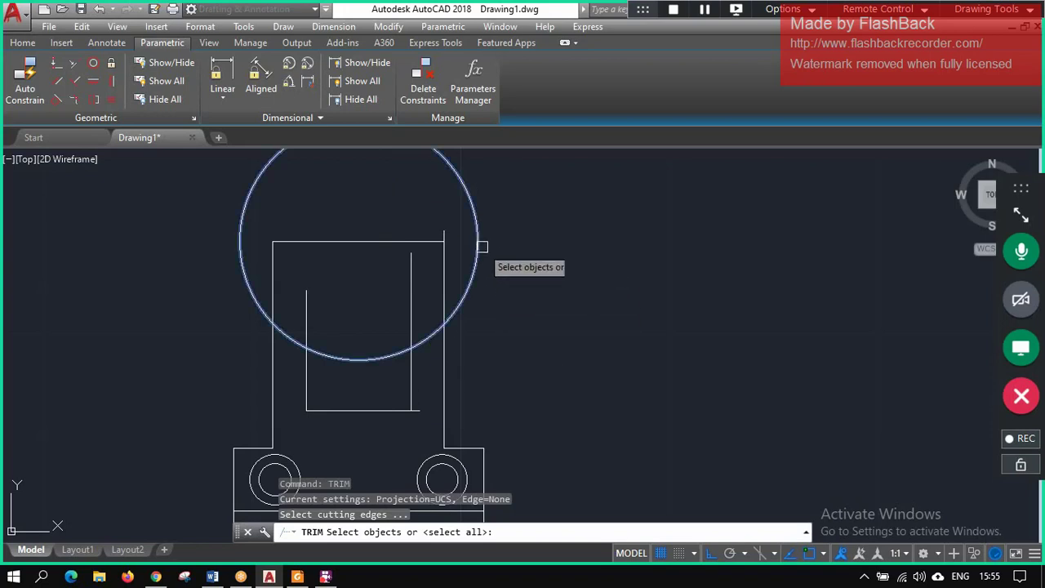
key("Return")
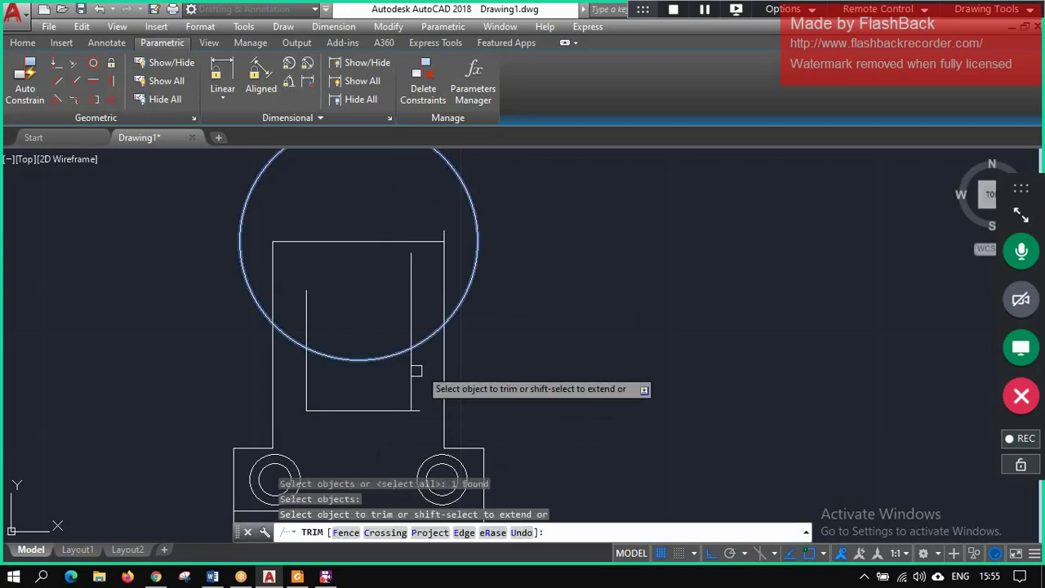
left_click(412, 292)
left_click(308, 319)
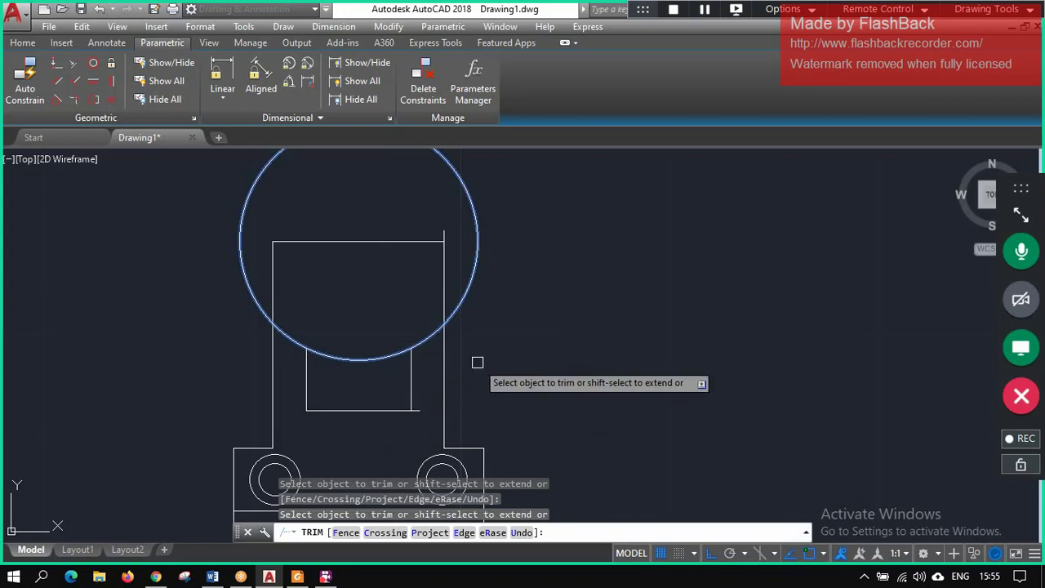
key("Return")
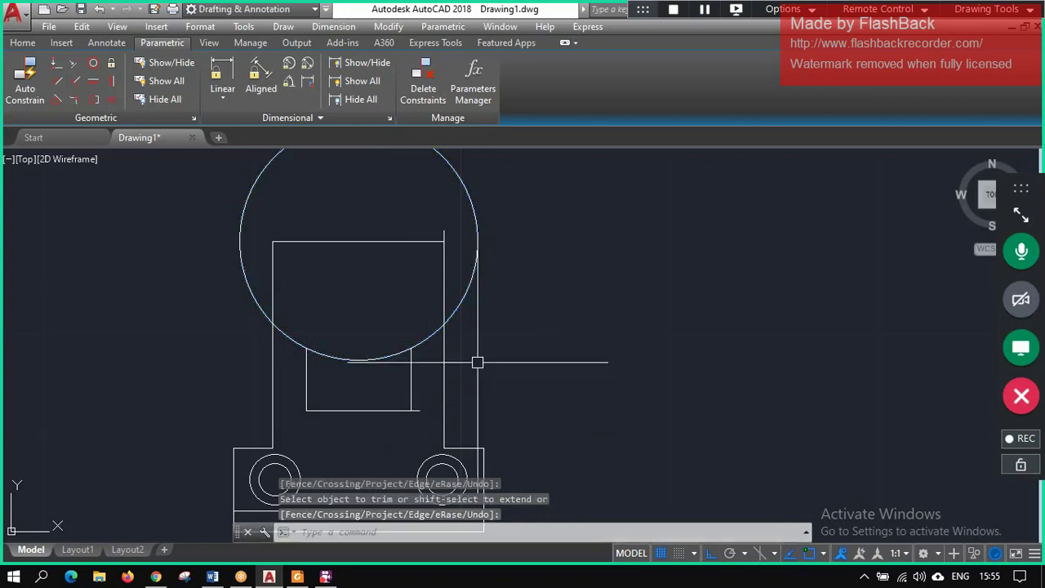
- Trim the small box's bottom line where it overhangs the right corner
left_click(394, 410)
key("Escape")
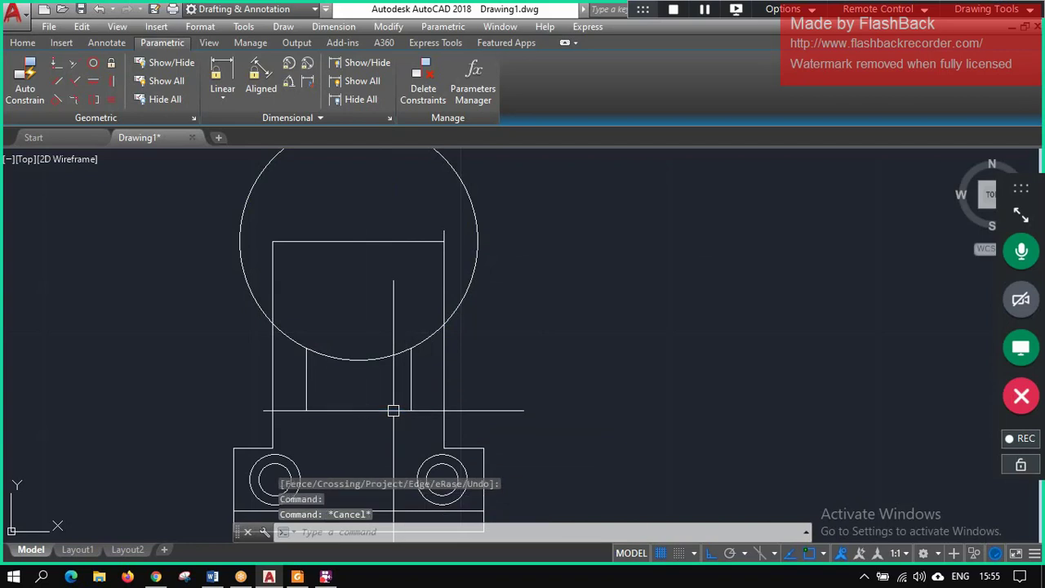
type("tr")
key("Return")
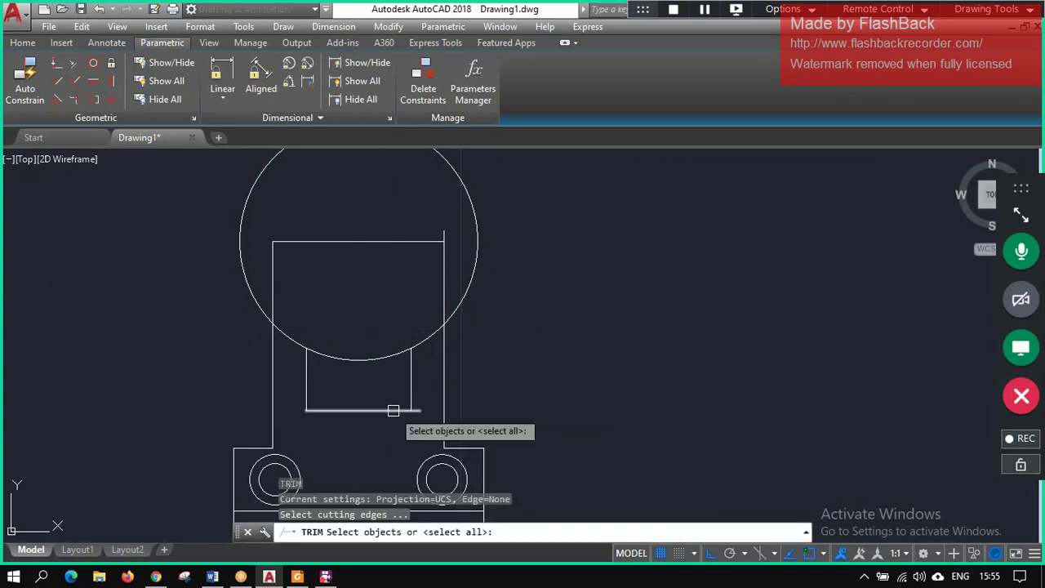
left_click(393, 410)
left_click(412, 382)
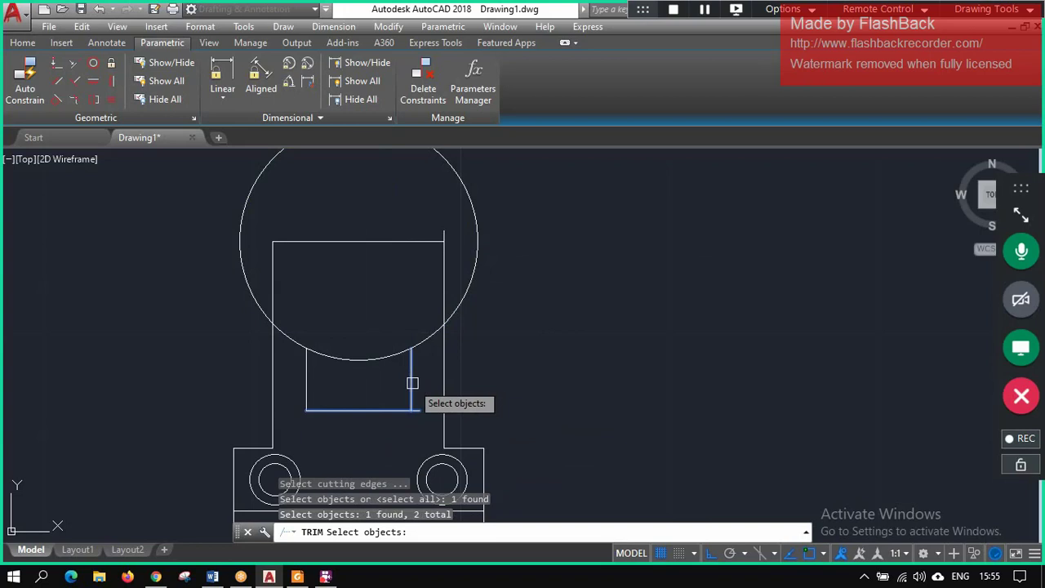
key("Return")
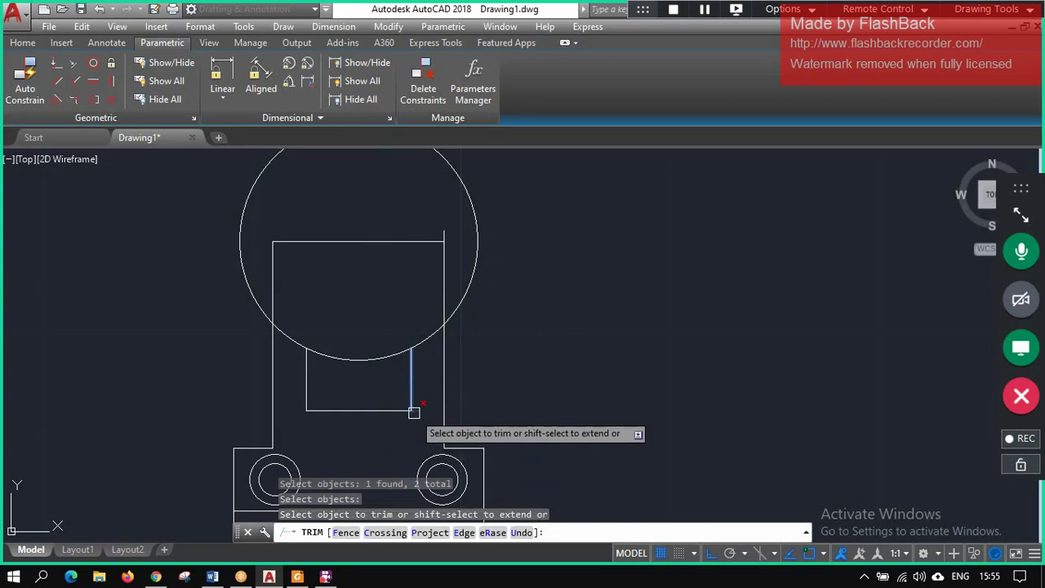
left_click(414, 413)
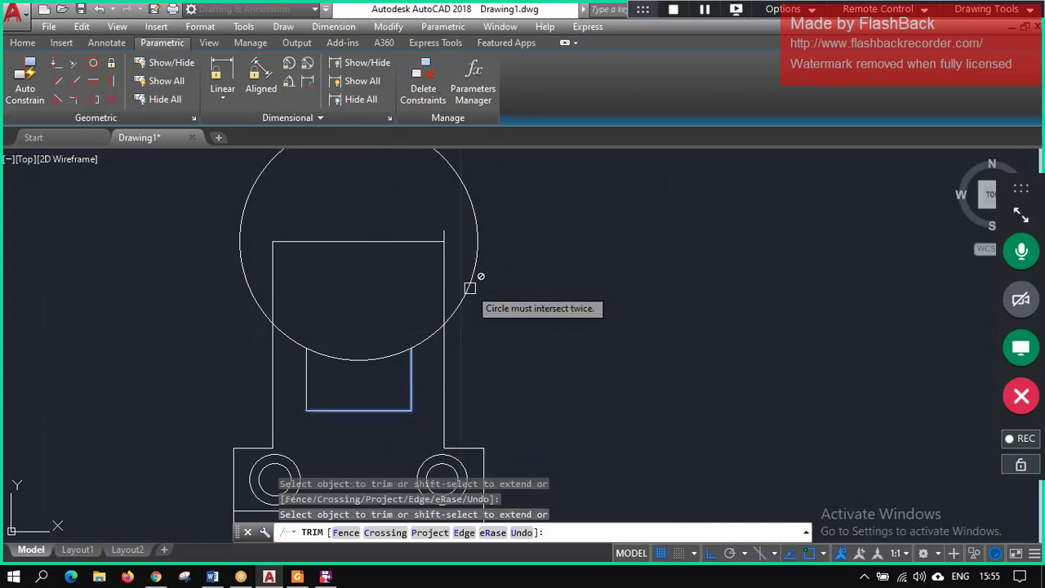
key("Escape")
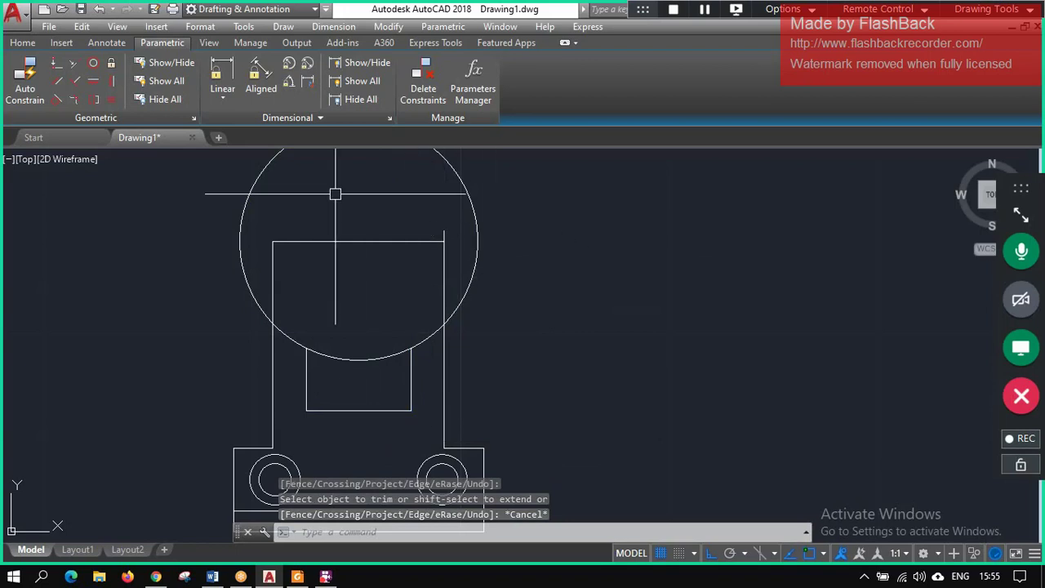
- Draw a radius 4.1 circle concentric with the large circle
key("Escape")
type("c")
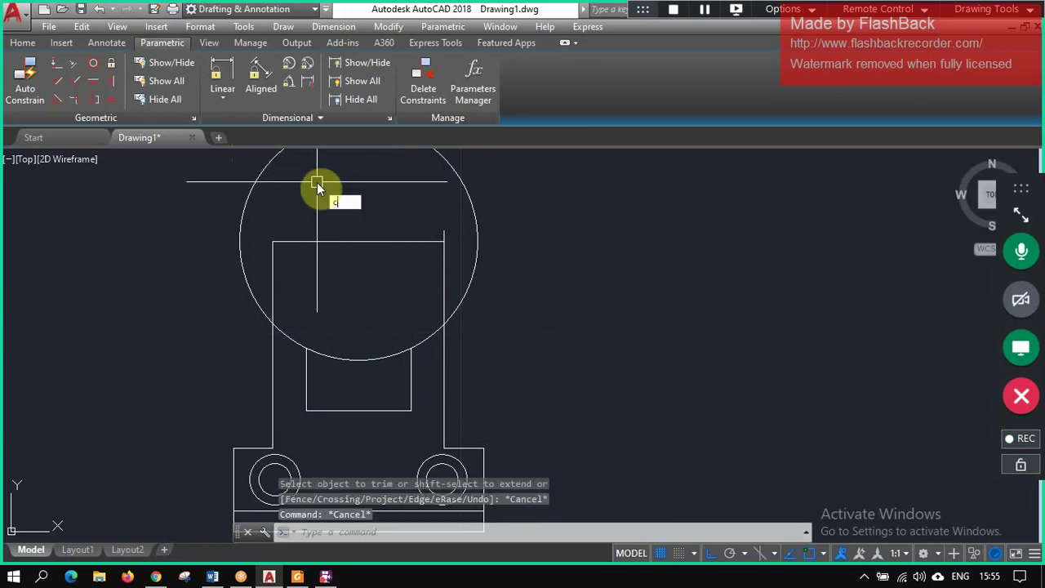
type("ric")
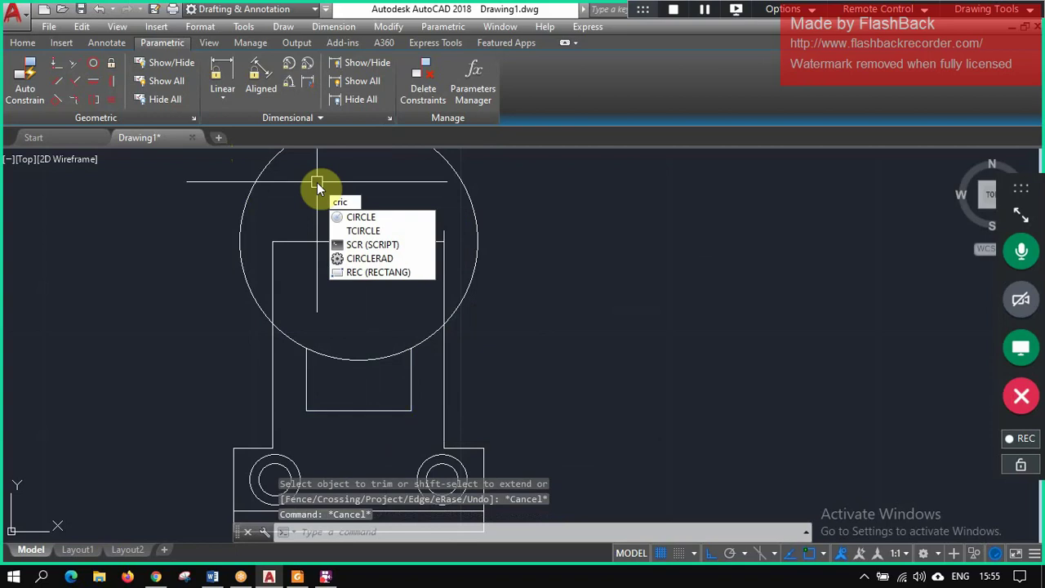
key("Return")
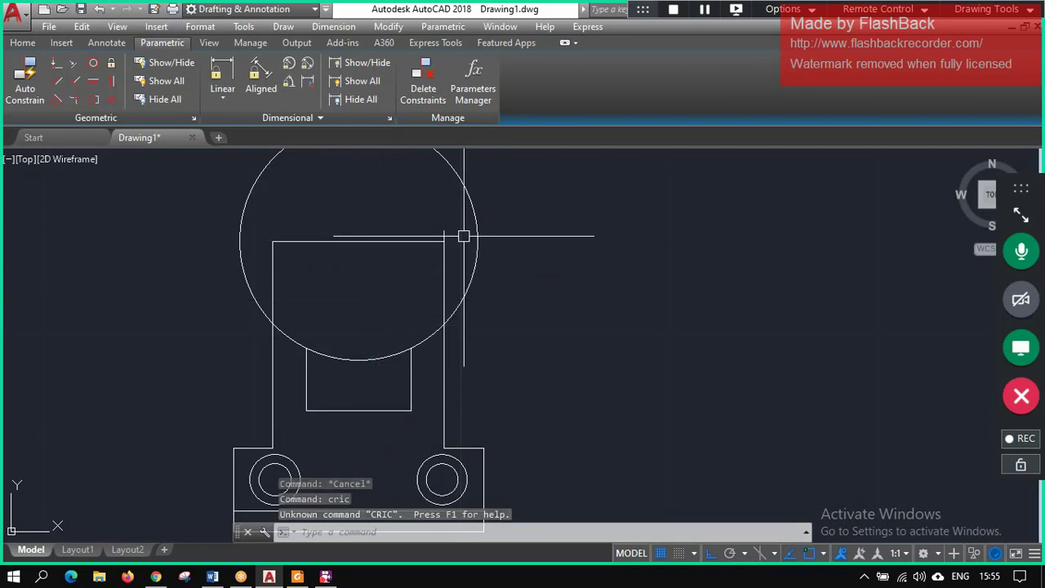
key("Escape")
type("ci")
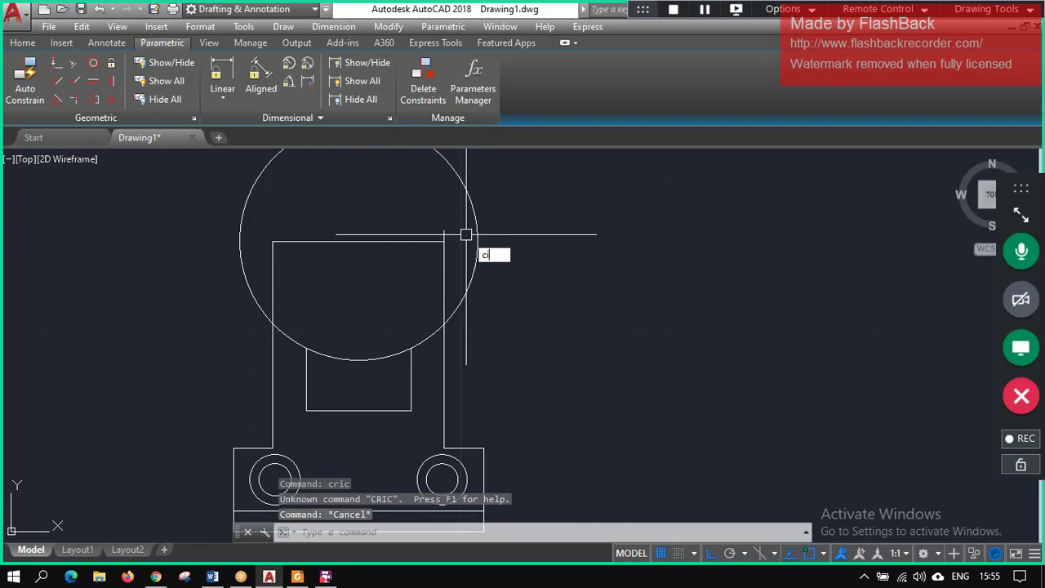
key("Return")
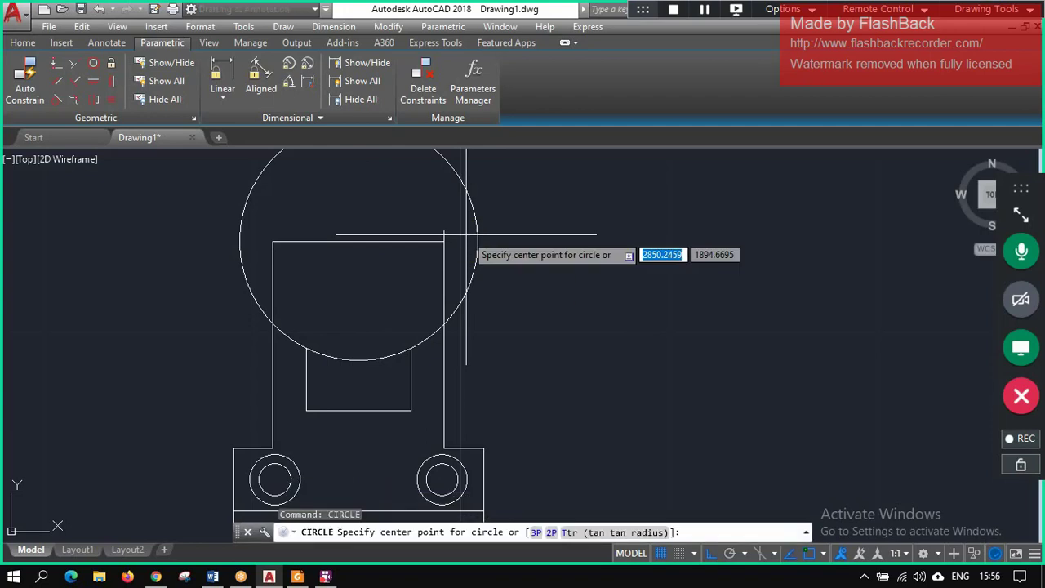
left_click(359, 243)
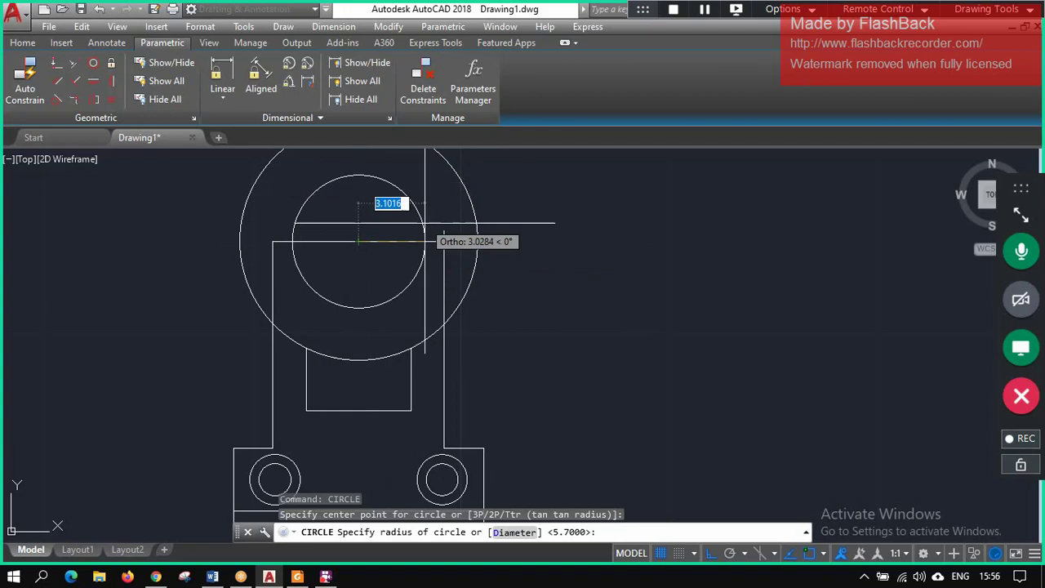
type("4.1")
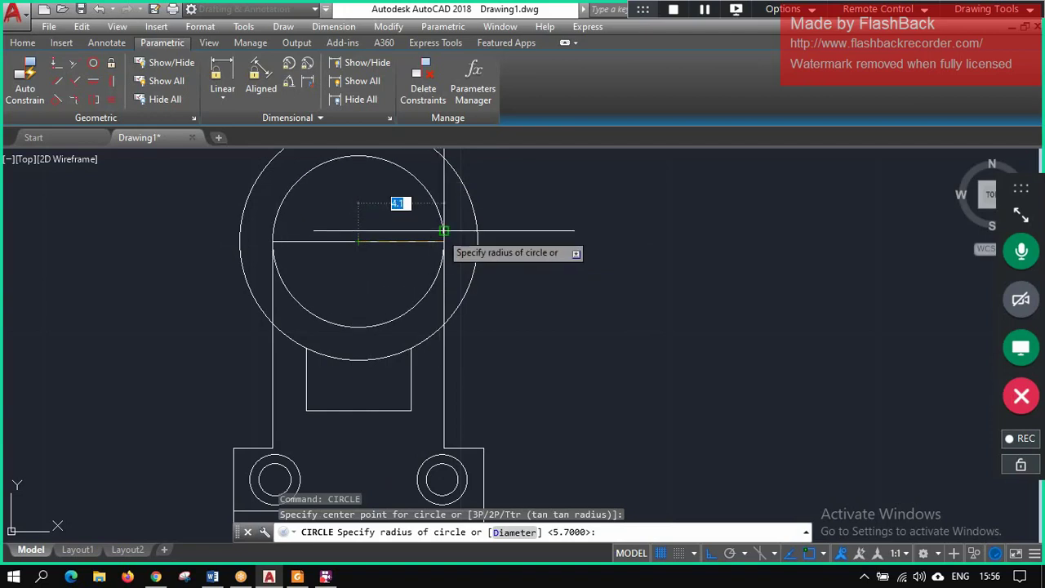
key("Return")
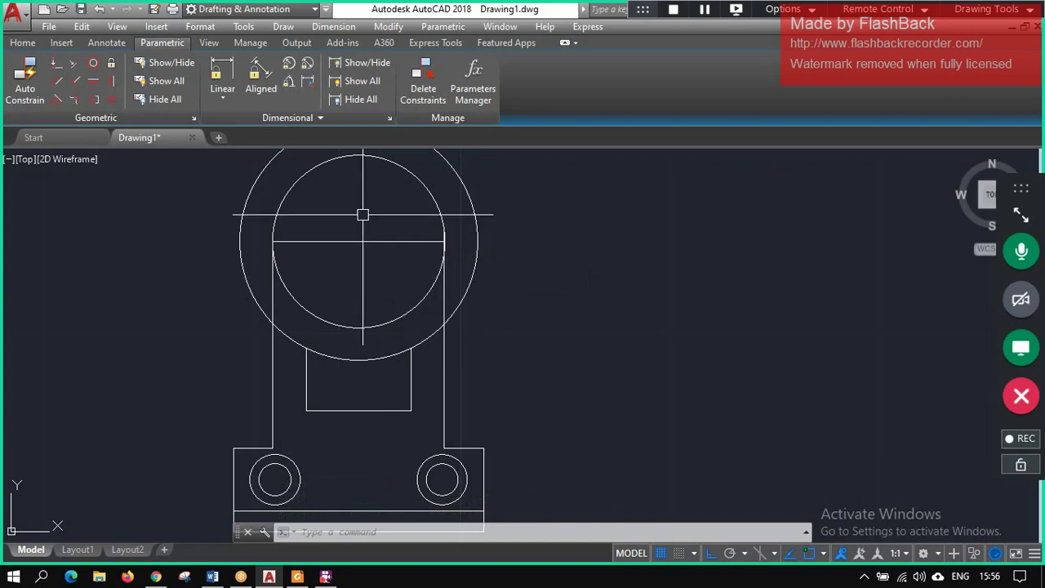
- Start the CIRCLE command again for another circle
left_click(364, 219)
type("cricle")
left_click(363, 219)
key("Return")
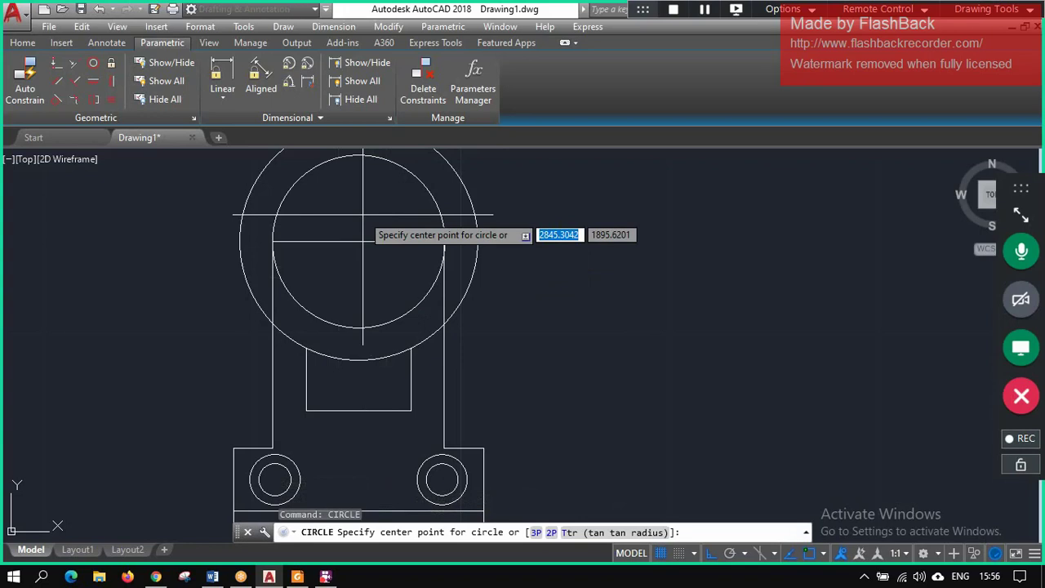
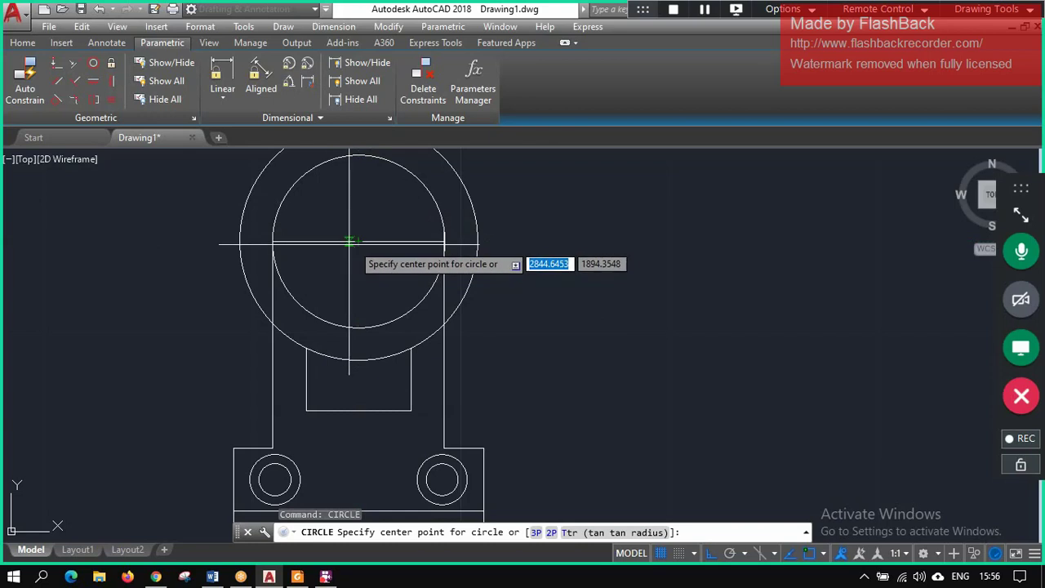
- Draw concentric circles of radius 2.4 and 1.8 on the existing upper centre point
left_click(358, 241)
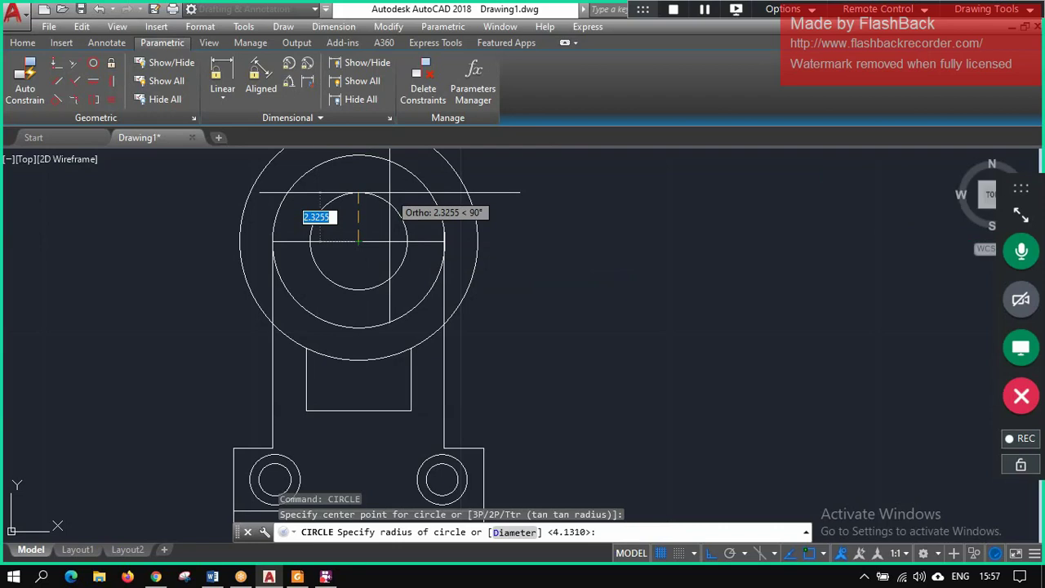
type("2.4")
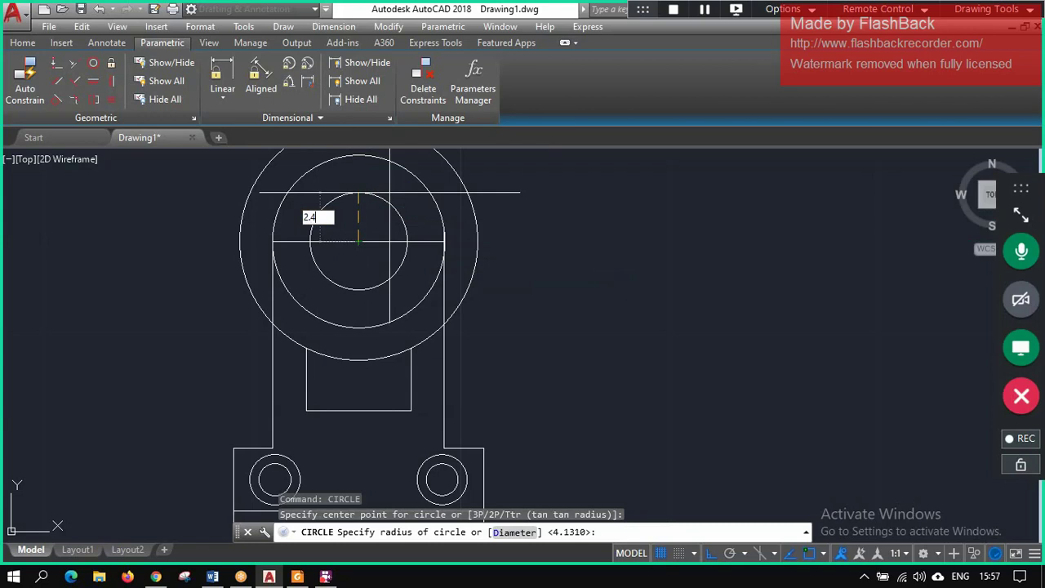
key("Return")
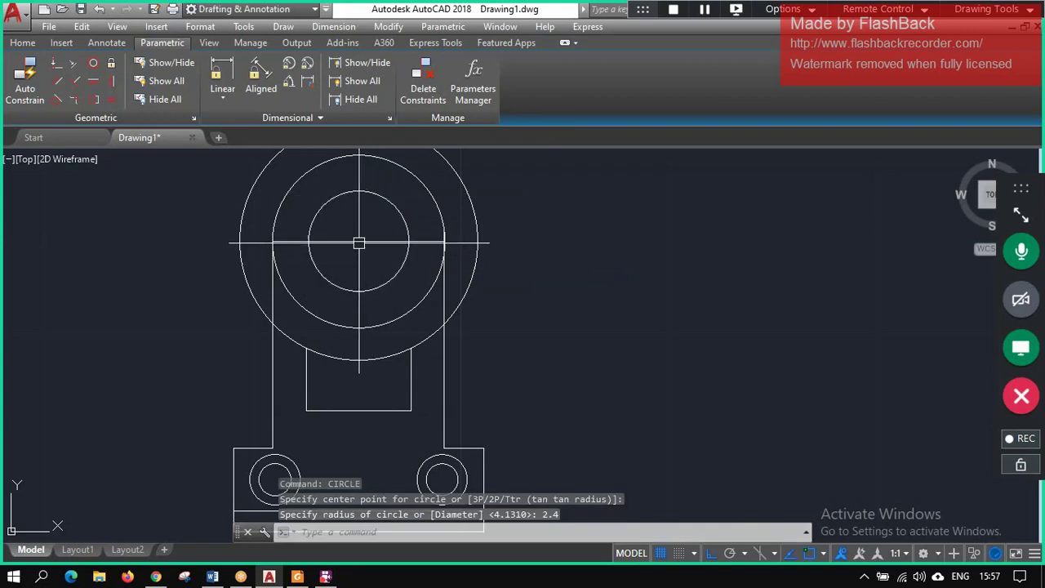
key("Return")
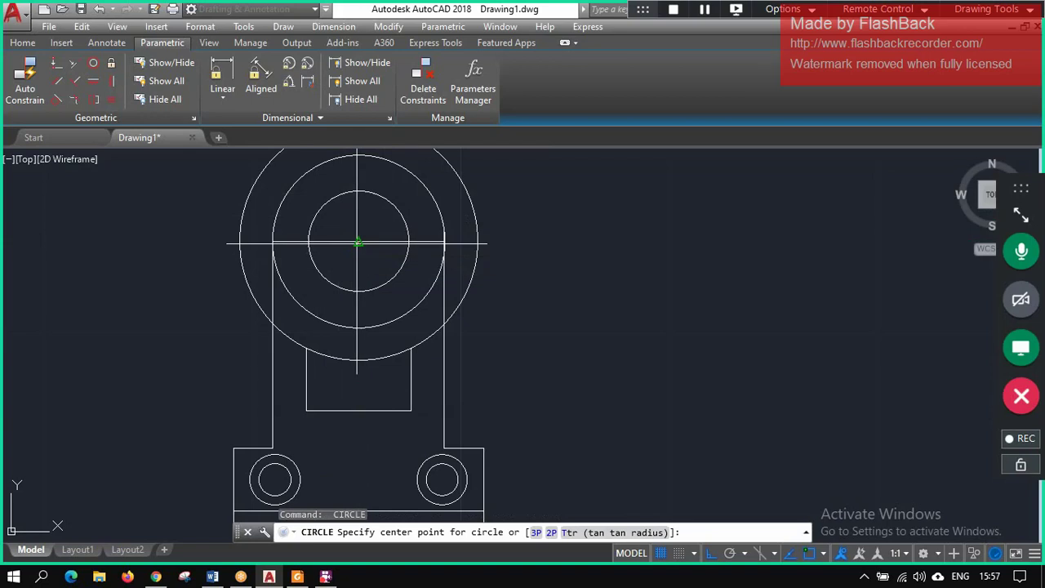
left_click(357, 240)
type("1")
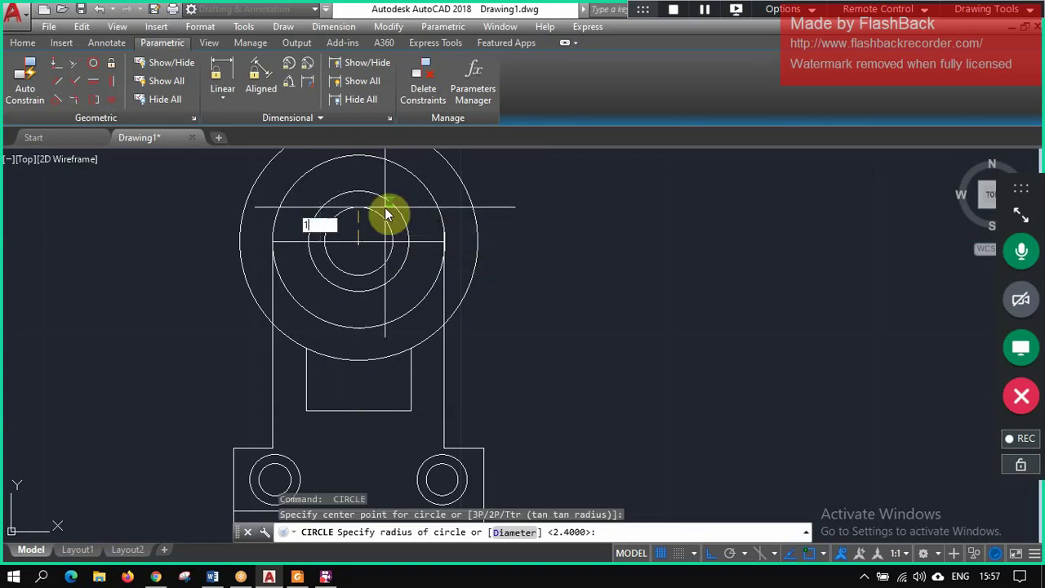
type(".8")
key("Return")
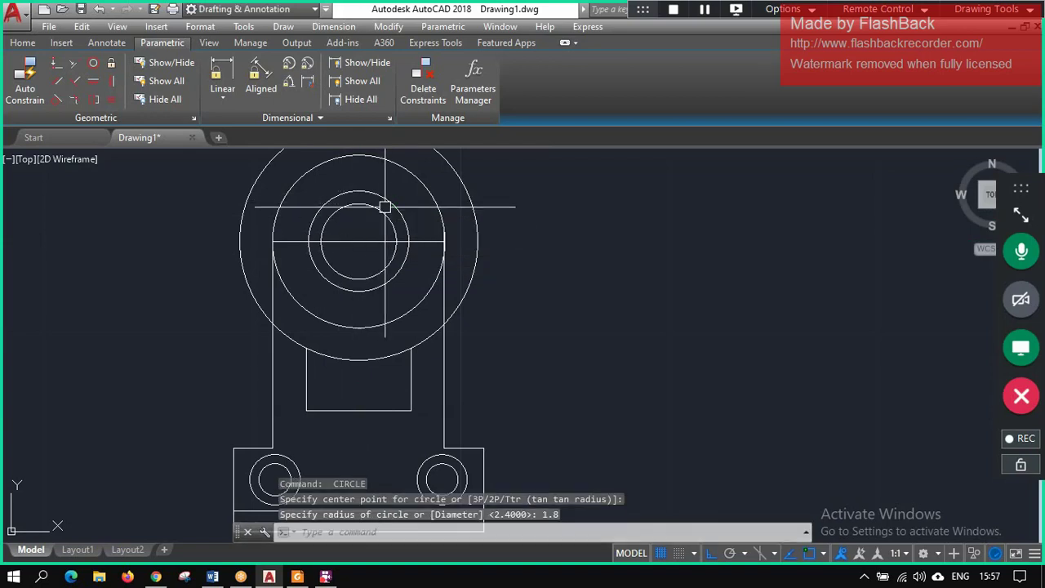
- Erase the horizontal centre line running through the circles
right_click(395, 219)
key("Escape")
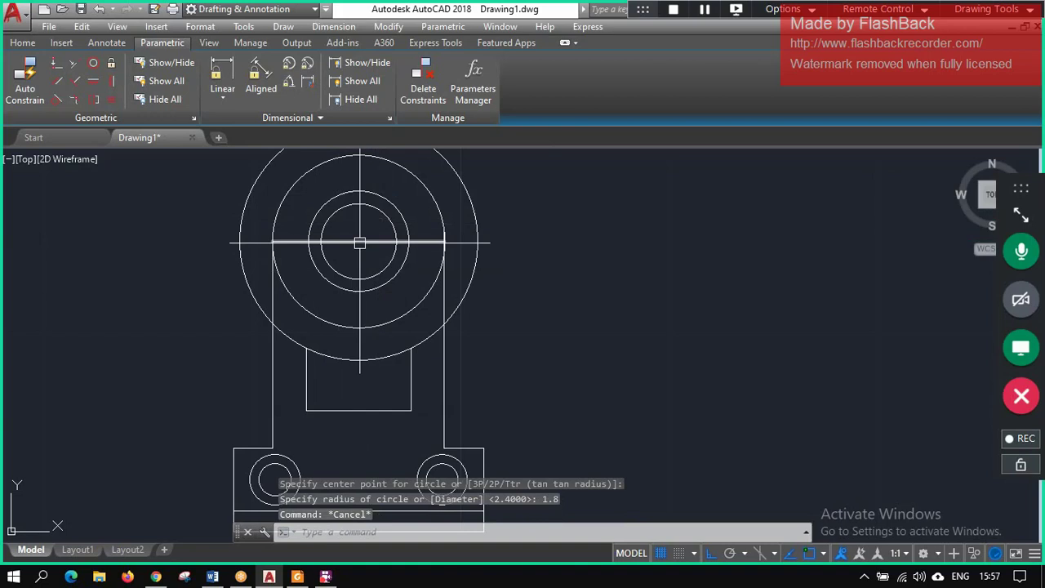
left_click(357, 242)
key("Delete")
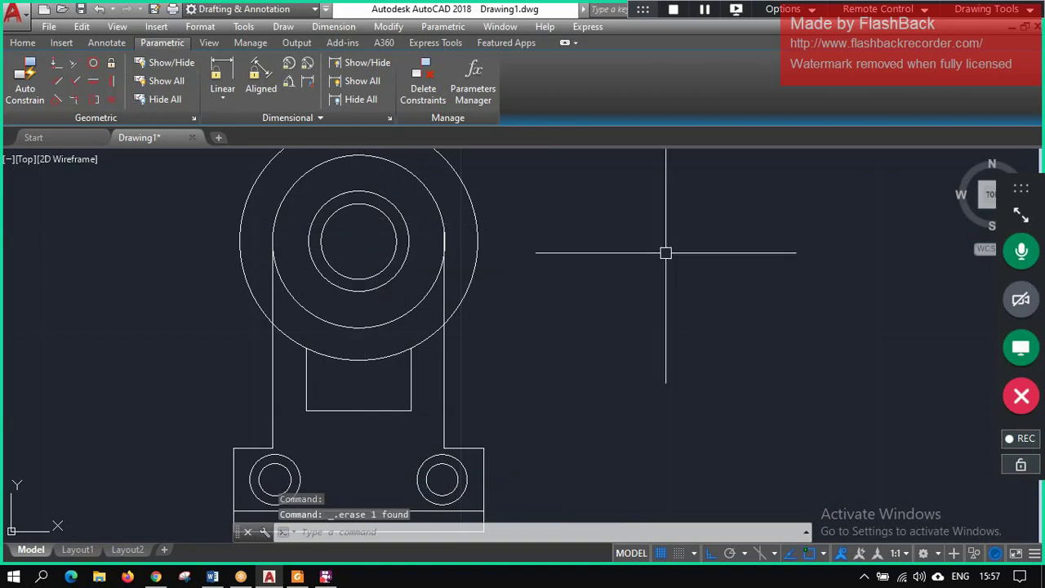
- Trim away the big circle's upper arc, using the circle and both vertical lines as cutting edges
type("tr")
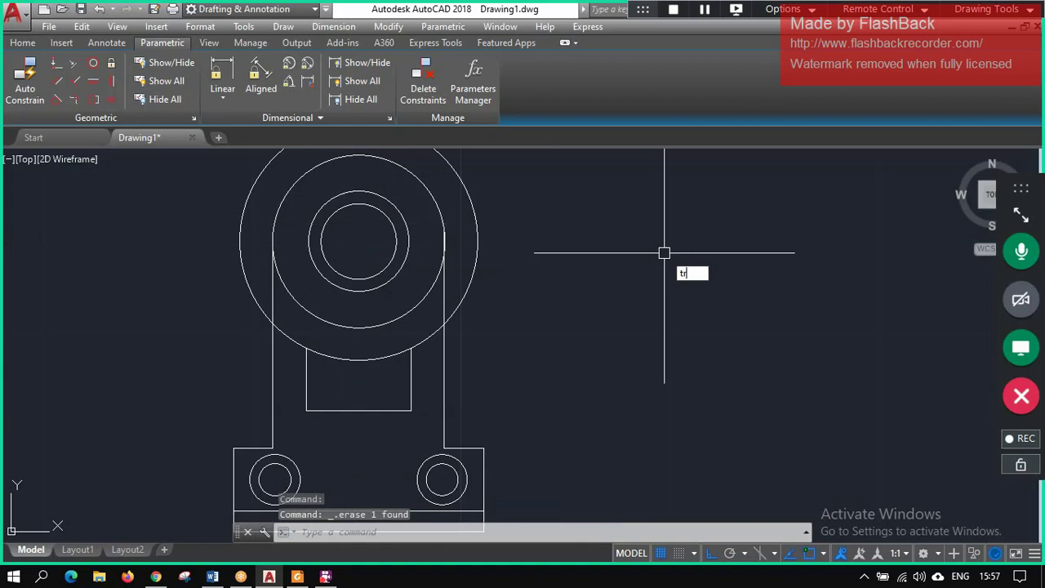
type("im")
key("Return")
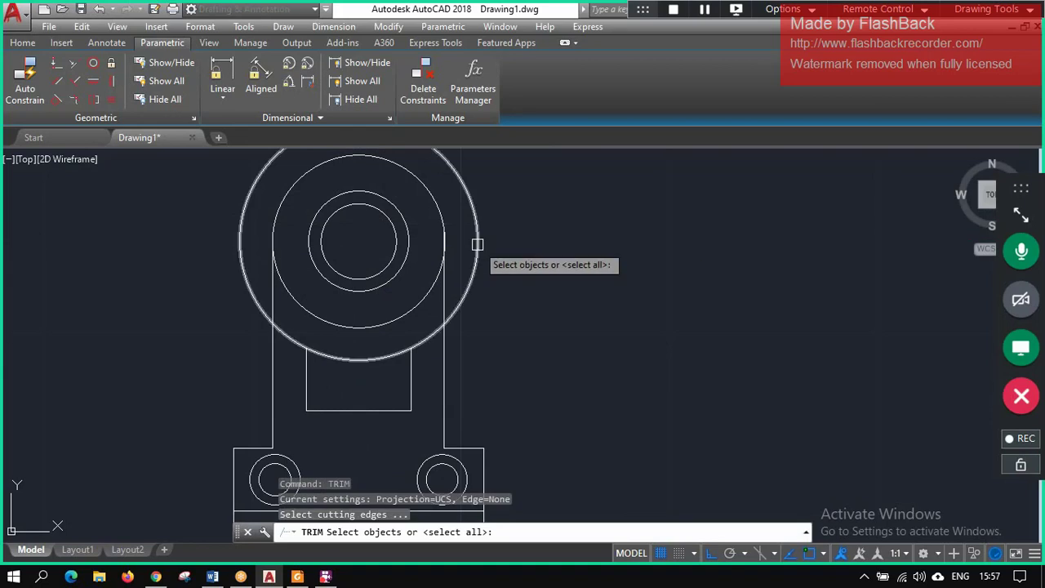
left_click(476, 244)
left_click(445, 355)
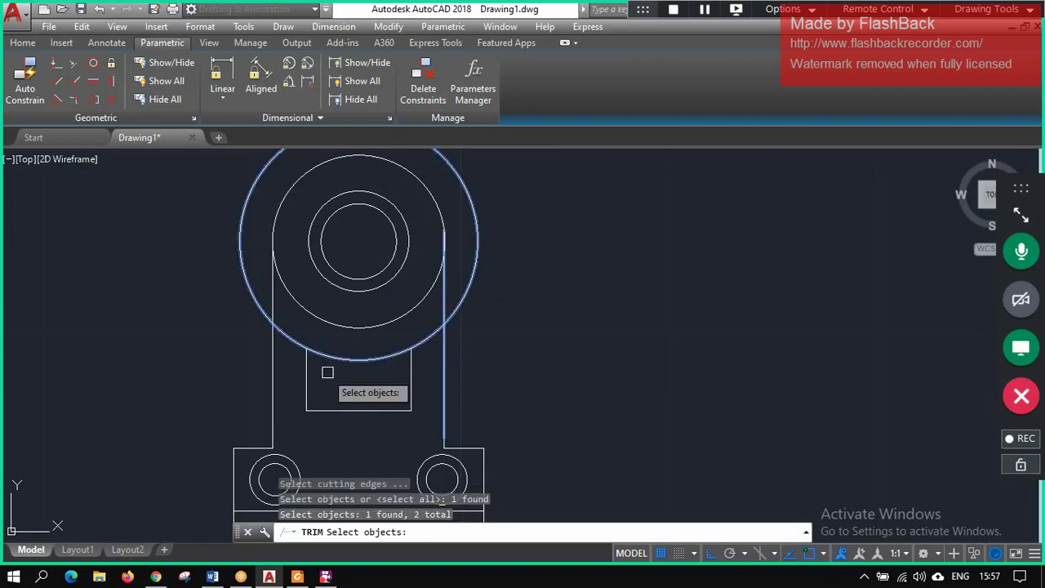
left_click(273, 361)
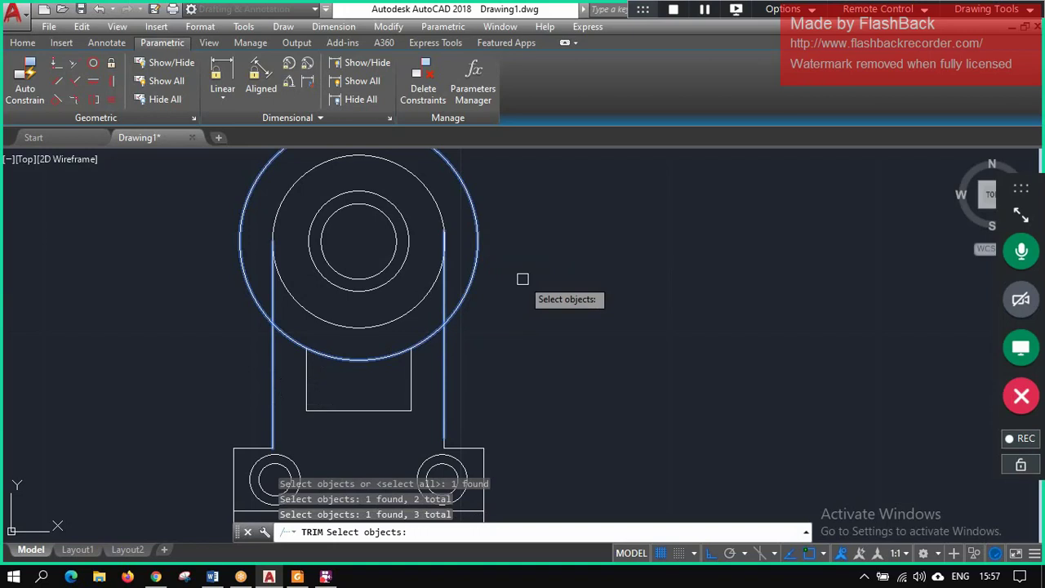
key("Return")
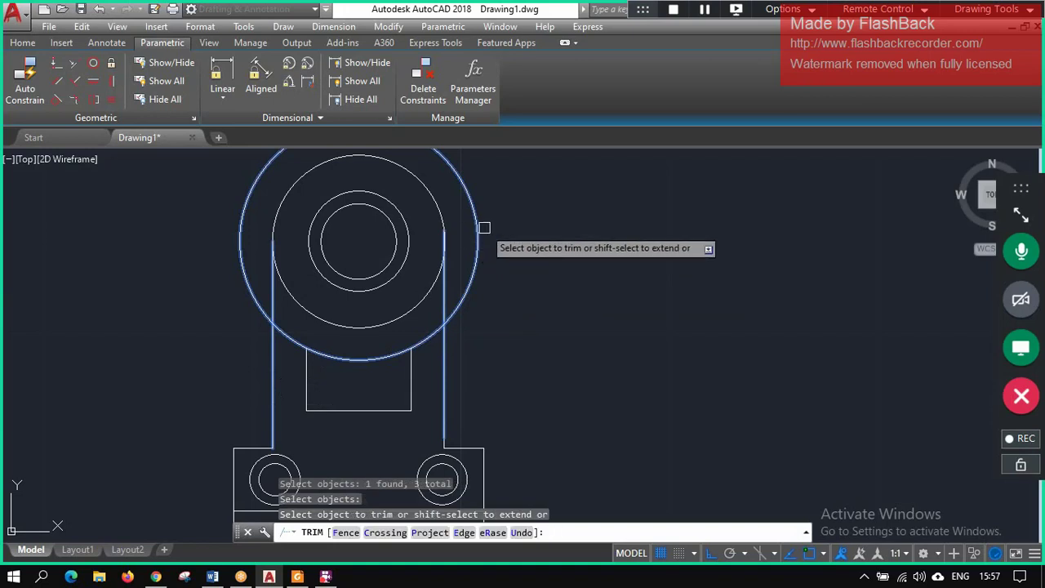
left_click(484, 228)
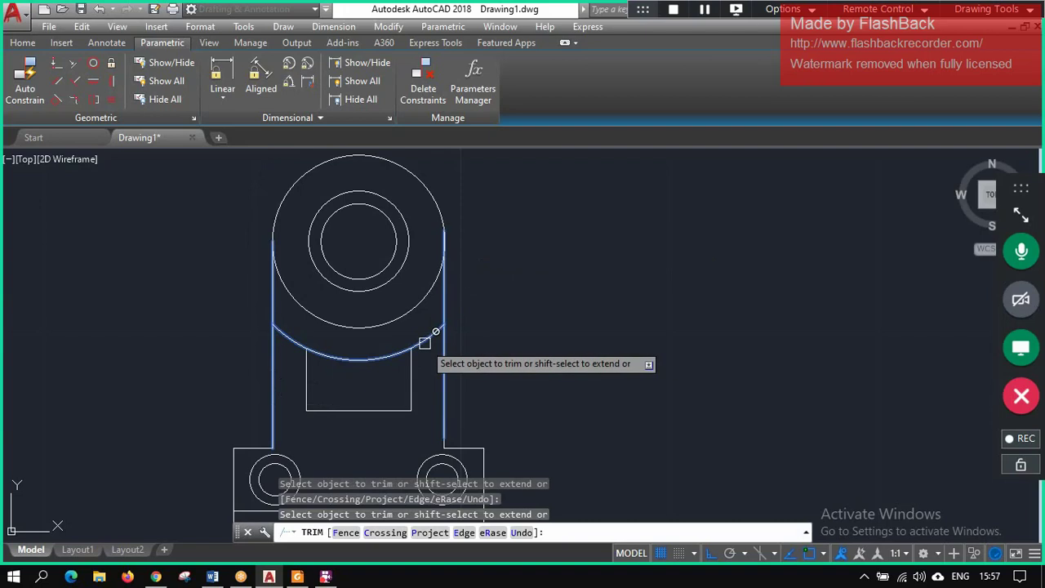
key("Escape")
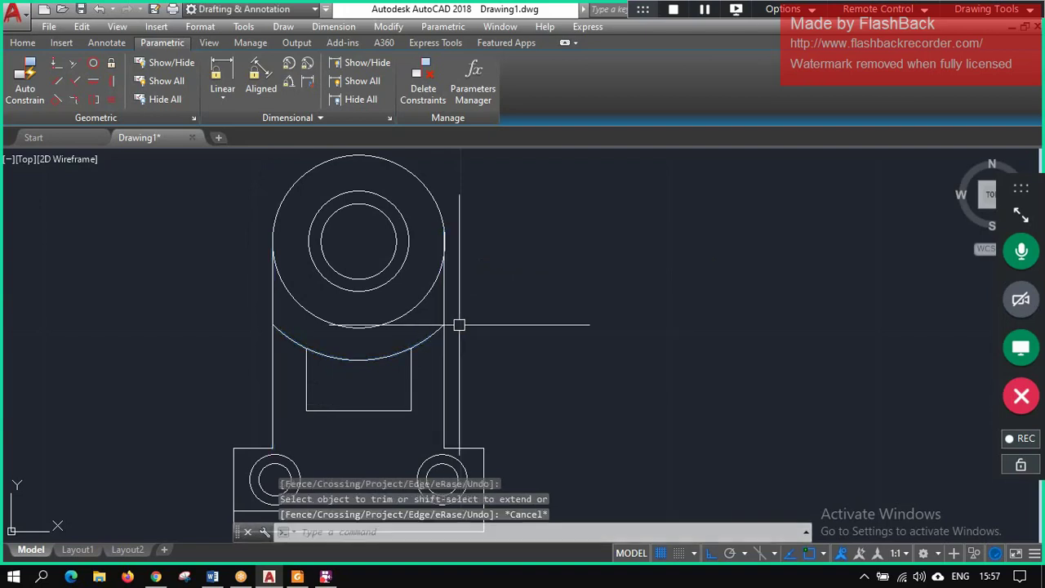
left_click(432, 333)
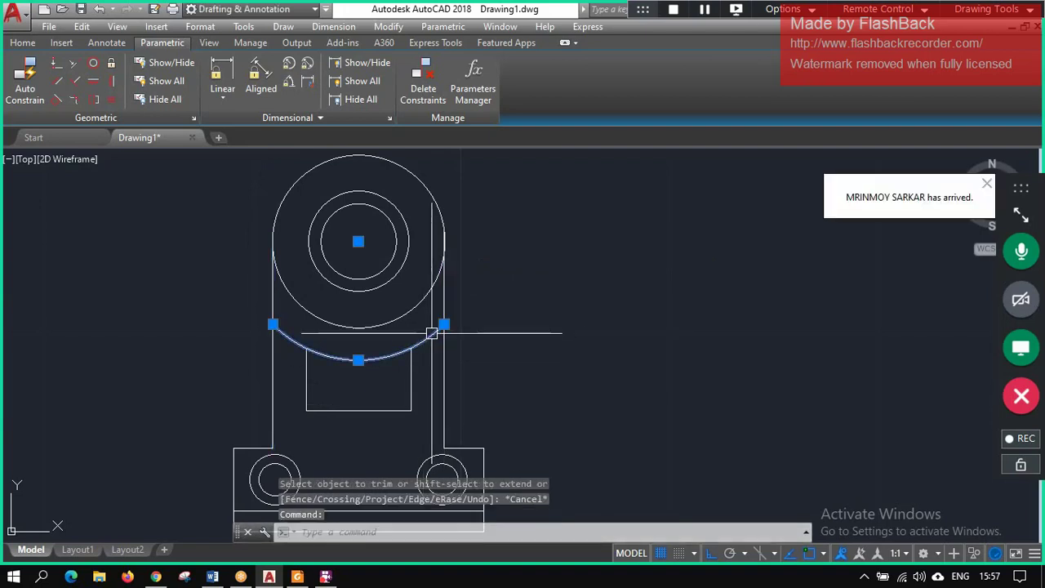
key("Escape")
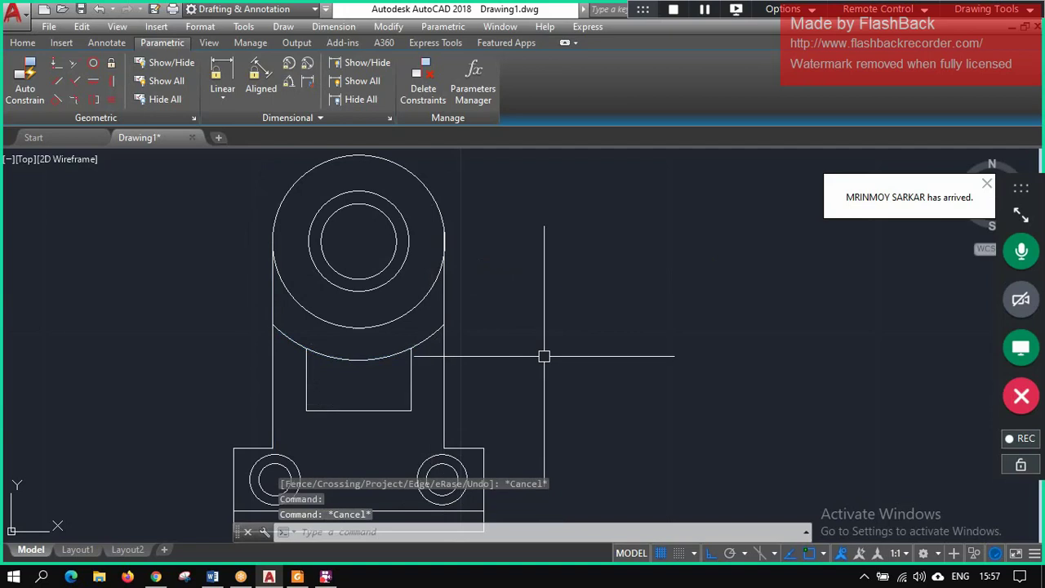
- Trim the lower arc's ends left and right of the small rectangle
type("tr")
key("Return")
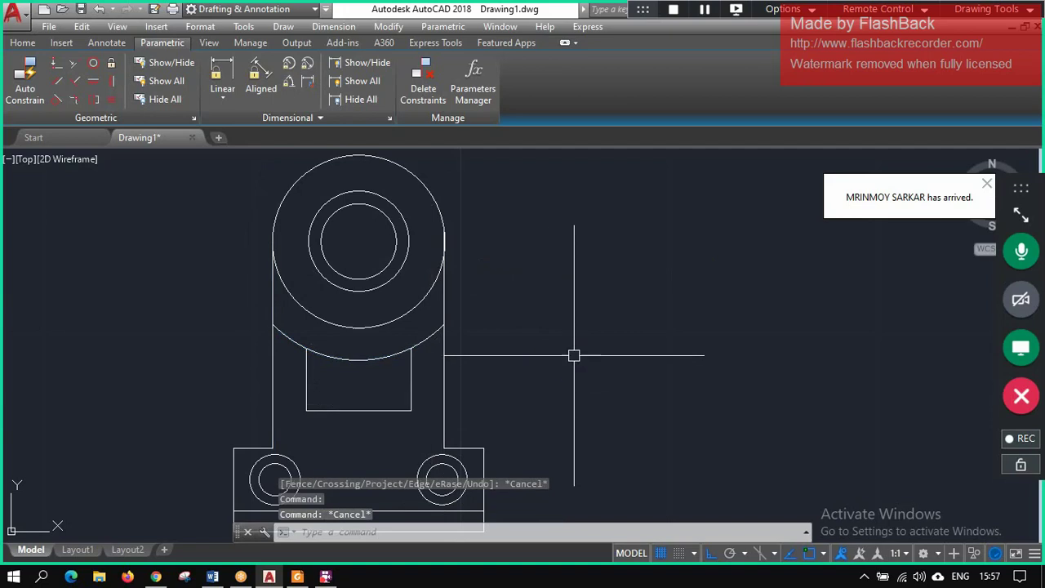
left_click(426, 343)
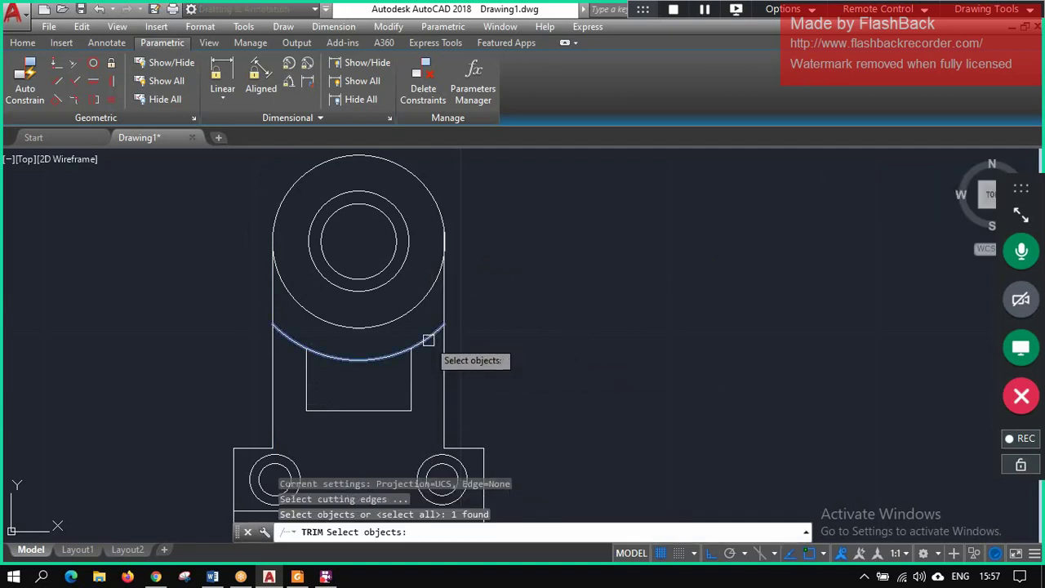
left_click(411, 374)
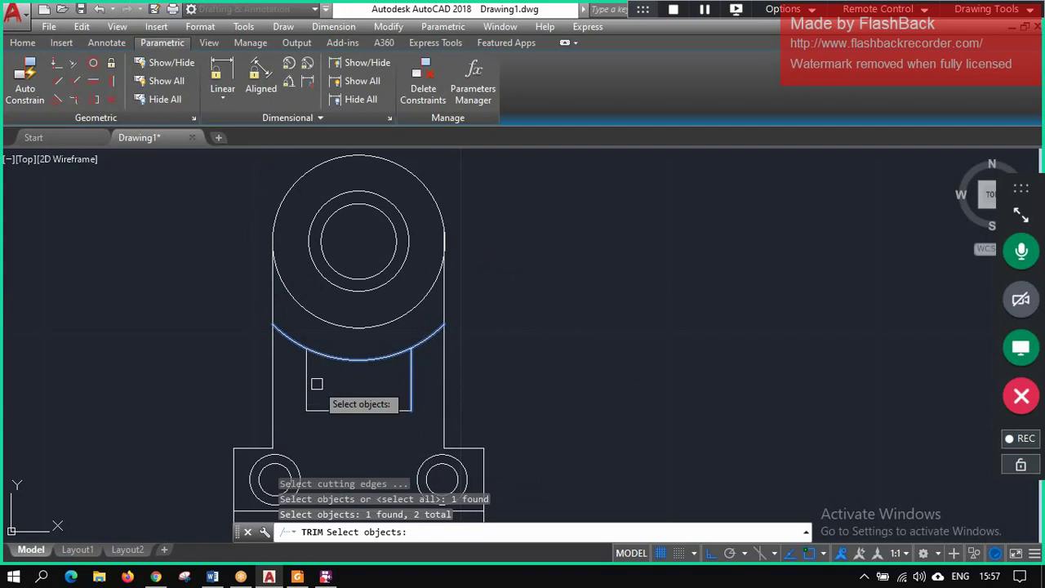
left_click(309, 382)
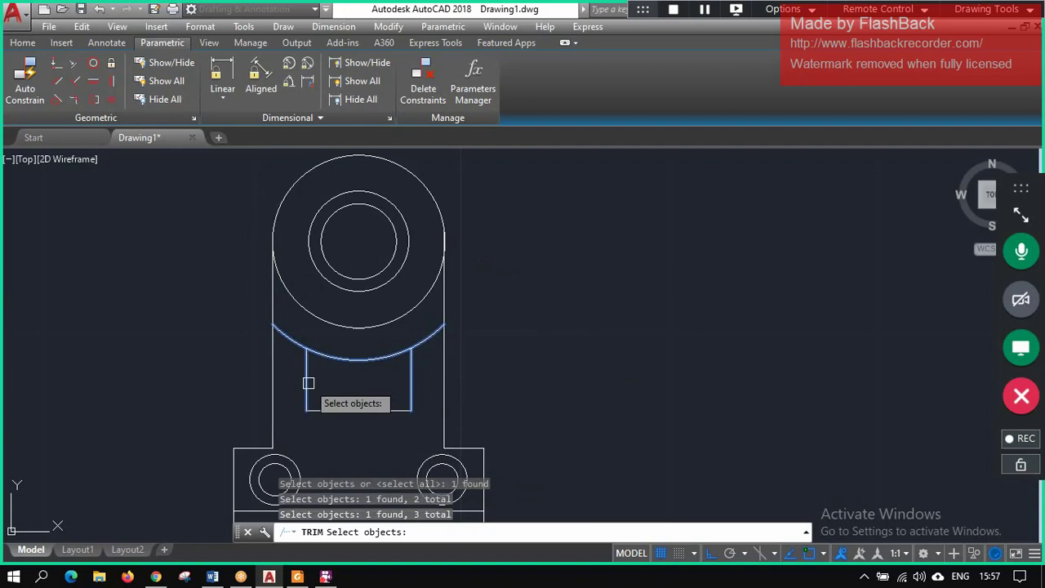
key("Return")
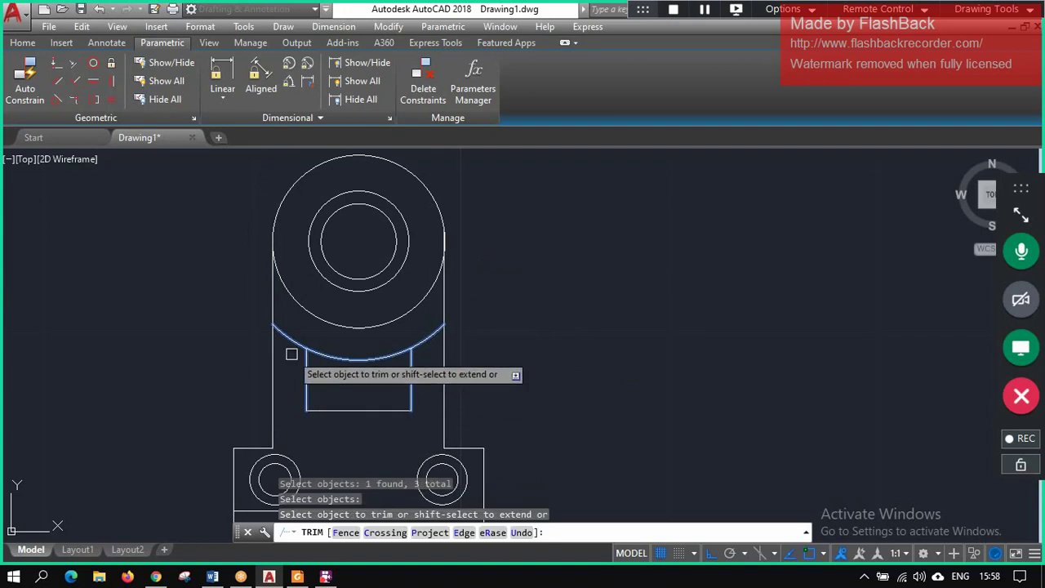
left_click(293, 339)
left_click(424, 341)
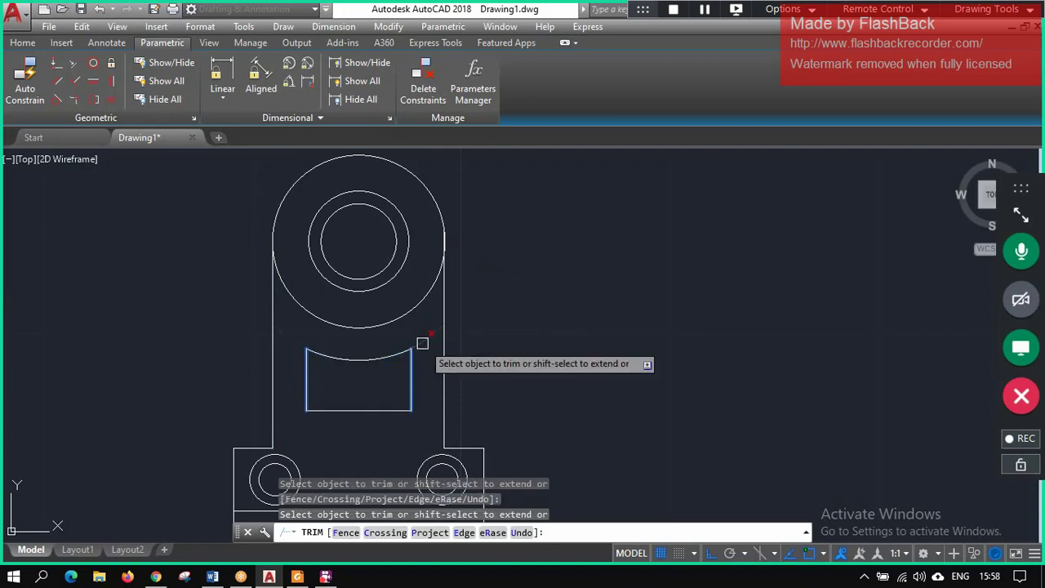
left_click(511, 373)
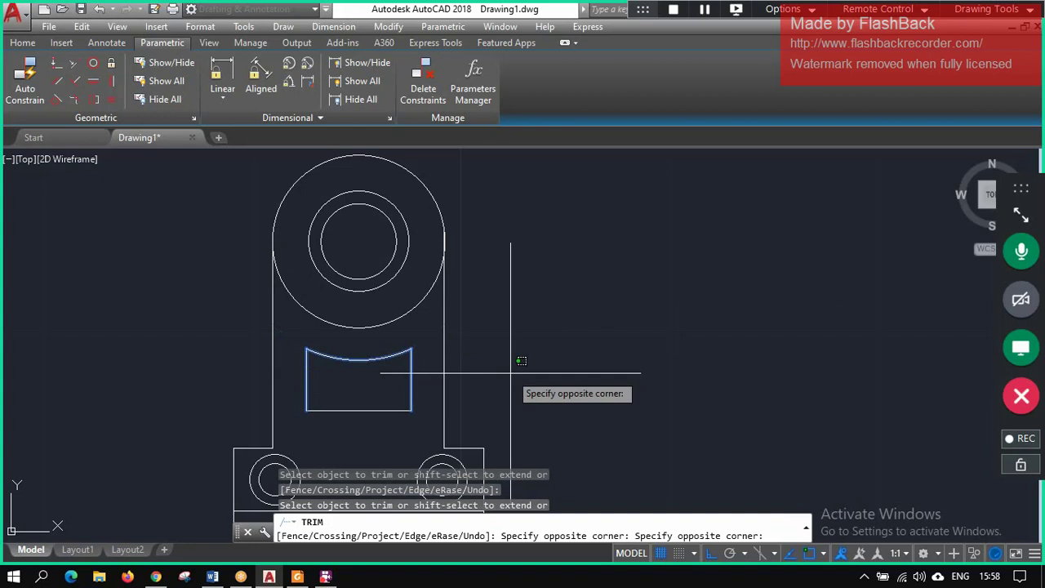
key("Escape")
scroll(490, 408, "down", 4)
scroll(482, 420, "up", 1)
scroll(490, 455, "up", 2)
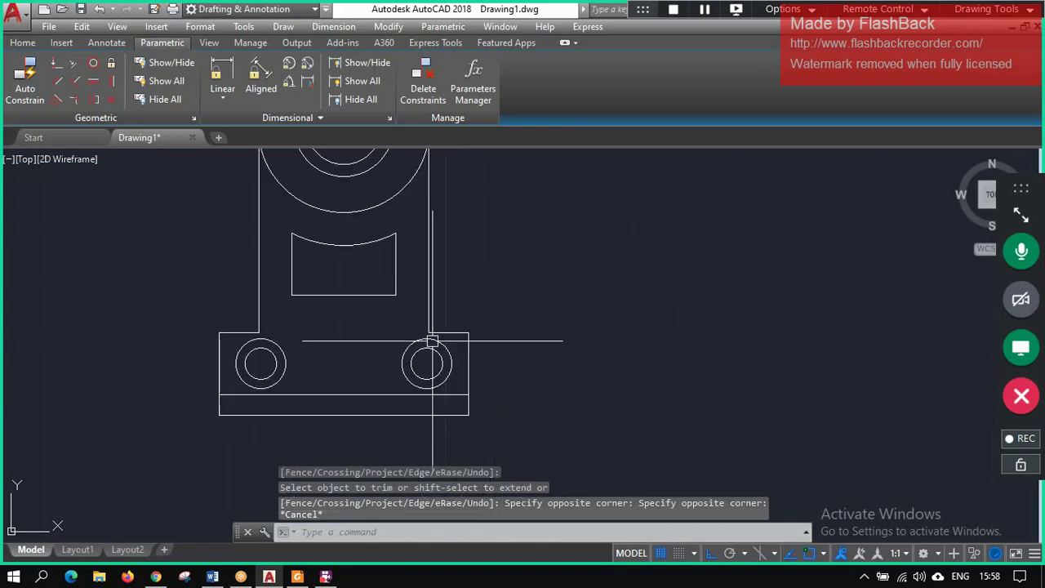
scroll(427, 362, "up", 1)
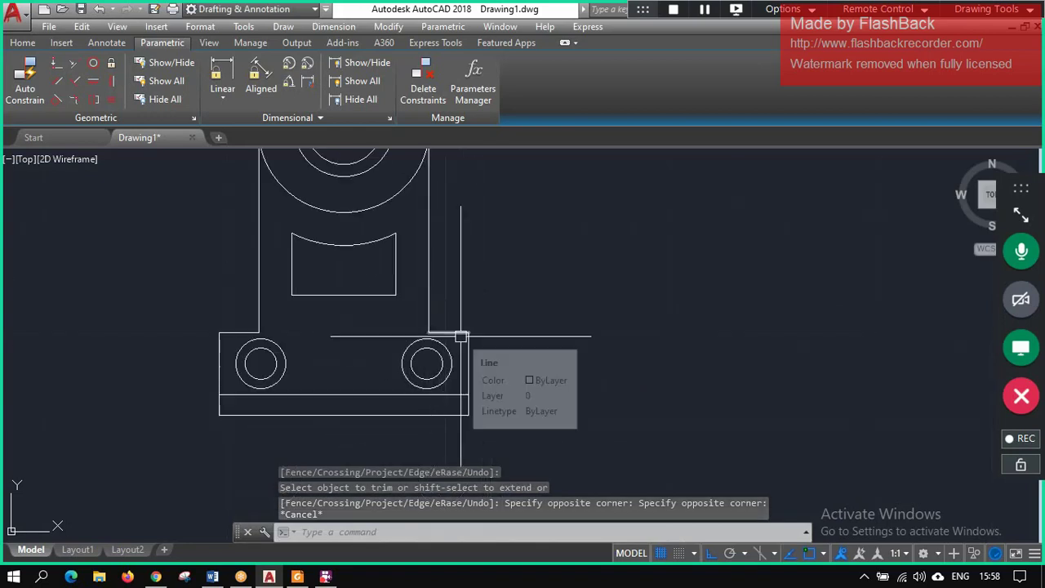
left_click(461, 337)
- Round the right inside corner with a 1.6-radius fillet
type("illet")
right_click(461, 337)
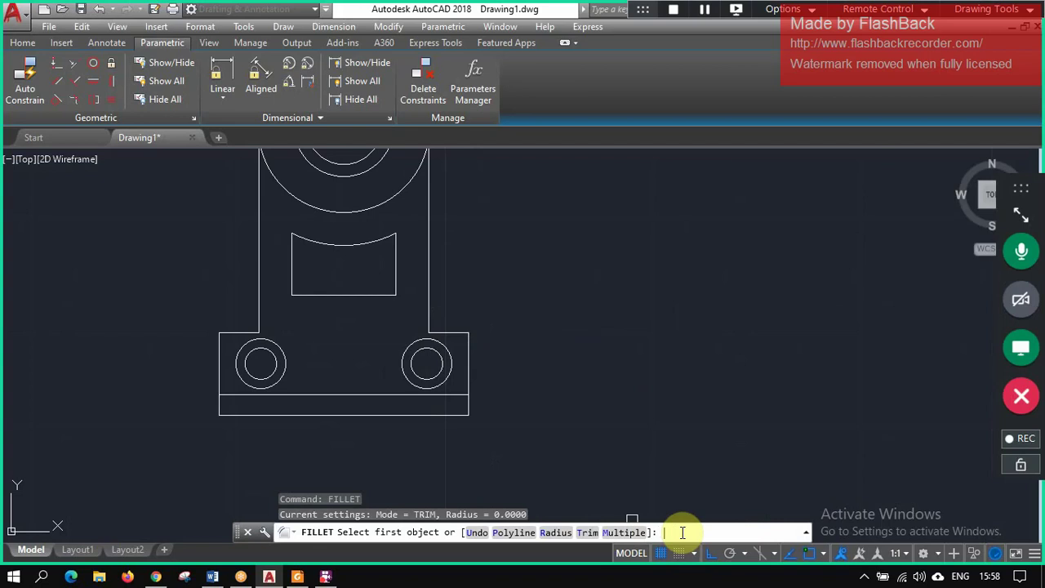
key("Return")
type("1.6")
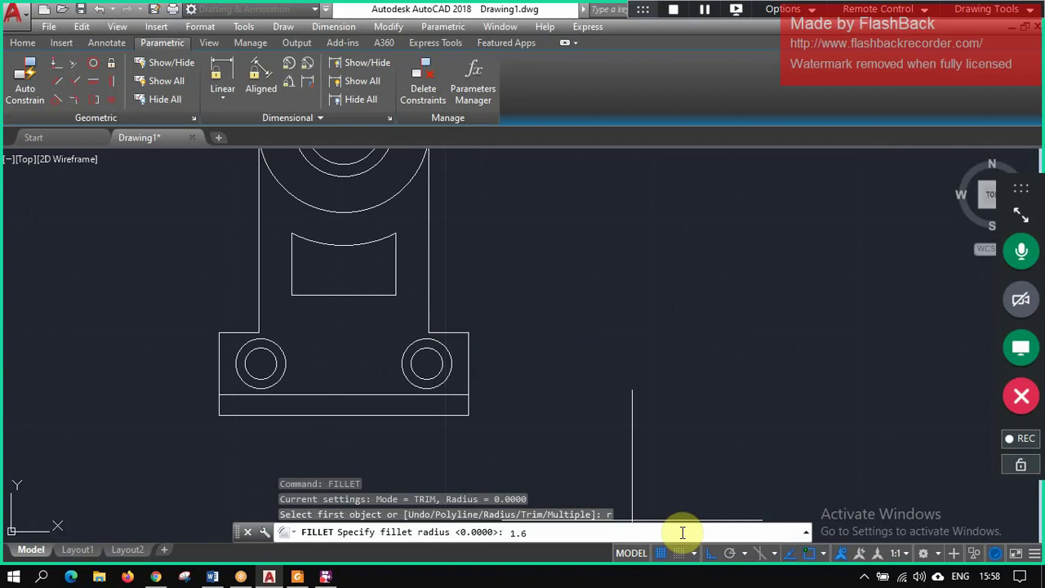
key("Return")
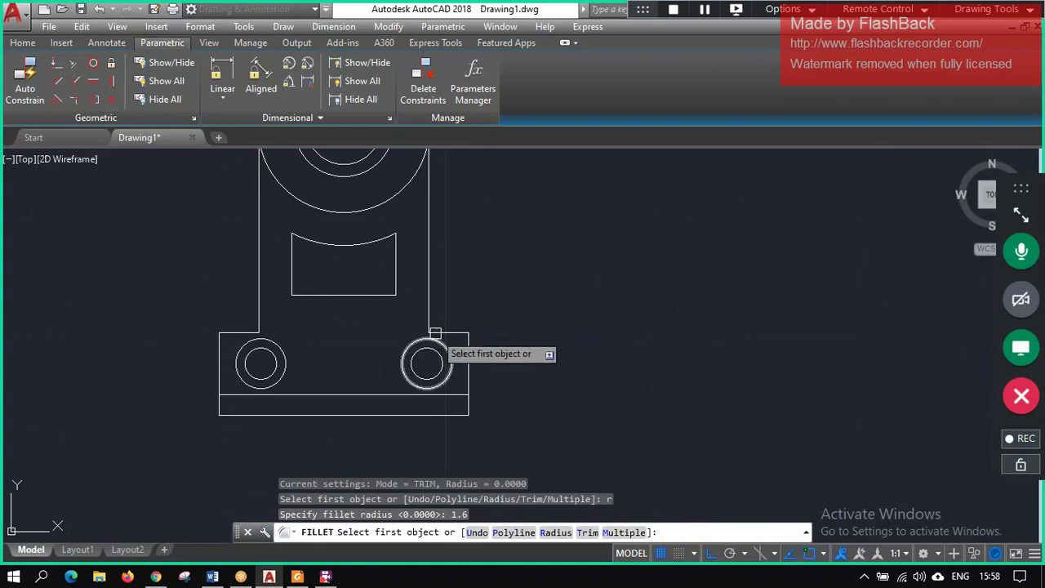
left_click(454, 332)
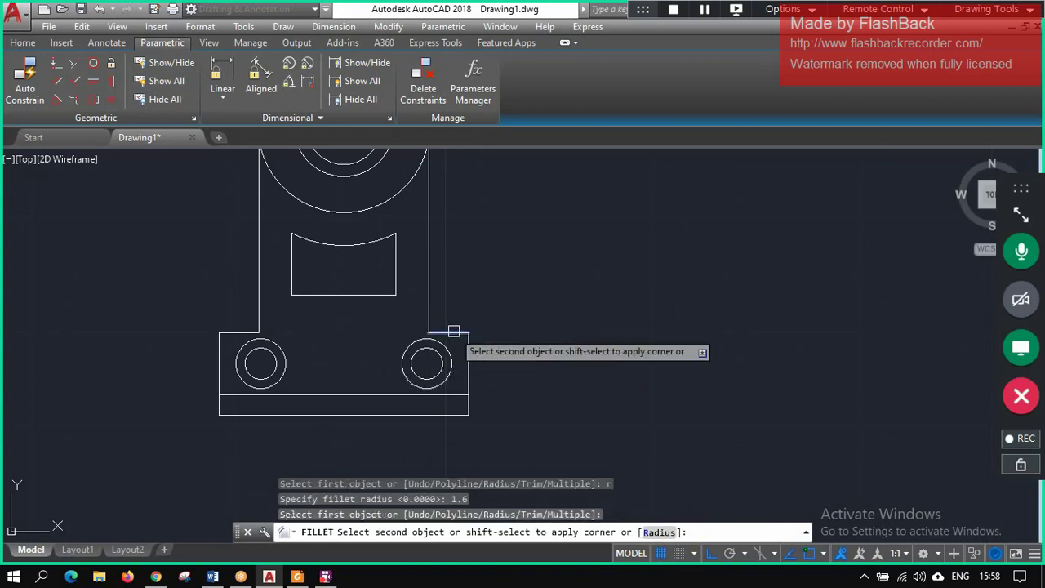
left_click(429, 299)
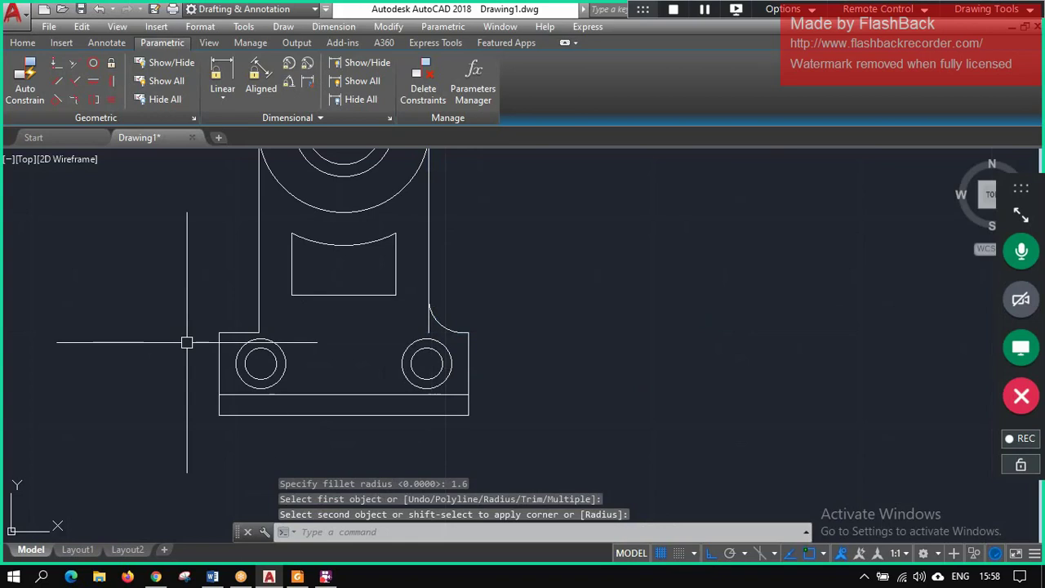
left_click(237, 332)
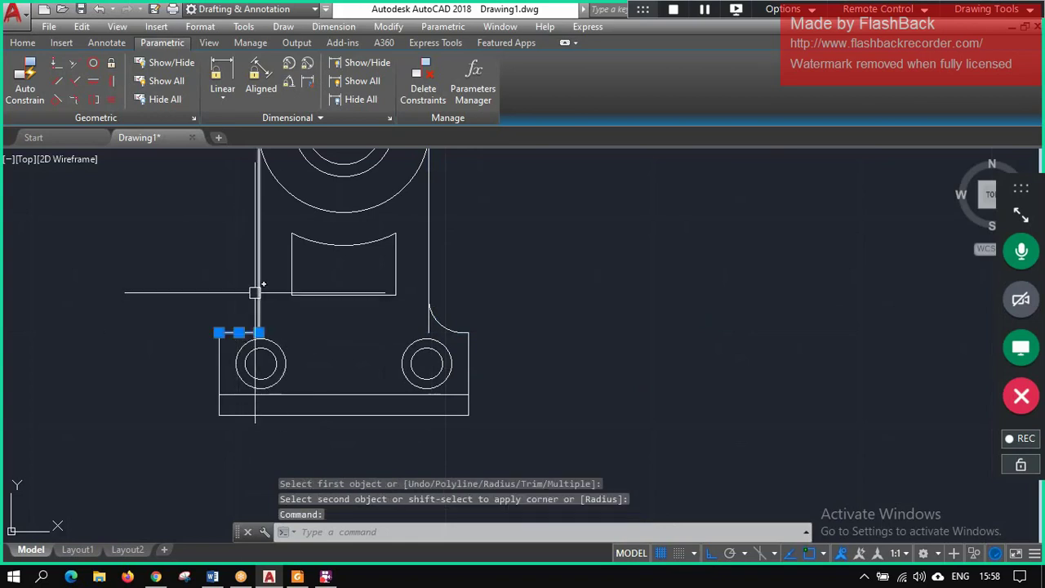
key("Escape")
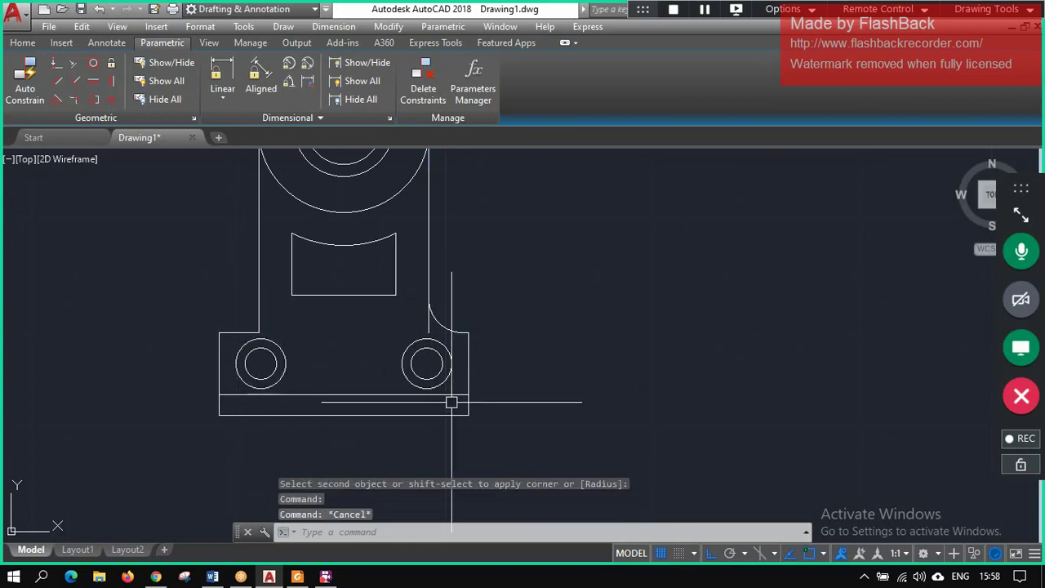
- Fillet the left upright and base top edge at radius 1.6
key("Return")
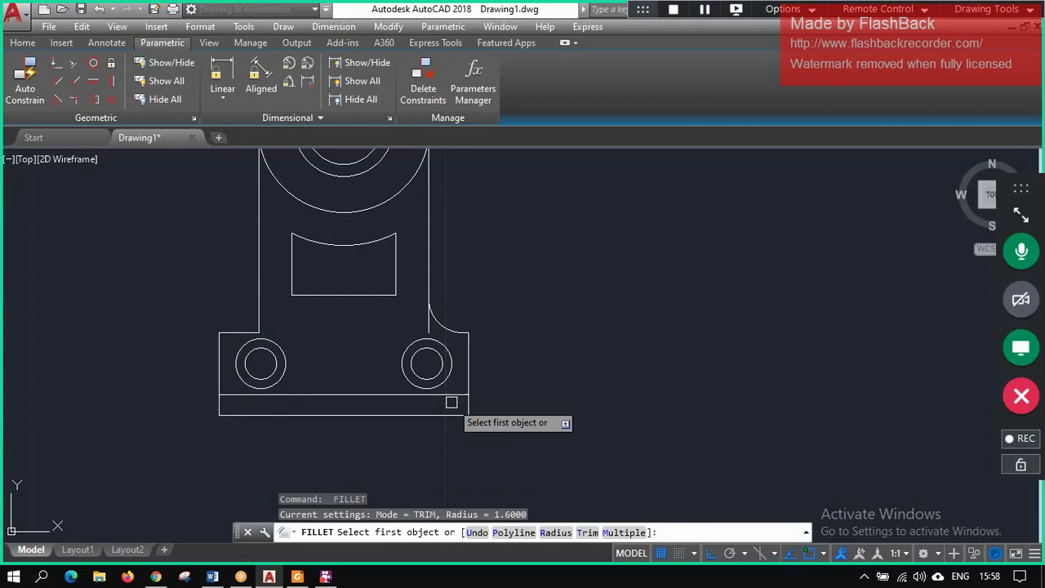
type("r")
key("Return")
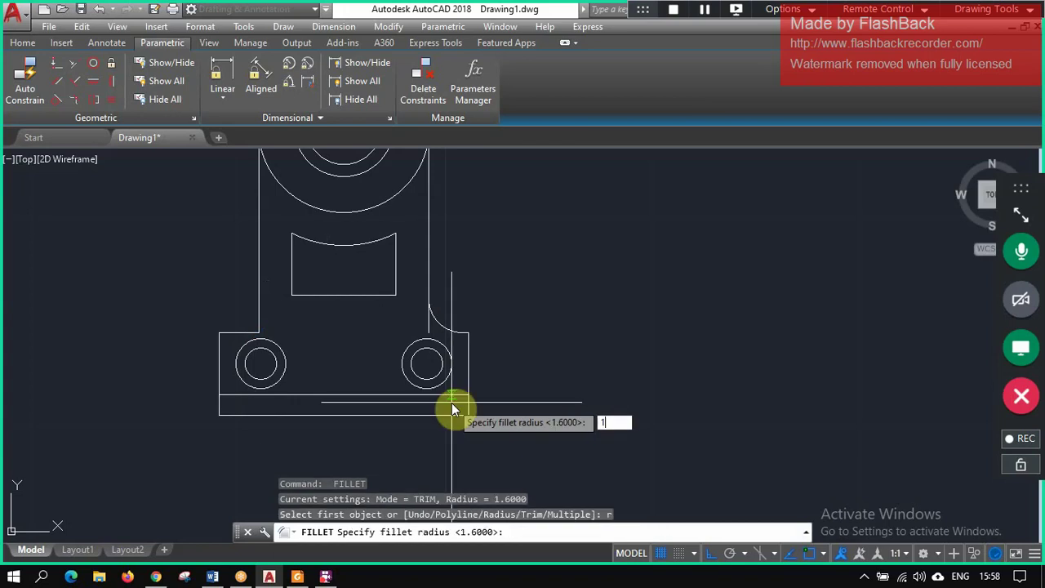
type("1.6")
key("Return")
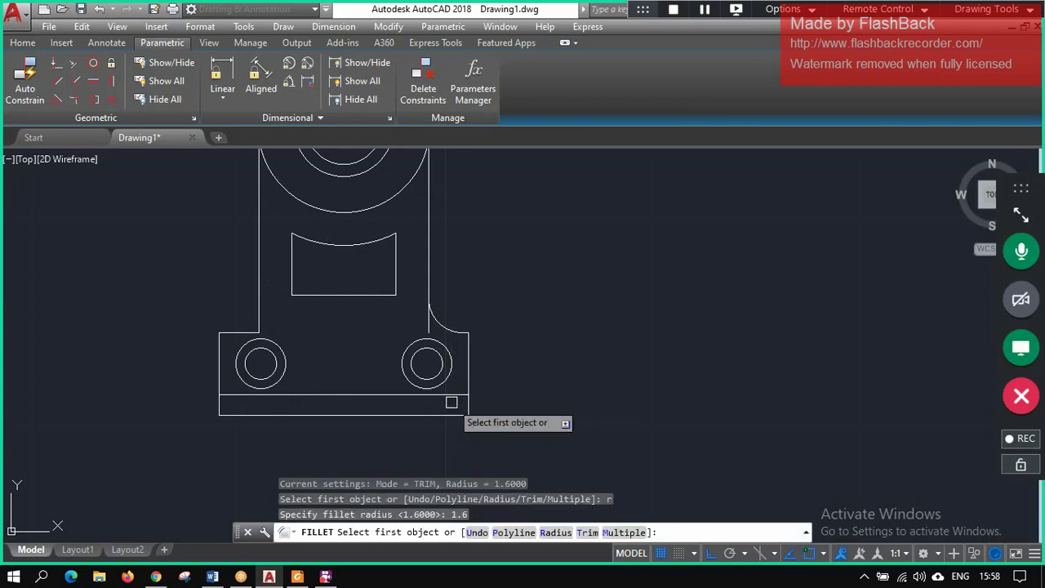
left_click(243, 333)
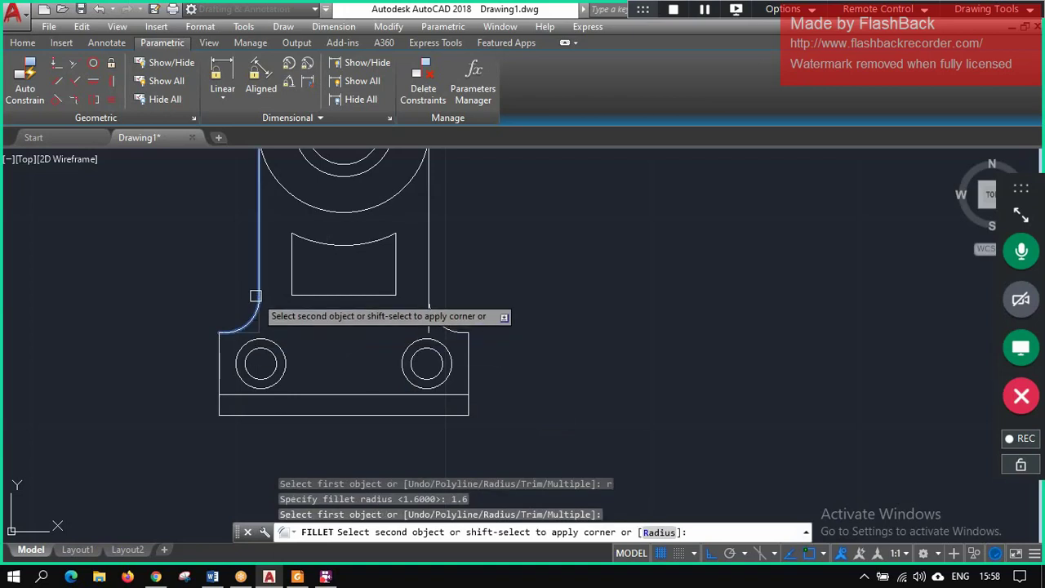
left_click(253, 297)
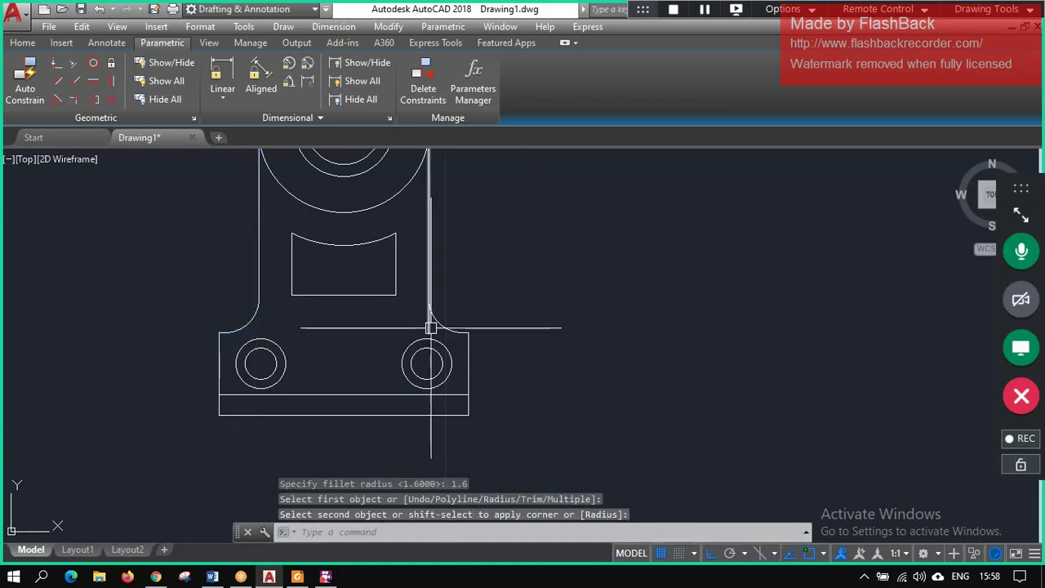
scroll(493, 260, "down", 4)
scroll(492, 252, "up", 4)
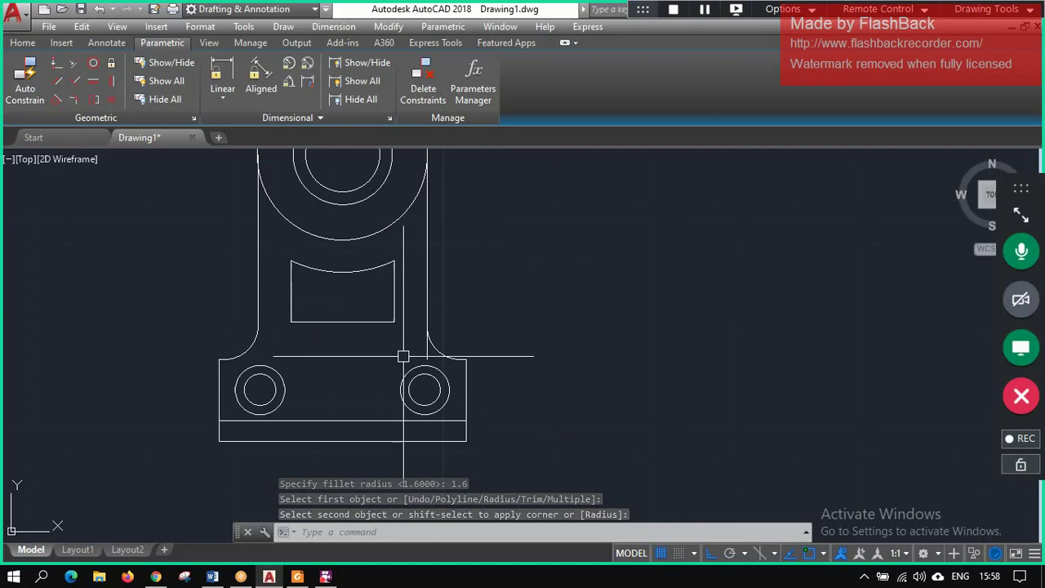
- Start a trim with the right edge and fillet arc as cutting edges, then cancel it
key("Escape")
type("trim")
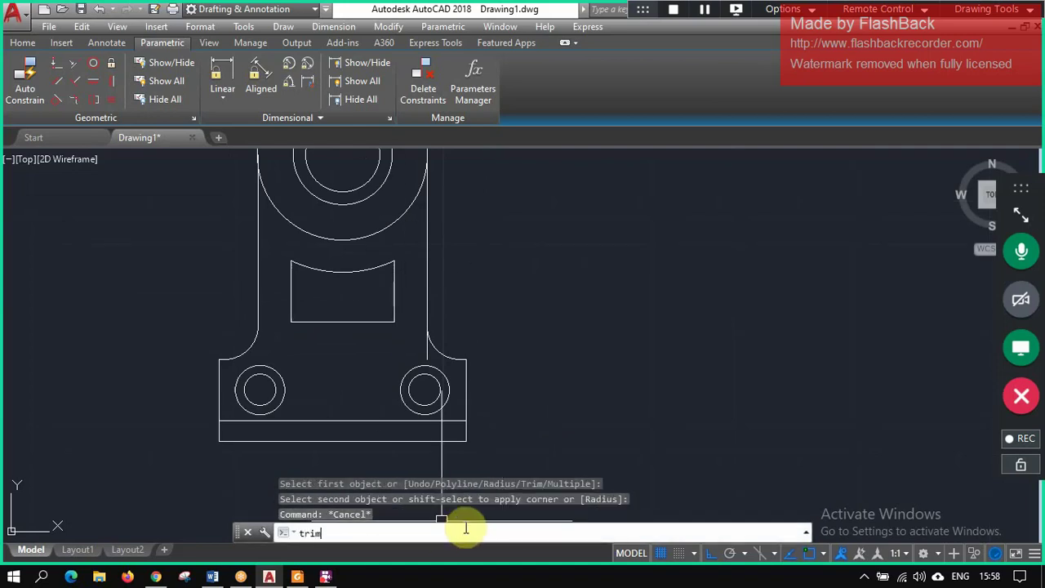
key("Return")
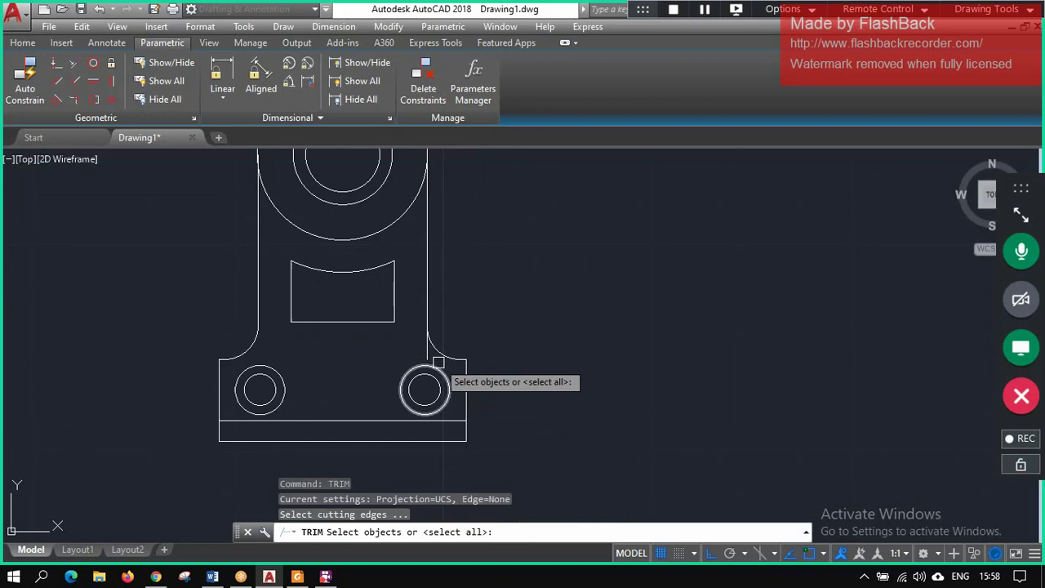
left_click(426, 352)
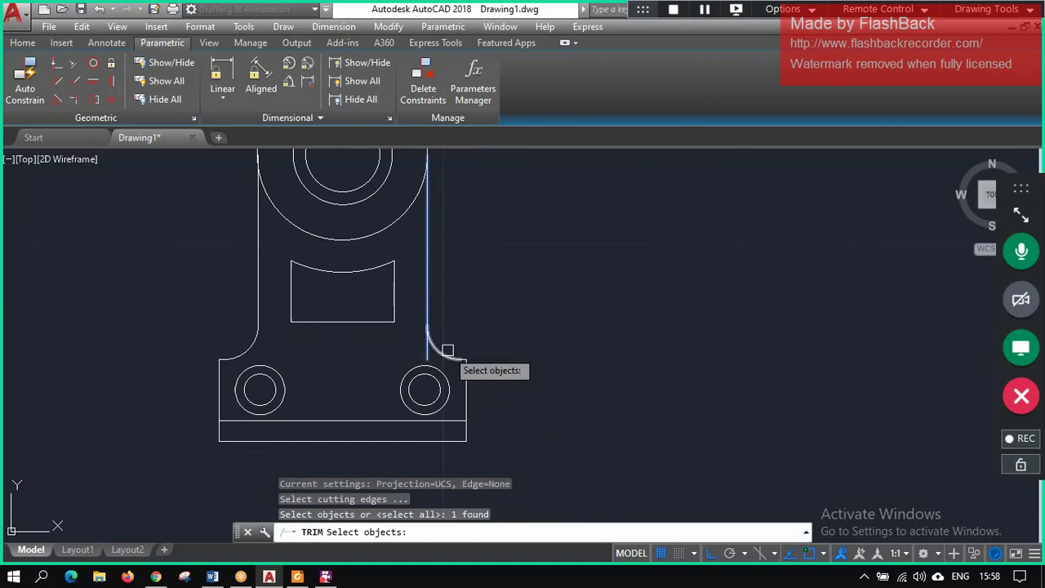
left_click(447, 357)
key("Return")
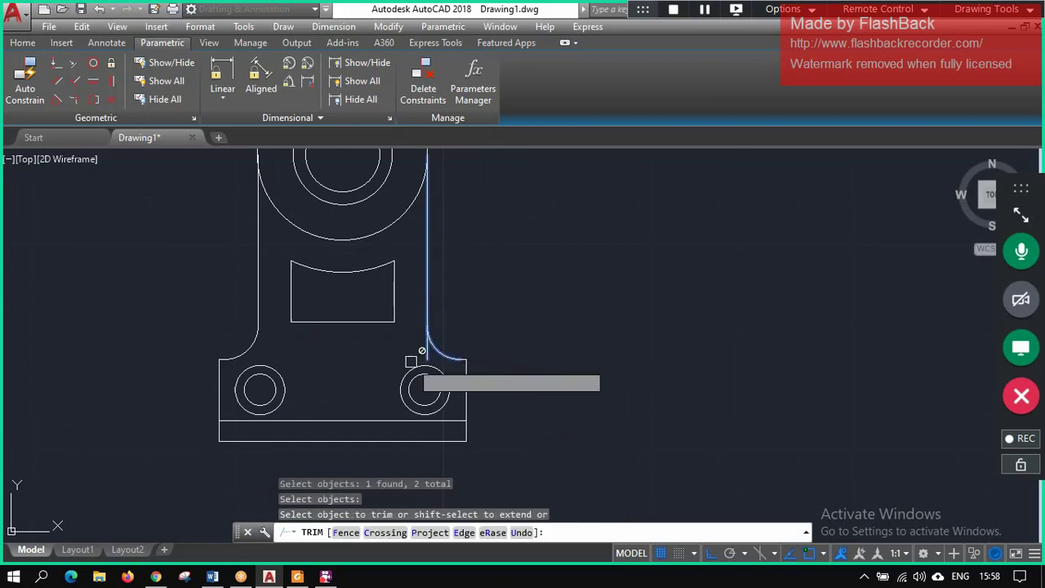
scroll(486, 327, "down", 4)
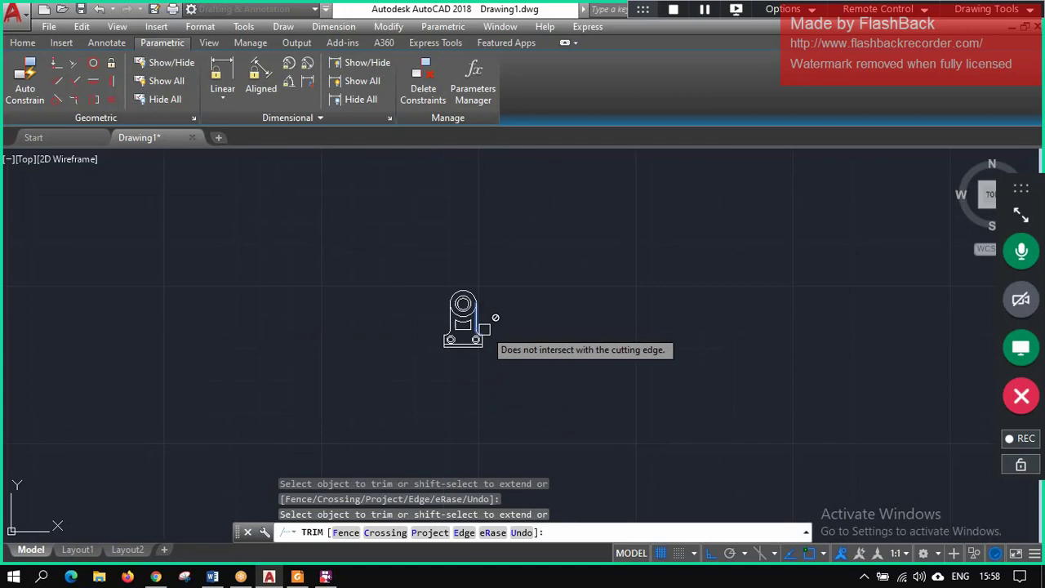
key("Escape")
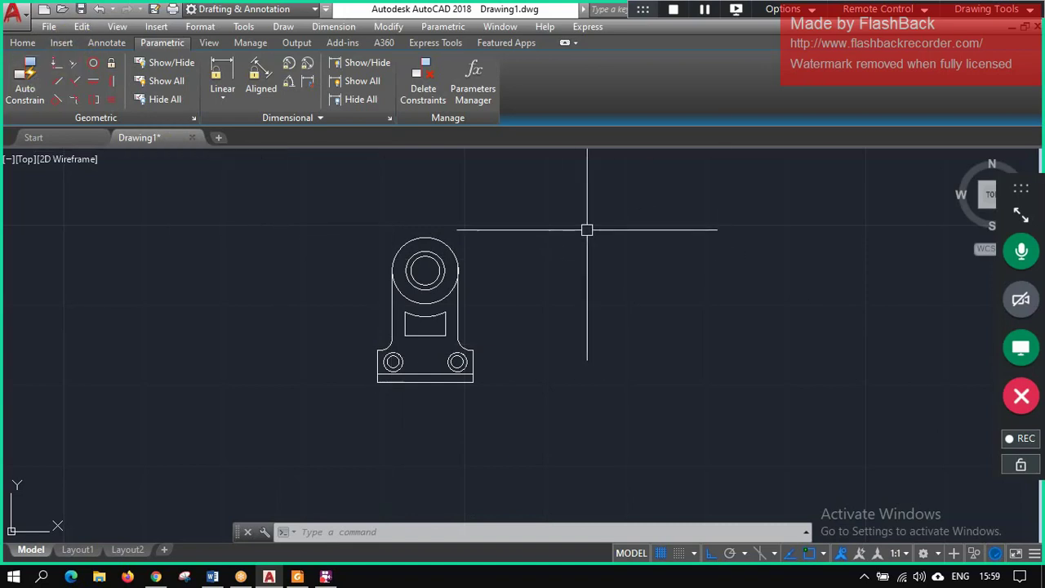
- Draw a rectangle to the right of the bracket
type("re")
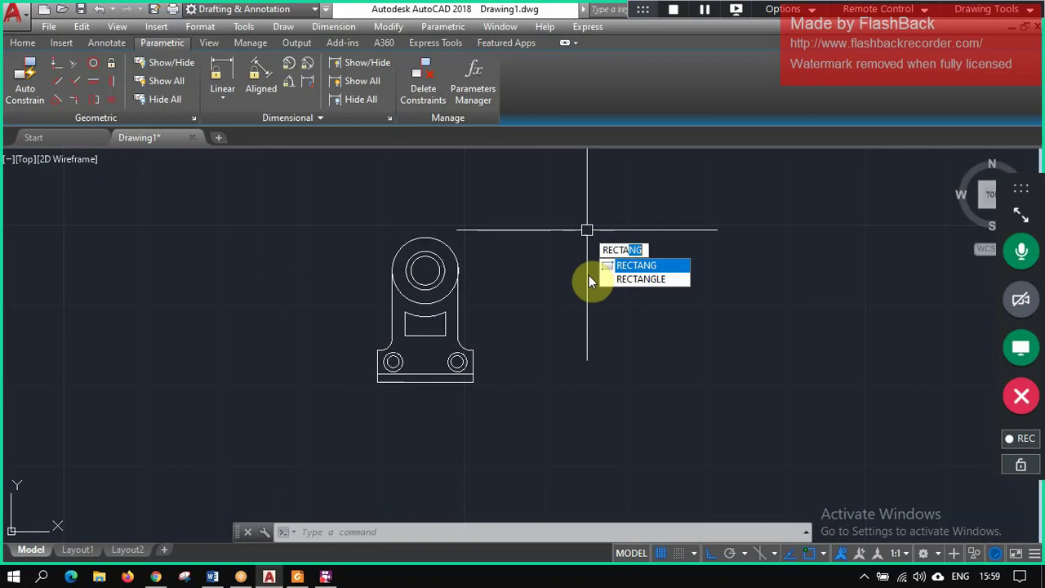
key("Return")
left_click(599, 220)
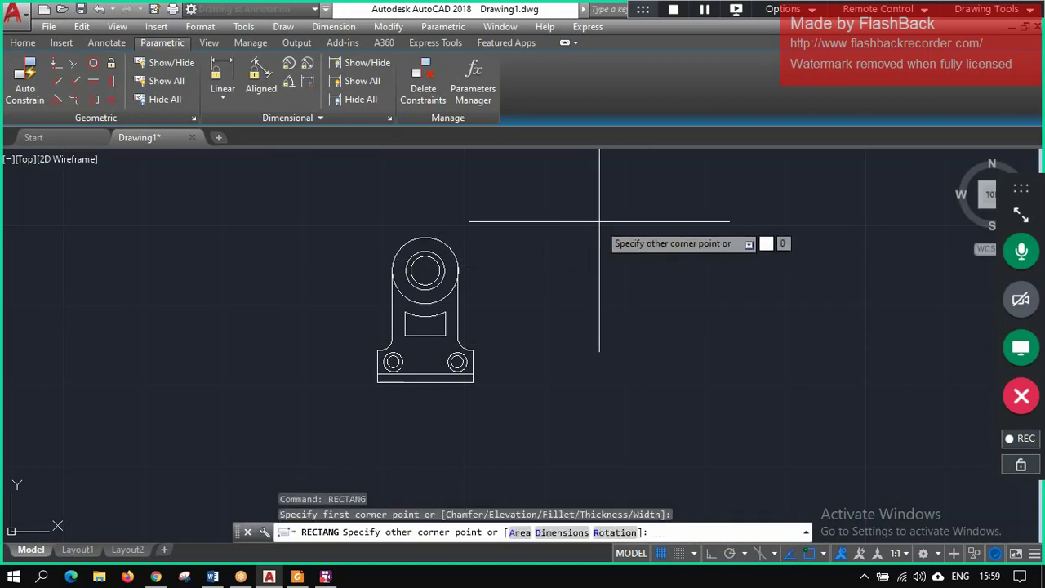
left_click(787, 347)
key("Escape")
scroll(817, 325, "up", 4)
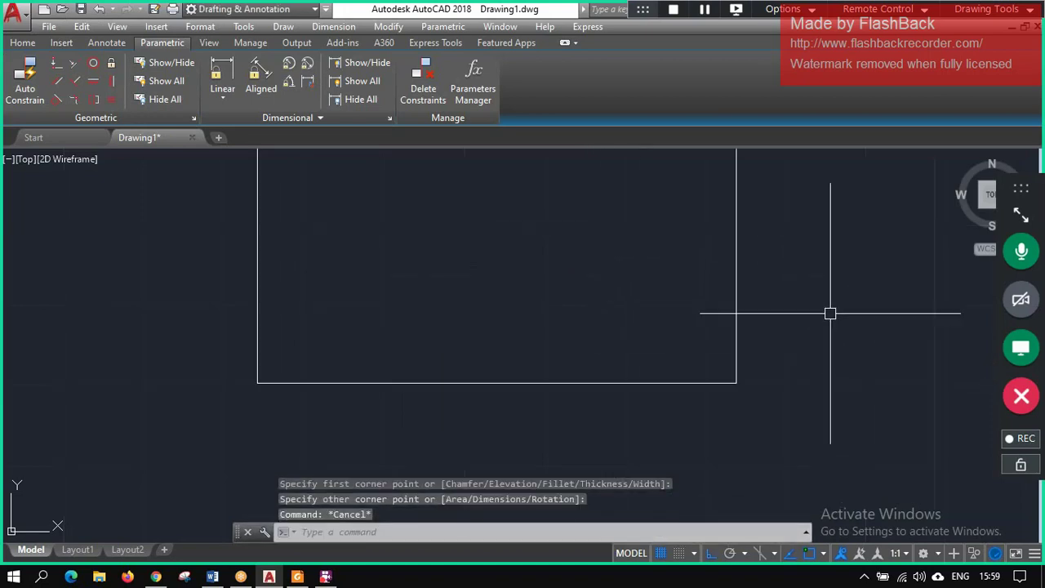
mouse_move(830, 310)
middle_mouse_down()
mouse_move(685, 392)
mouse_move(548, 441)
middle_mouse_up()
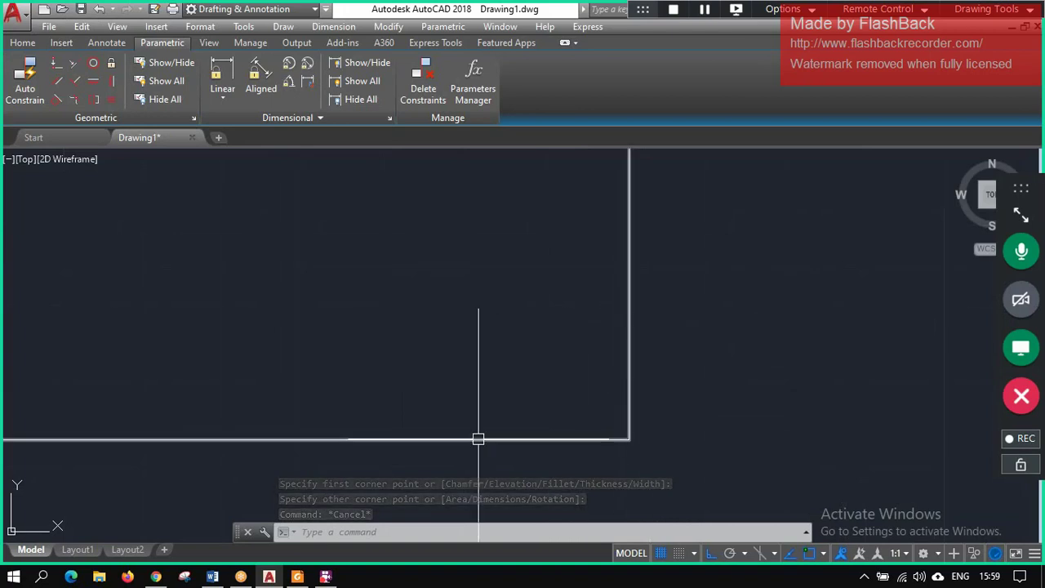
- Round the rectangle's lower-right corner with a 1.6-radius fillet
left_click(494, 532)
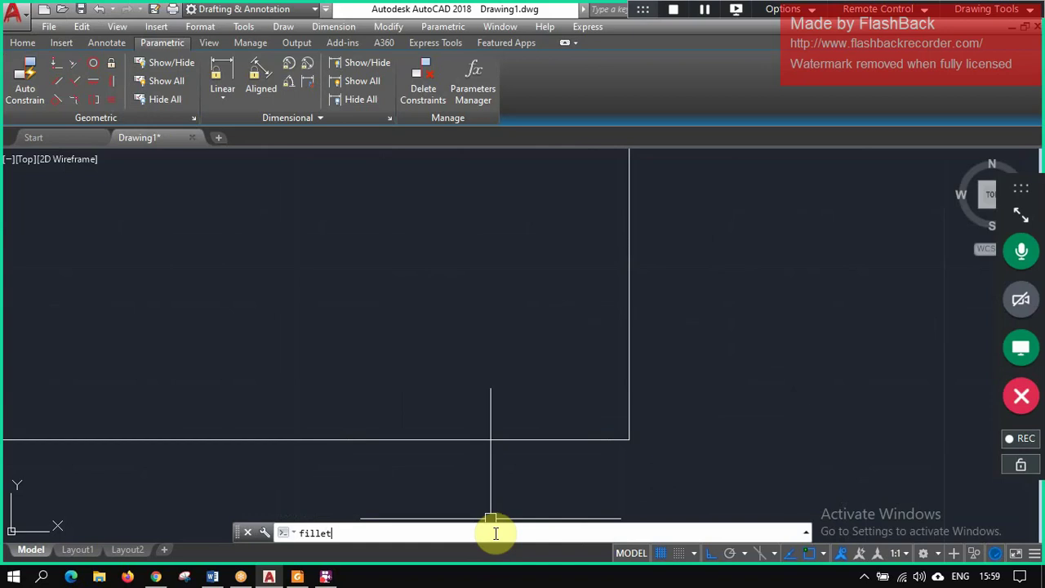
key("Return")
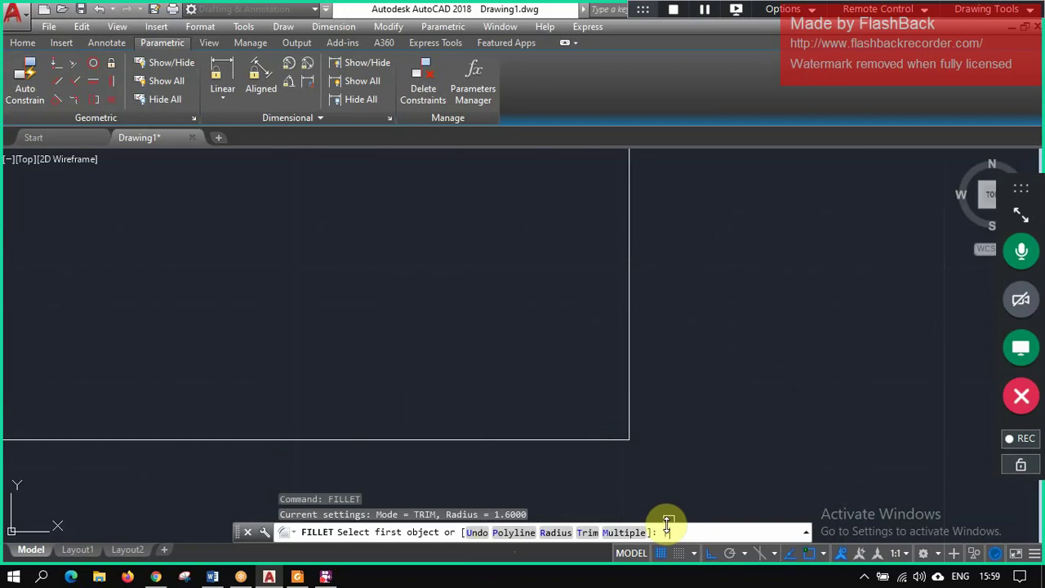
key("Return")
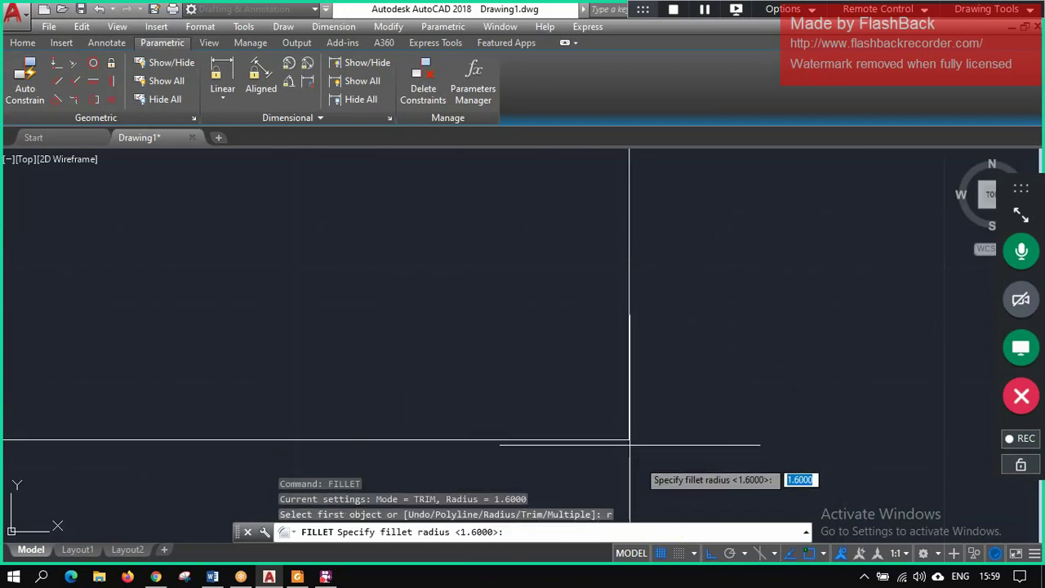
left_click(637, 531)
type("1.6")
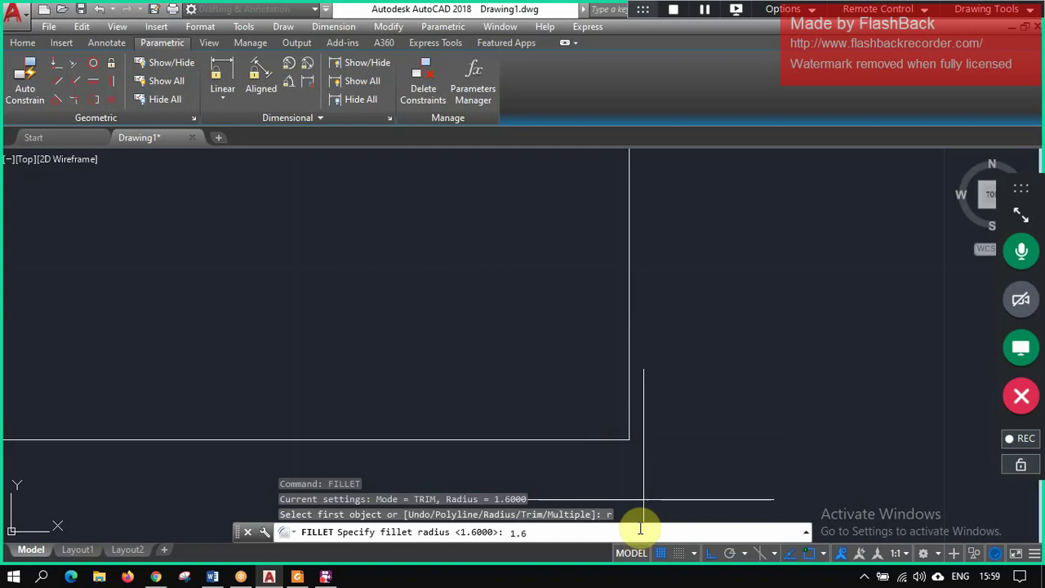
key("Return")
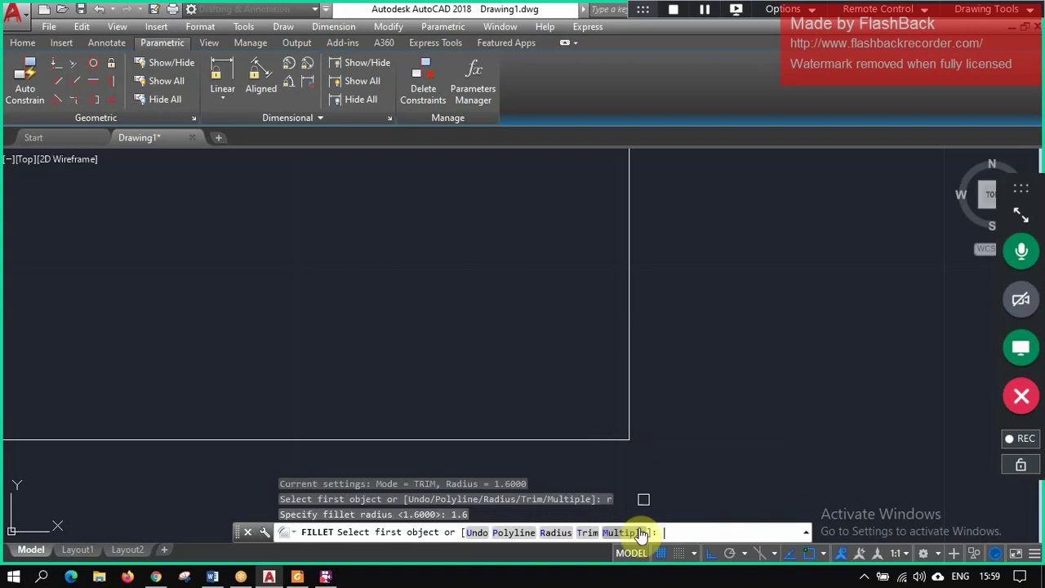
left_click(558, 439)
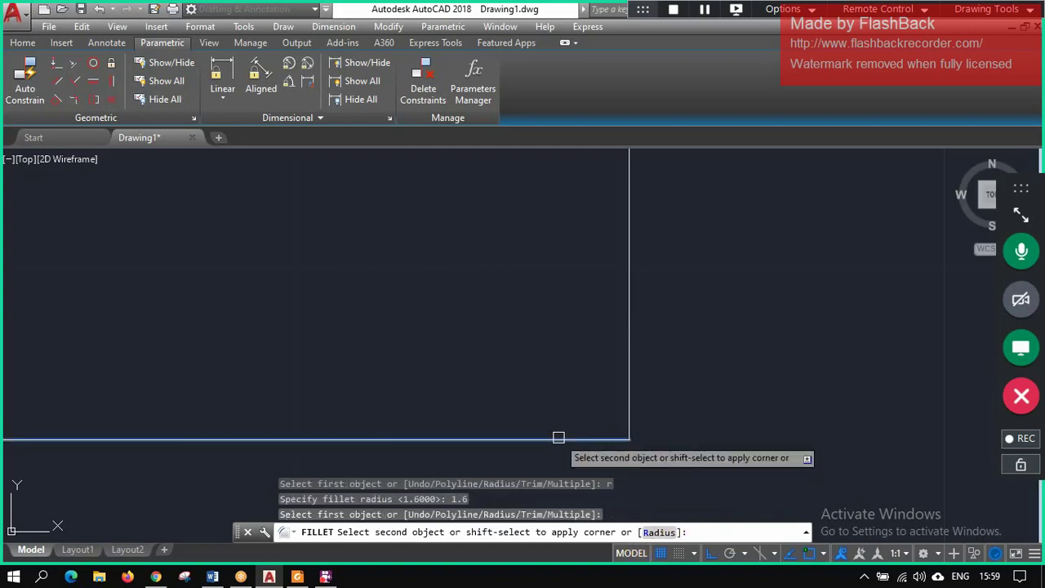
left_click(630, 352)
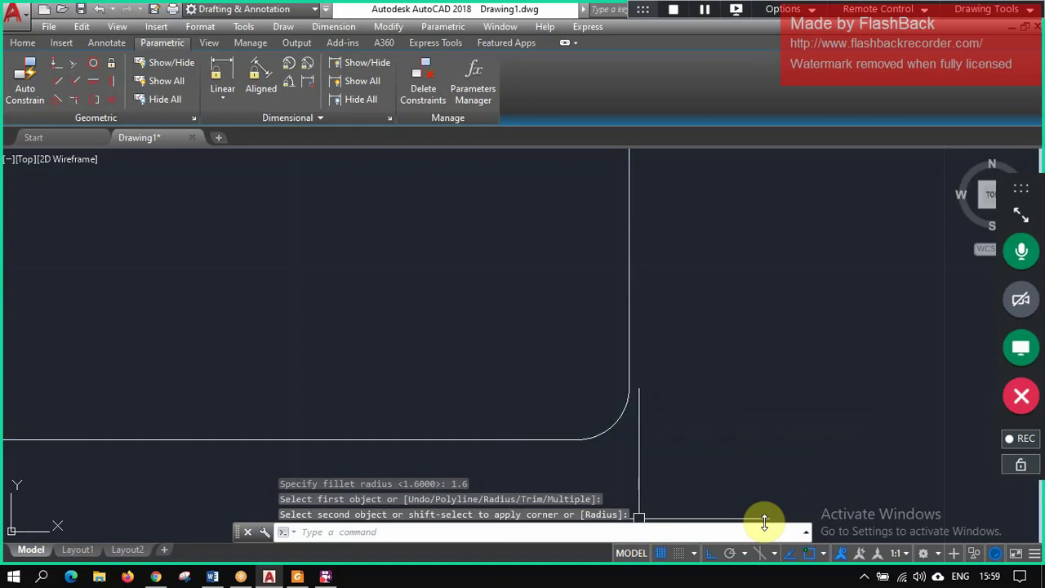
scroll(764, 521, "down", 3)
scroll(754, 490, "down", 3)
scroll(718, 380, "down", 1)
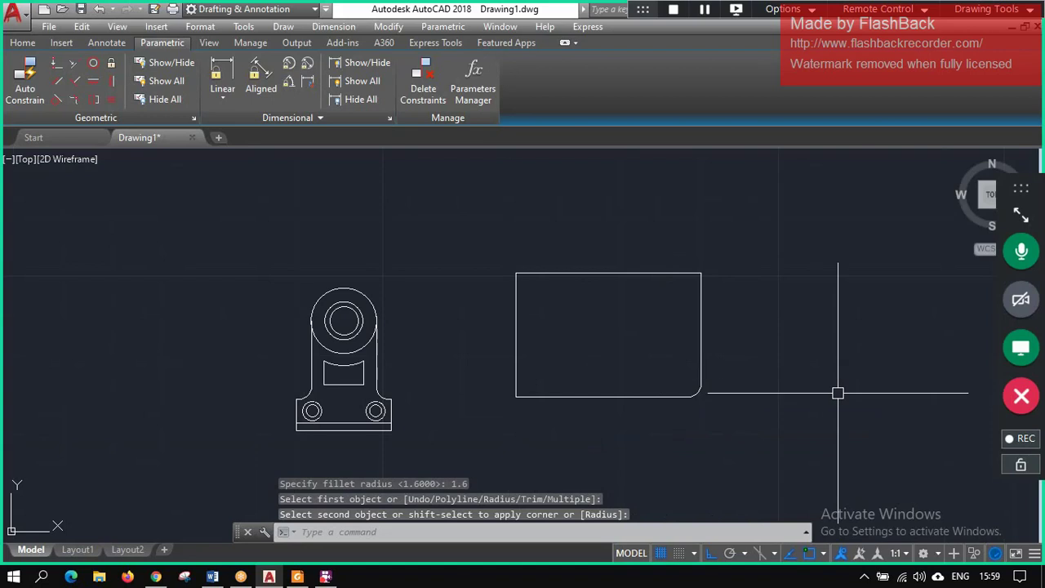
scroll(804, 377, "down", 3)
scroll(824, 371, "up", 5)
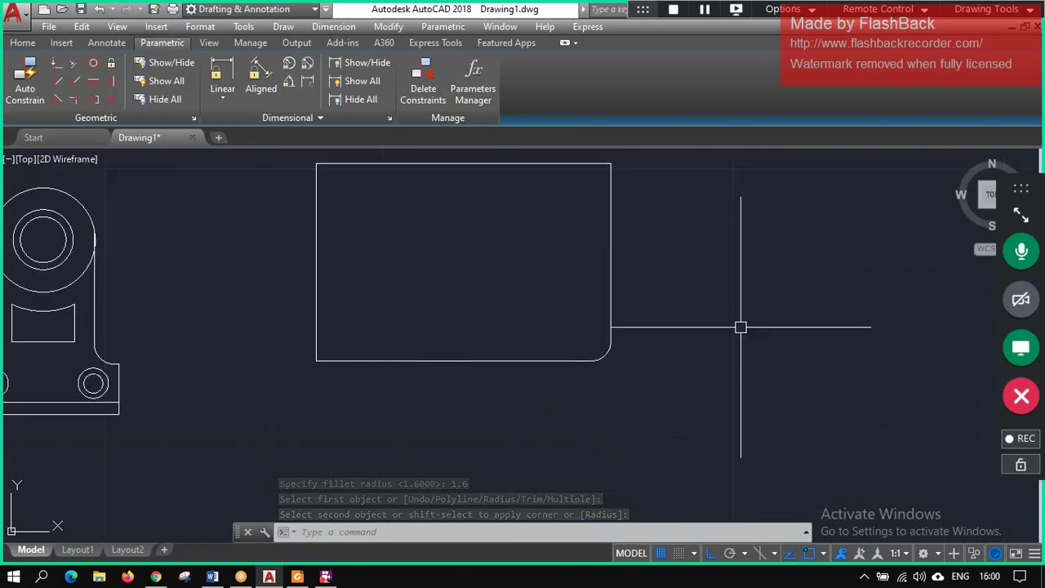
- With Ortho off, draw a sloped line joined to a nearly flat line
type("lin")
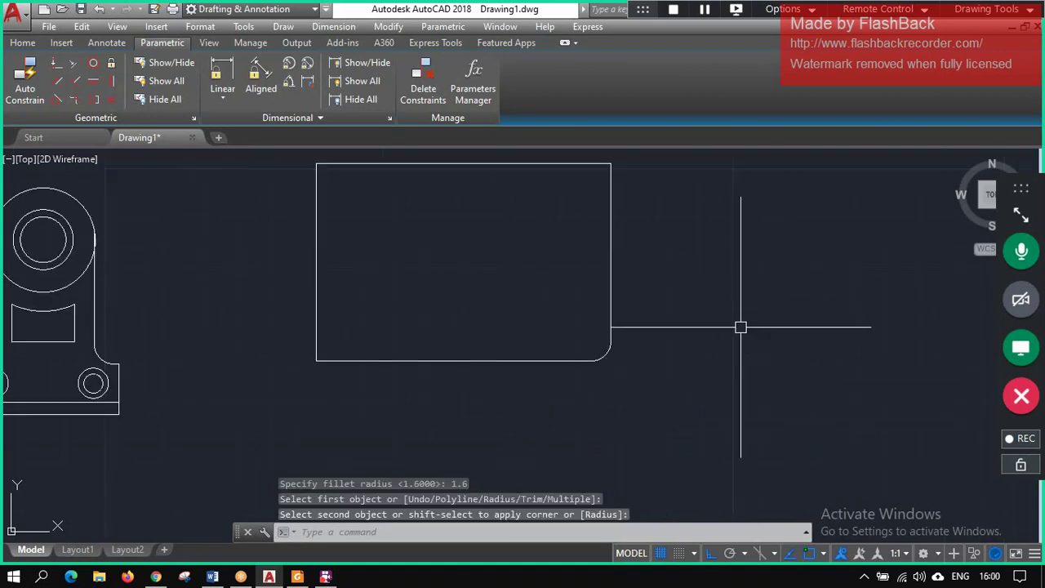
key("Return")
left_click(728, 330)
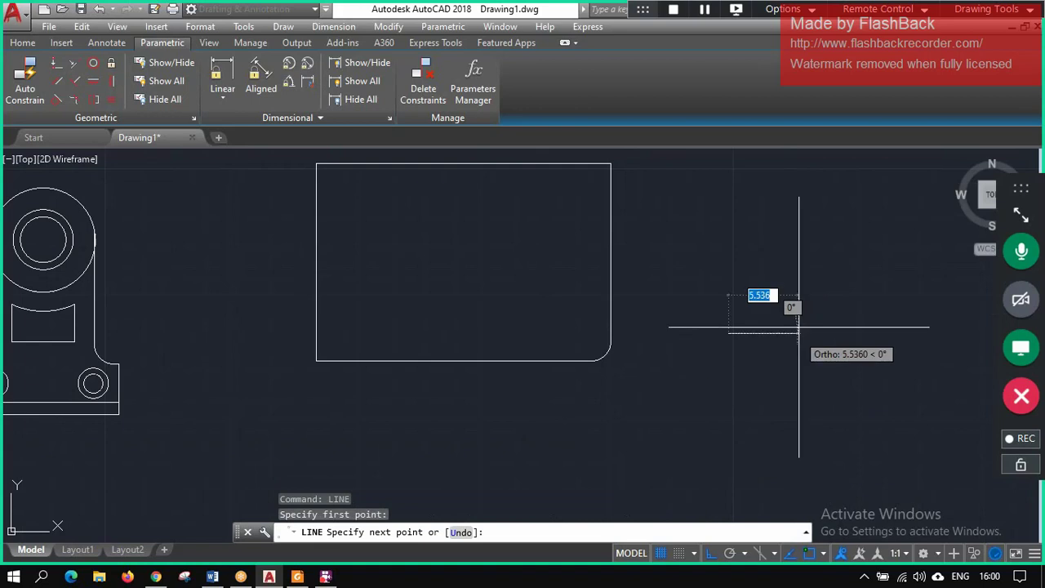
left_click(712, 553)
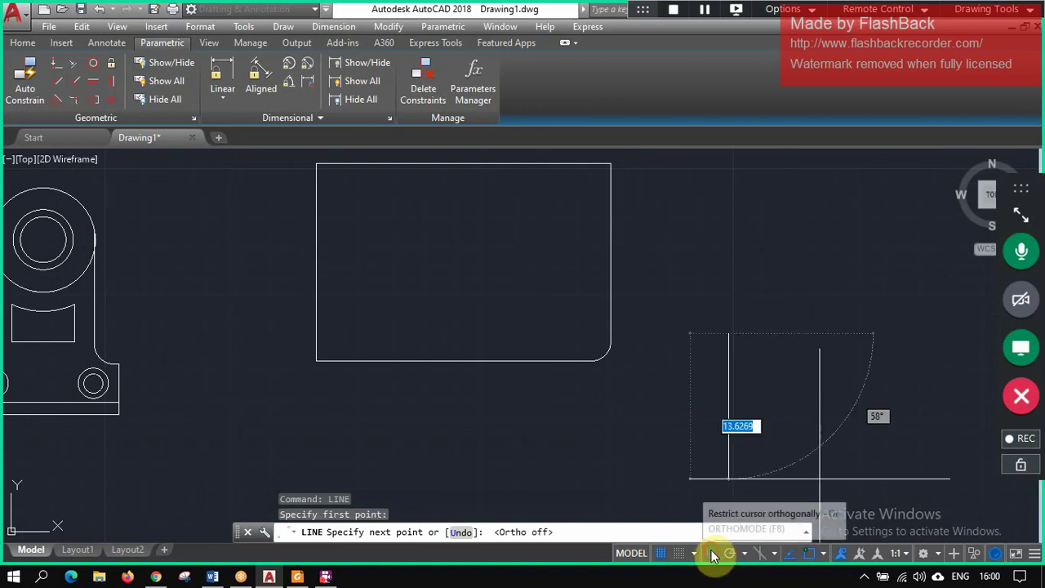
left_click(819, 280)
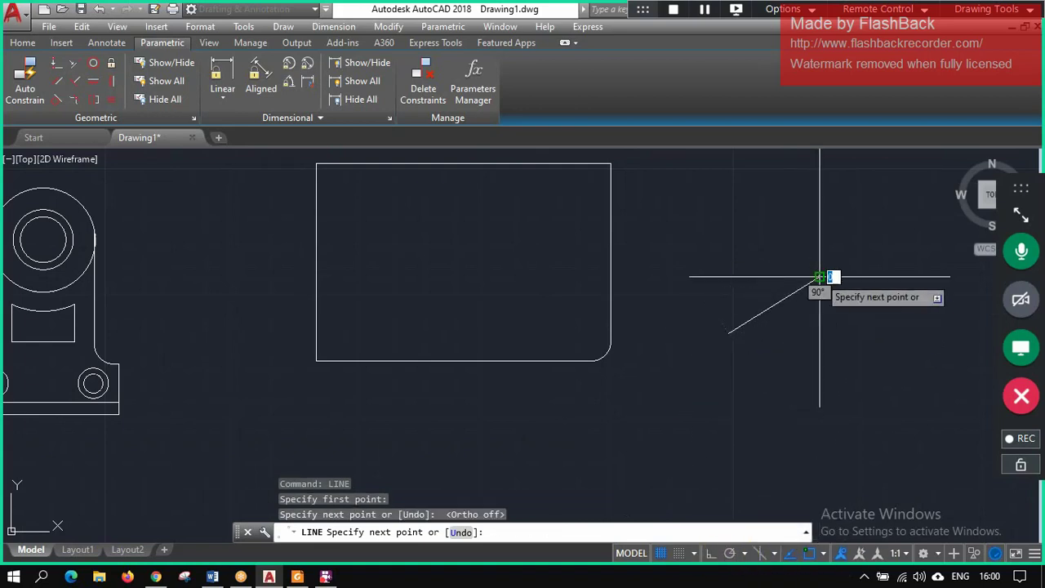
left_click(952, 286)
key("Escape")
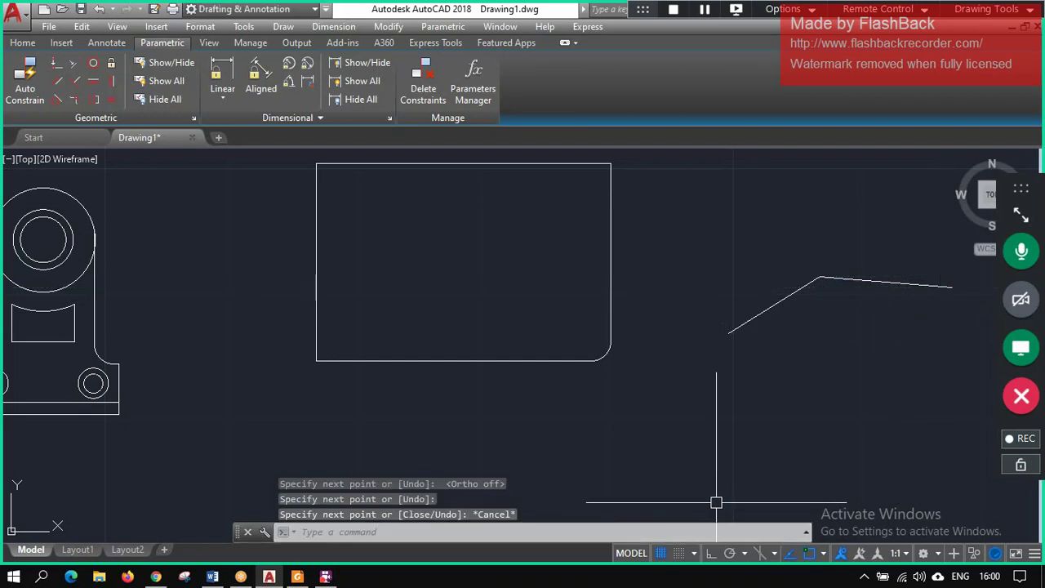
scroll(840, 262, "up", 2)
scroll(882, 291, "up", 1)
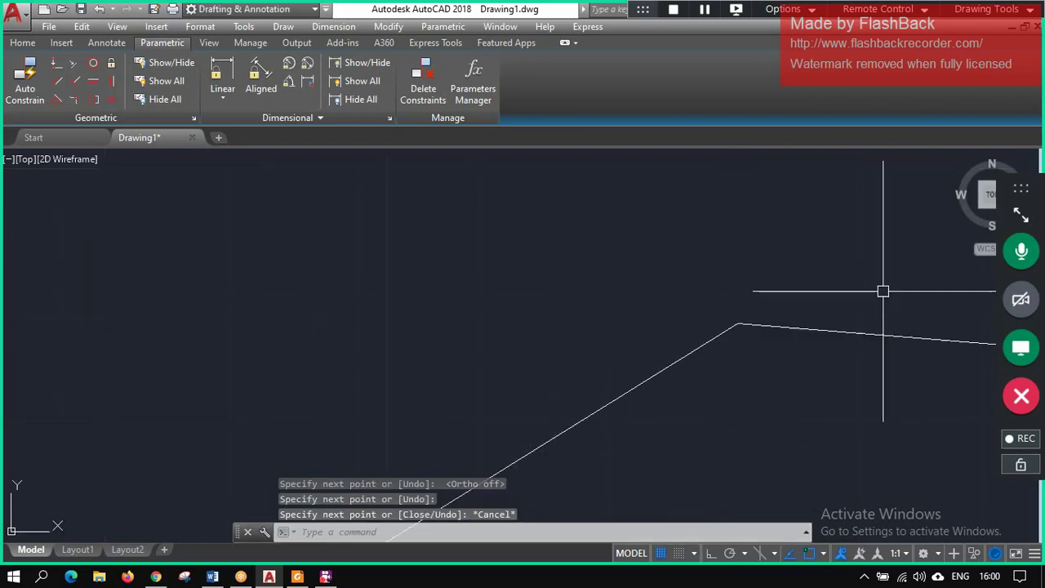
- Fillet the corner between the two lines at radius 1.6000
left_click(559, 534)
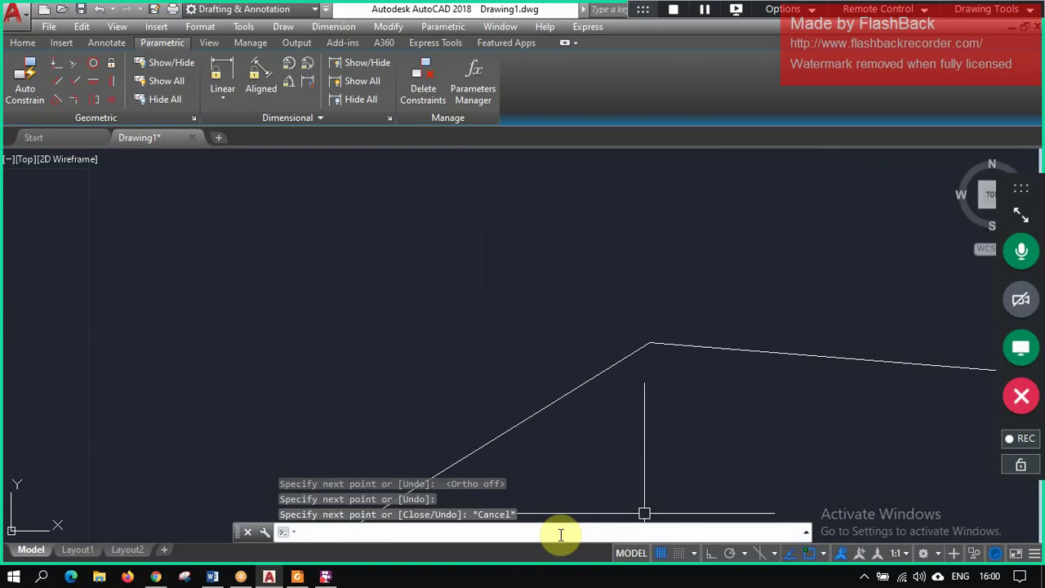
type("fillet")
key("Return")
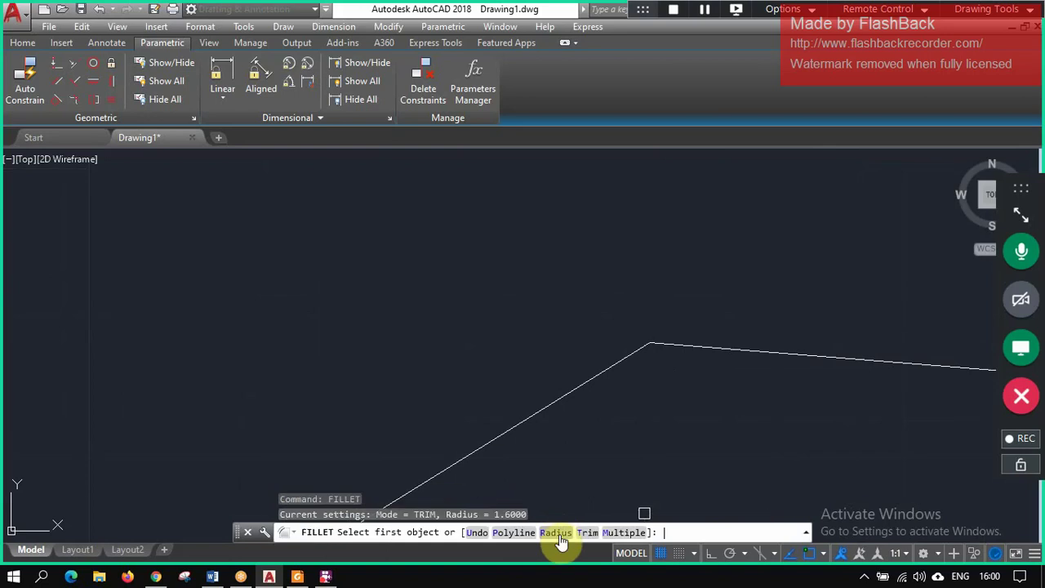
type("r")
key("Return")
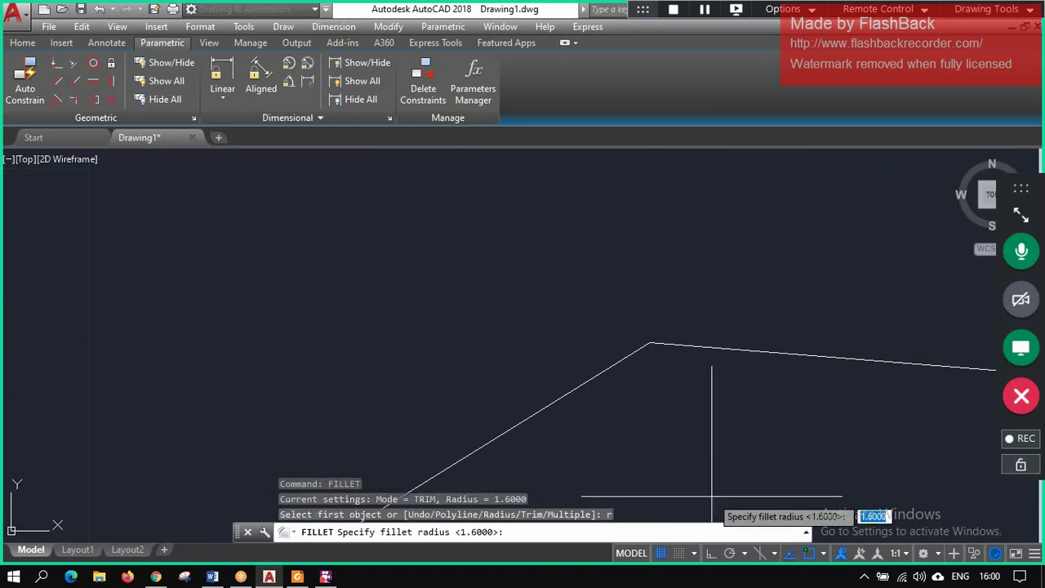
key("Return")
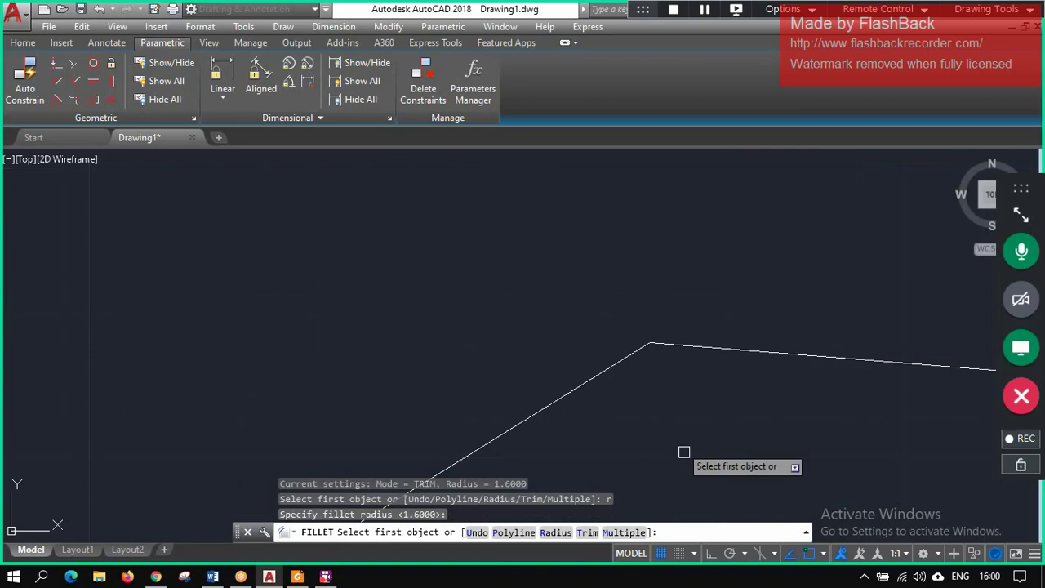
left_click(610, 368)
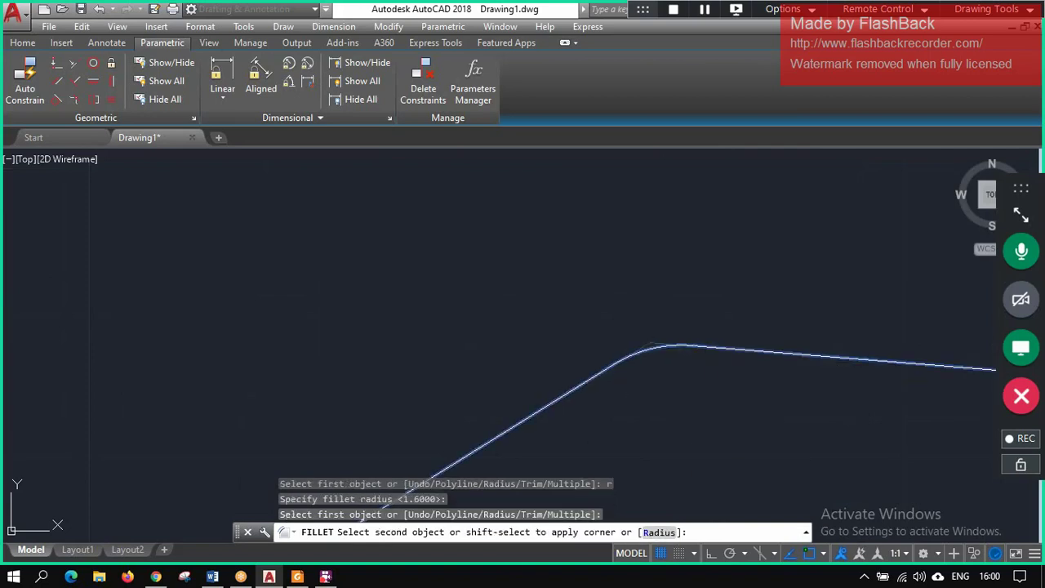
key("Return")
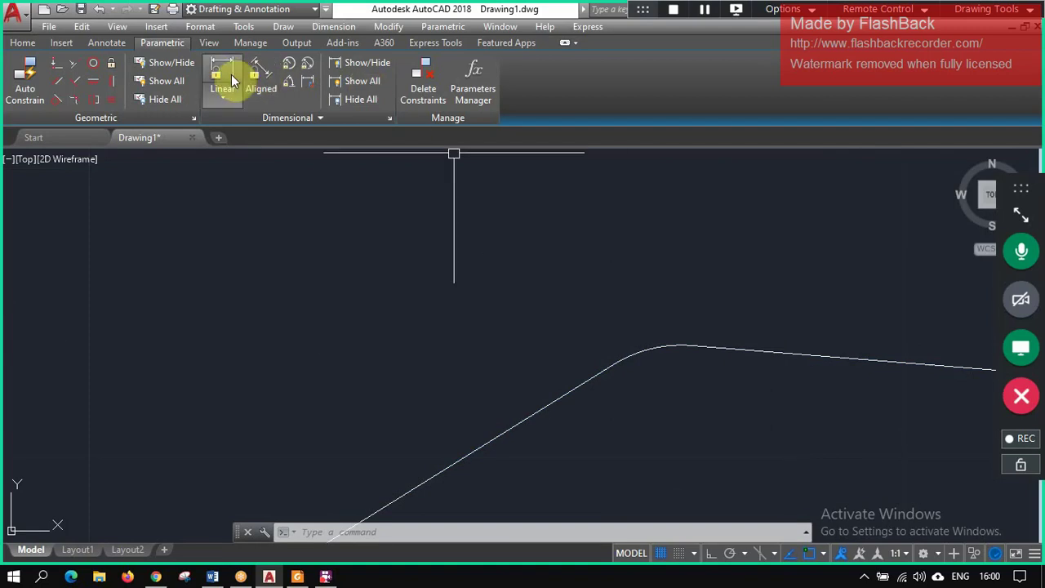
- Erase the filleted lines, the practice rectangle and the leftover short line
scroll(416, 245, "down", 2)
scroll(343, 237, "down", 2)
scroll(268, 221, "down", 3)
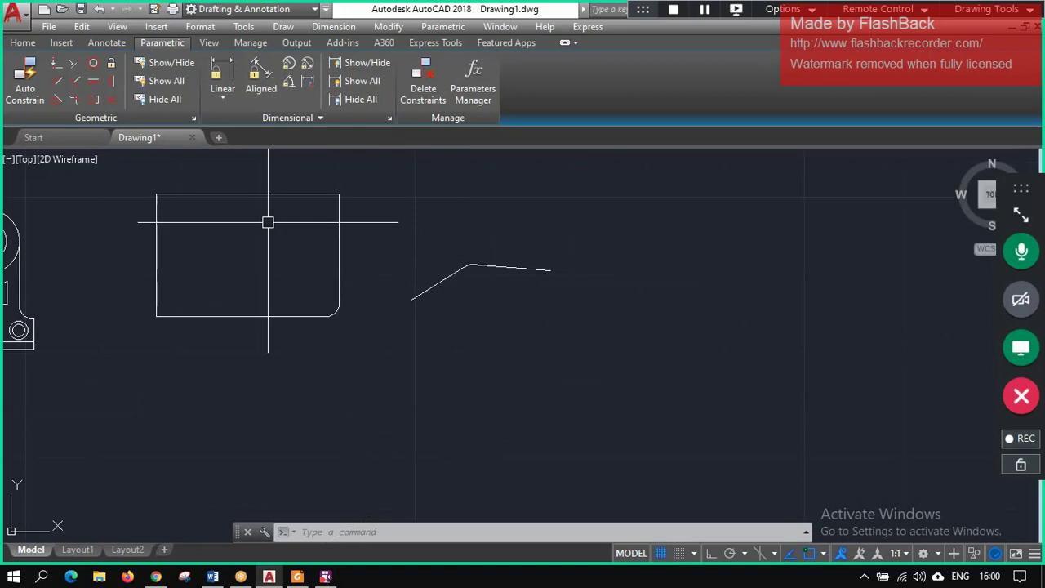
scroll(266, 216, "down", 3)
scroll(253, 216, "up", 1)
scroll(200, 211, "up", 1)
key("Escape")
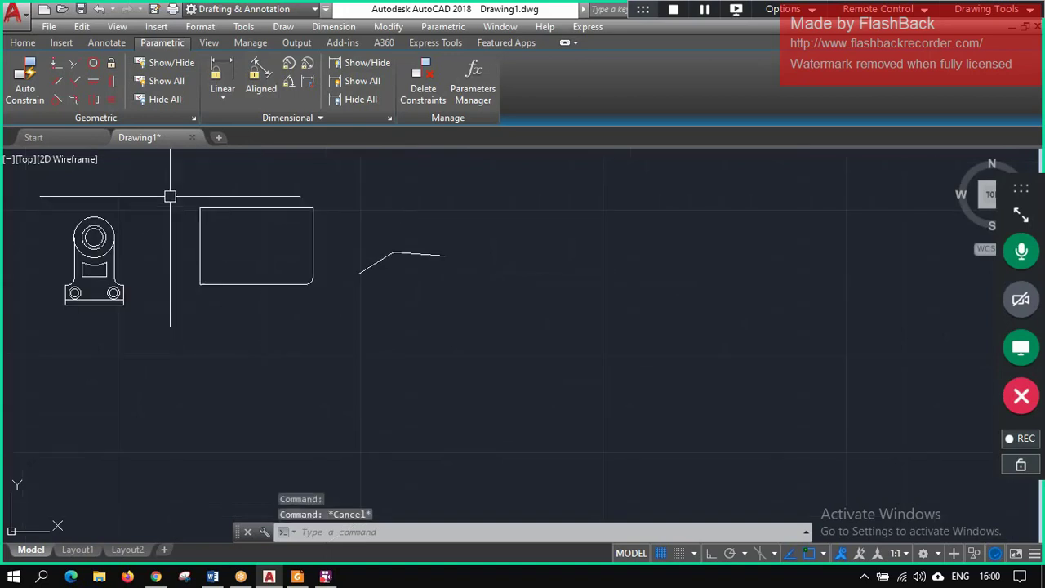
mouse_move(171, 191)
left_mouse_down()
mouse_move(264, 243)
mouse_move(555, 217)
left_mouse_up()
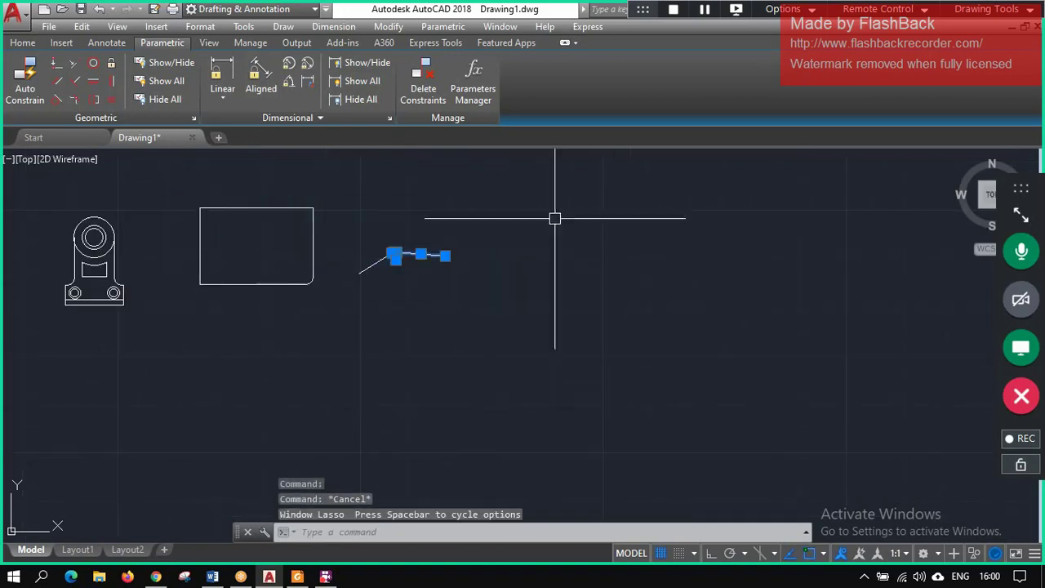
key("Delete")
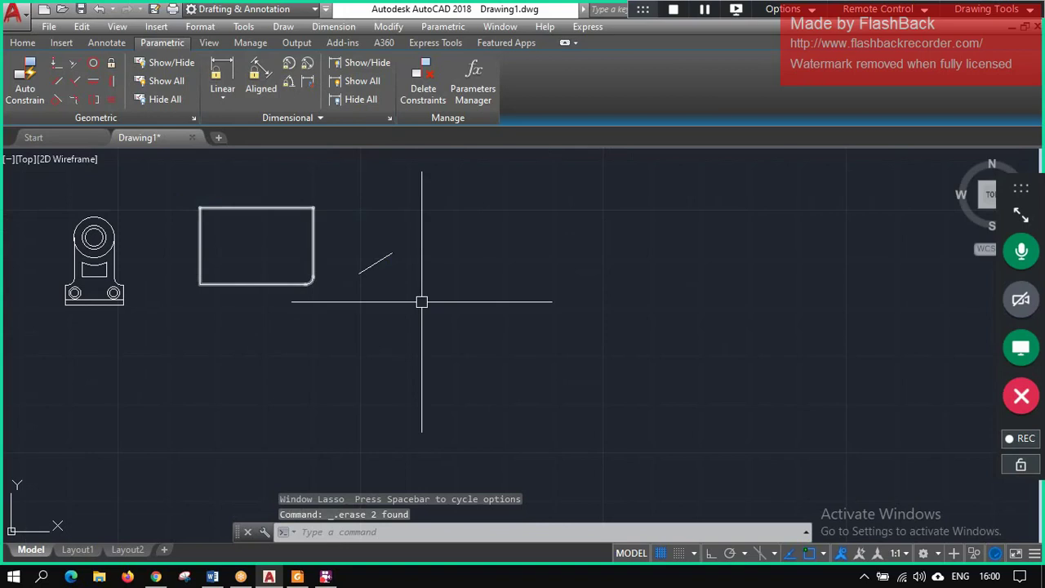
left_click_drag(459, 187, 144, 171)
key("Delete")
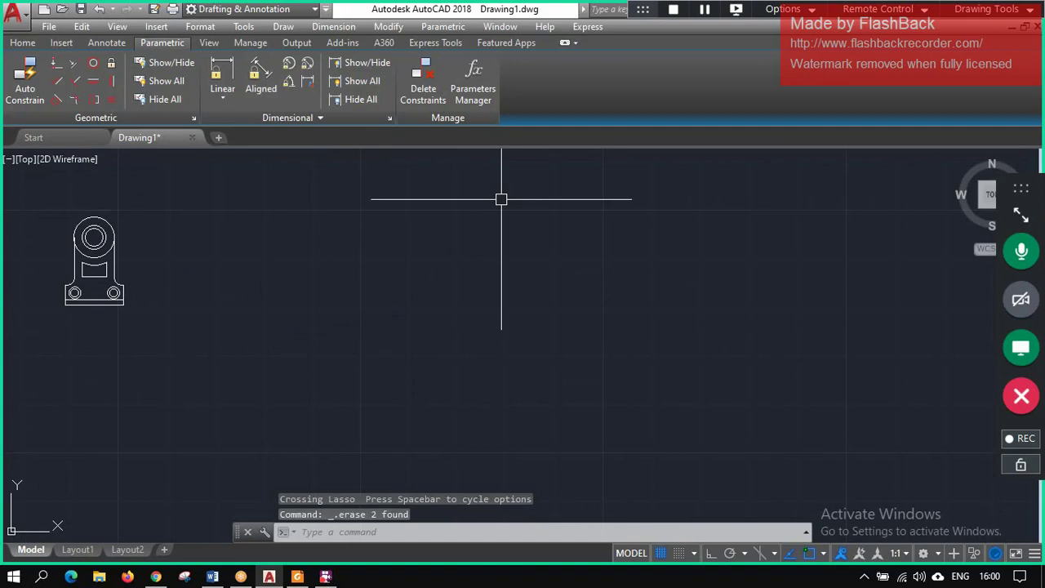
left_click(293, 531)
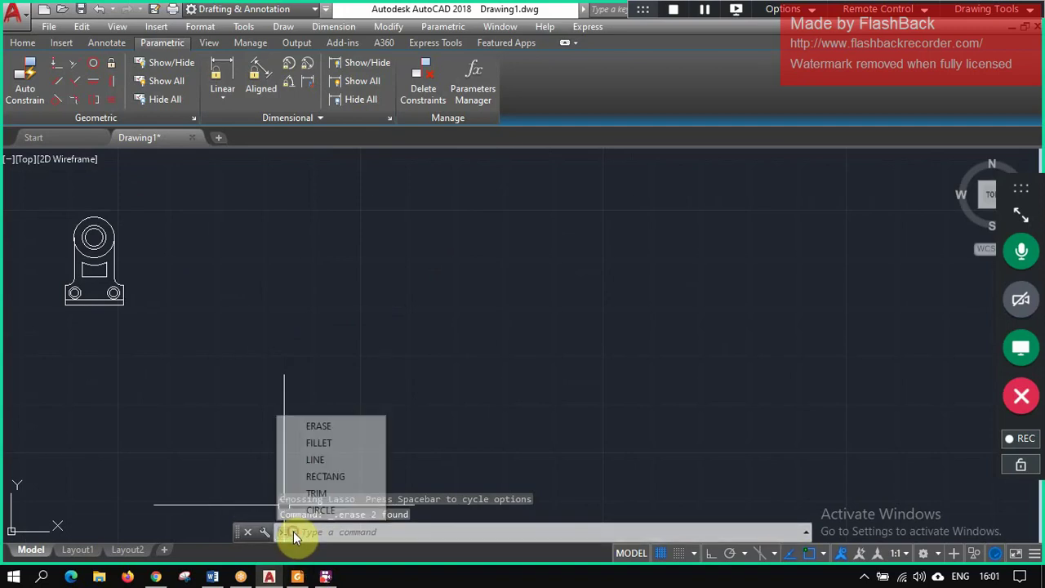
left_click(443, 473)
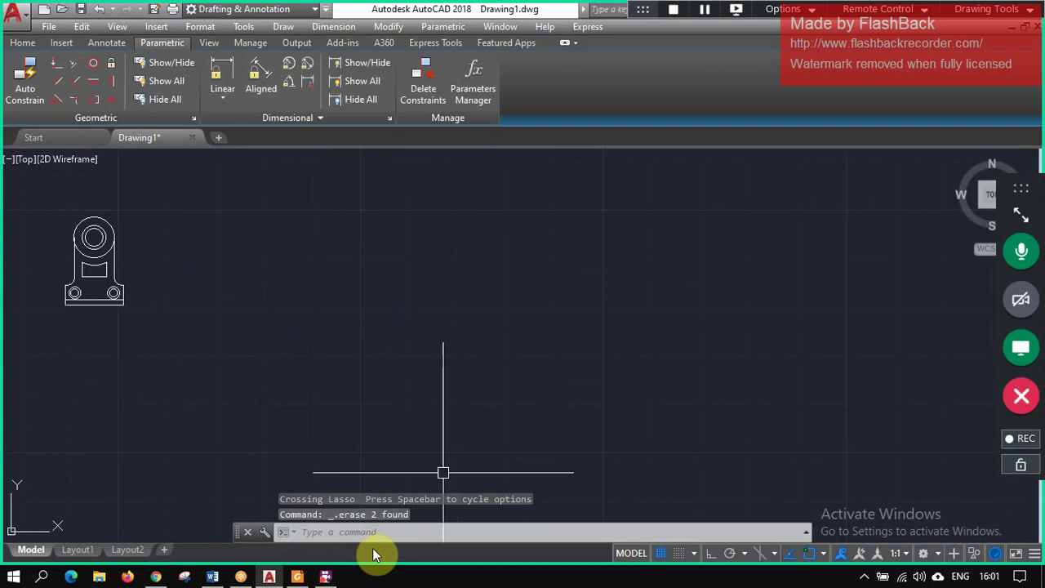
left_click(282, 532)
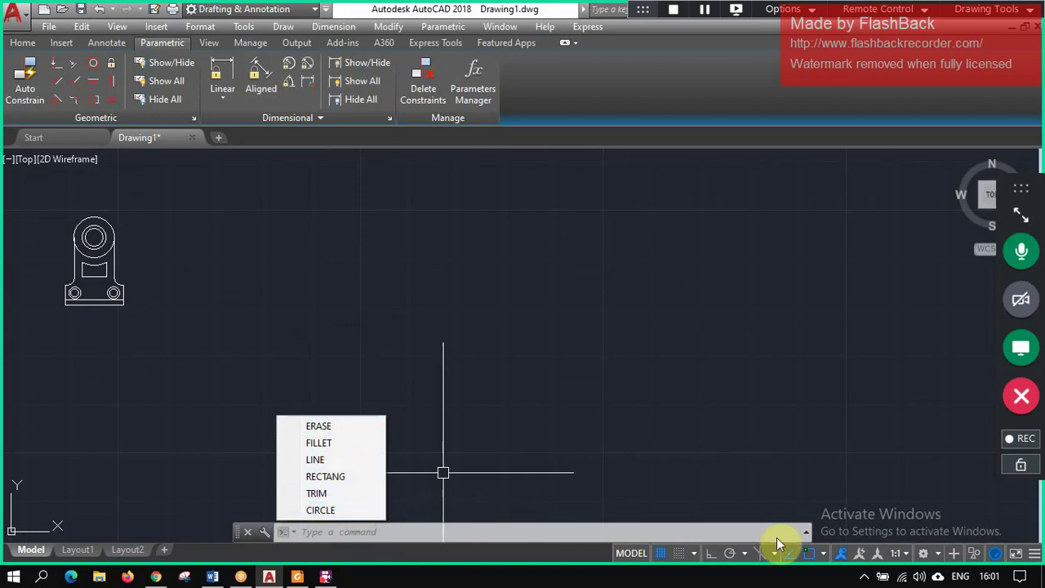
left_click(808, 532)
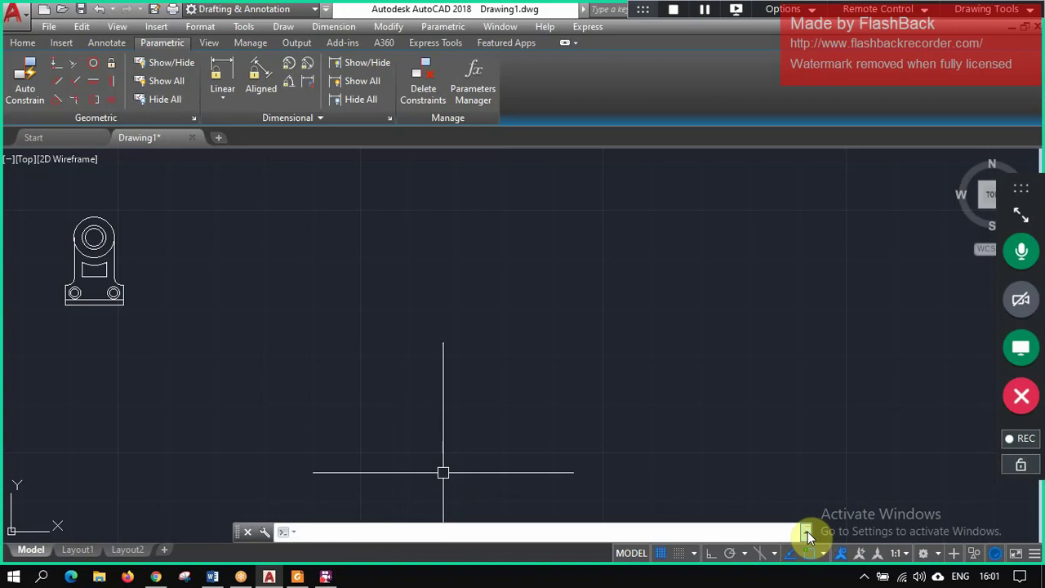
left_click(807, 531)
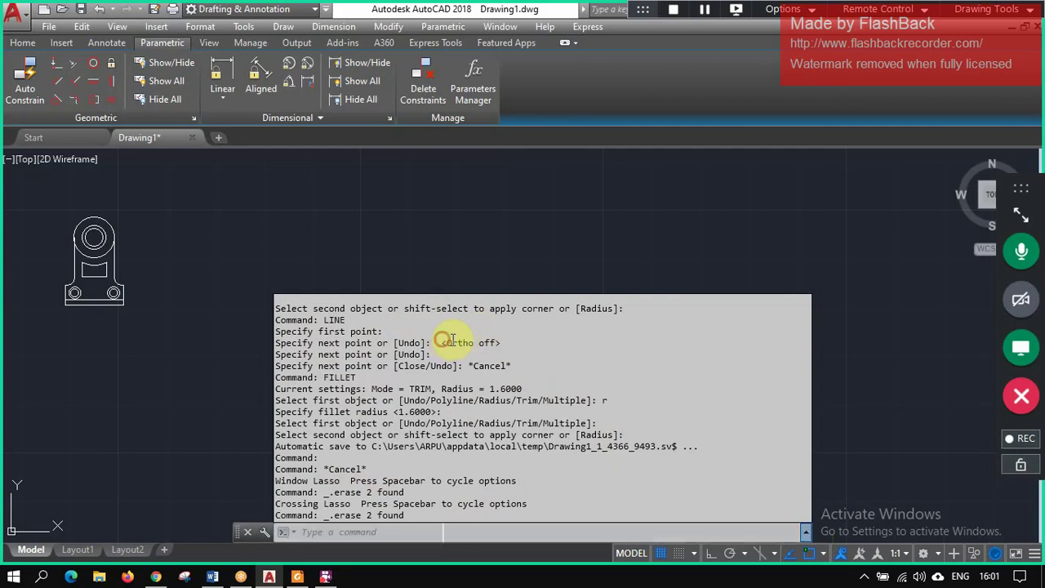
left_click_drag(443, 342, 513, 338)
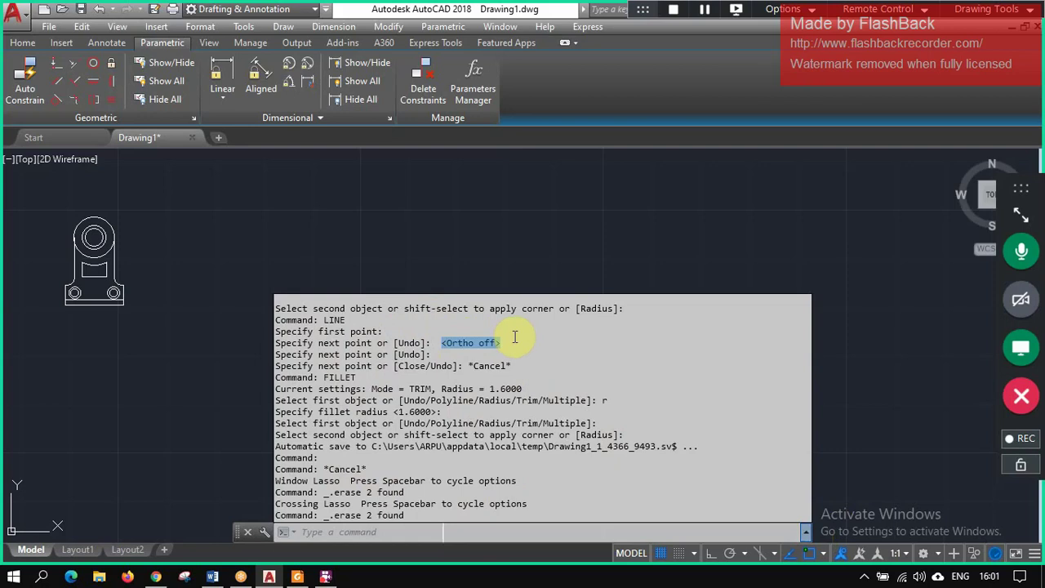
left_click_drag(290, 308, 634, 308)
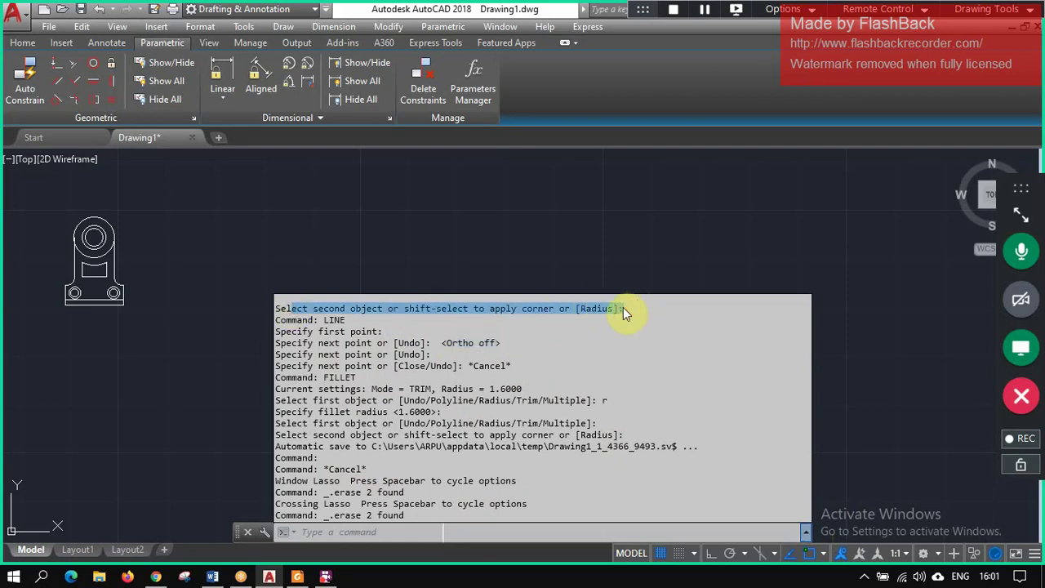
mouse_move(703, 447)
left_mouse_down()
mouse_move(457, 447)
mouse_move(408, 458)
left_mouse_up()
left_click(373, 447)
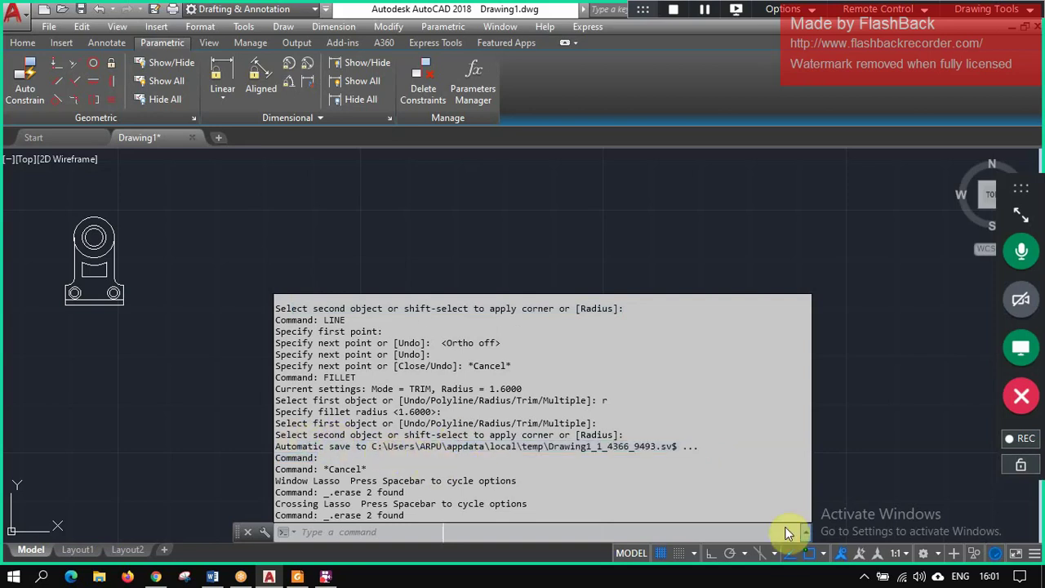
left_click(808, 532)
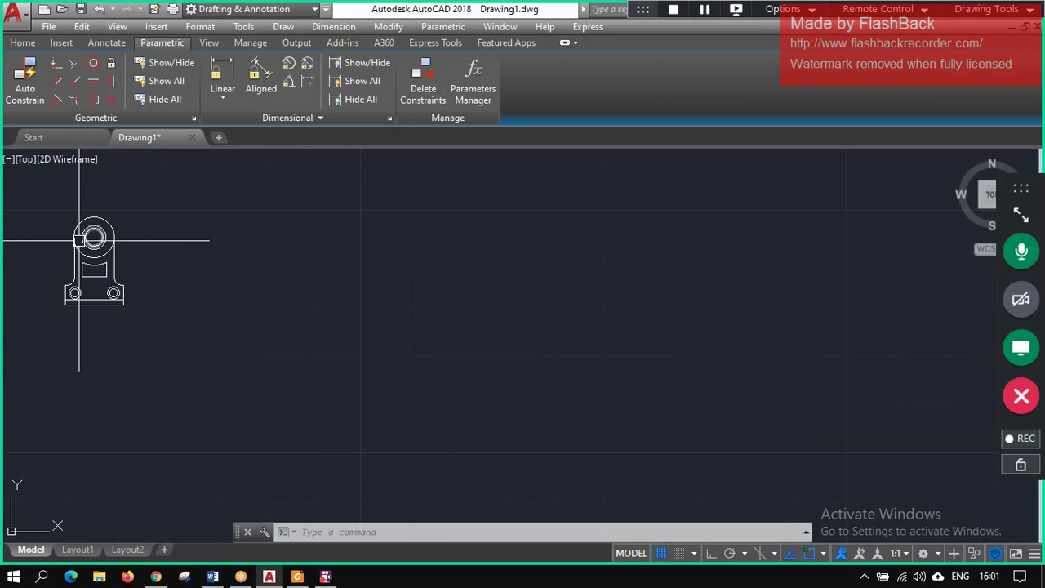
right_click(174, 195)
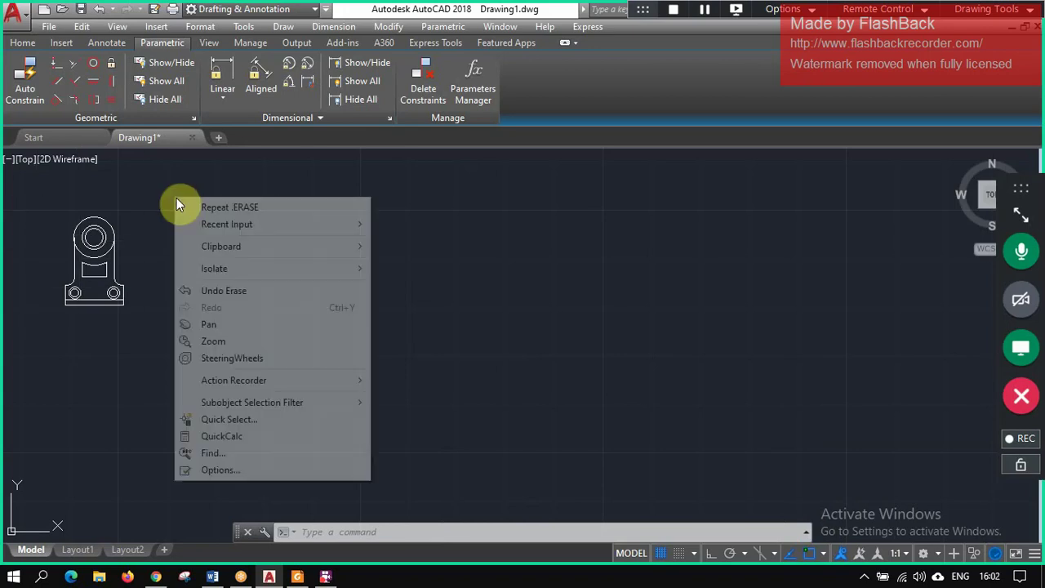
left_click(157, 183)
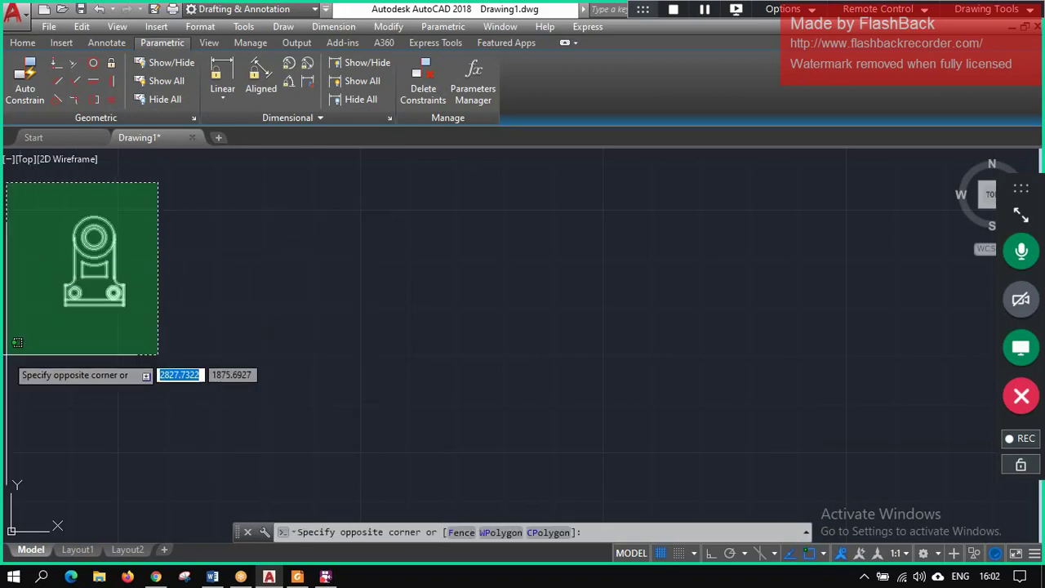
left_click(3, 373)
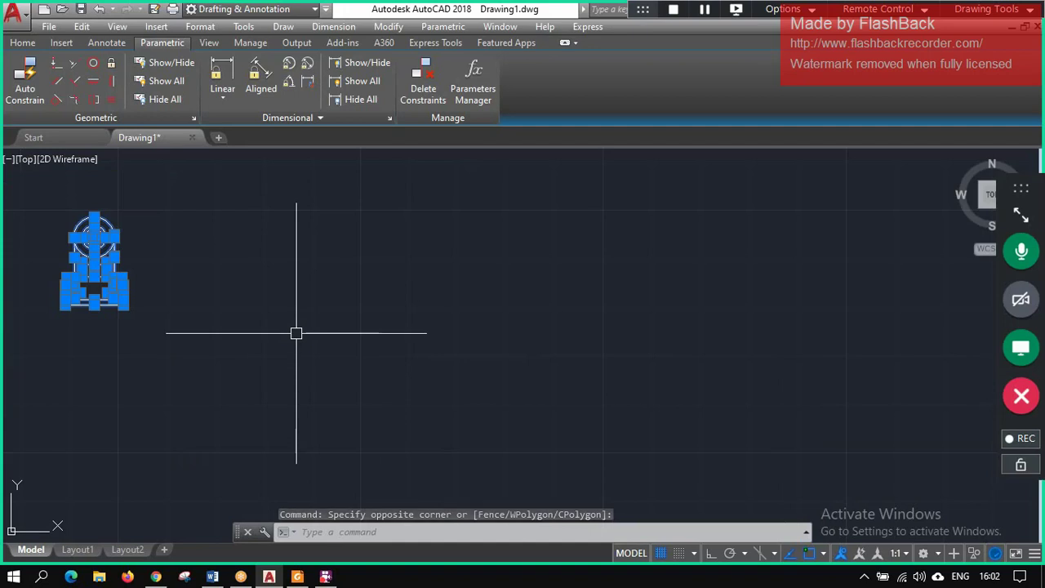
key("Escape")
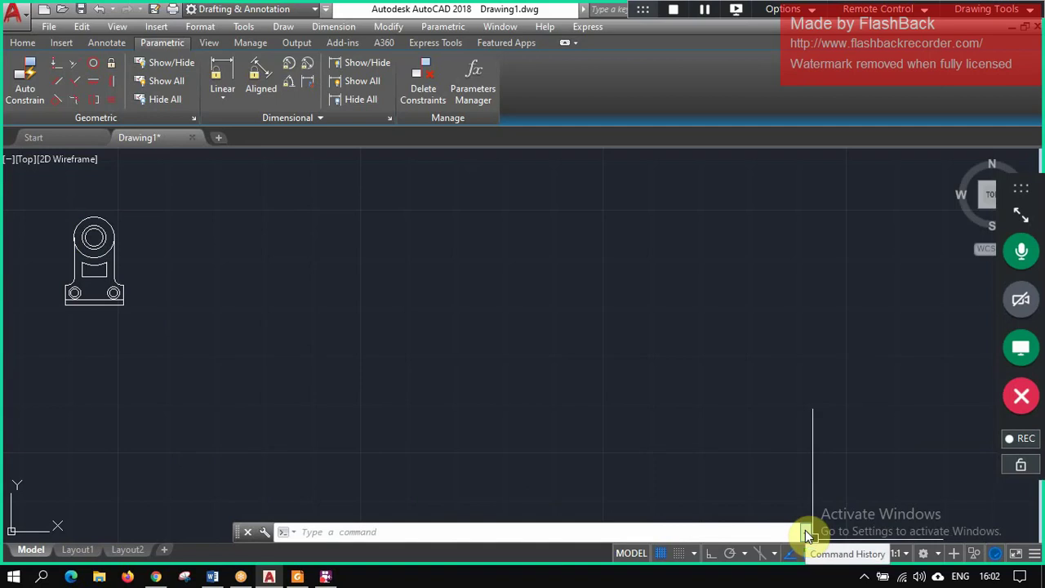
left_click(805, 532)
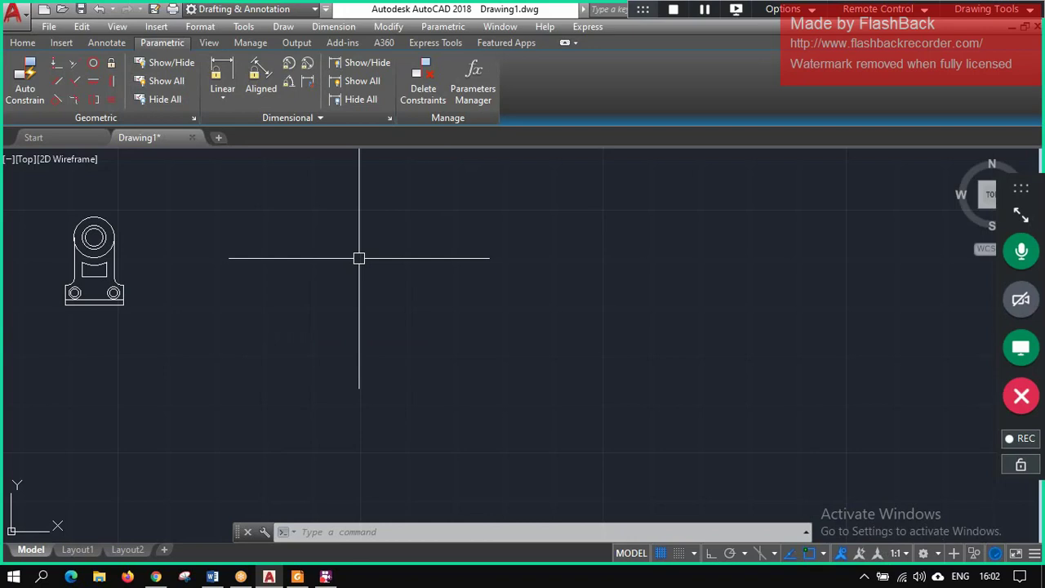
- Draw a small circle and a larger circle to its right
type("cline")
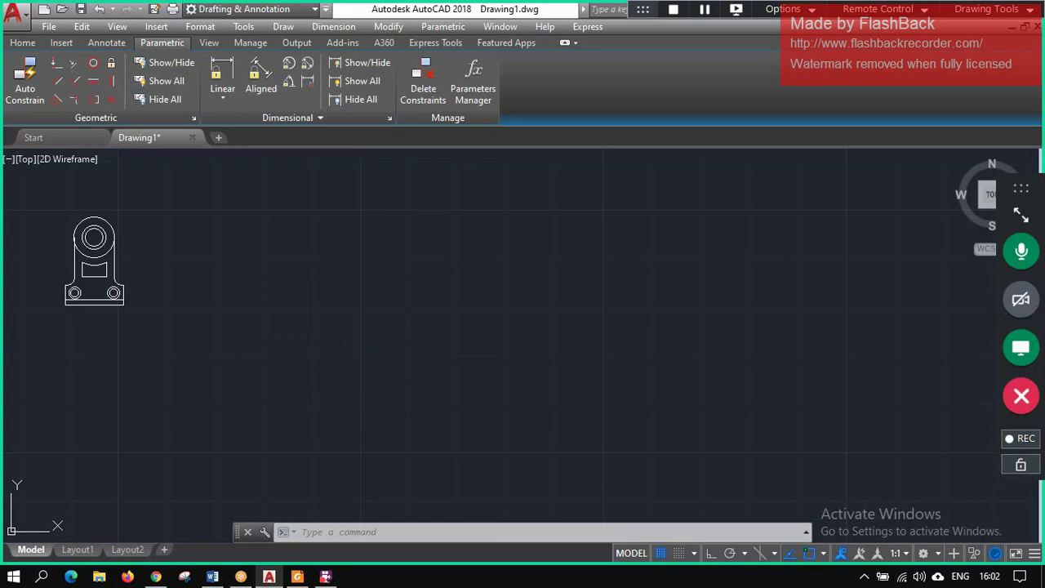
key("Return")
left_click(315, 251)
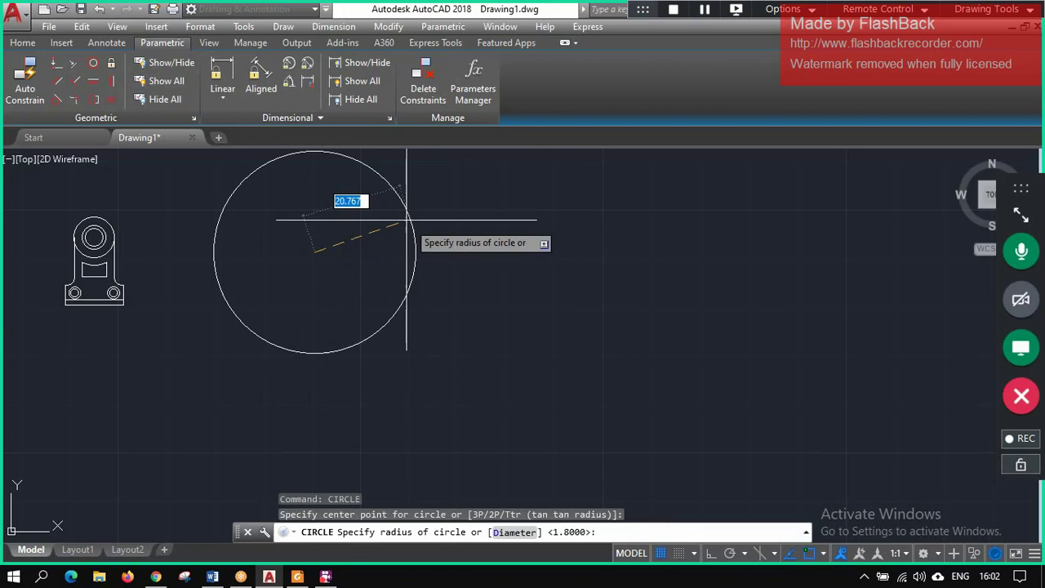
left_click(359, 219)
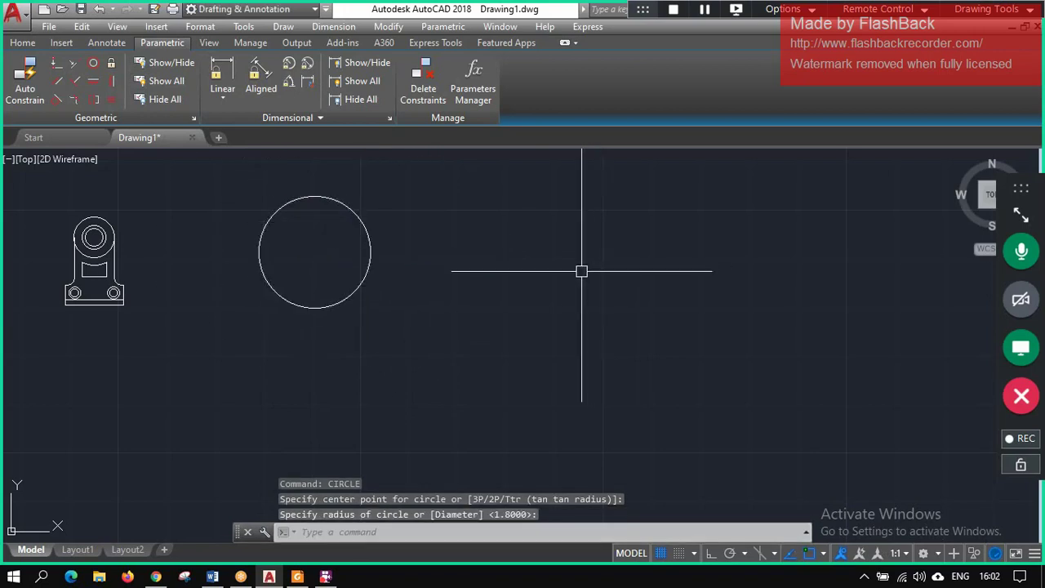
key("Return")
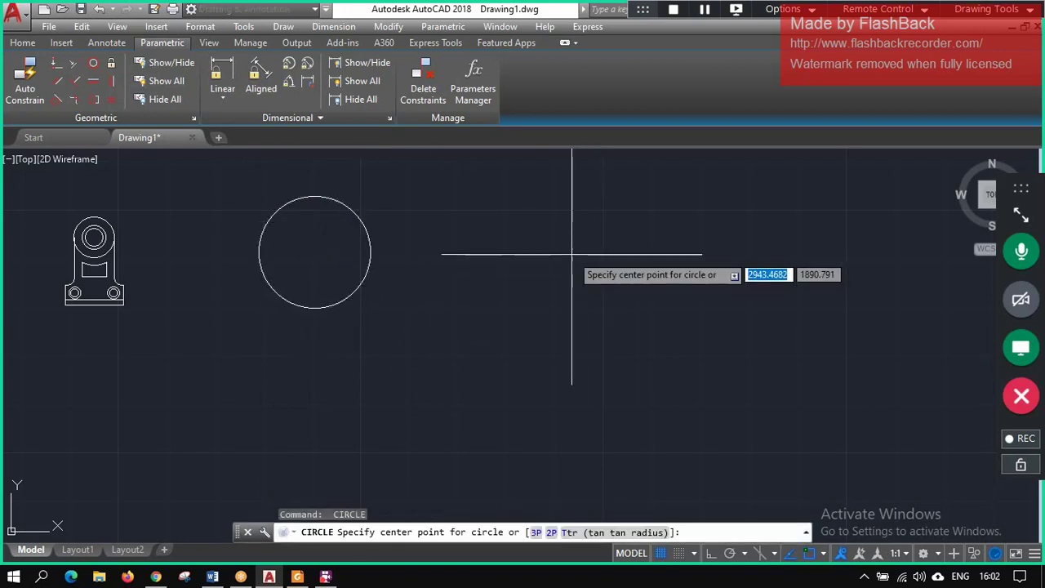
left_click(571, 254)
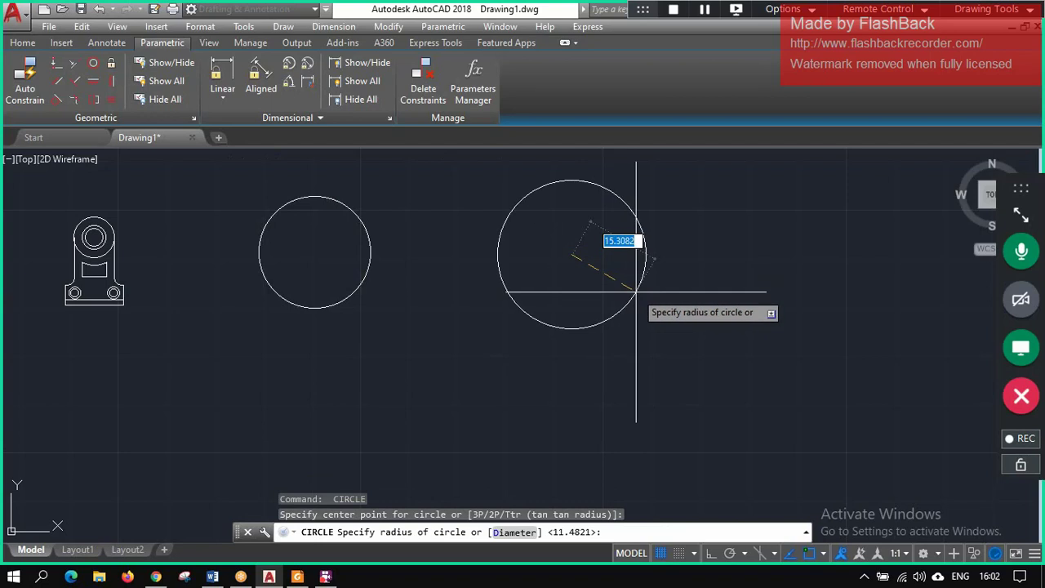
left_click(643, 260)
key("Escape")
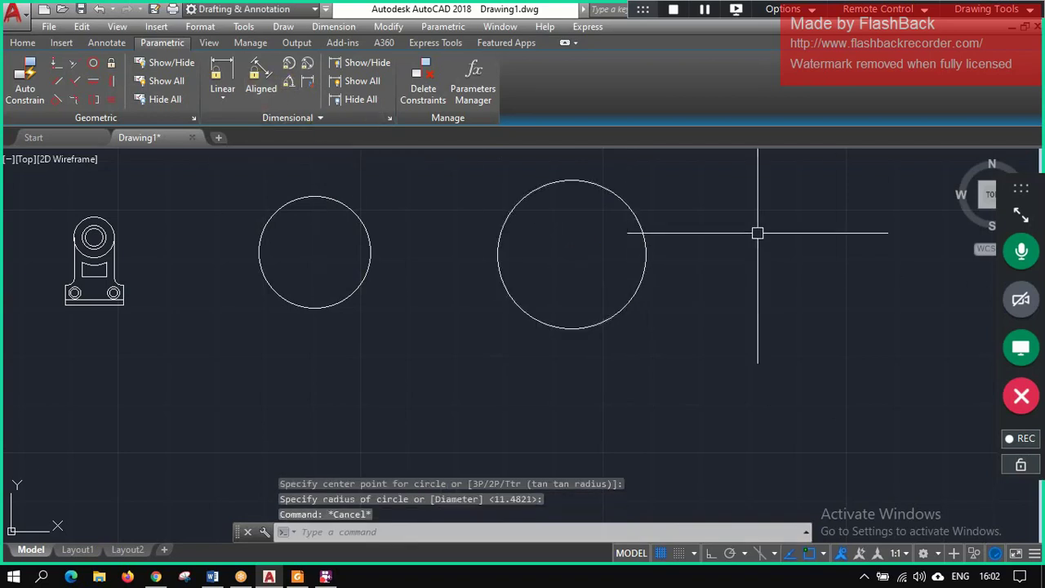
- Draw a vertical line right of the circles with Ortho on
type("l")
key("Return")
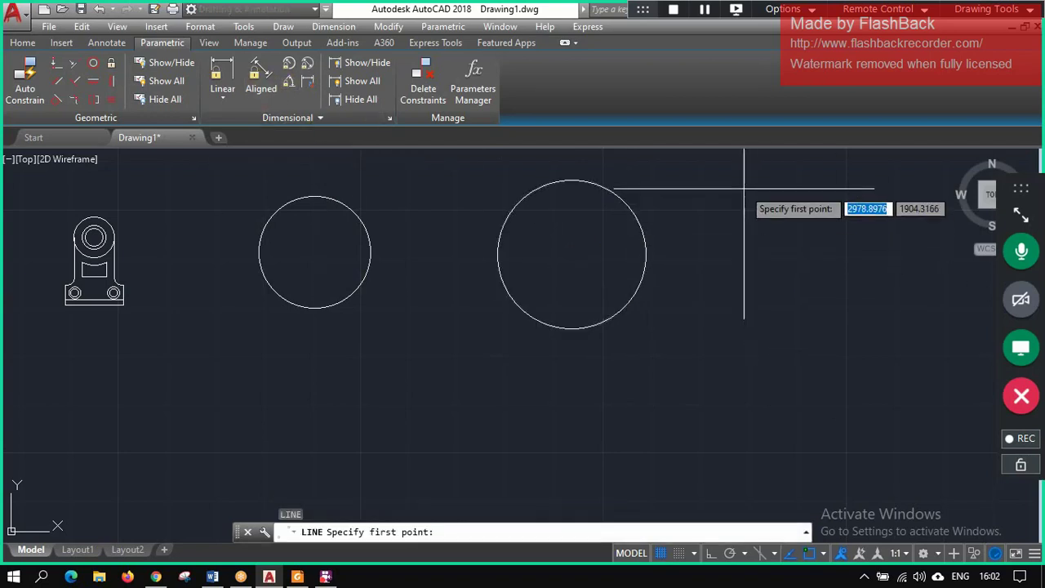
left_click(743, 190)
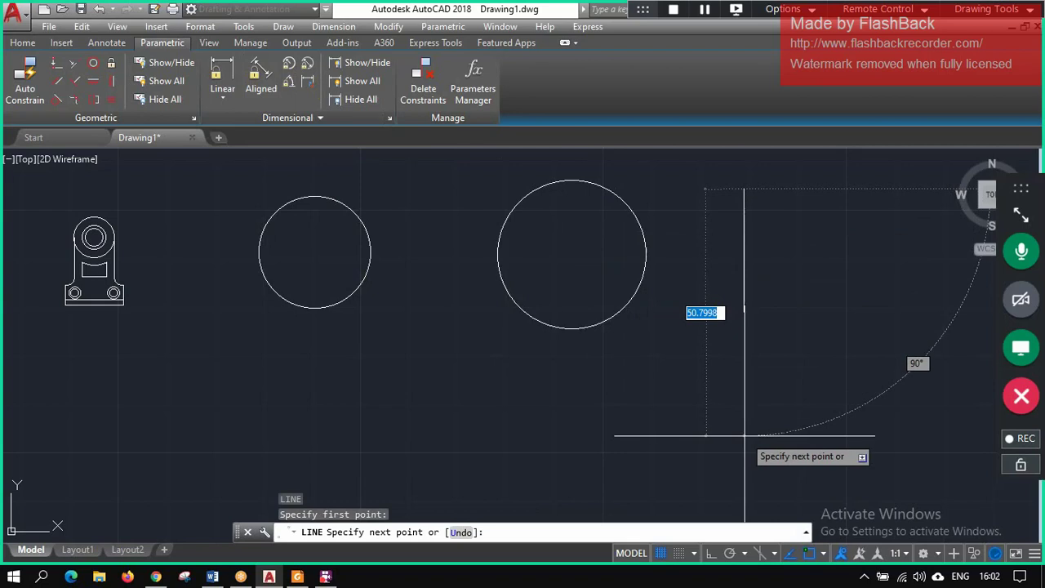
left_click(711, 554)
left_click(743, 416)
key("Escape")
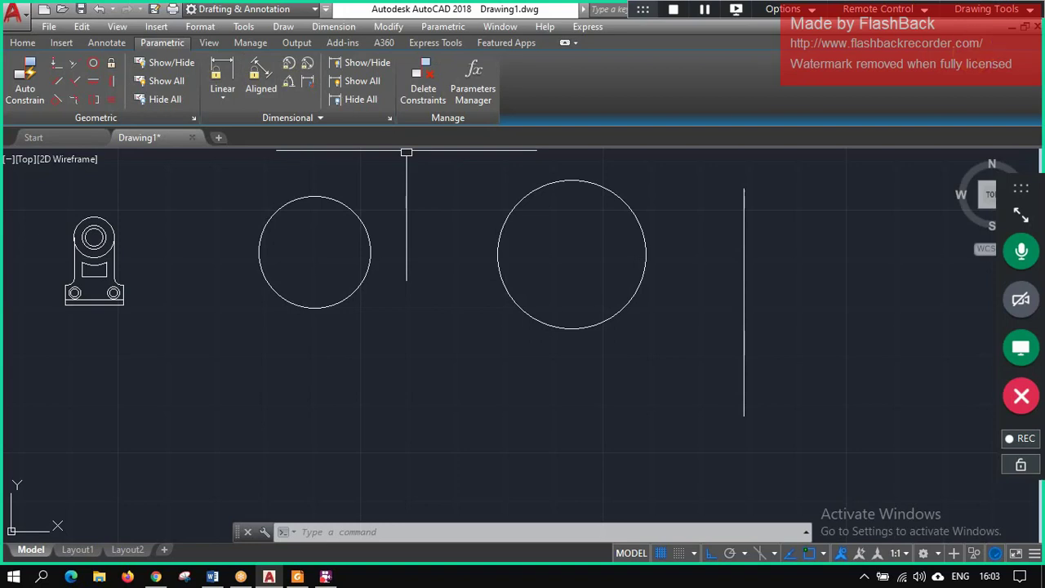
- Choose Linear from the Parametric tab's Dimensional panel
left_click(222, 74)
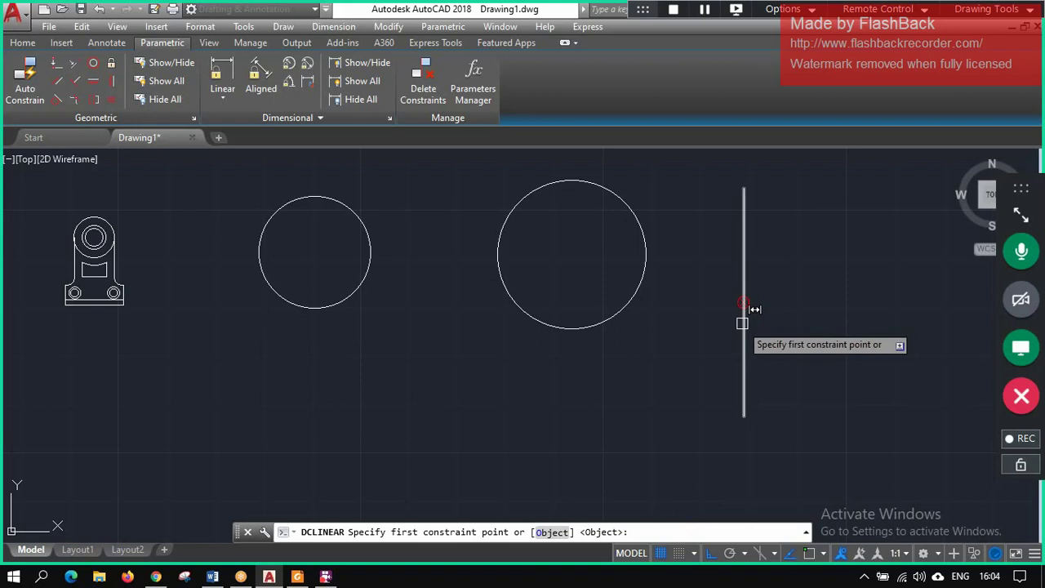
- Constrain the vertical line to the large circle's centre with d1 = 40
left_click(744, 303)
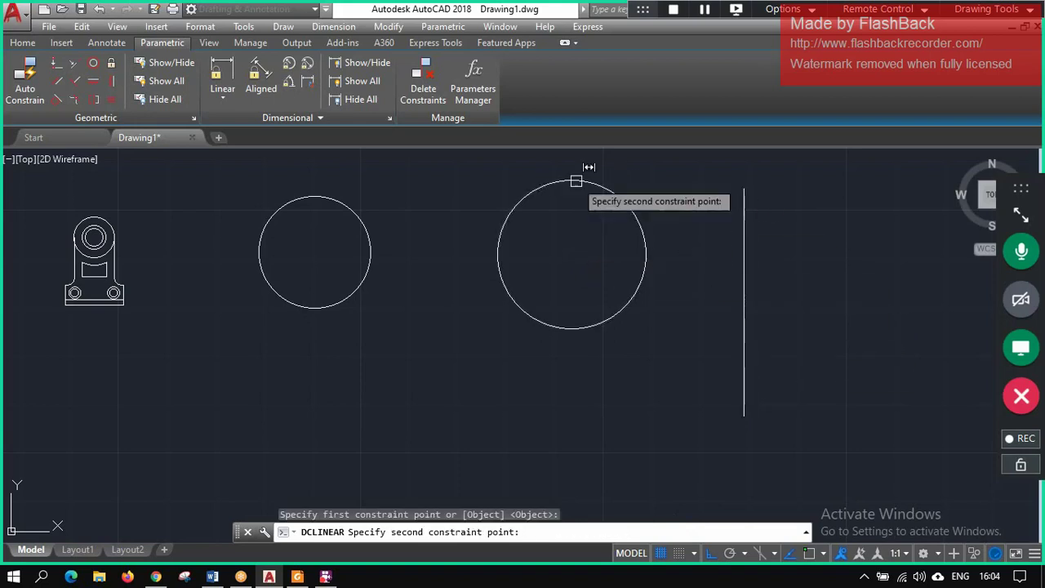
left_click(603, 172)
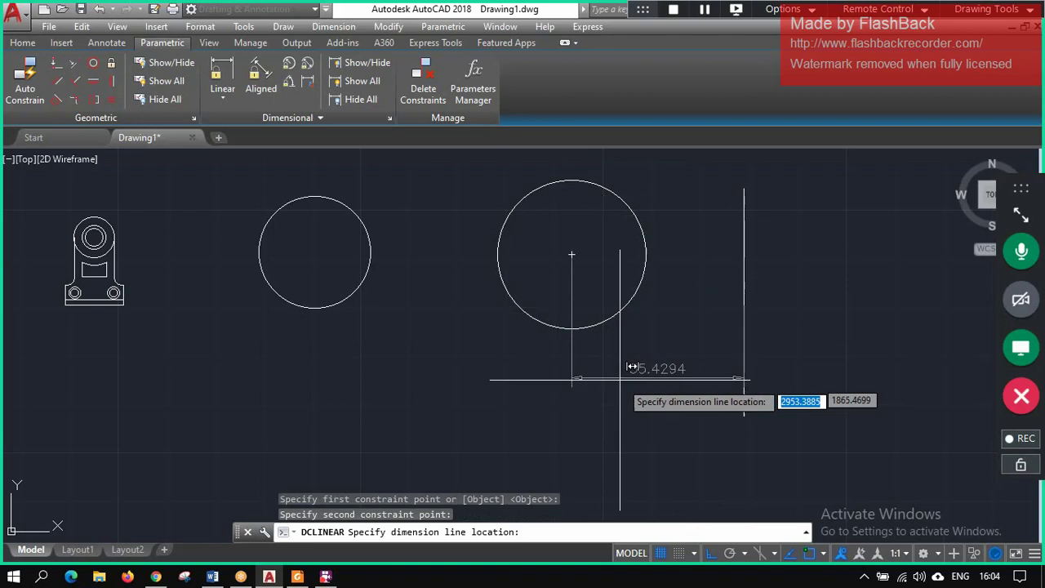
left_click(693, 396)
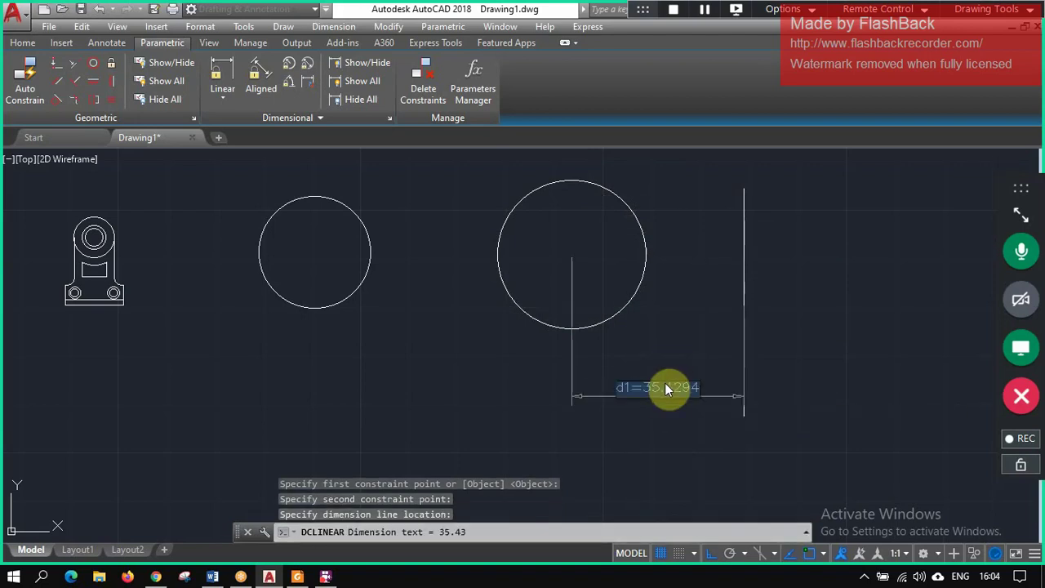
left_click(664, 382)
key("BackSpace")
key("BackSpace")
key("BackSpace")
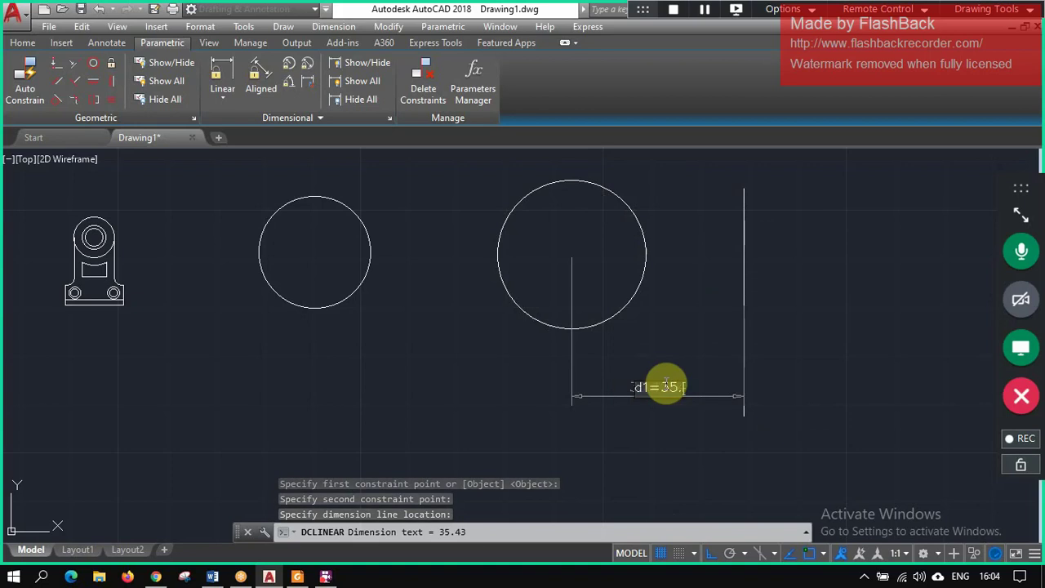
key("Escape")
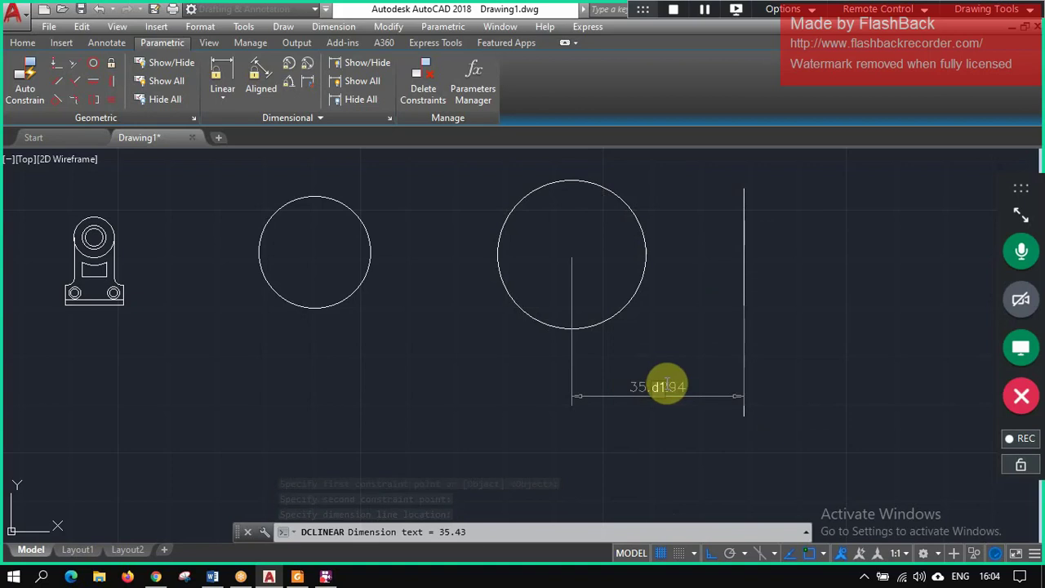
type("0")
key("Return")
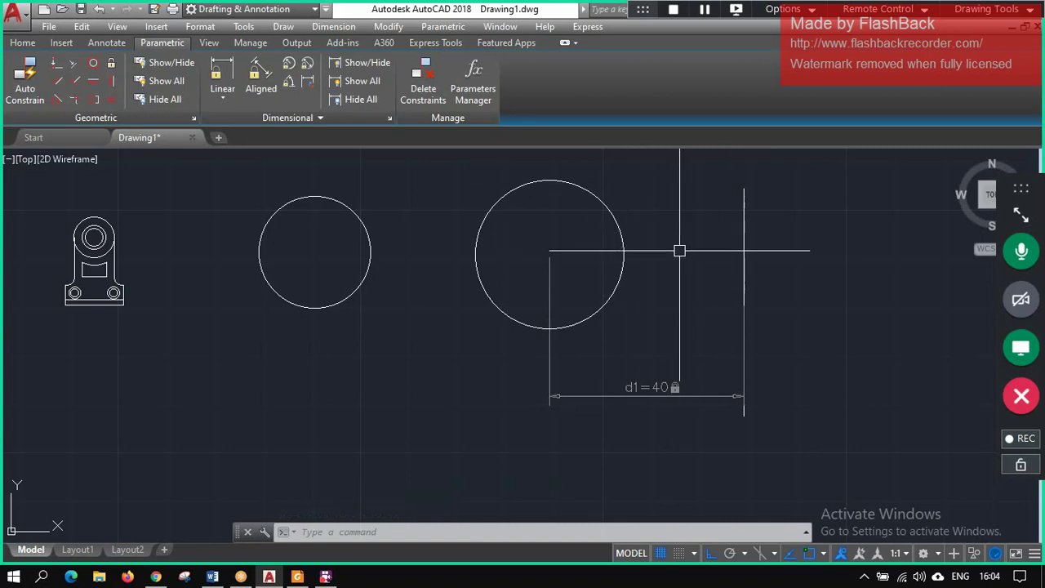
- Add a DCLINEAR constraint d2 = 60 from the vertical line to the small circle's centre
type("DCLINEAR")
key("Return")
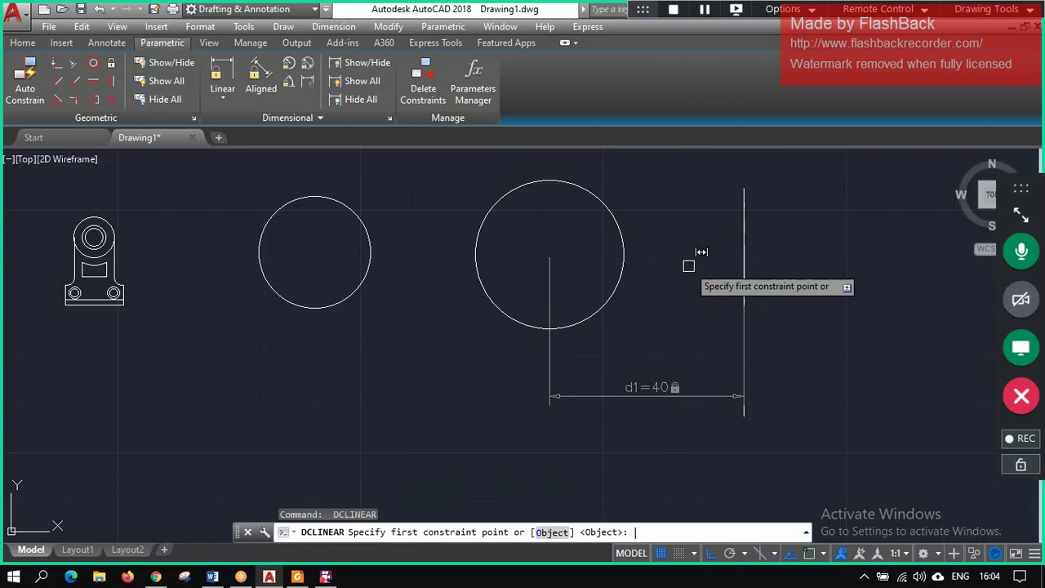
left_click(743, 299)
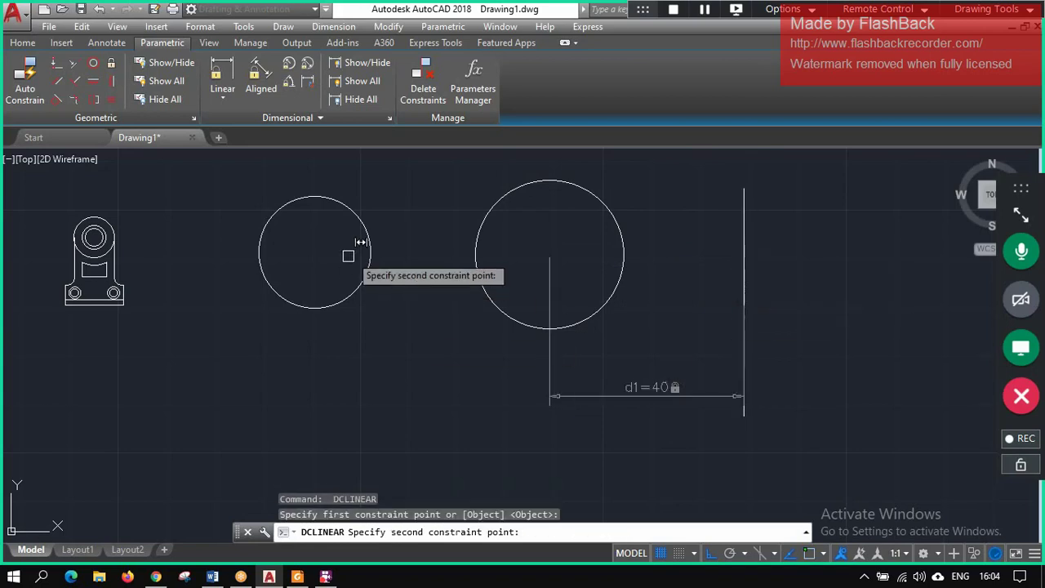
left_click(364, 222)
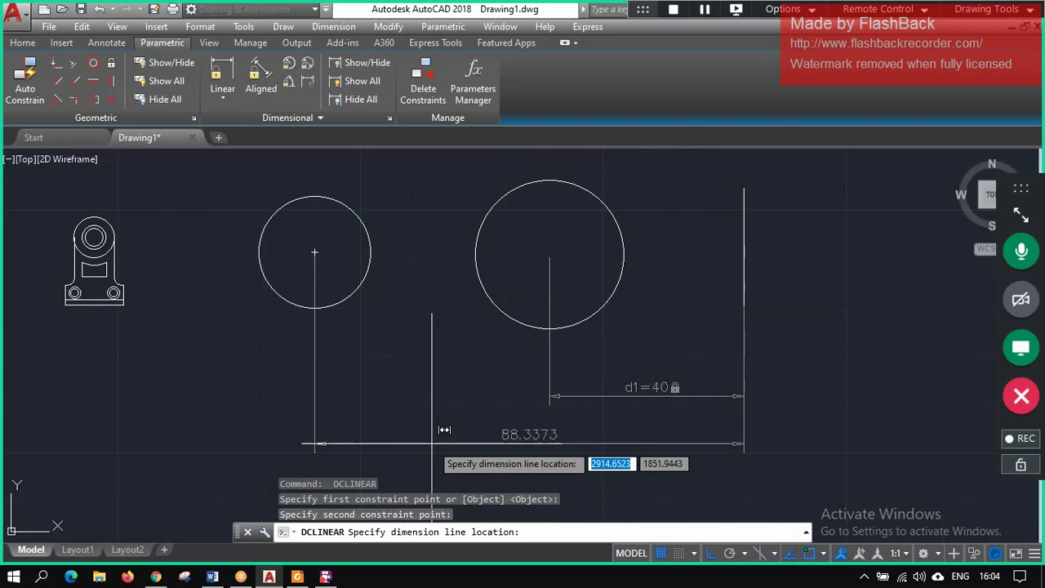
left_click(494, 443)
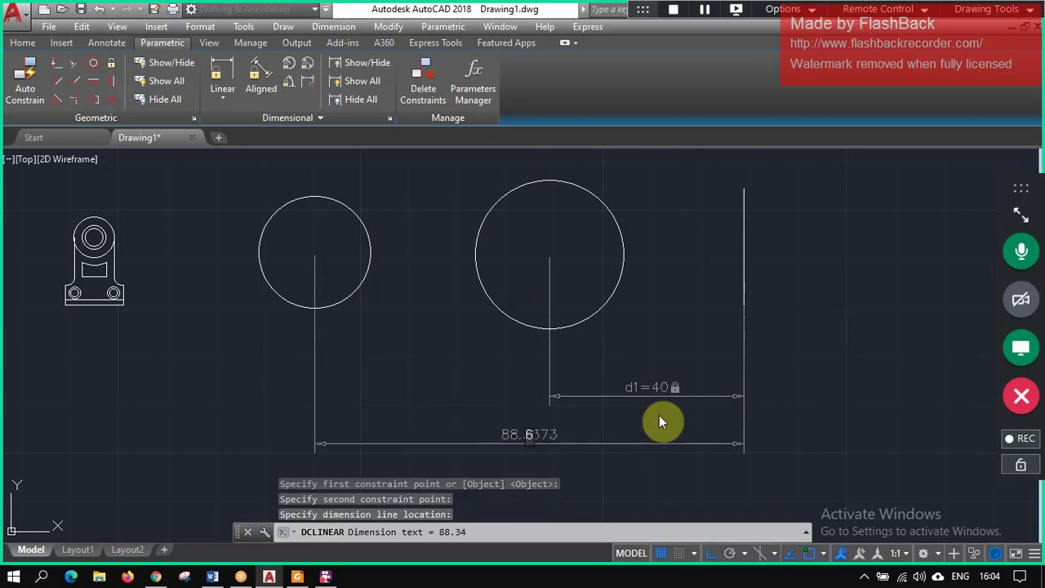
type("88.337360")
key("Return")
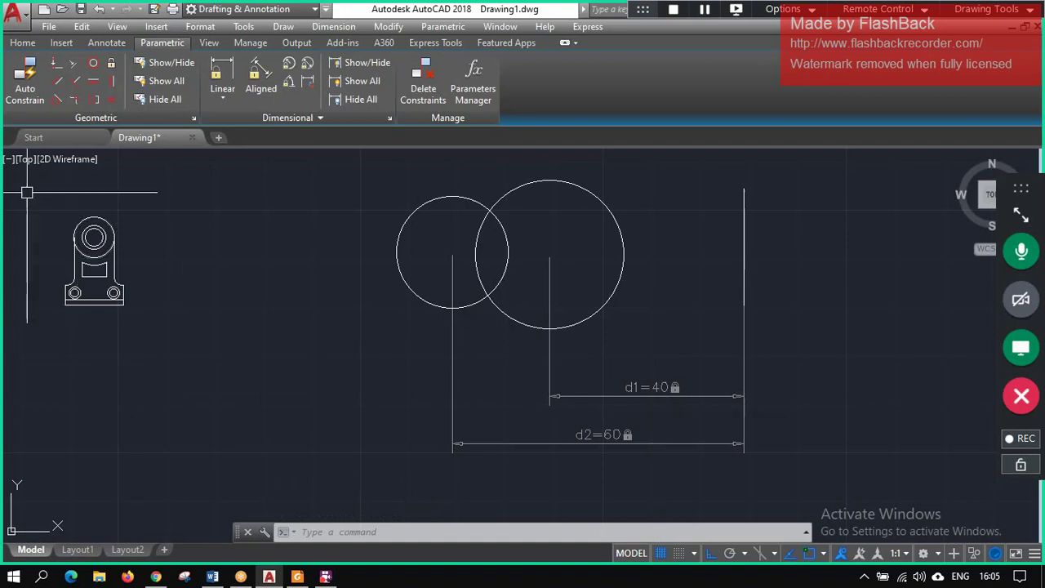
mouse_move(594, 317)
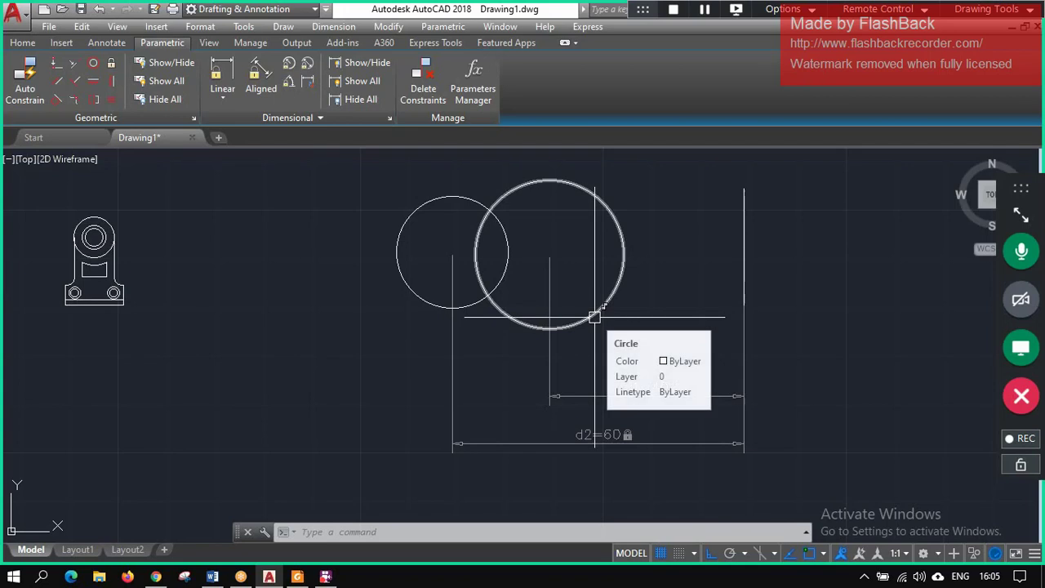
key("Escape")
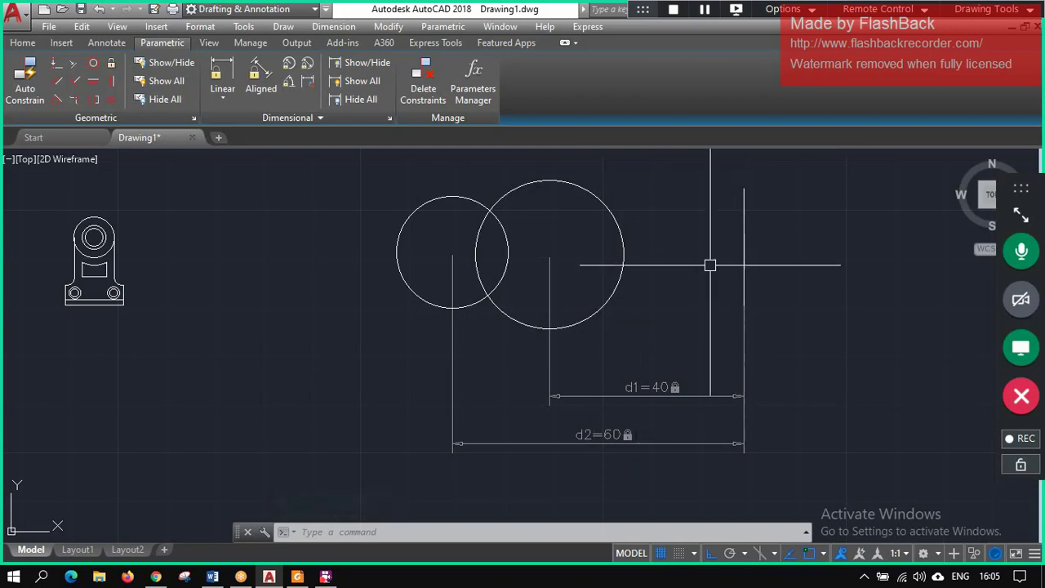
- Delete the existing d1=40 constraint
left_click(662, 389)
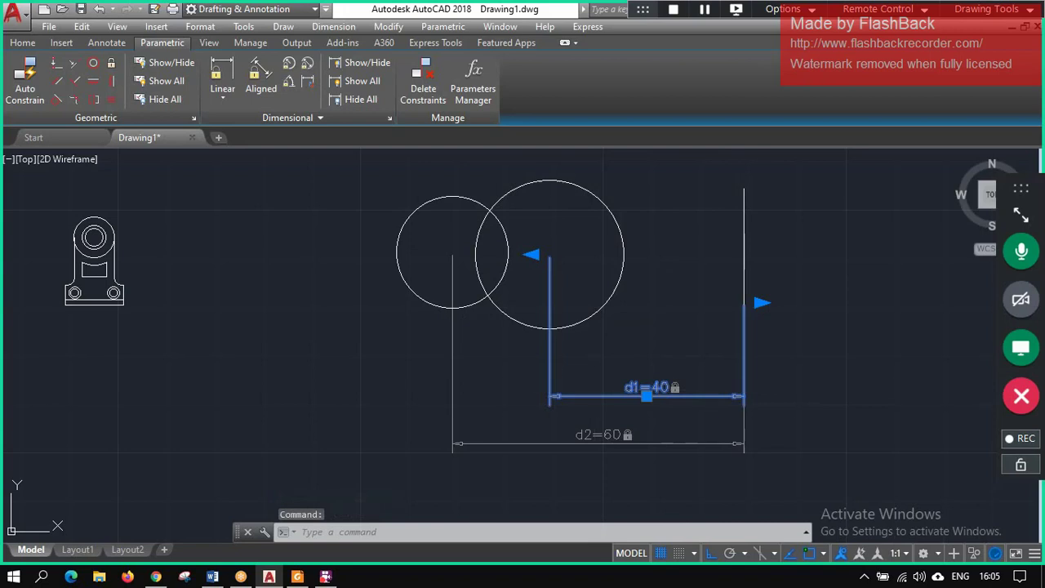
key("Delete")
key("ctrl+x")
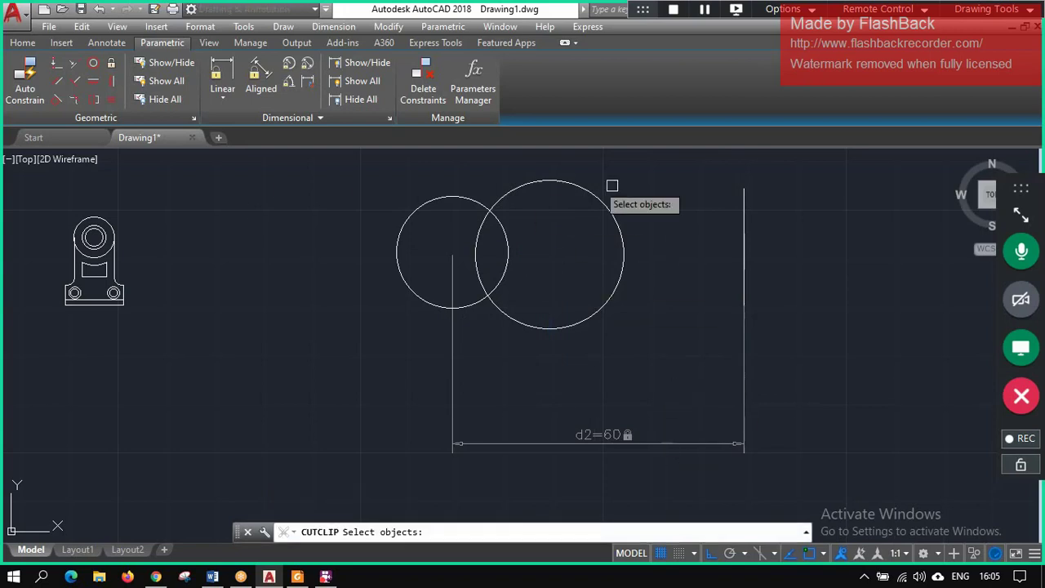
- Add a linear constraint of 40 between the large and small circle centres
left_click(222, 69)
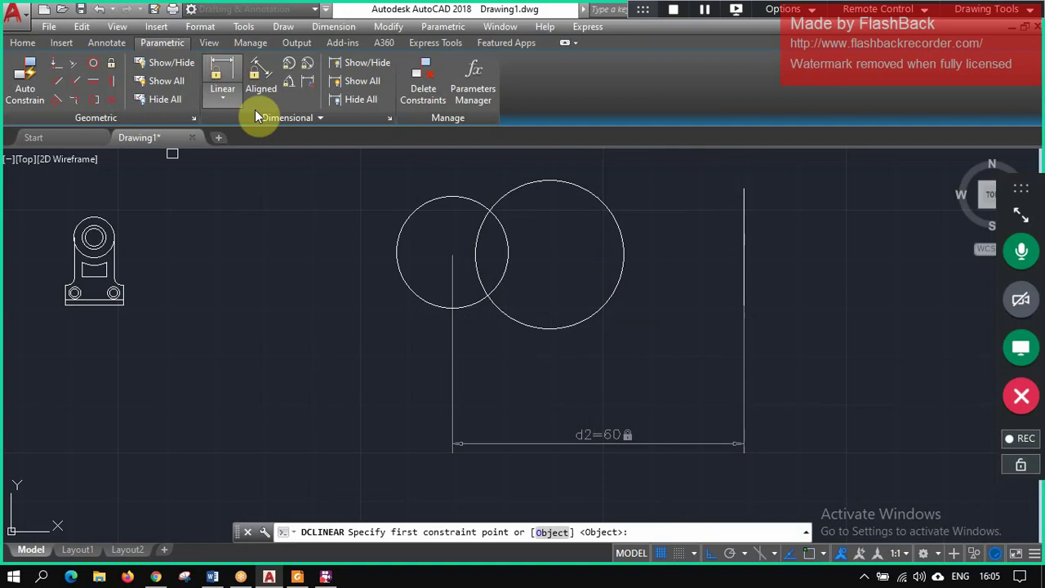
left_click(569, 169)
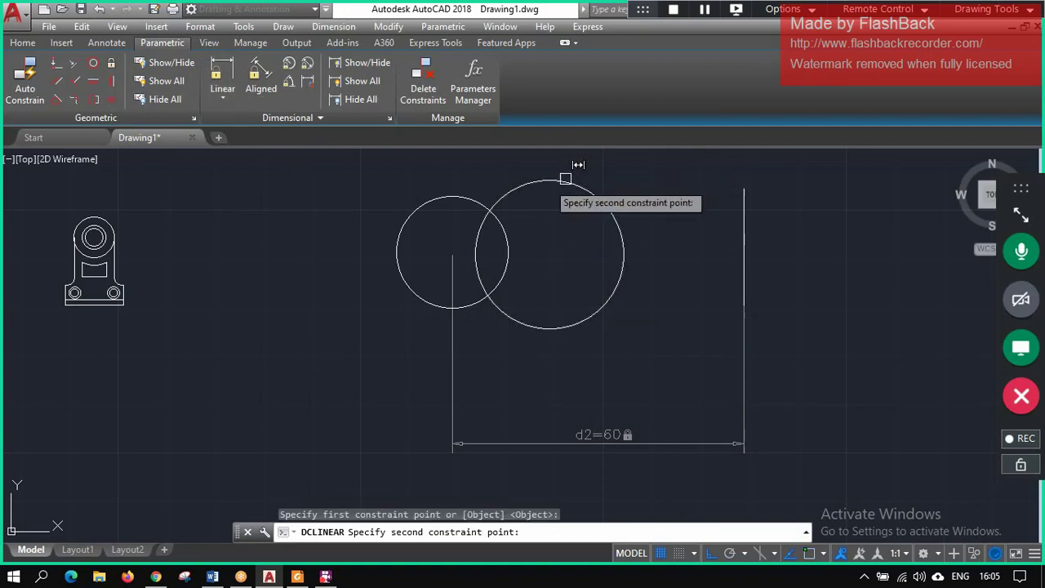
left_click(452, 252)
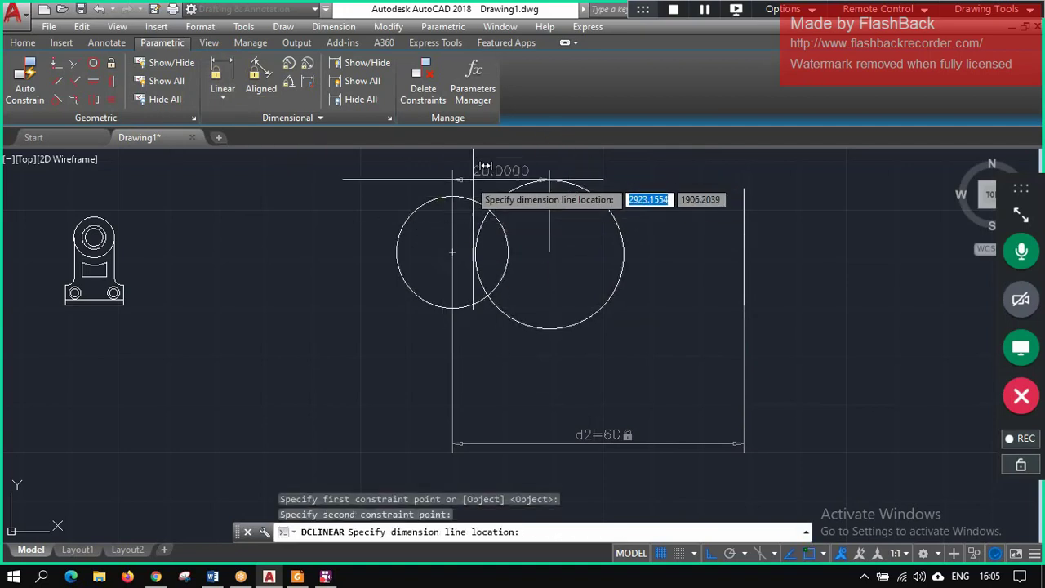
left_click(490, 392)
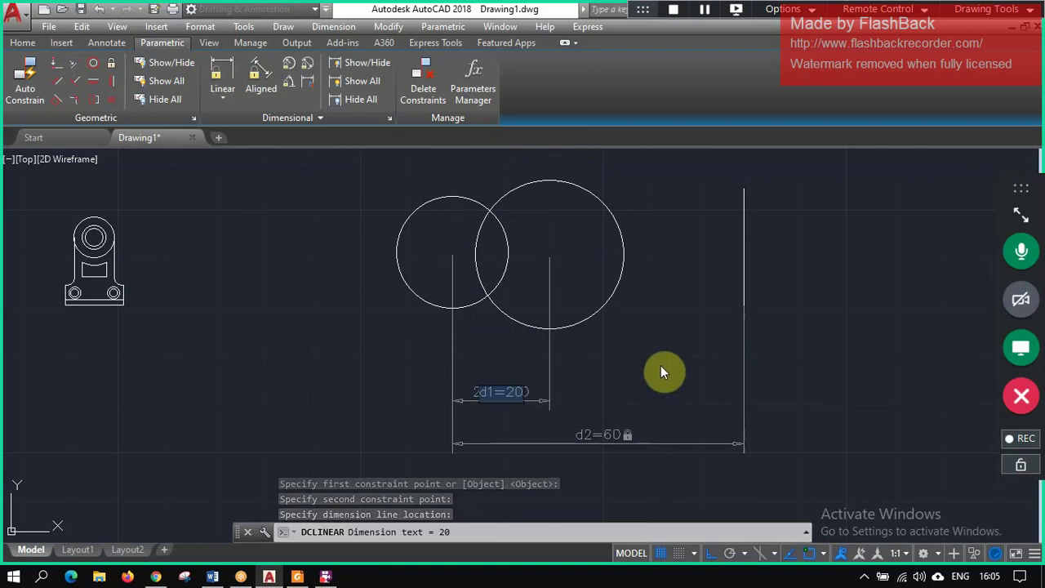
type("40")
key("Return")
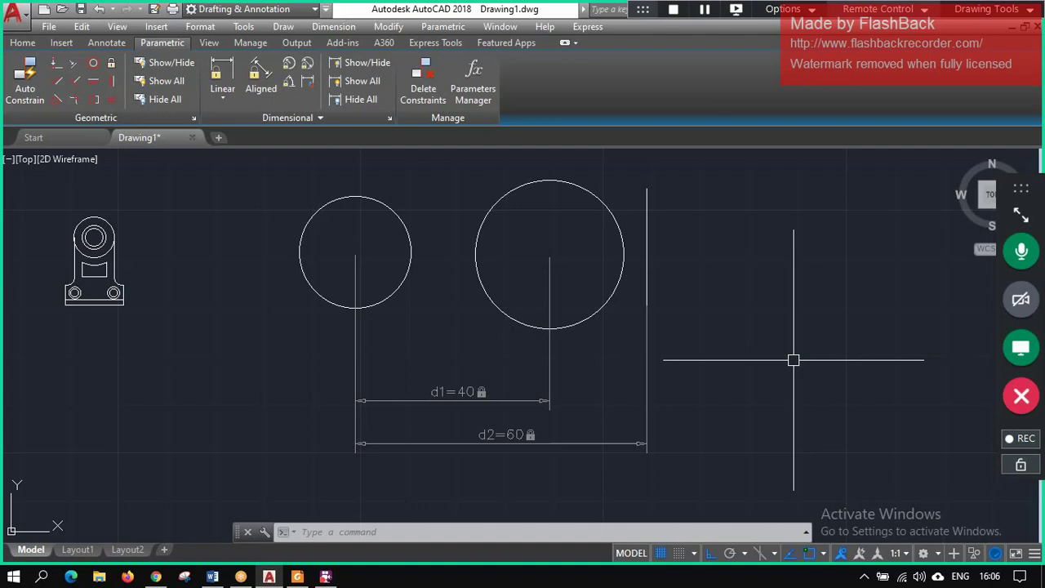
key("ctrl+z")
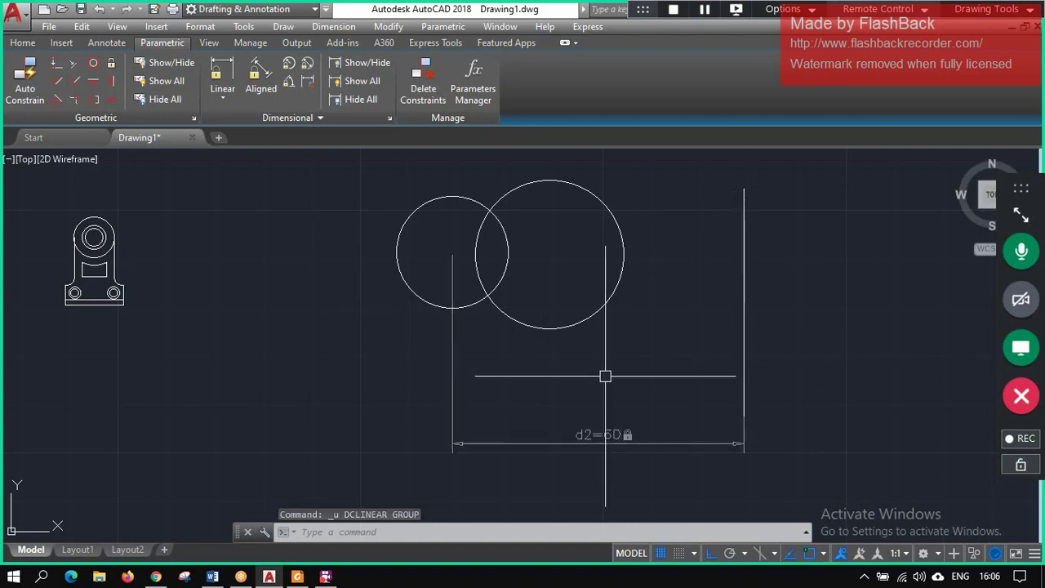
left_click(231, 62)
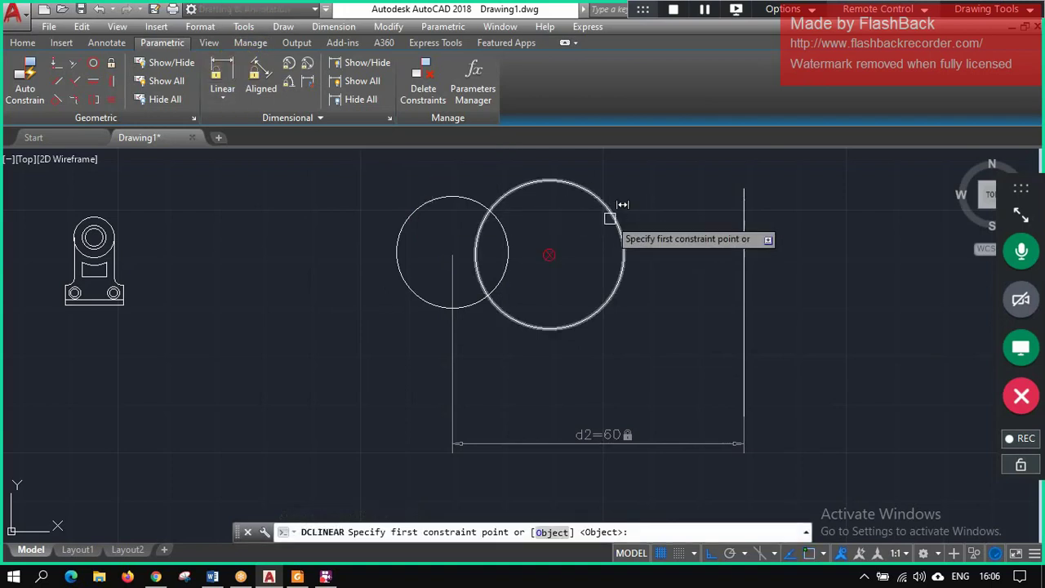
left_click(447, 193)
left_click(446, 192)
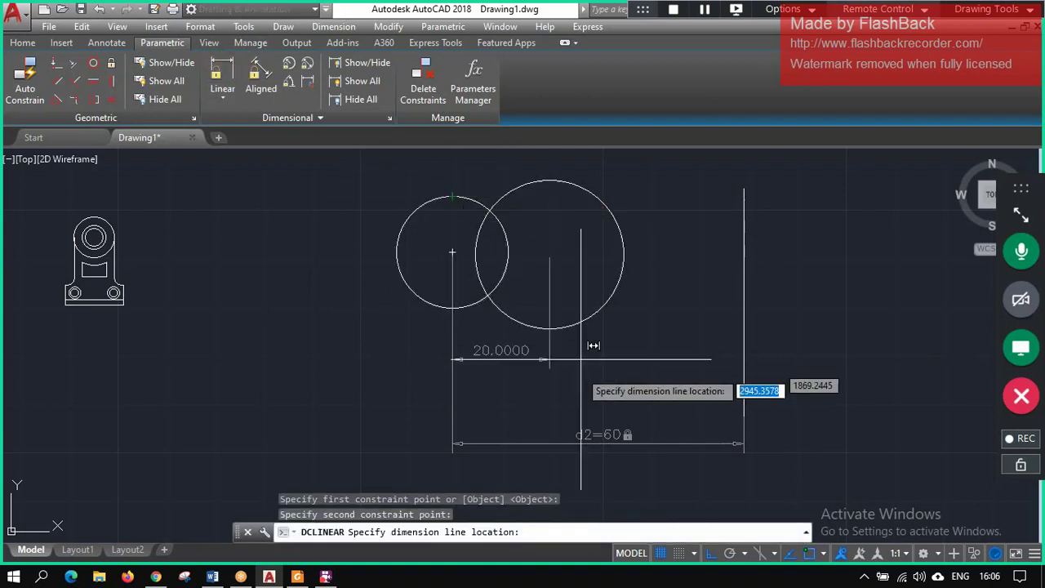
left_click(523, 396)
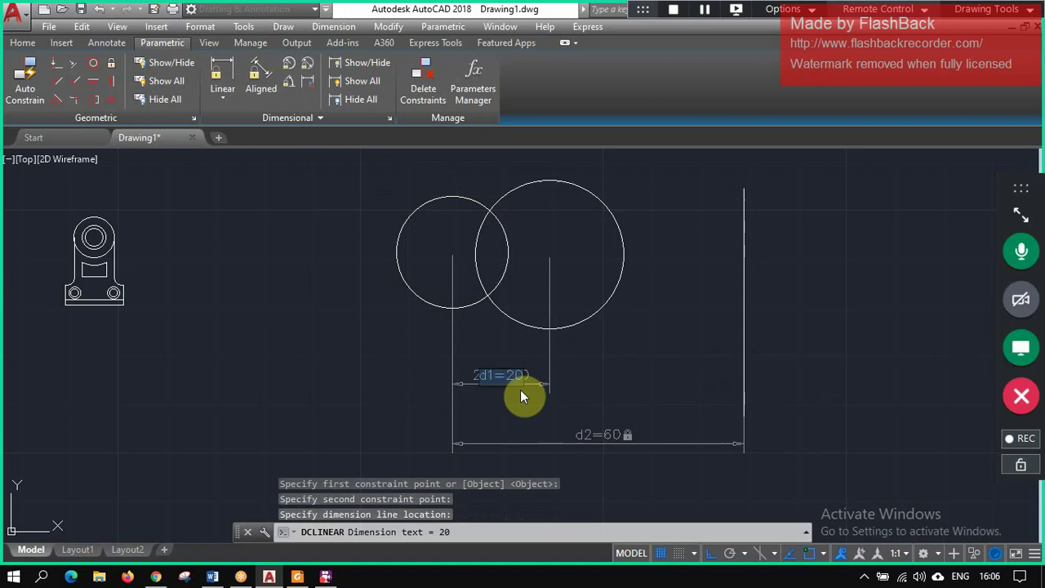
type("4000")
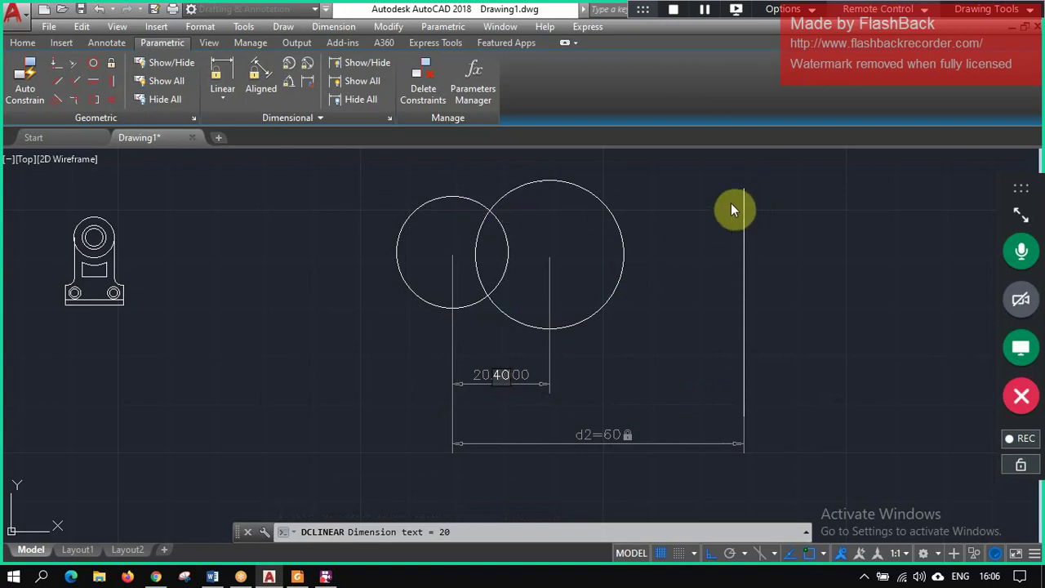
key("Return")
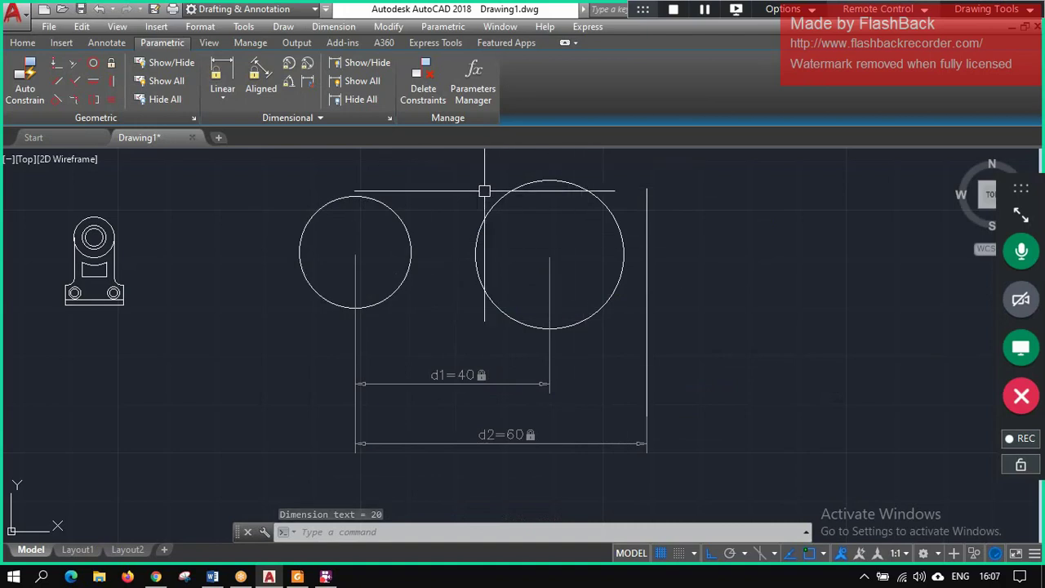
- Delete the d1=40 dimensional constraint and return to the Home tab
left_click(569, 177)
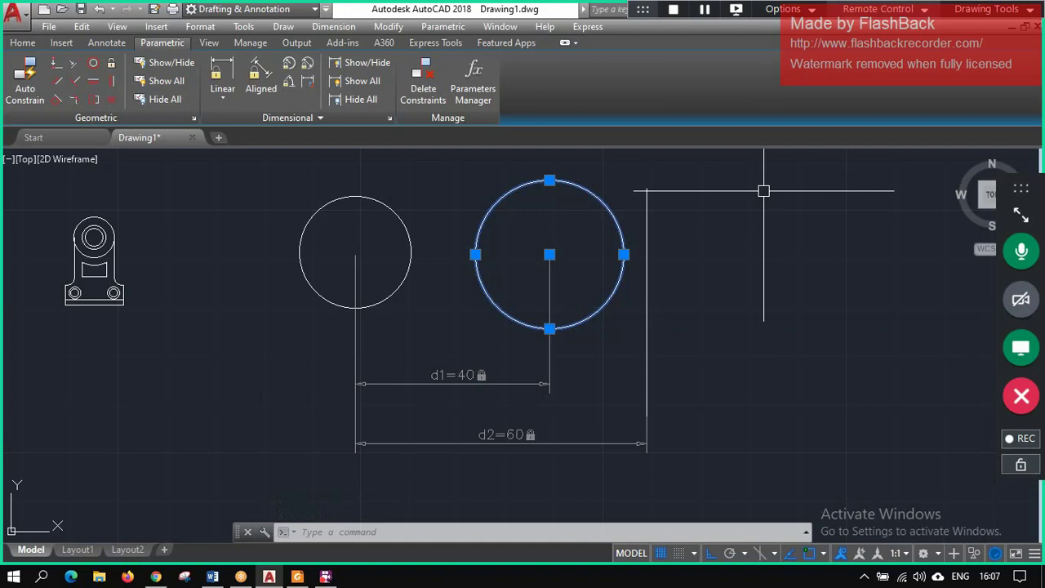
key("Escape")
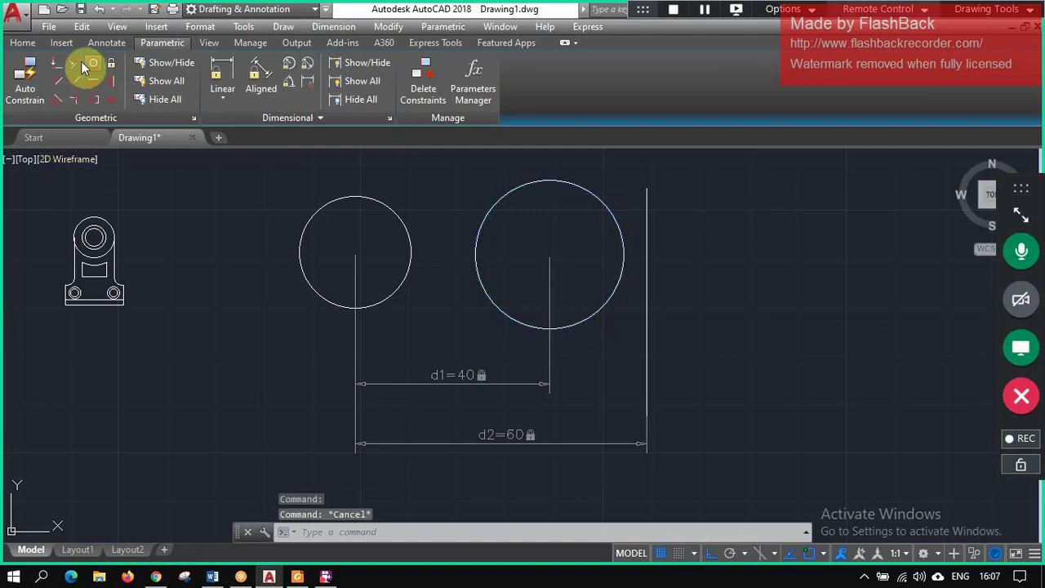
left_click(61, 43)
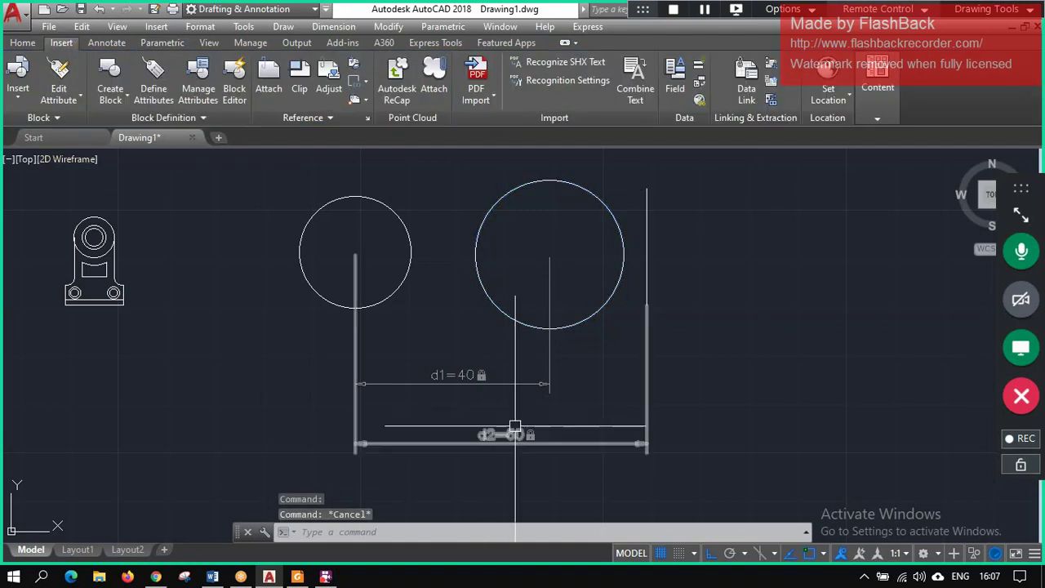
left_click(449, 375)
key("Delete")
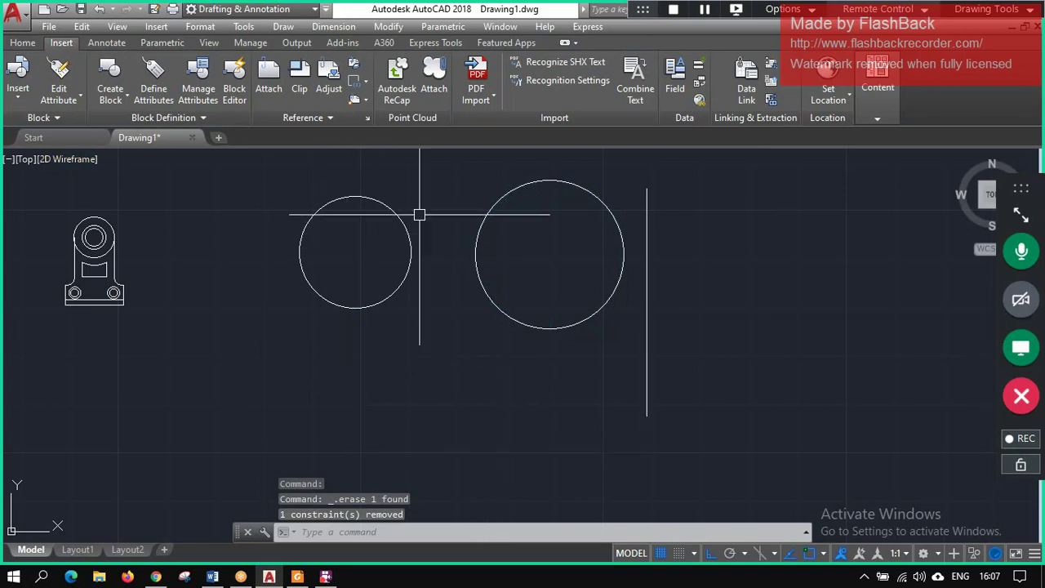
left_click(22, 43)
scroll(53, 245, "up", 5)
scroll(193, 221, "up", 2)
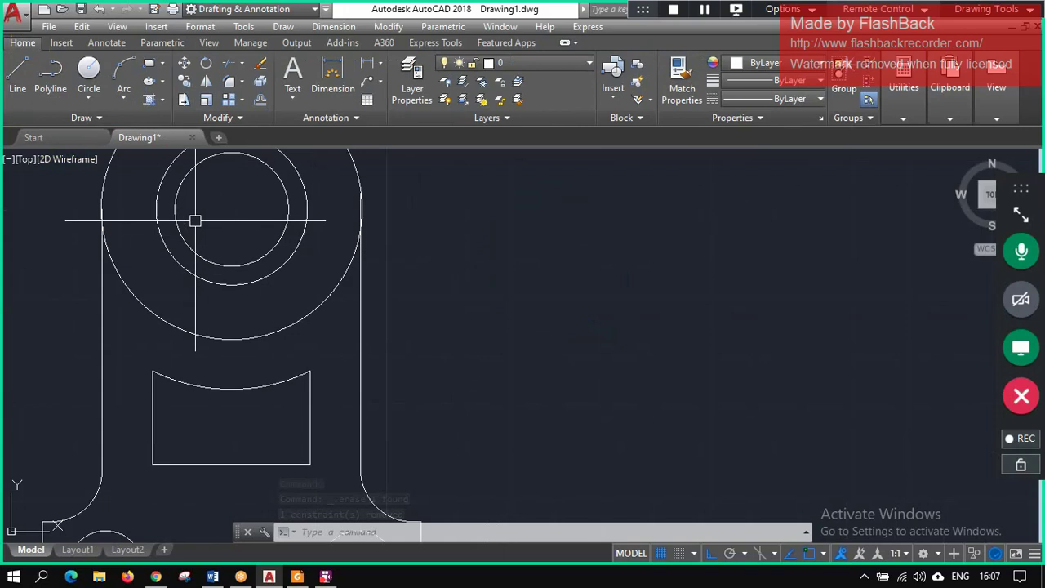
scroll(194, 218, "up", 2)
scroll(195, 219, "up", 2)
scroll(195, 219, "down", 5)
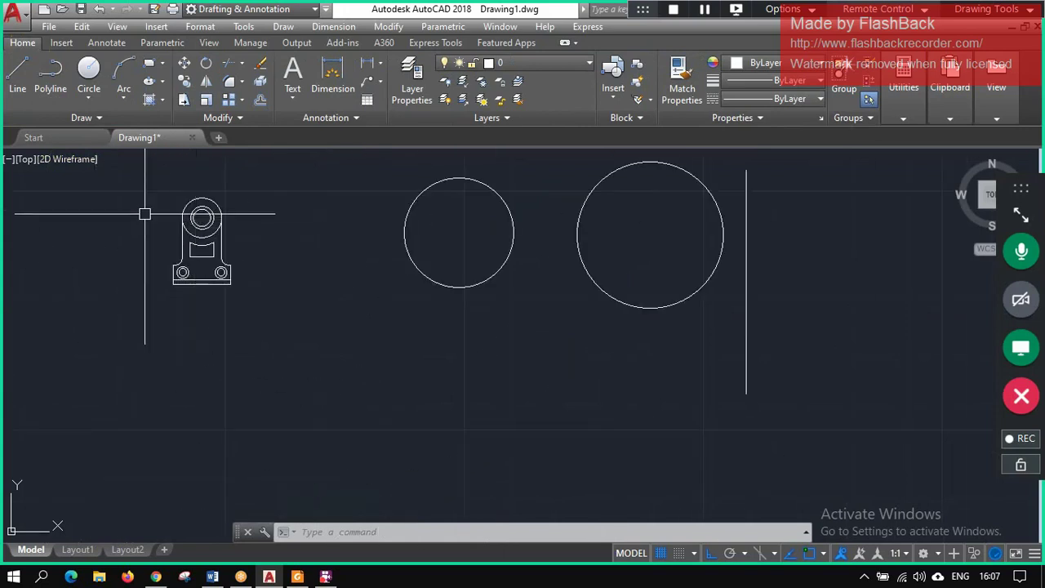
scroll(147, 220, "up", 3)
scroll(297, 311, "up", 1)
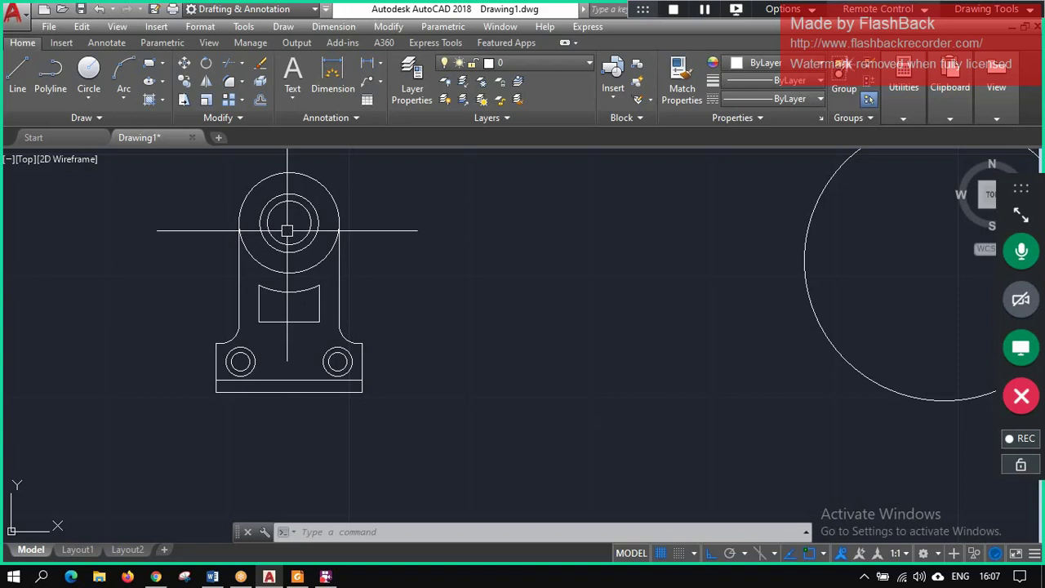
key("Escape")
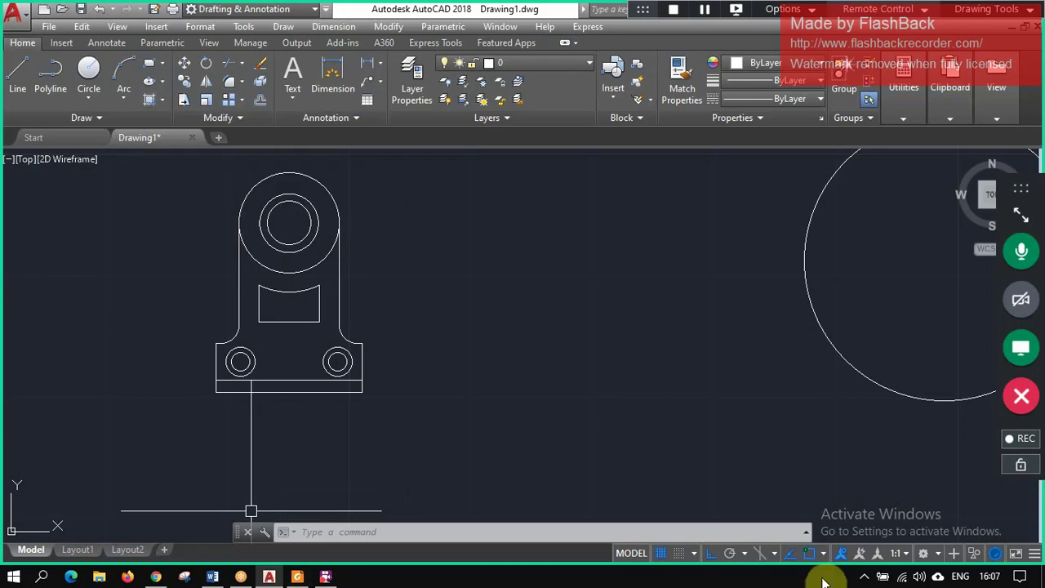
type("h")
key("BackSpace")
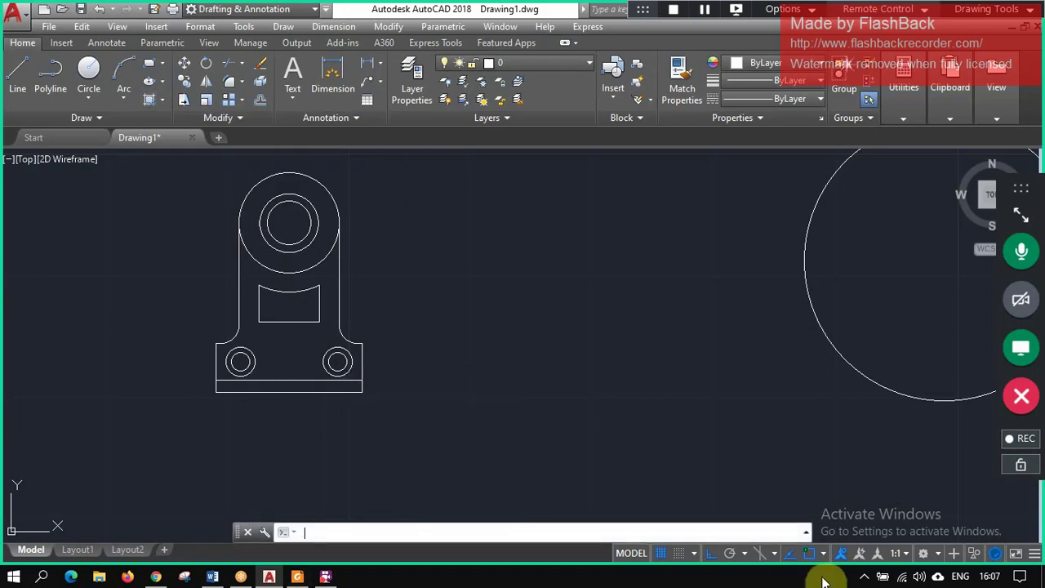
- Start HATCH from the Draw panel's Hatch button, showing the Hatch Creation settings
type("h")
key("Return")
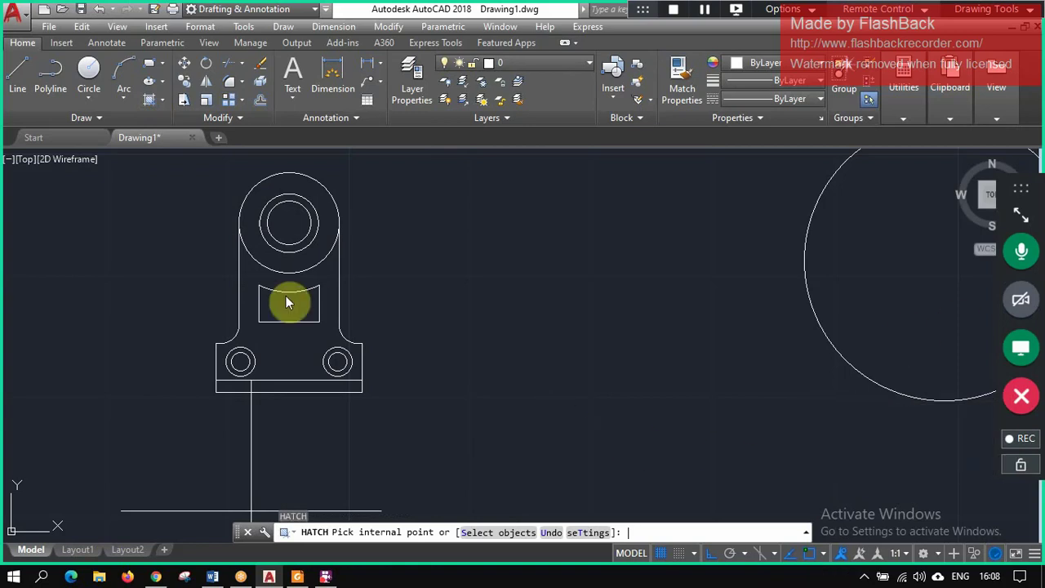
key("Escape")
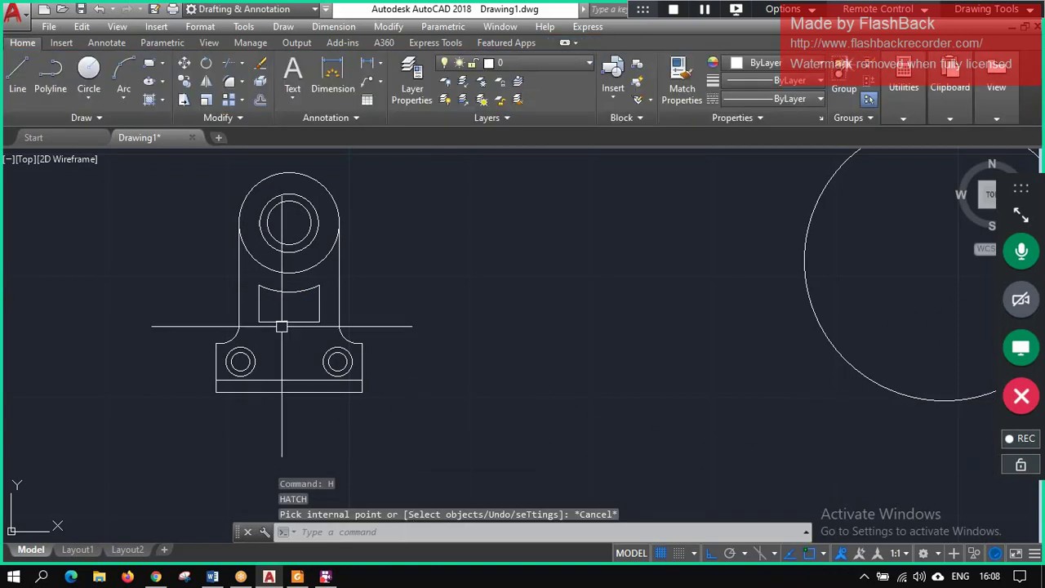
left_click(164, 101)
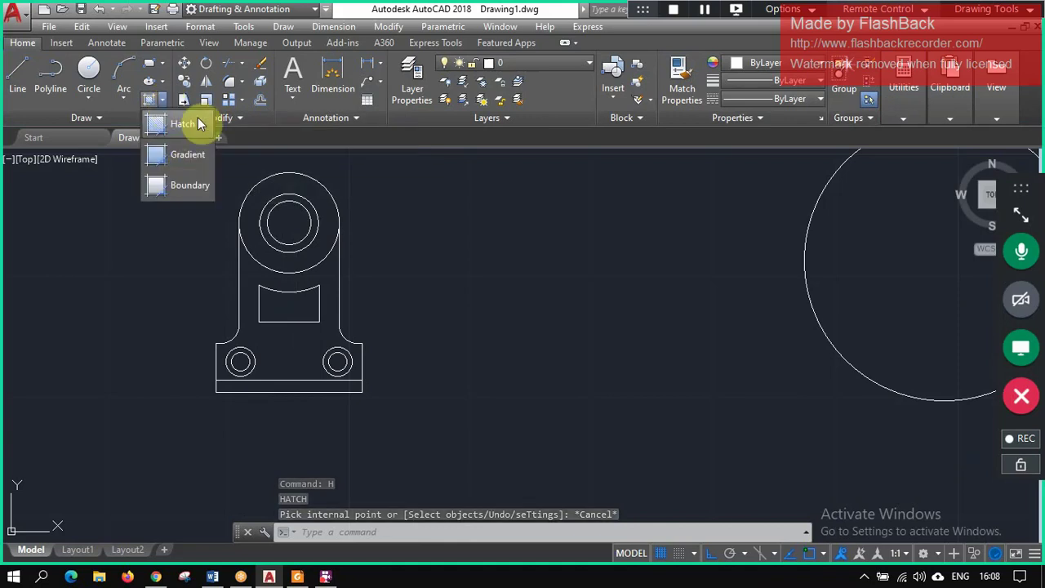
left_click(128, 106)
left_click(128, 106)
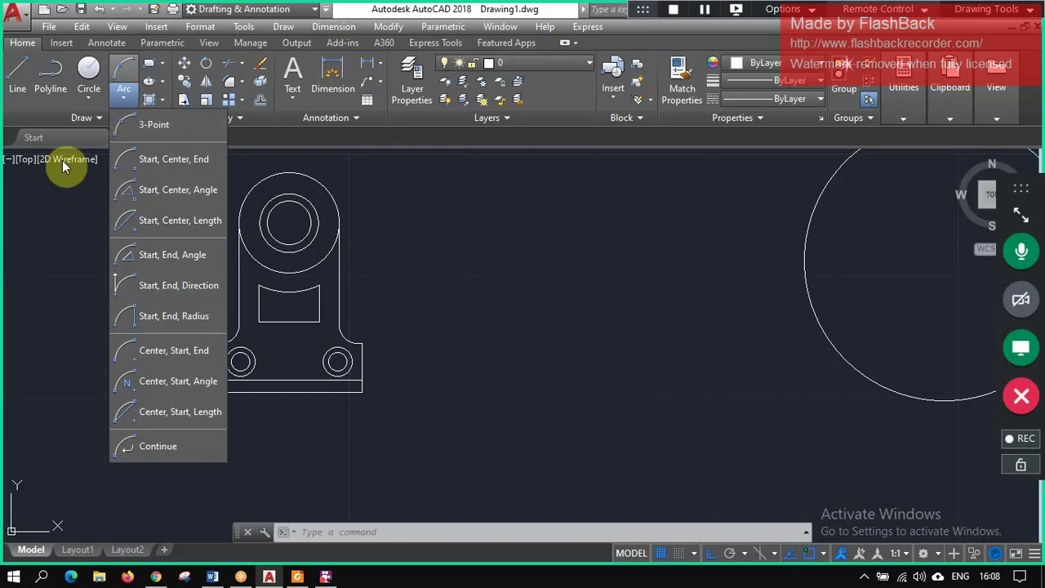
left_click(39, 118)
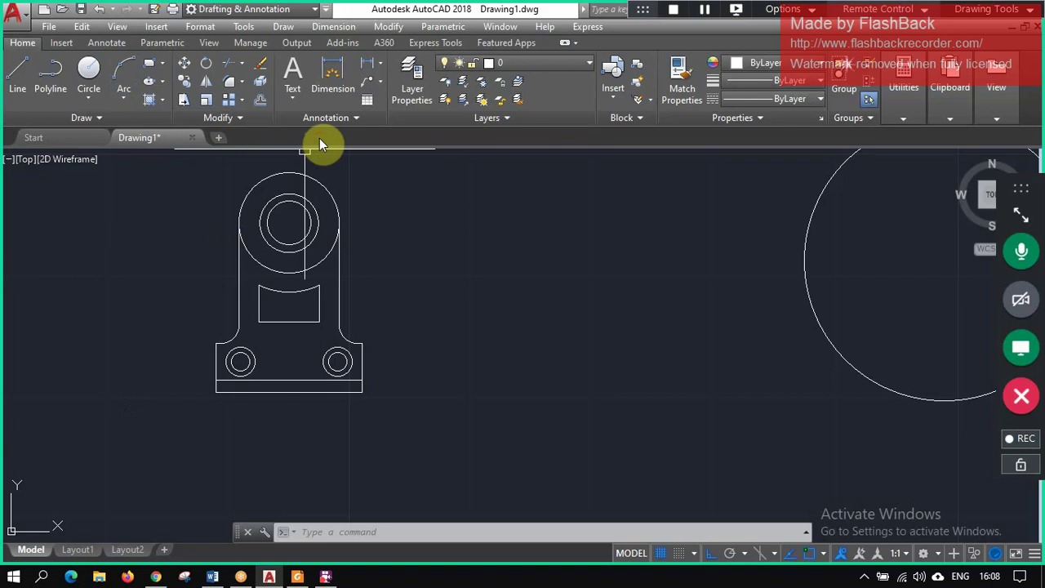
left_click(145, 100)
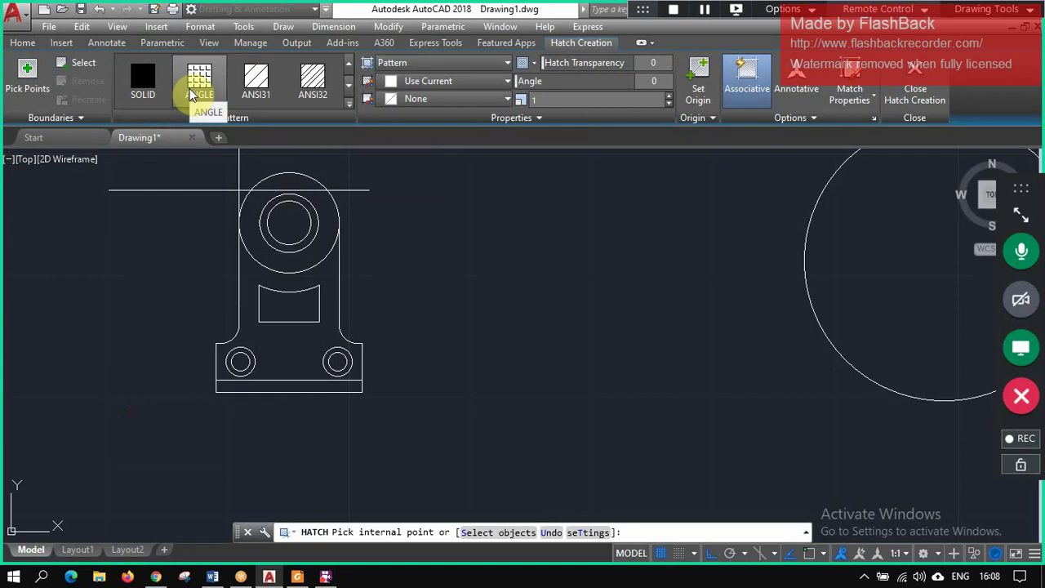
- Fill the bracket body with ANSI31 hatch, leaving the hole circles unhatched
left_click(190, 95)
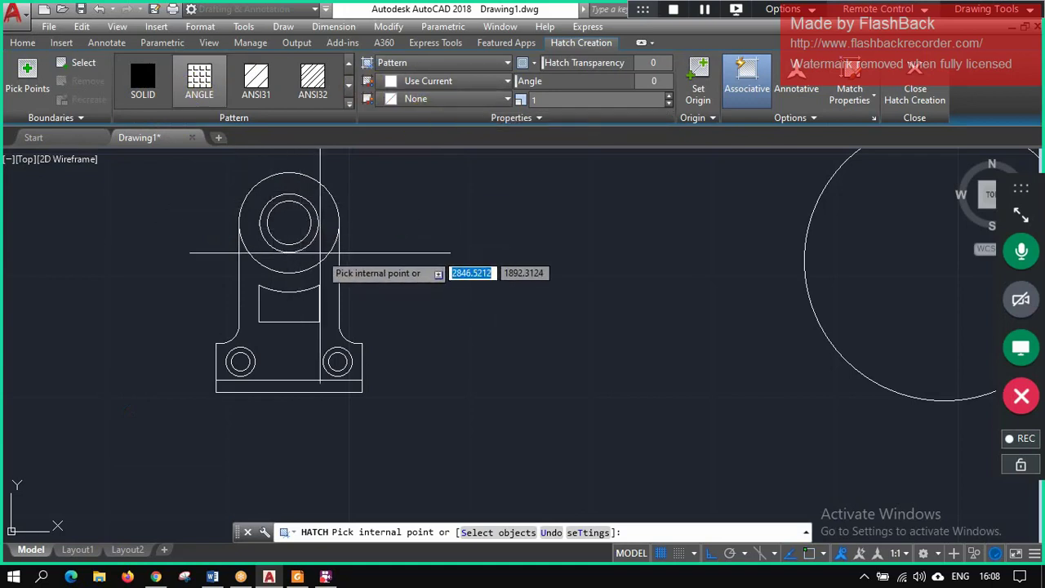
left_click(255, 83)
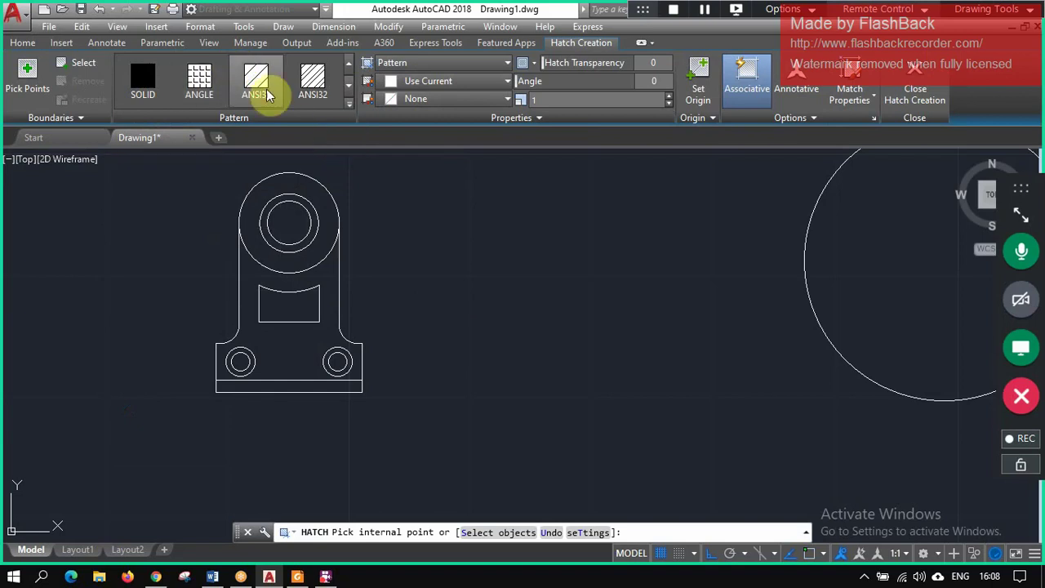
left_click(348, 106)
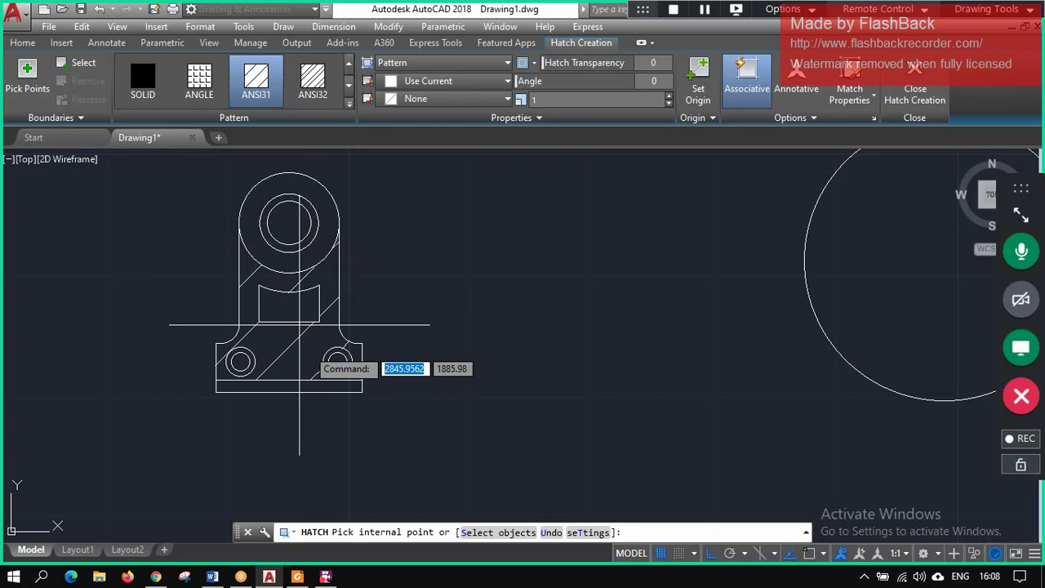
left_click(299, 359)
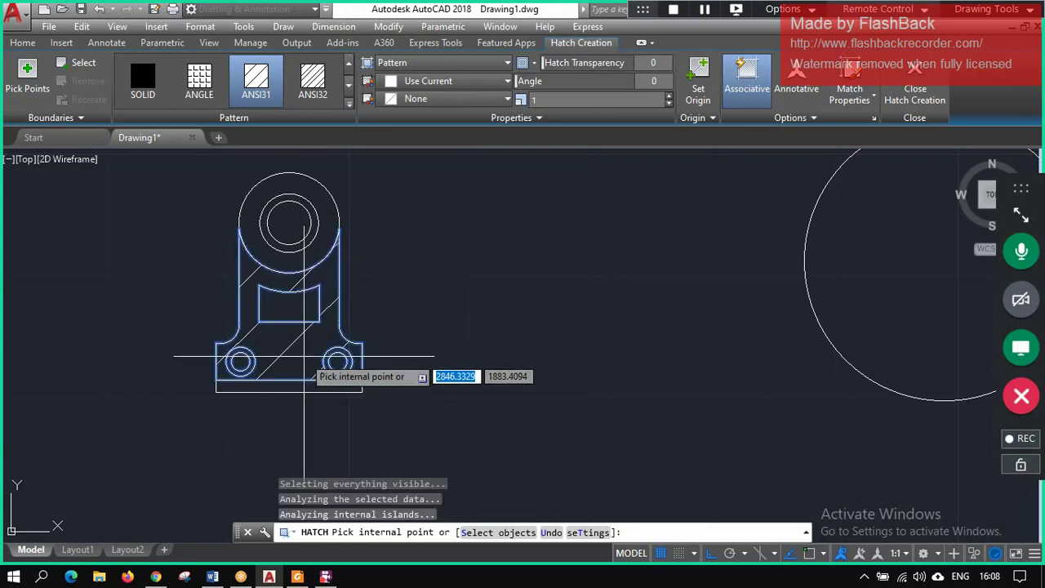
left_click(512, 287)
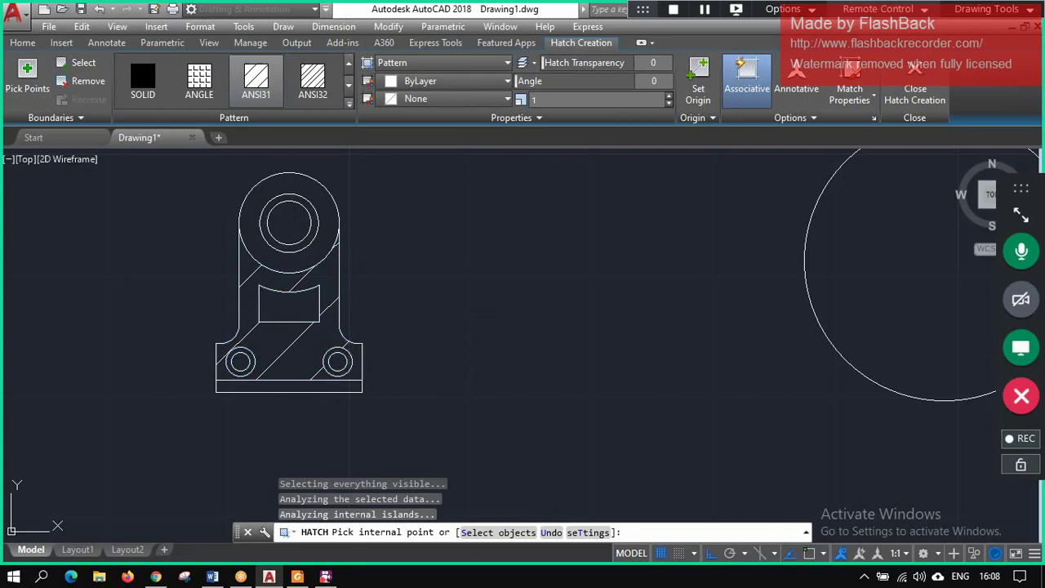
key("Return")
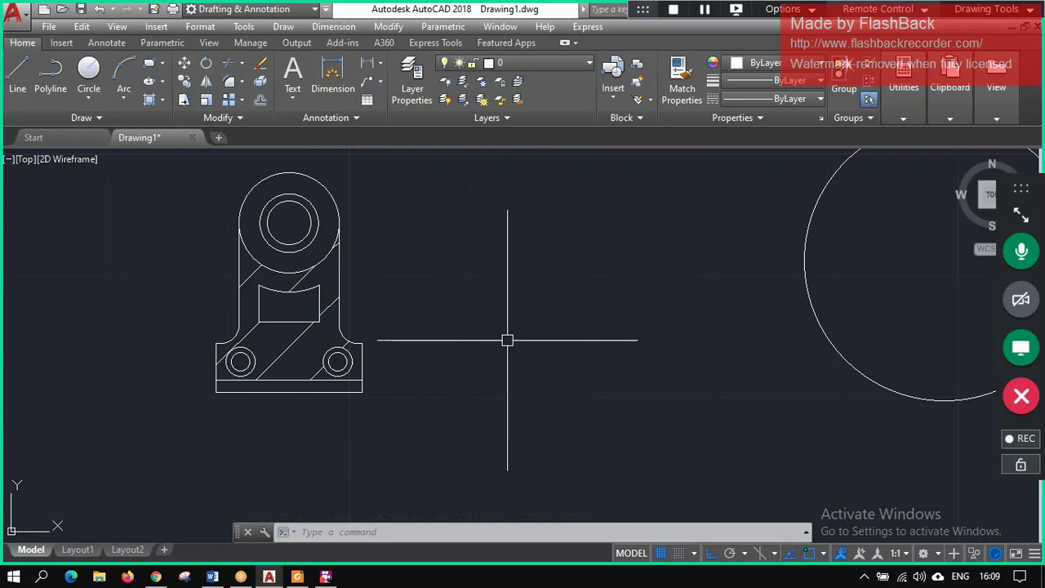
- Undo the ANSI31 hatch on the bracket and start a fresh hatch
key("ctrl+z")
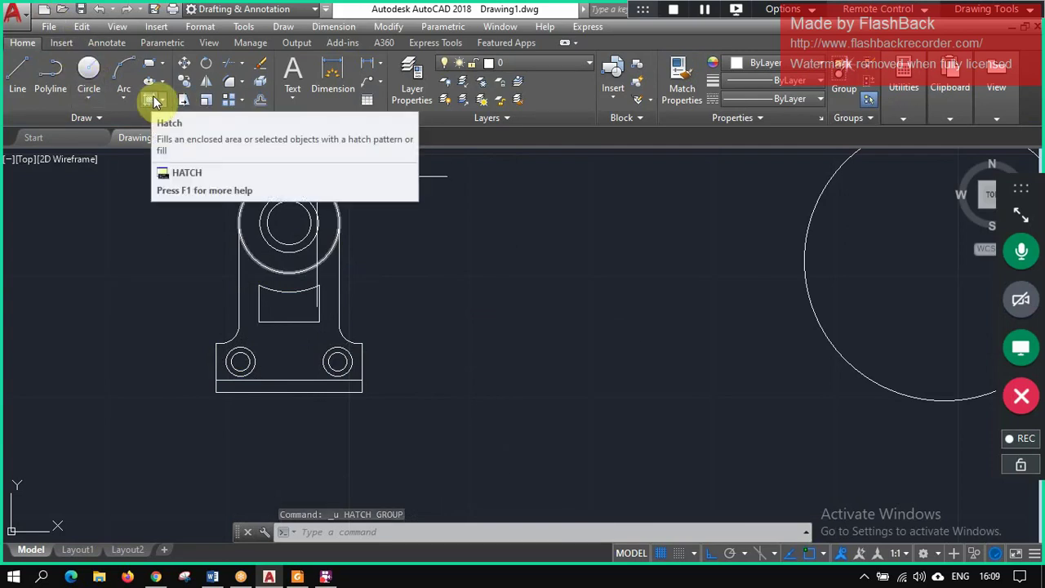
mouse_move(148, 99)
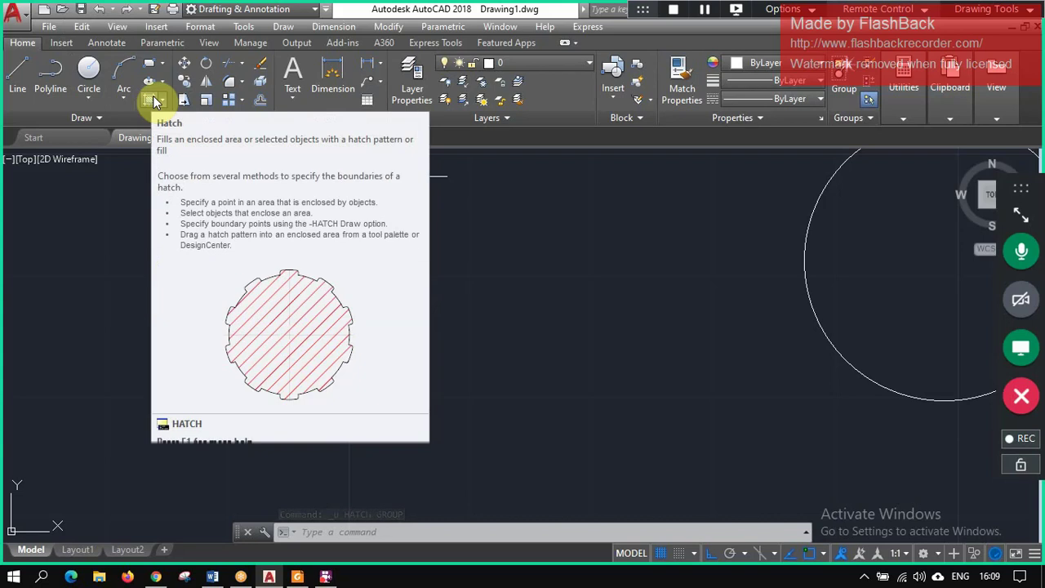
left_click(154, 99)
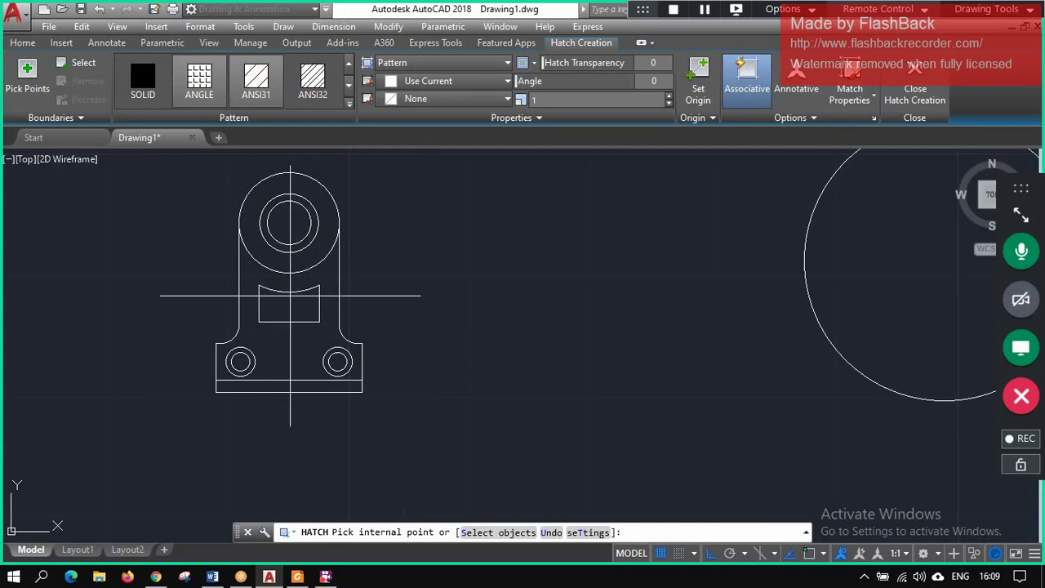
- Hatch the bracket body with ANSI31 and set its scale to 2
left_click(255, 79)
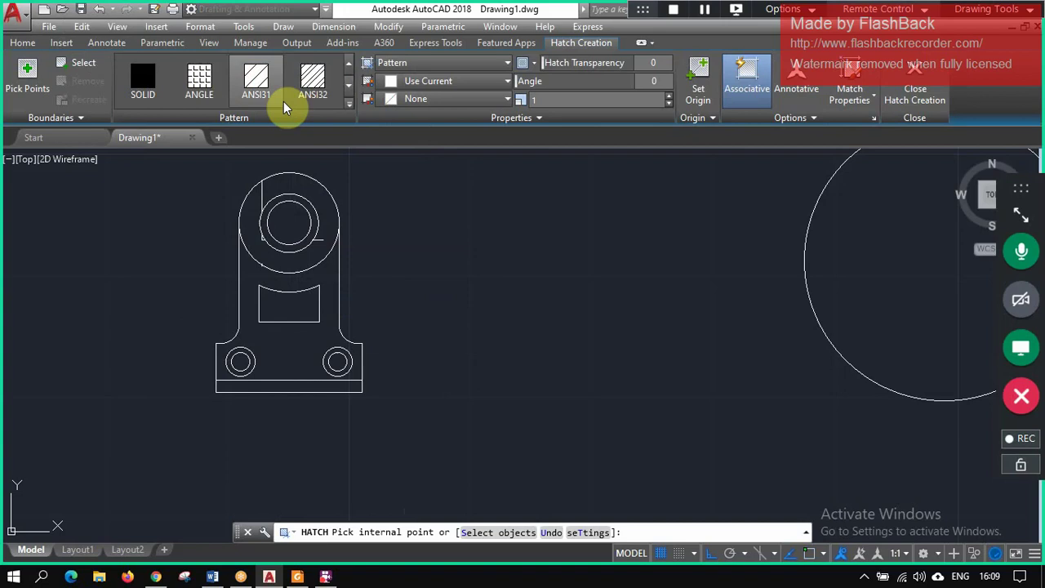
left_click(294, 359)
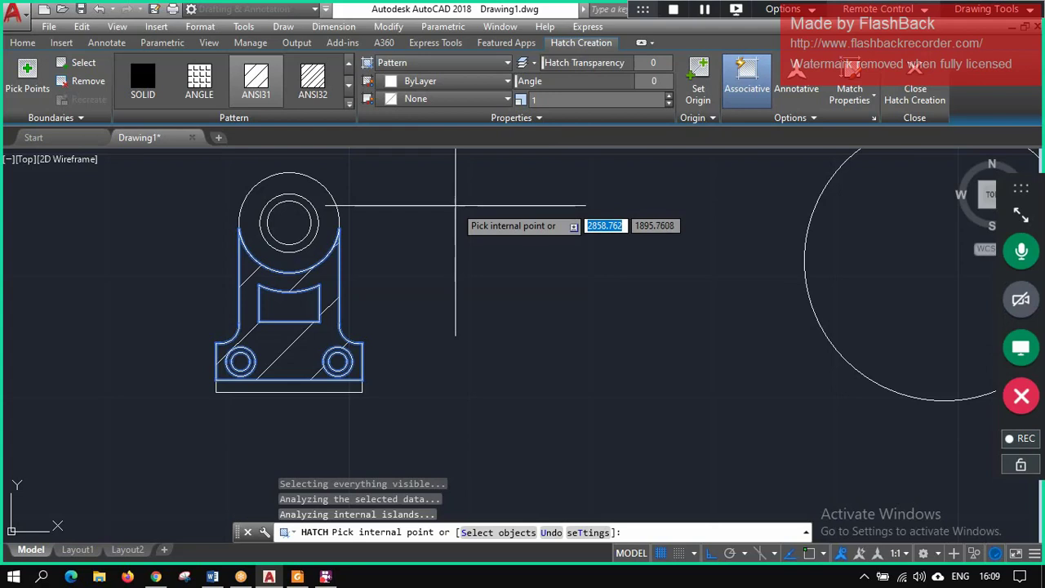
left_click(542, 98)
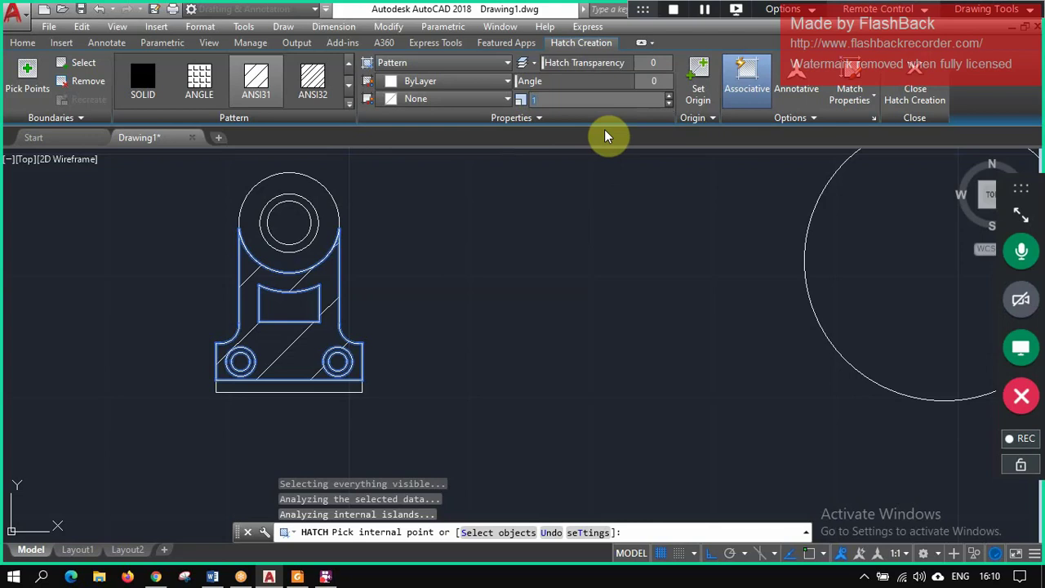
type("2")
key("Return")
- Try hatch scales 3 and 1, reapply ANSI31, and enter scale 2 again
left_click(578, 101)
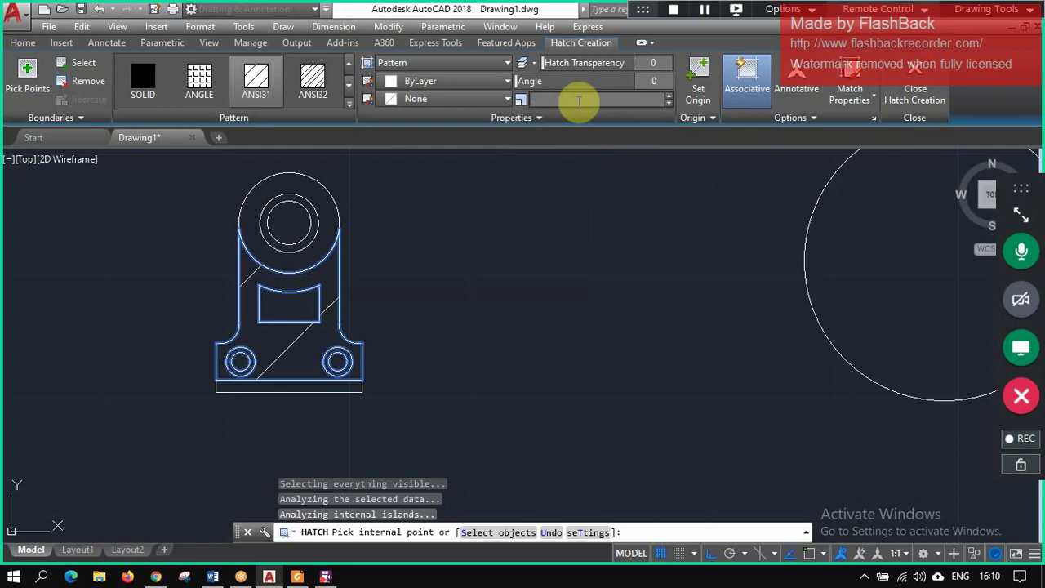
type("3")
key("Return")
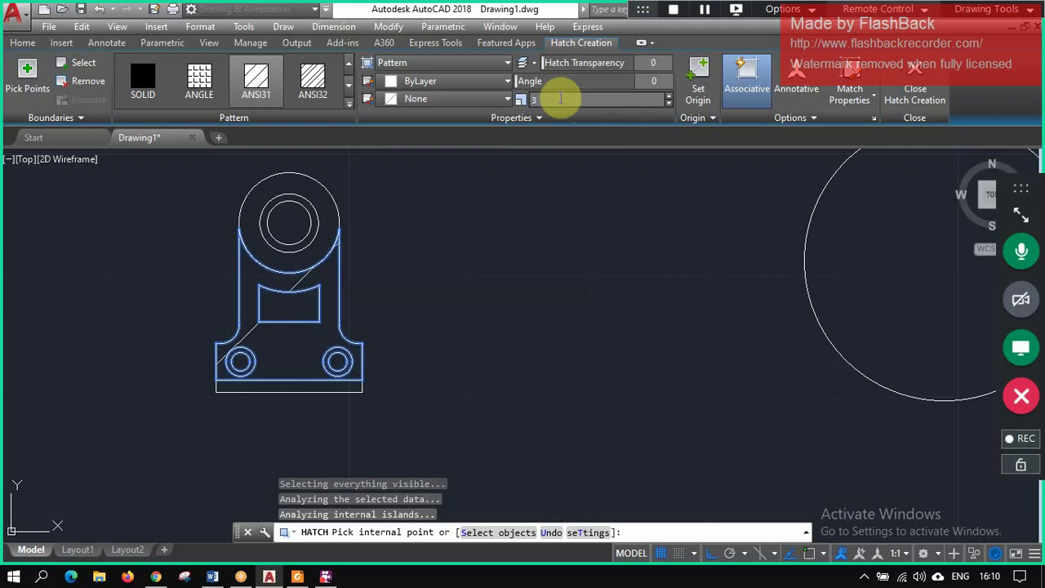
left_click(563, 99)
type("1")
key("Return")
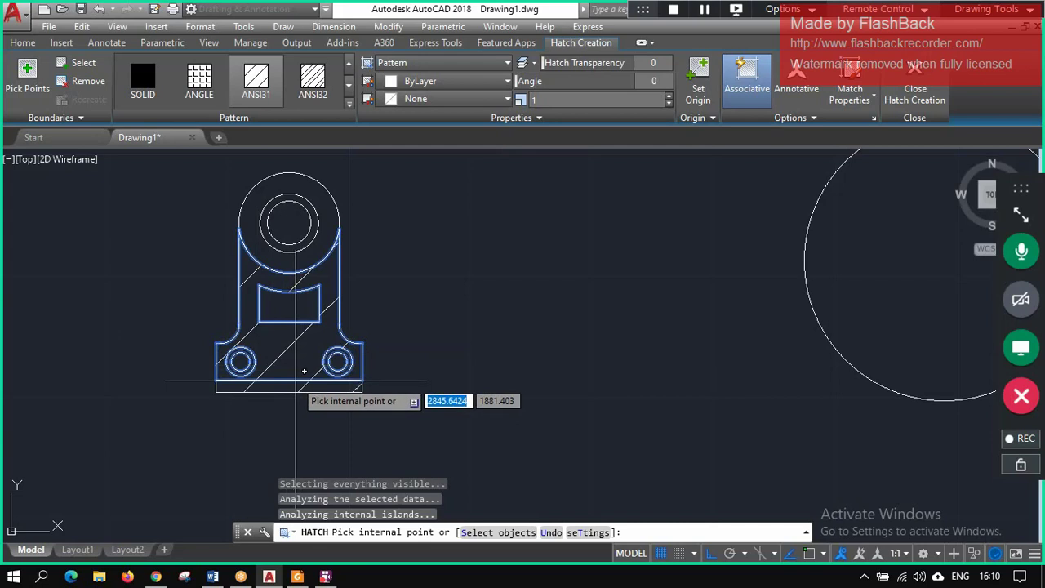
left_click(274, 102)
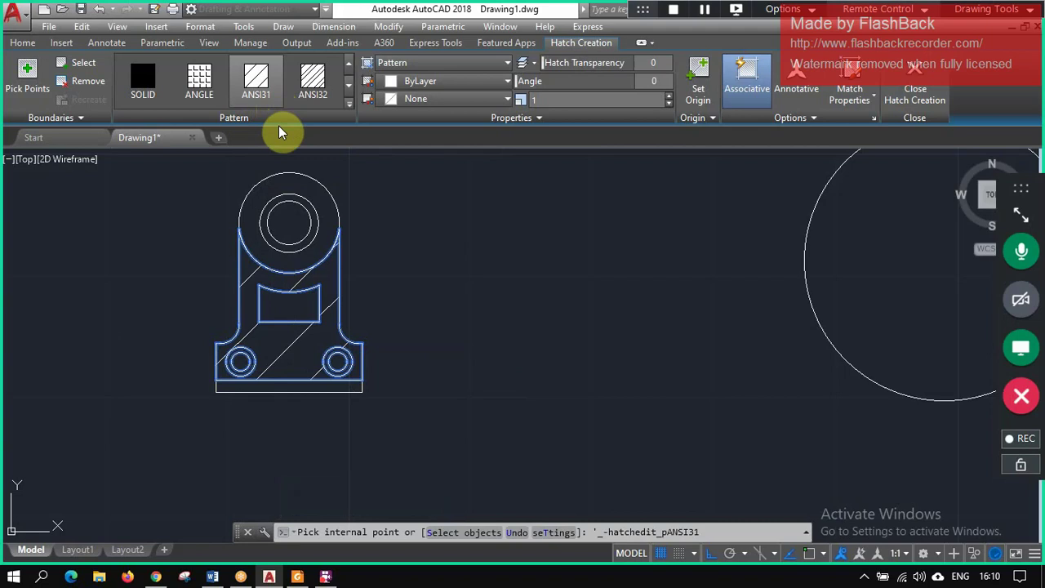
left_click(558, 98)
type("2")
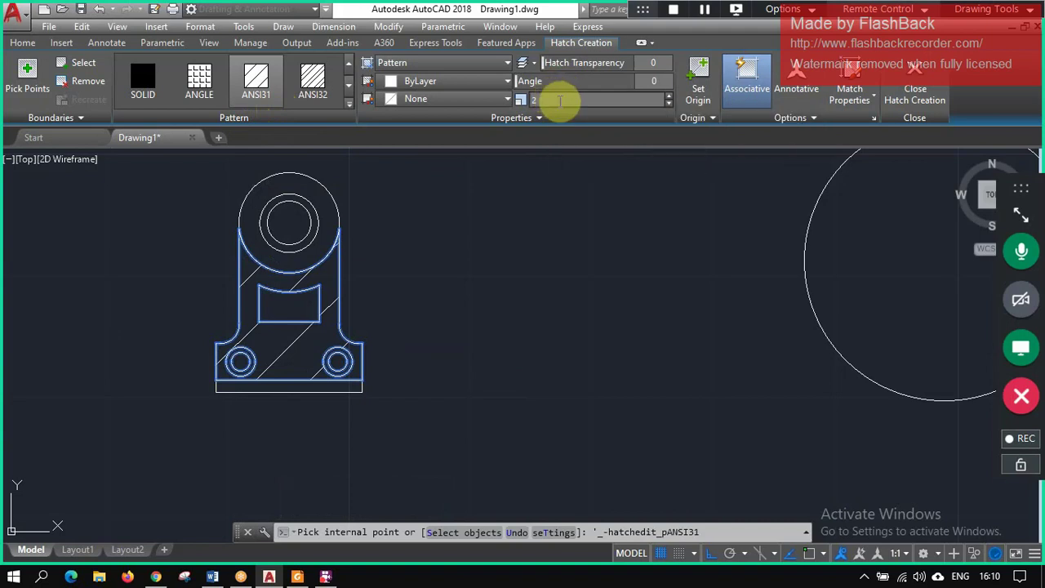
left_click(575, 117)
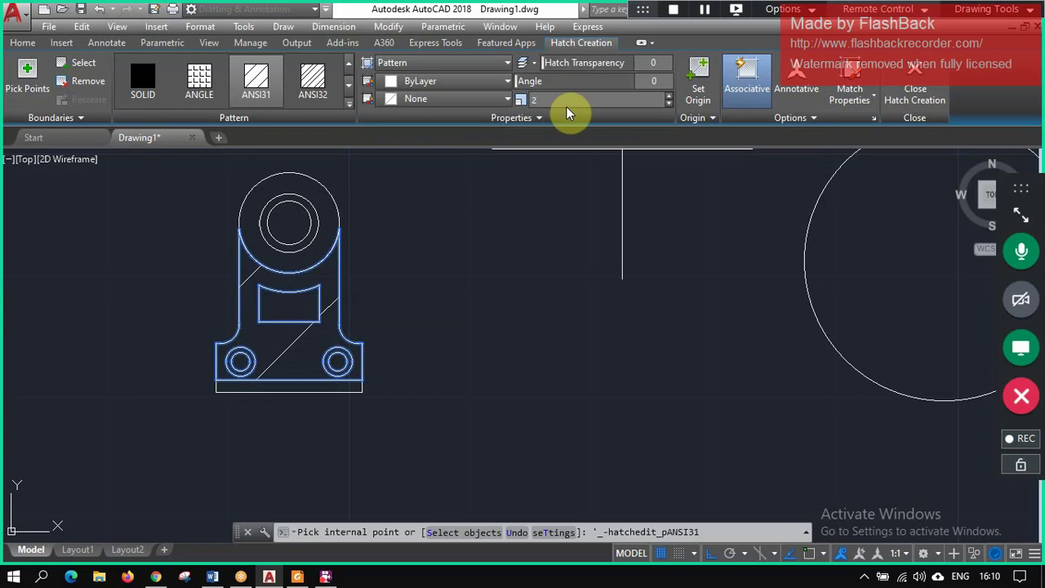
type("0.5")
- Dismiss the boundary error, set the hatch scale to 0.25, and end hatch editing
left_click(575, 191)
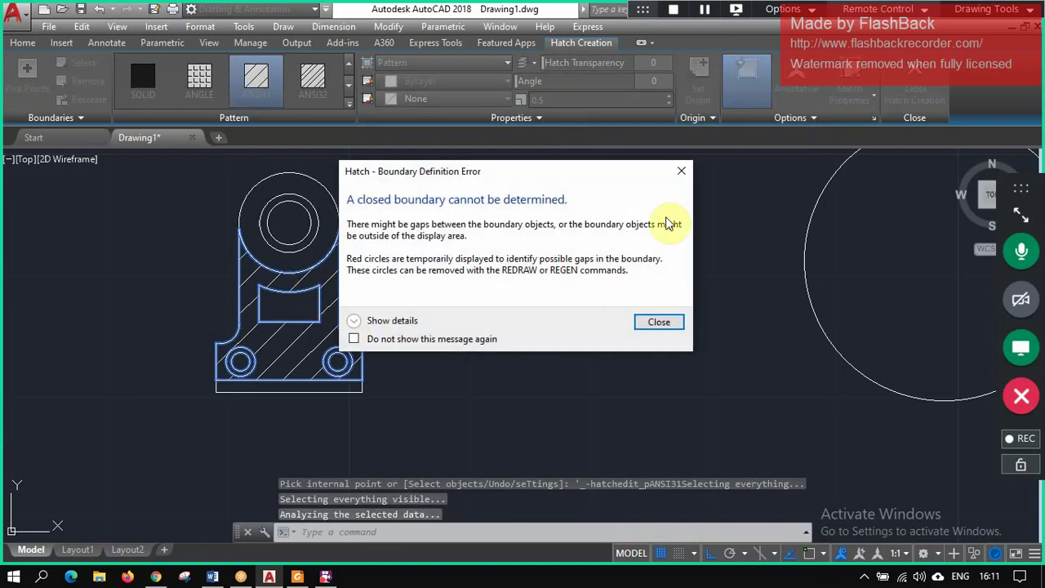
left_click(679, 170)
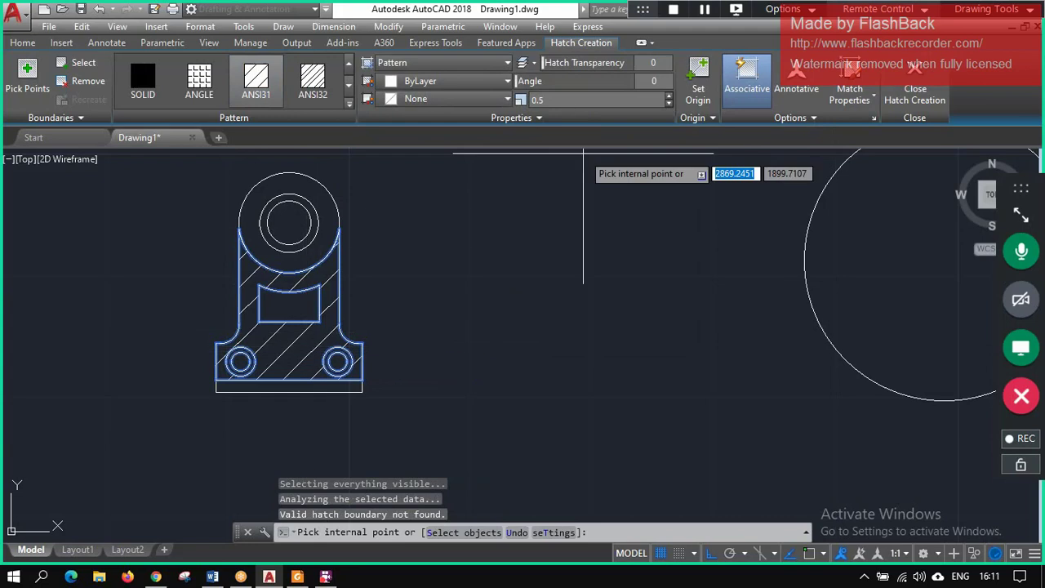
left_click(565, 98)
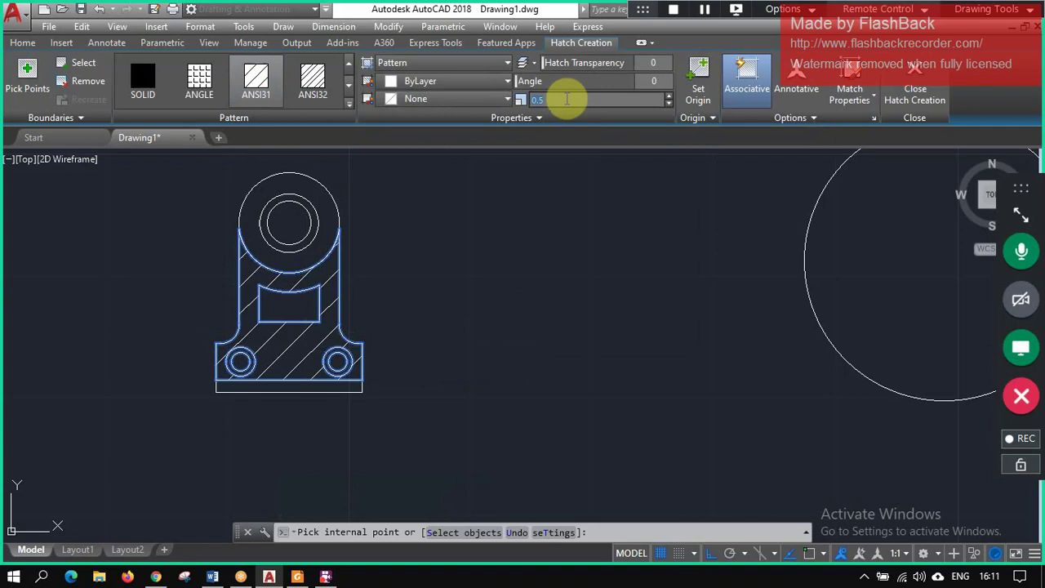
type("0")
key("Return")
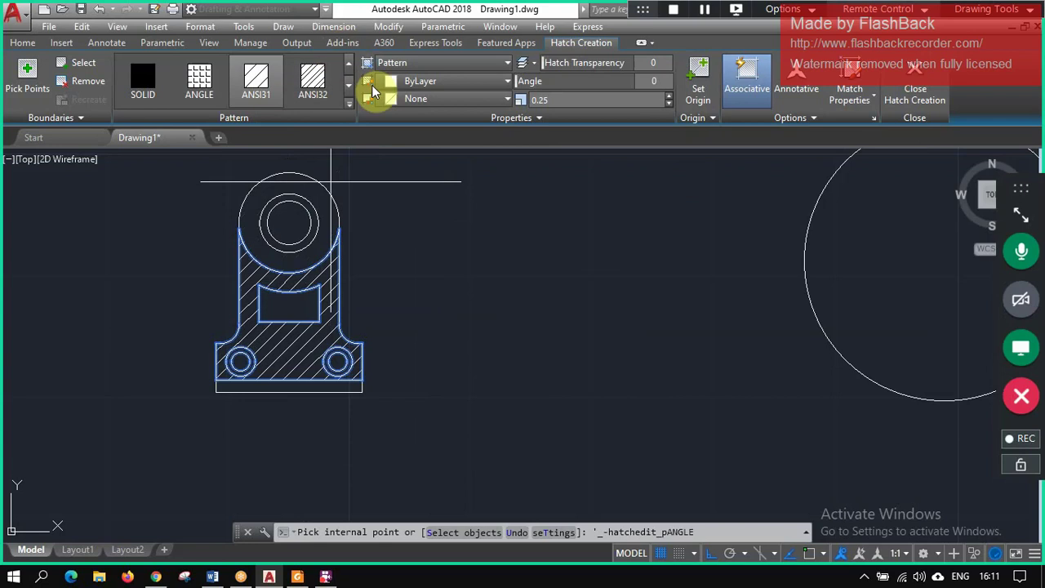
left_click(350, 103)
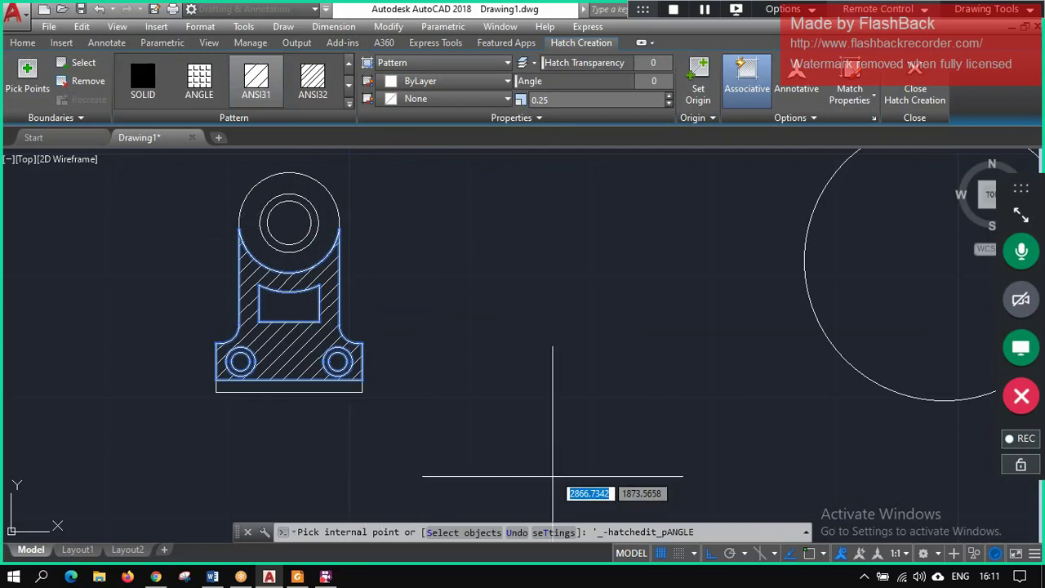
key("Escape")
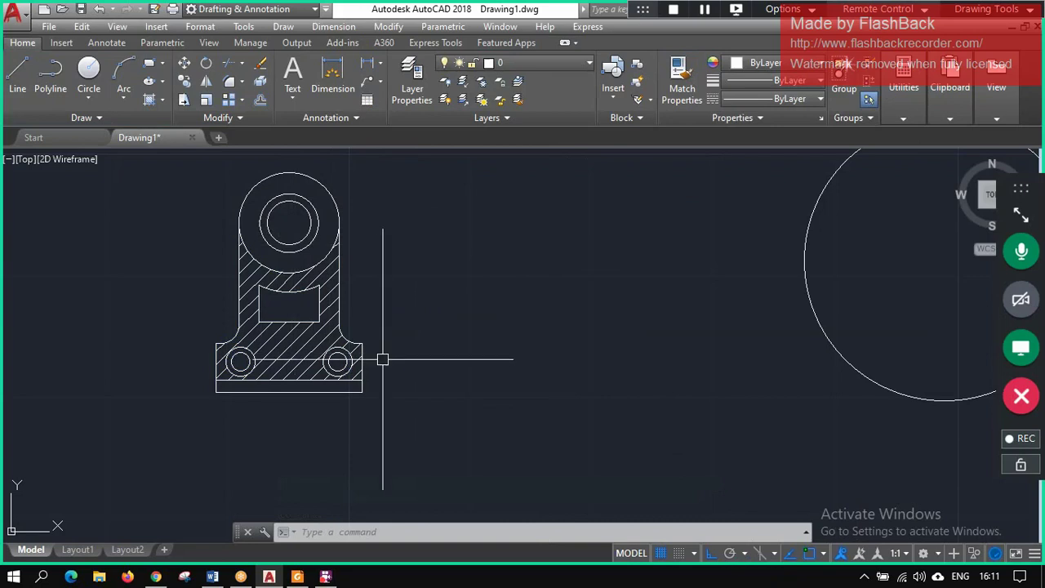
- Start a new AR-B816 hatch inside the ring around the top hole
type("h")
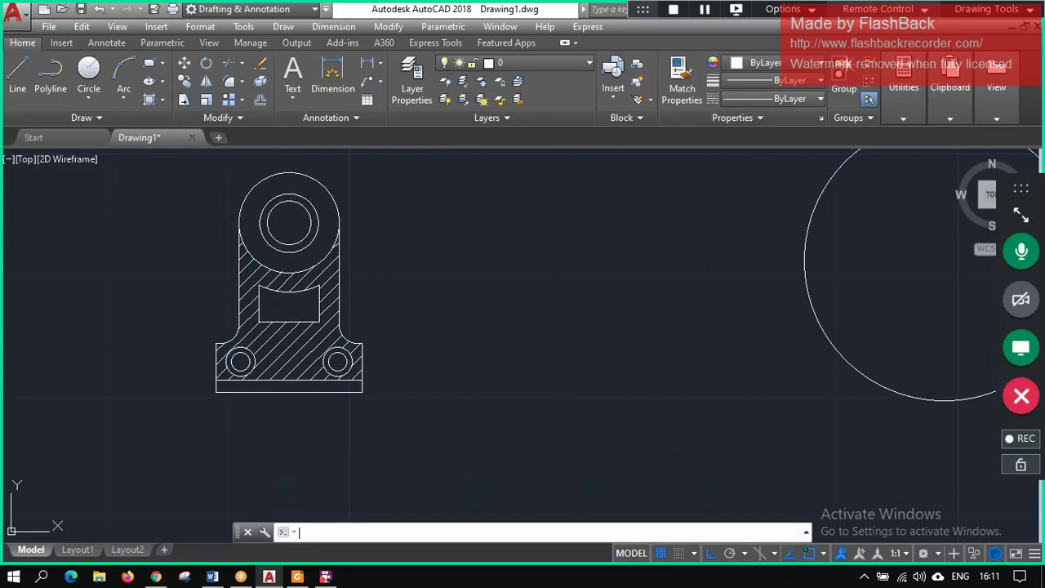
key("Return")
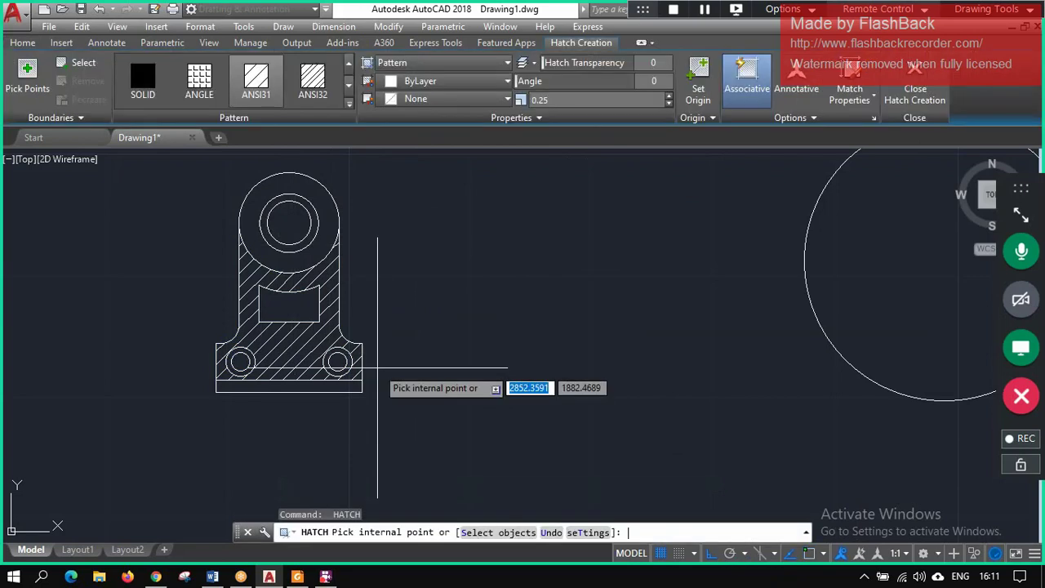
left_click(351, 101)
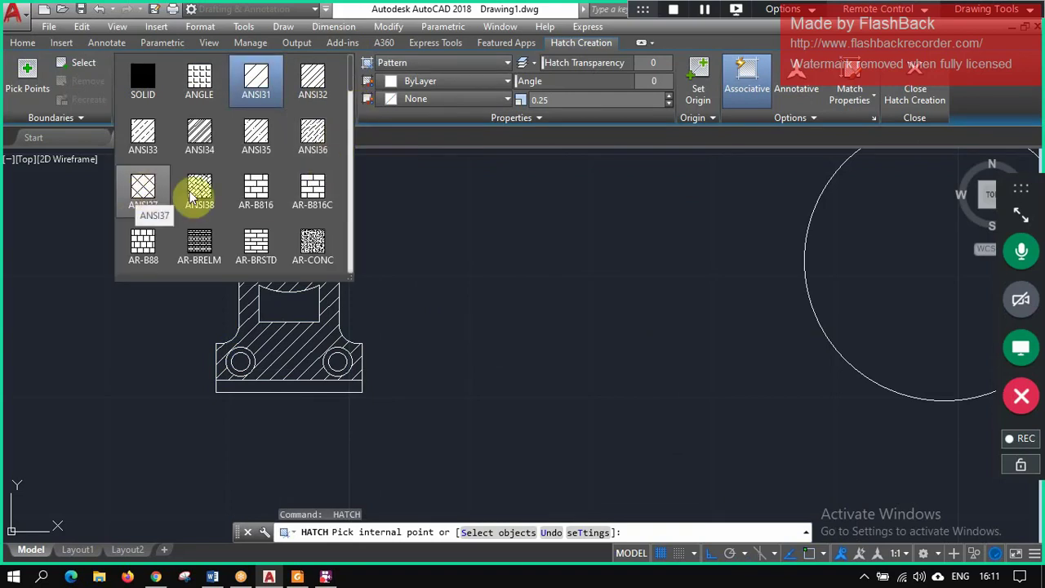
left_click(261, 202)
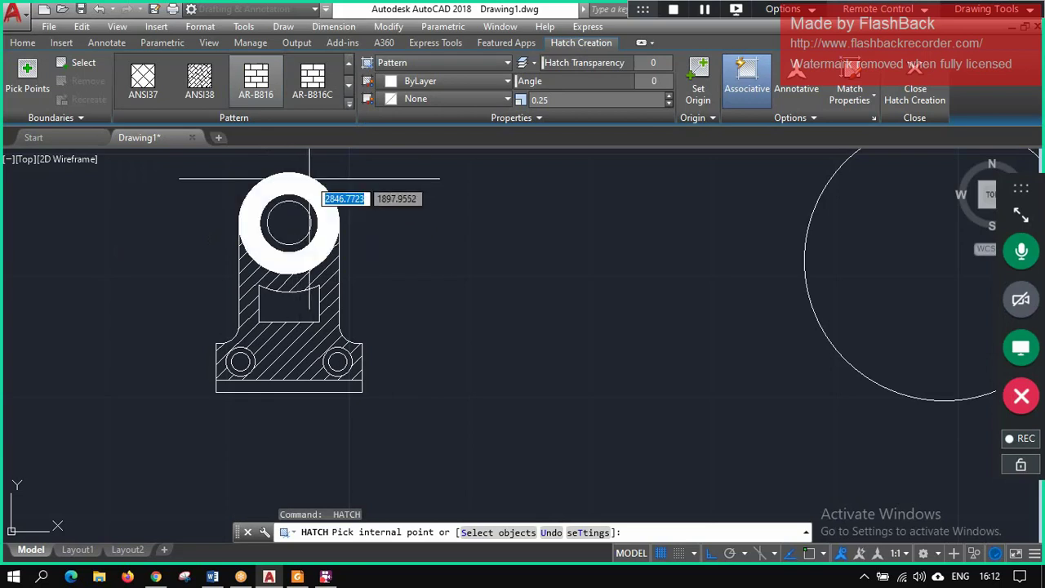
left_click(309, 181)
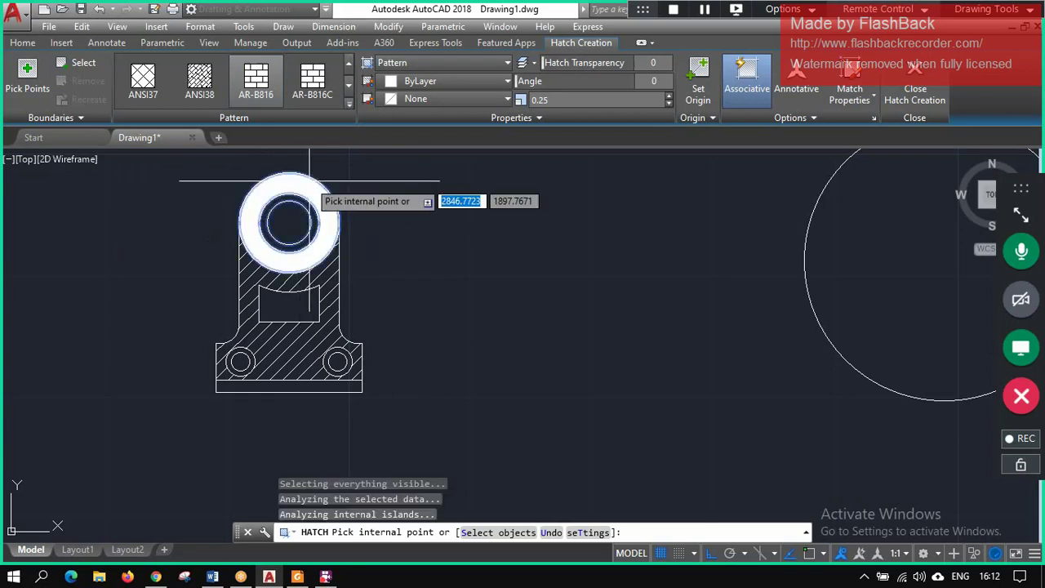
- Set the AR-B816 hatch scale to 14 and apply it to the ring
left_click(666, 93)
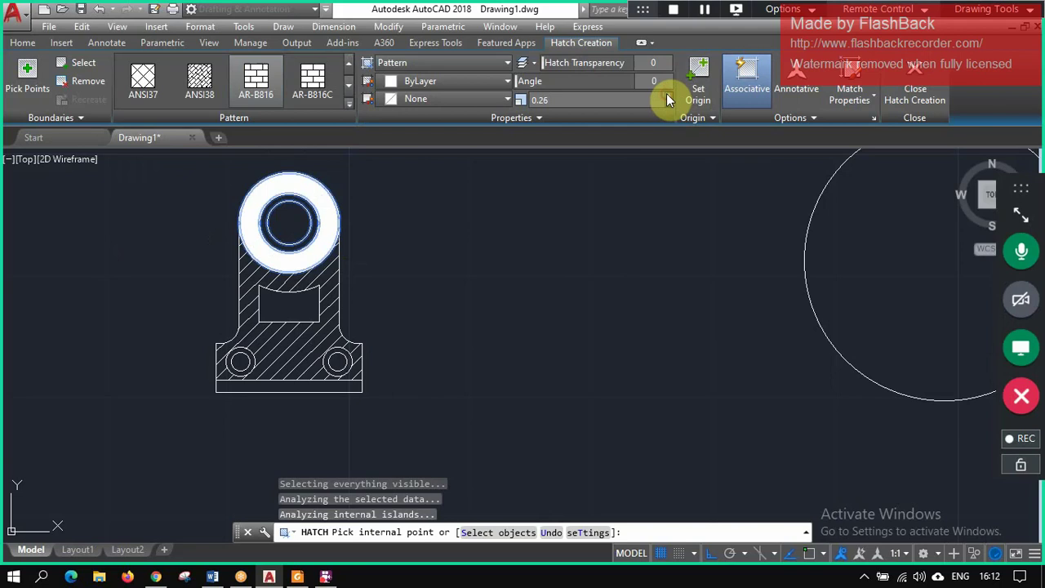
left_click(665, 97)
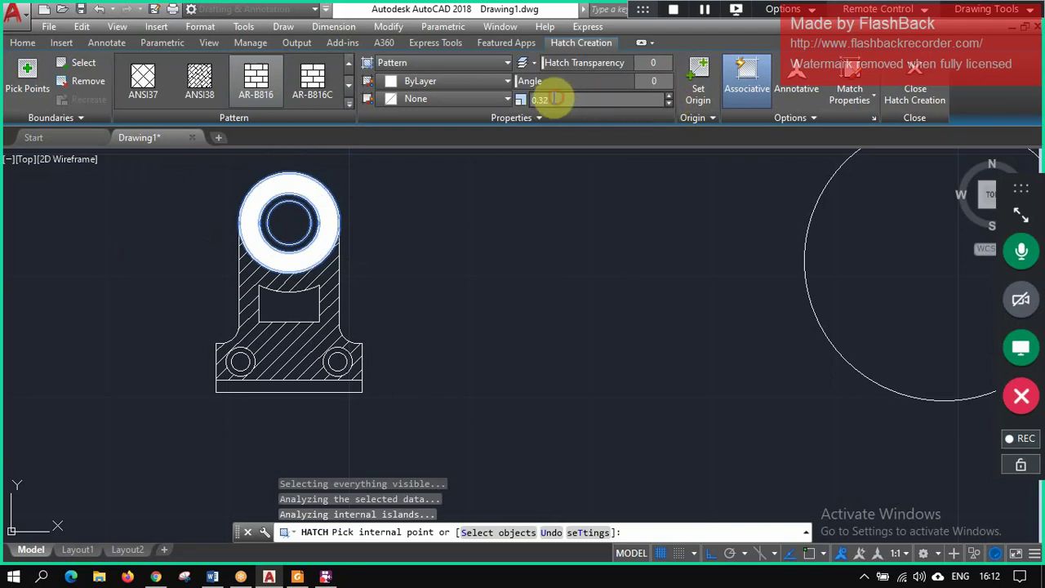
left_click_drag(558, 101, 516, 101)
type("0")
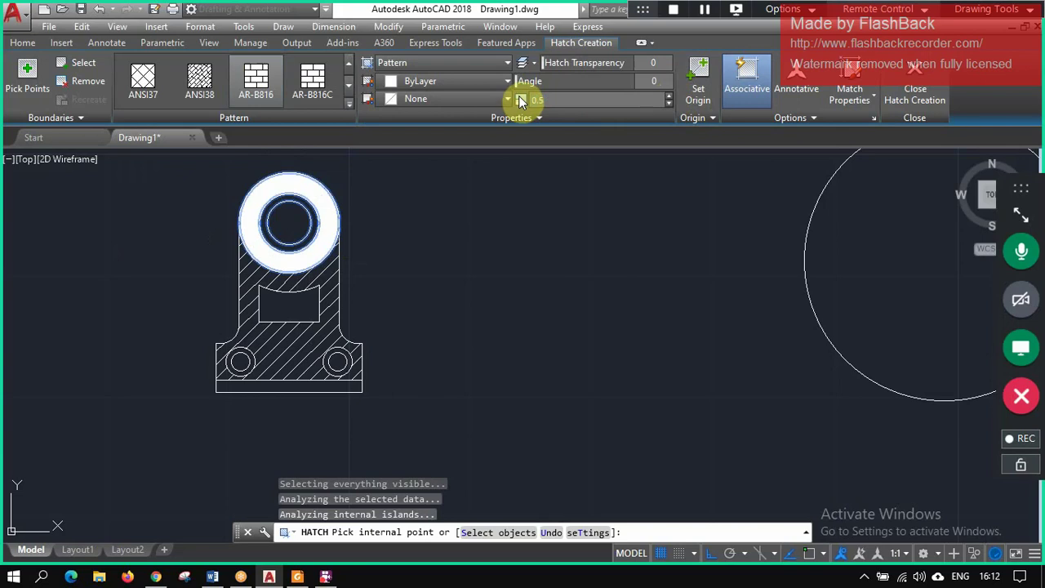
left_click(560, 99)
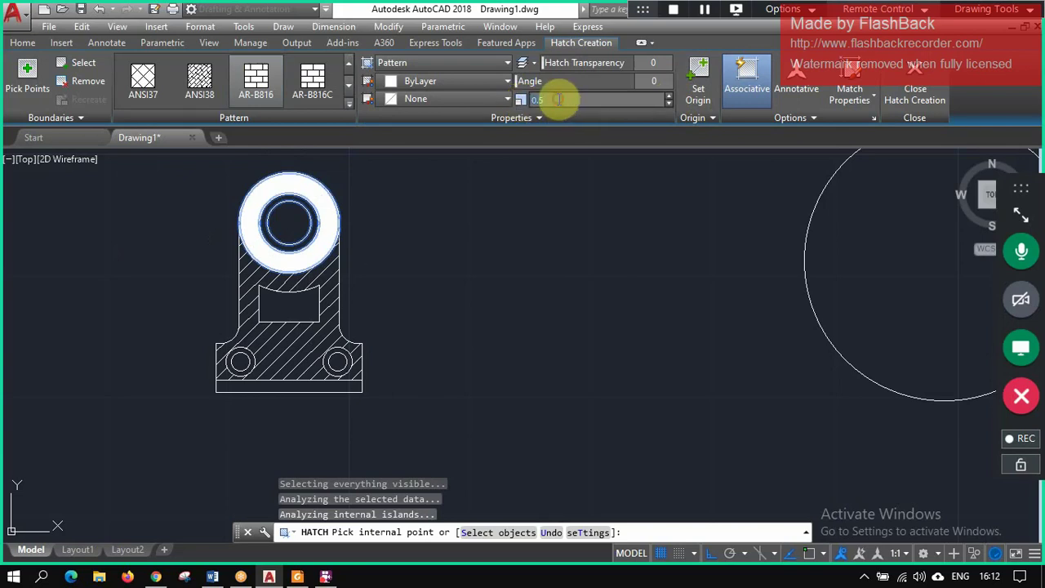
type("2")
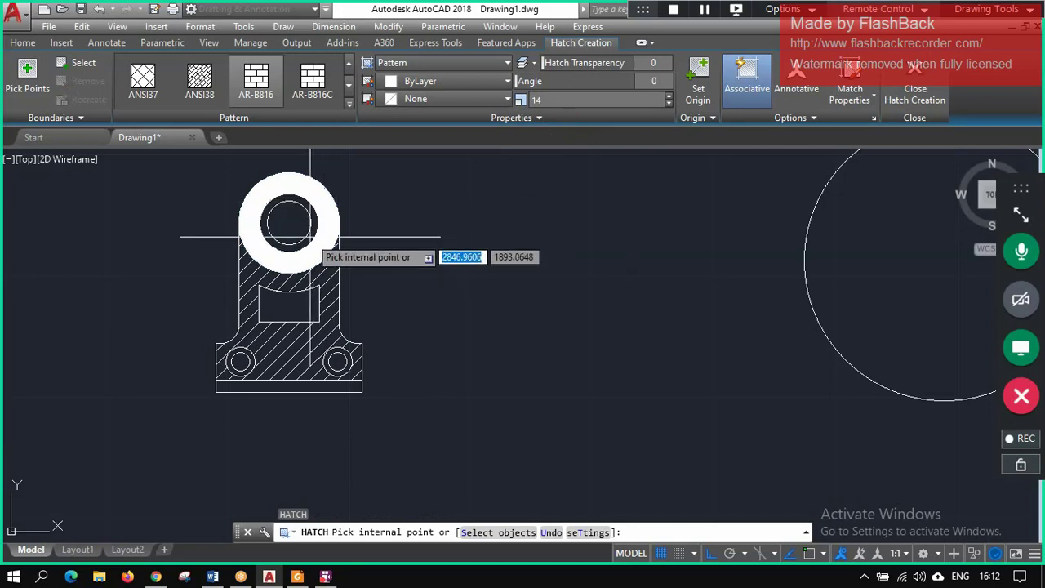
left_click(310, 238)
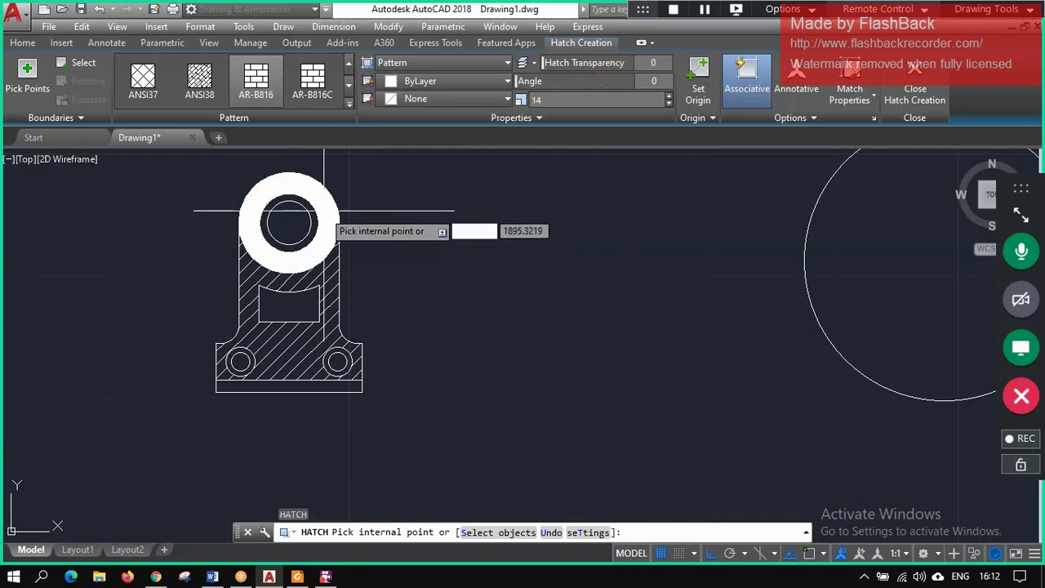
left_click(288, 219)
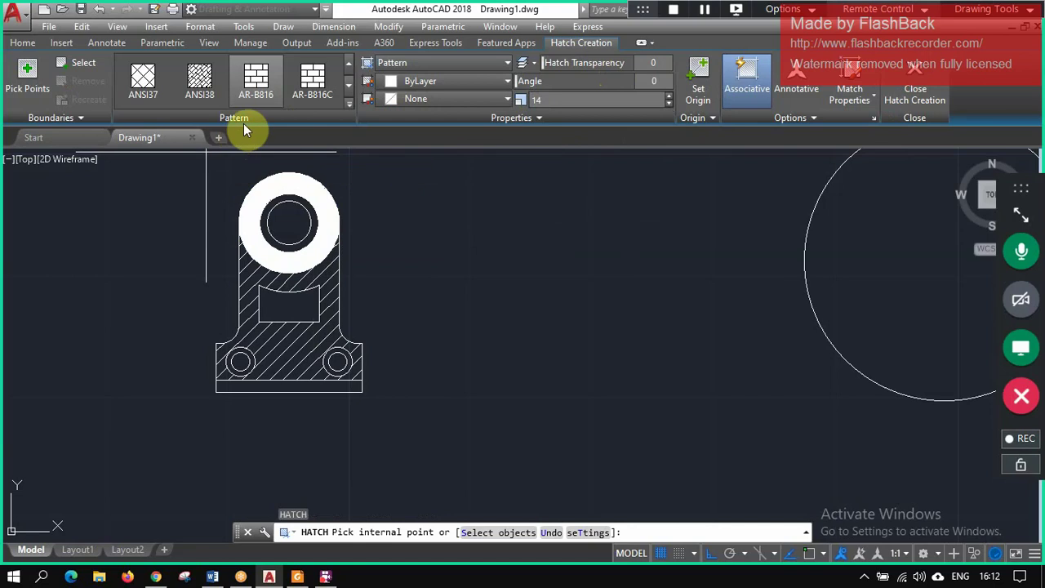
- Choose the SOLID hatch pattern in yellow 248,215,49
left_click(348, 63)
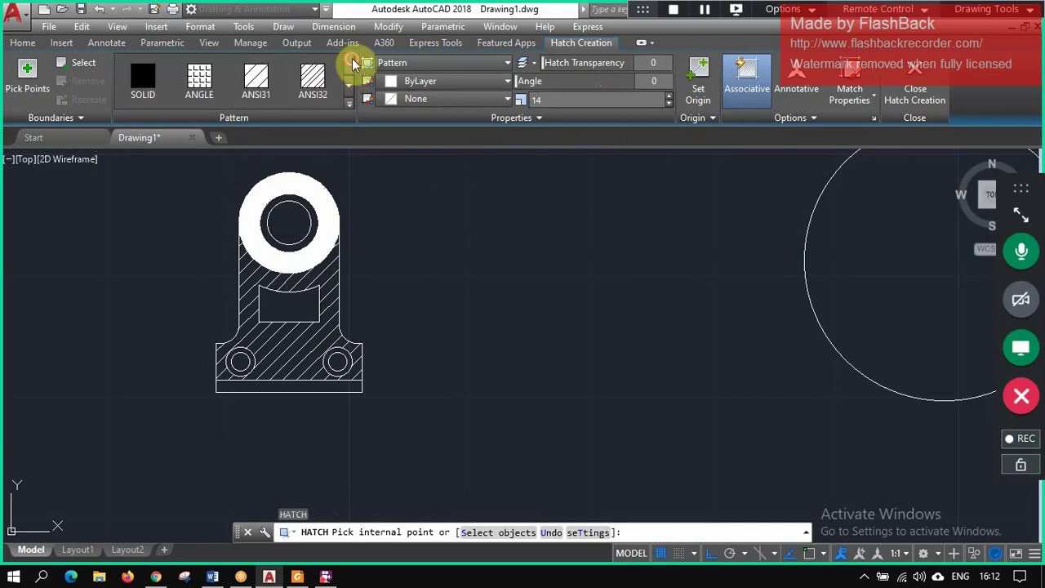
left_click(145, 96)
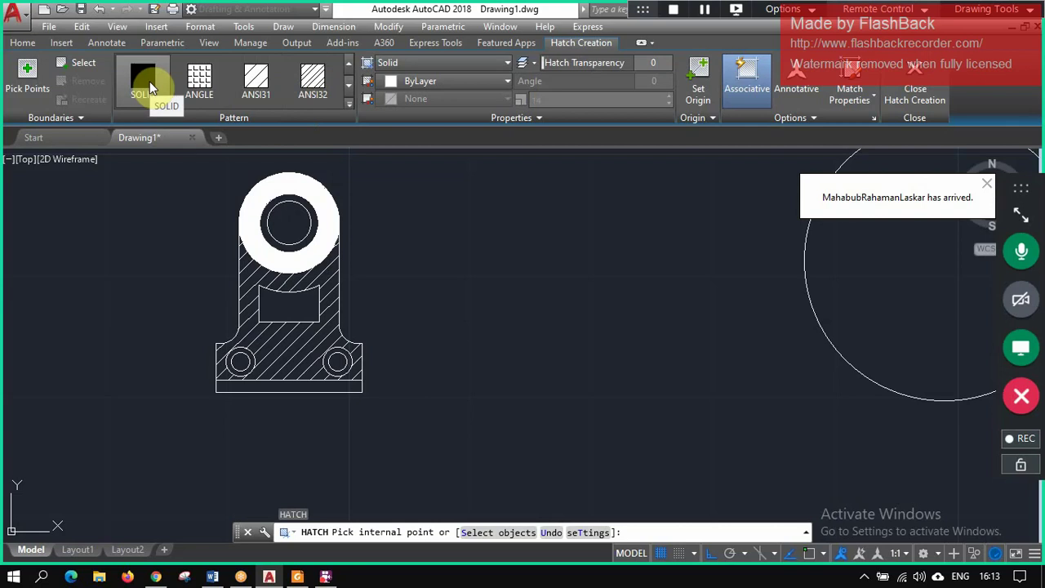
left_click(504, 73)
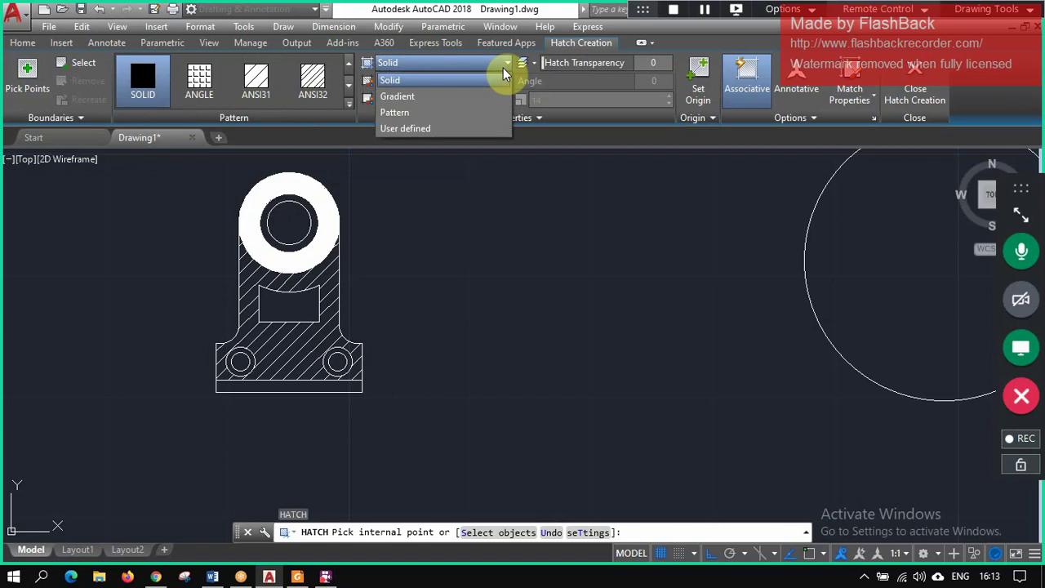
left_click(507, 73)
left_click(508, 82)
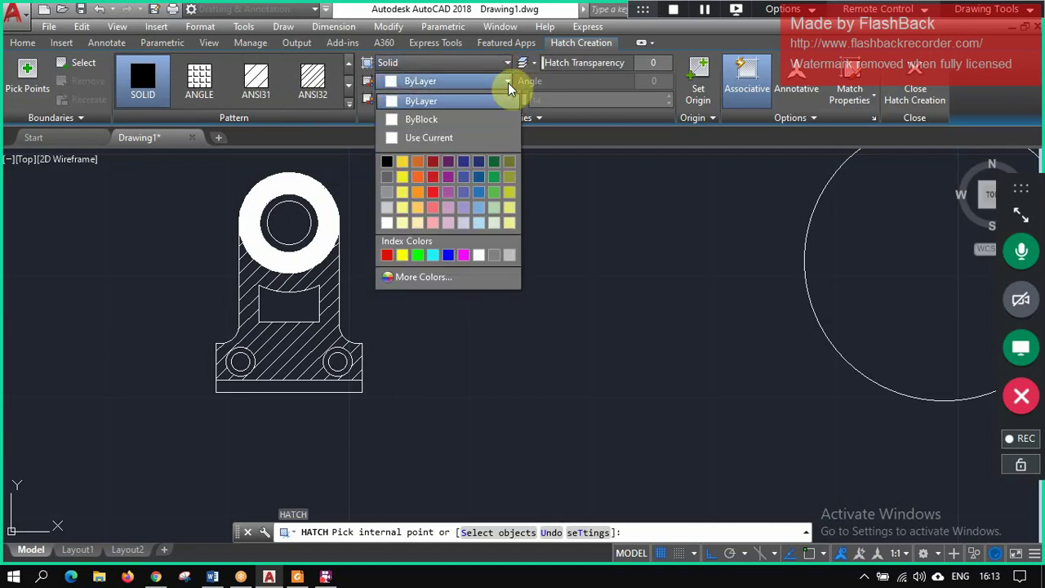
left_click(403, 164)
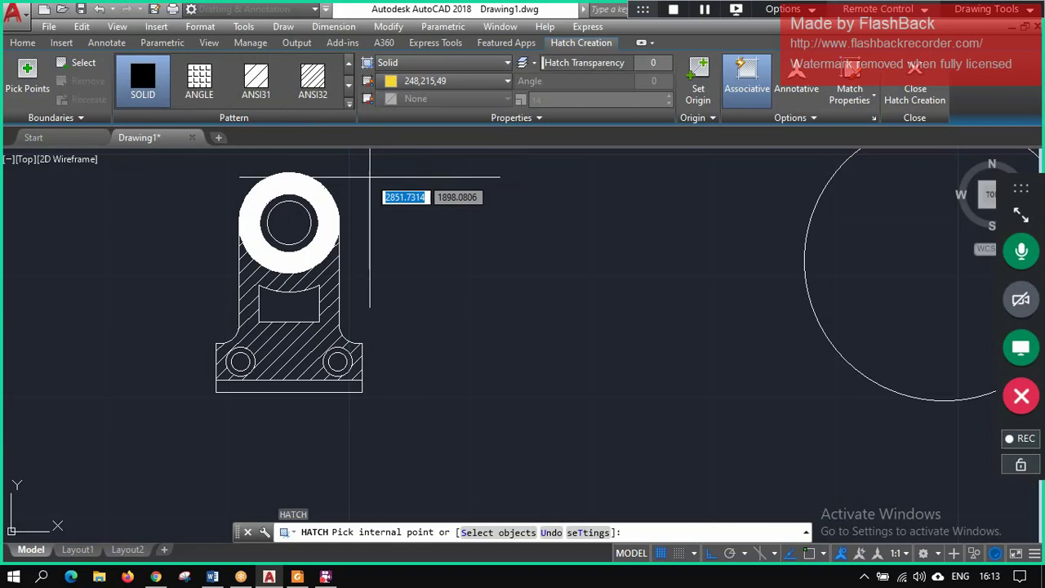
- Fill the top inner circle and both small holes yellow, then finish hatching
left_click(299, 218)
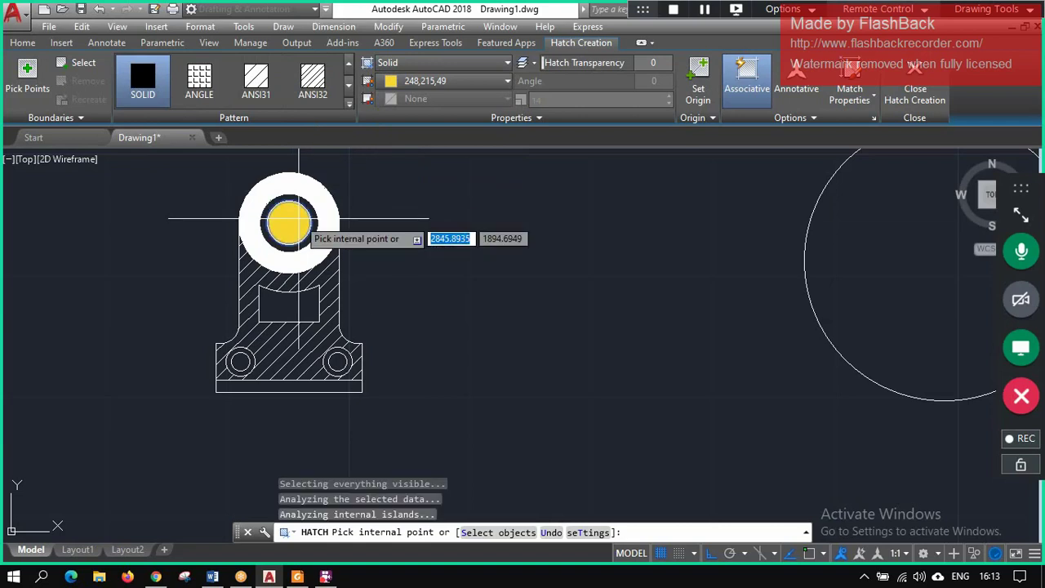
left_click(338, 362)
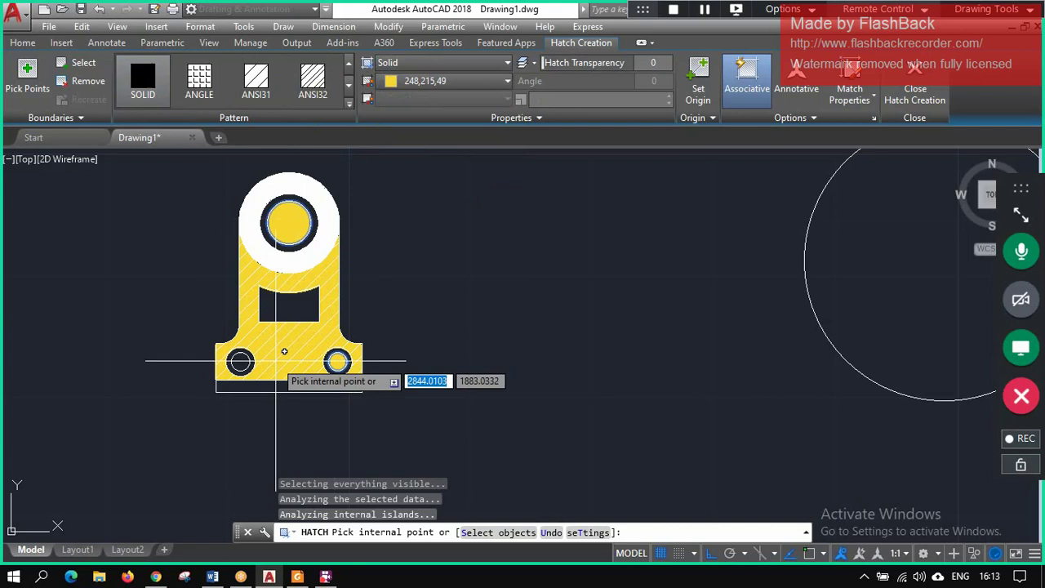
left_click(241, 362)
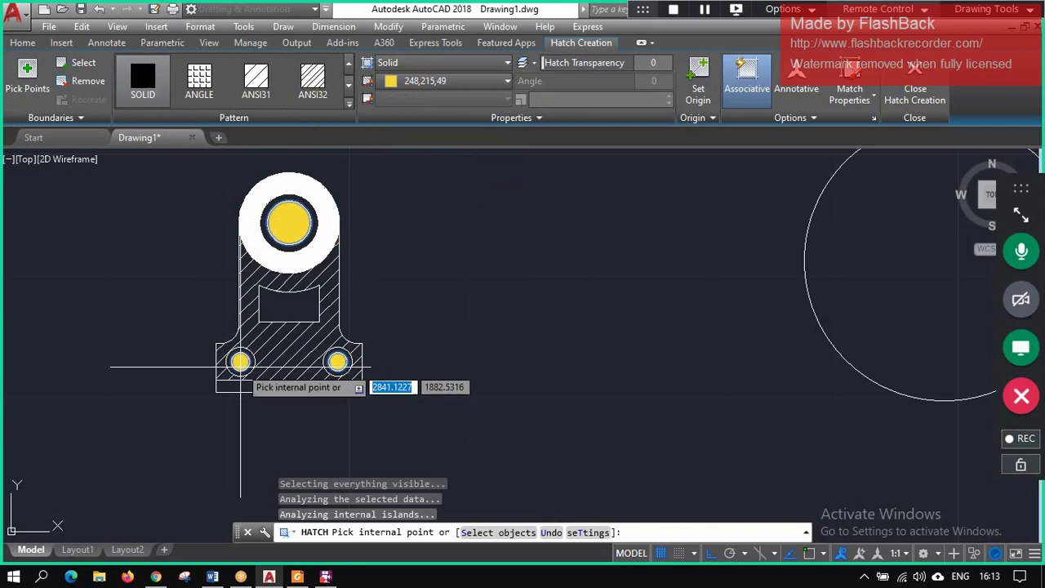
key("Return")
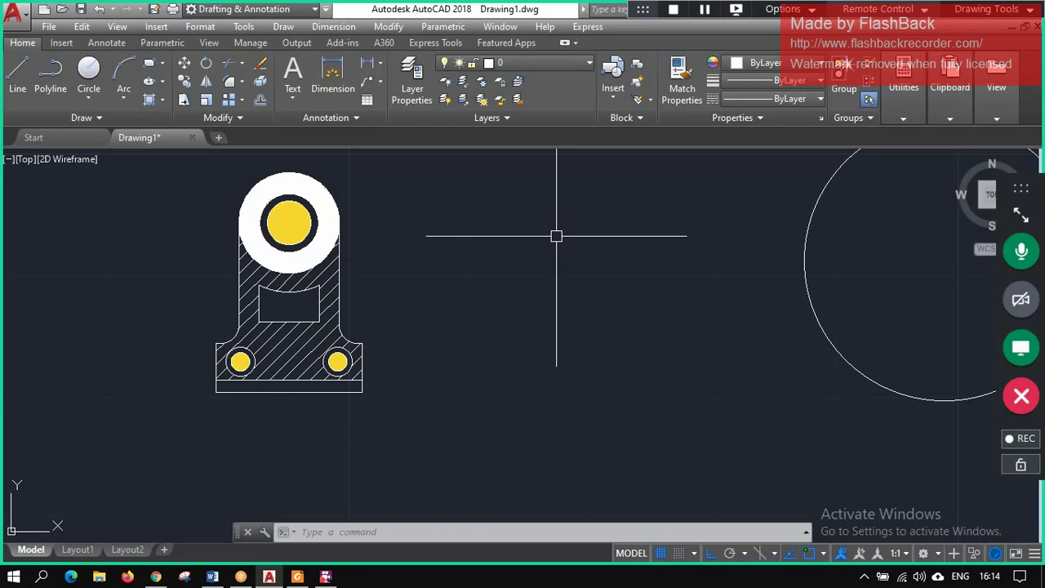
- Erase every object in the drawing
key("Escape")
scroll(604, 278, "down", 5)
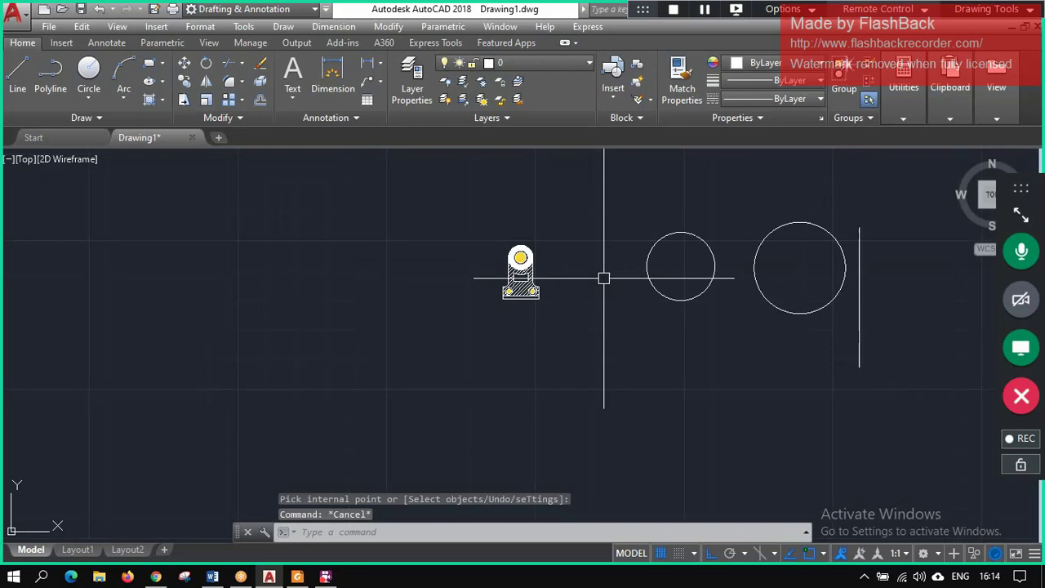
scroll(759, 270, "up", 2)
scroll(889, 257, "down", 2)
scroll(911, 275, "up", 1)
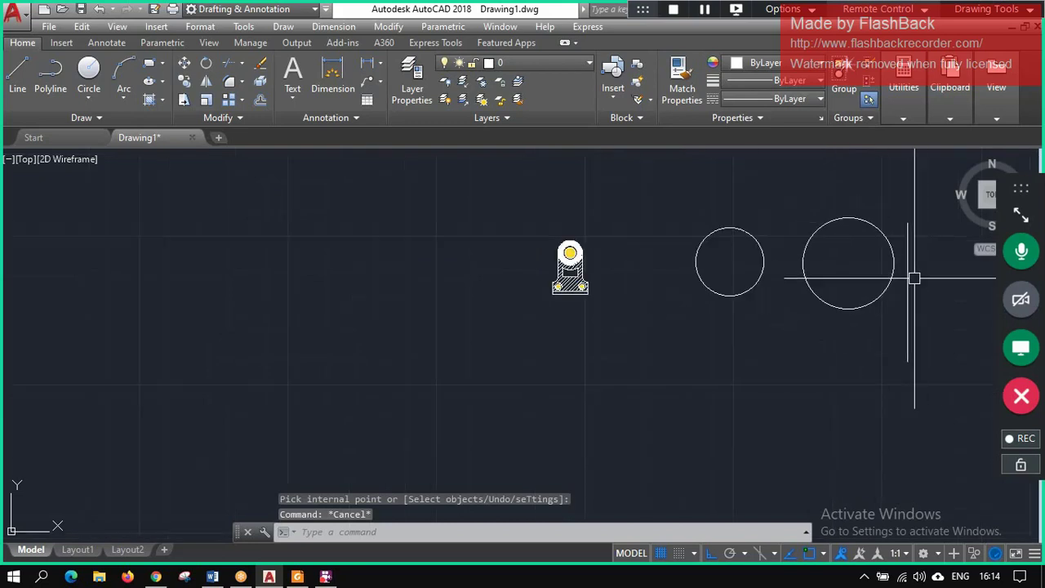
scroll(819, 320, "up", 1)
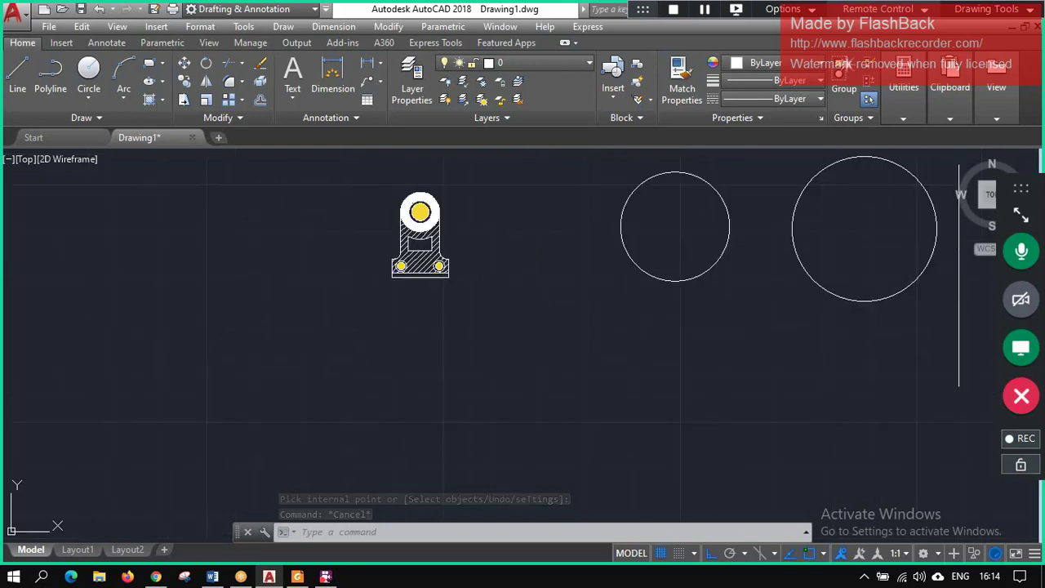
key("ctrl+a")
key("Delete")
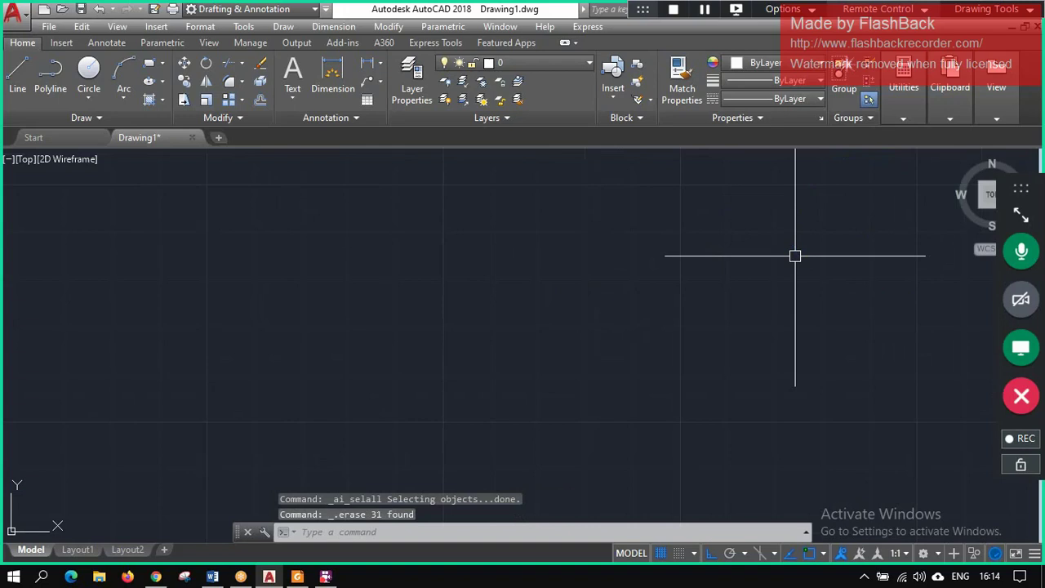
- Draw a vertical line on the right side of the canvas
left_click(17, 75)
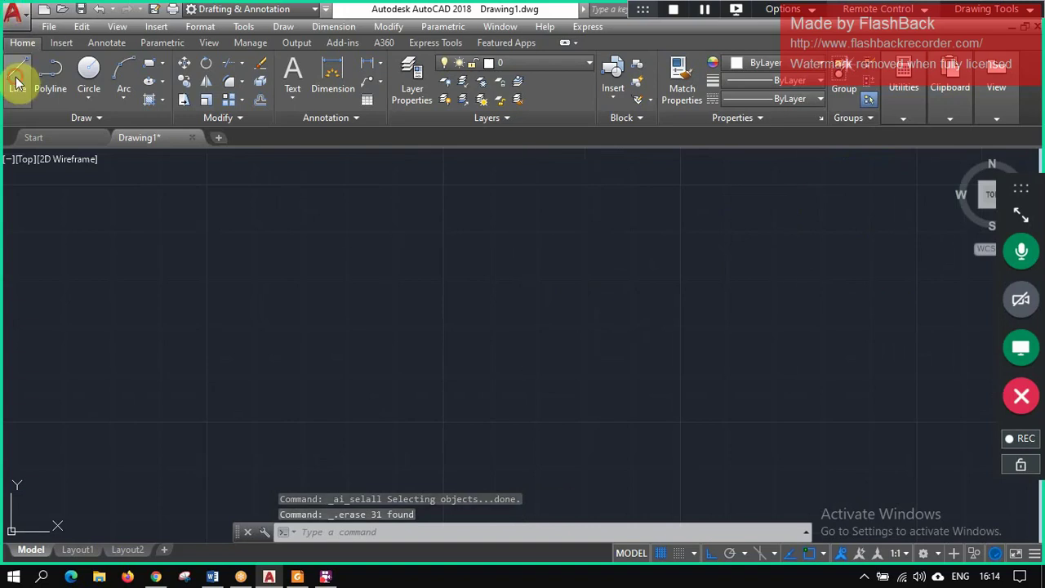
left_click(630, 185)
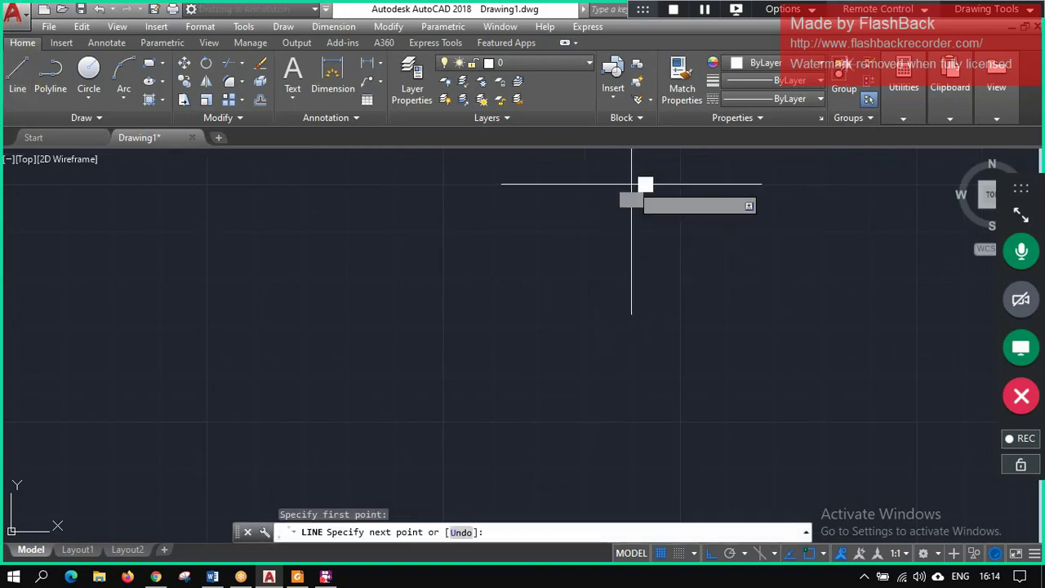
left_click(631, 431)
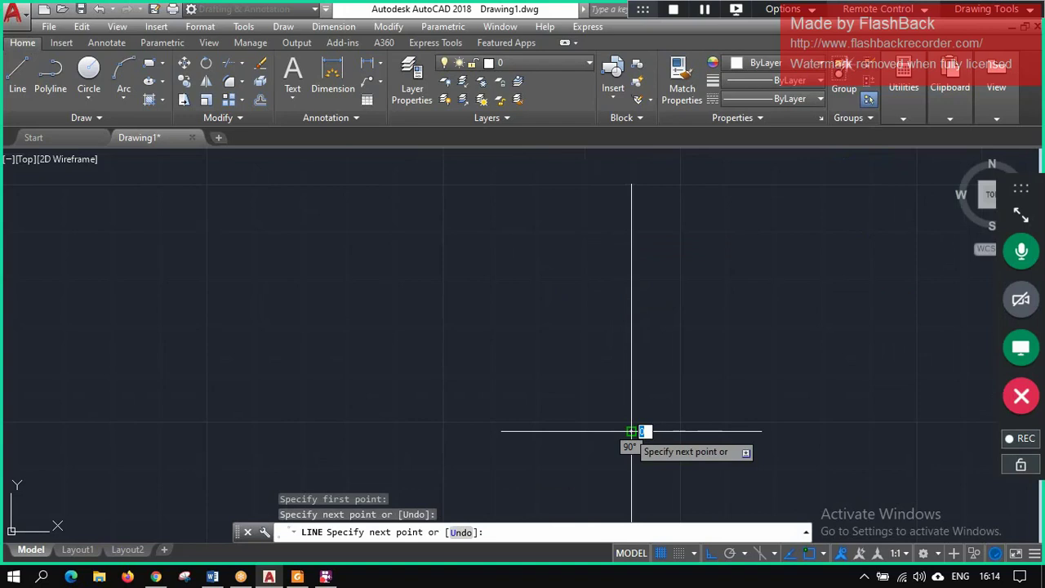
key("Escape")
- Draw a circle to the left of the vertical line
left_click(88, 72)
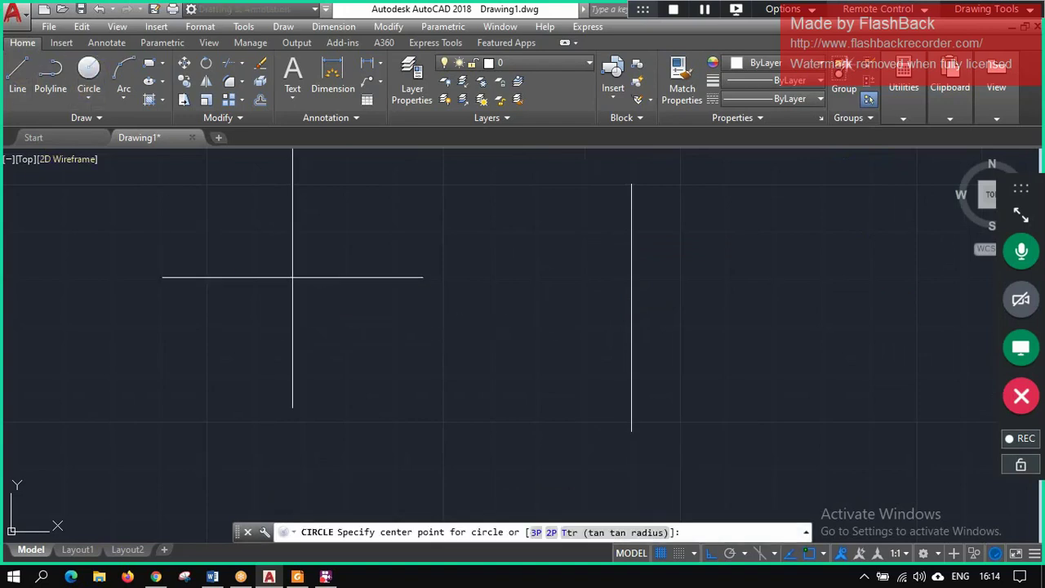
left_click(292, 277)
left_click(368, 251)
key("Escape")
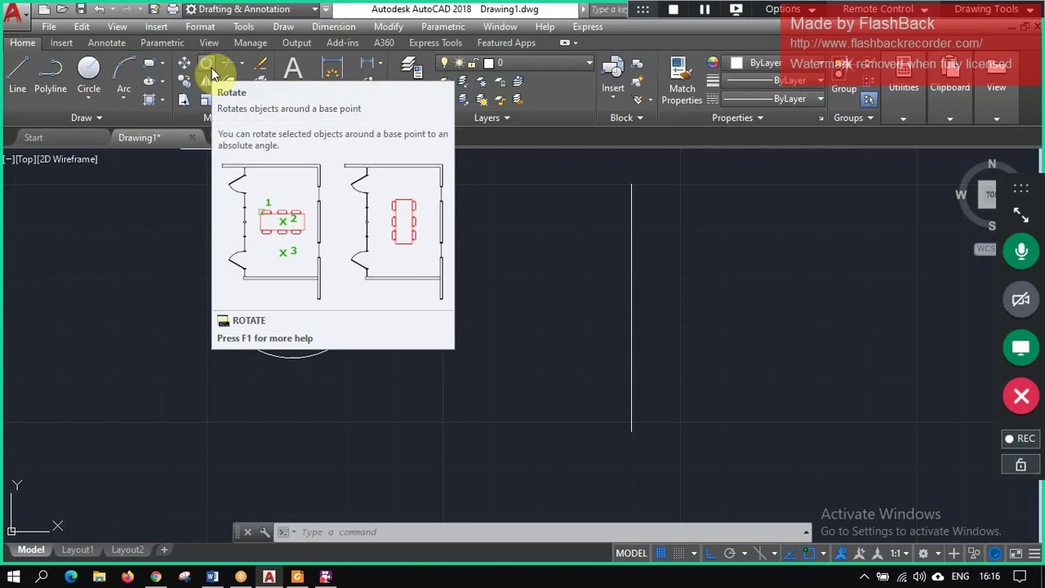
left_click(212, 67)
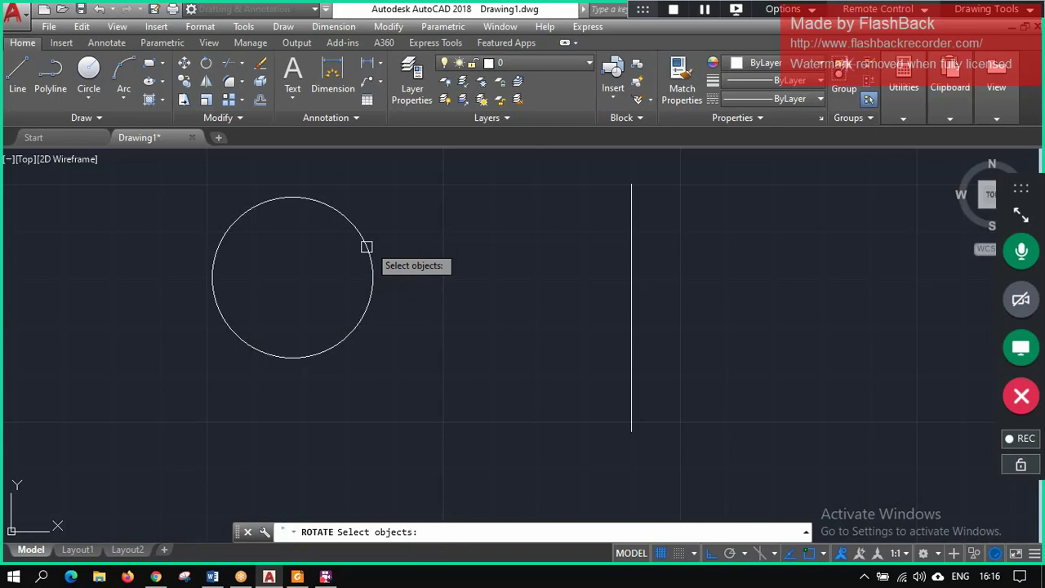
left_click(634, 234)
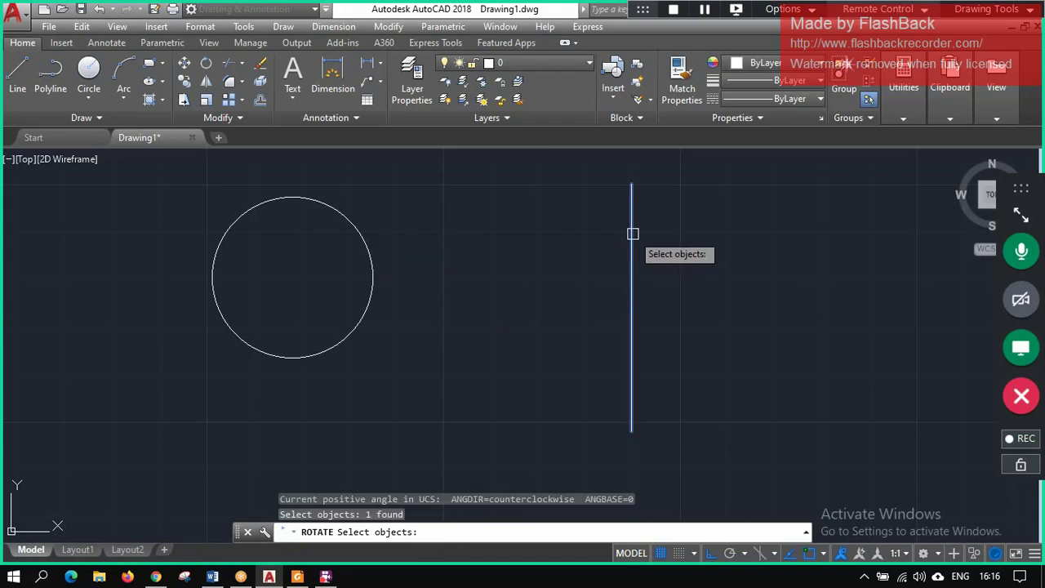
key("Return")
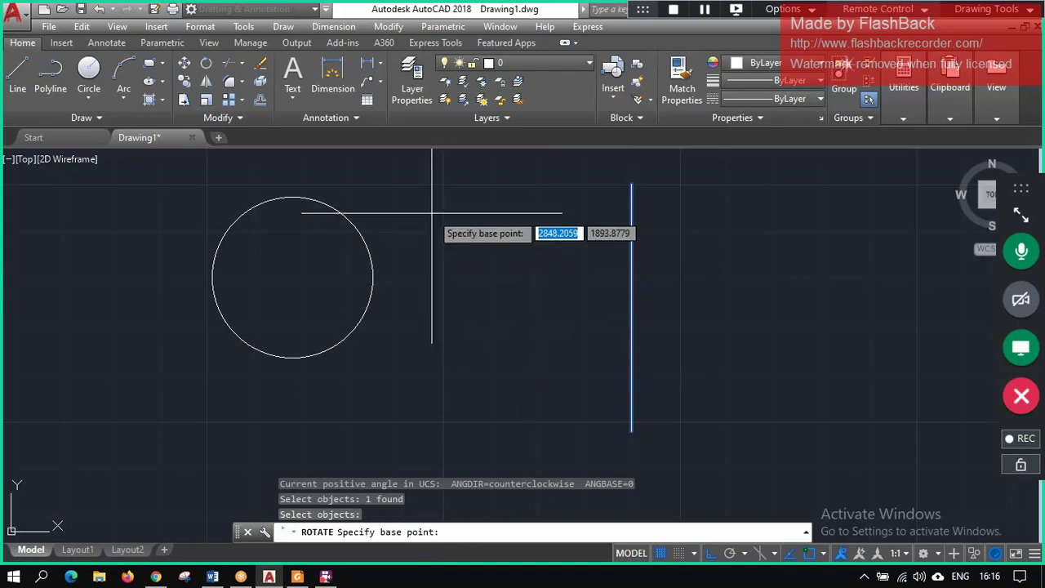
left_click(442, 186)
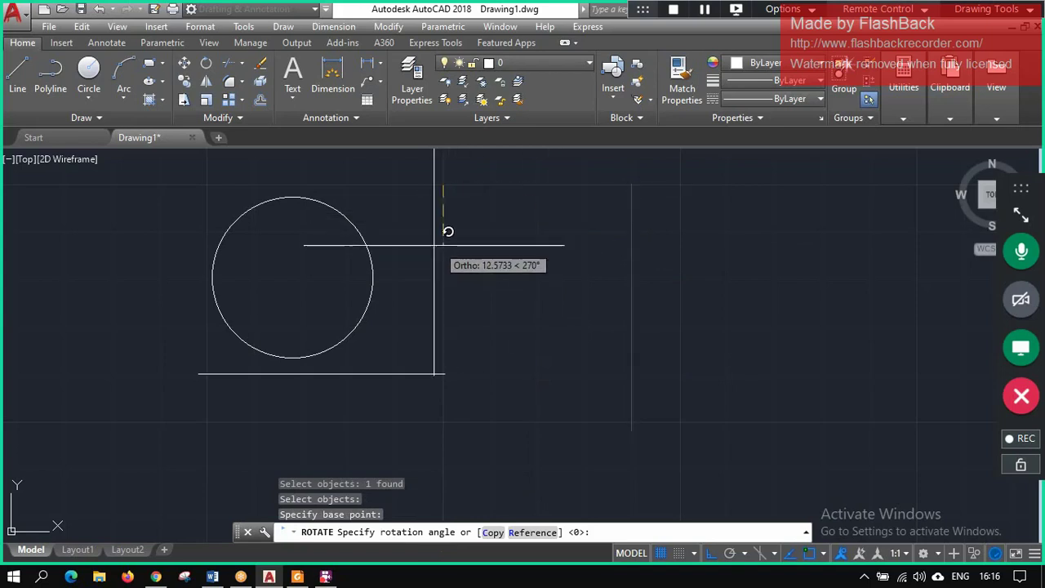
scroll(320, 206, "down", 5)
scroll(350, 205, "down", 3)
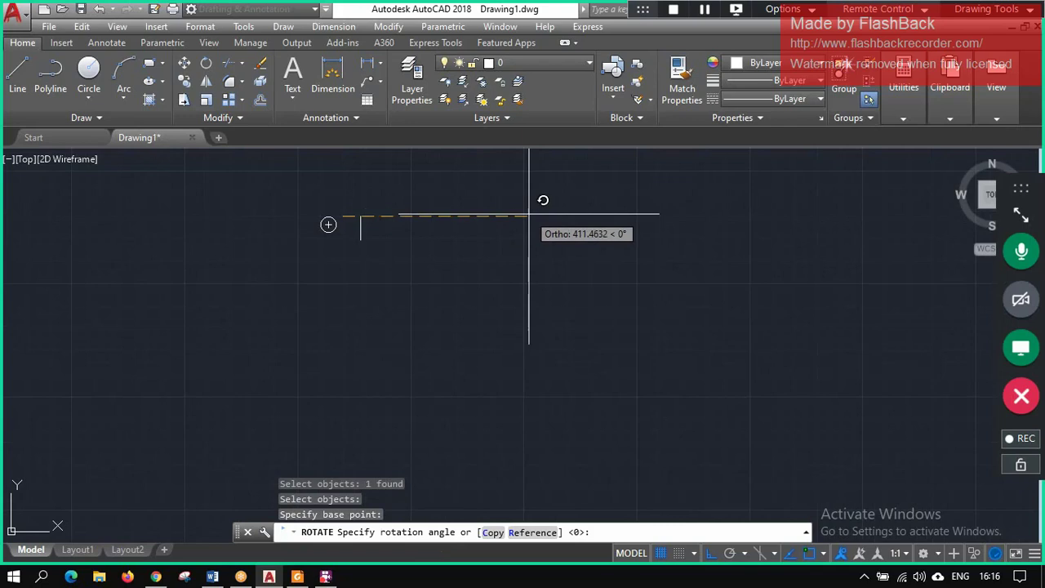
scroll(450, 219, "up", 5)
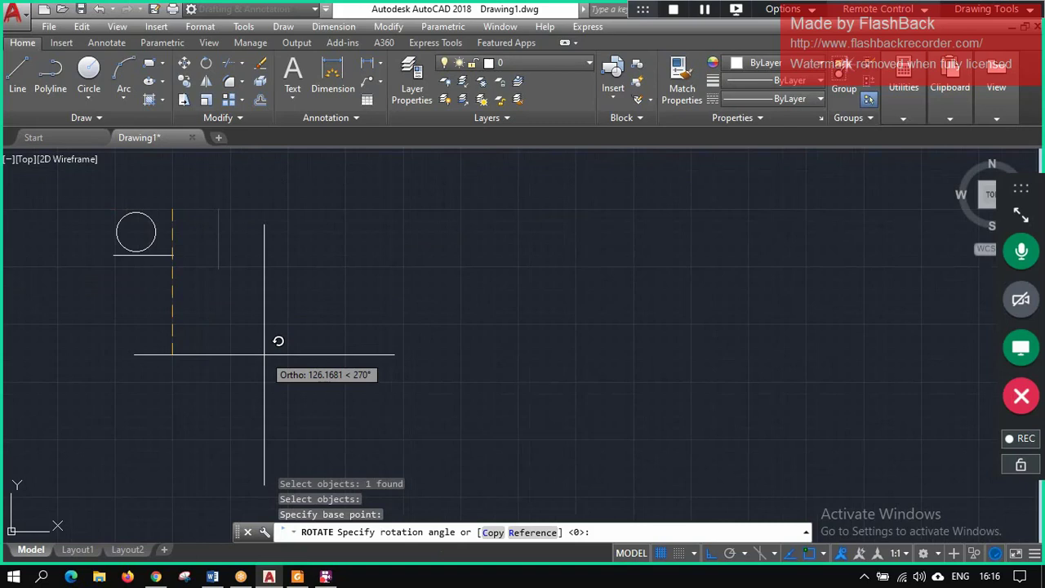
left_click(711, 553)
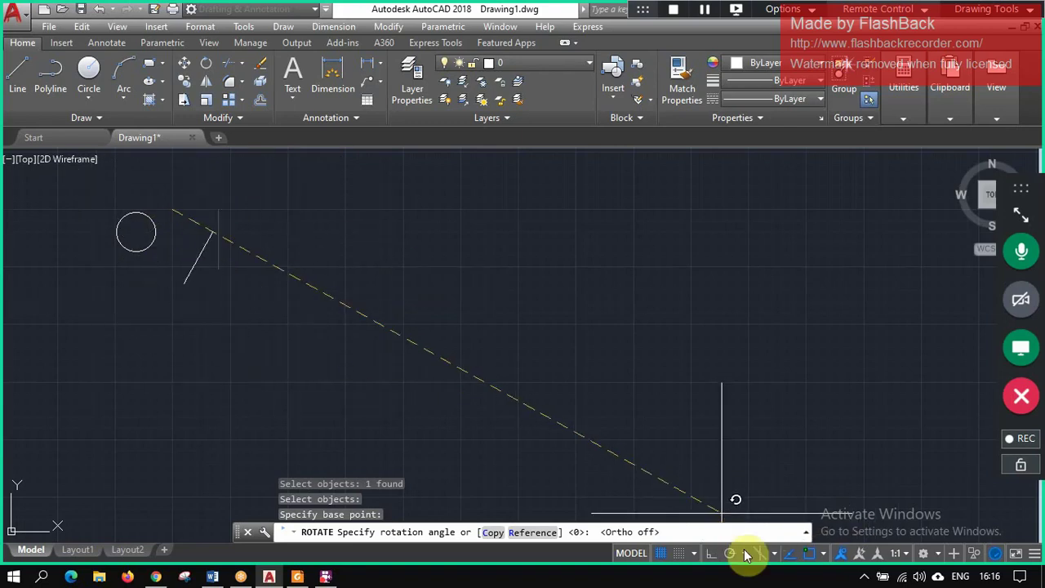
left_click(712, 554)
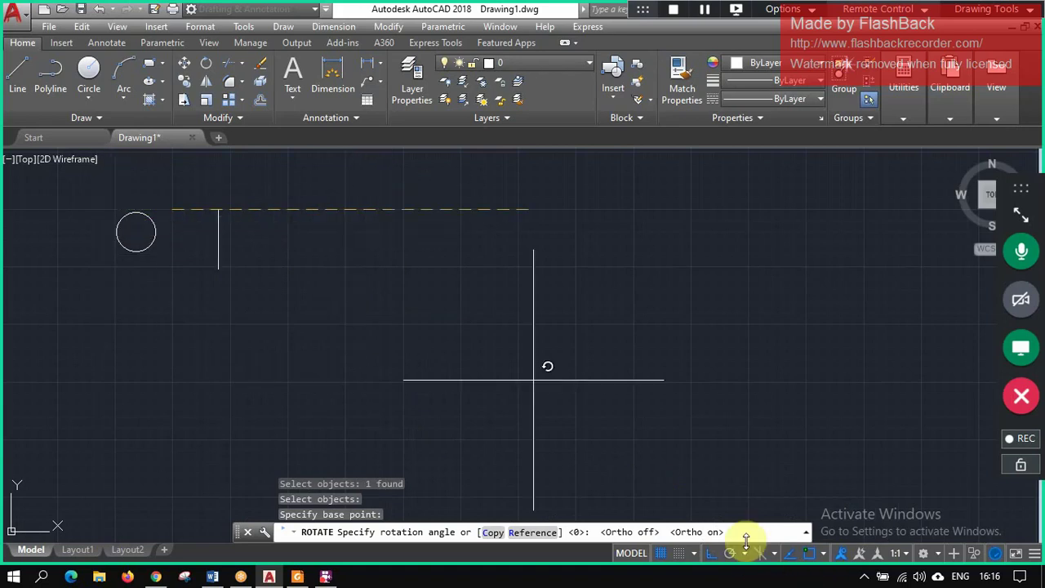
left_click(710, 555)
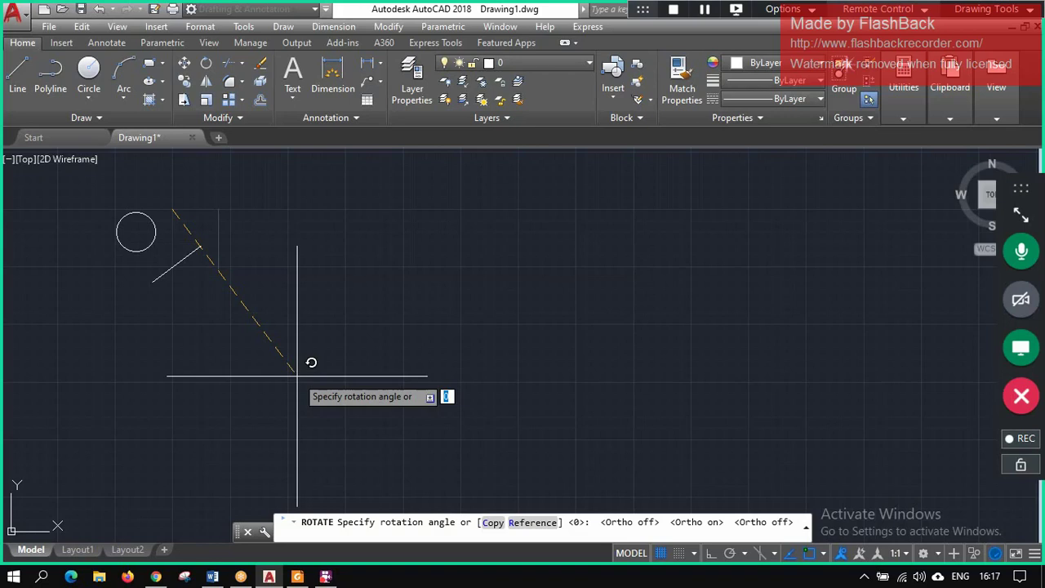
type("10")
key("Return")
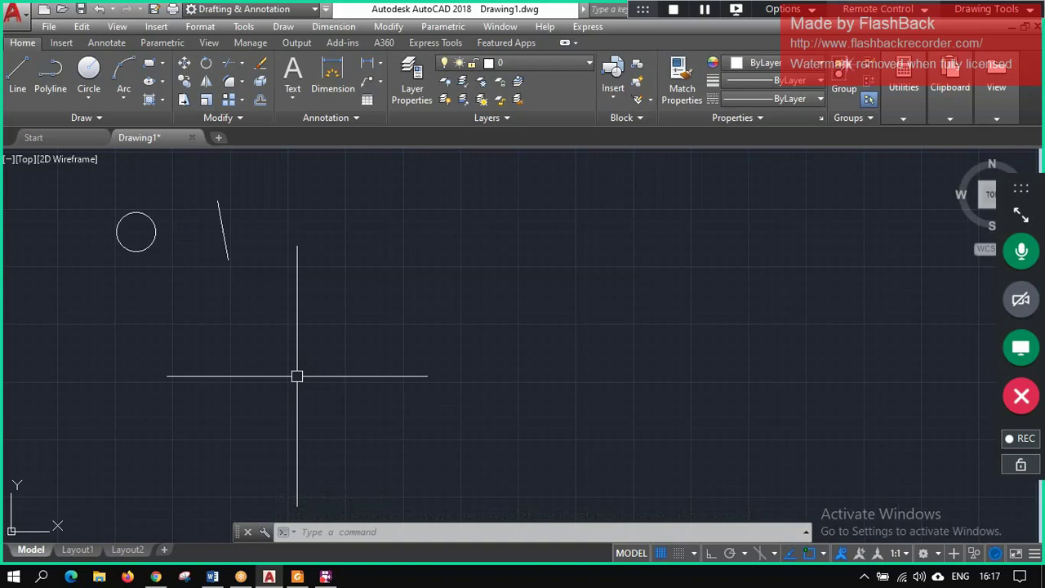
key("ctrl+z")
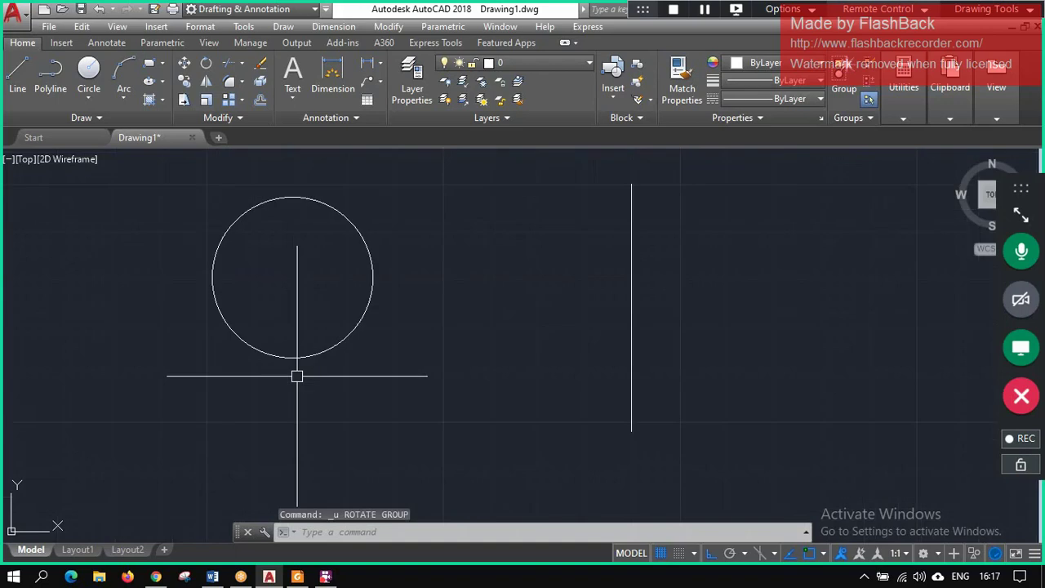
- Rotate the vertical line 144° about the circle's centre using ROTATE, with Ortho off
scroll(305, 375, "down", 2)
scroll(310, 347, "down", 1)
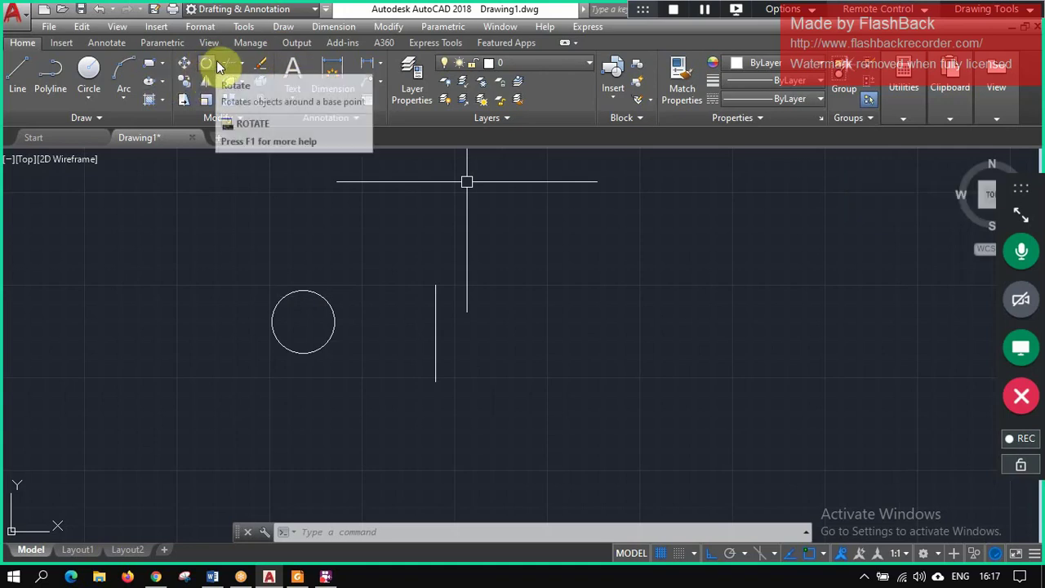
type("r")
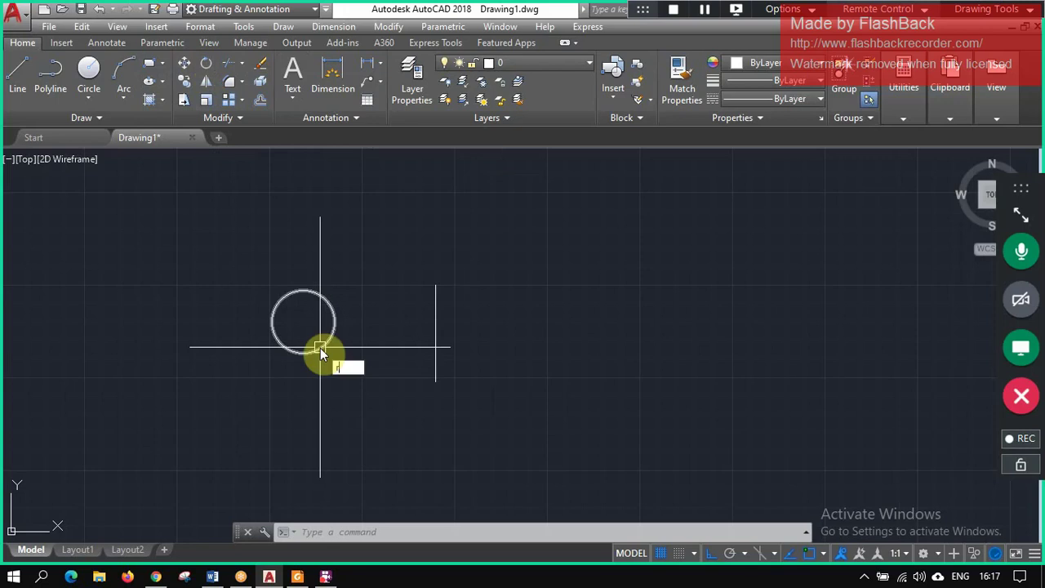
type("otat")
key("Return")
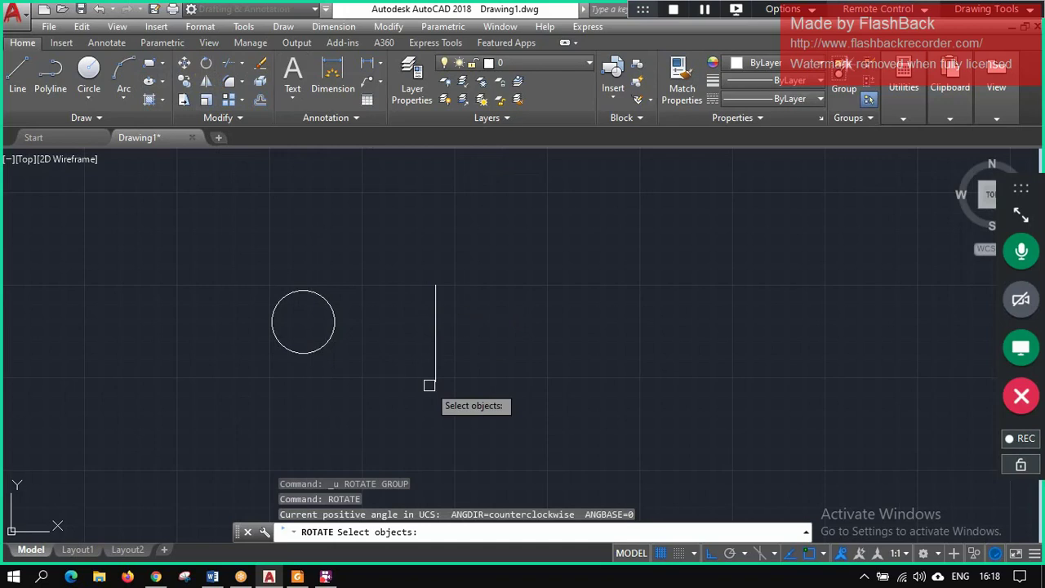
left_click(430, 299)
key("Return")
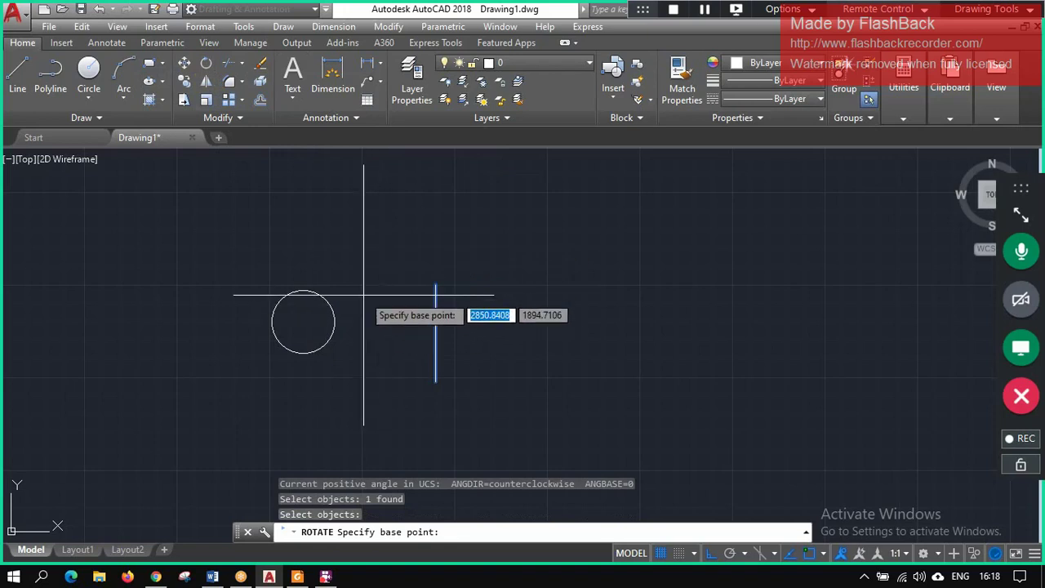
left_click(360, 190)
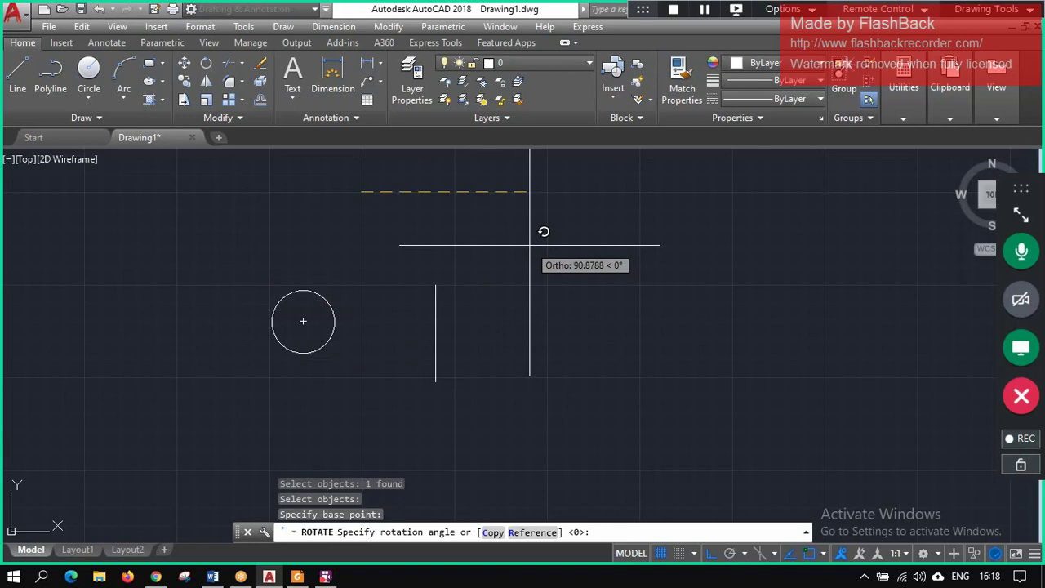
left_click(710, 554)
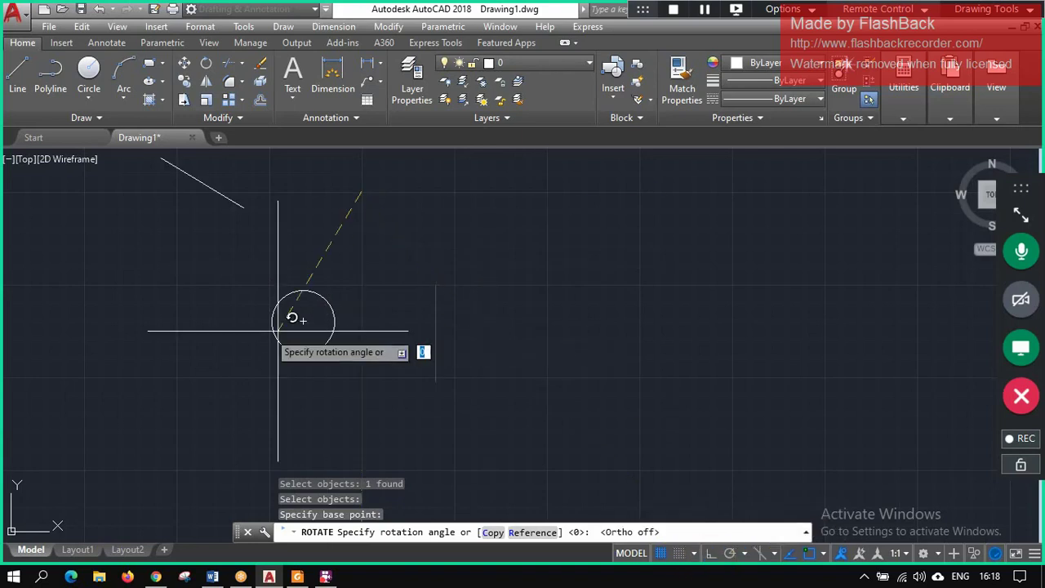
scroll(422, 234, "down", 2)
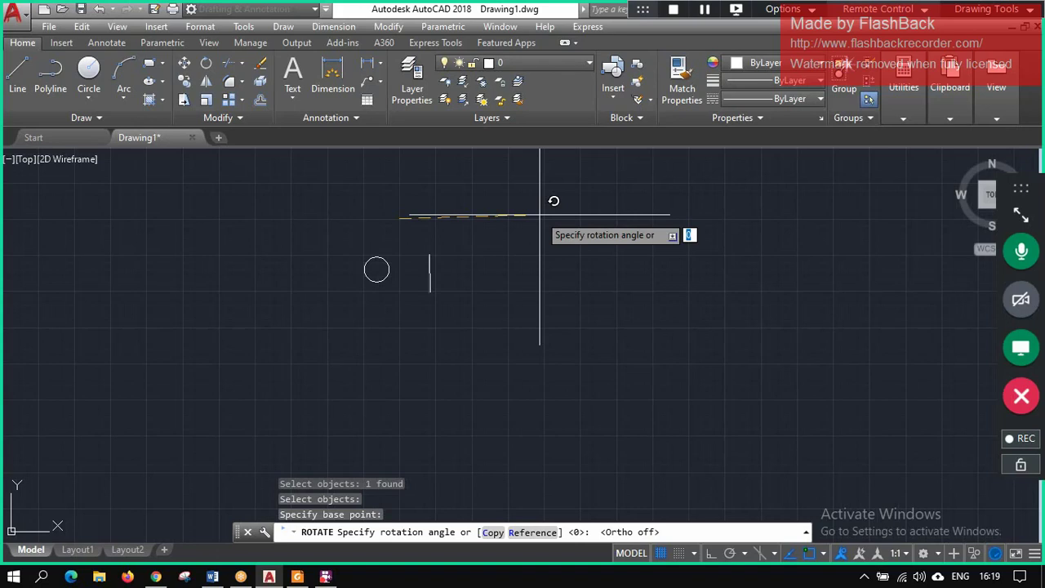
type("1")
type("44")
key("Return")
scroll(538, 215, "down", 5)
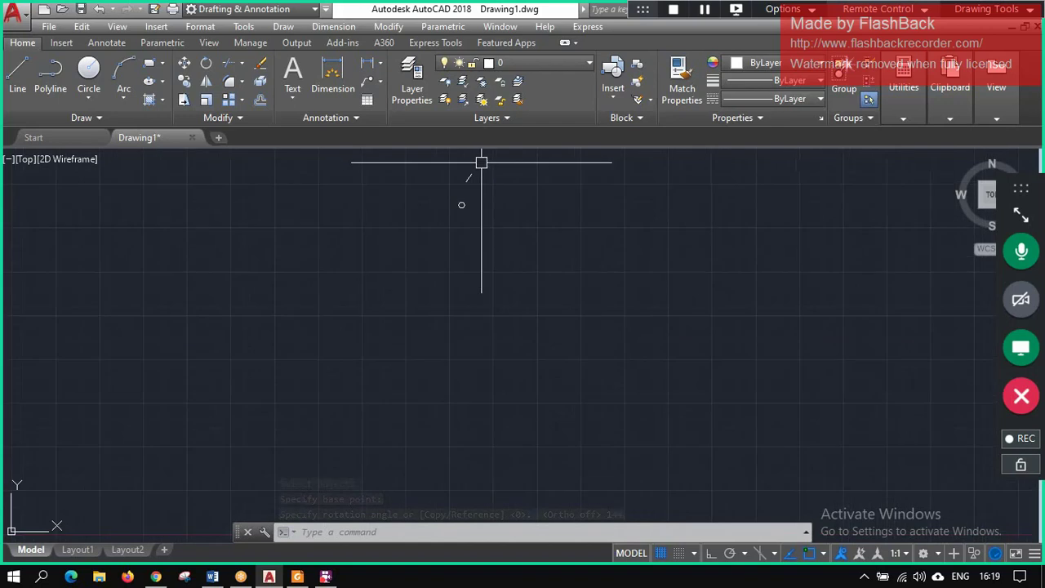
scroll(476, 168, "up", 4)
scroll(380, 215, "up", 6)
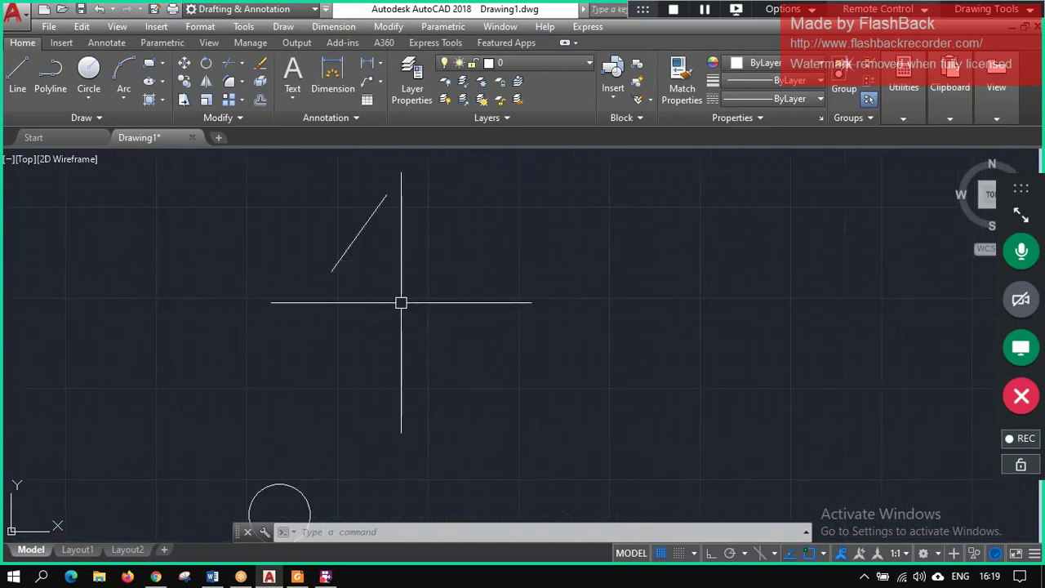
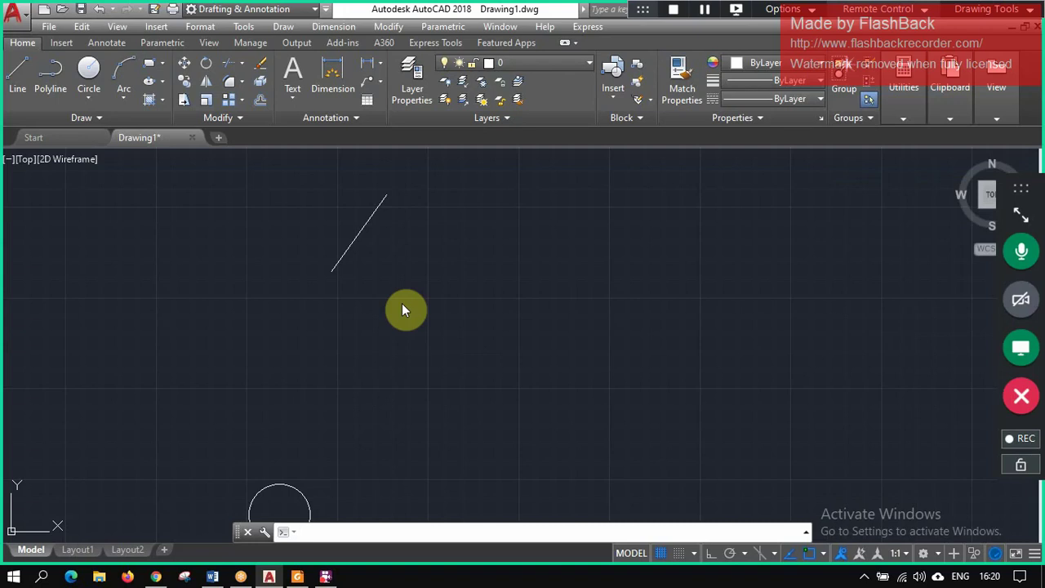
- Zoom around the drawing, then open the array type list and close it without choosing
scroll(402, 306, "down", 2)
scroll(404, 331, "down", 5)
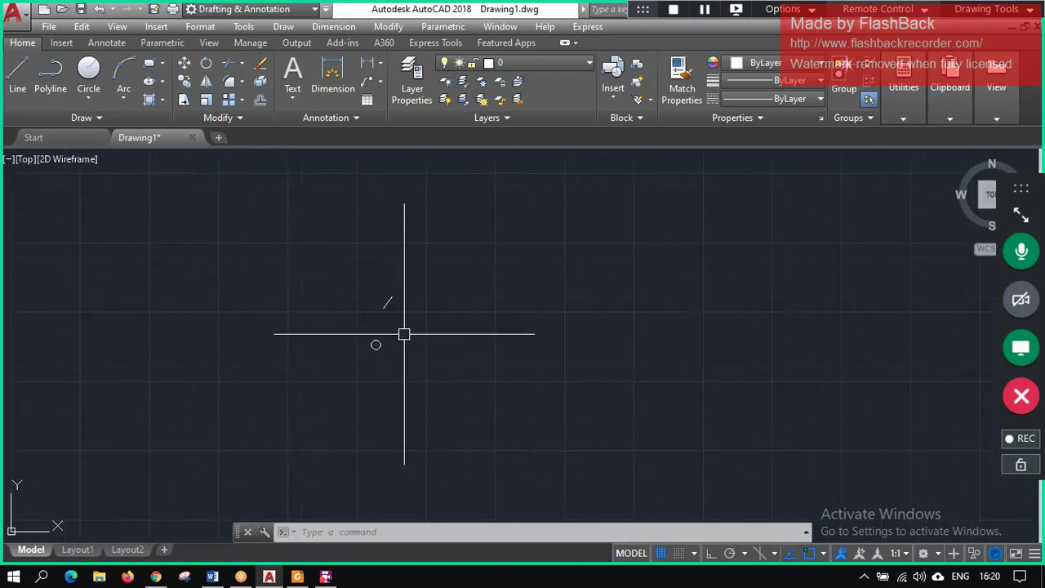
scroll(391, 331, "up", 6)
scroll(378, 329, "up", 2)
scroll(378, 329, "down", 5)
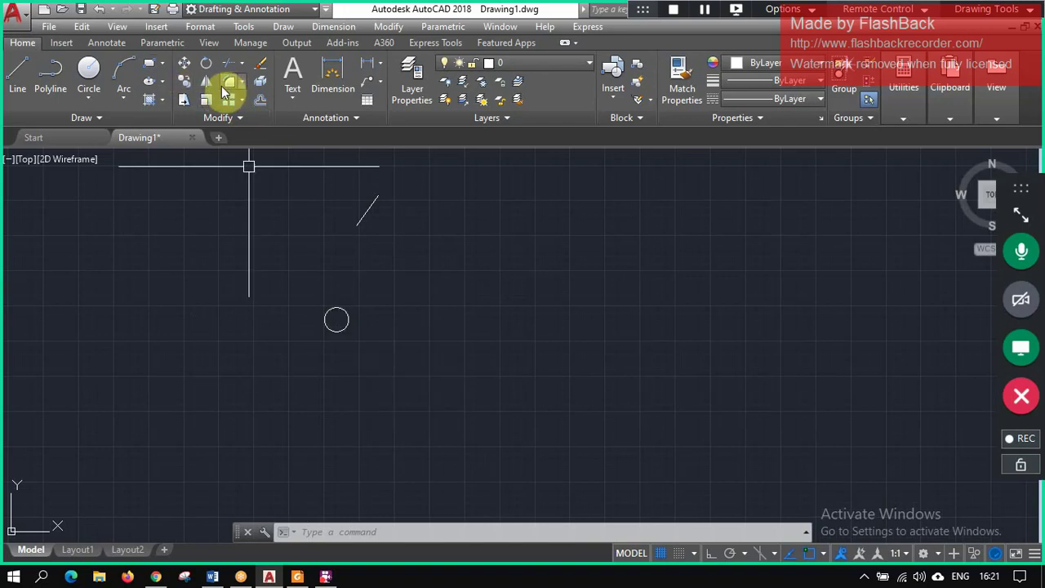
left_click(243, 102)
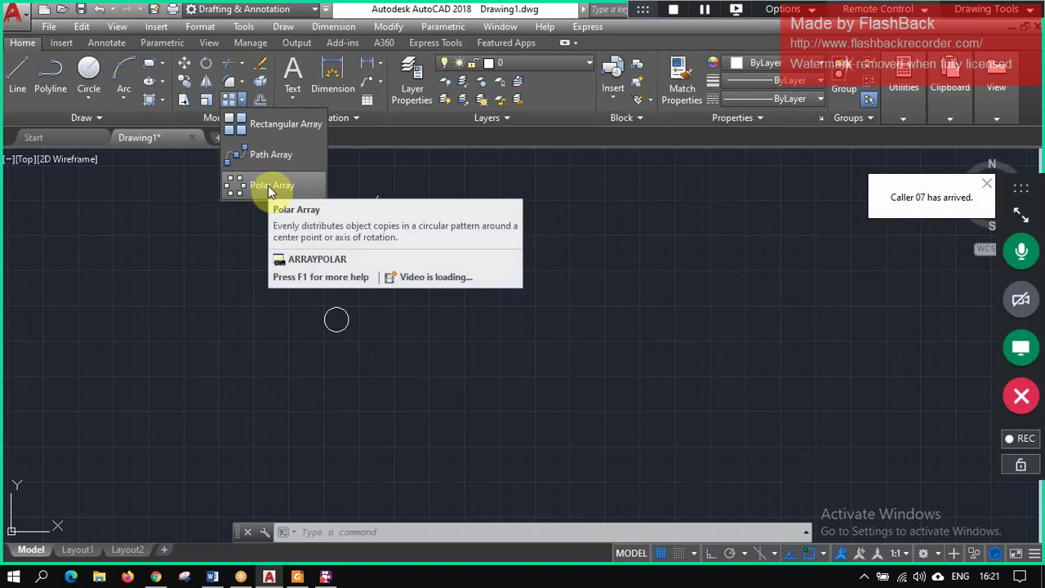
left_click(413, 139)
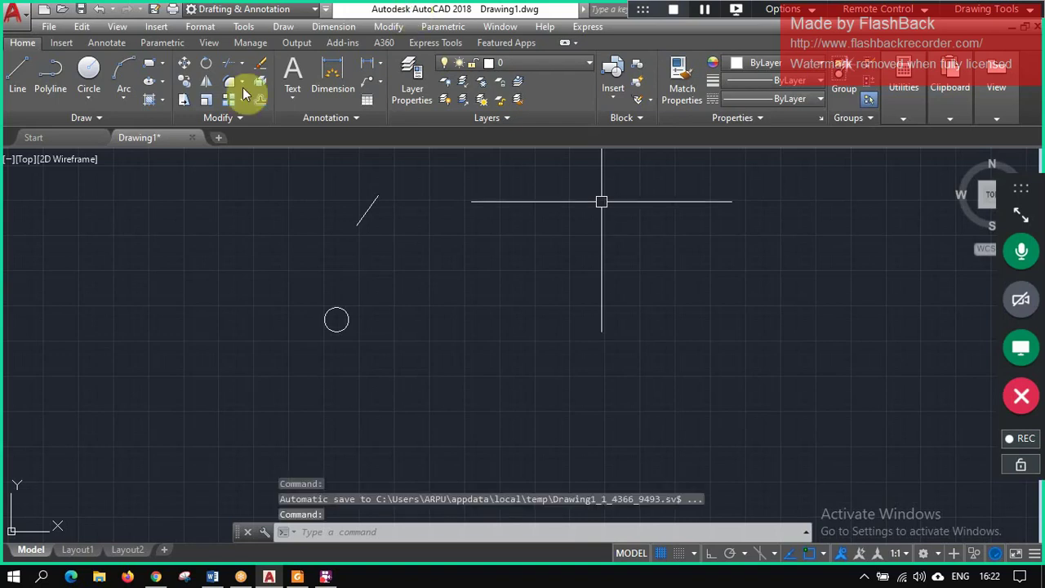
- Browse the Insert, Annotate and Parametric ribbon tools
left_click(62, 43)
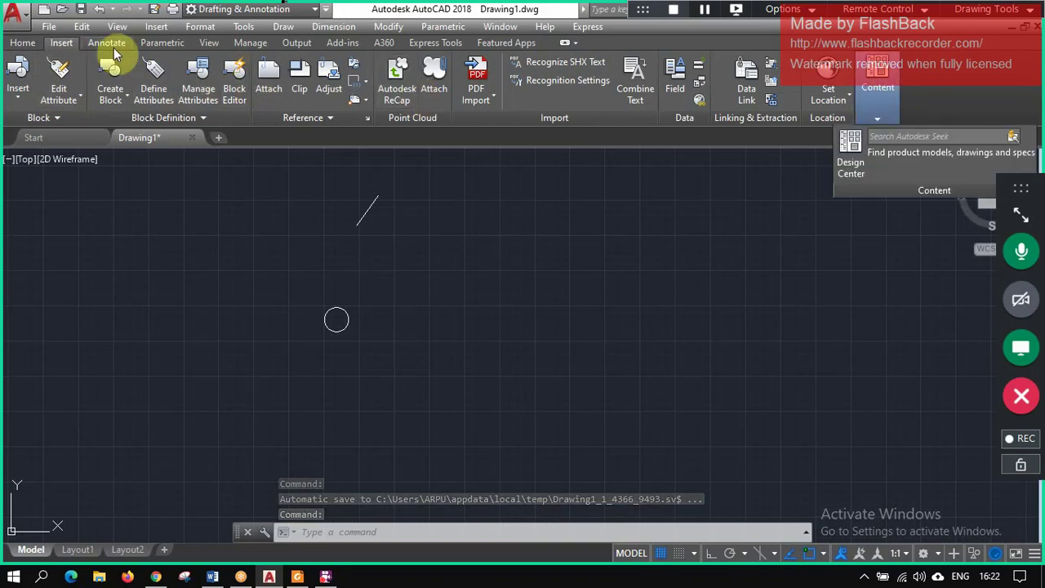
left_click(18, 44)
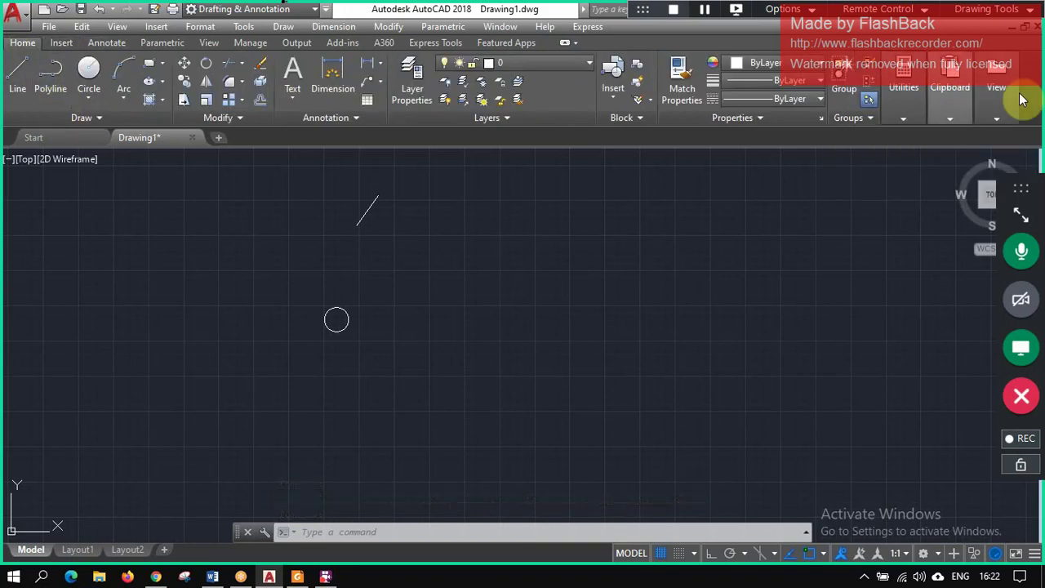
left_click(103, 44)
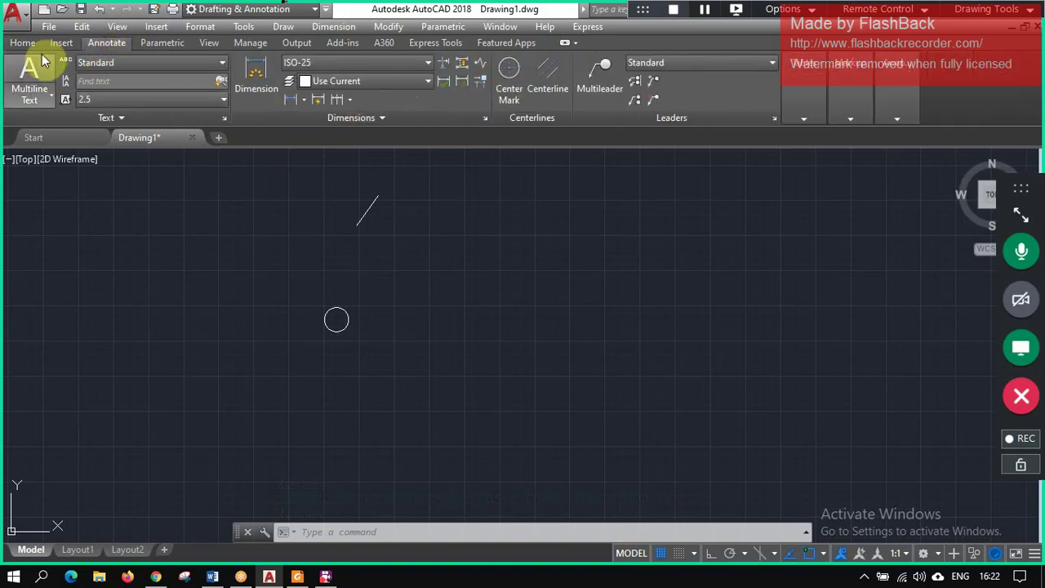
left_click(23, 43)
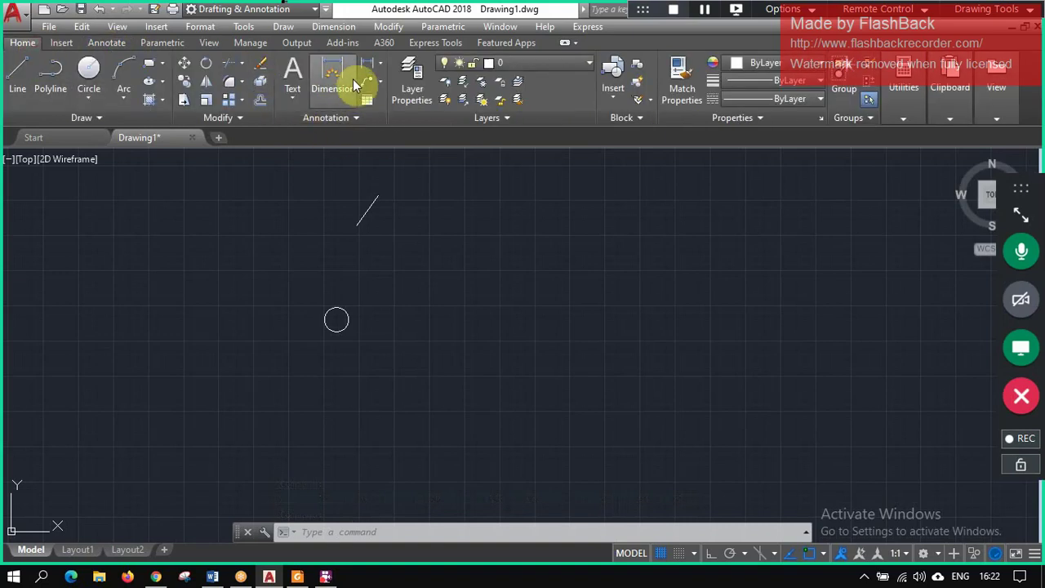
left_click(115, 45)
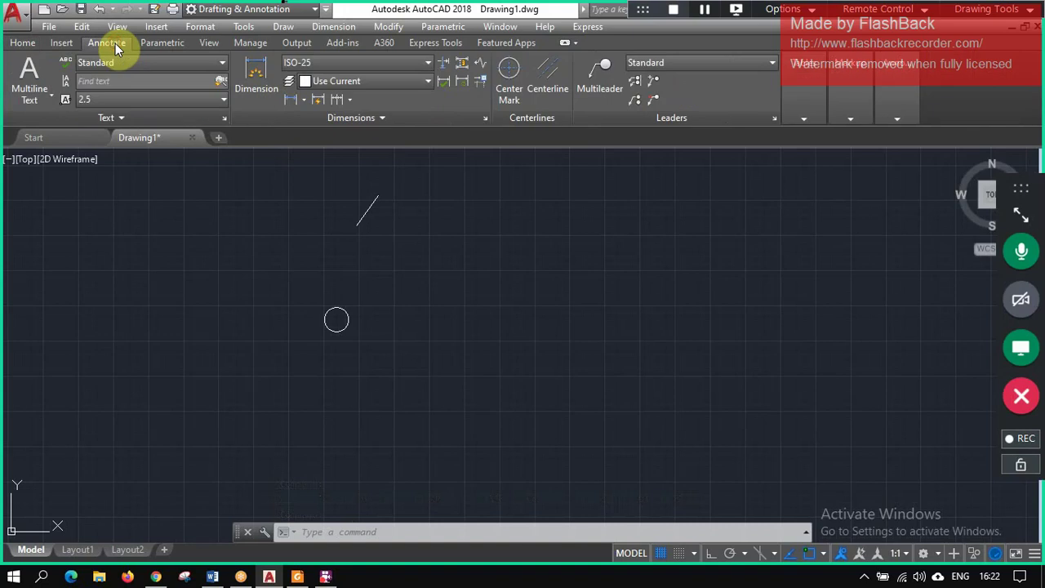
left_click(37, 43)
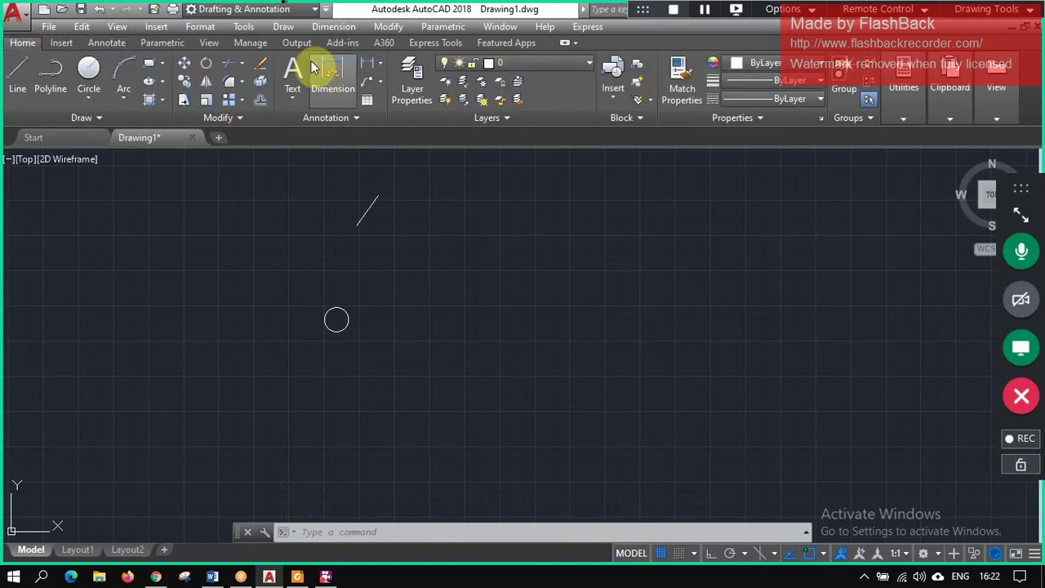
left_click(168, 44)
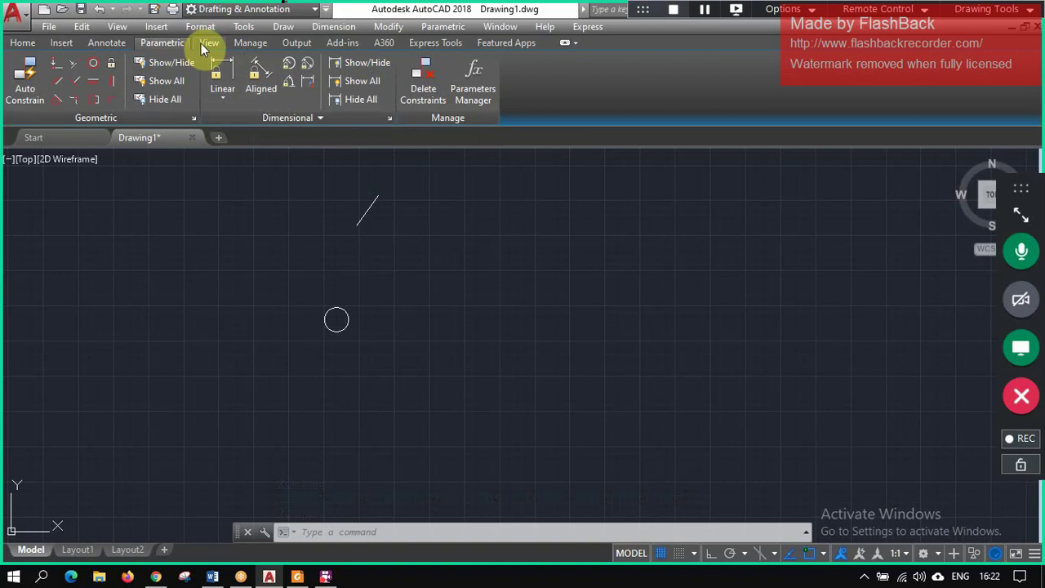
- On the View tools, toggle the ViewCube, navigation bar and UCS icon, then return to Home
left_click(209, 43)
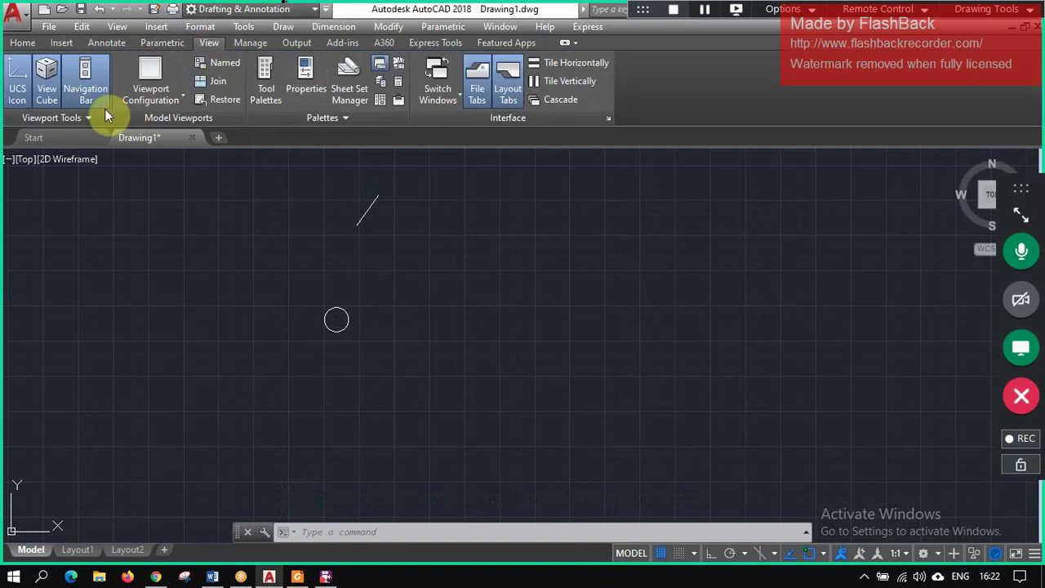
left_click(49, 99)
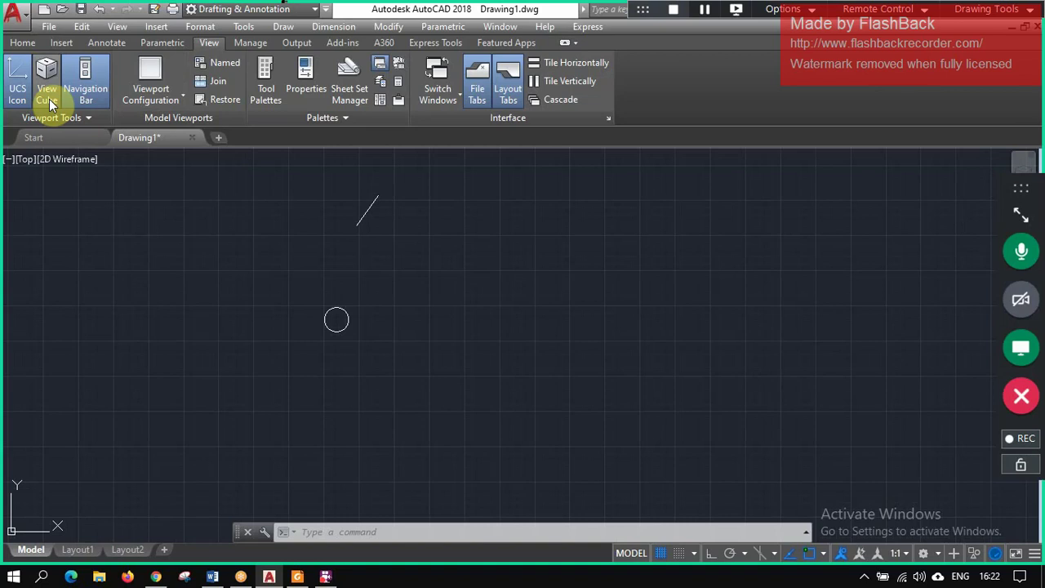
left_click(49, 99)
left_click(87, 90)
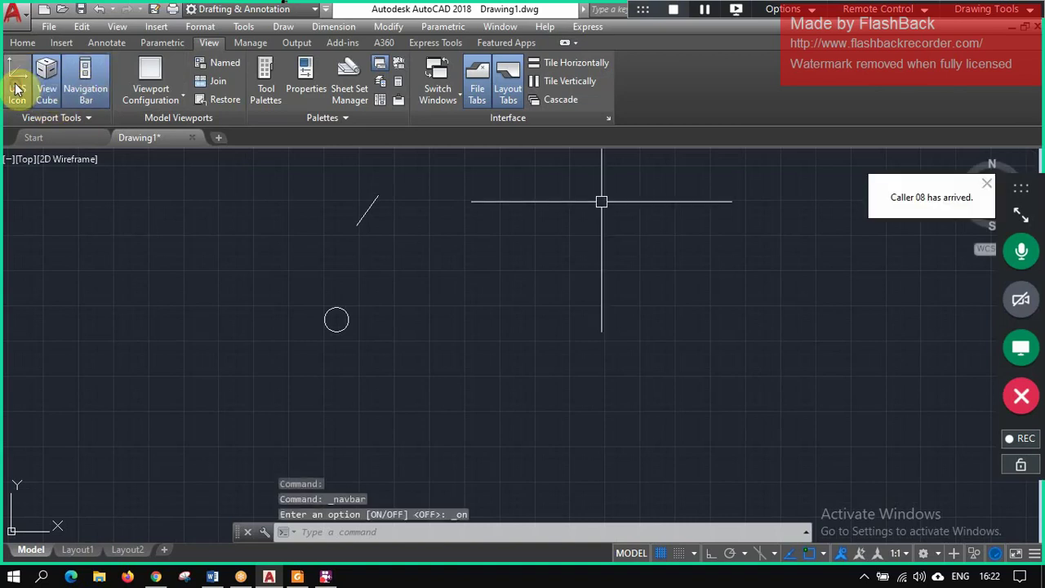
left_click(18, 88)
left_click(18, 88)
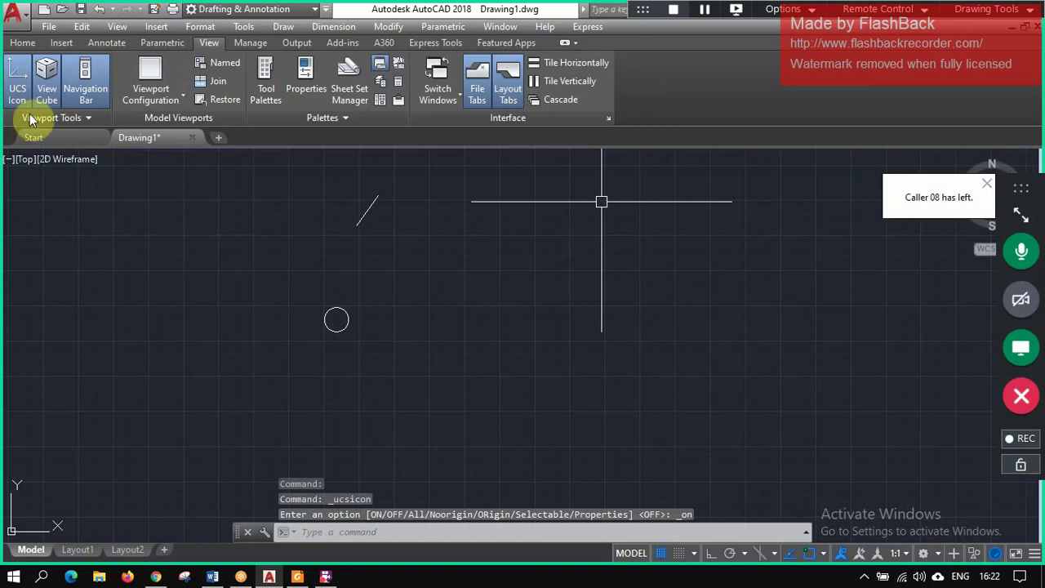
left_click(23, 43)
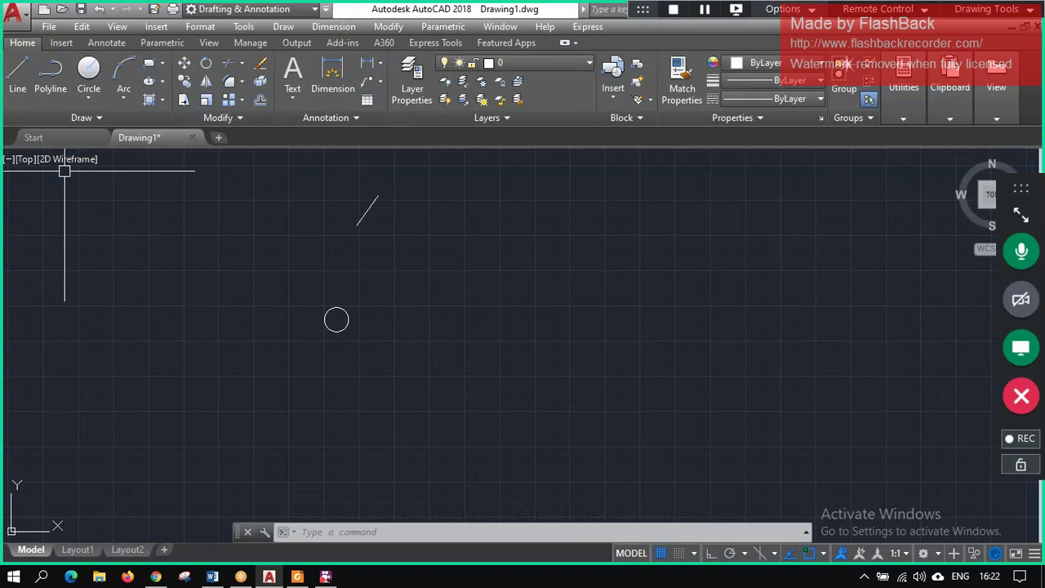
left_click(168, 45)
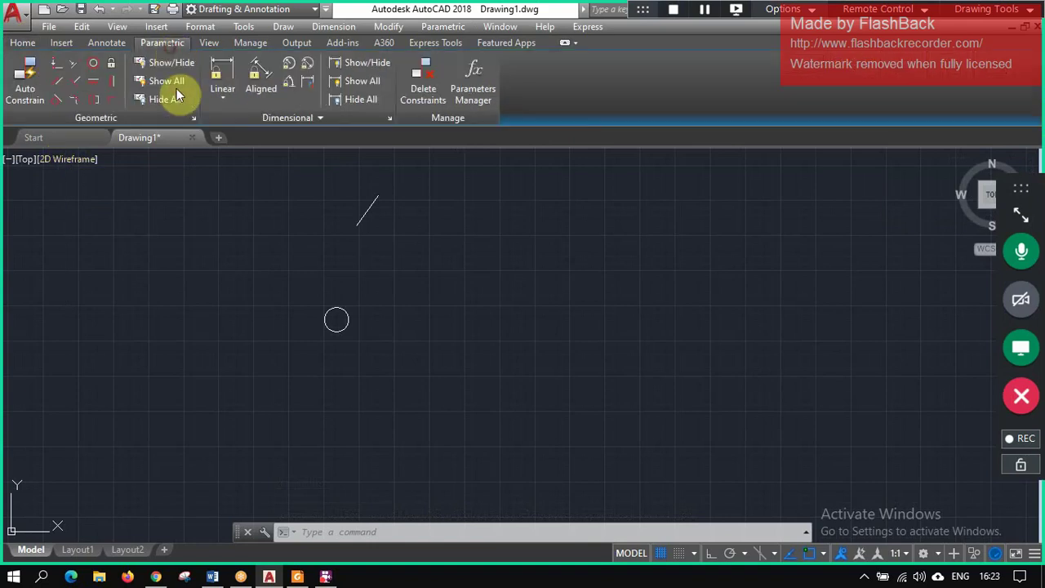
left_click(22, 42)
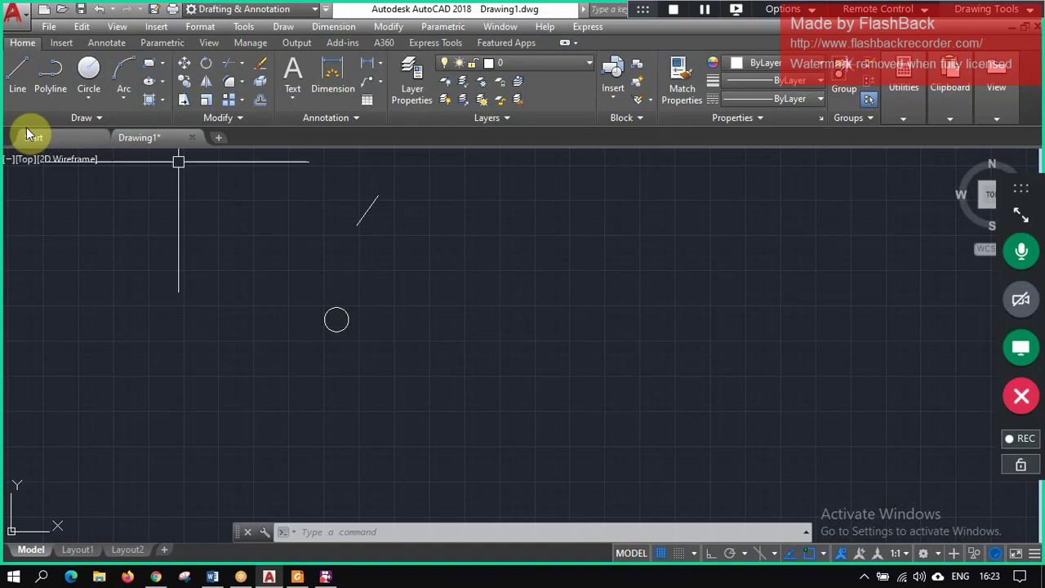
- Polar-array the small circle into six copies around a centre point, then cancel the command
left_click(240, 99)
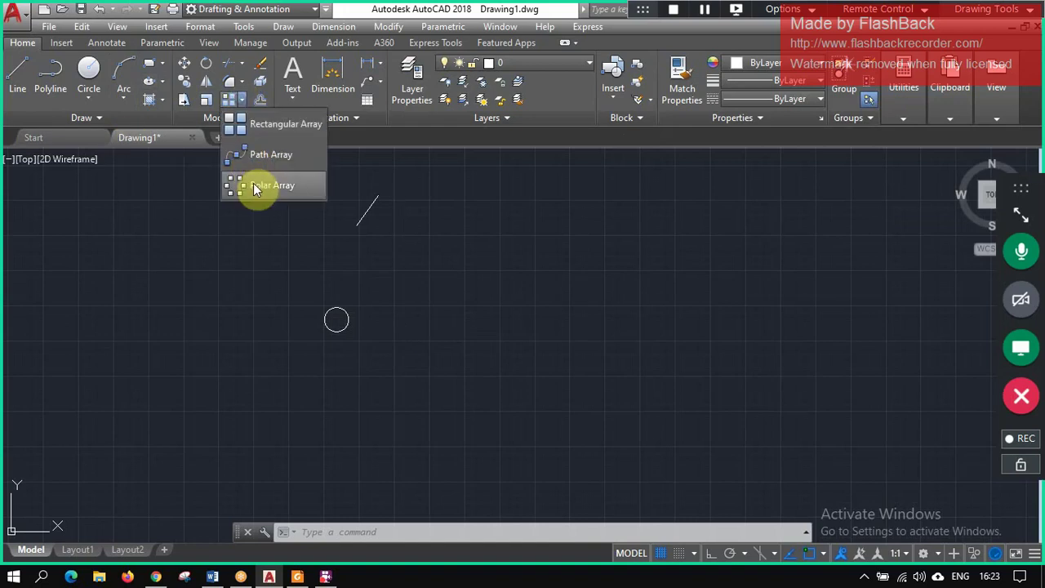
left_click(254, 184)
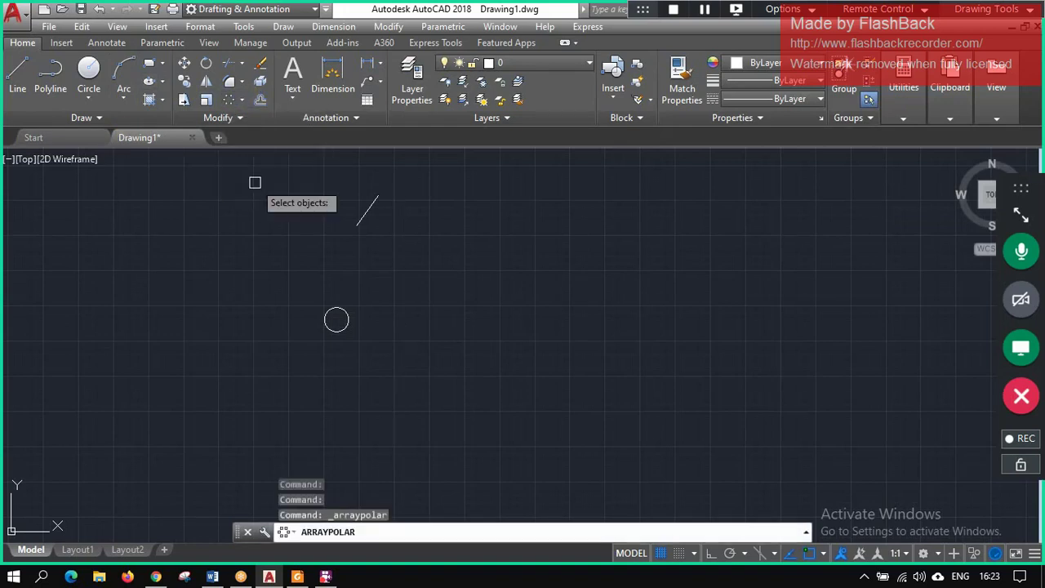
left_click(349, 316)
key("Return")
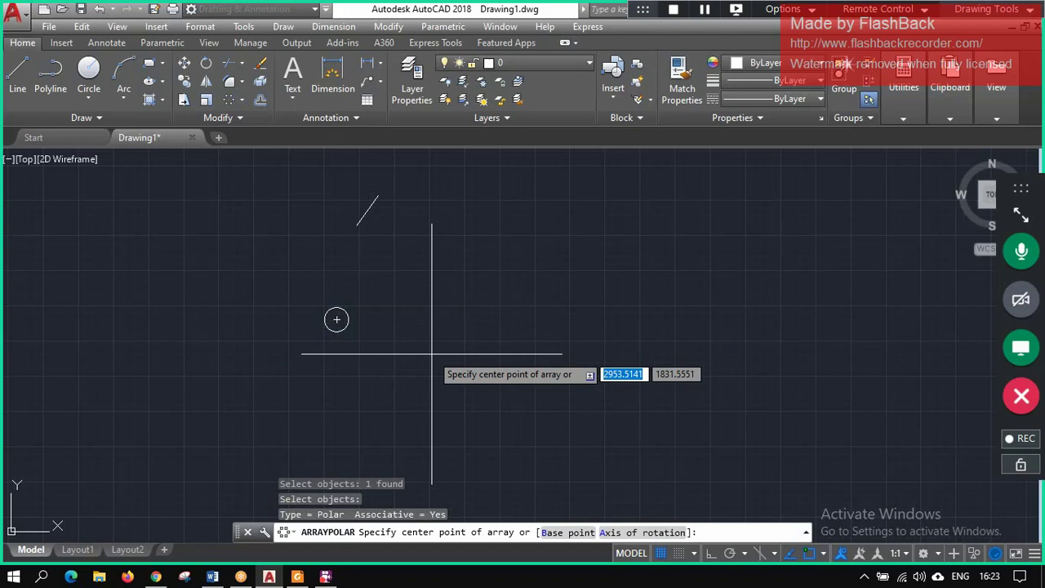
left_click(432, 353)
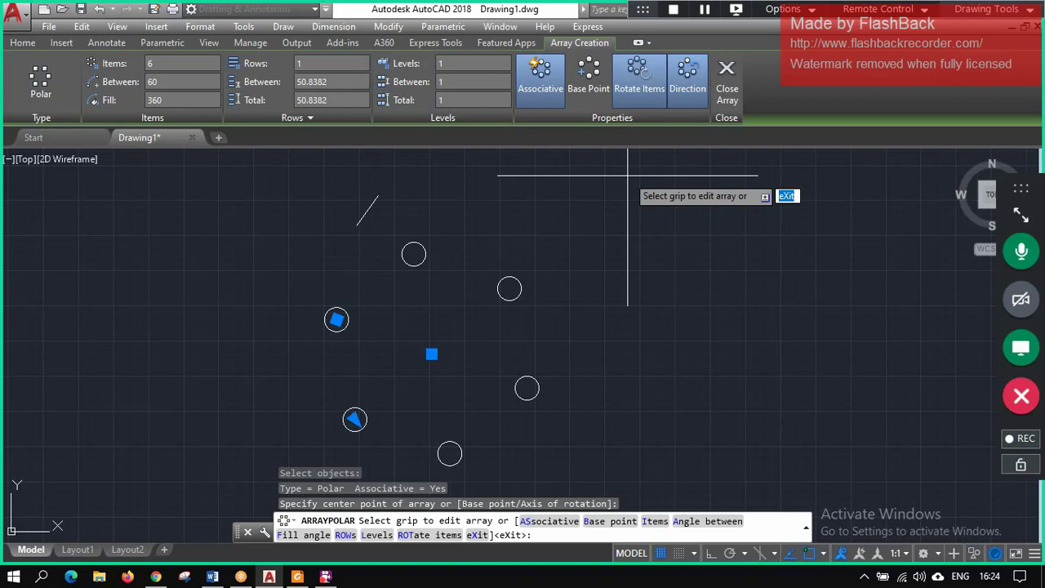
key("ctrl+z")
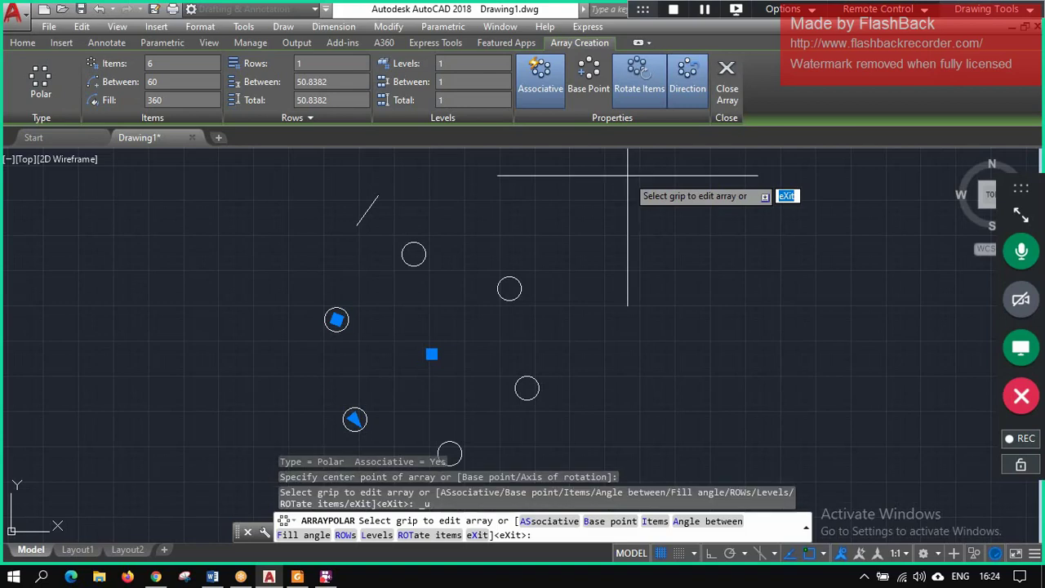
key("Escape")
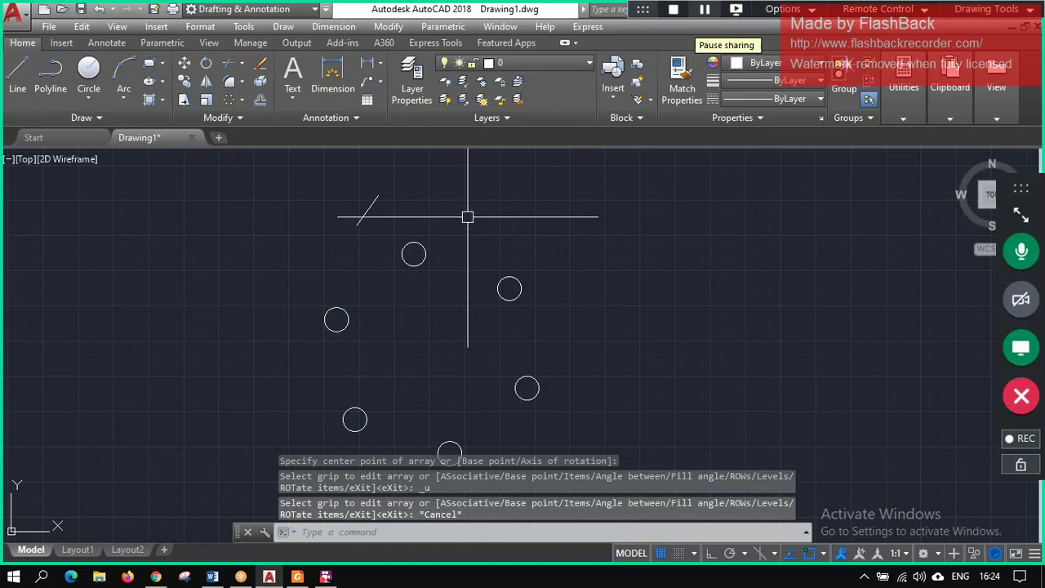
- Undo the array, erase the leftover small circle, and draw a new large circle
key("ctrl+z")
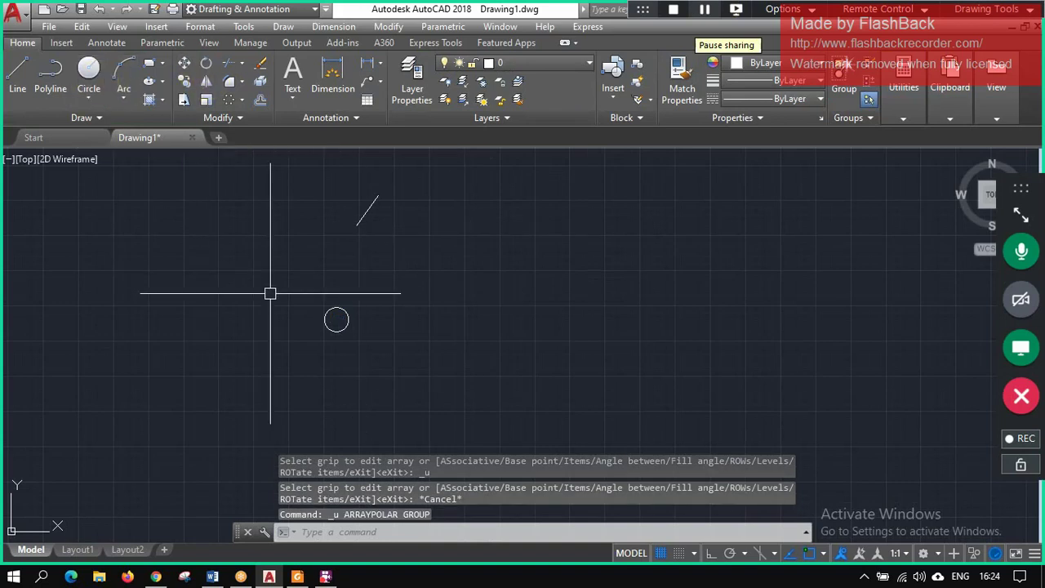
left_click(336, 307)
key("Delete")
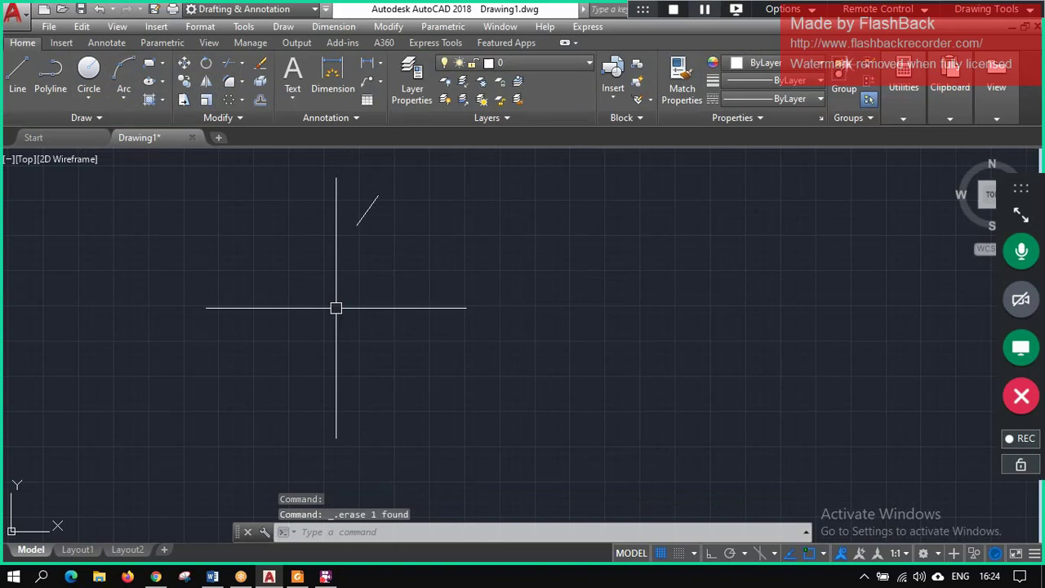
left_click(90, 72)
left_click(475, 335)
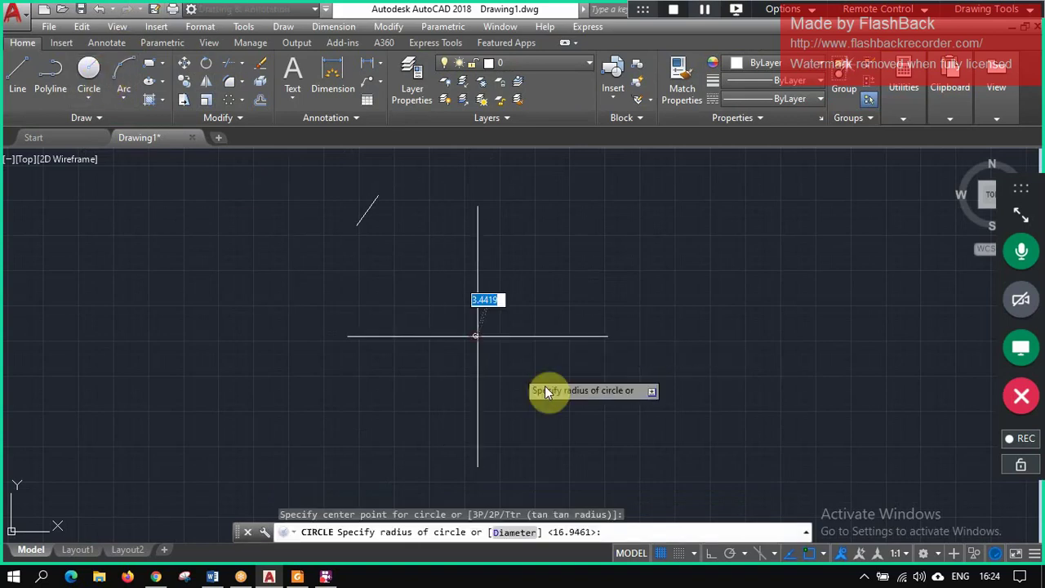
left_click(590, 405)
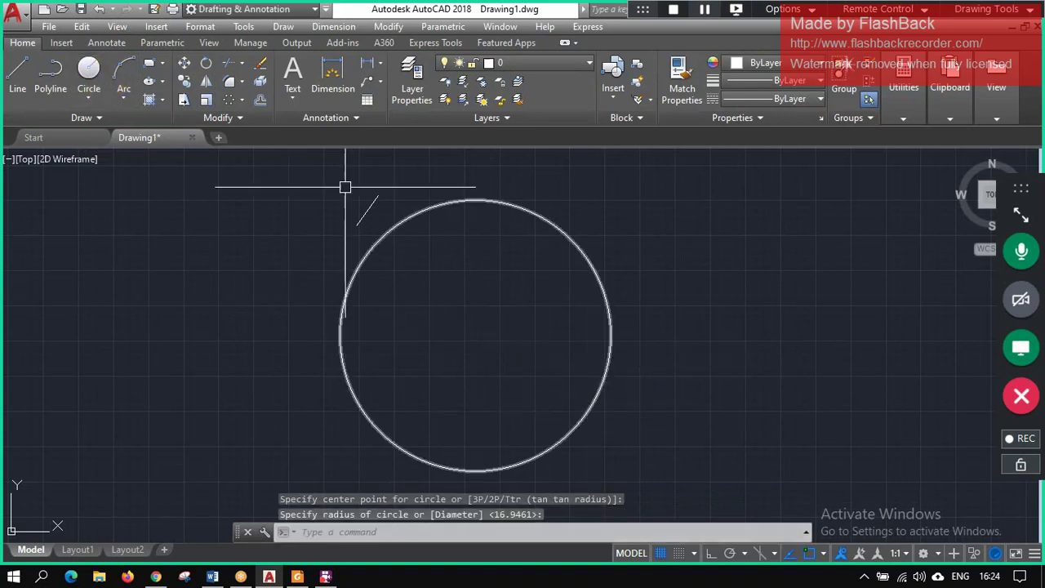
- Start a rectangle with its first corner just inside the top of the circle
left_click(151, 63)
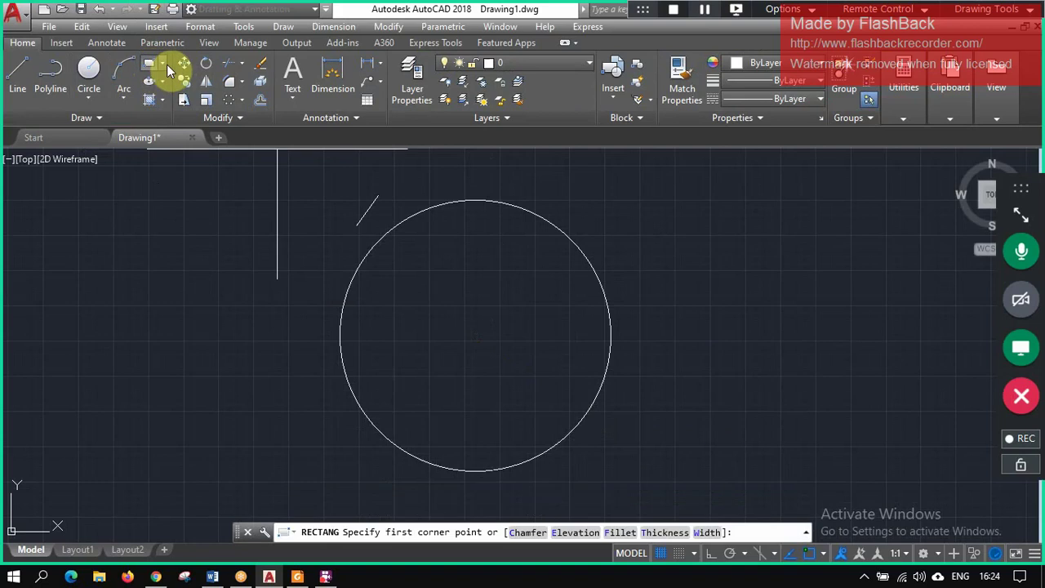
left_click(163, 64)
left_click(175, 90)
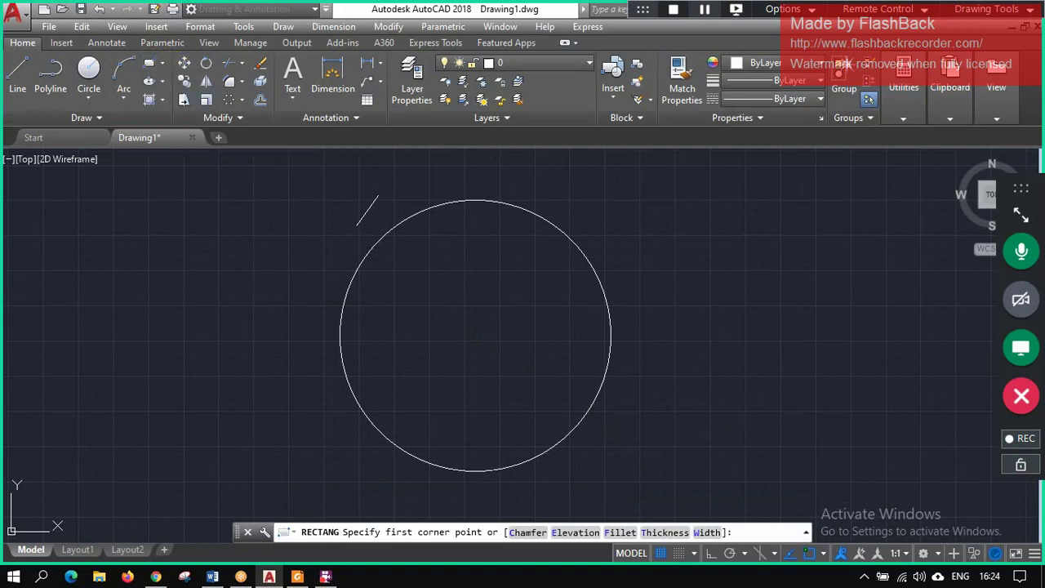
left_click(463, 208)
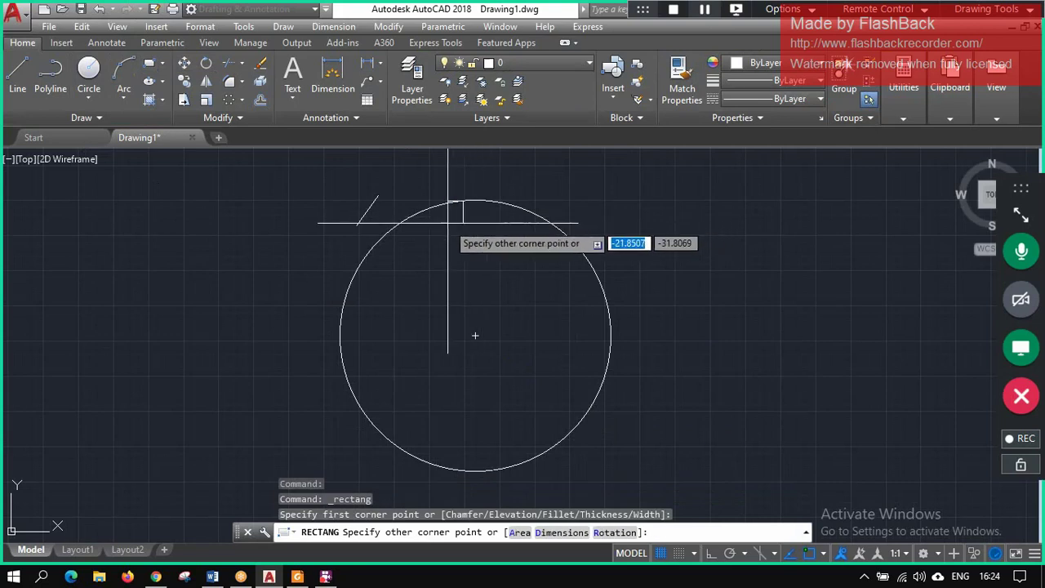
key("Escape")
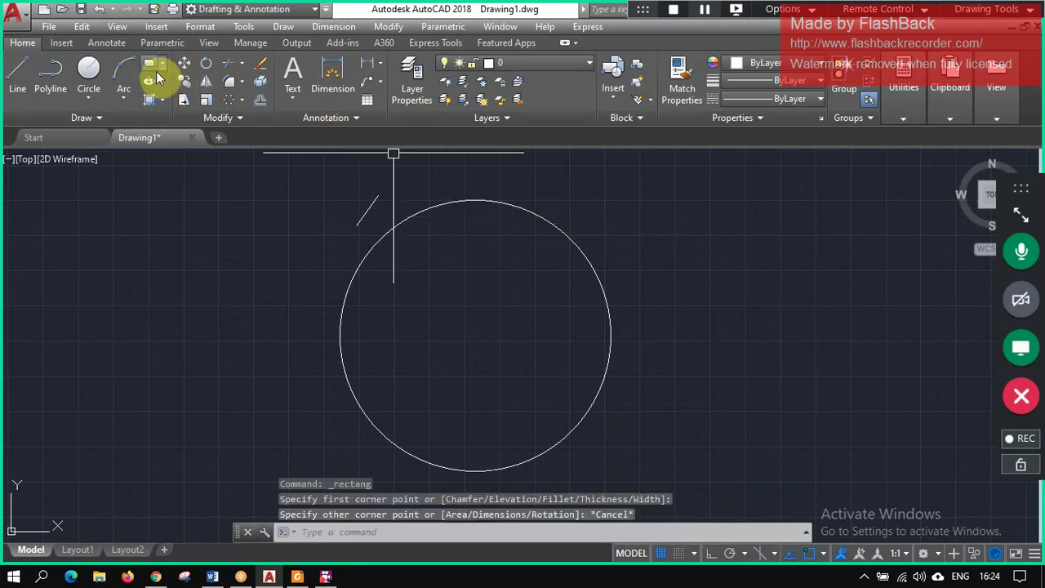
left_click(158, 75)
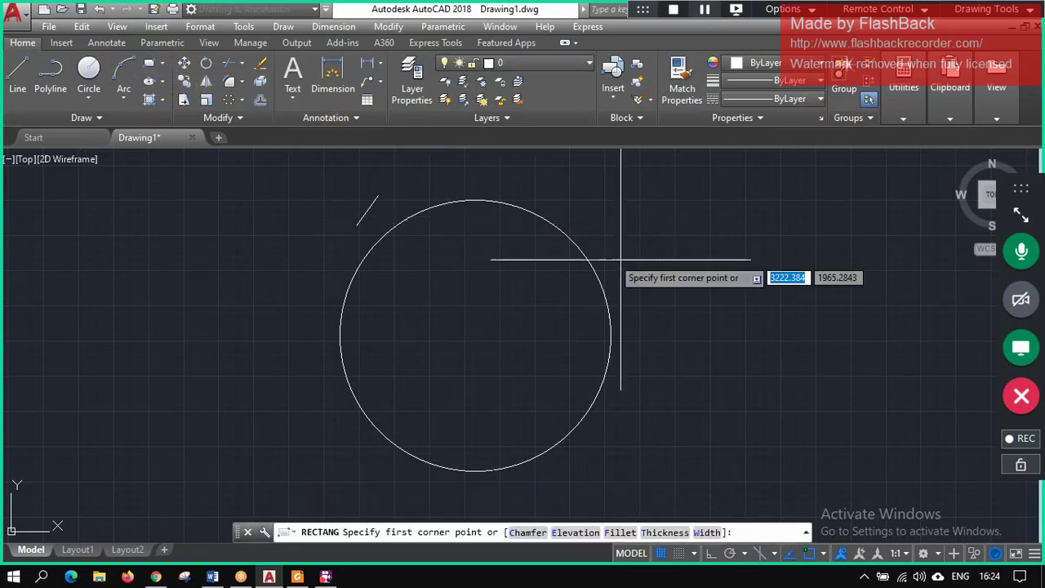
left_click(464, 216)
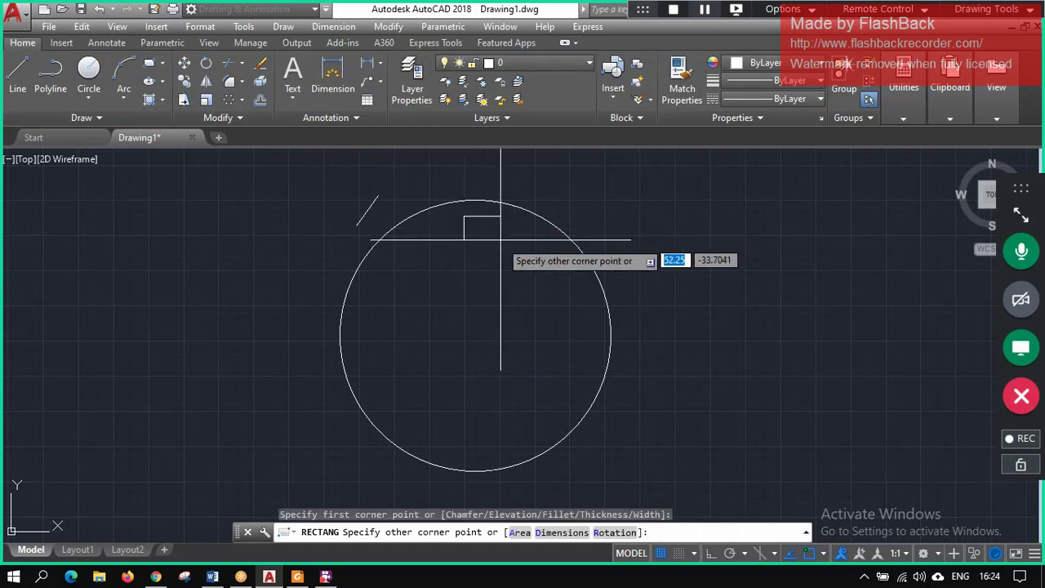
- Finish a small square inside the circle's top, then dismiss the array type list
left_click(489, 241)
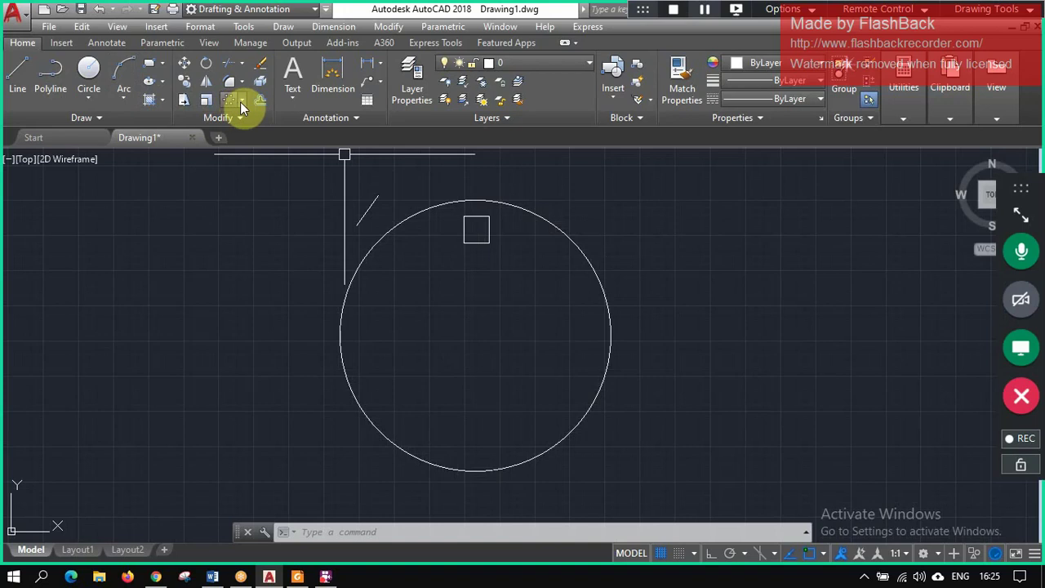
left_click(241, 102)
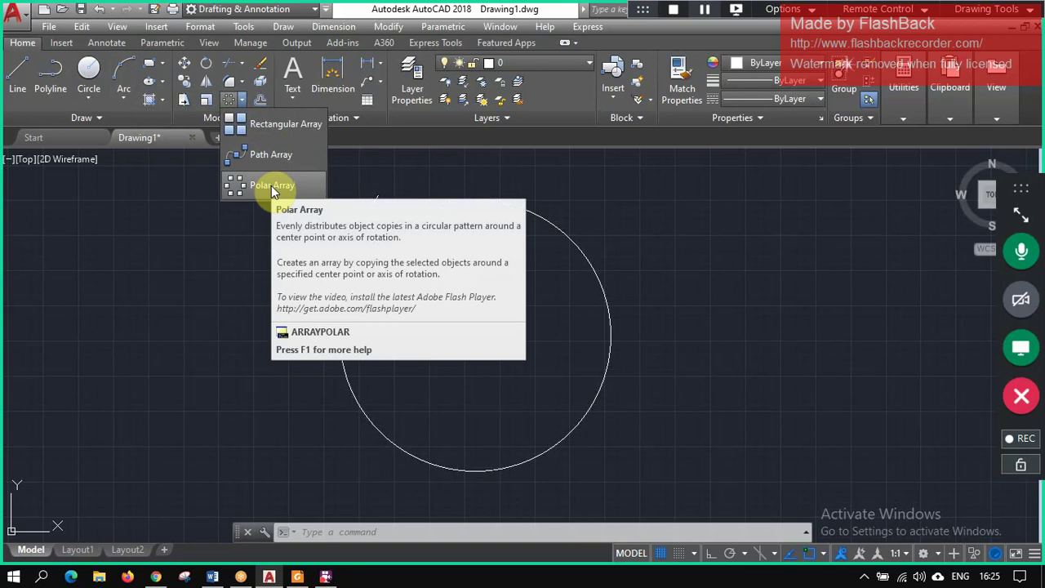
key("Escape")
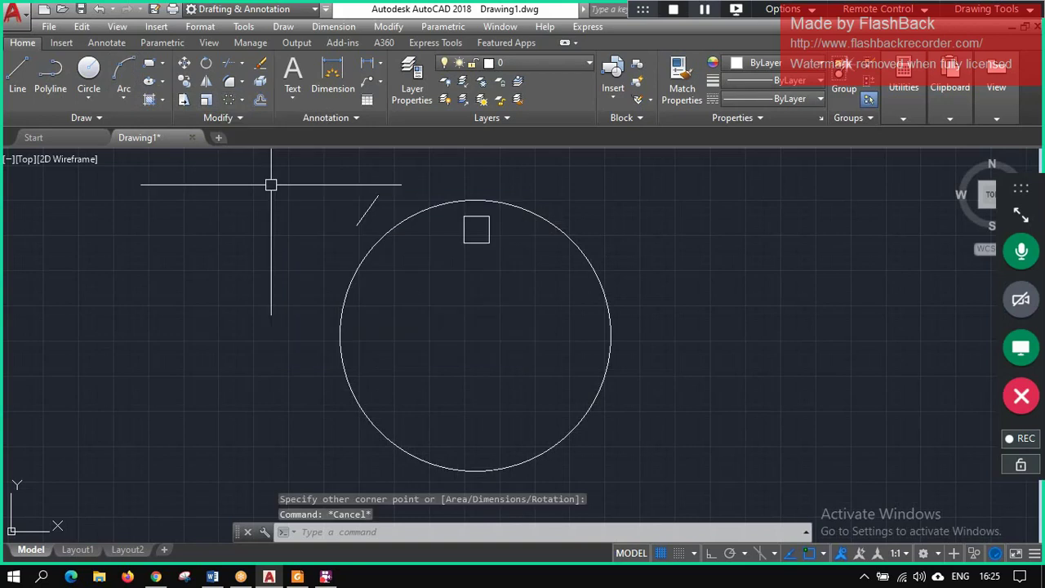
- Run ARRAYPOLAR on the small square, centred on the large circle, making six copies 60° apart
type("Ar")
type("ray")
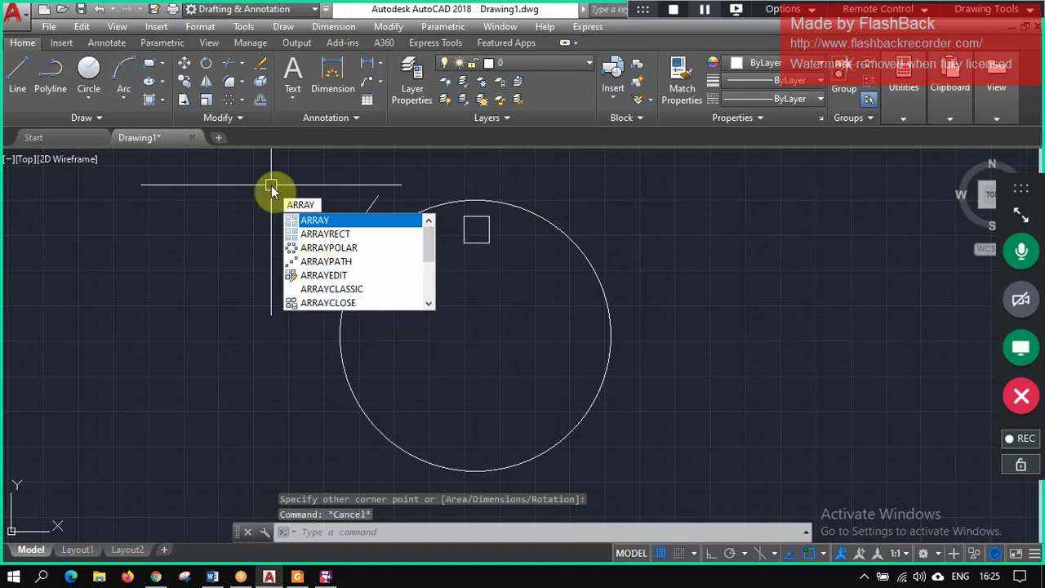
key("Down")
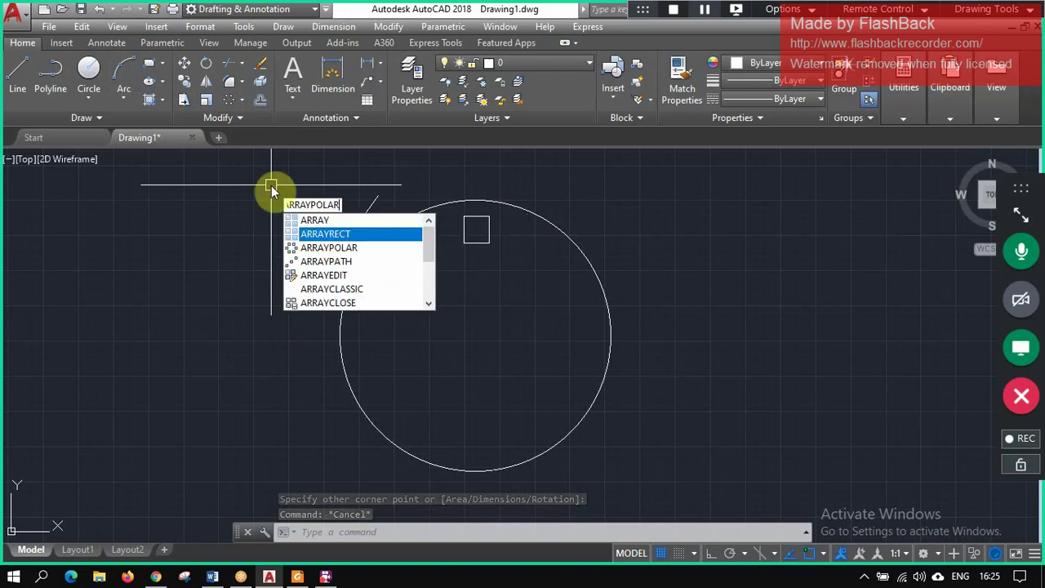
key("Down")
key("Return")
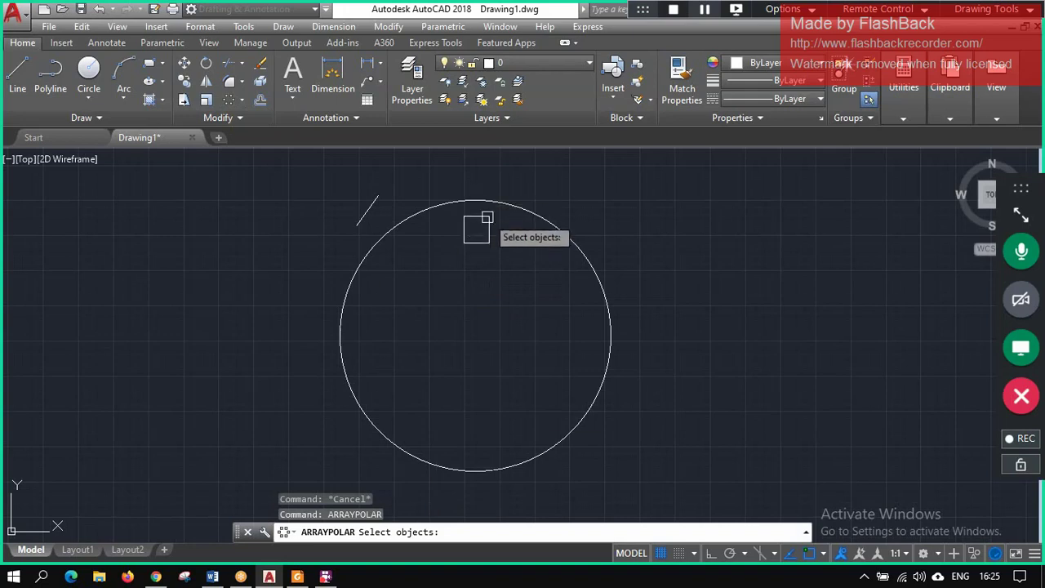
left_click(476, 228)
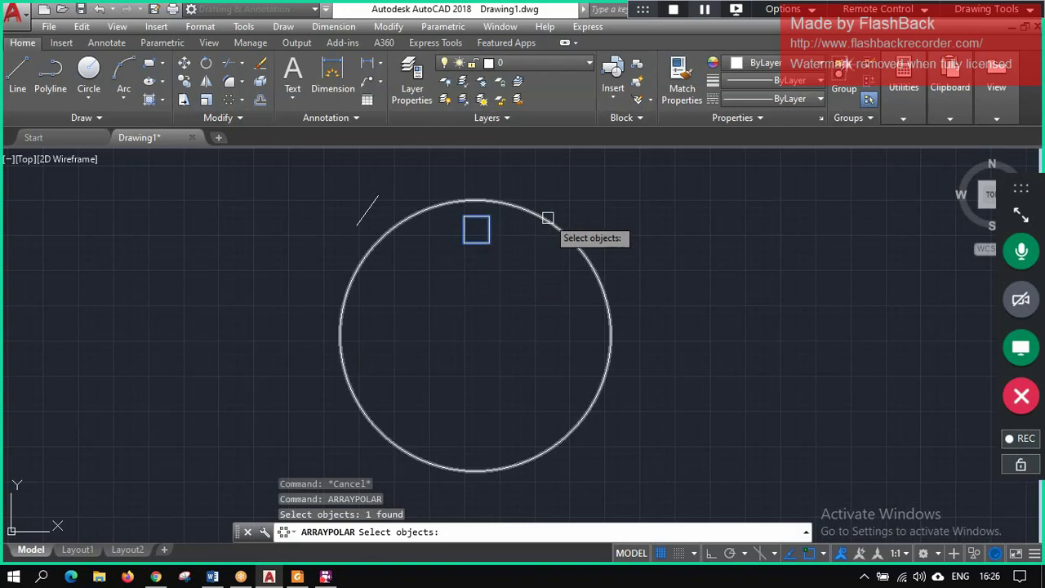
left_click(476, 217)
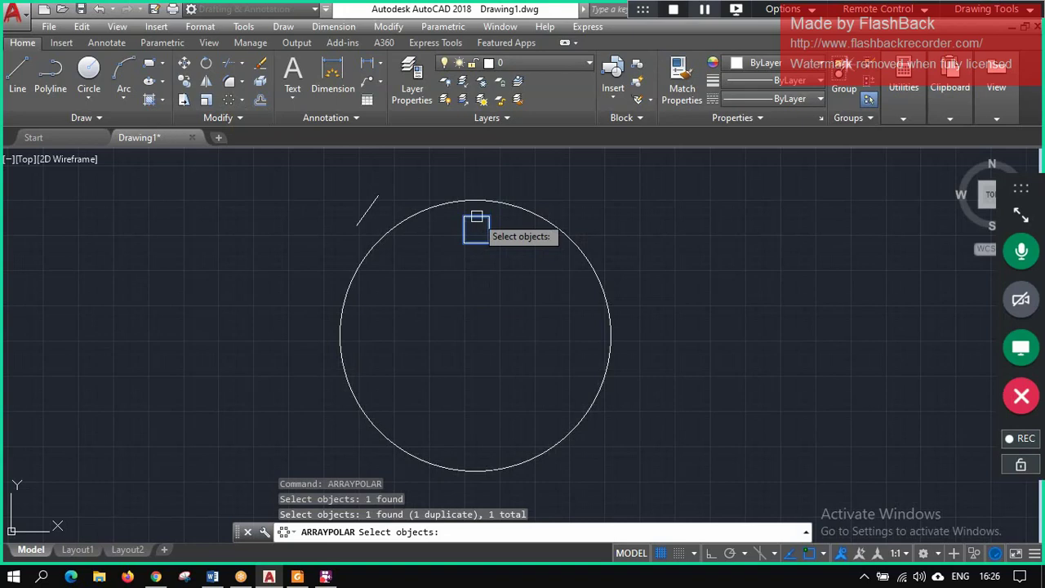
key("Return")
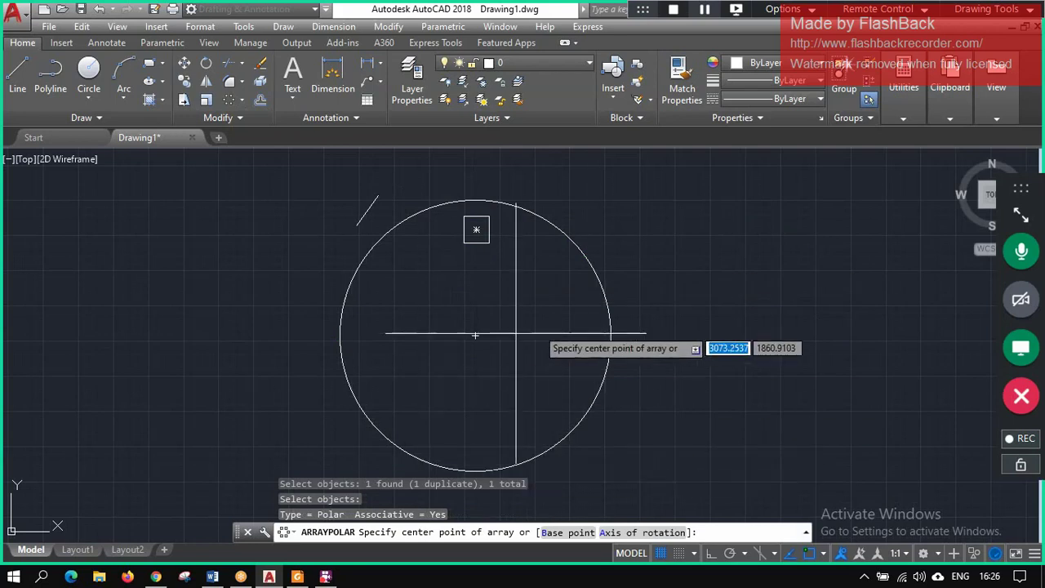
left_click(475, 335)
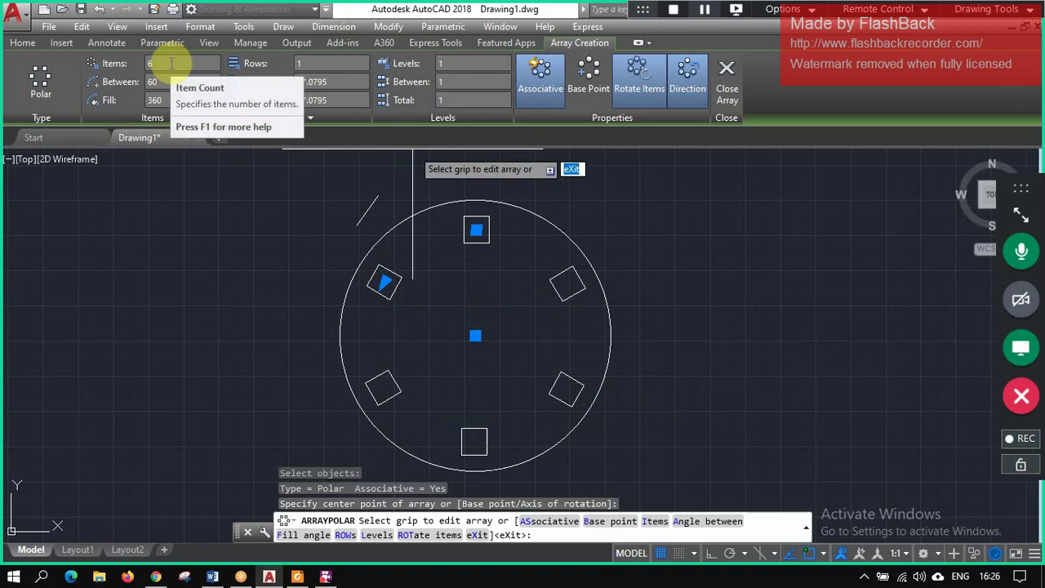
left_click(171, 63)
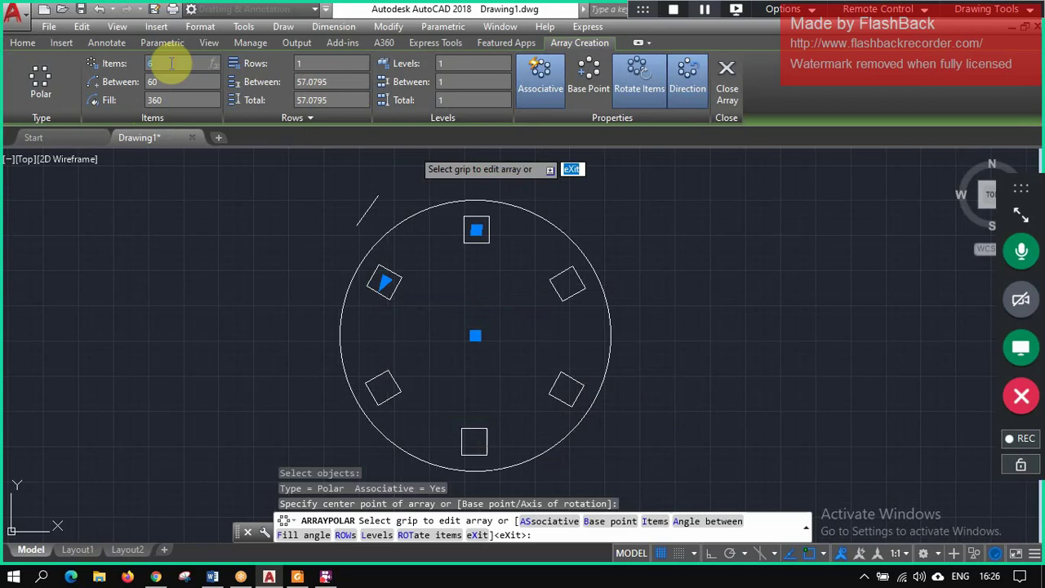
type("7")
key("Return")
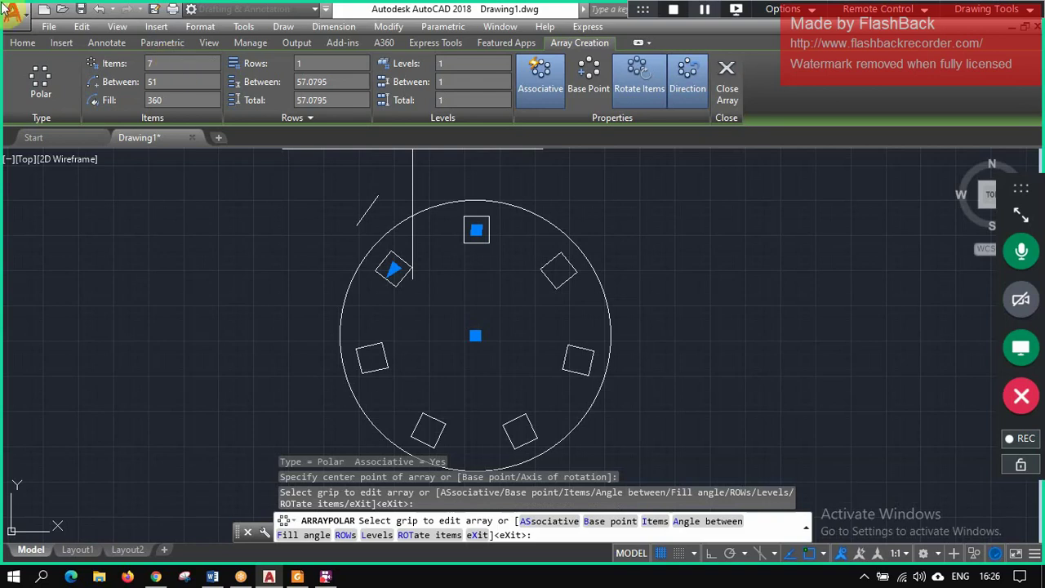
left_click(155, 62)
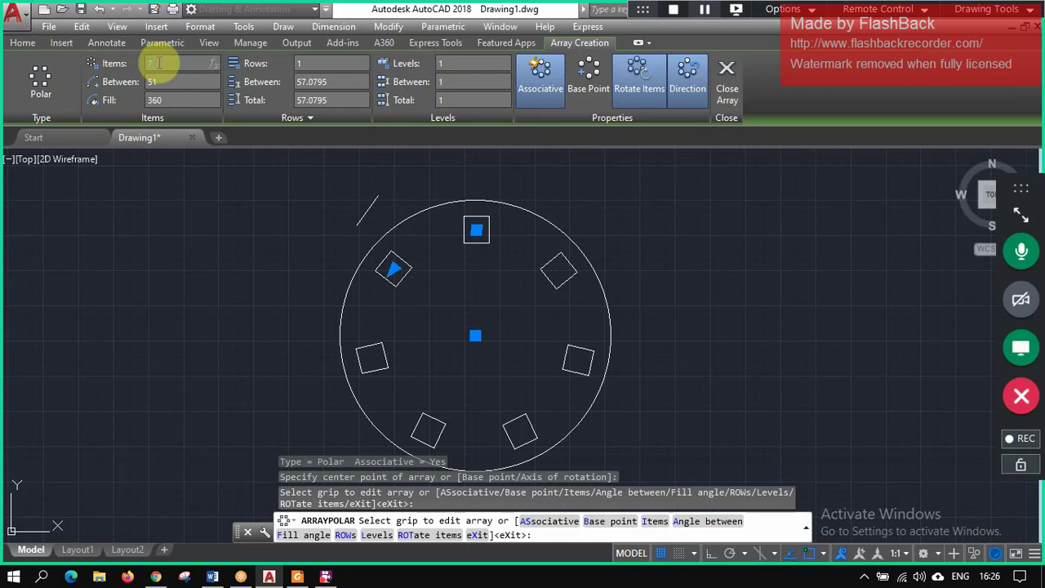
type("6")
key("Return")
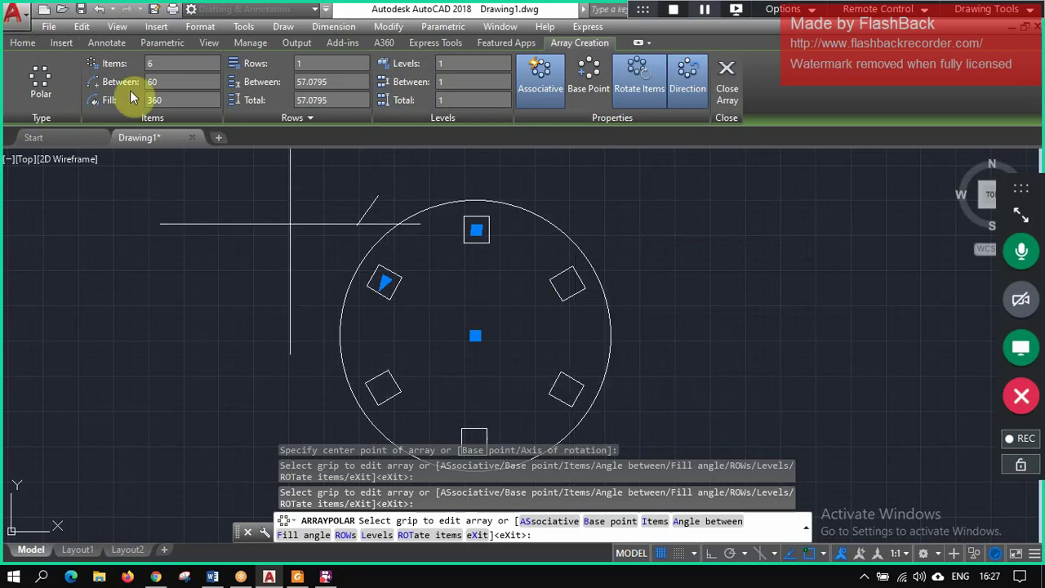
- Set the array fill angle to 180°, spreading the six squares 36° apart
left_click(179, 100)
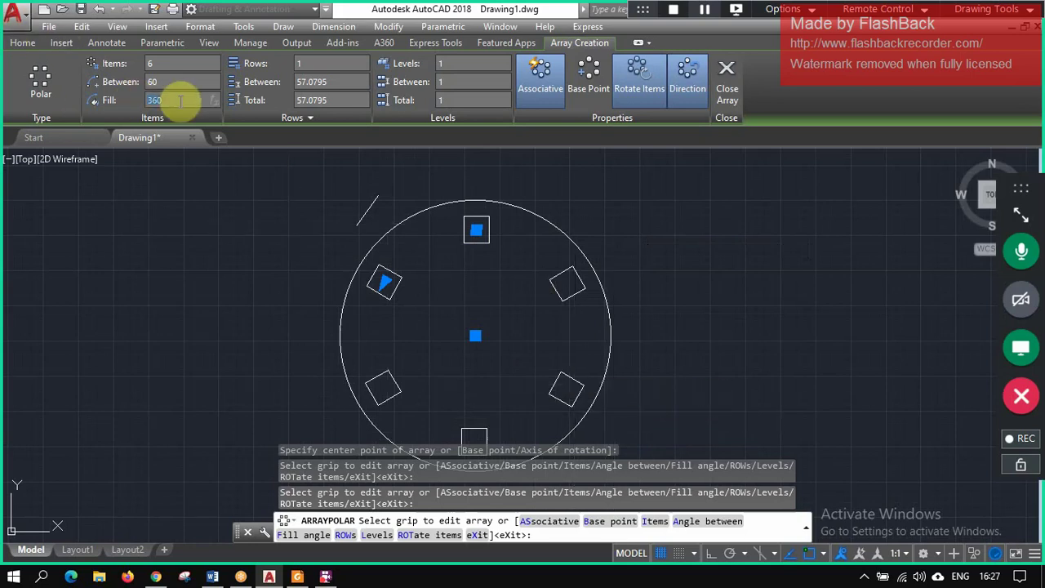
type("180")
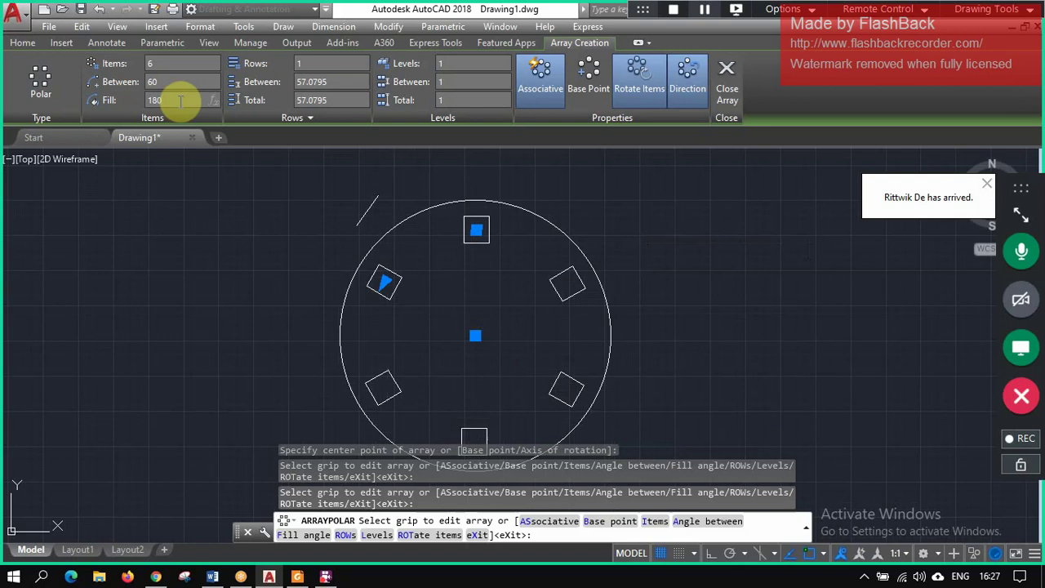
key("Return")
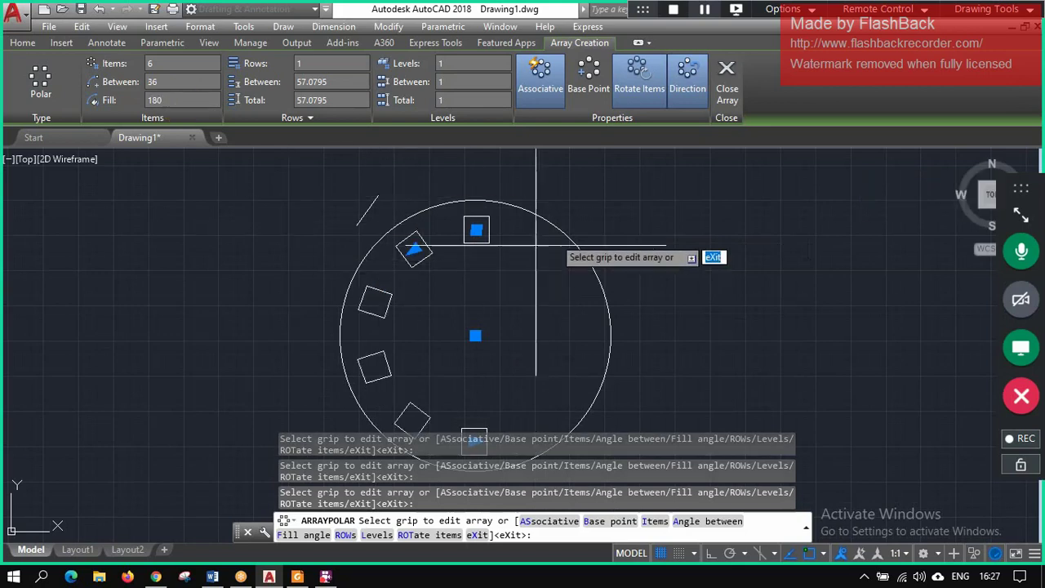
scroll(631, 296, "up", 5)
scroll(546, 390, "down", 7)
scroll(522, 408, "down", 2)
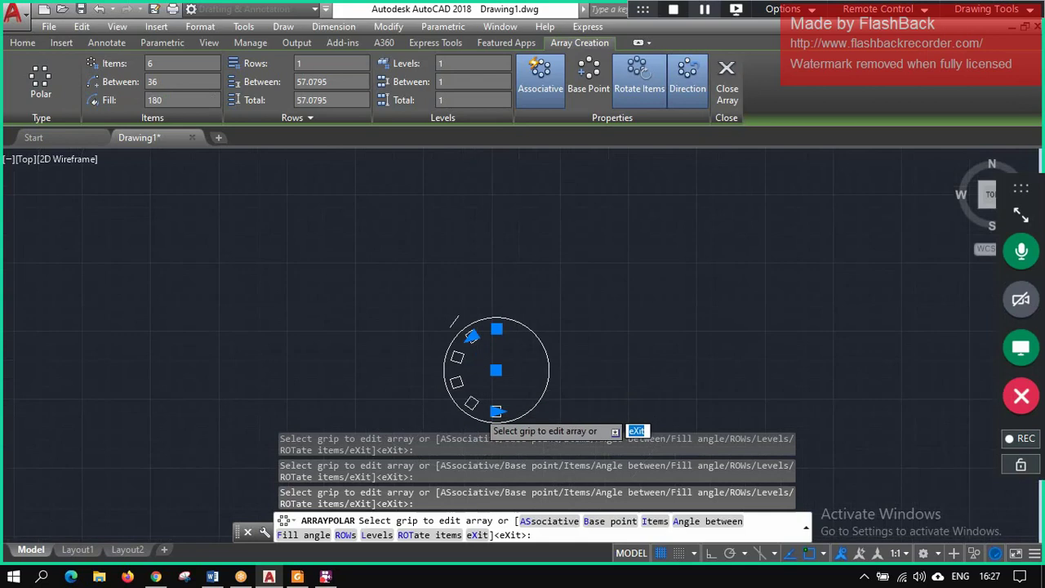
scroll(490, 433, "up", 2)
scroll(490, 441, "up", 2)
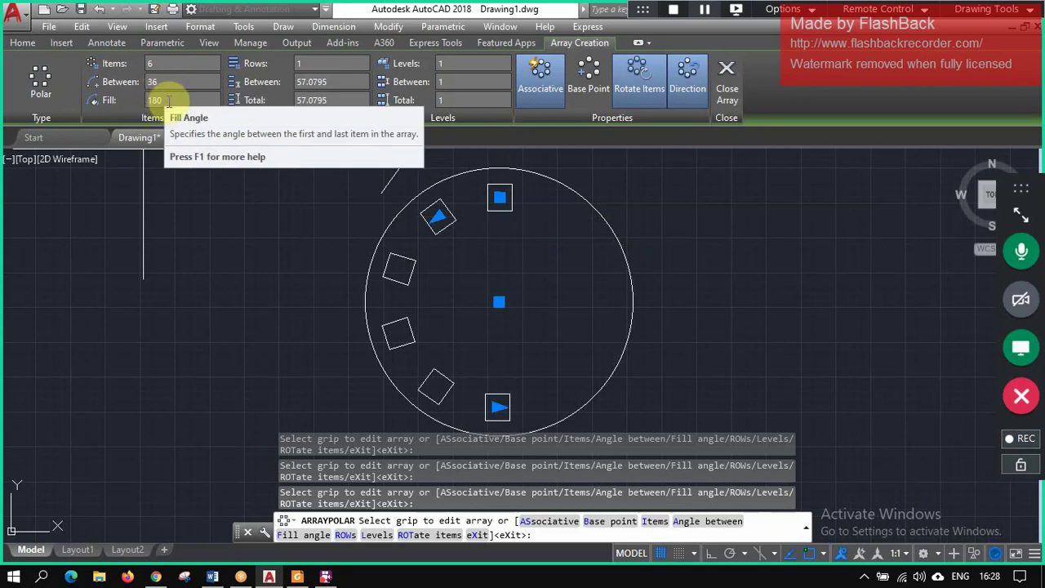
left_click(167, 100)
left_click(161, 62)
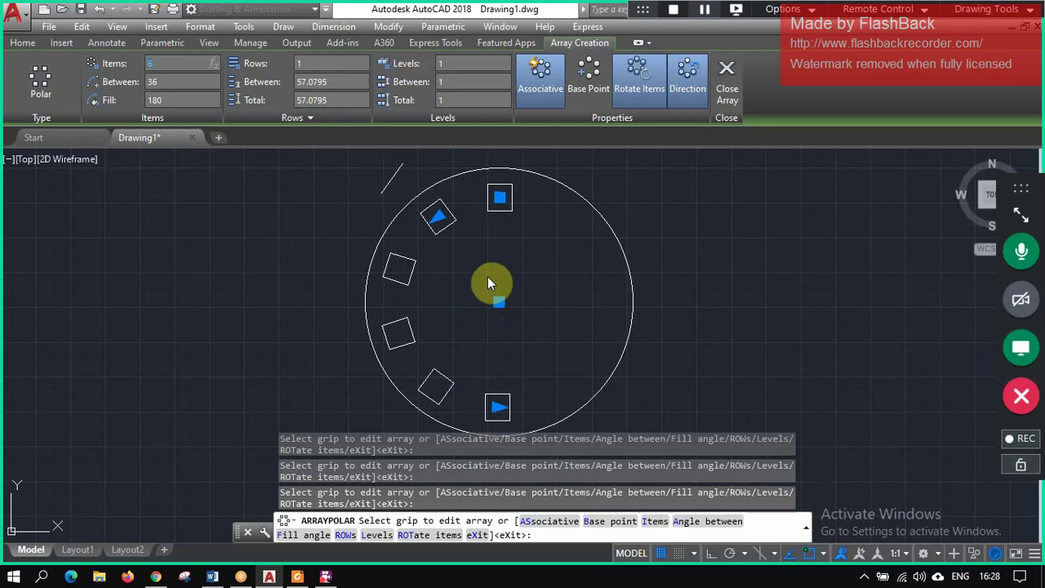
left_click(189, 101)
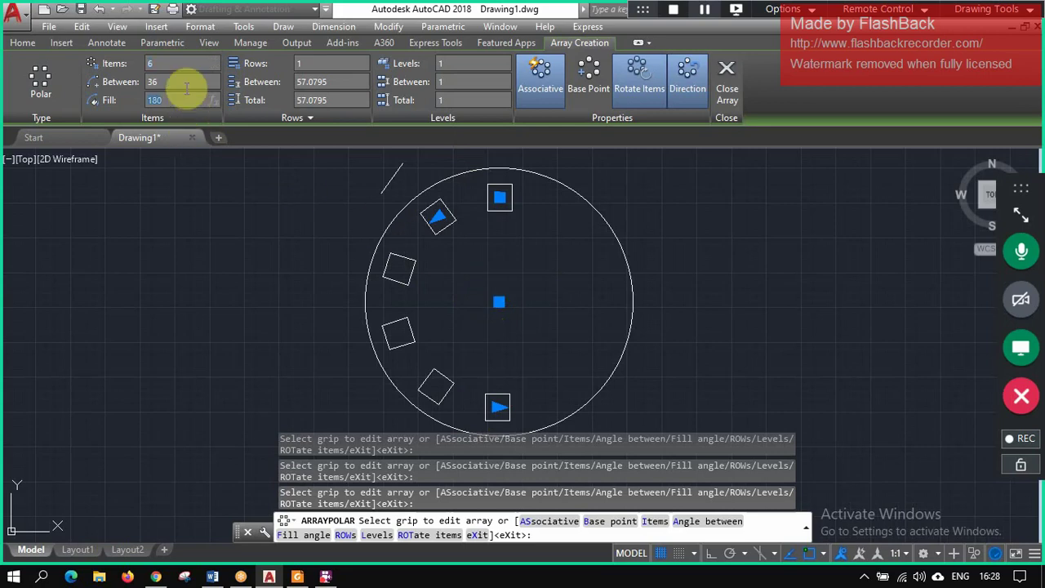
left_click(181, 80)
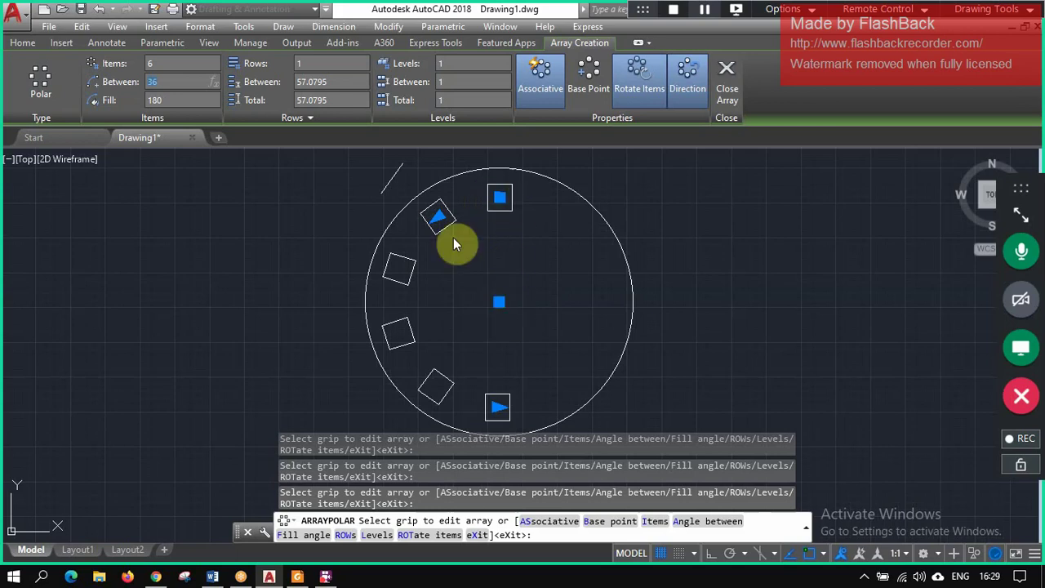
left_click(179, 80)
- Try 2 array levels, cancel a grip move, then set Levels back to 1
left_click(454, 63)
type("2")
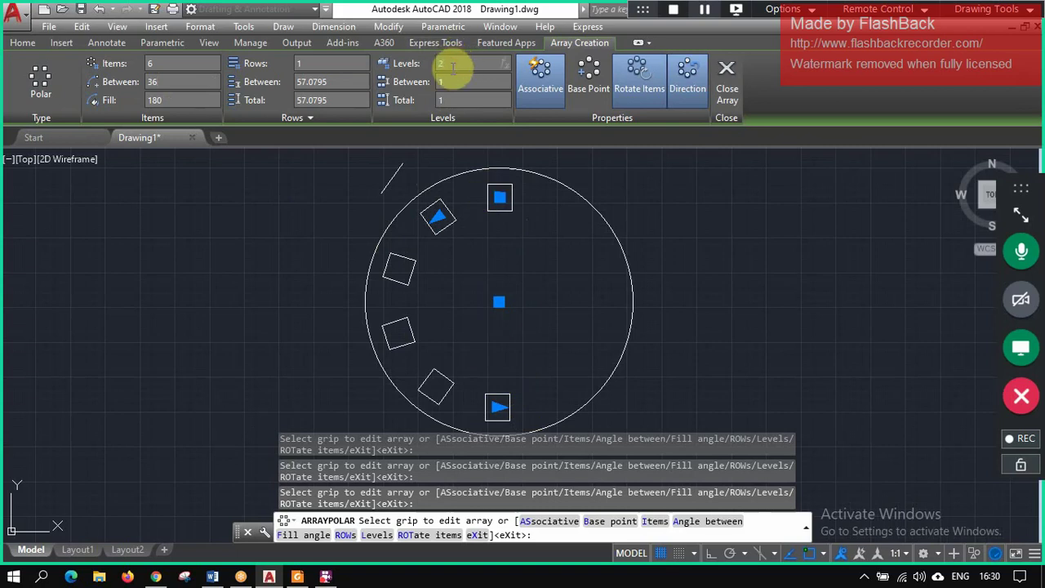
key("Return")
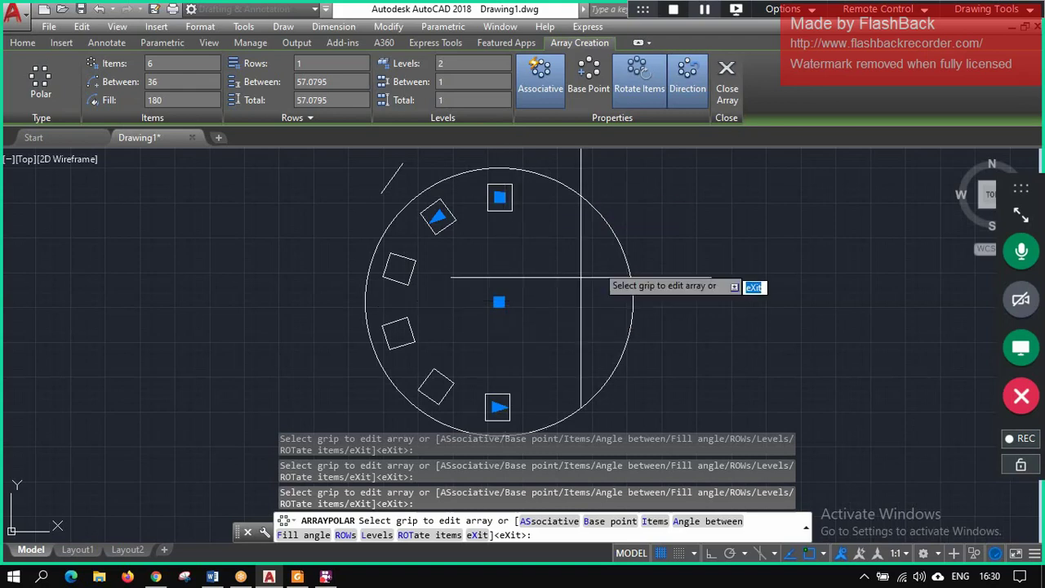
left_click(498, 302)
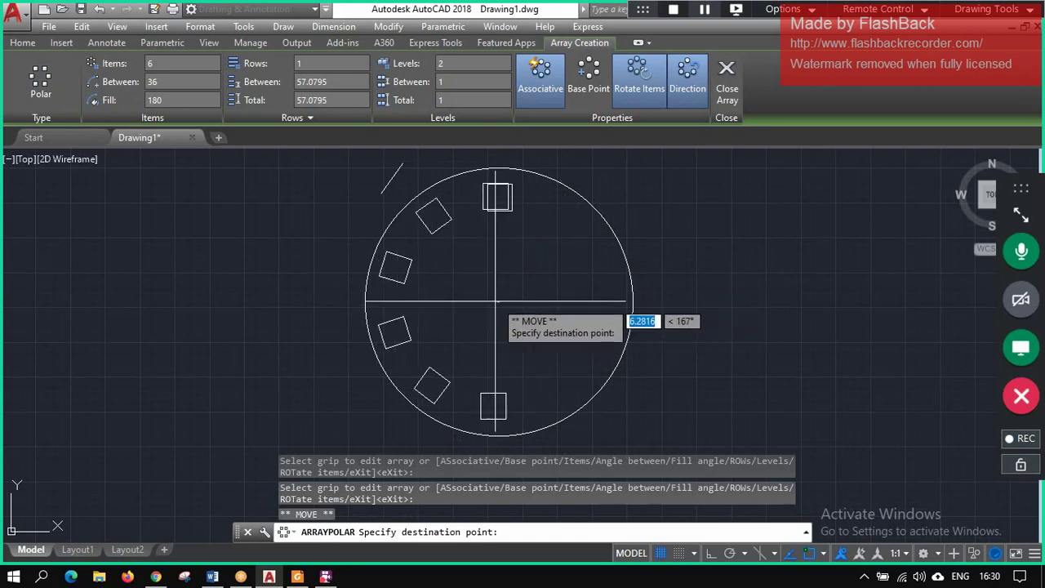
key("Escape")
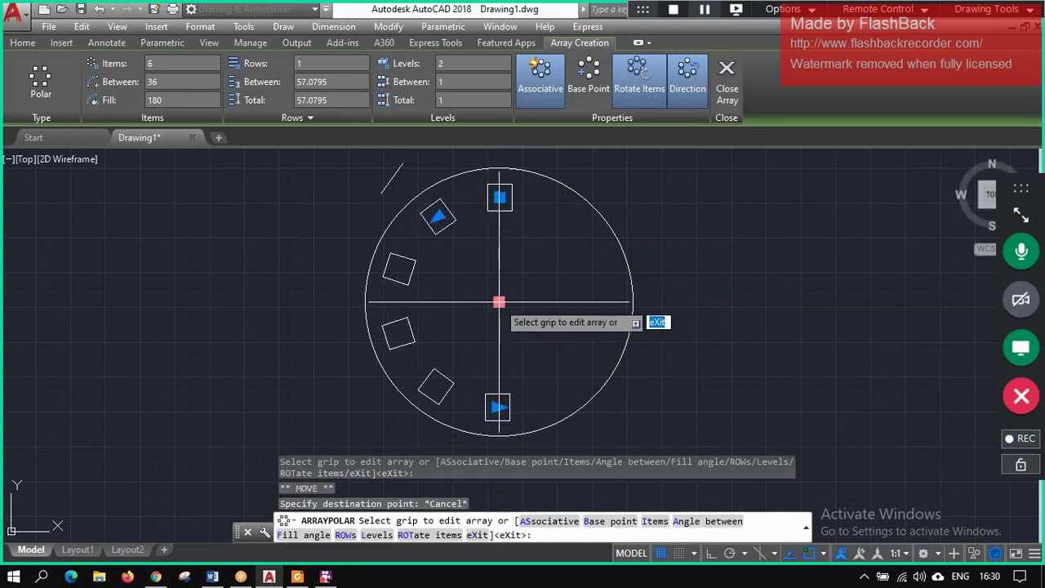
left_click(469, 65)
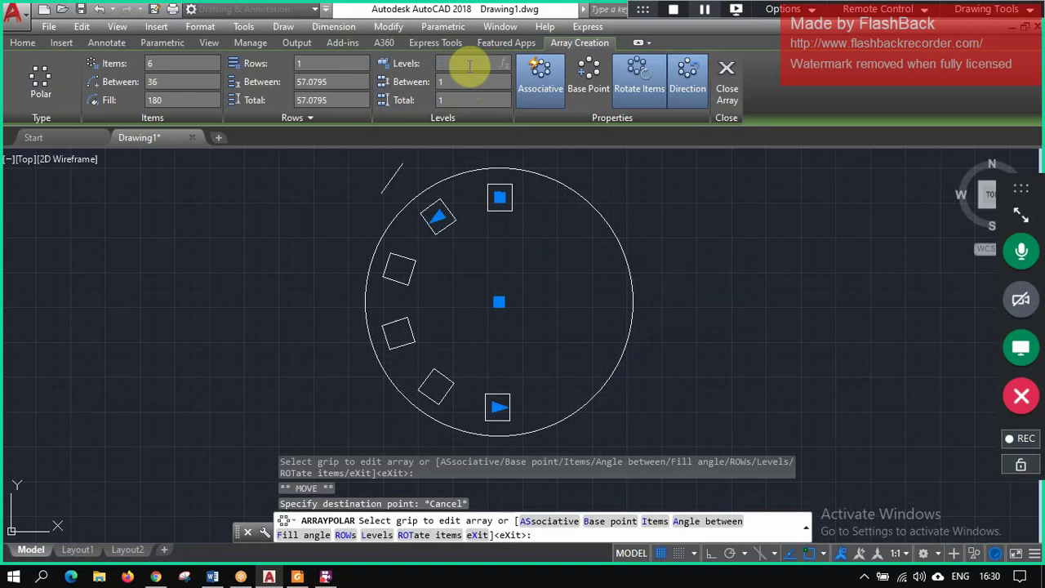
type("1")
key("Return")
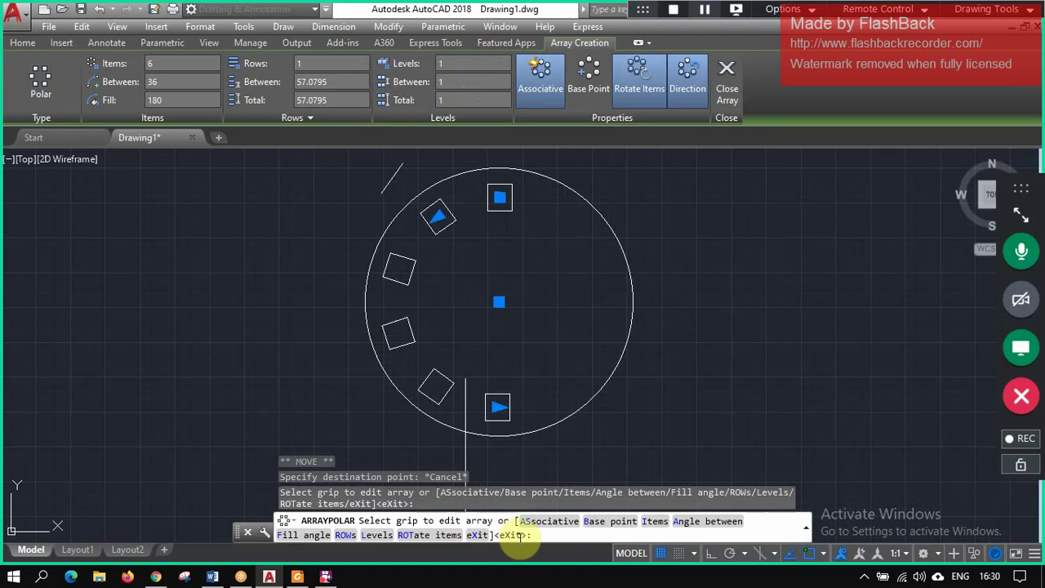
- Give the polar array 2 rows, trying row spacing 60 before settling on 70
left_click(319, 66)
type("2")
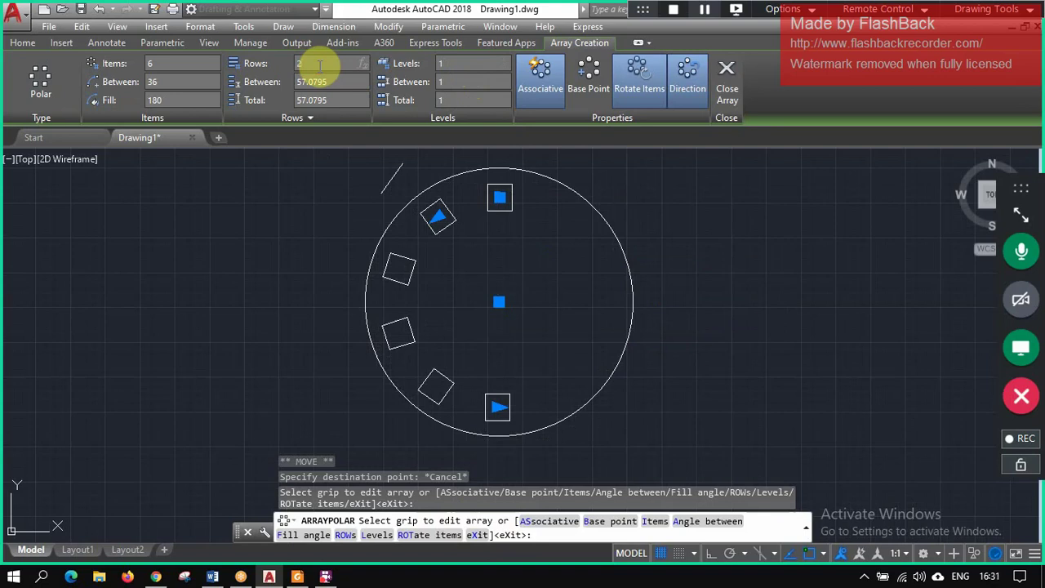
key("Return")
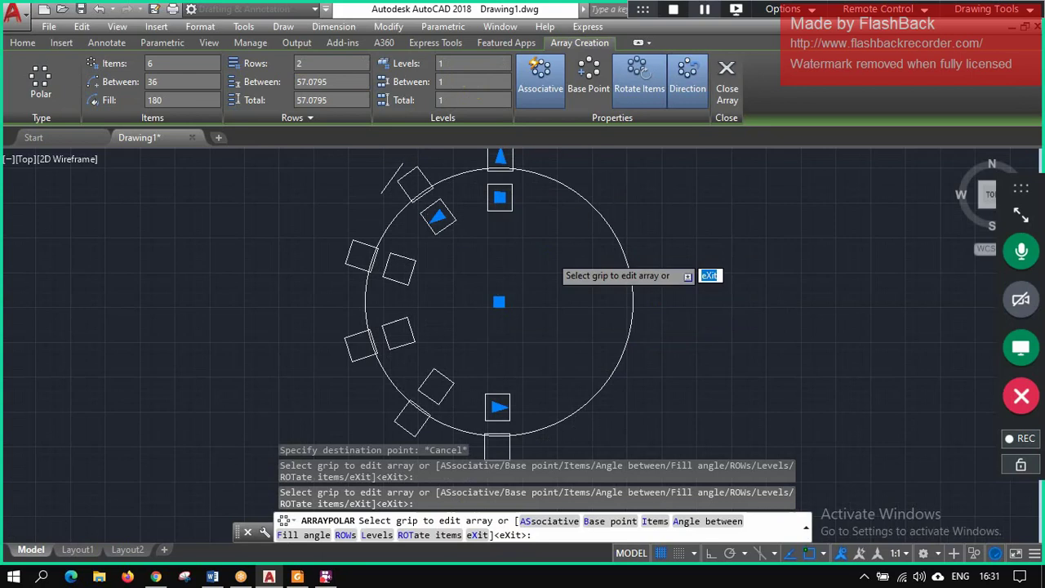
middle_click_drag(478, 303, 522, 246)
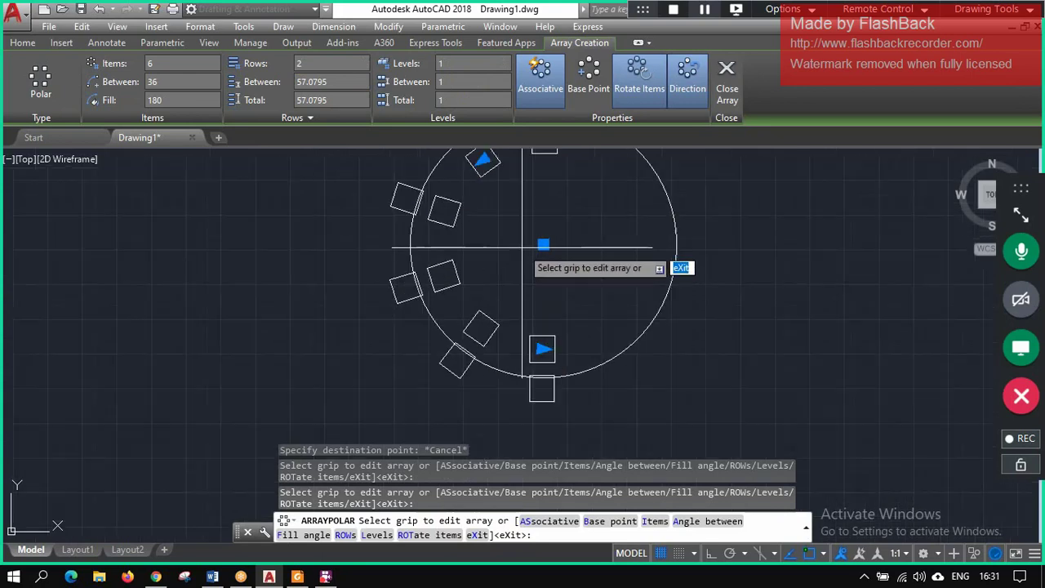
scroll(539, 242, "down", 5)
scroll(527, 207, "up", 3)
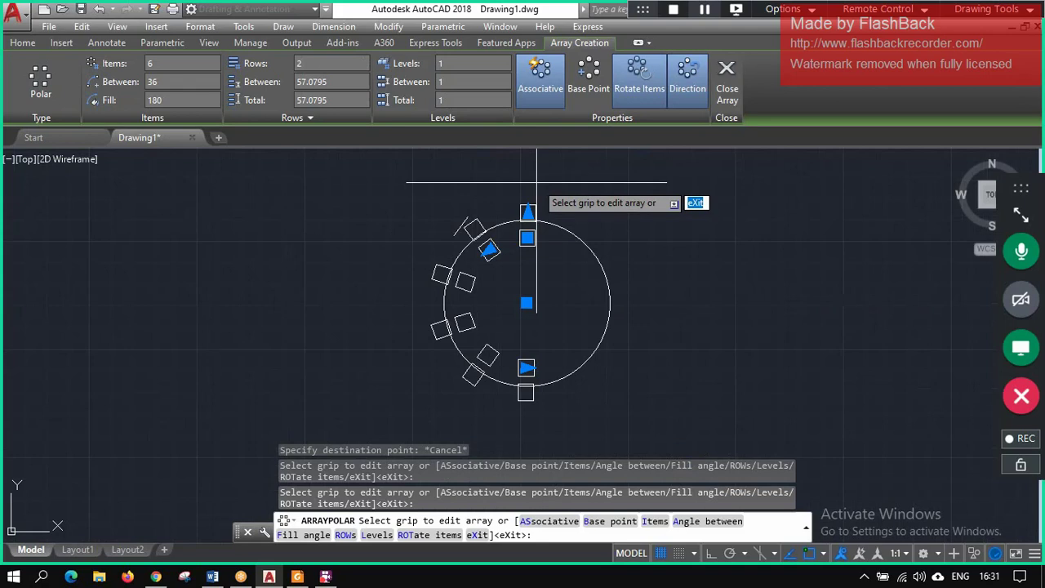
left_click(341, 83)
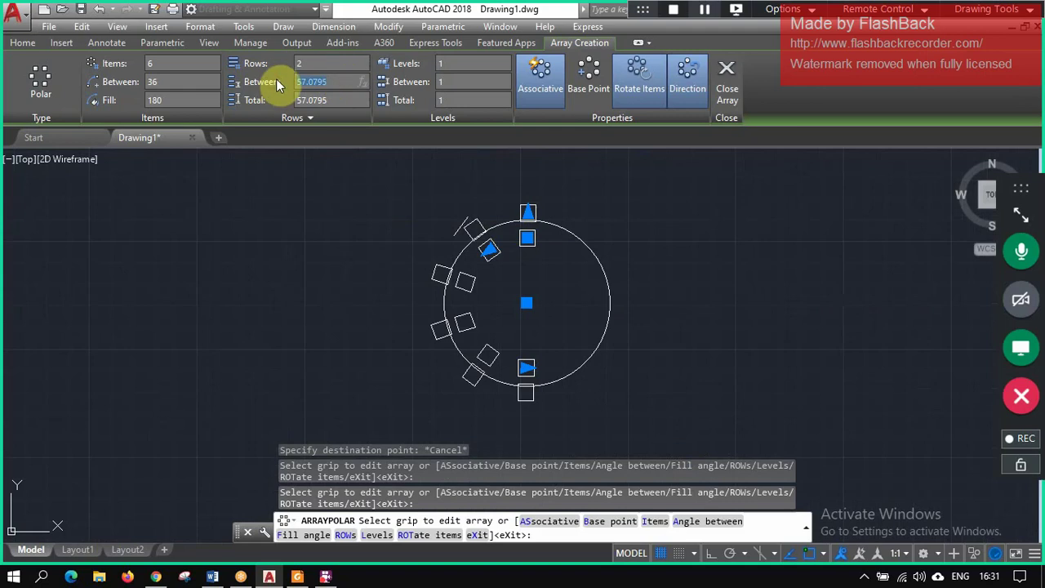
type("60")
key("Return")
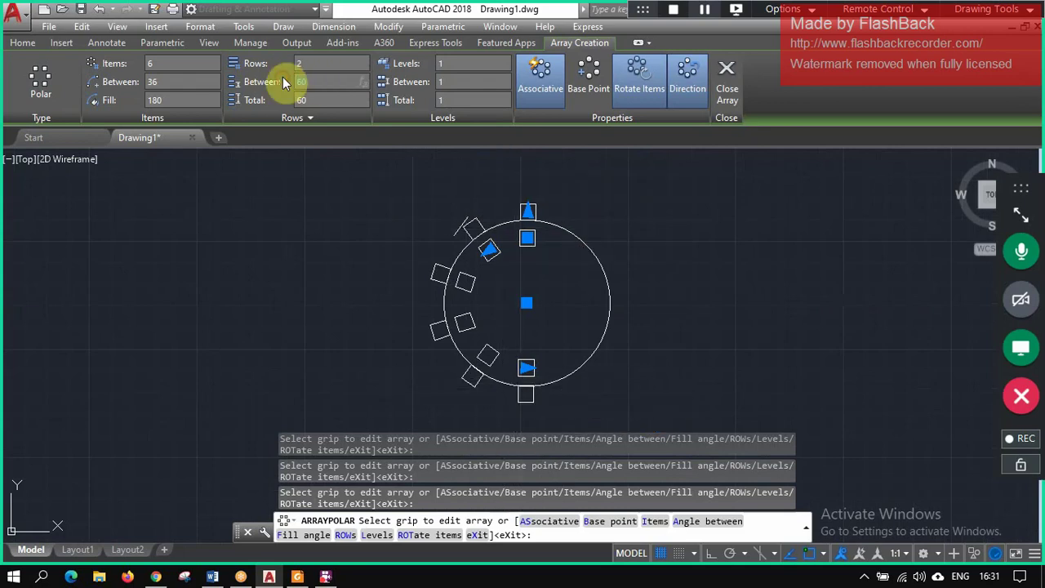
type("7")
key("Return")
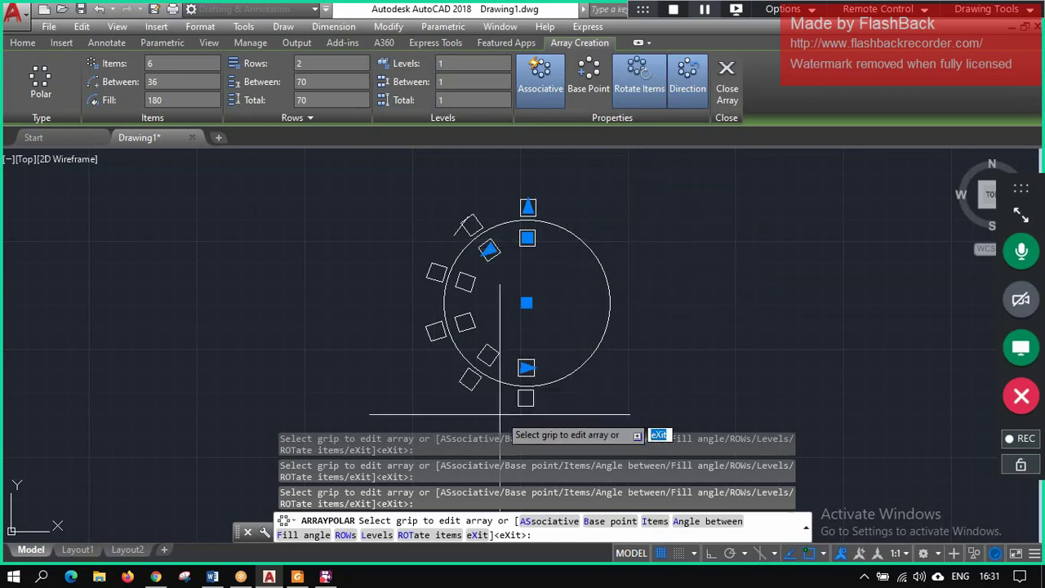
left_click(690, 88)
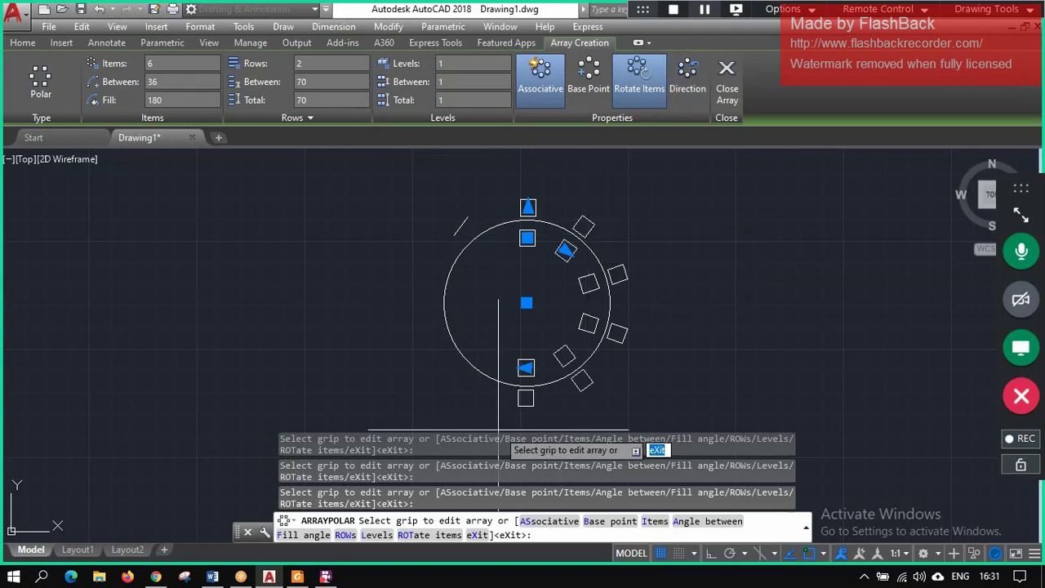
left_click(686, 75)
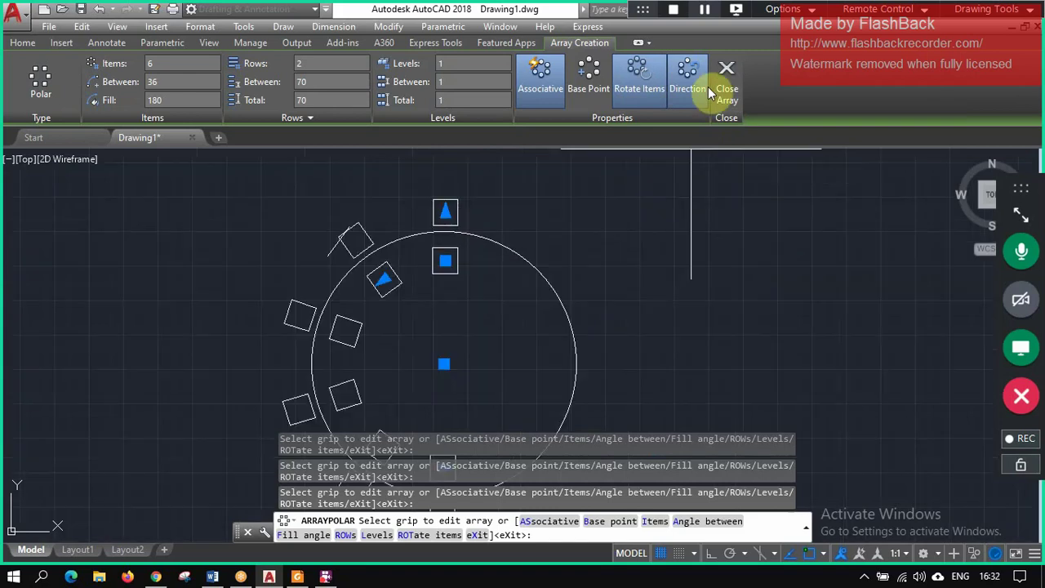
scroll(512, 344, "down", 2)
scroll(508, 328, "up", 2)
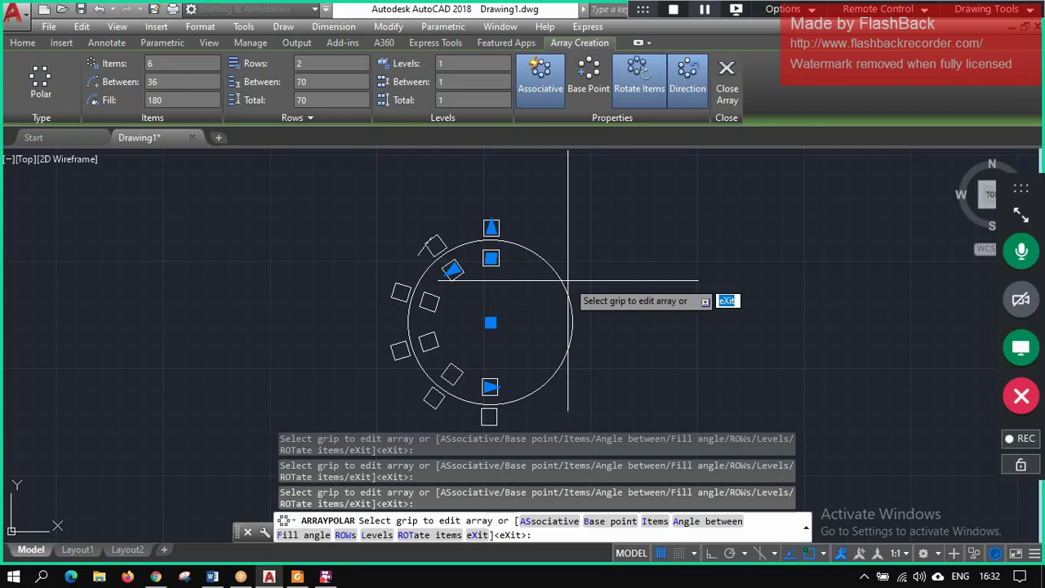
left_click(489, 386)
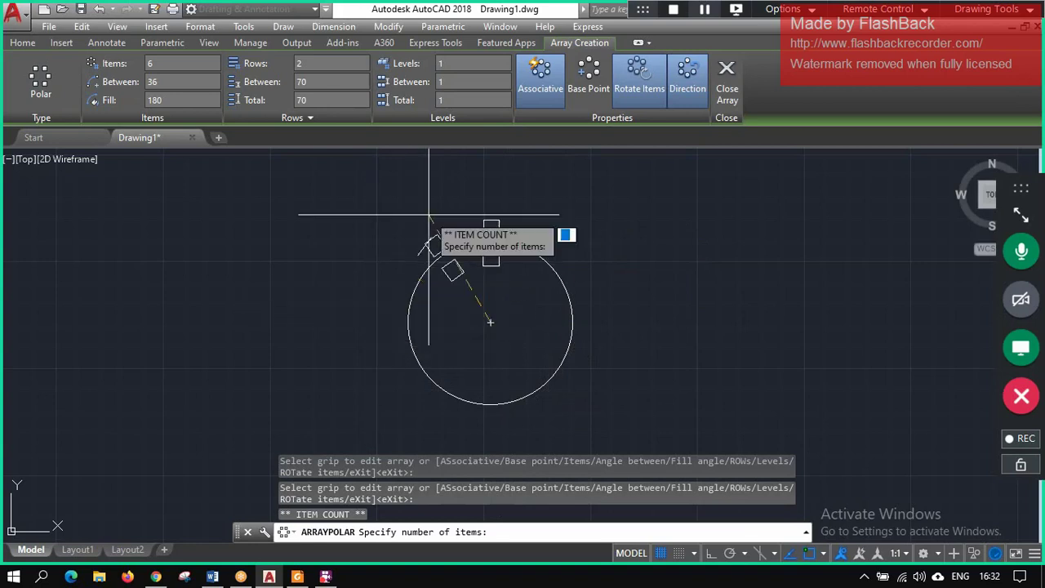
key("Escape")
type("90")
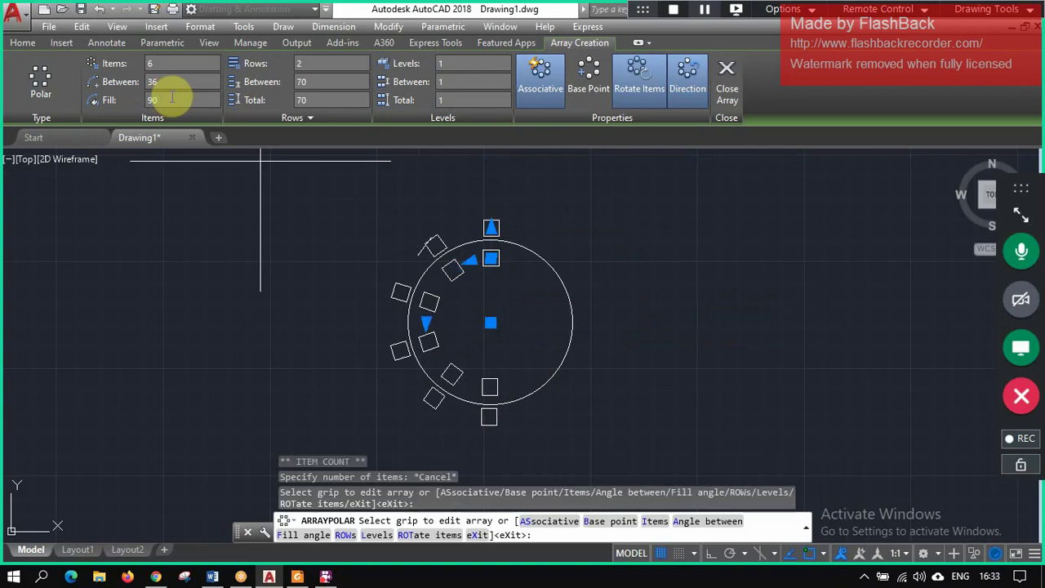
- Apply a 90° fill so both rings of squares sit 18° apart in the upper-left quarter
key("Return")
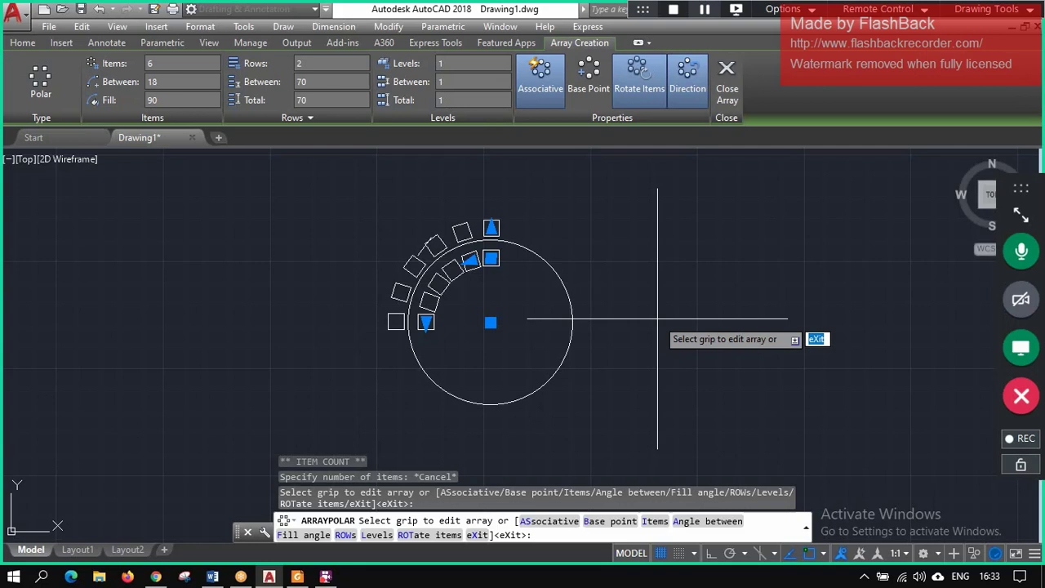
- Drag the item count to 20, undo, keep Rotate Items on, and exit the array
left_click(632, 89)
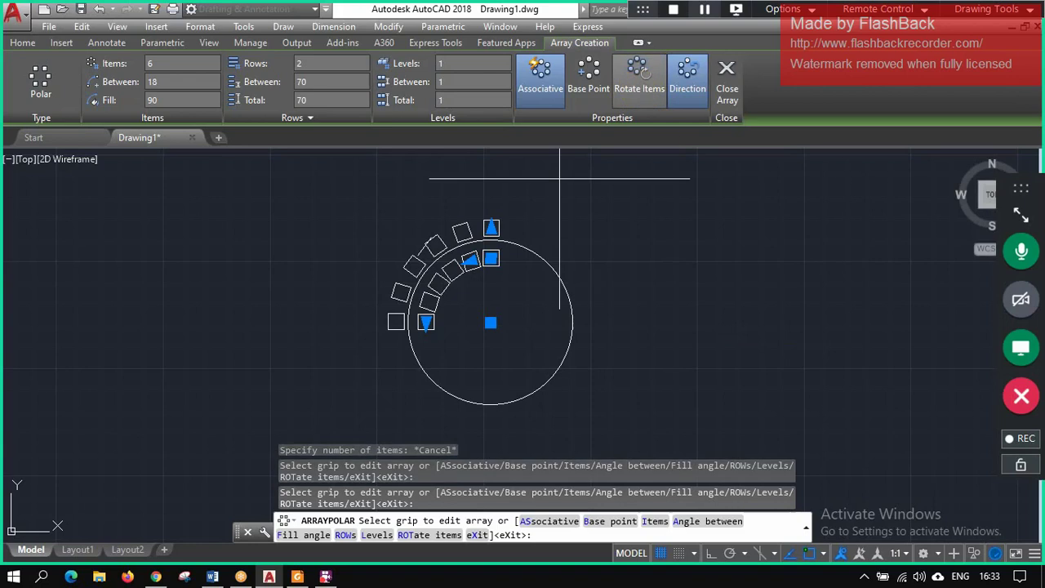
left_click(425, 322)
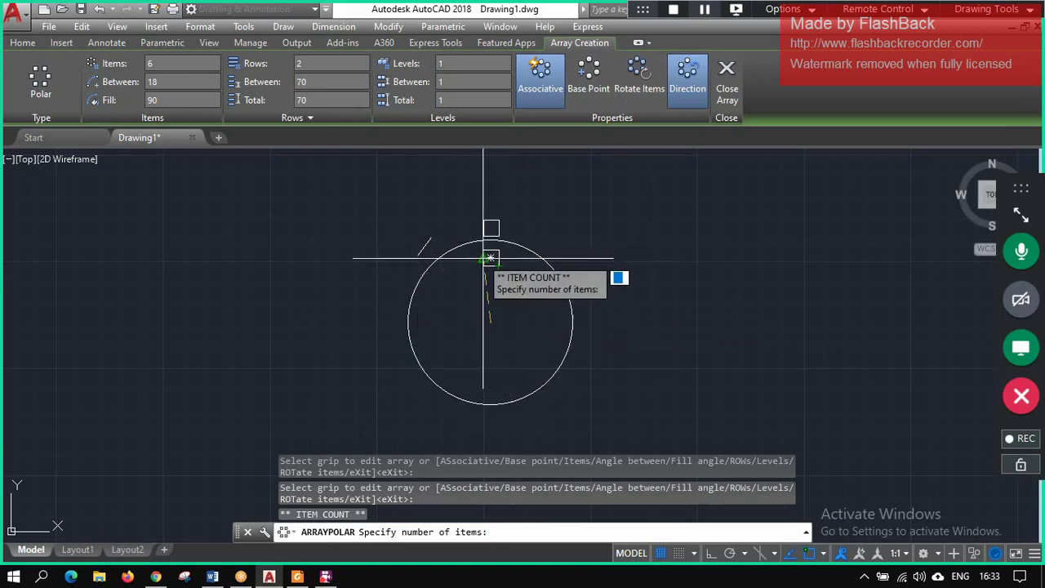
left_click(488, 258)
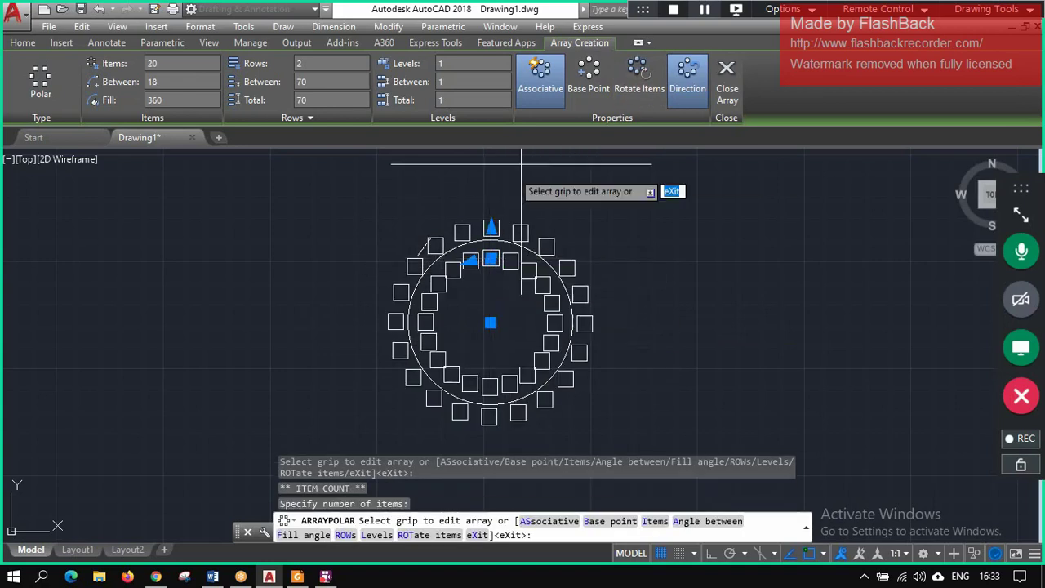
key("ctrl+z")
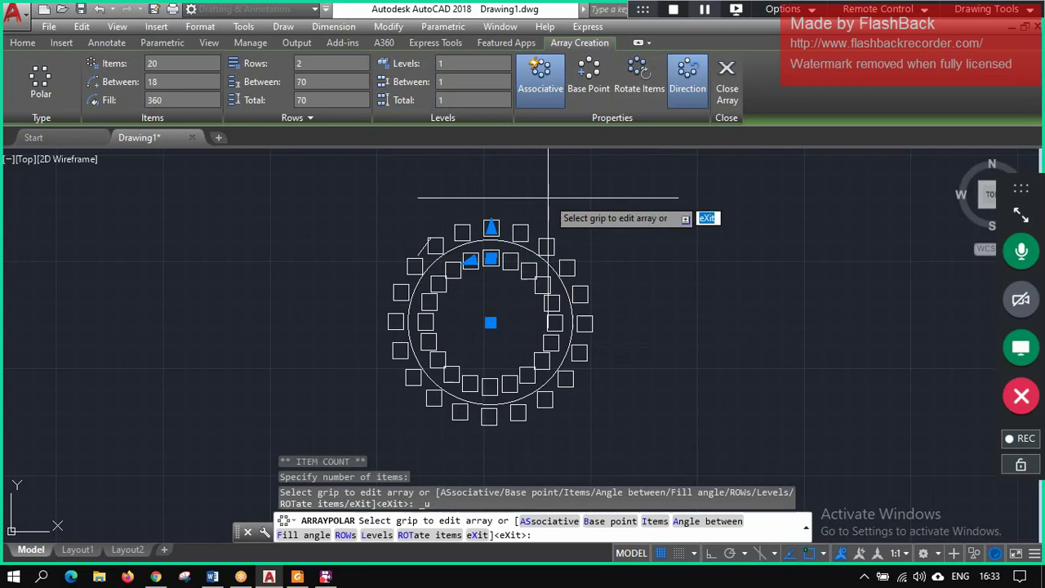
key("ctrl+z")
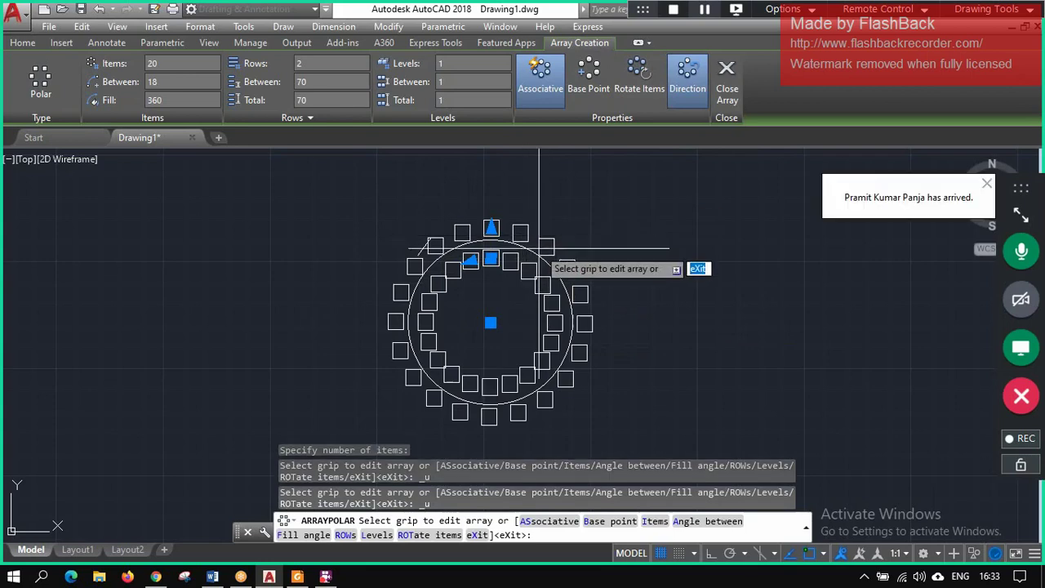
key("ctrl+z")
left_click(652, 81)
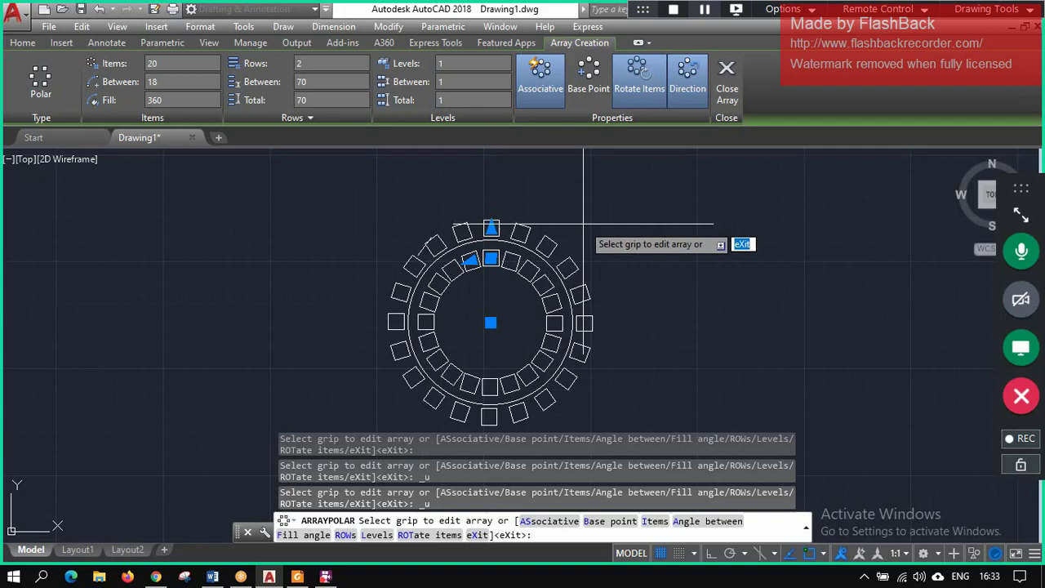
key("Escape")
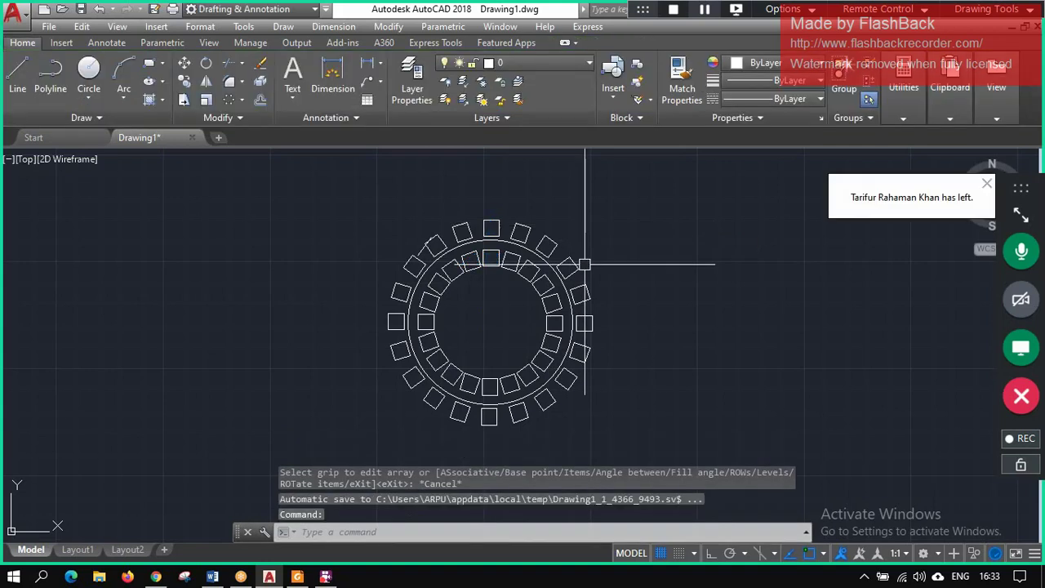
- Erase everything and draw a new large circle
key("ctrl+a")
key("Delete")
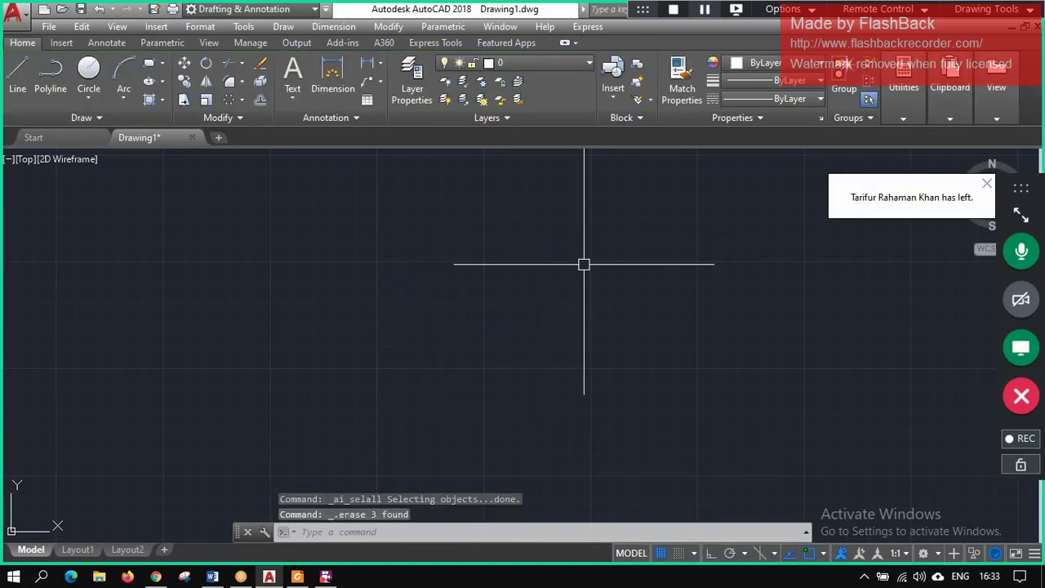
left_click(103, 73)
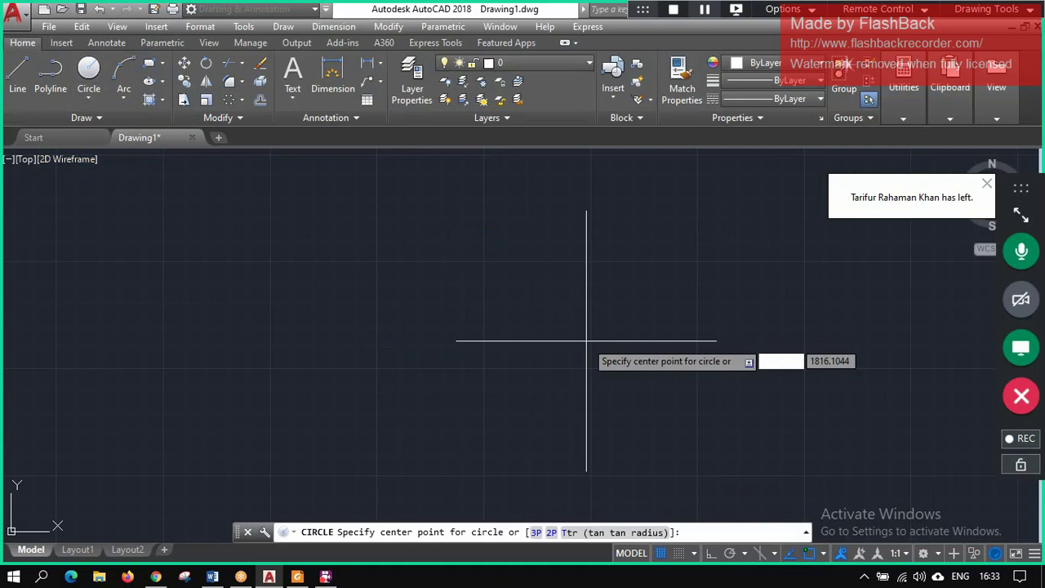
left_click(530, 334)
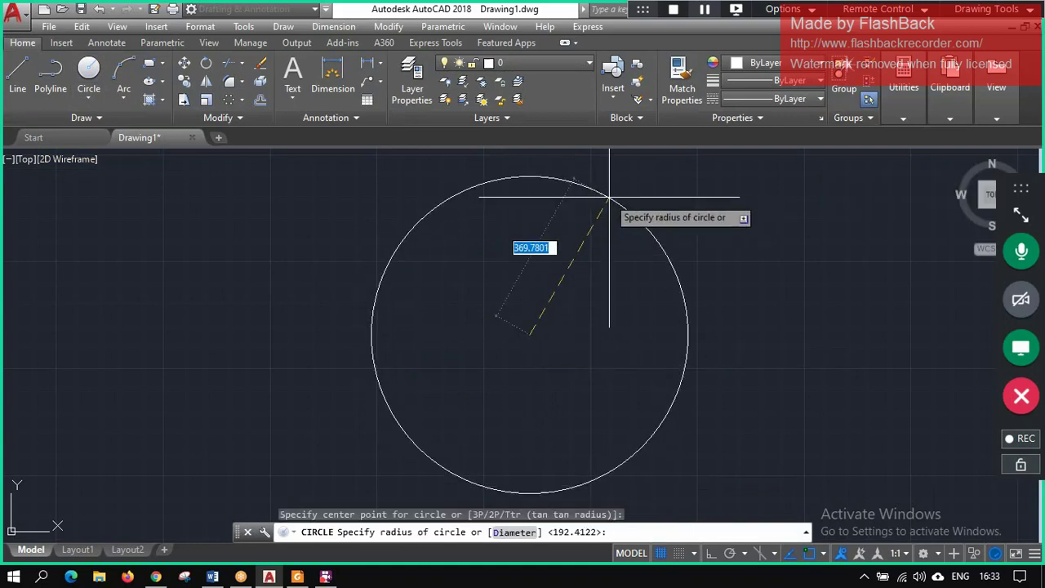
left_click(608, 219)
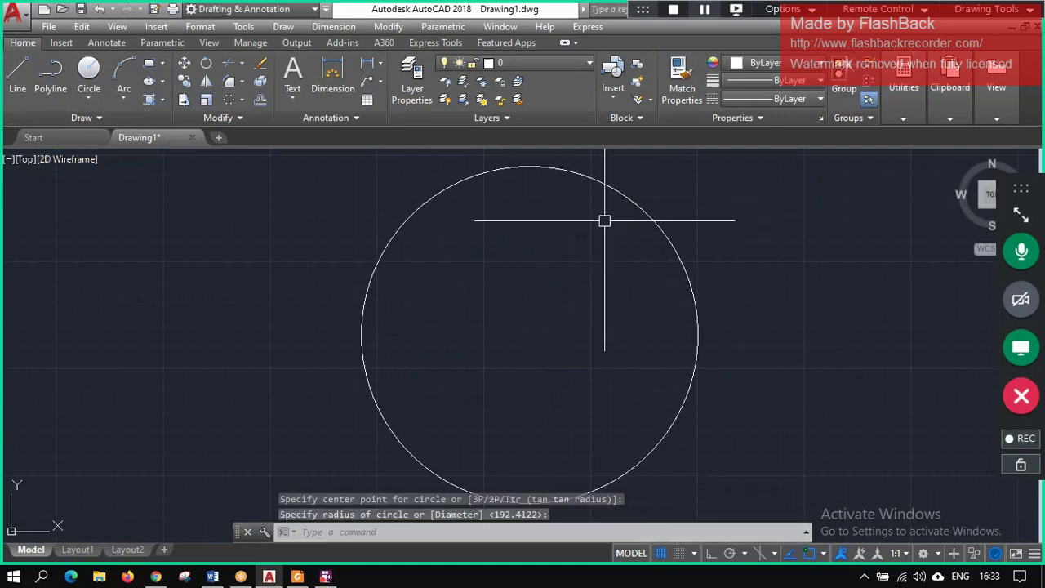
- With Ortho on, draw a small circle near the large circle's top
left_click(91, 78)
left_click(515, 187)
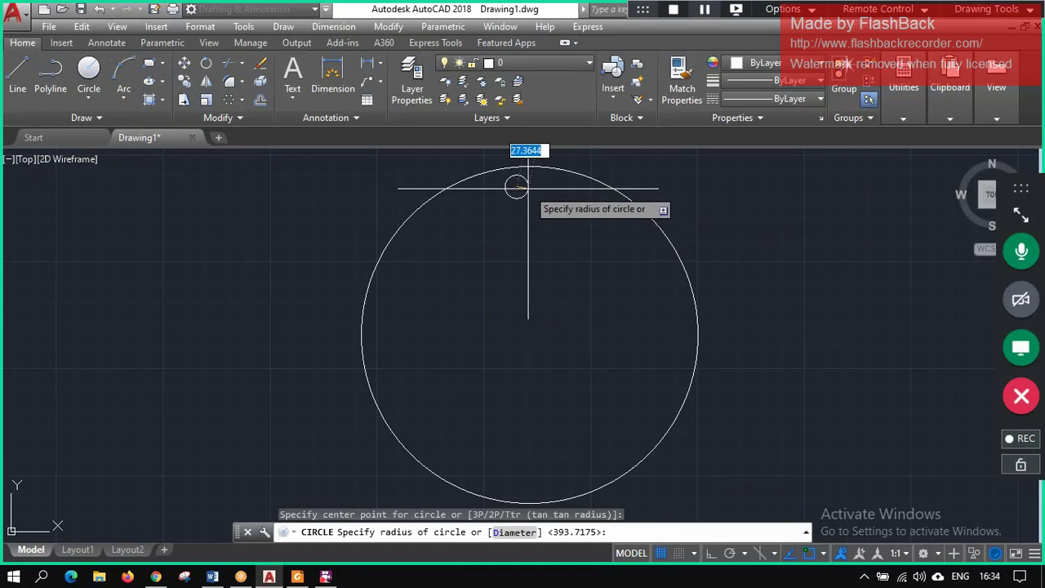
key("Escape")
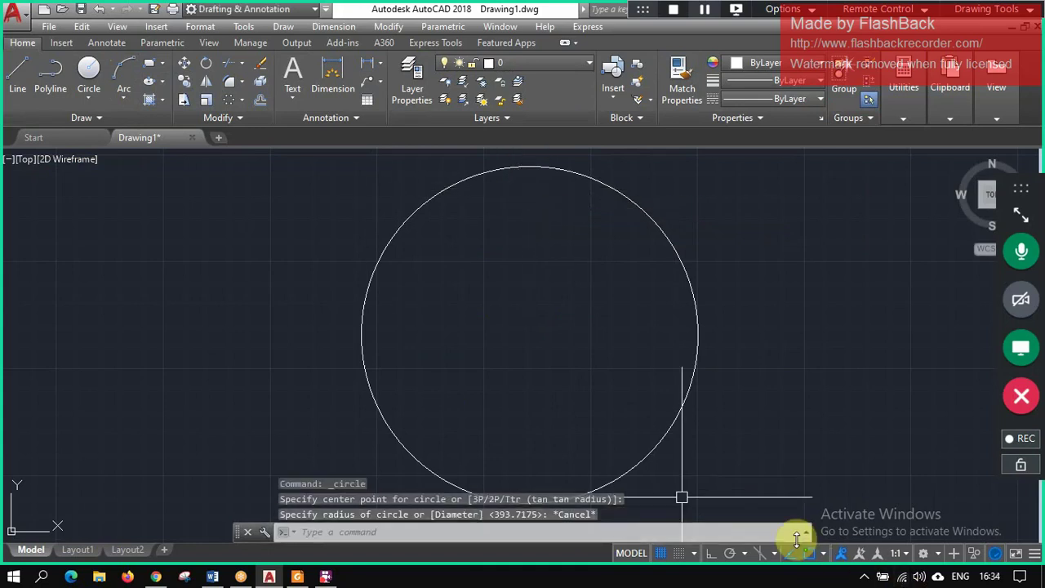
left_click(717, 552)
left_click(86, 72)
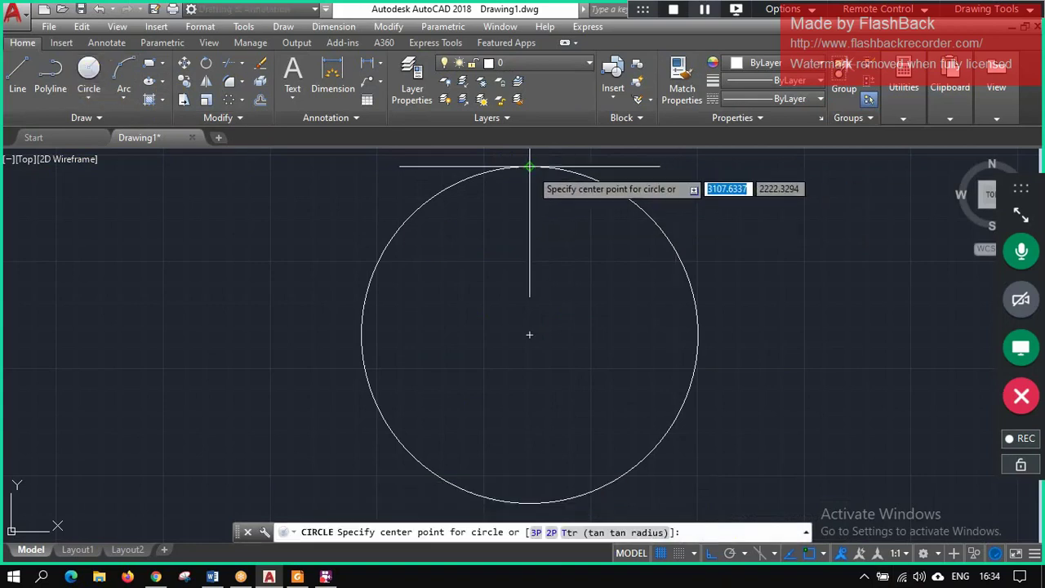
left_click(529, 200)
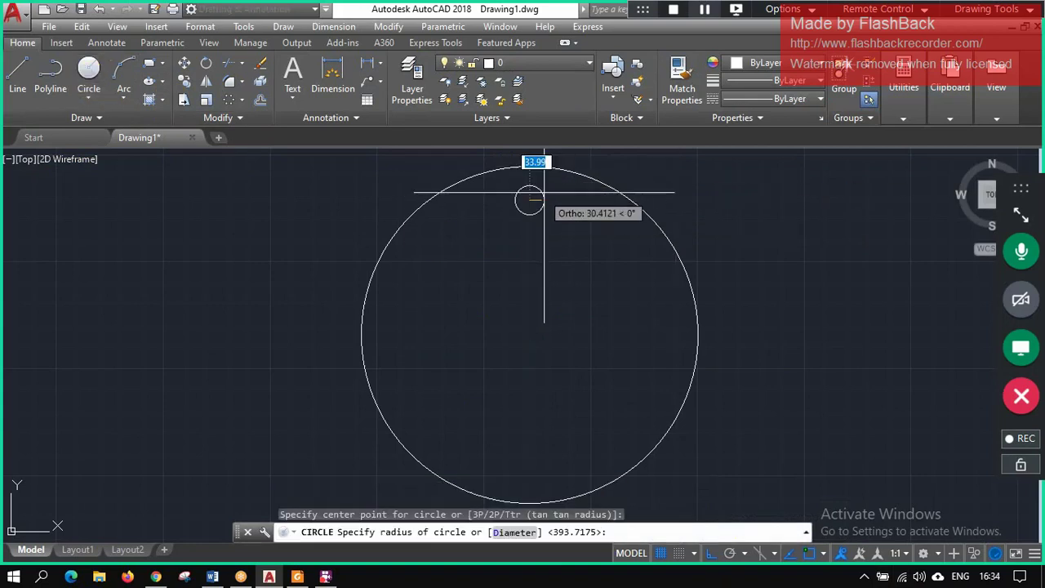
left_click(544, 189)
key("Escape")
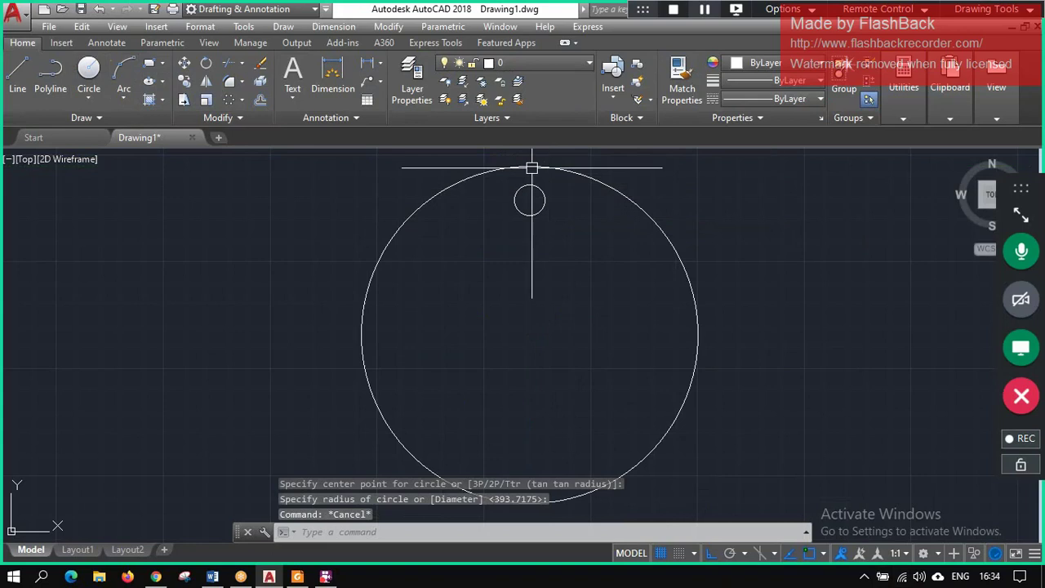
- Polar-array the small circle around the large circle's centre as six items 60° apart
left_click(229, 99)
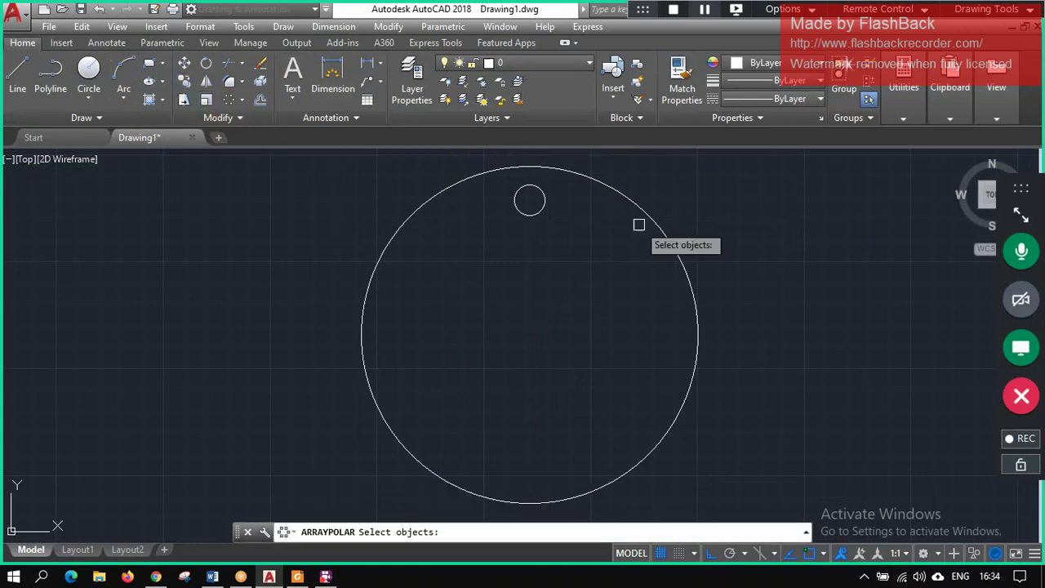
left_click(545, 202)
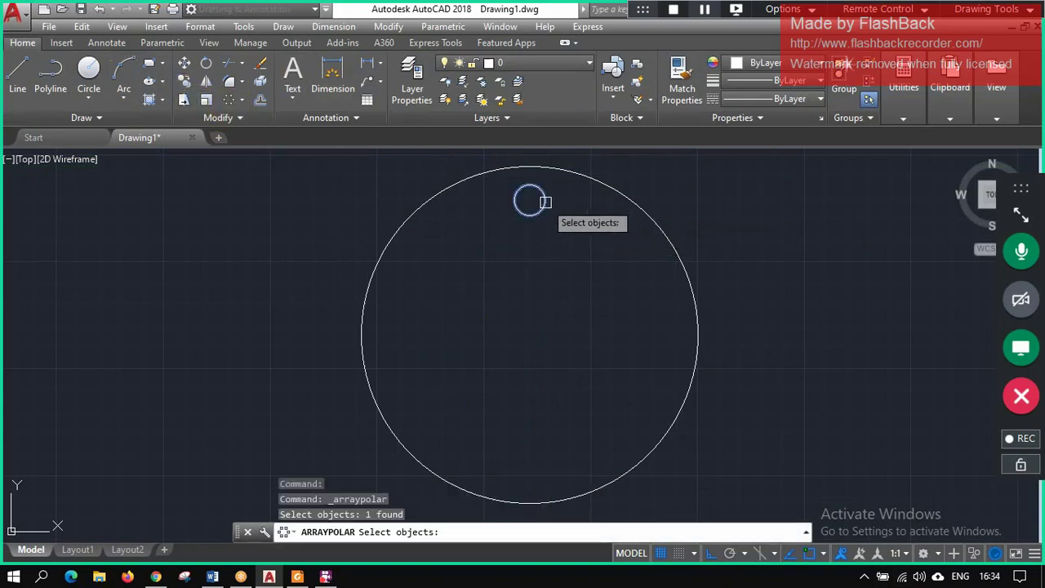
key("Return")
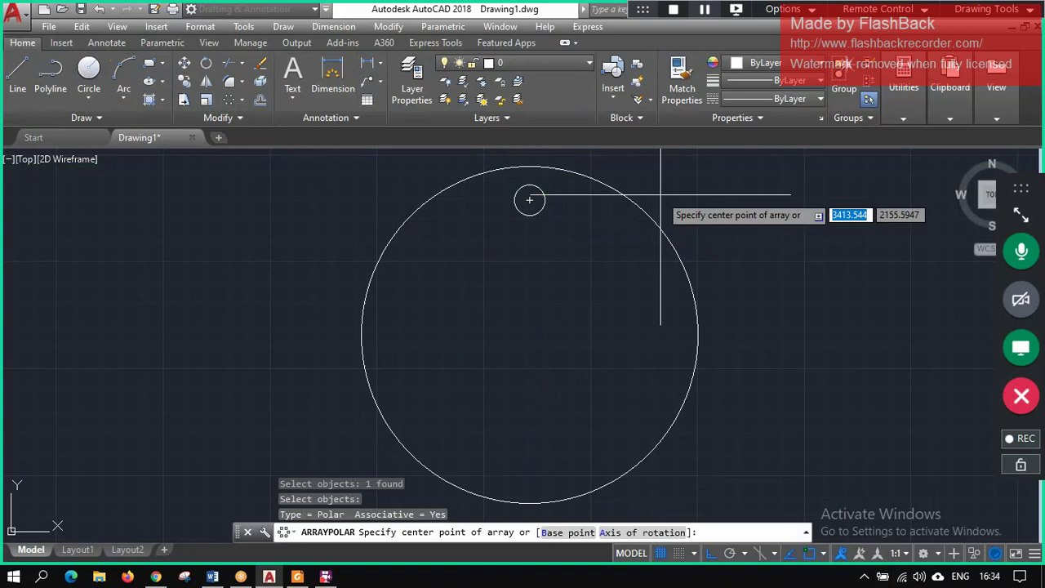
left_click(531, 335)
left_click(530, 335)
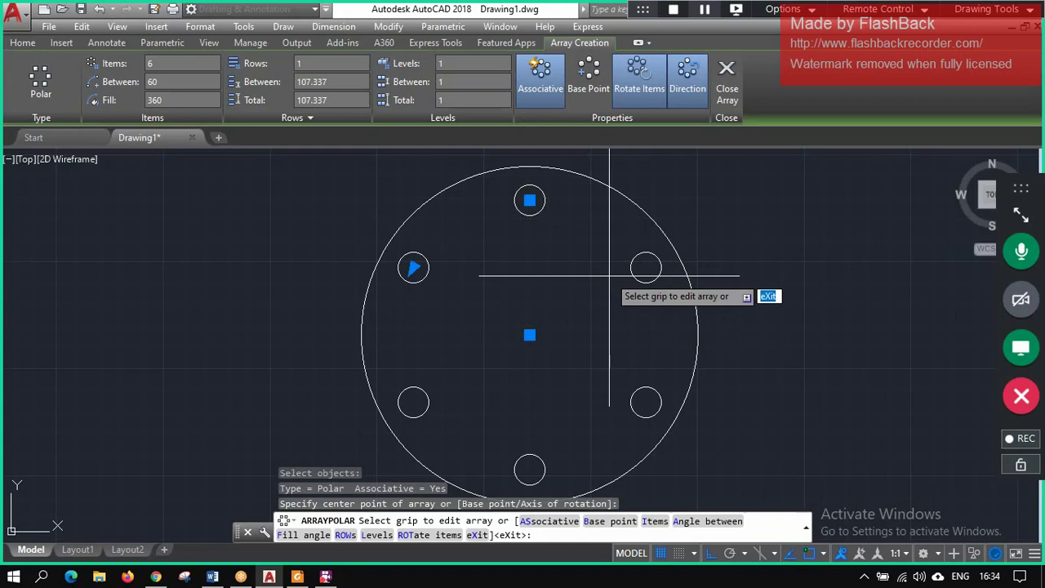
left_click(171, 99)
type("90")
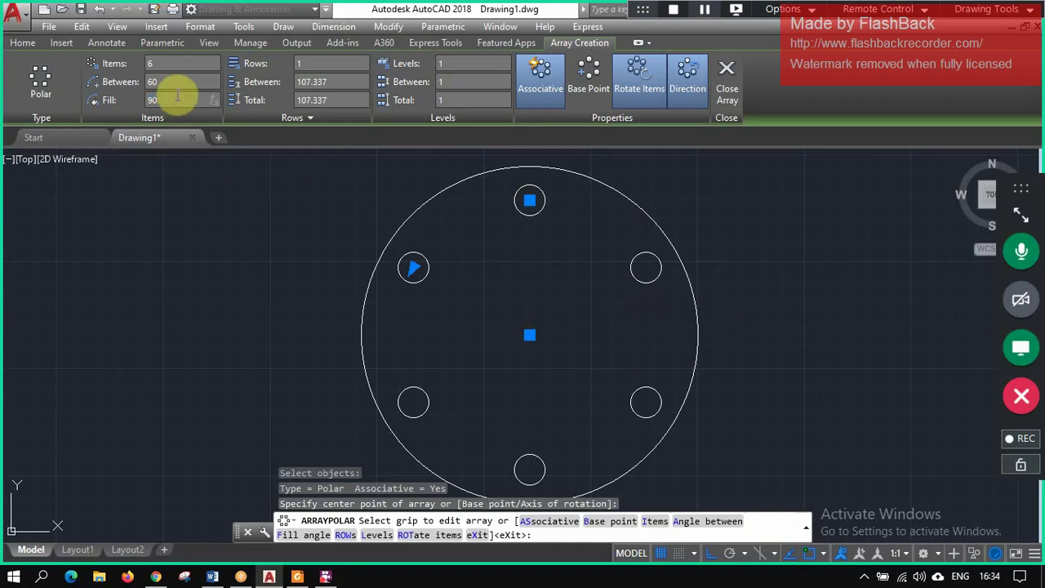
- Change the array's fill angle to 90, then 180, spacing the six circles 36° apart
key("Return")
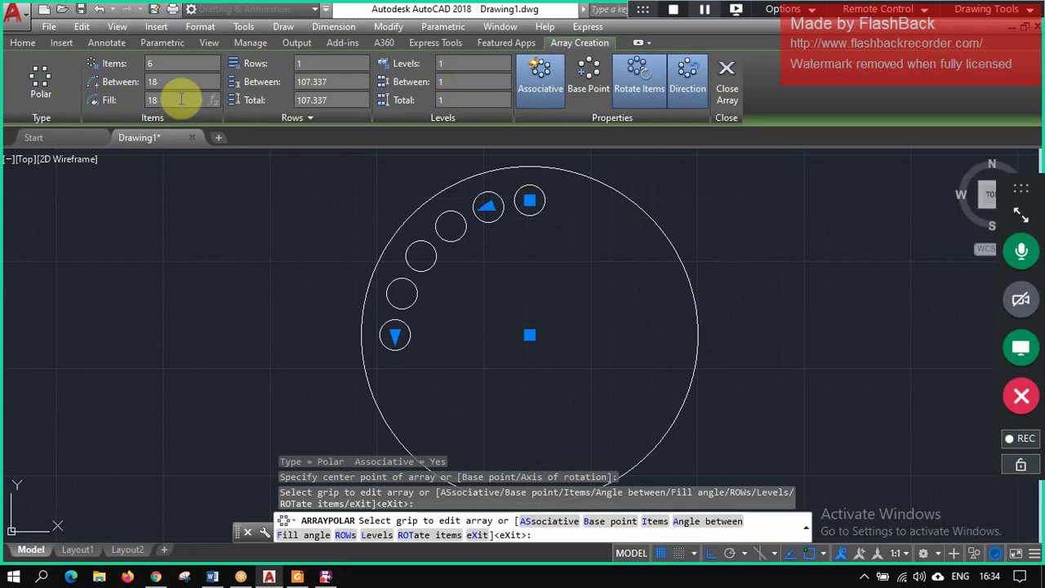
key("Return")
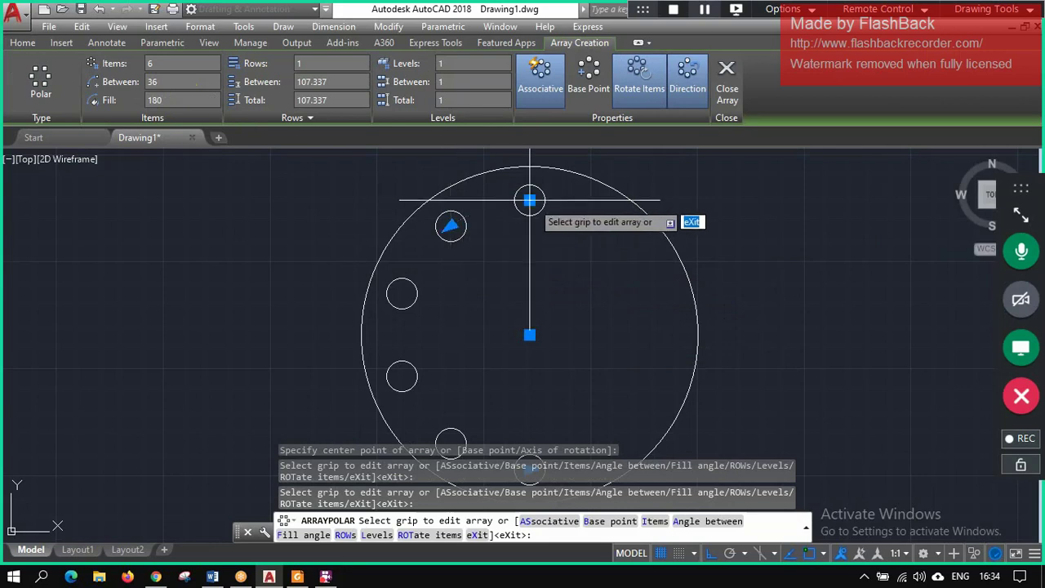
left_click(530, 200)
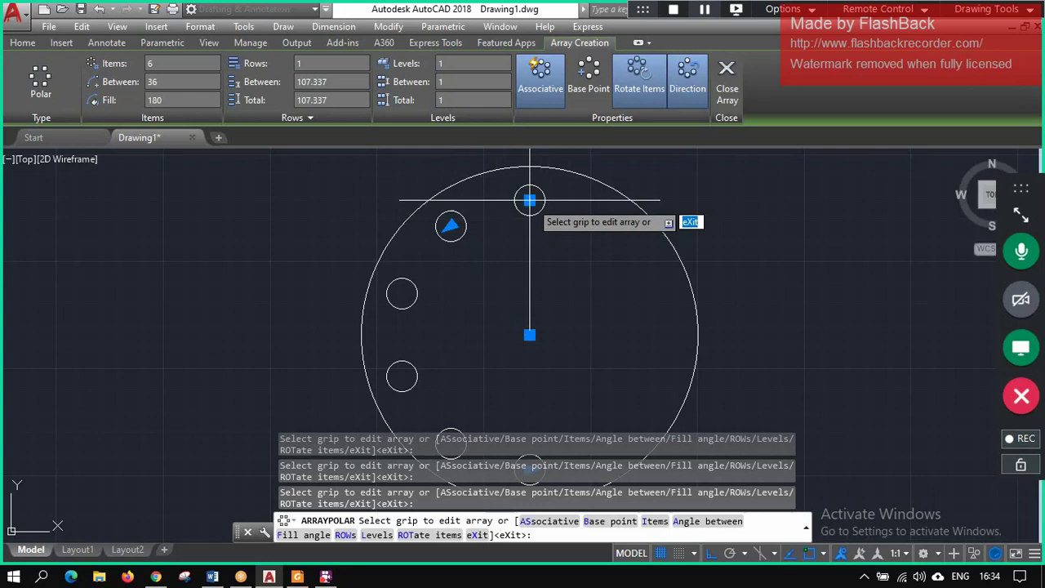
left_click(529, 200)
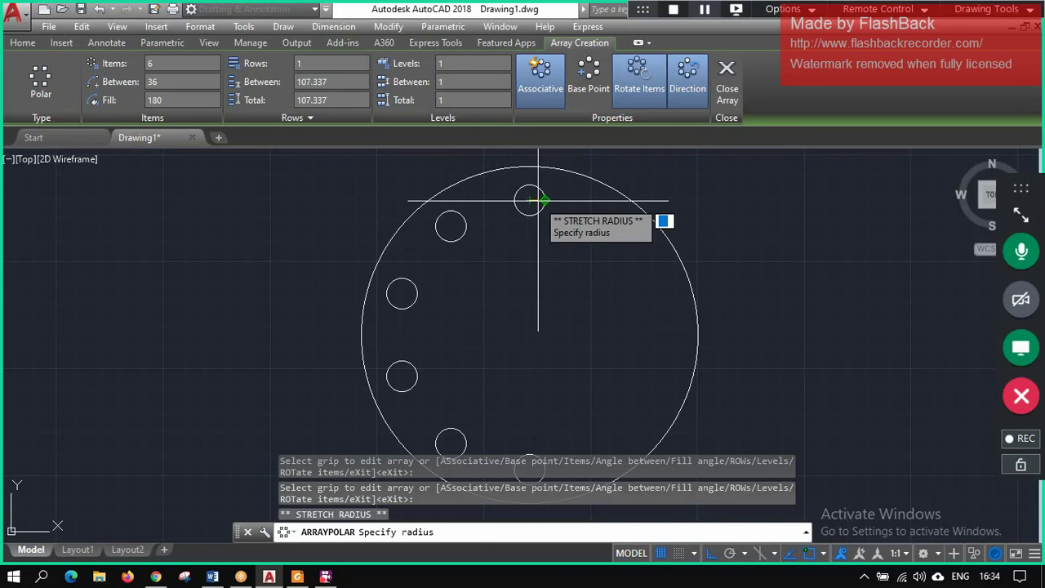
key("Escape")
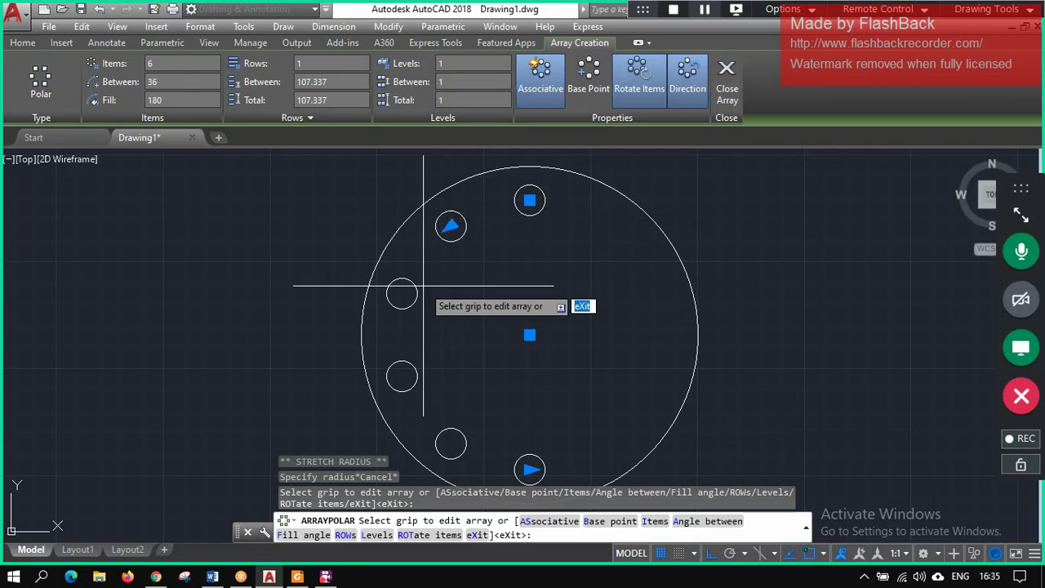
left_click(529, 334)
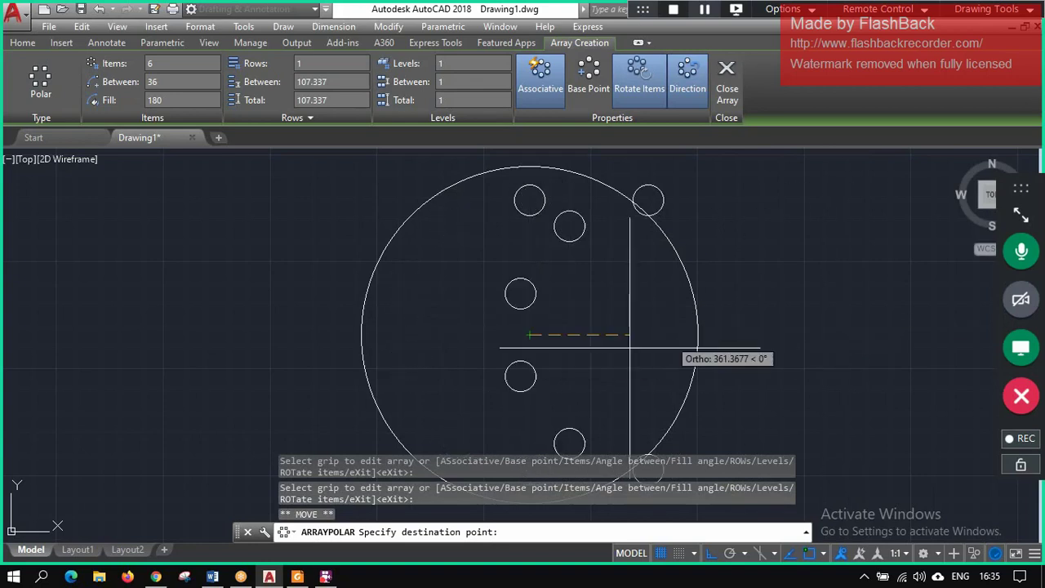
key("Escape")
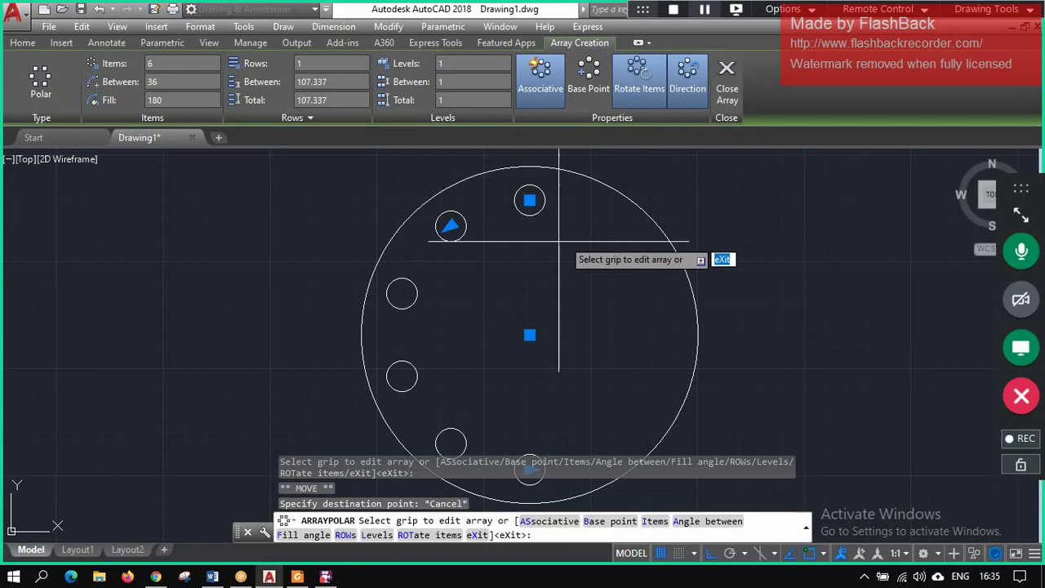
left_click(529, 200)
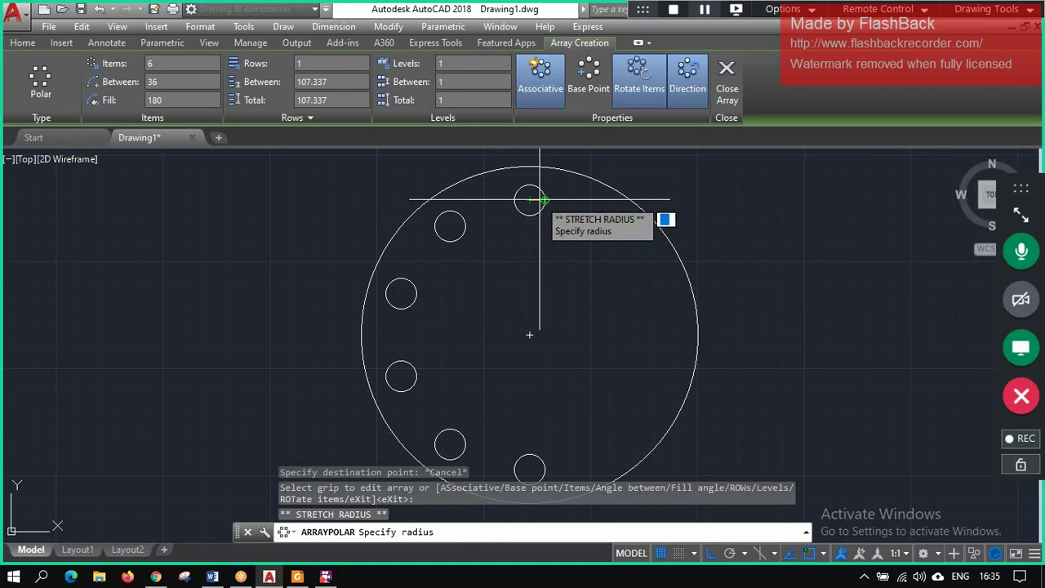
left_click(539, 199)
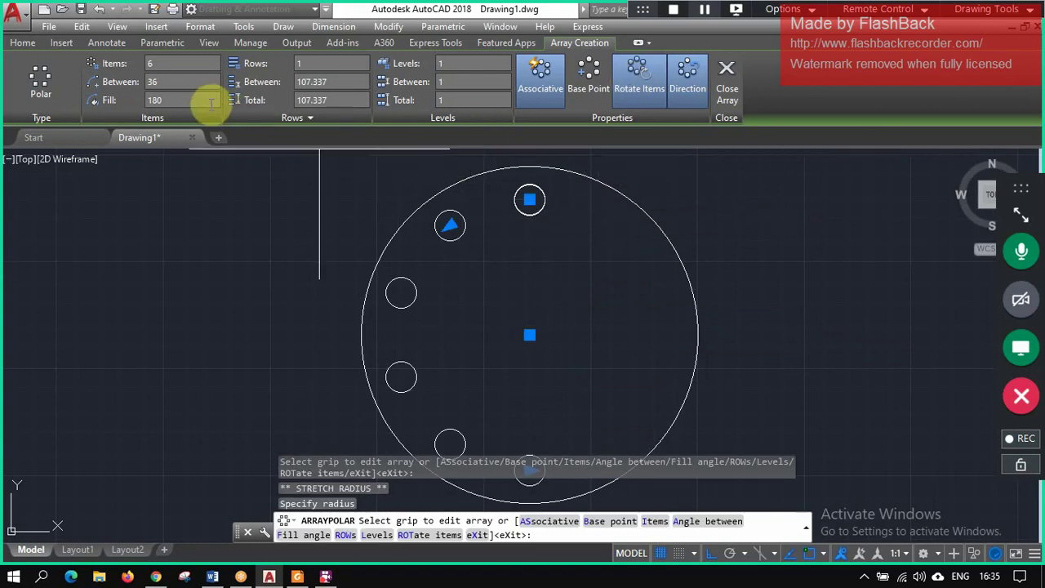
- Set the array fill to 90°, bunching the six circles 18° apart in the upper-left quarter
left_click(171, 95)
type("90-270")
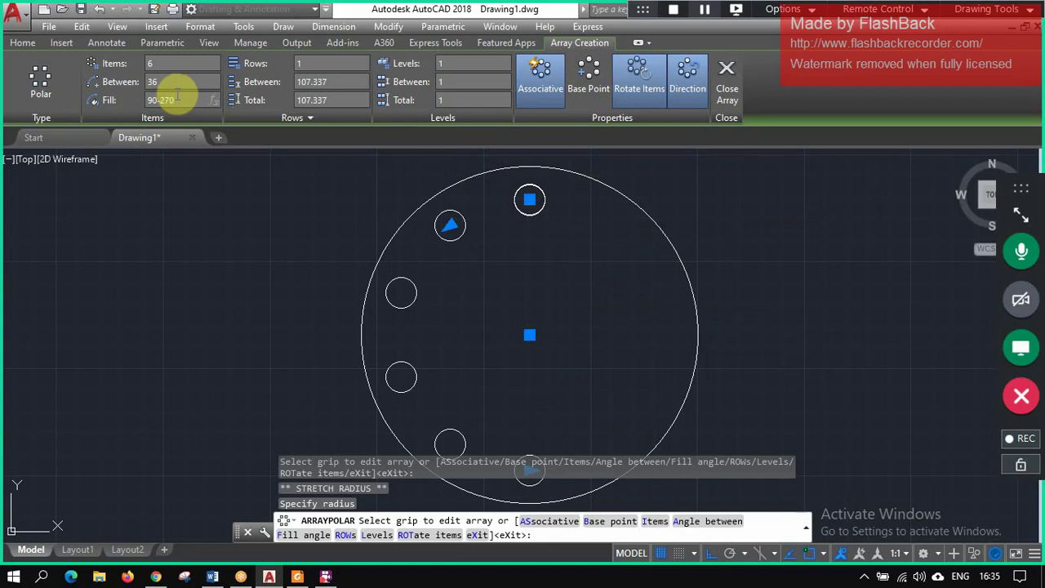
key("Return")
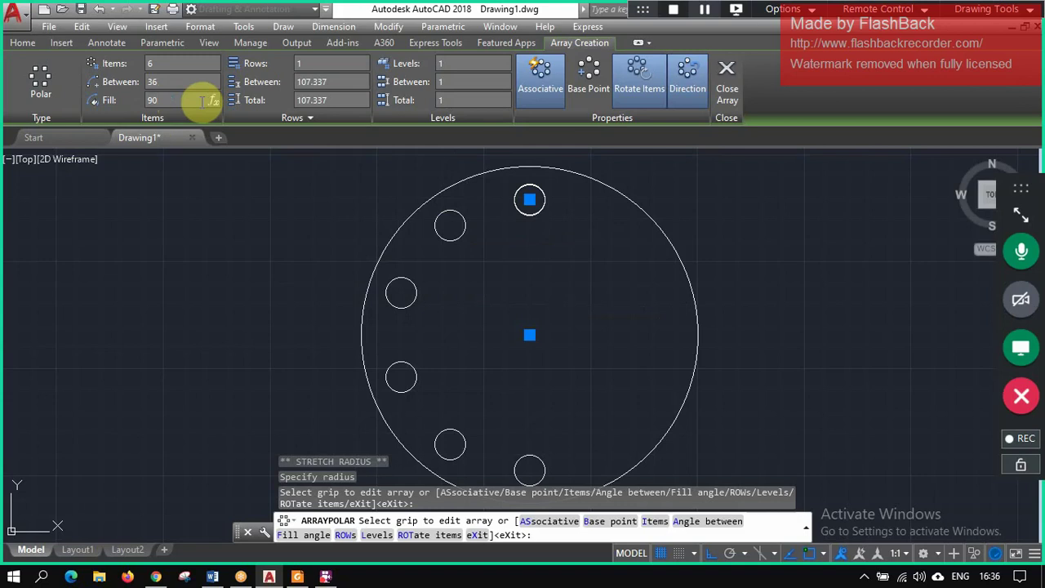
key("Escape")
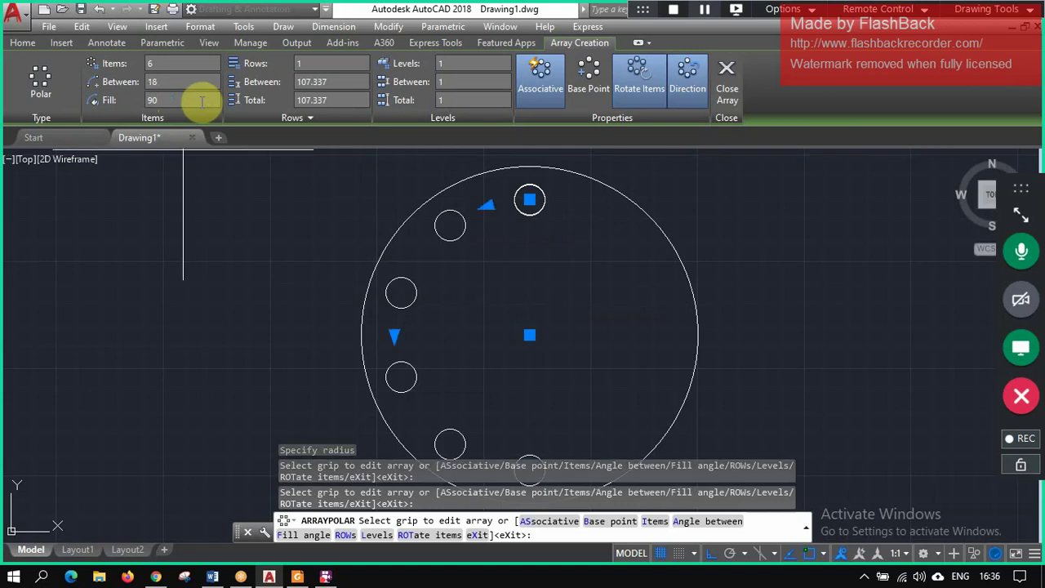
key("Return")
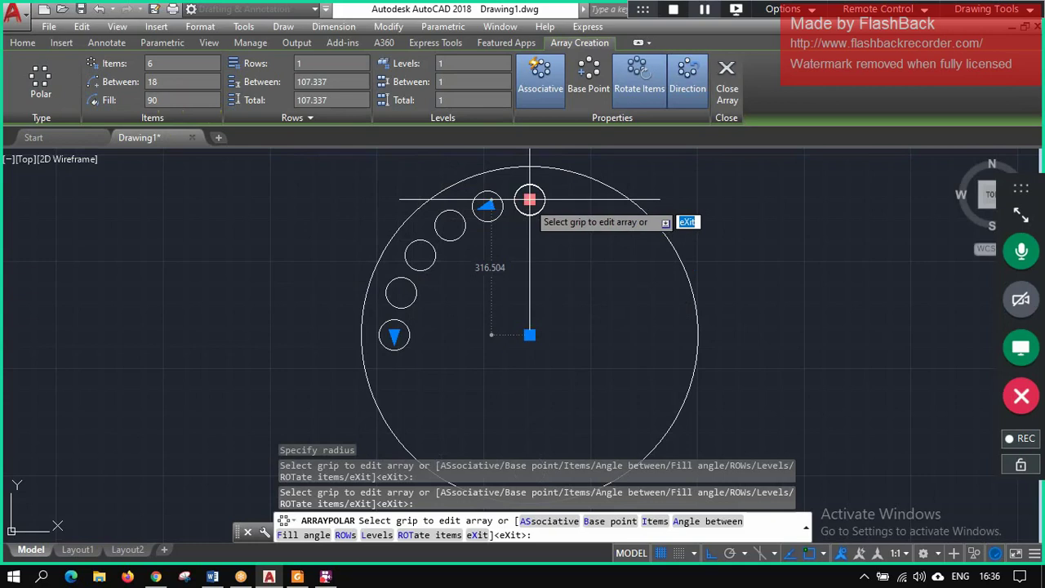
left_click(394, 334)
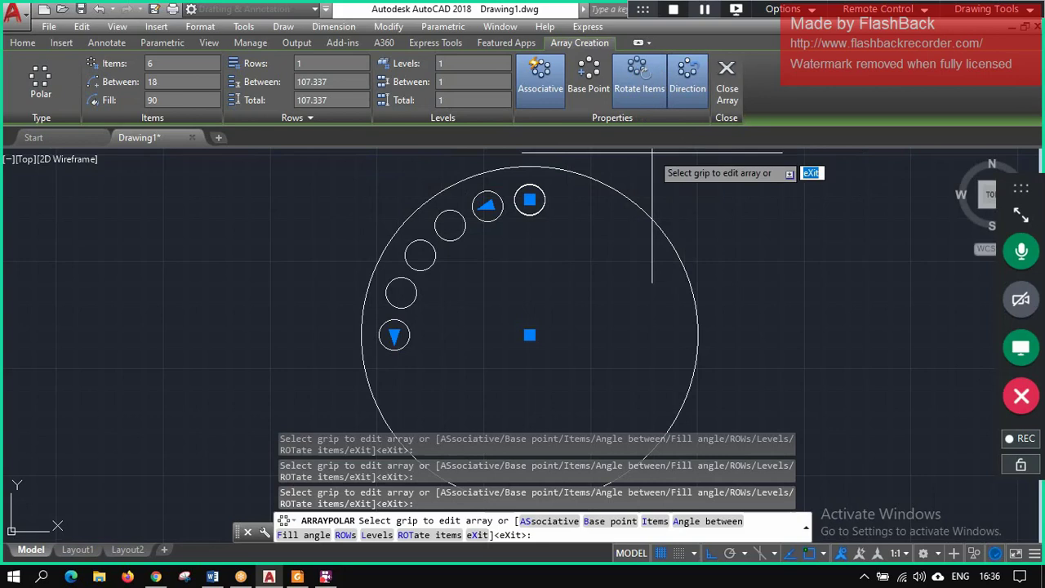
- Reverse the array direction and back, then restore the 180° fill angle
left_click(685, 78)
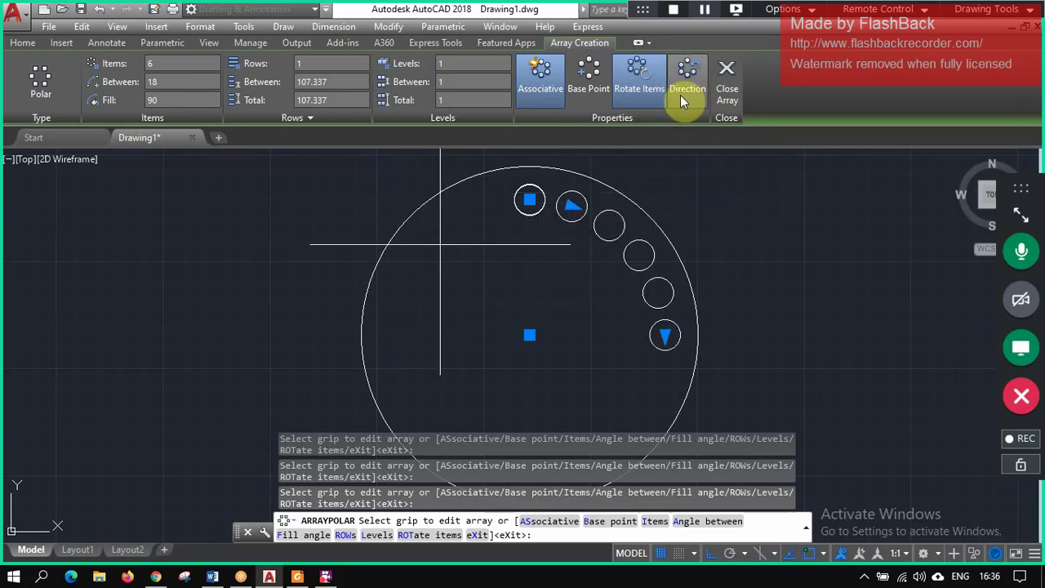
left_click(687, 82)
type("180")
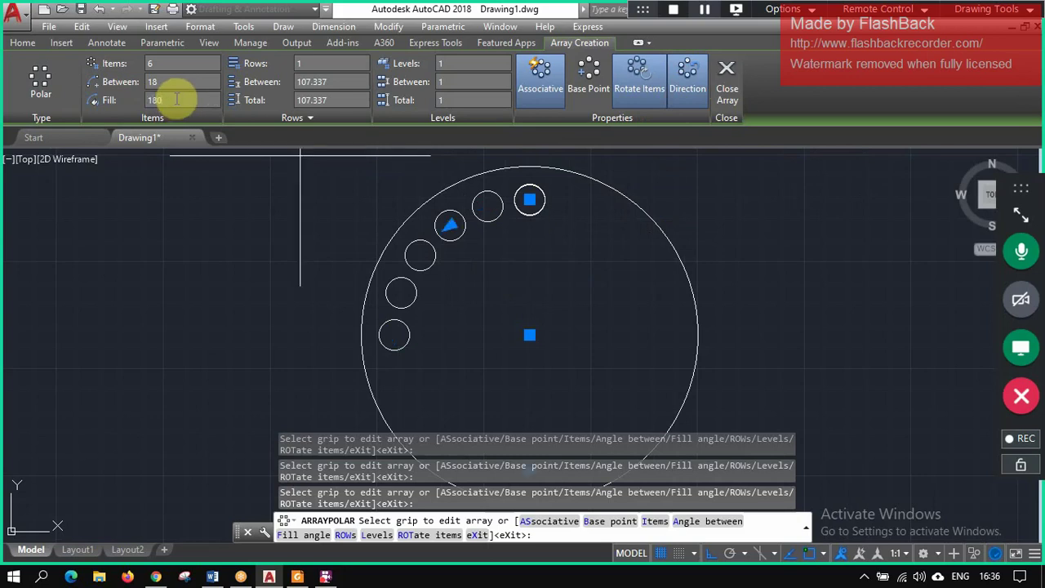
key("Return")
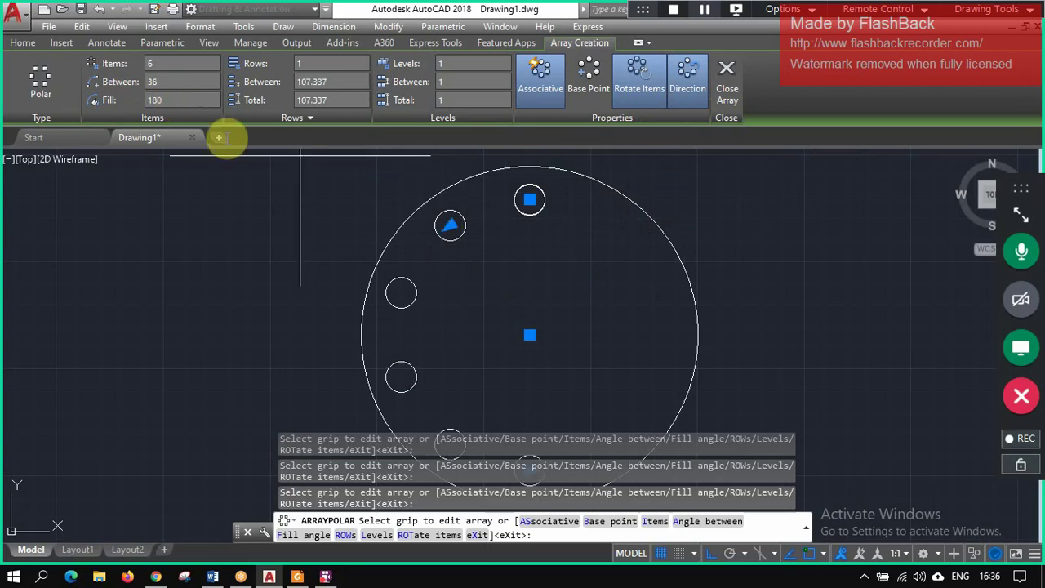
left_click(690, 85)
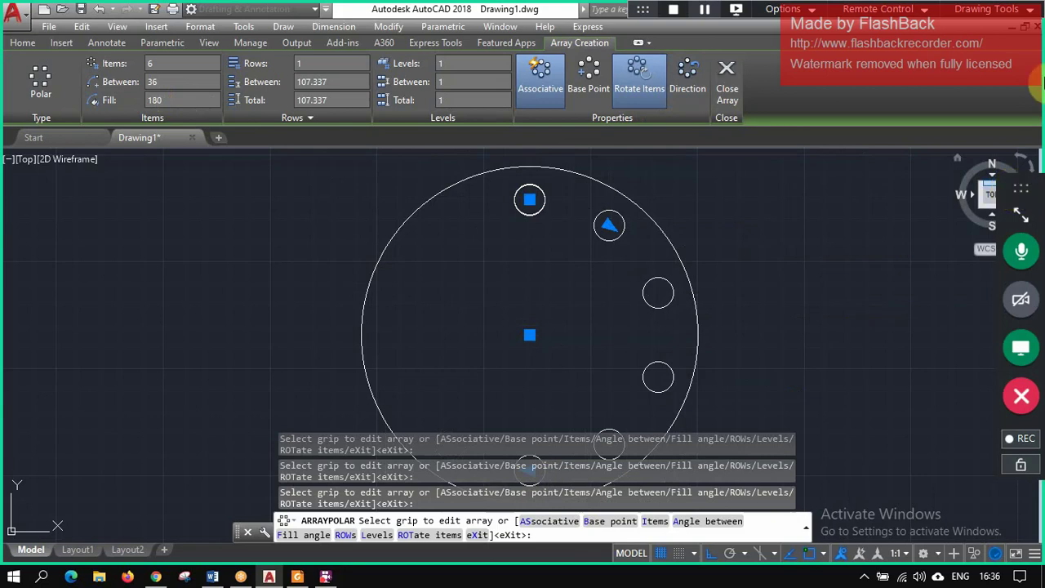
- Toggle the array direction several times to compare, ending with circles on the left side
left_click(689, 75)
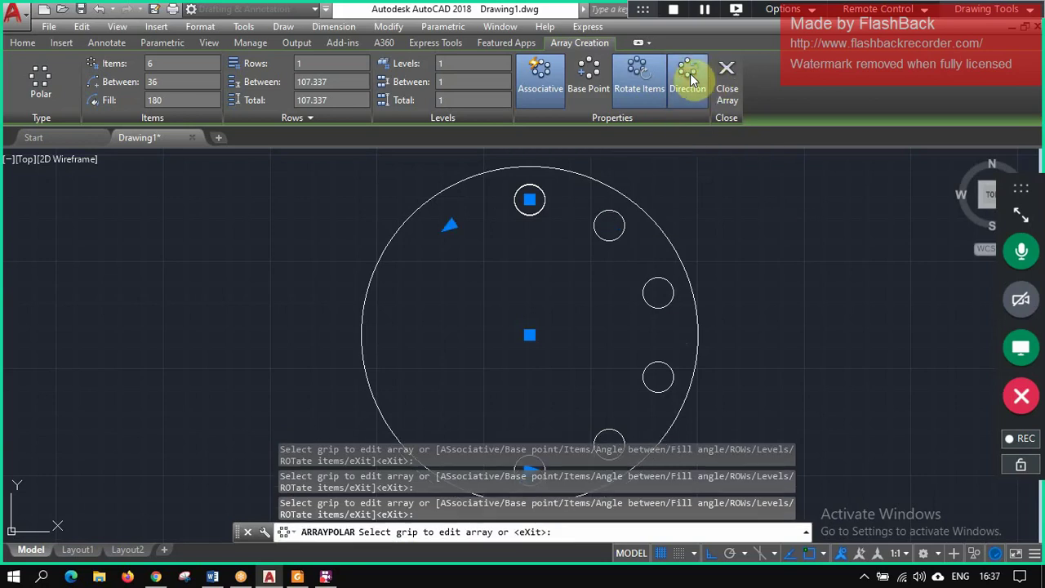
left_click(676, 85)
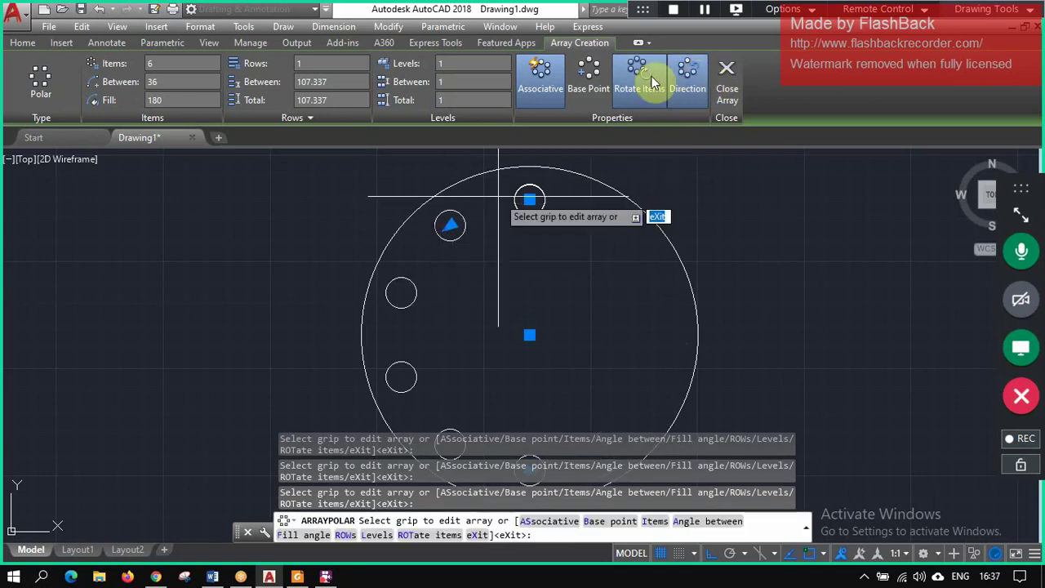
left_click(679, 78)
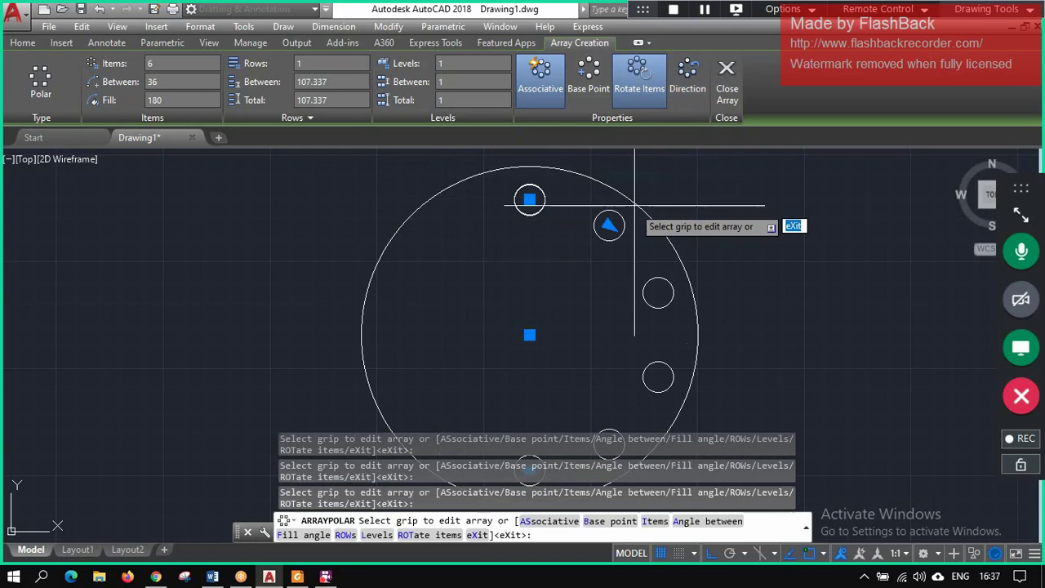
left_click(694, 71)
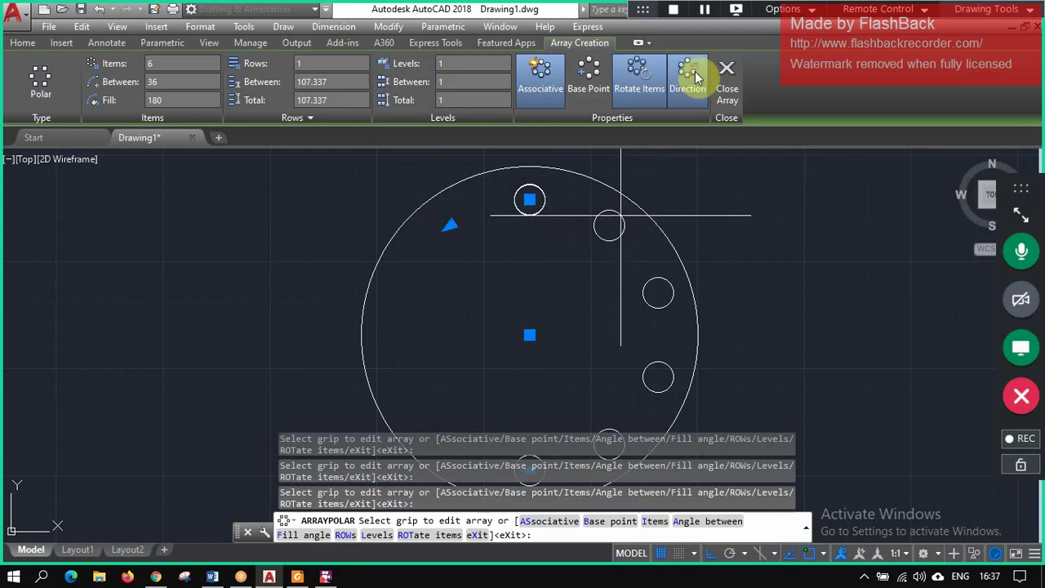
left_click(694, 100)
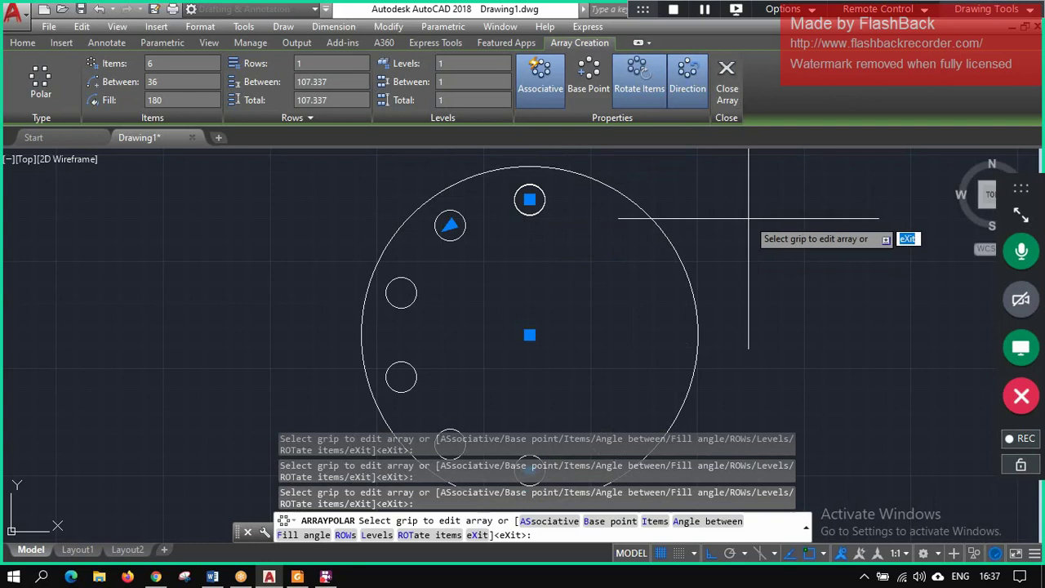
- Move the array base point to the lower-left circle's centre, compare directions, and disable Rotate Items
left_click(585, 73)
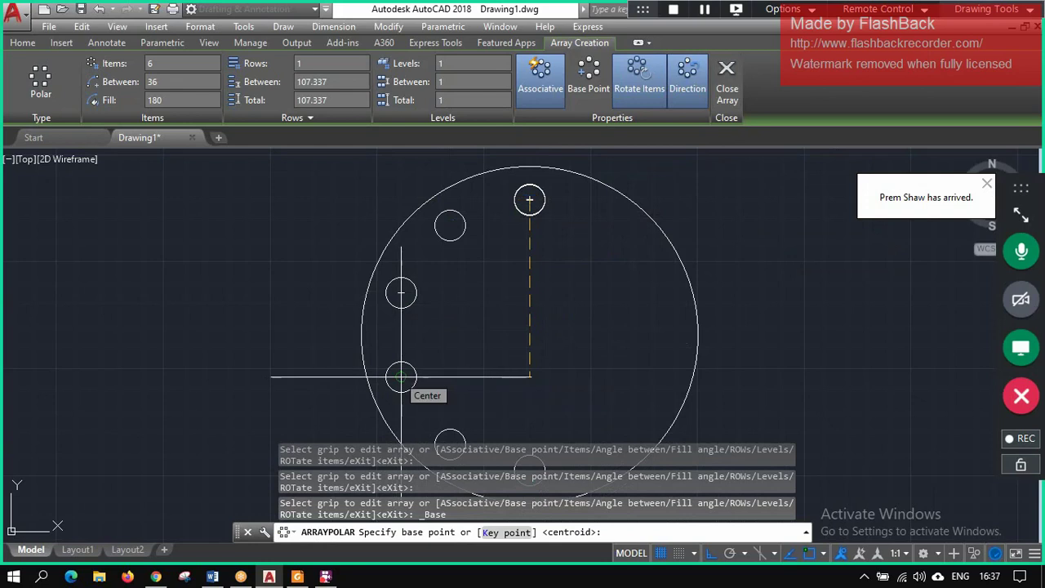
left_click(401, 376)
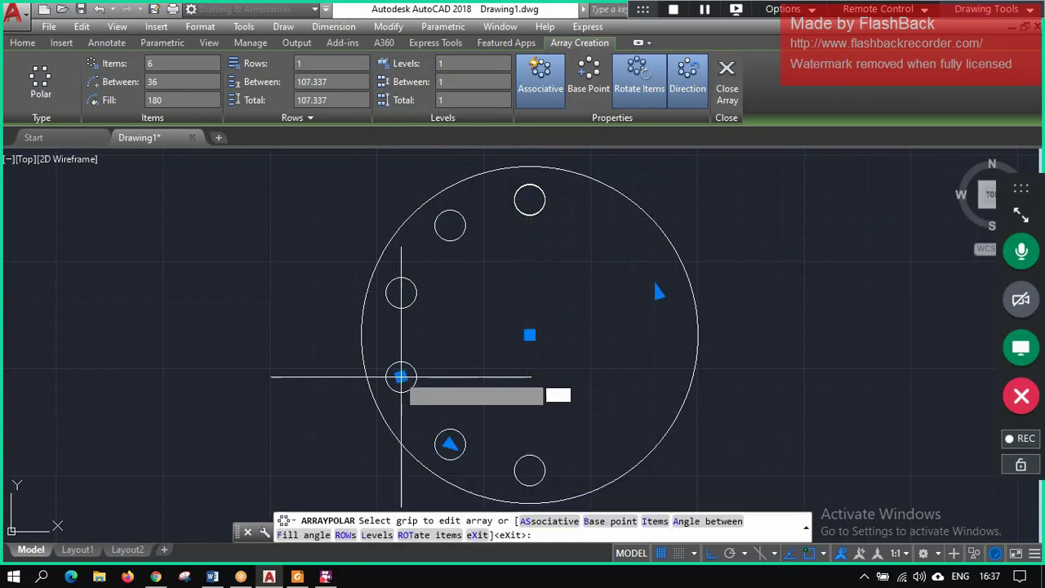
left_click(692, 79)
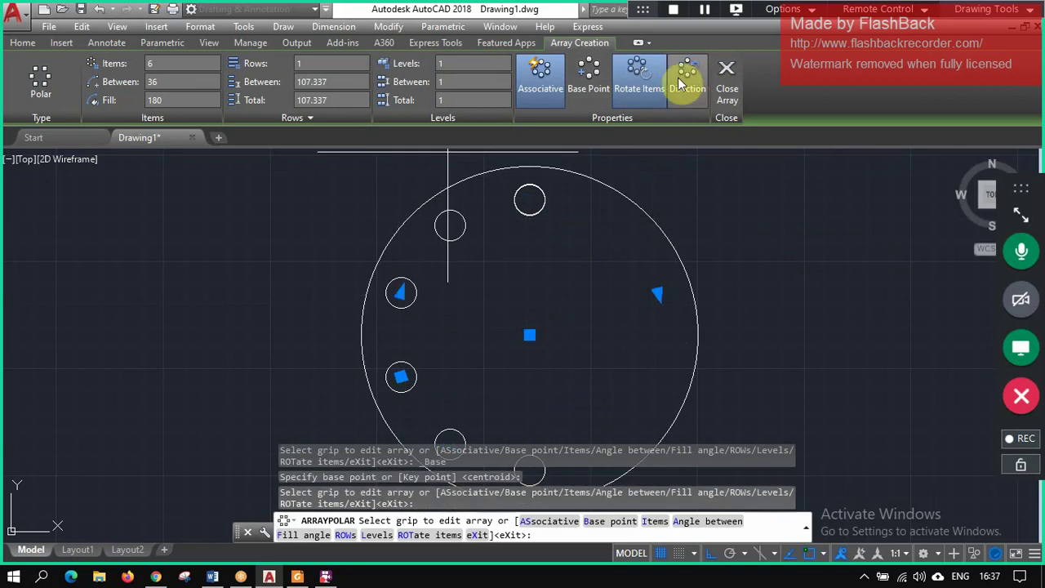
left_click(677, 77)
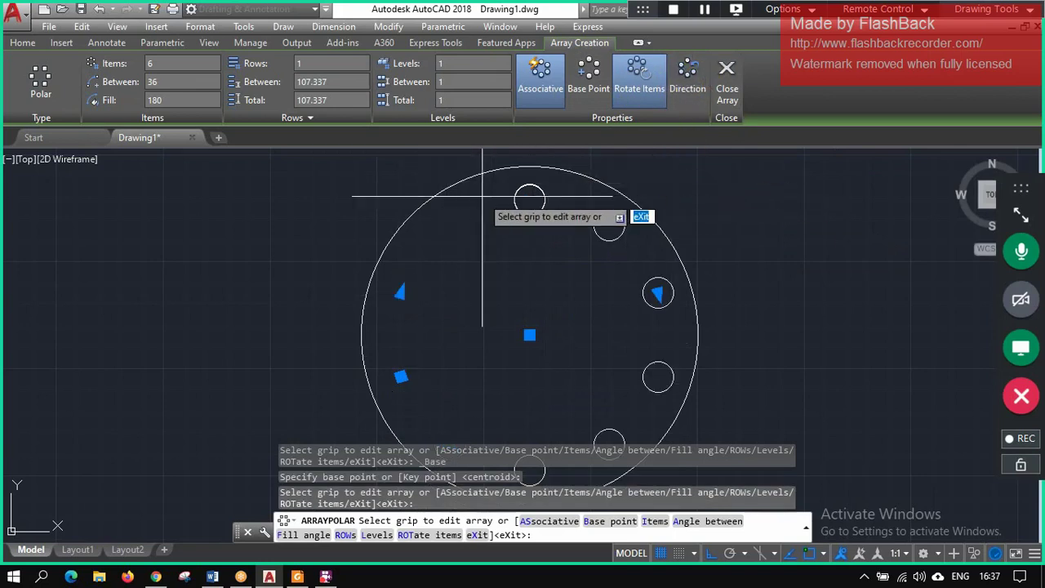
left_click(692, 87)
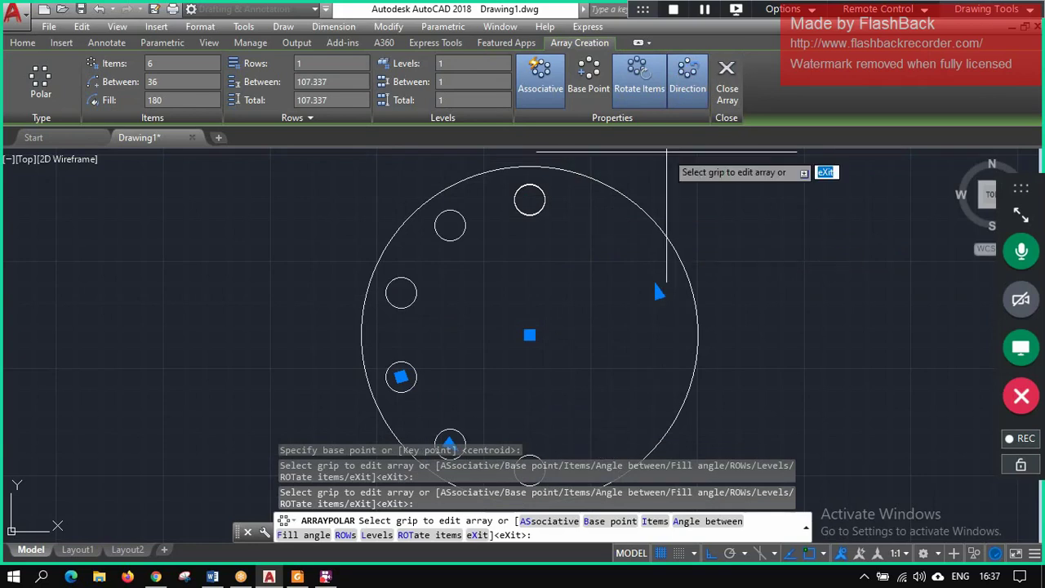
left_click(678, 88)
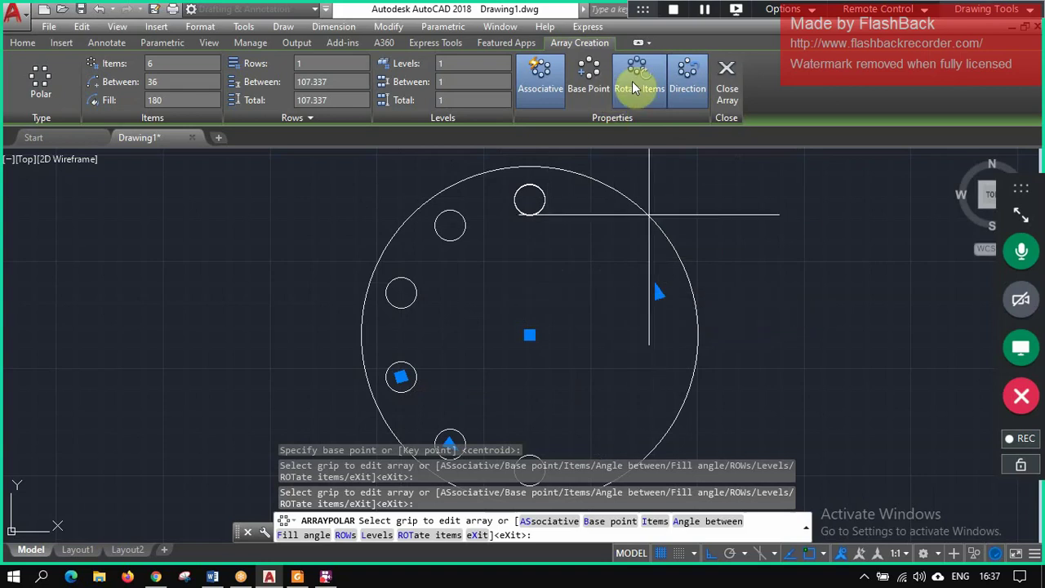
left_click(658, 291)
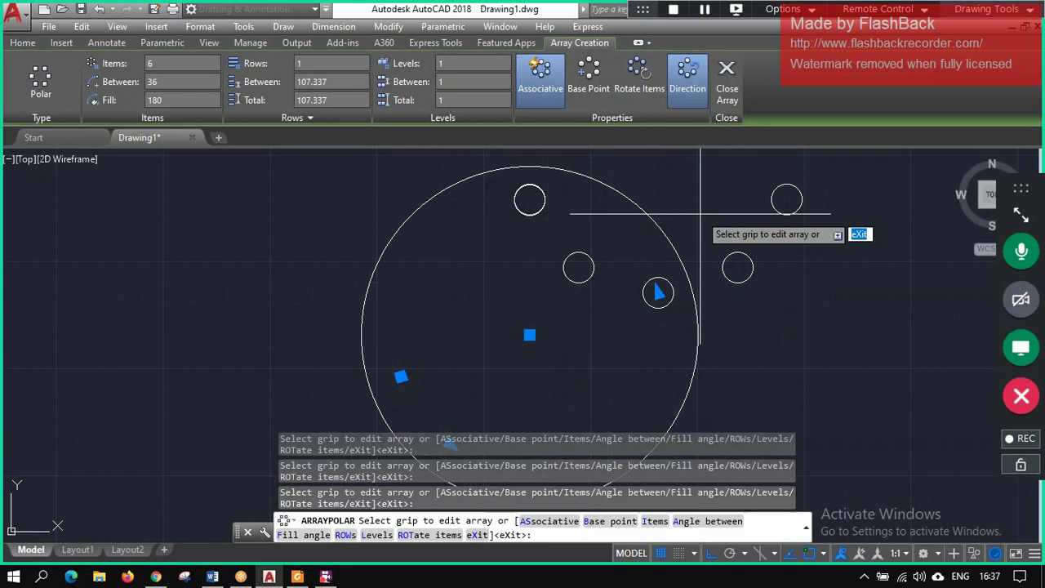
- Re-enable item rotation and increase the array to 8 circles, 45° apart over 360°
left_click(655, 89)
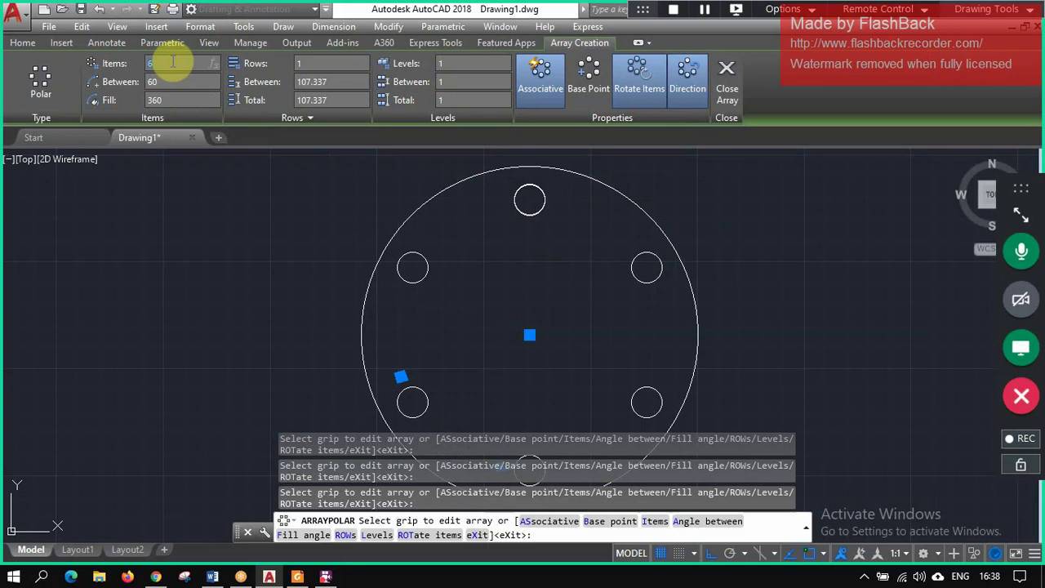
left_click(182, 63)
type("8")
key("Return")
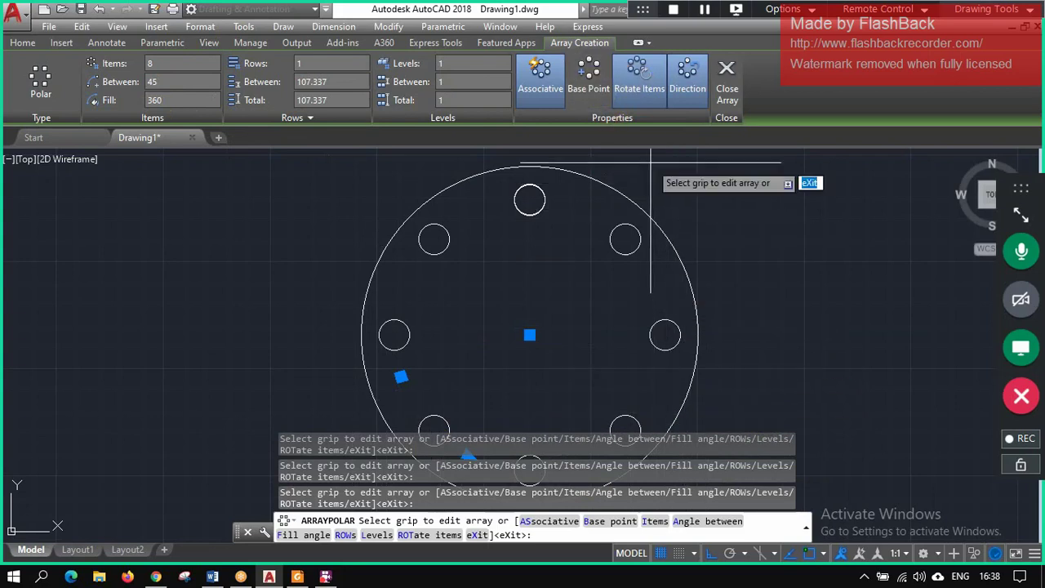
left_click(586, 89)
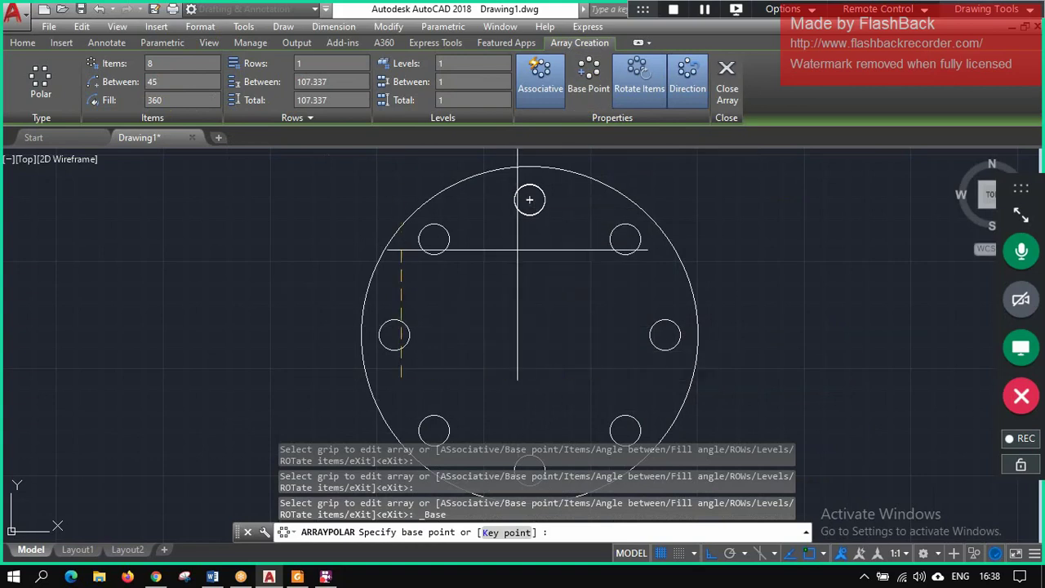
- Cancel the base point prompt and close the array editor
key("Escape")
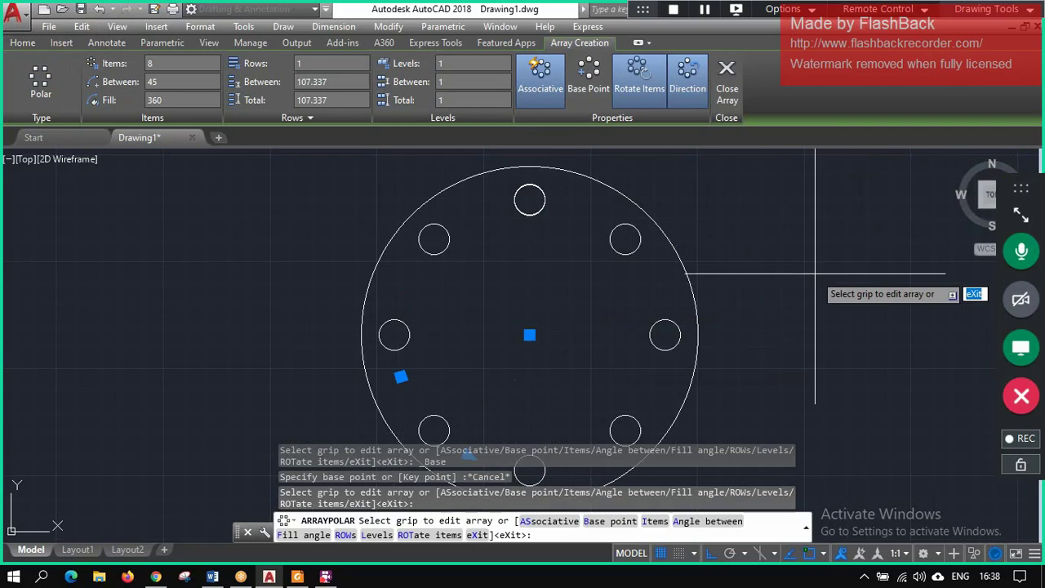
left_click(724, 82)
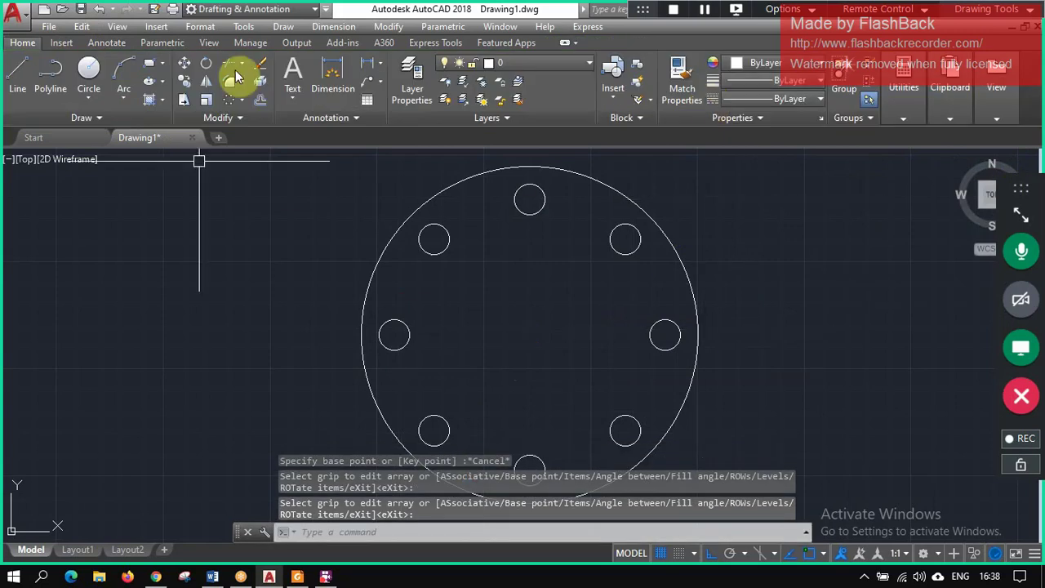
- Erase the bolt-hole array, undo the deletion, and reselect the array for editing
left_click(445, 423)
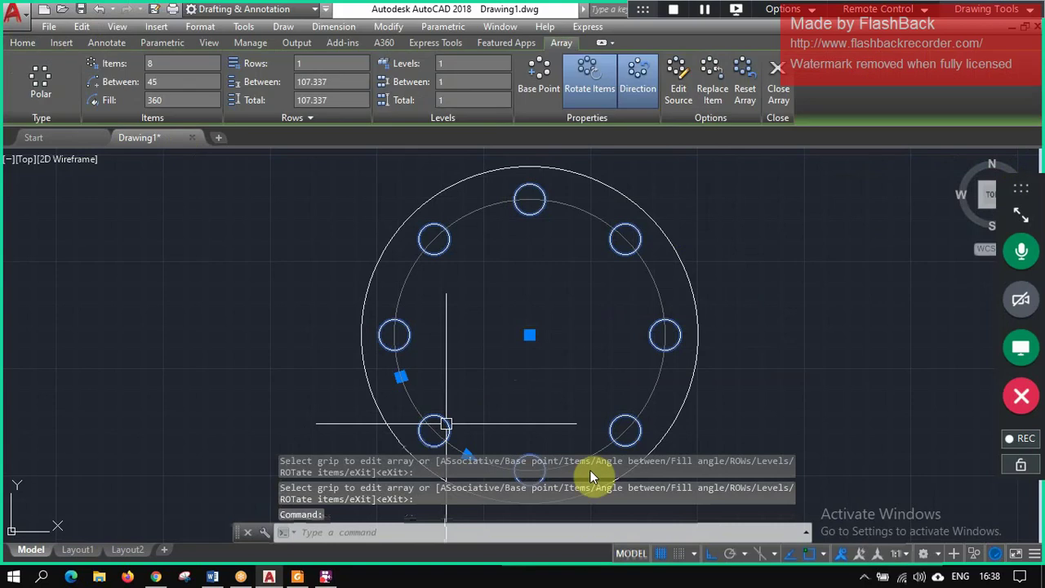
key("Escape")
left_click(543, 459)
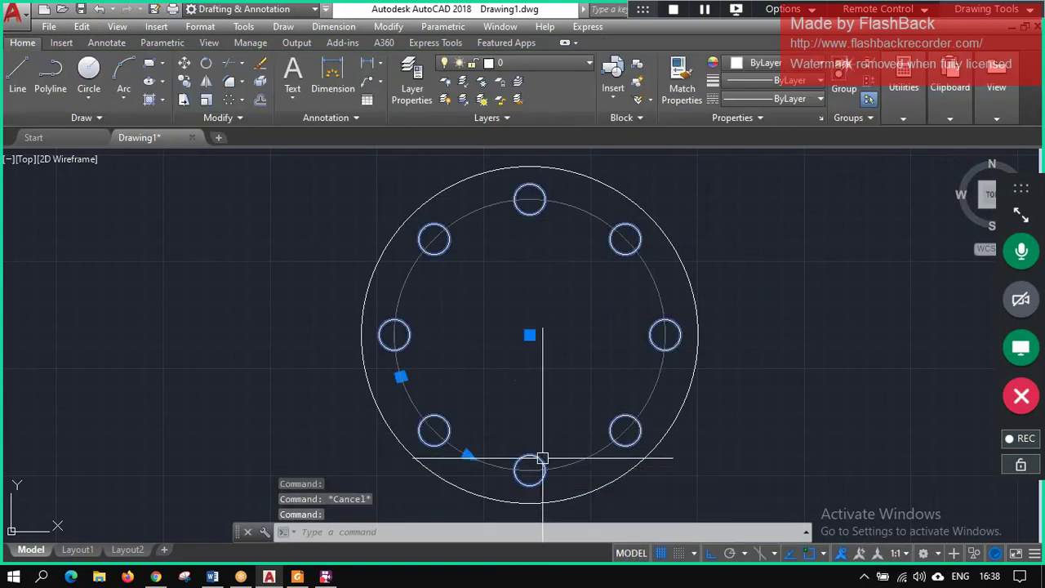
key("Delete")
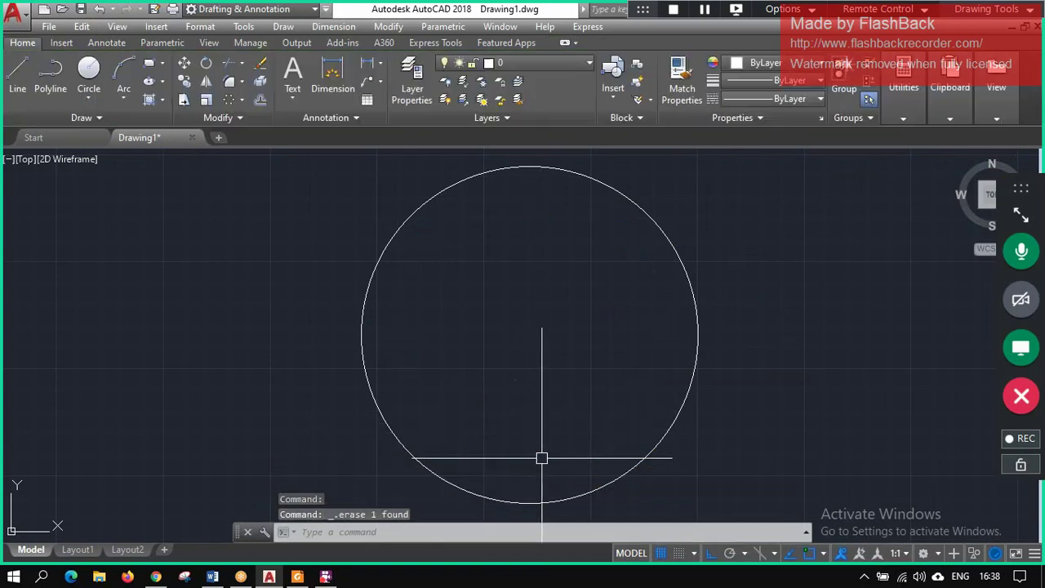
key("ctrl+z")
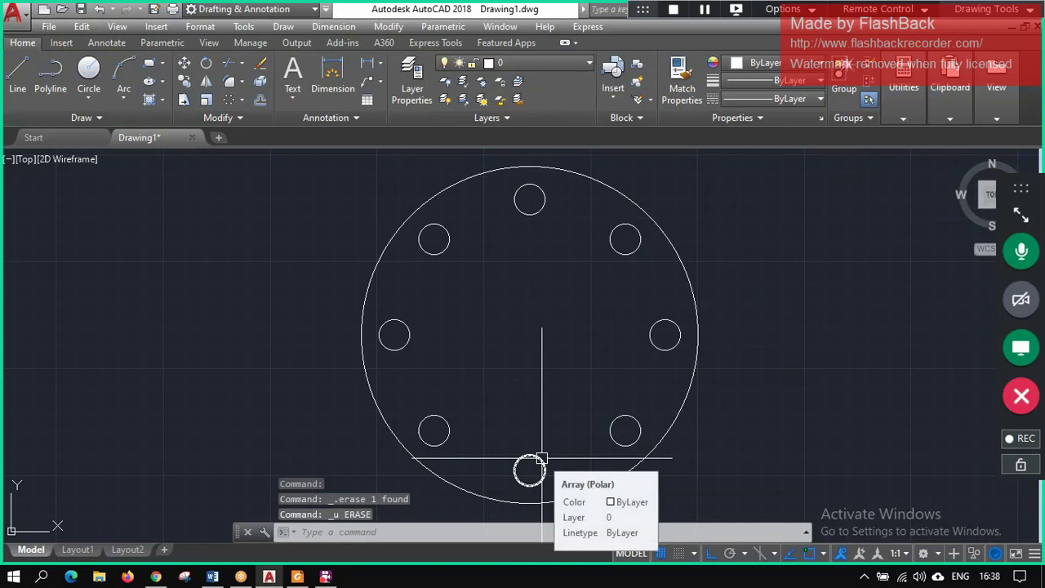
left_click(541, 458)
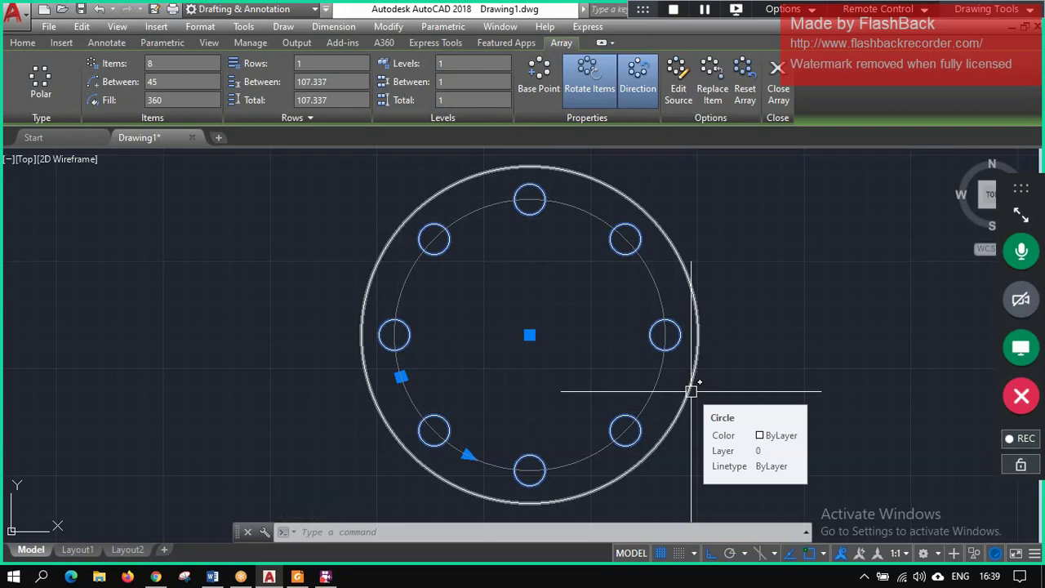
- Change the array to 3 items over a 90° fill and close array editing
left_click(179, 100)
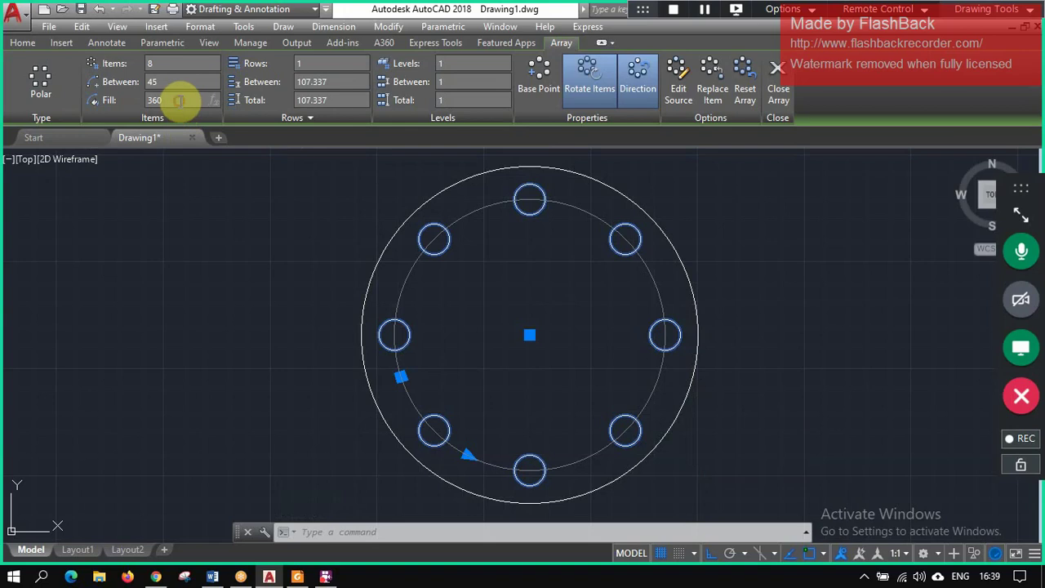
type("90")
key("Return")
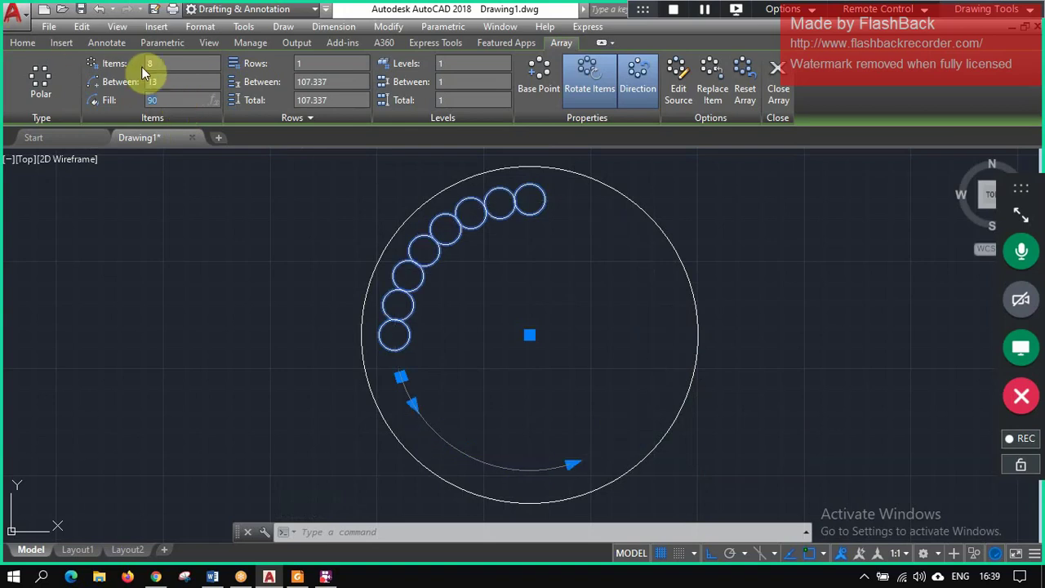
left_click(165, 64)
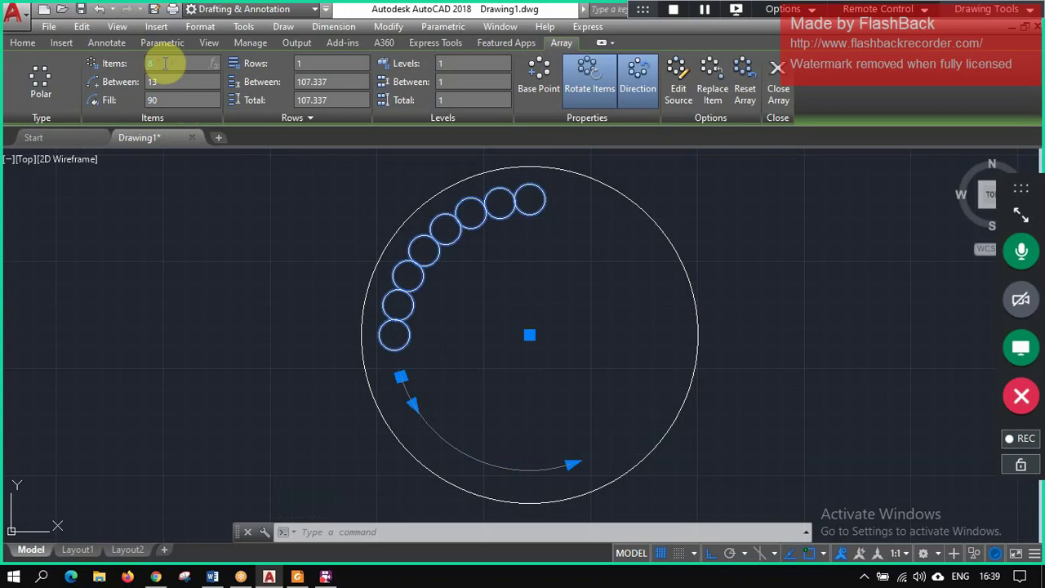
type("3")
key("Return")
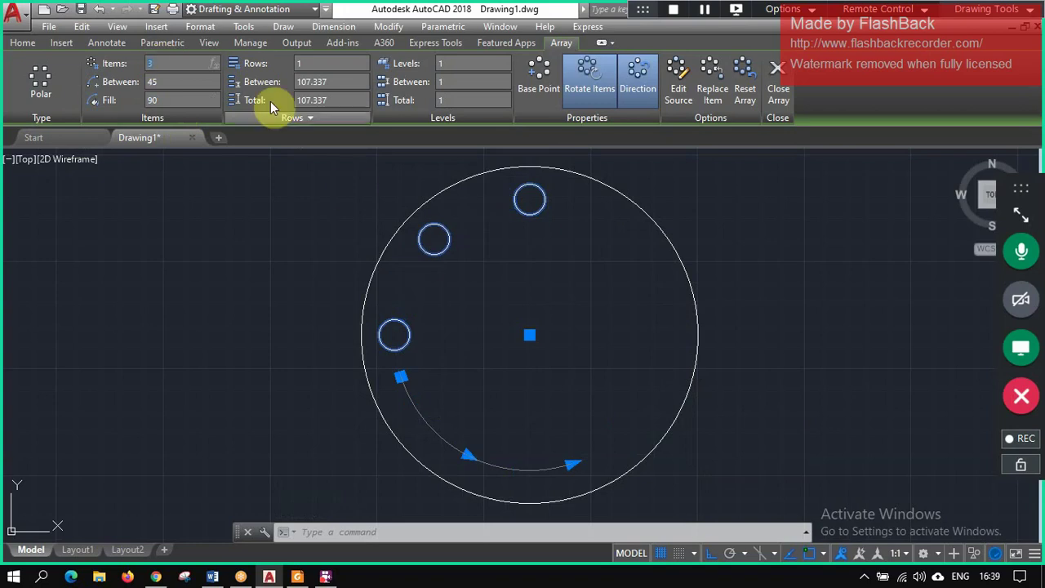
left_click(780, 86)
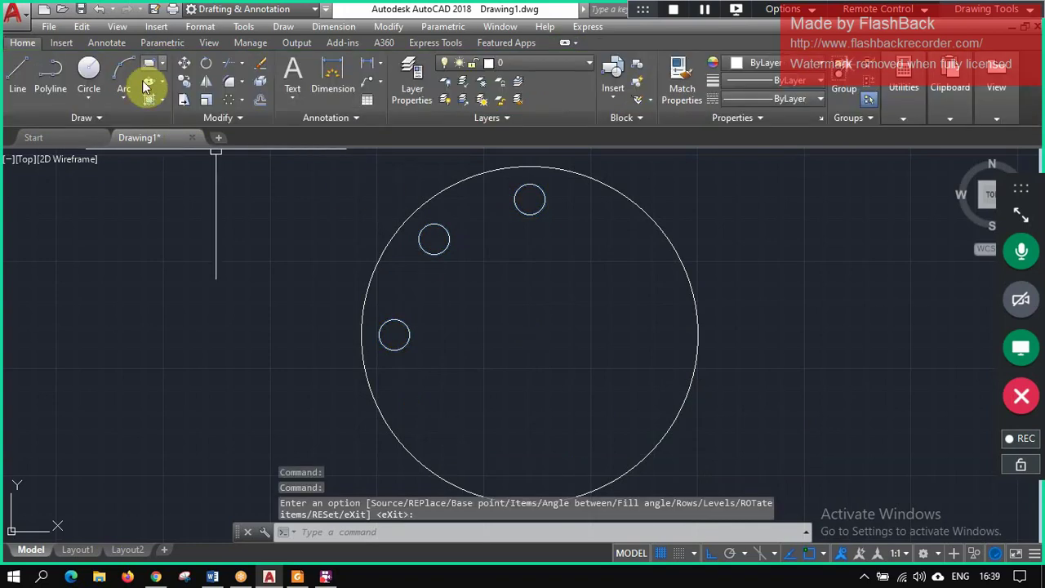
- Mirror the three-hole array about the vertical line through the large circle's centre, keeping the originals
left_click(208, 82)
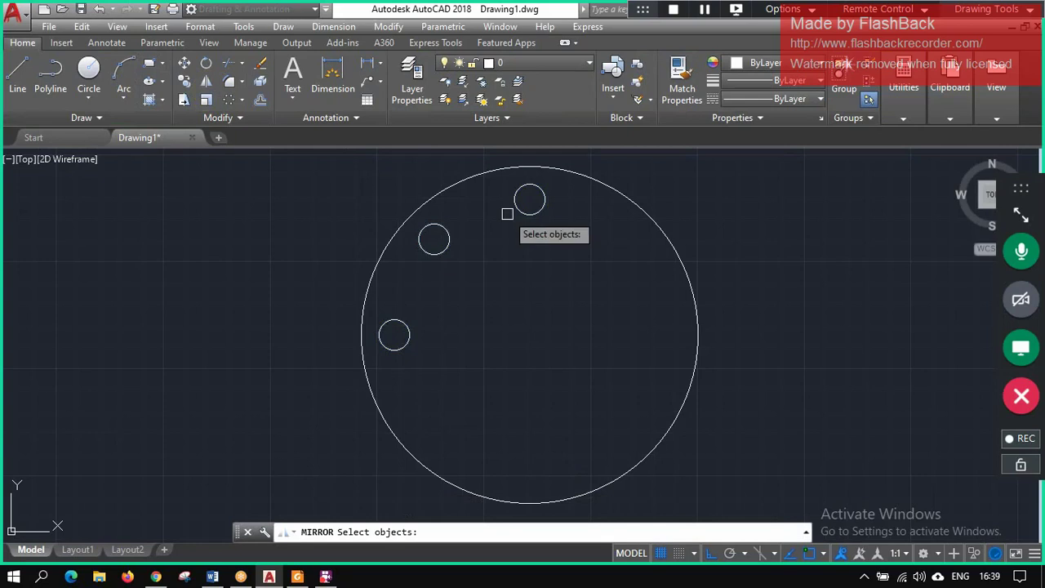
left_click(517, 206)
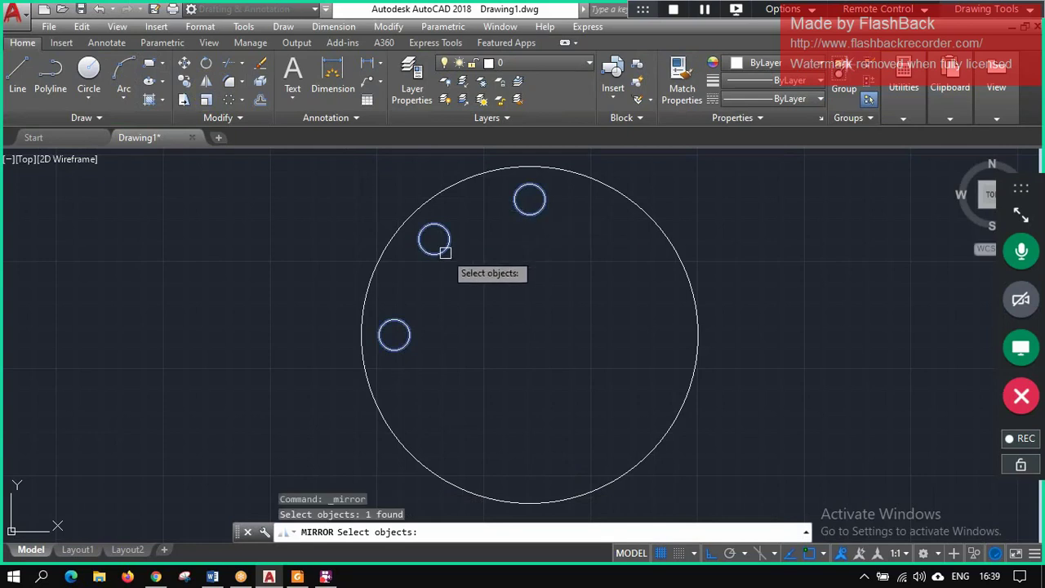
key("Return")
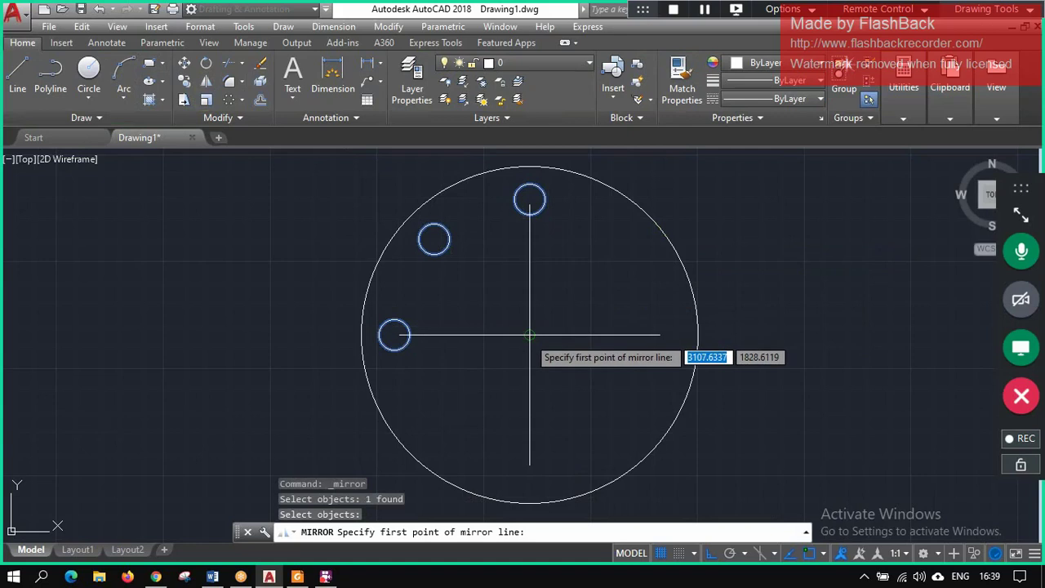
left_click(530, 333)
left_click(531, 214)
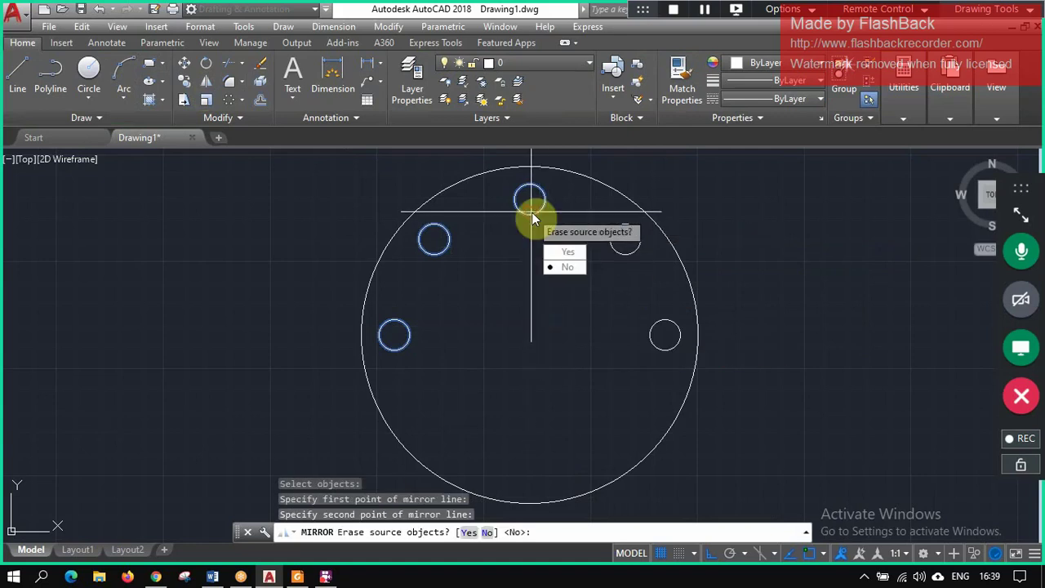
key("Return")
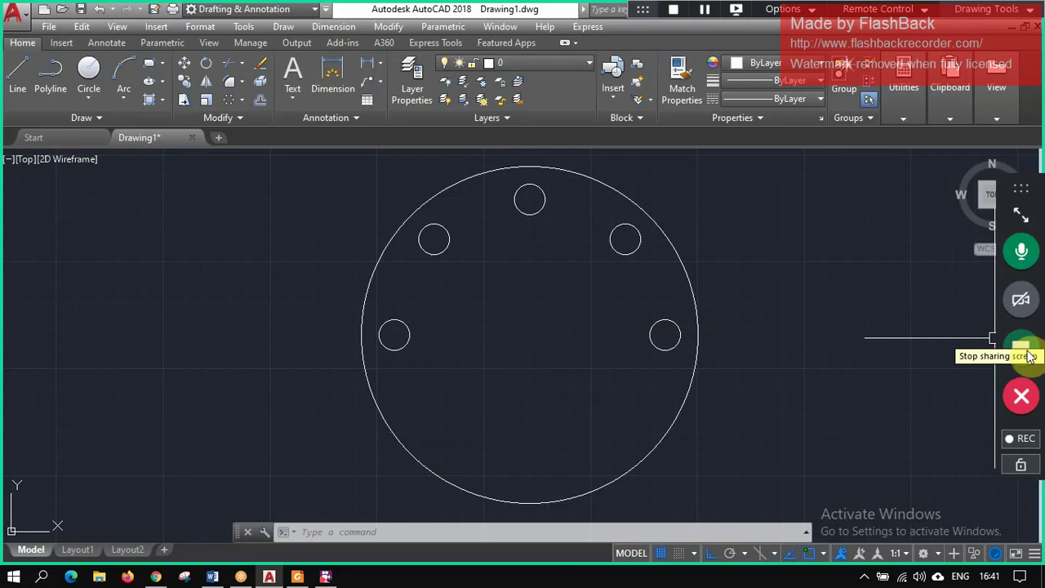
- Stop the GoToMeeting screen share and pause the screen recording
left_click(1024, 349)
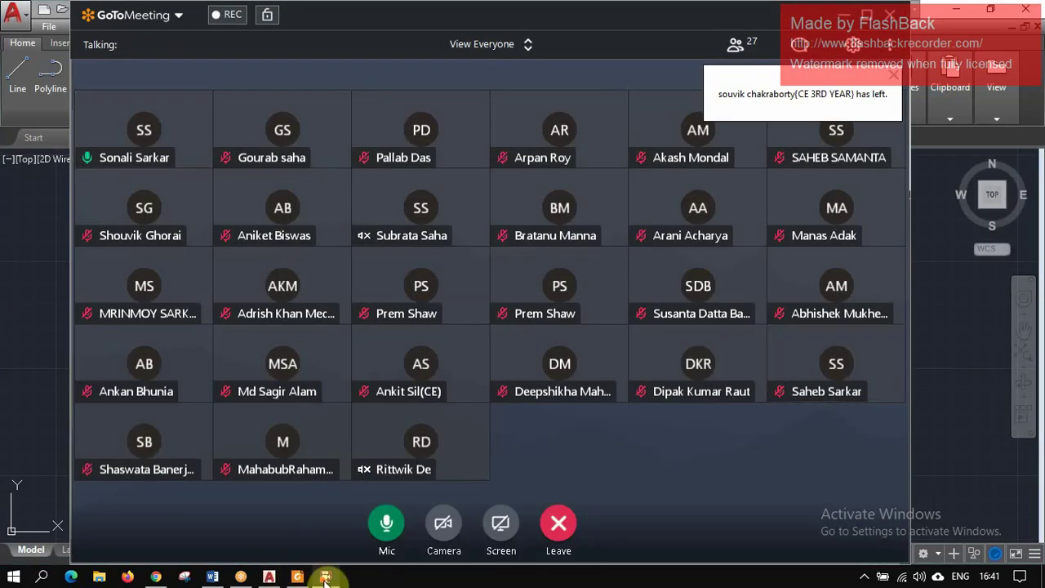
left_click(324, 576)
left_click(386, 160)
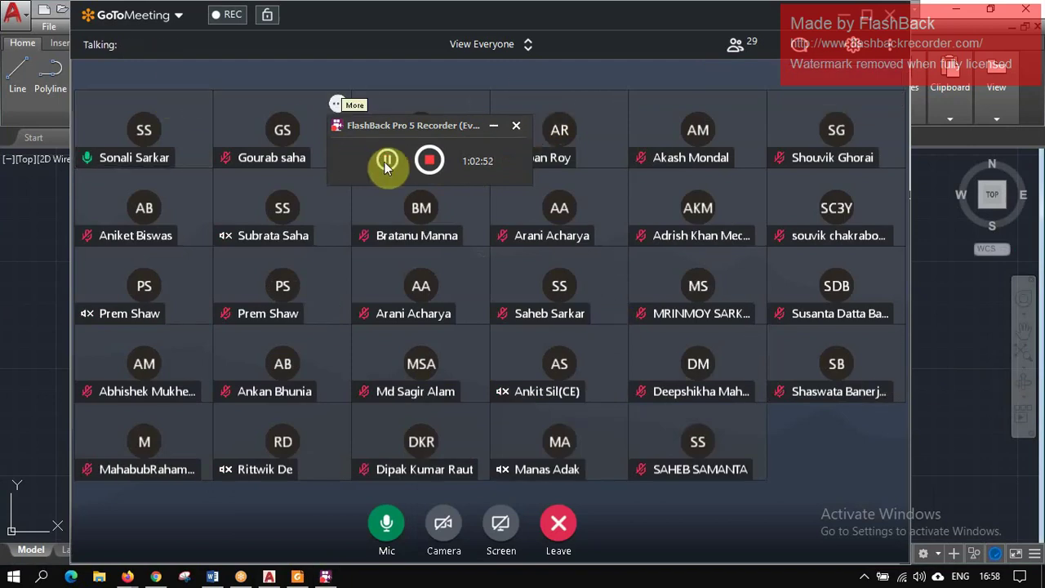
- Share the Autodesk AutoCAD 2018 application window with the meeting again
left_click(925, 373)
left_click(242, 575)
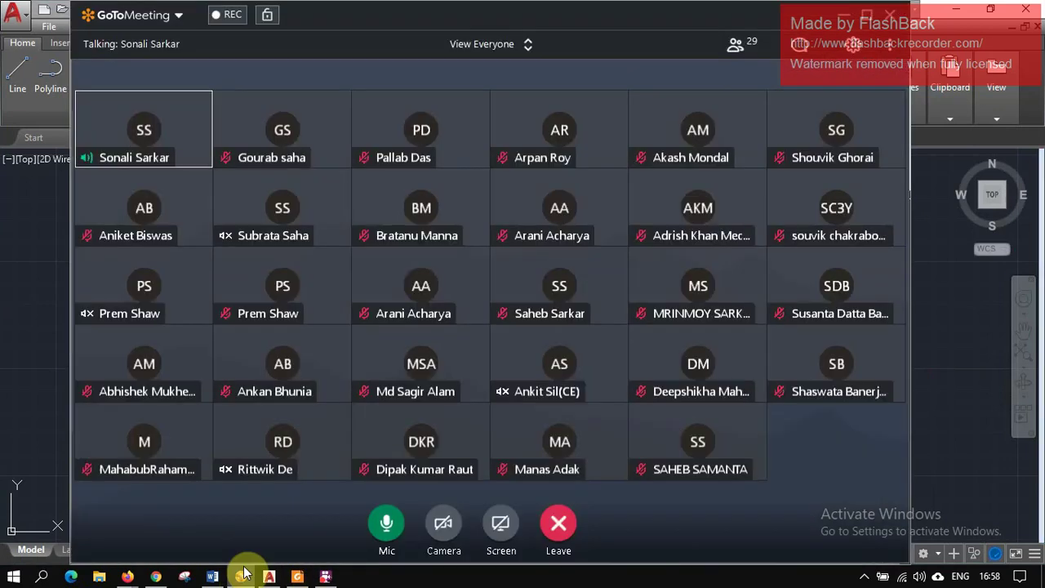
left_click(499, 522)
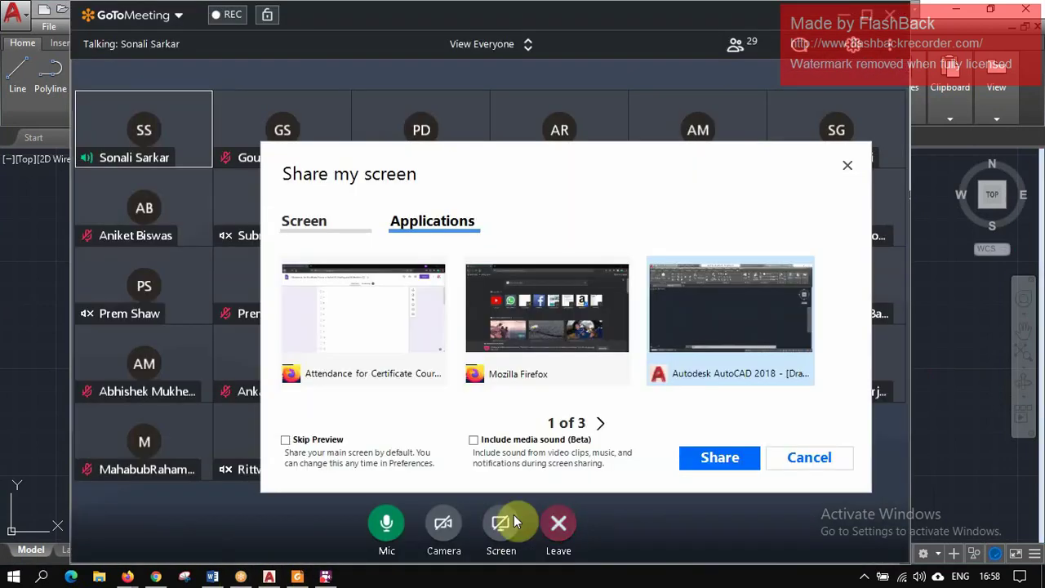
left_click(734, 462)
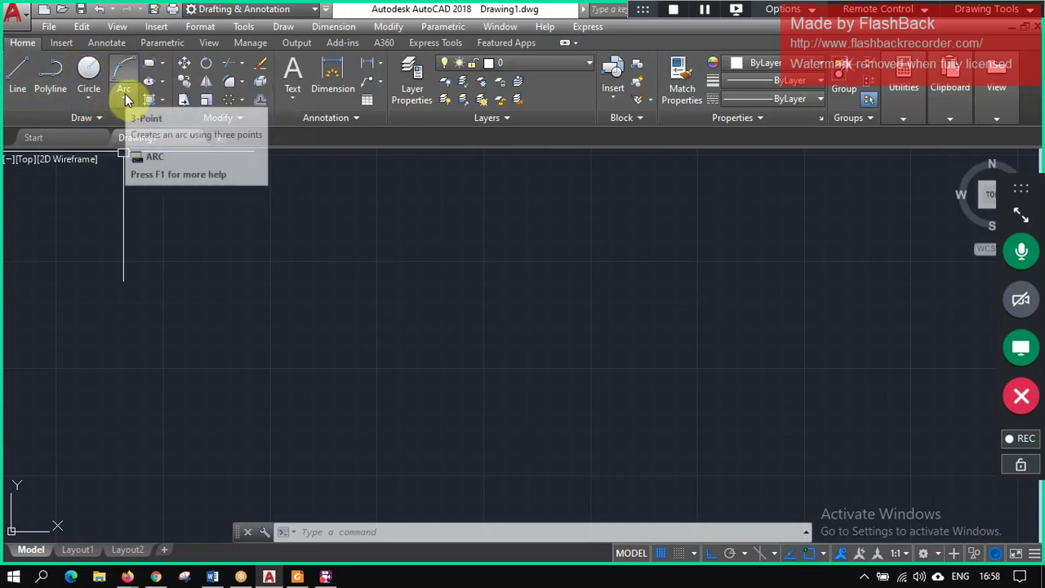
- Show the Rectangle/Polygon, Hatch, Trim/Extend, Fillet/Chamfer and Array dropdown options on the Home tab
left_click(162, 63)
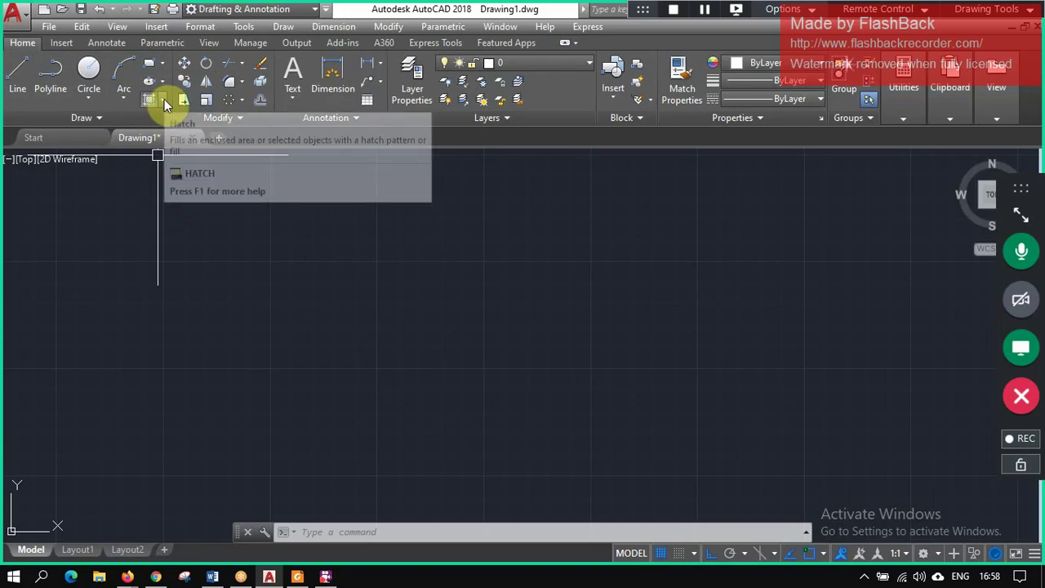
left_click(164, 101)
left_click(164, 101)
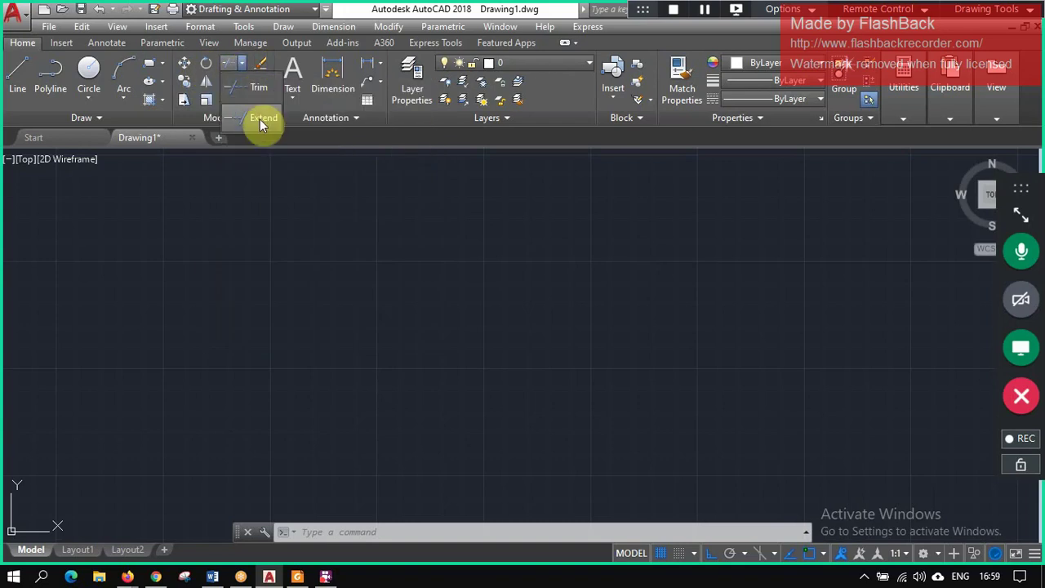
left_click(251, 205)
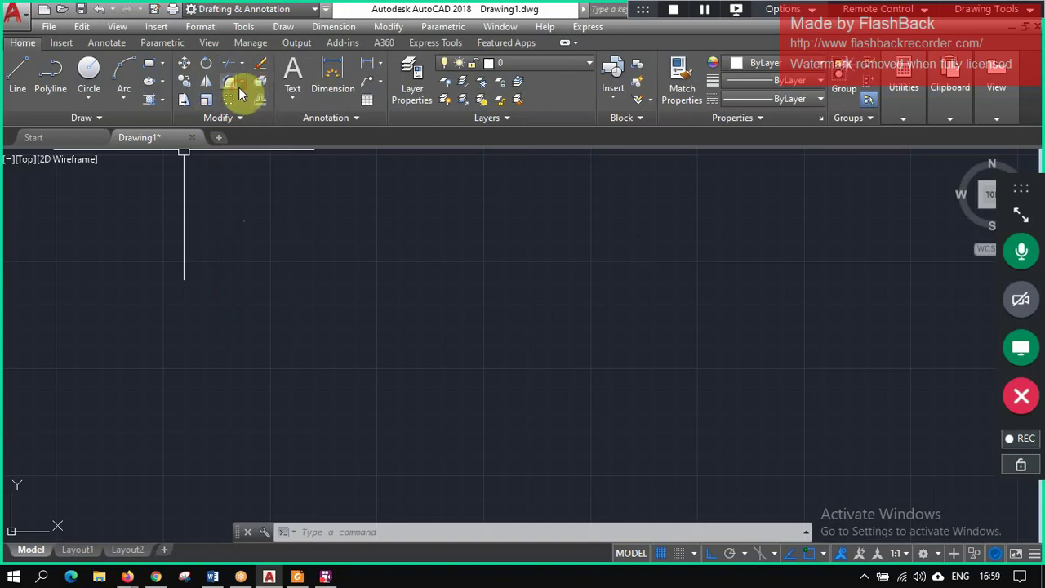
left_click(240, 85)
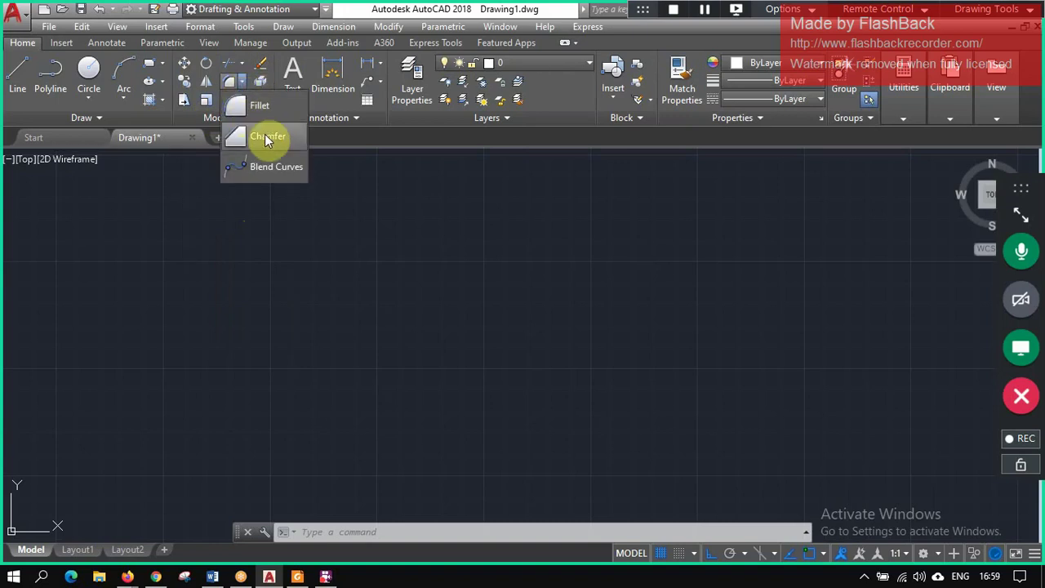
left_click(190, 202)
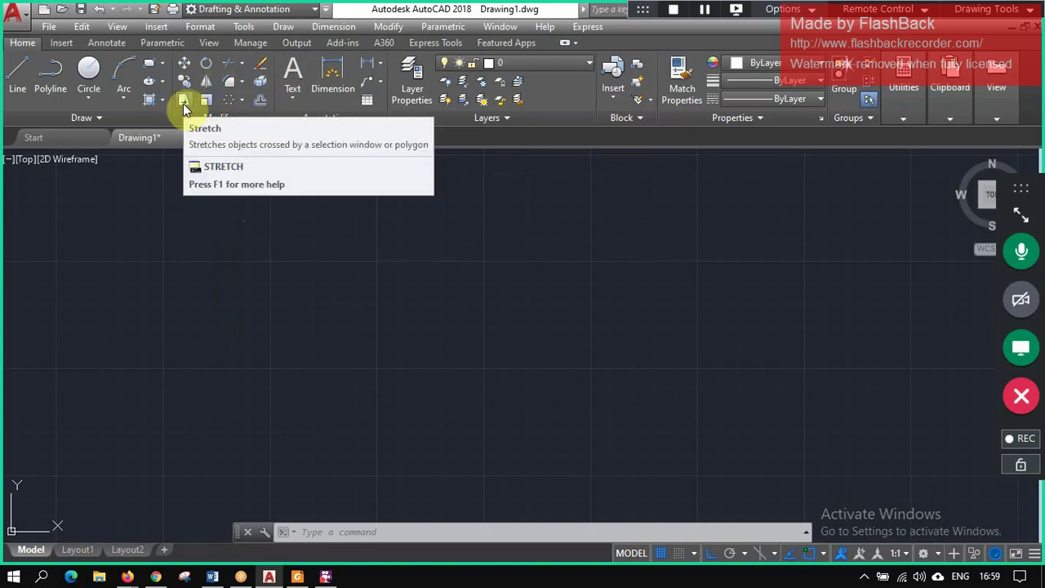
left_click(241, 102)
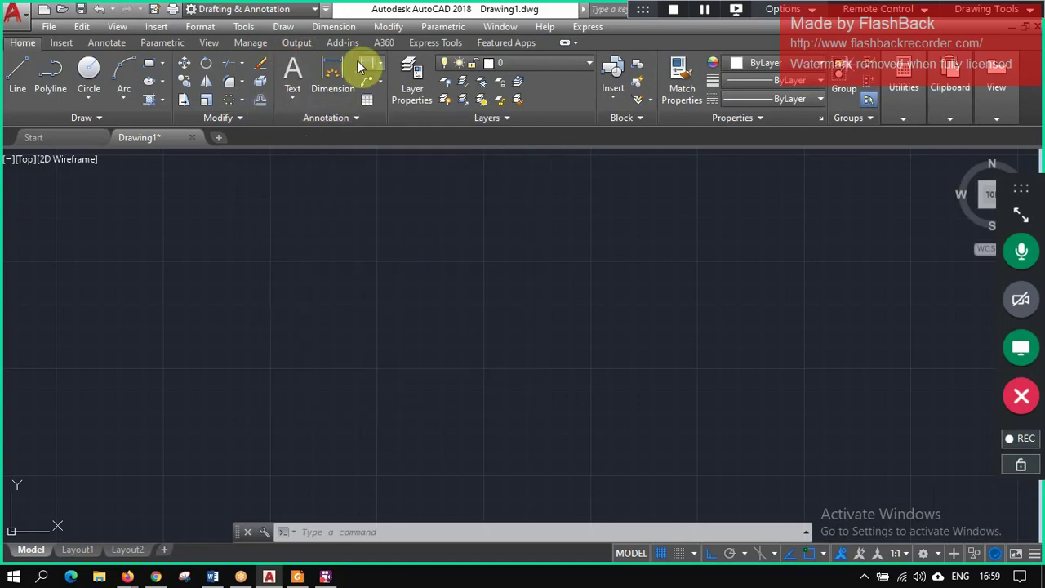
- Glance at the Parametric tab, return to Home, and show the Clipboard Paste options
left_click(158, 42)
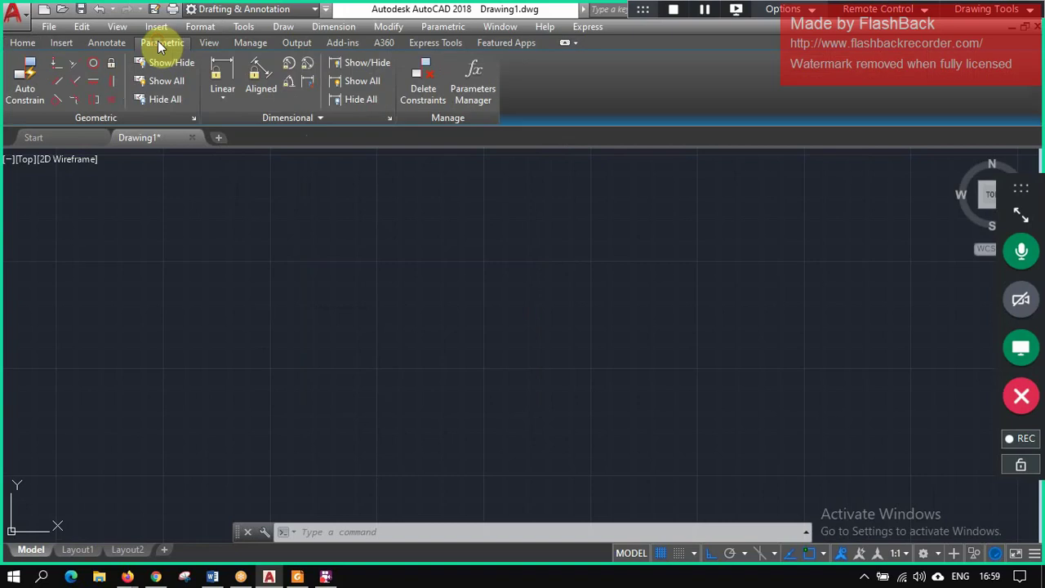
left_click(24, 42)
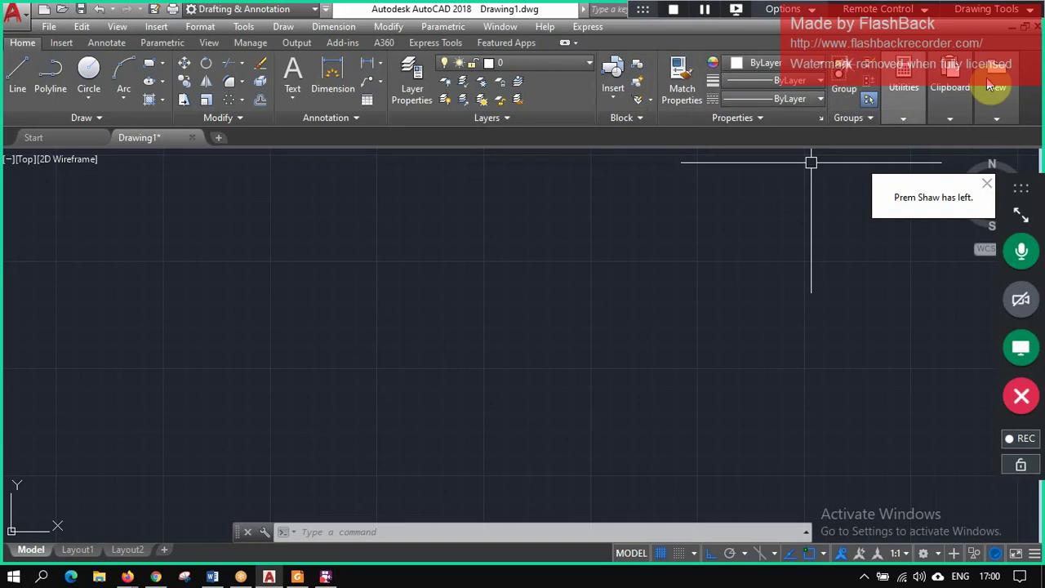
left_click(949, 90)
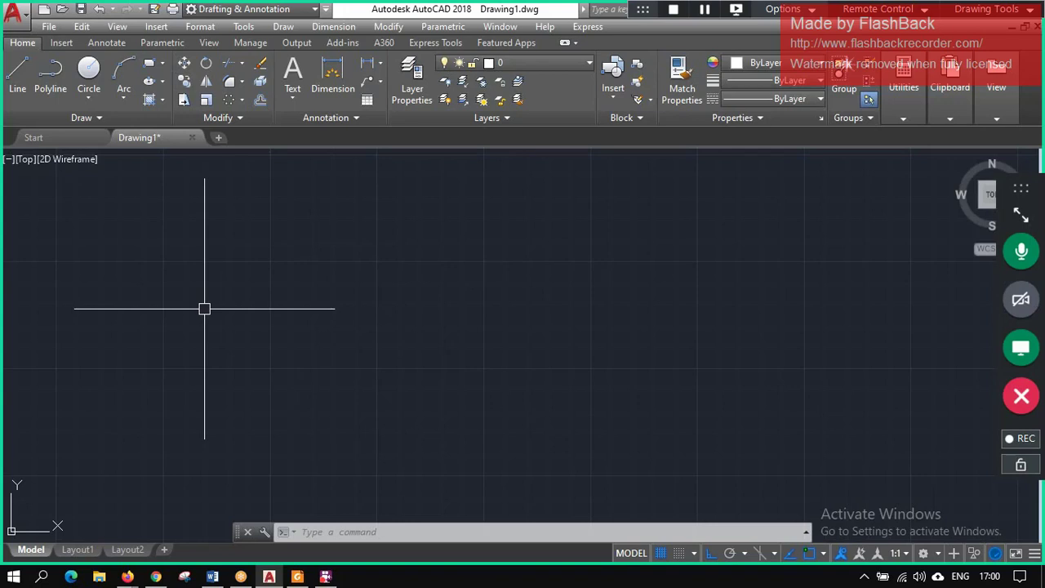
- Draw two long lines on the left, one above the other, using LINE
left_click(204, 309)
type("lin")
key("Return")
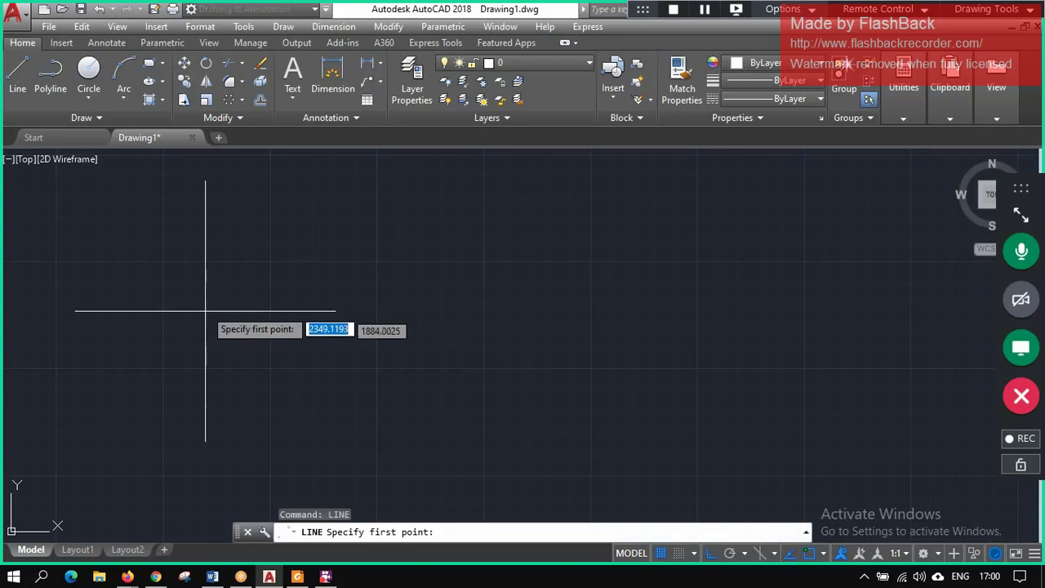
left_click(205, 253)
left_click(466, 253)
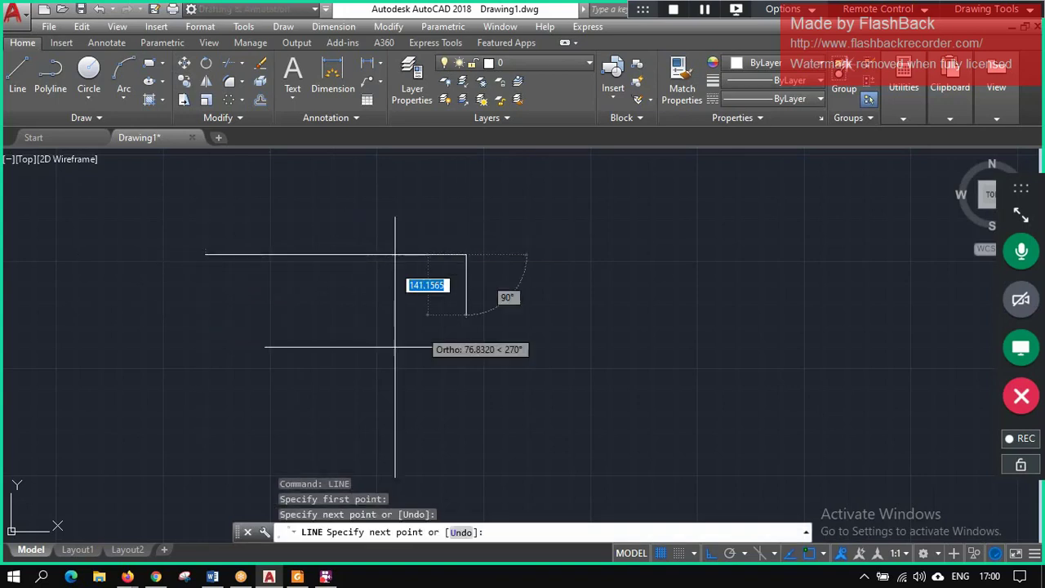
key("Escape")
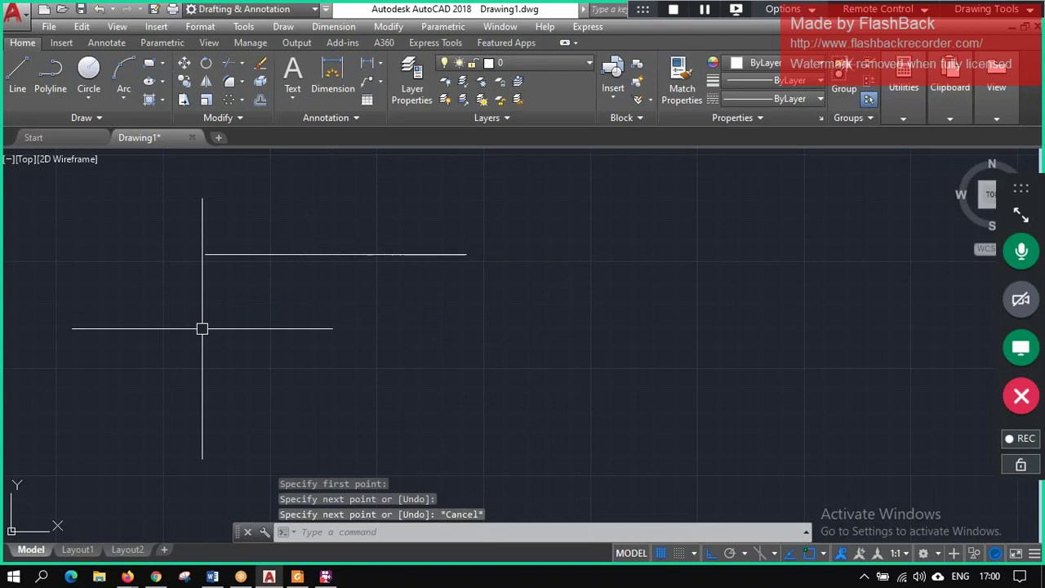
type("l")
key("Return")
left_click(224, 302)
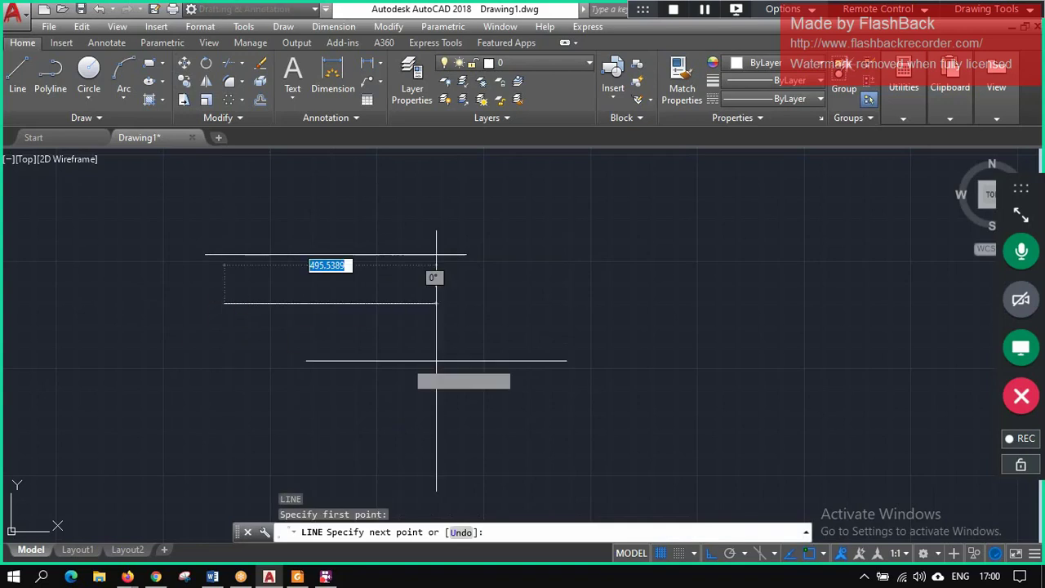
left_click(462, 330)
key("Escape")
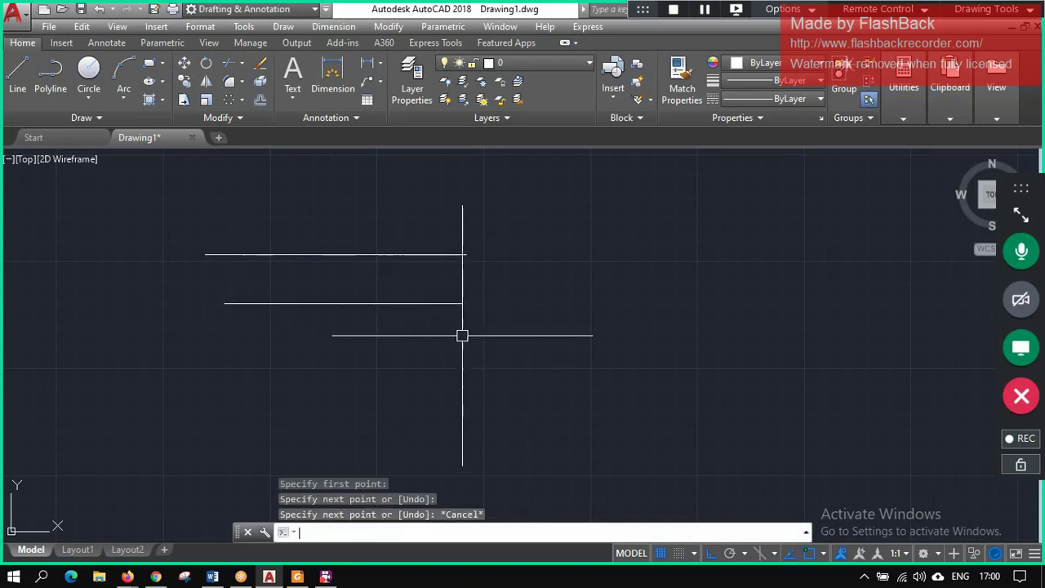
- Draw a shorter horizontal line in the upper right of the drawing
type("l")
key("Return")
left_click(490, 196)
left_click(633, 278)
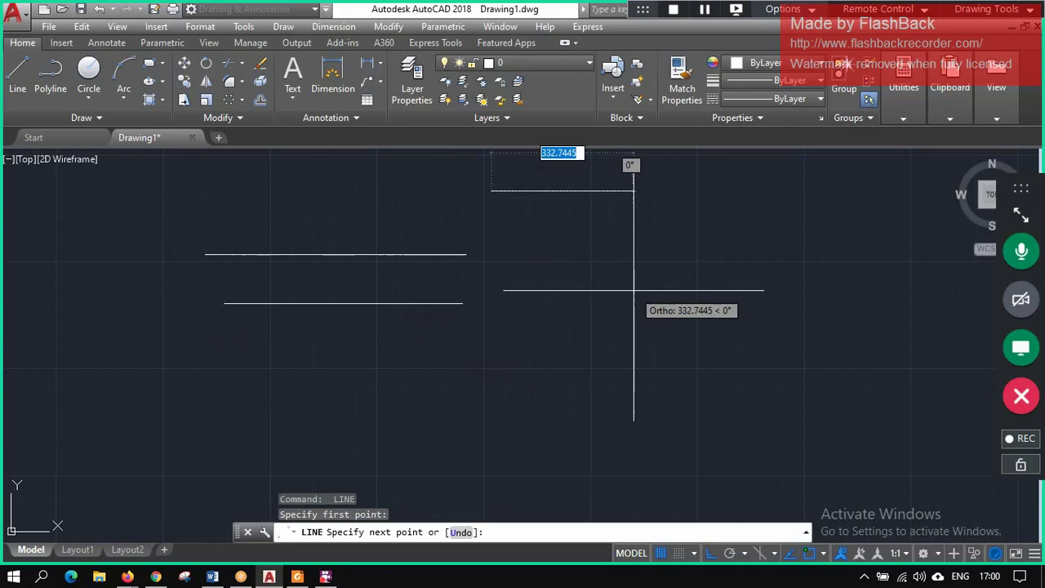
key("Escape")
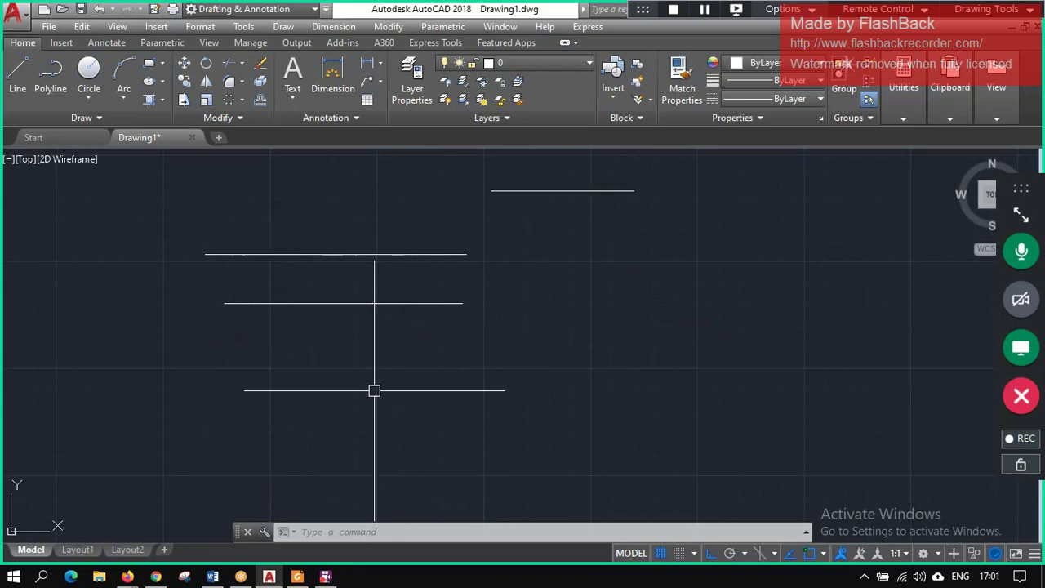
- Start MOVE on the short upper-right line, abandoning the first attempt and reselecting it
type("move")
key("Return")
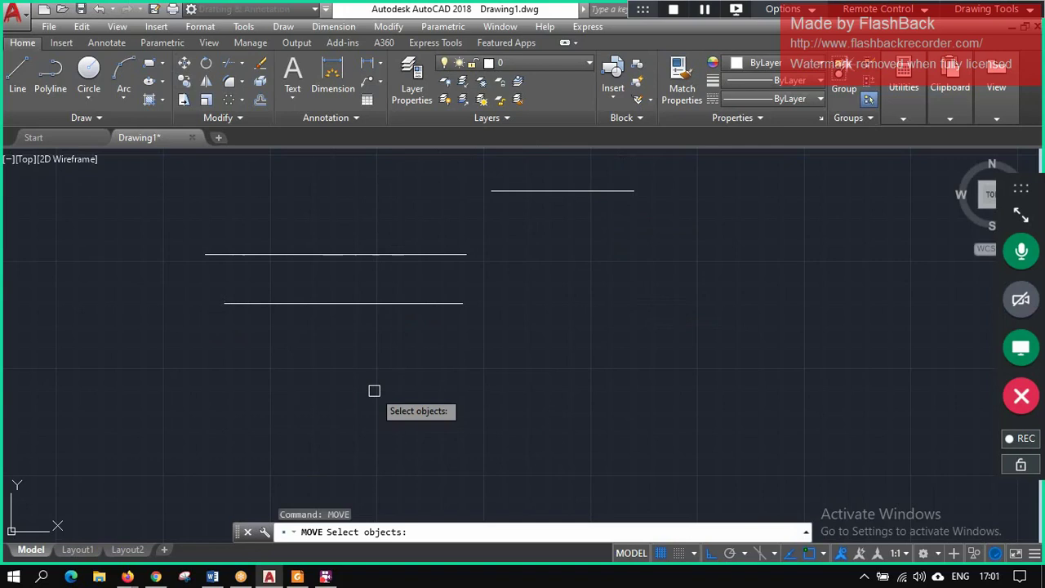
left_click(587, 194)
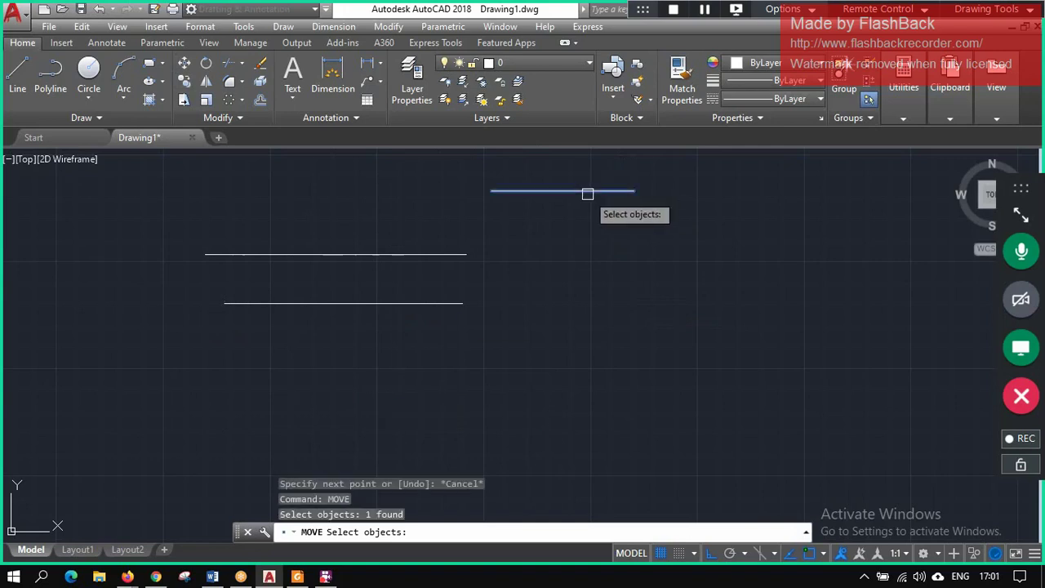
key("Return")
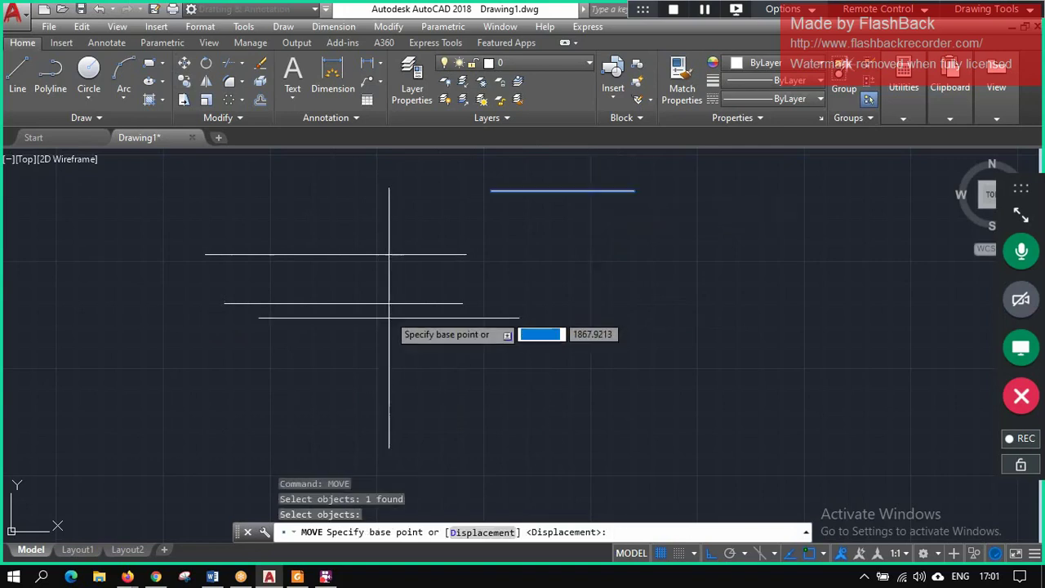
left_click(224, 194)
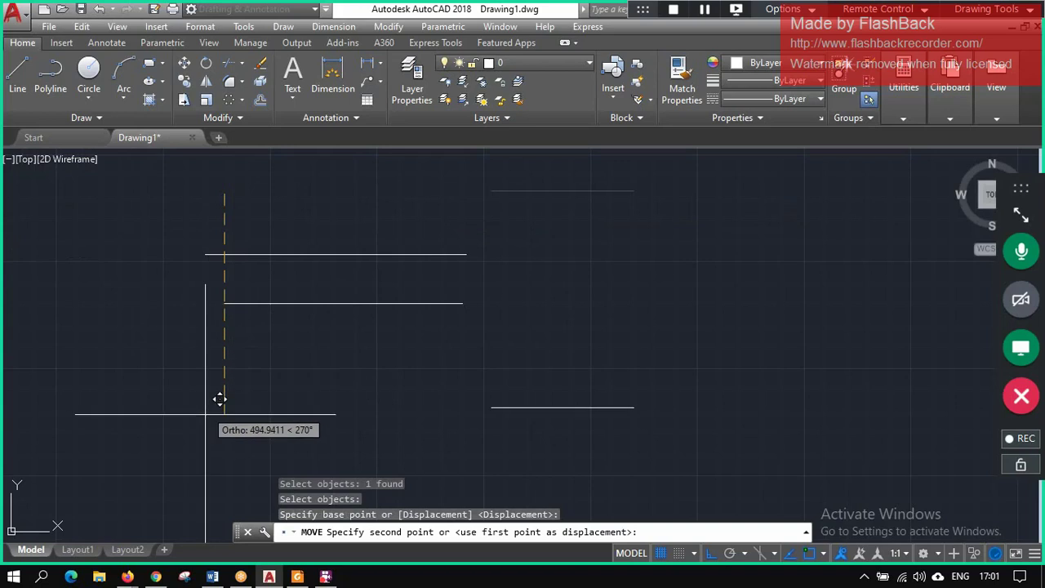
key("Escape")
type("move")
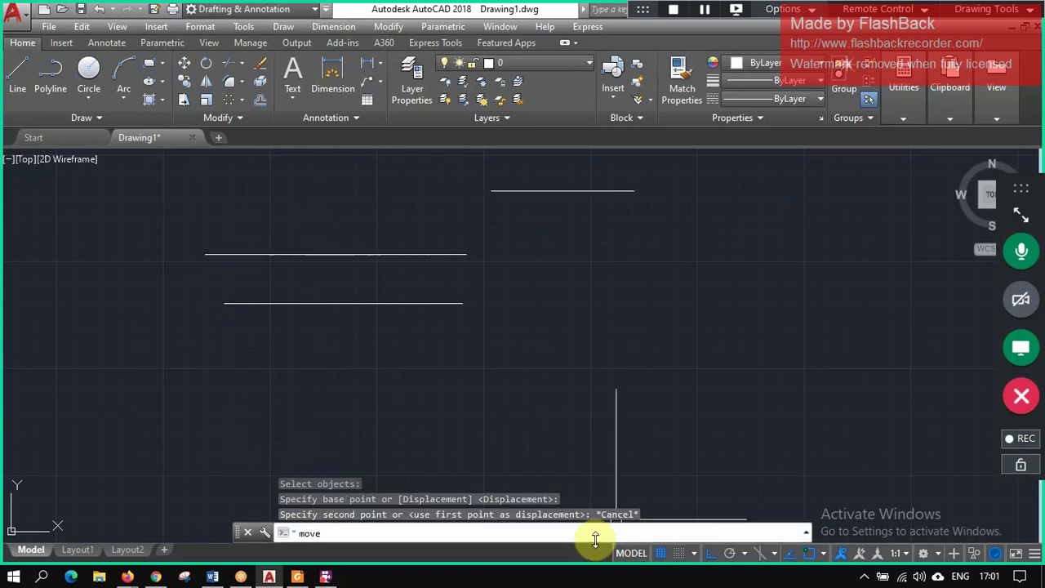
key("Return")
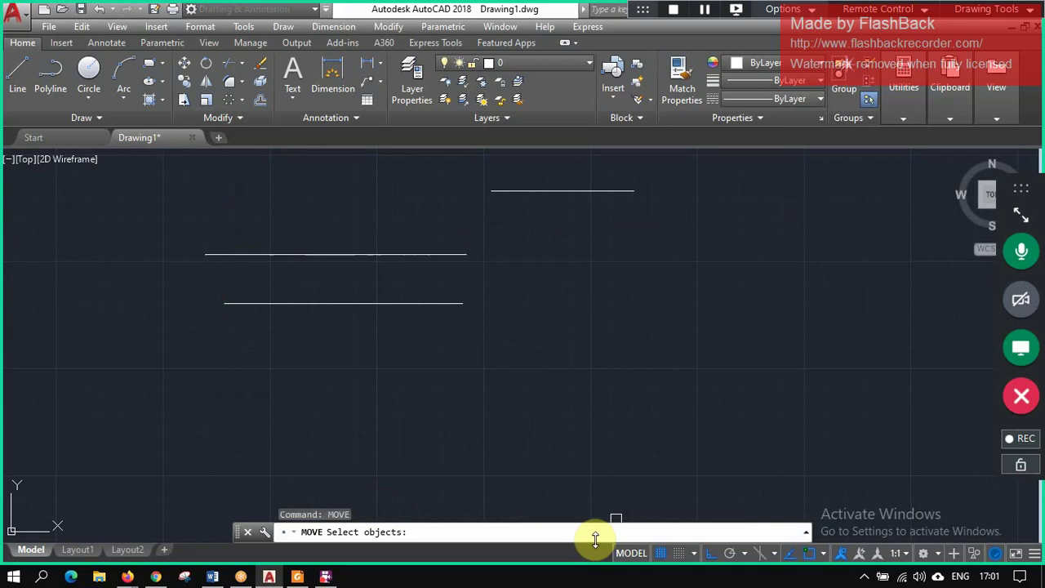
left_click(589, 189)
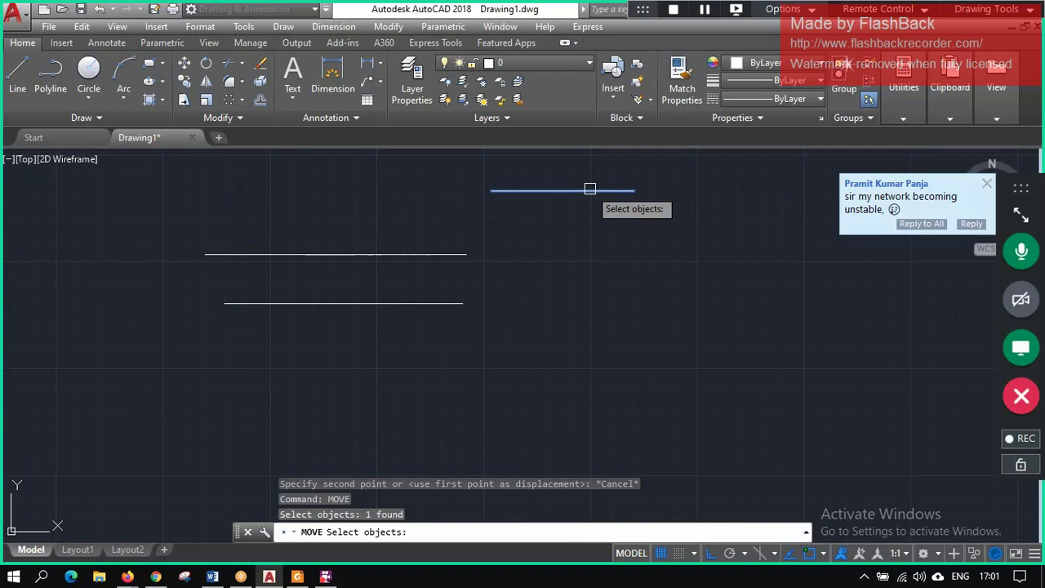
key("Return")
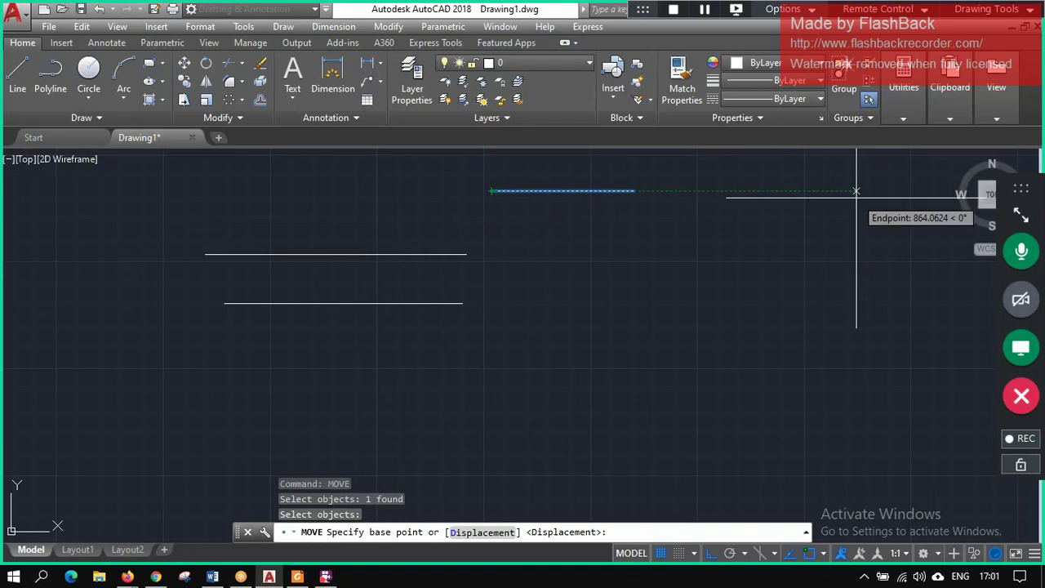
- With Ortho off, move the short line by its left end to above the two long lines
left_click(784, 341)
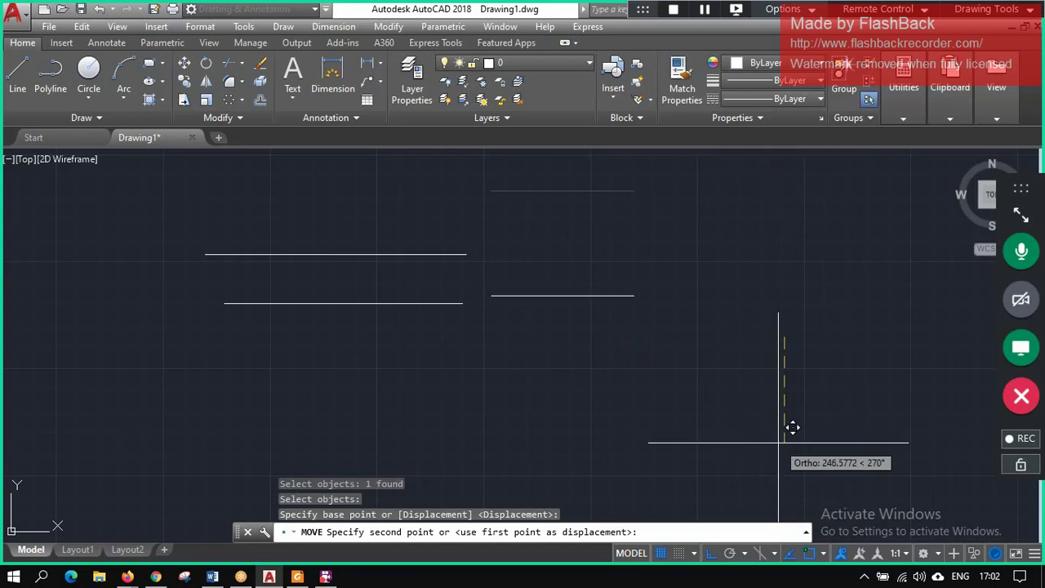
left_click(711, 555)
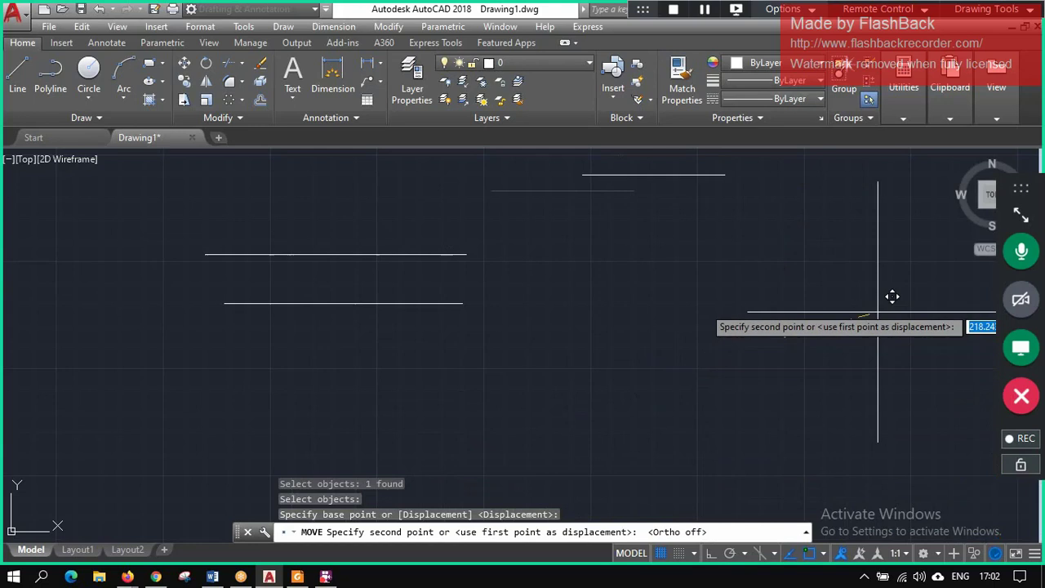
left_click(578, 344)
left_click_drag(564, 357, 385, 196)
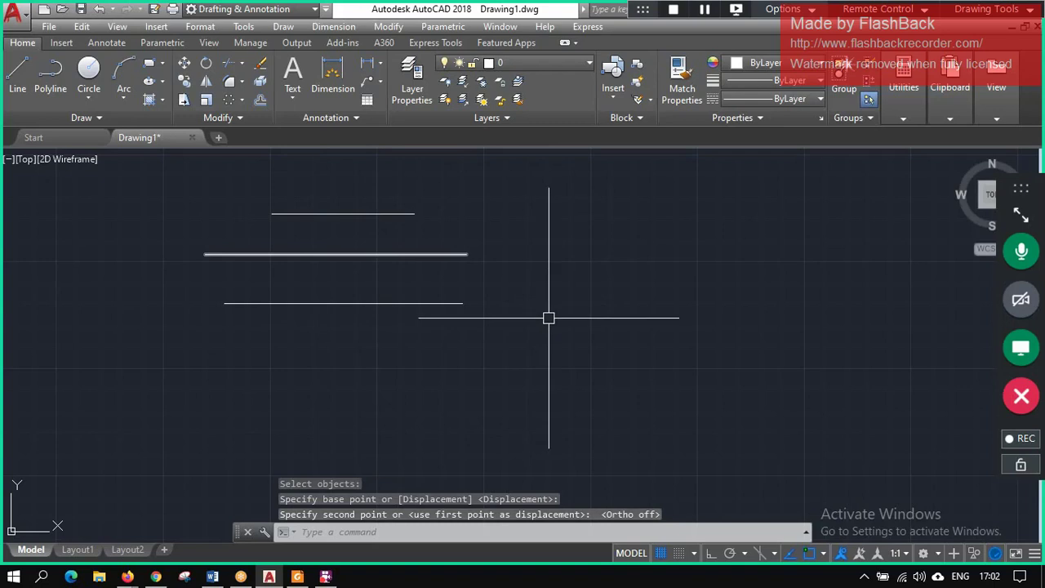
left_click_drag(384, 196, 548, 316)
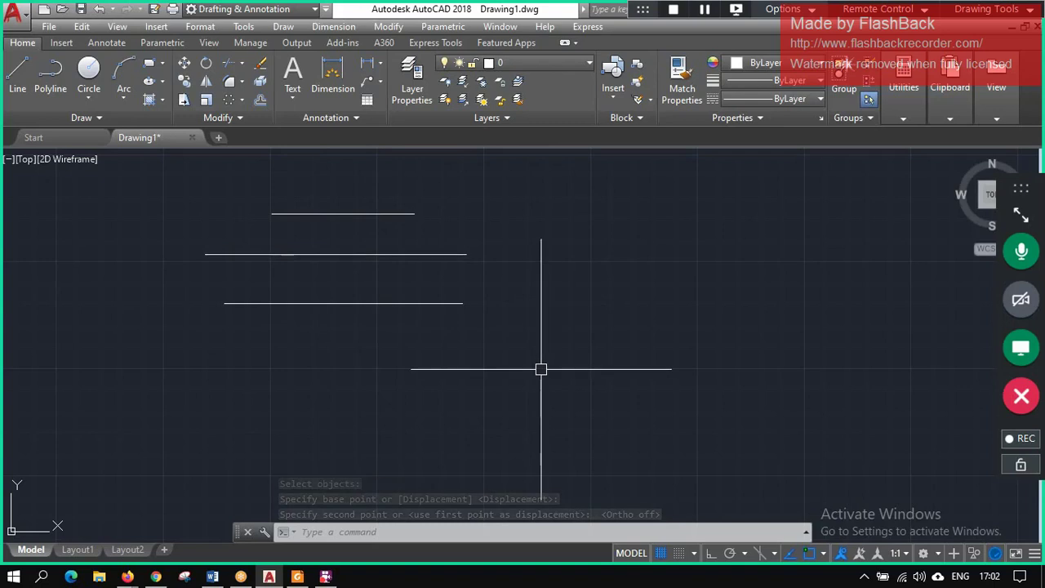
key("Return")
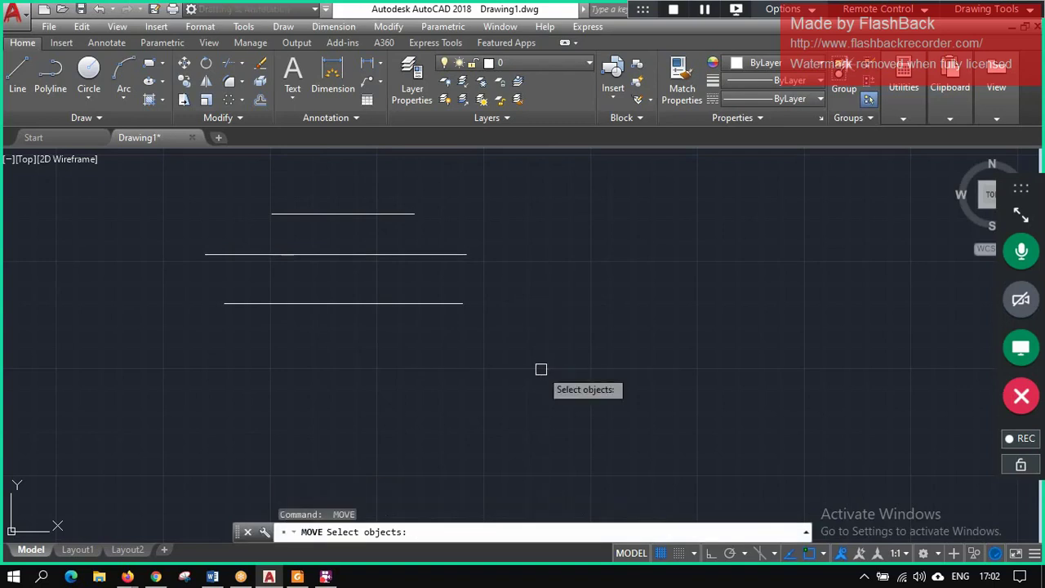
left_click(439, 303)
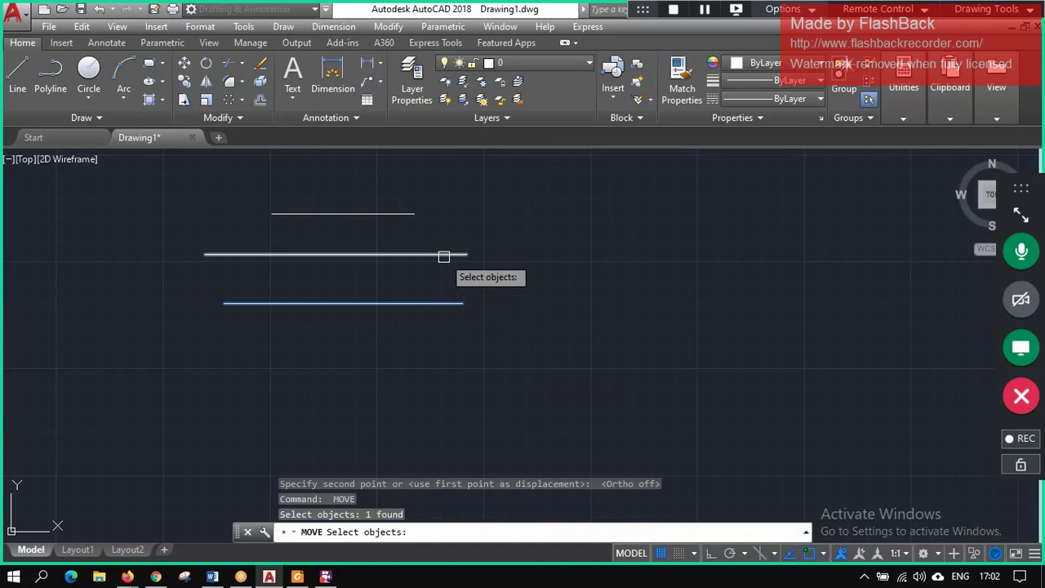
left_click(444, 257)
left_click(368, 207)
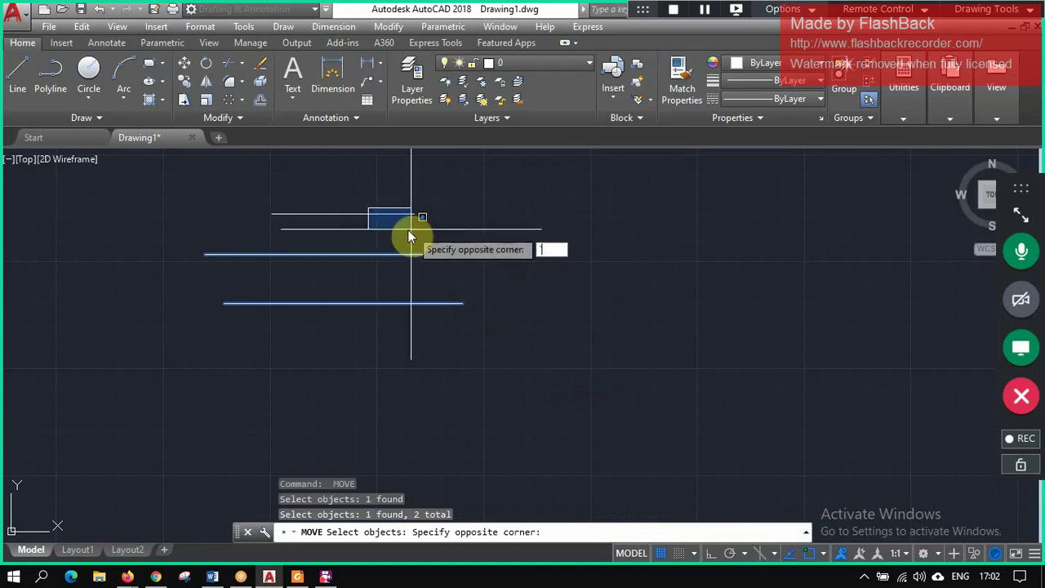
key("Escape")
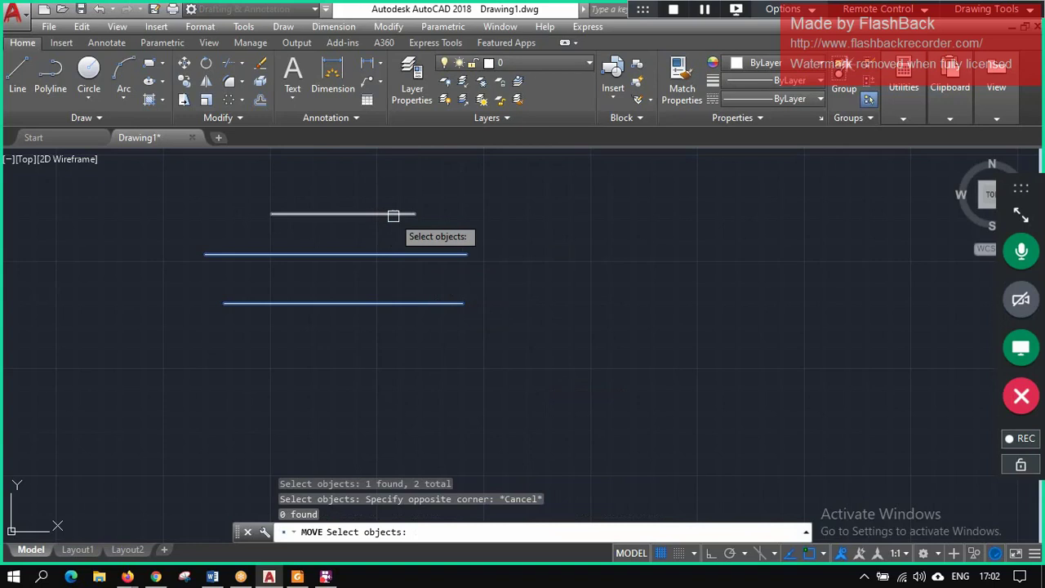
left_click(393, 216)
key("Return")
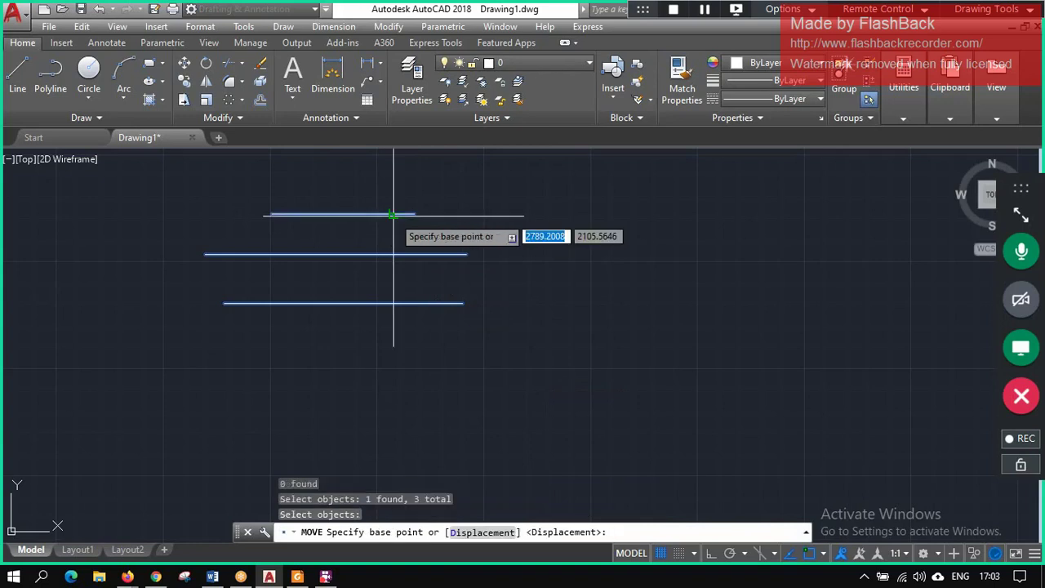
left_click(759, 302)
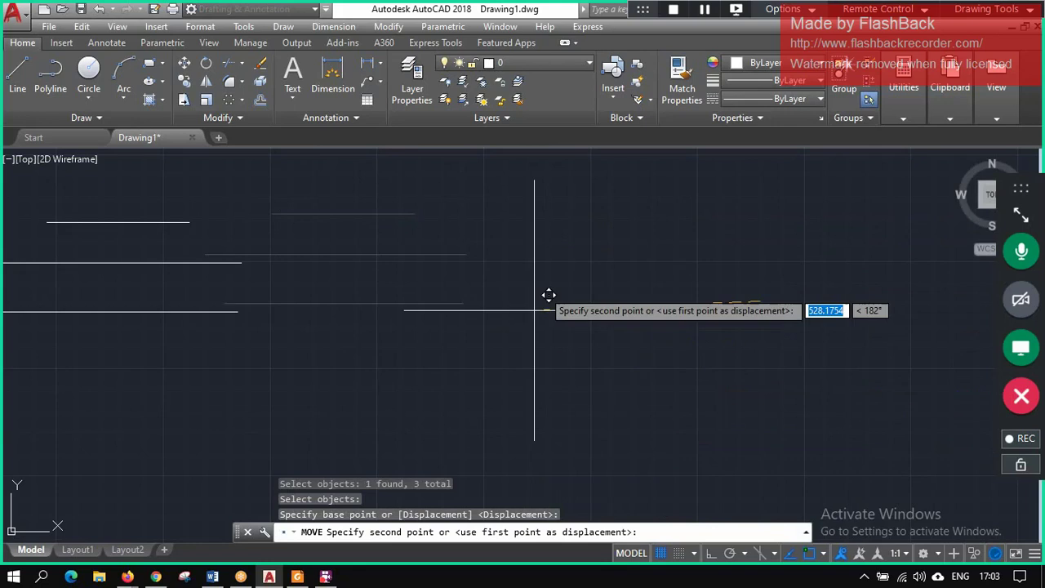
key("Escape")
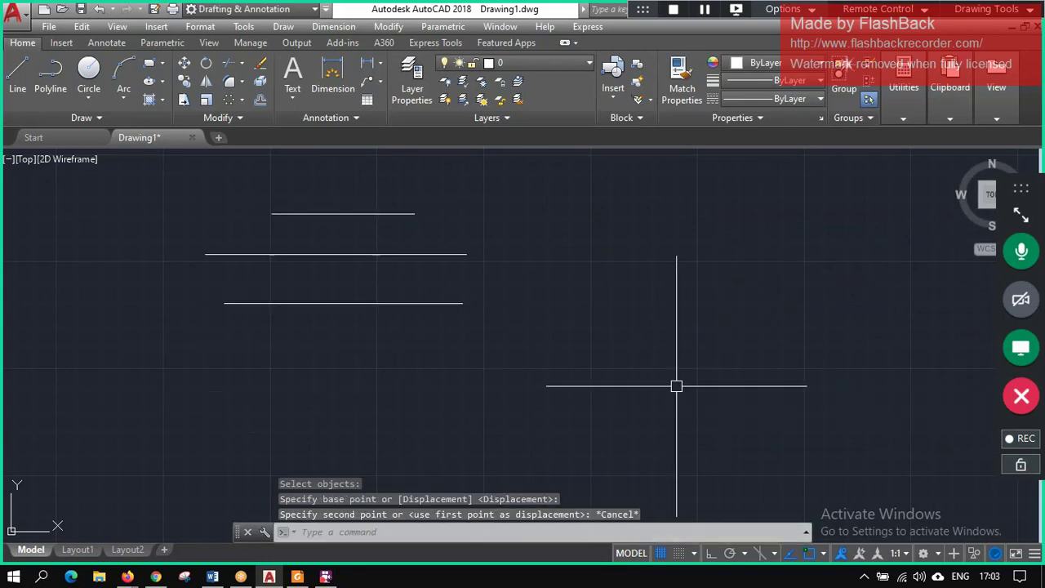
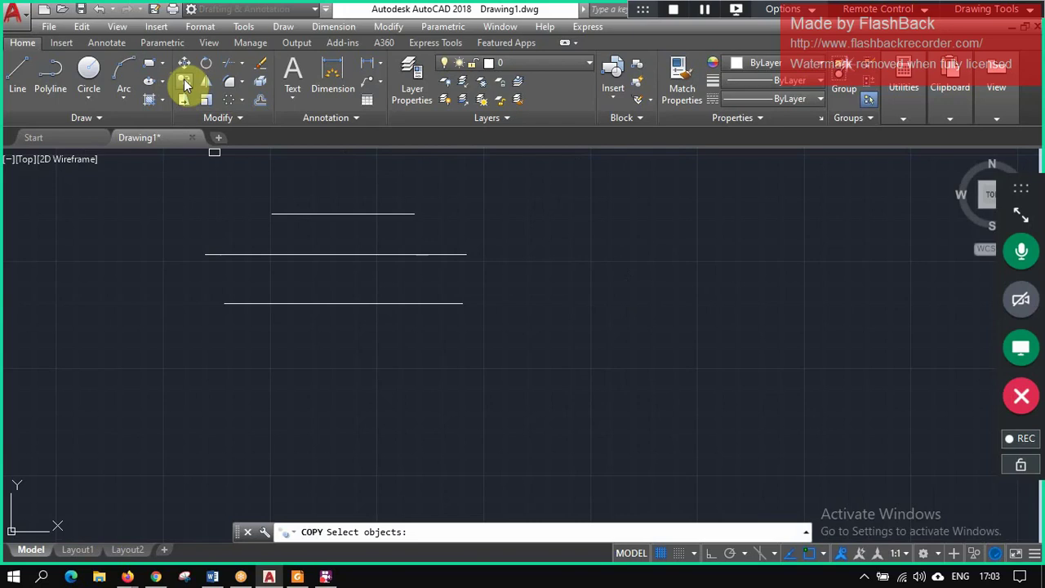
- Copy the top horizontal line to five spots scattered around model space
key("Escape")
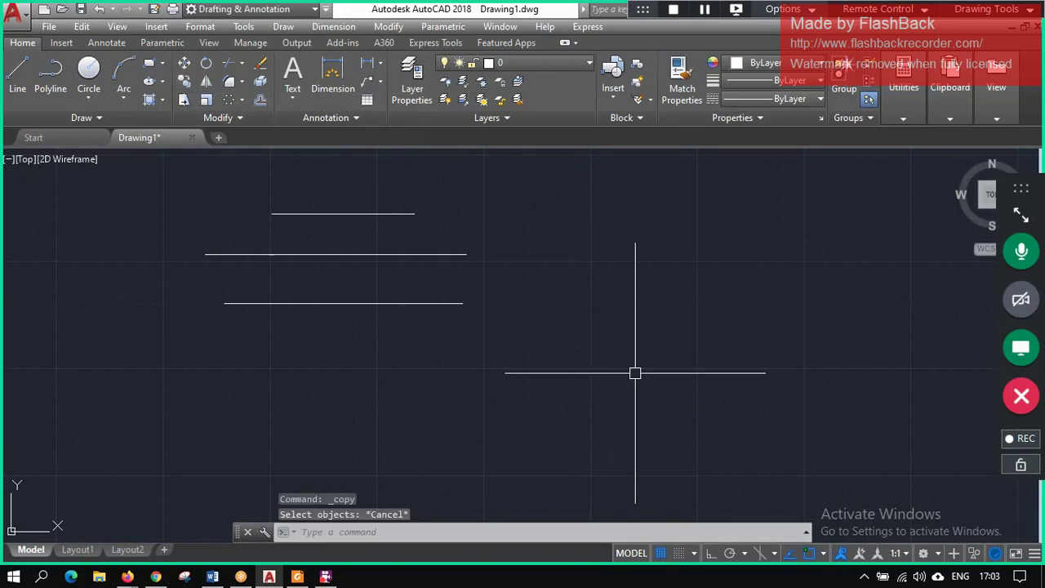
type("copy")
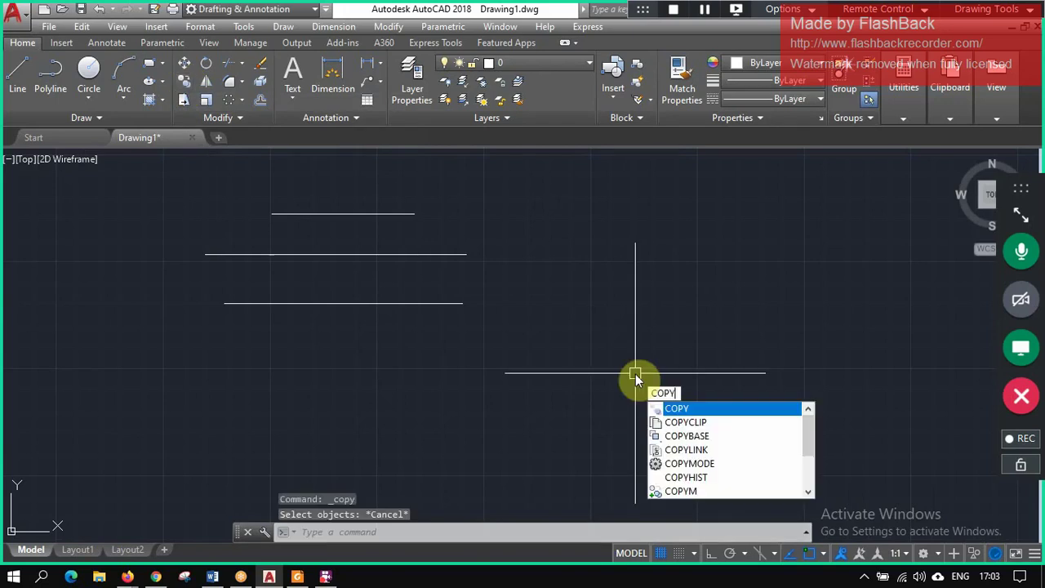
key("BackSpace")
key("BackSpace")
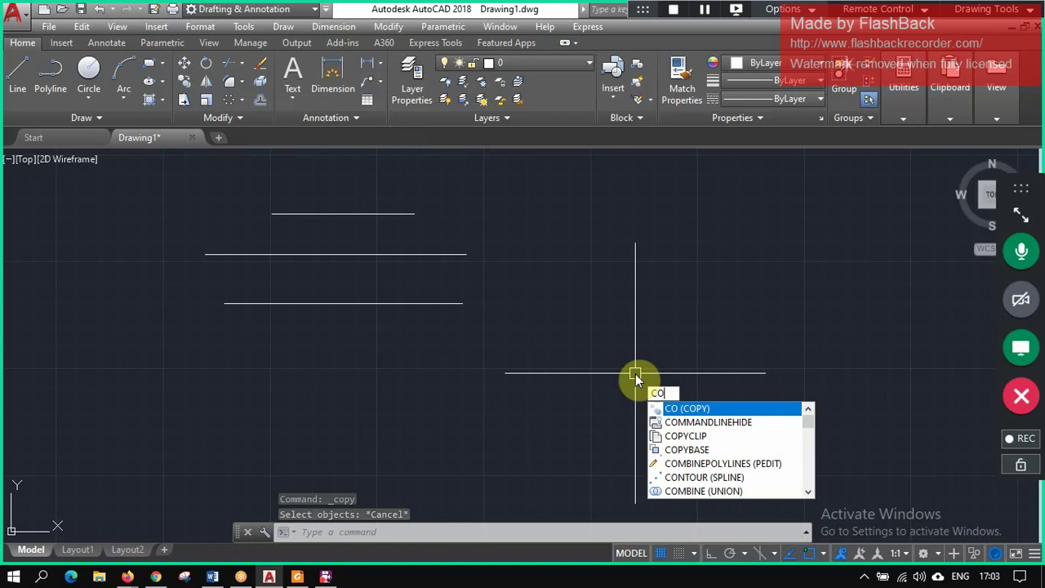
key("Return")
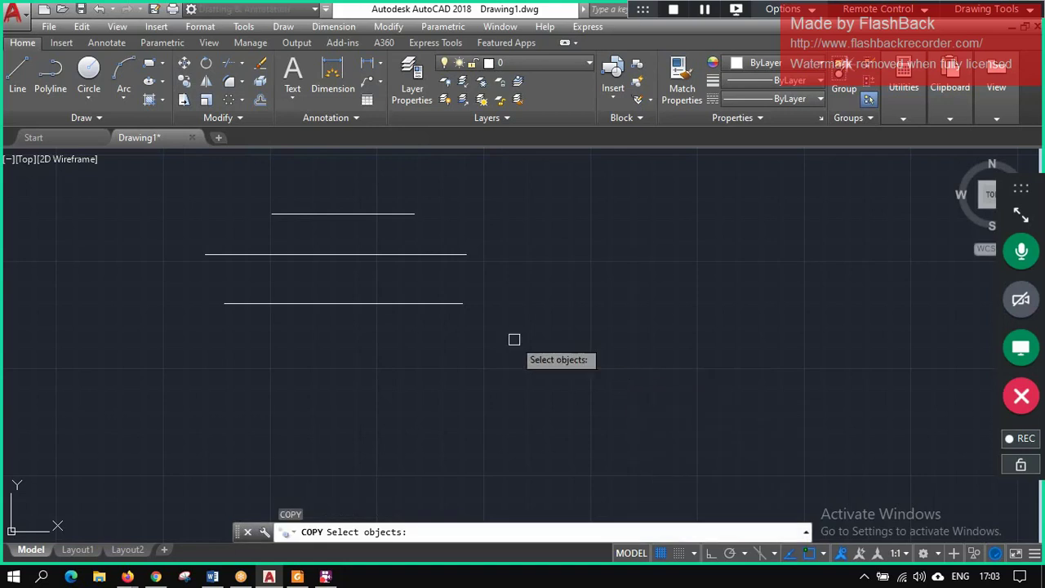
left_click(384, 214)
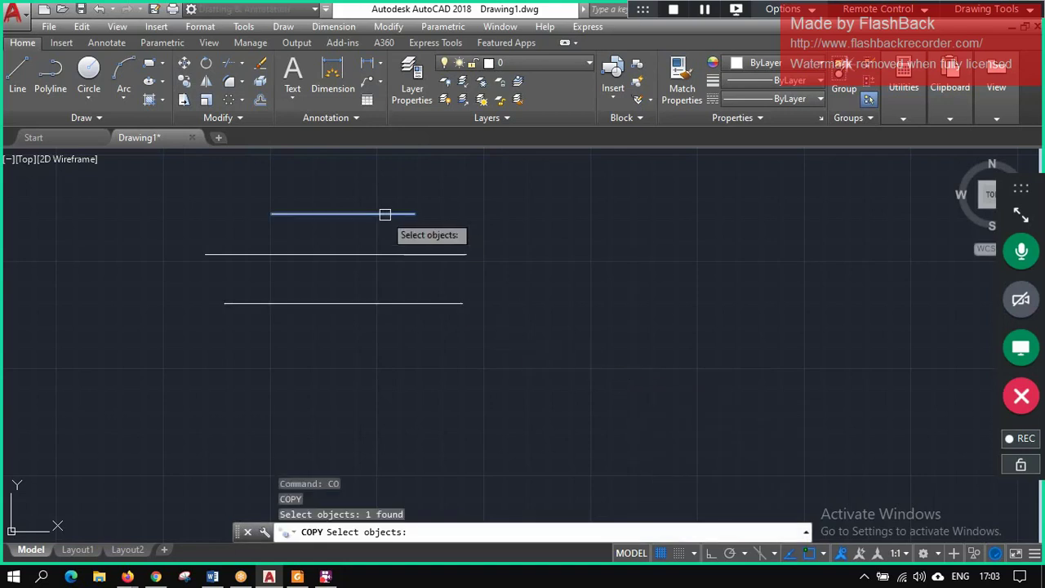
key("Return")
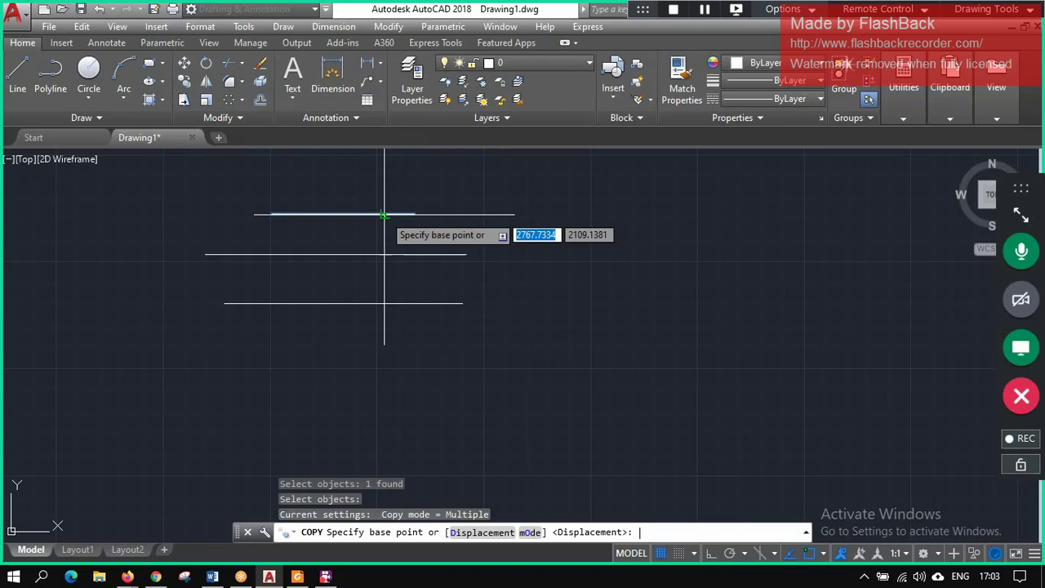
left_click(705, 228)
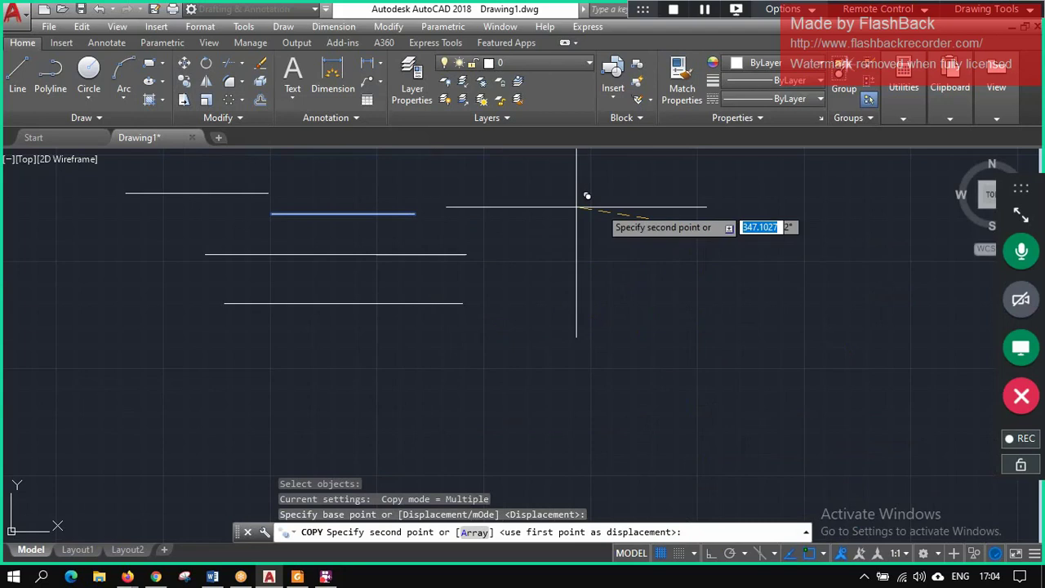
left_click(924, 362)
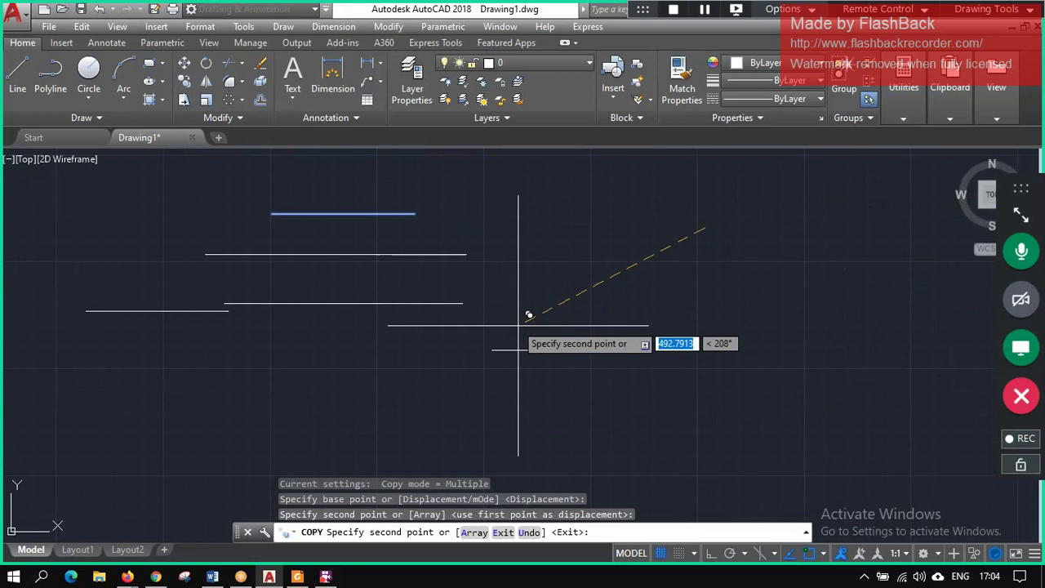
left_click(500, 302)
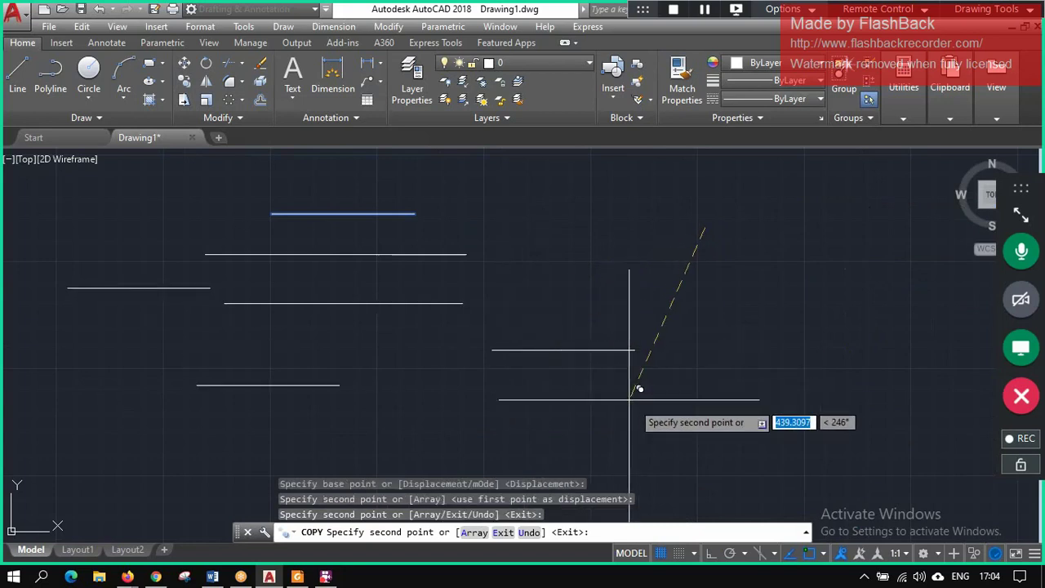
left_click(658, 403)
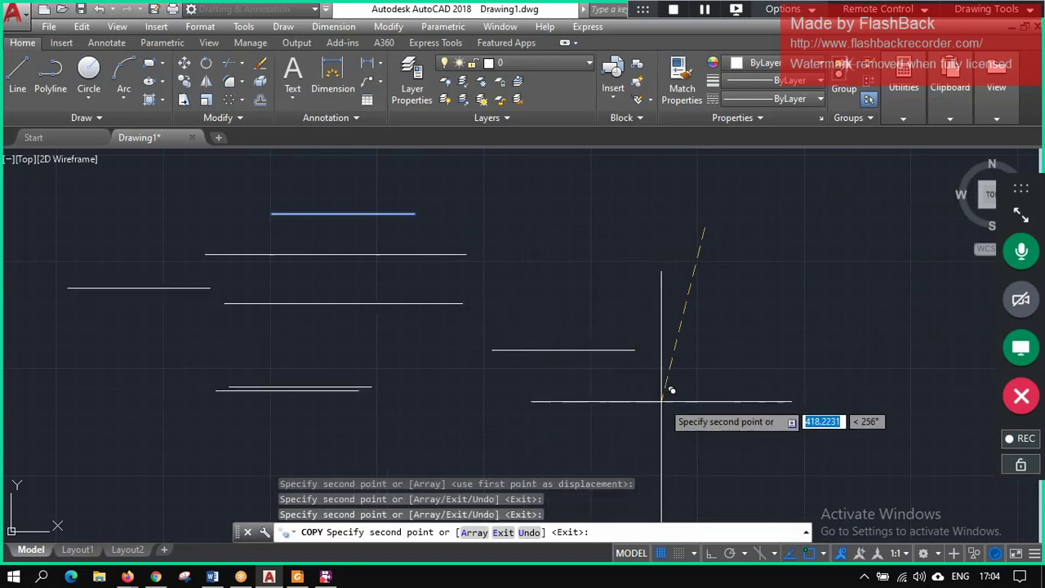
left_click(831, 234)
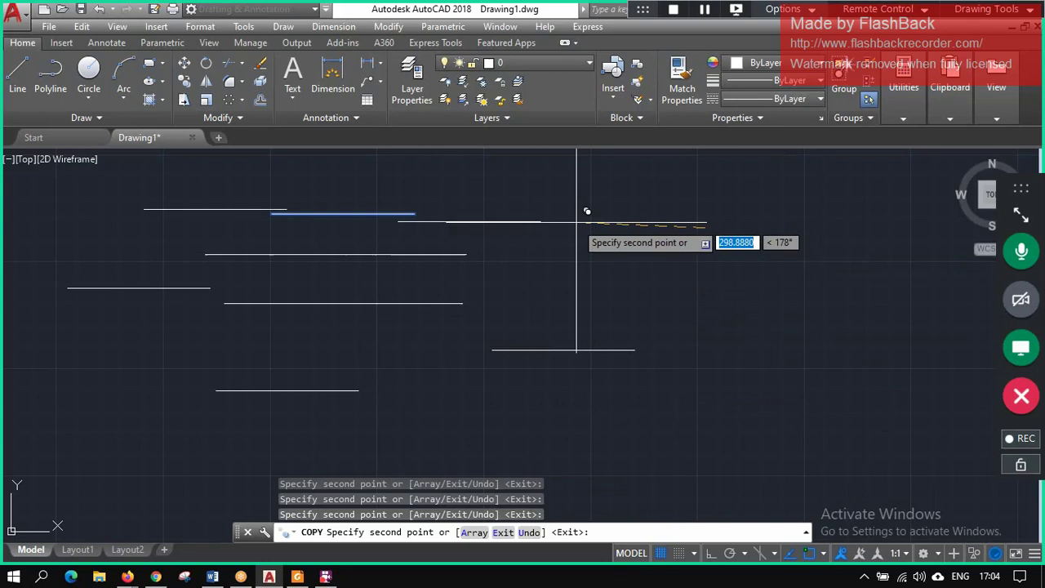
left_click(836, 277)
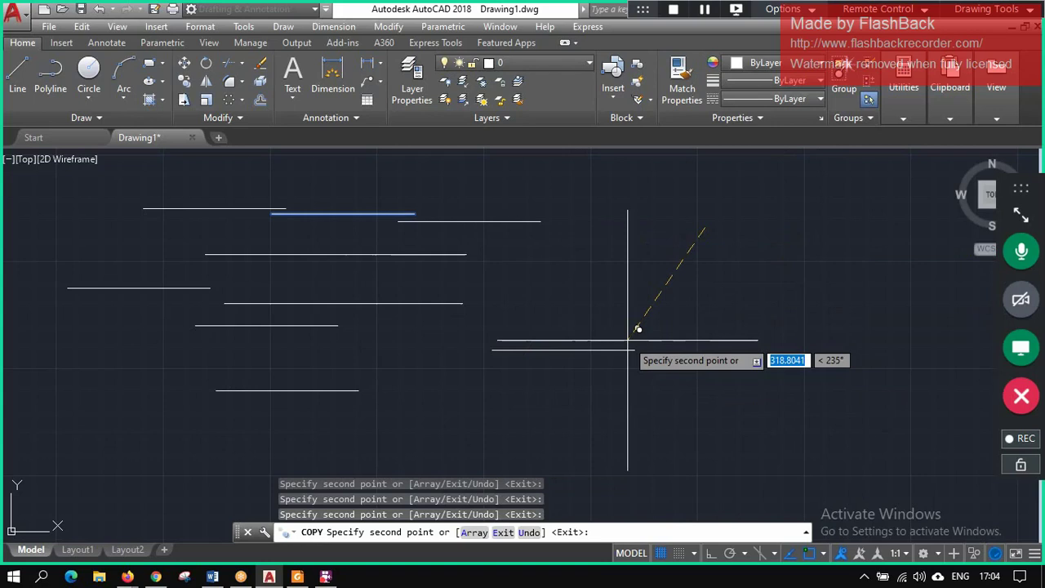
key("Escape")
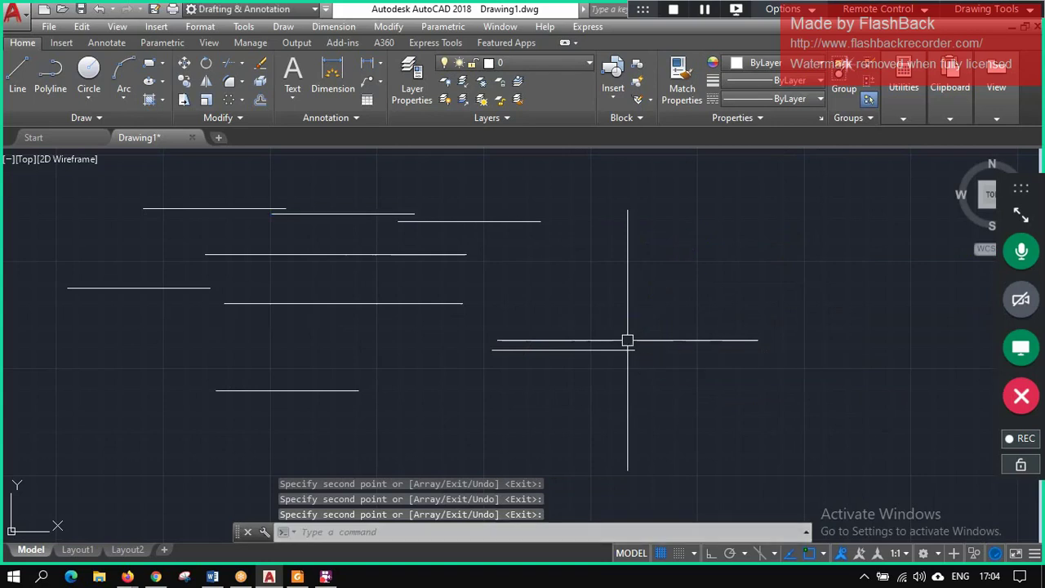
- Erase all the lines in the drawing
left_click(94, 72)
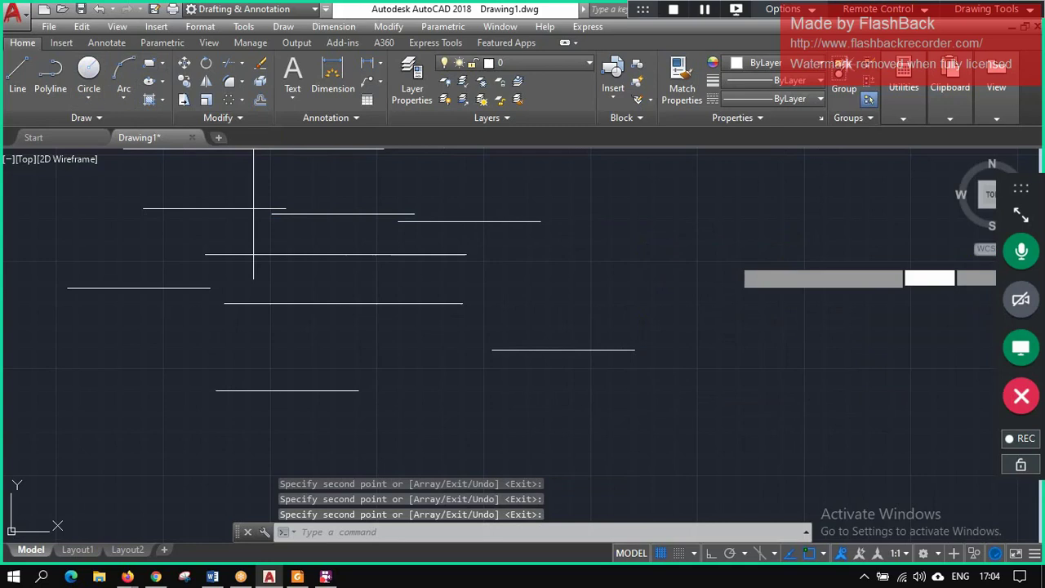
key("ctrl+a")
key("Delete")
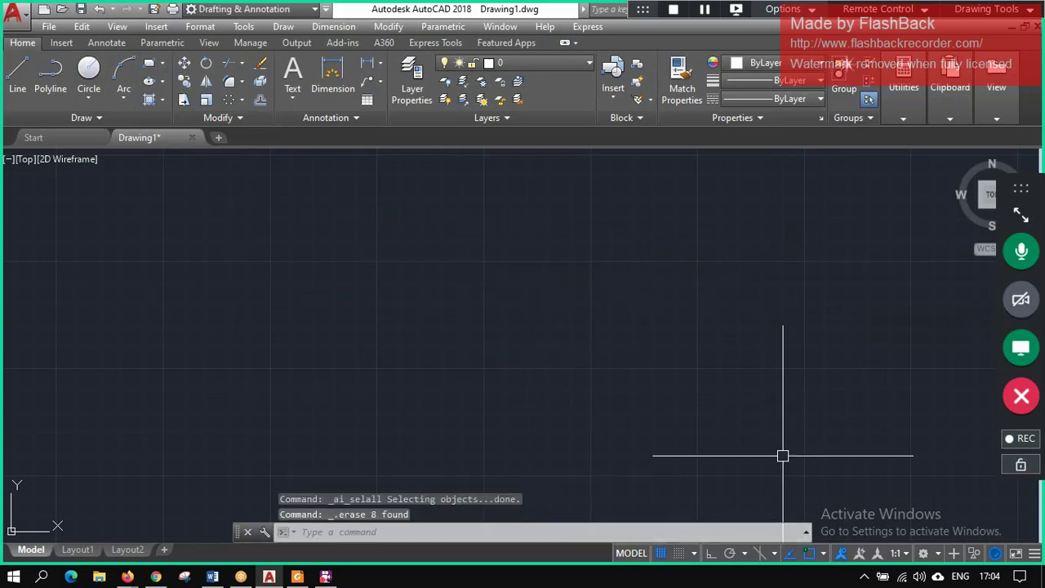
- Draw a circle left of centre using the default radius
left_click(89, 69)
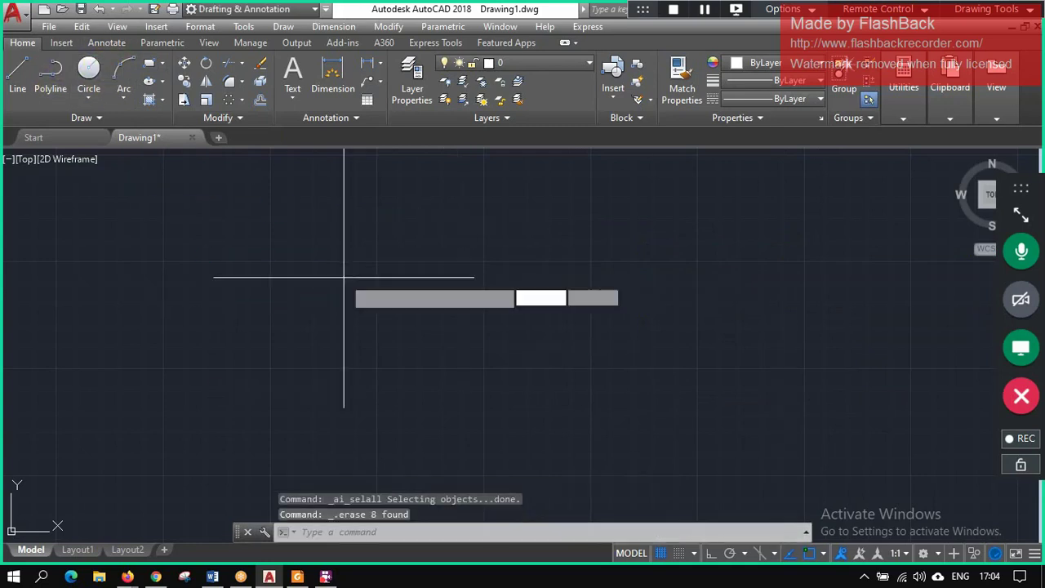
left_click(344, 278)
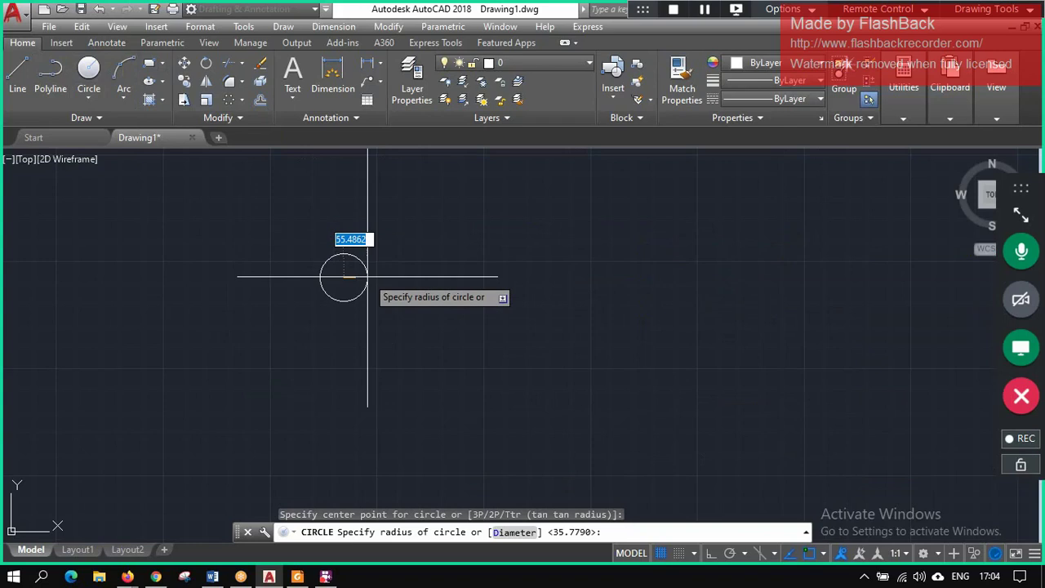
key("Return")
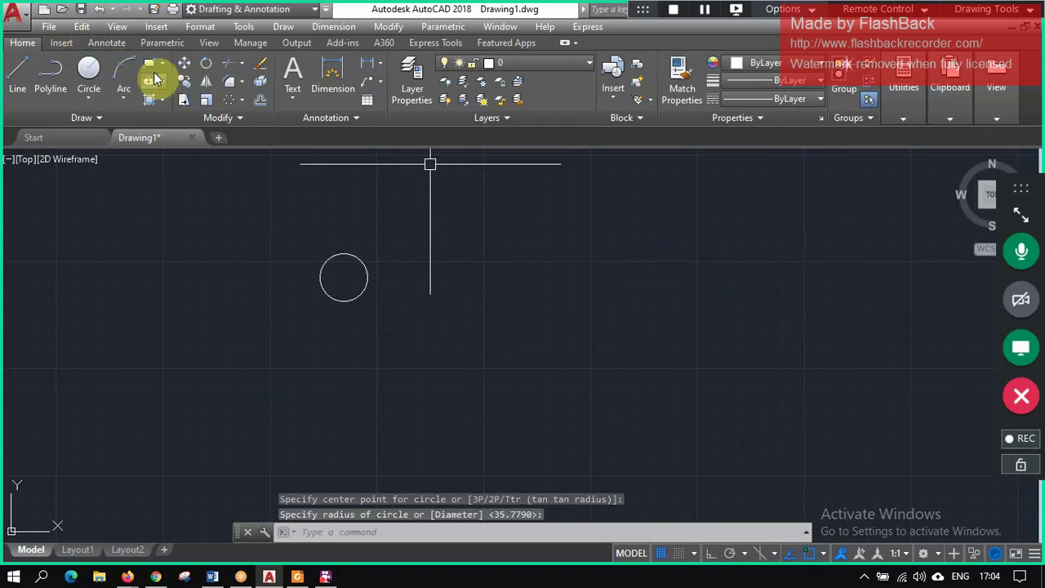
left_click(184, 84)
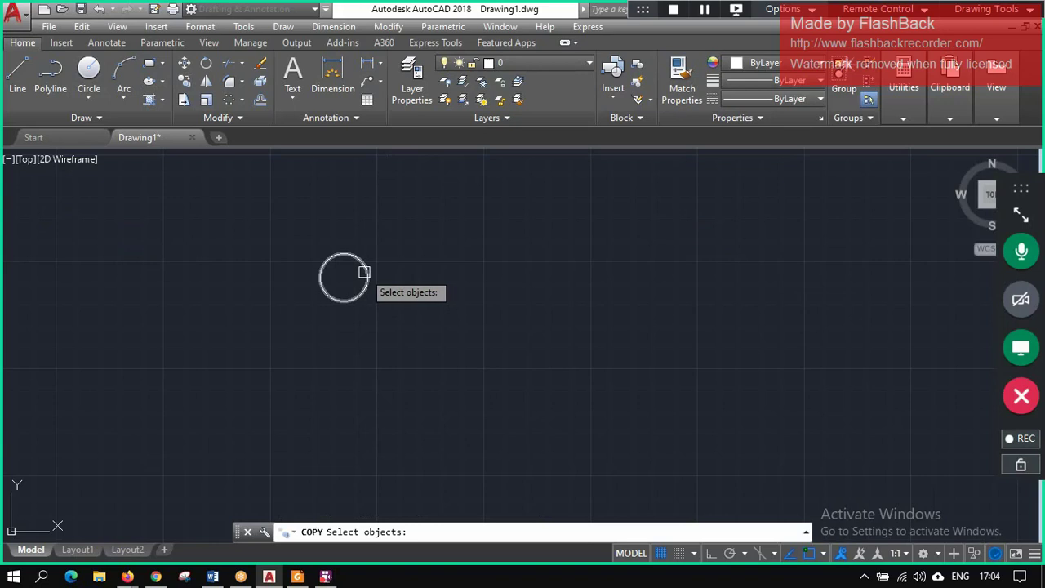
- Copy the circle to seven scattered spots around the original
left_click(186, 83)
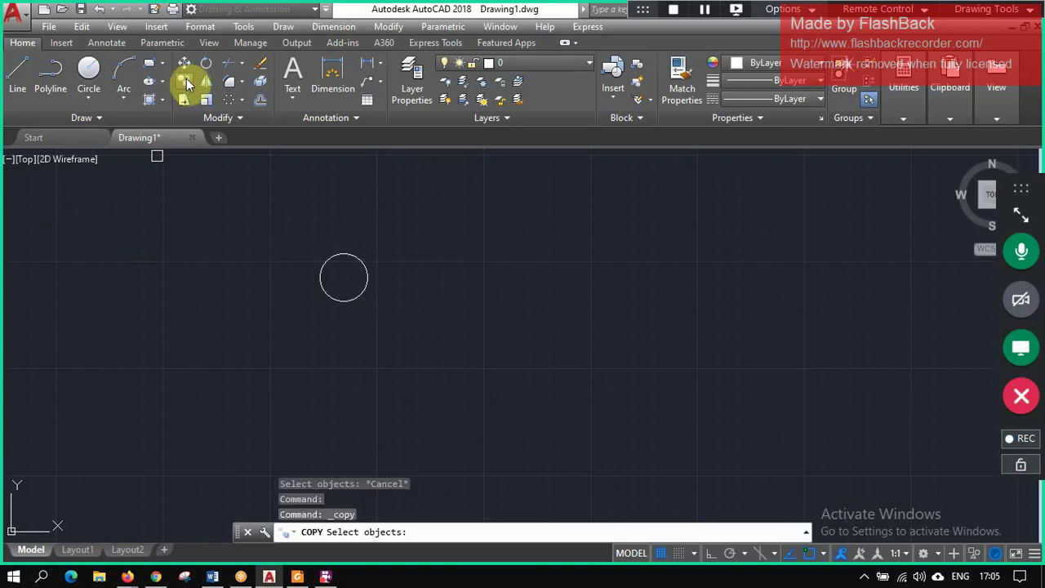
left_click(364, 273)
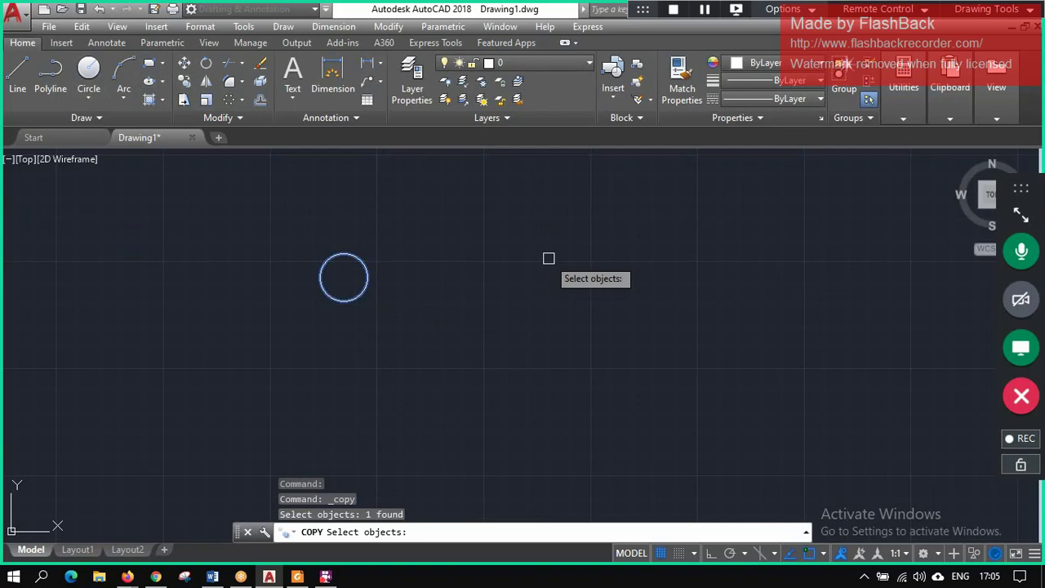
key("Return")
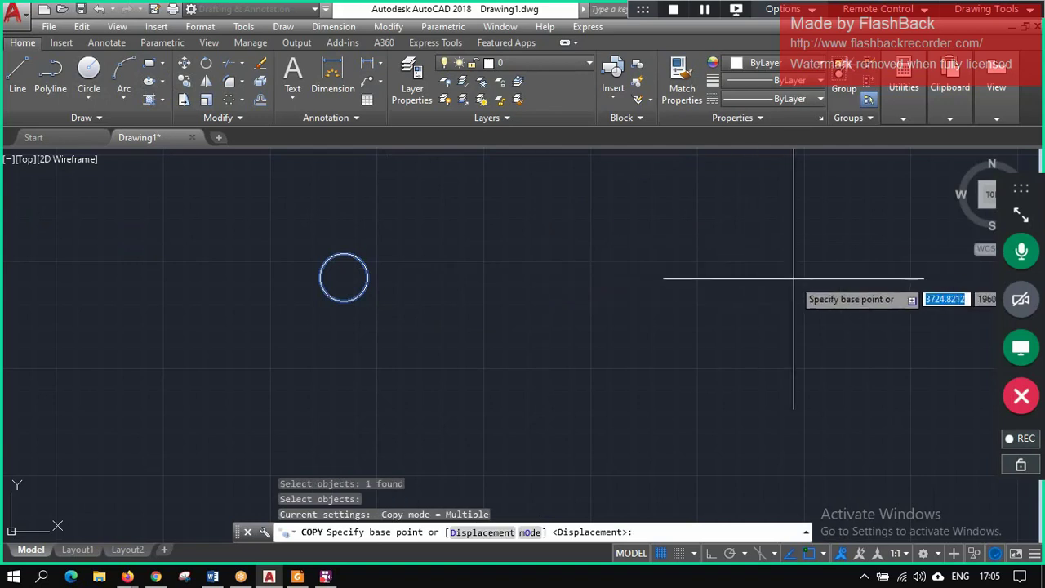
left_click(800, 261)
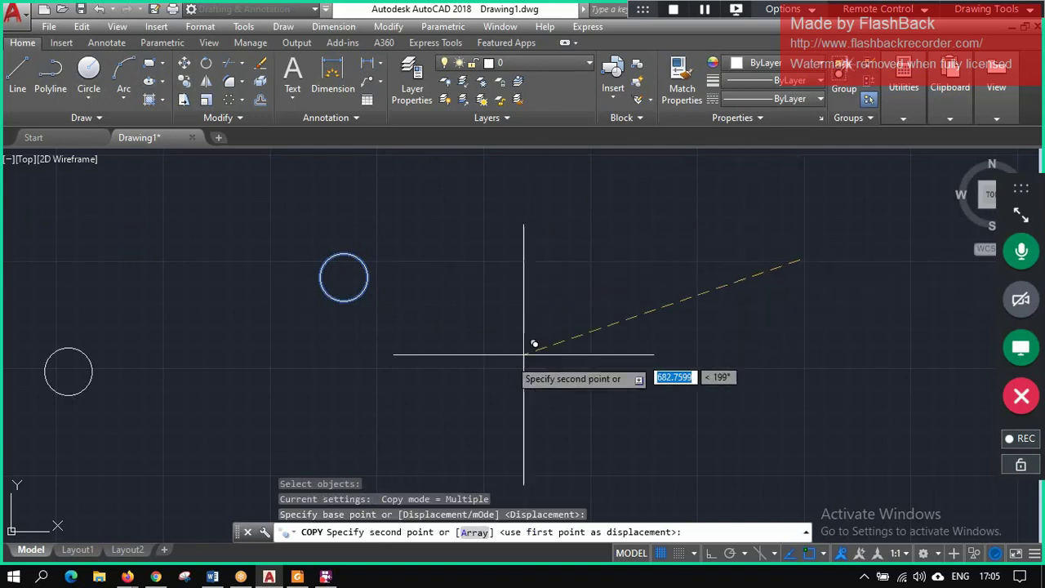
left_click(734, 368)
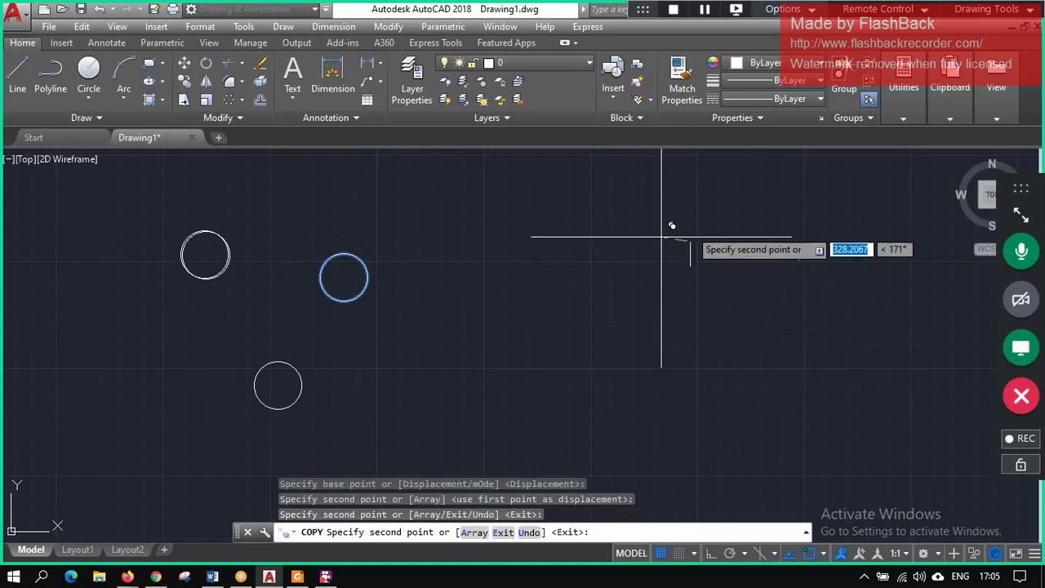
left_click(874, 201)
left_click(944, 360)
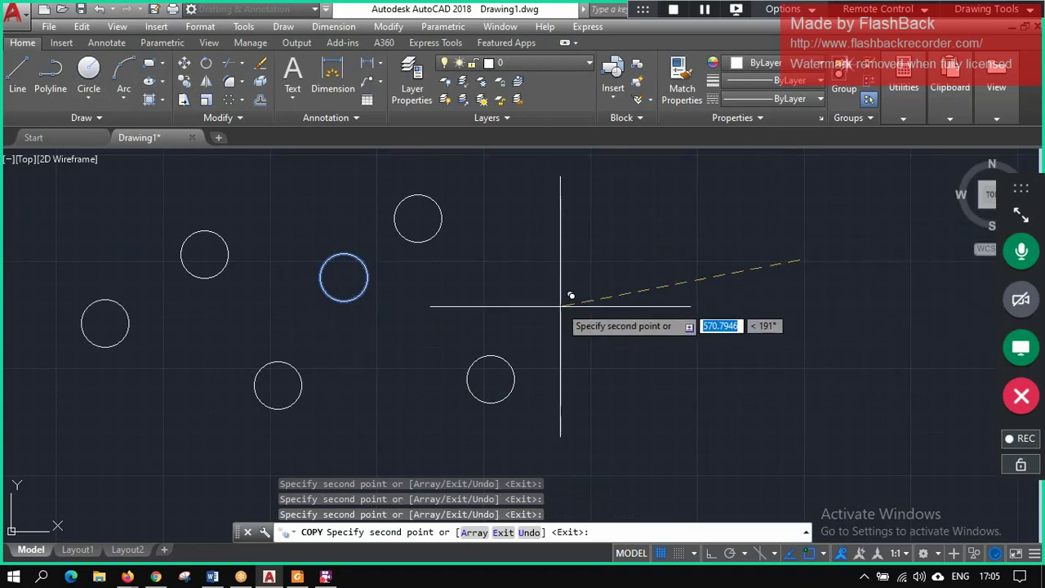
left_click(667, 304)
left_click(844, 285)
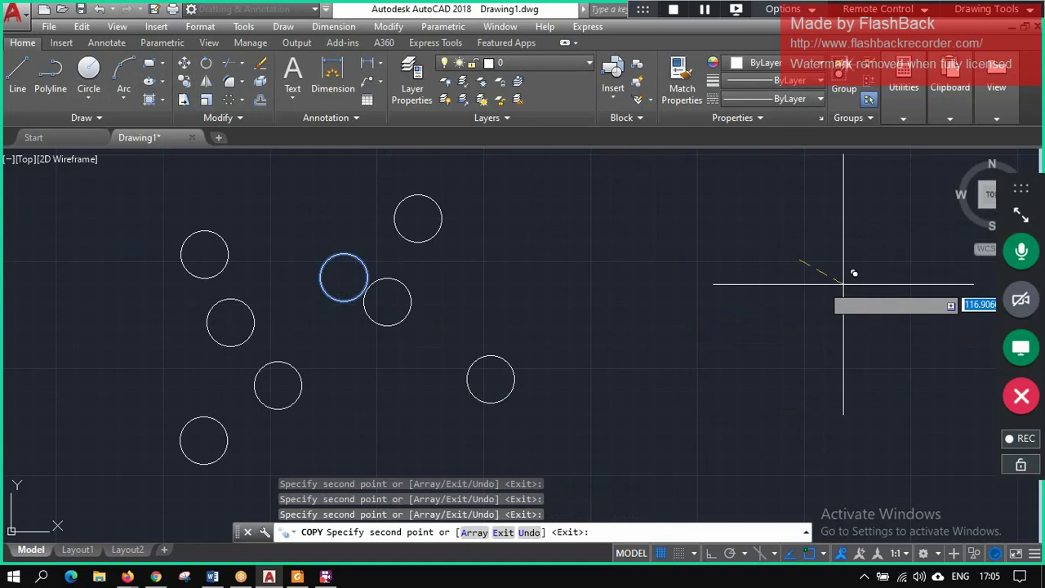
left_click(538, 275)
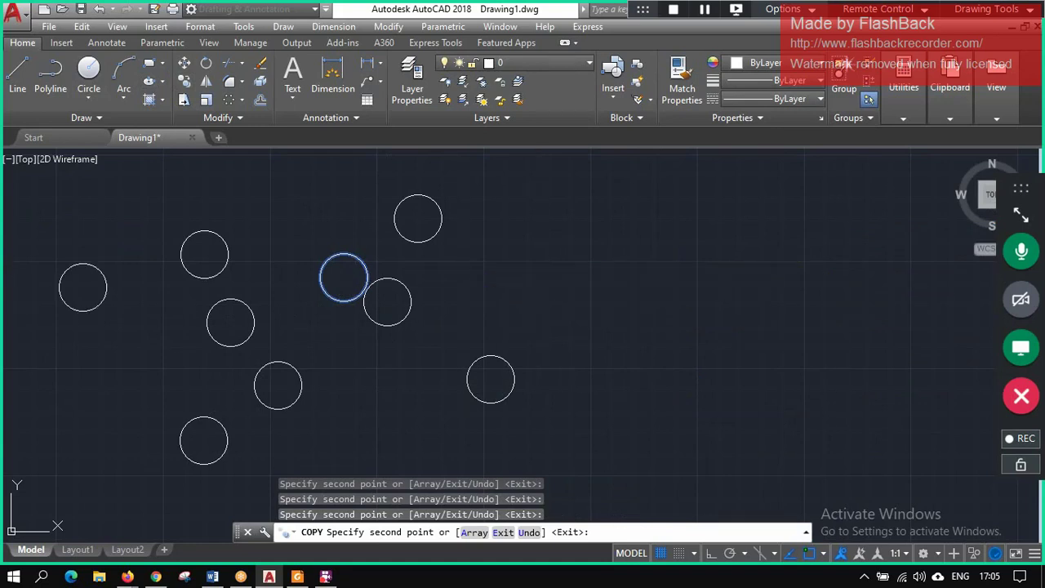
left_click(647, 170)
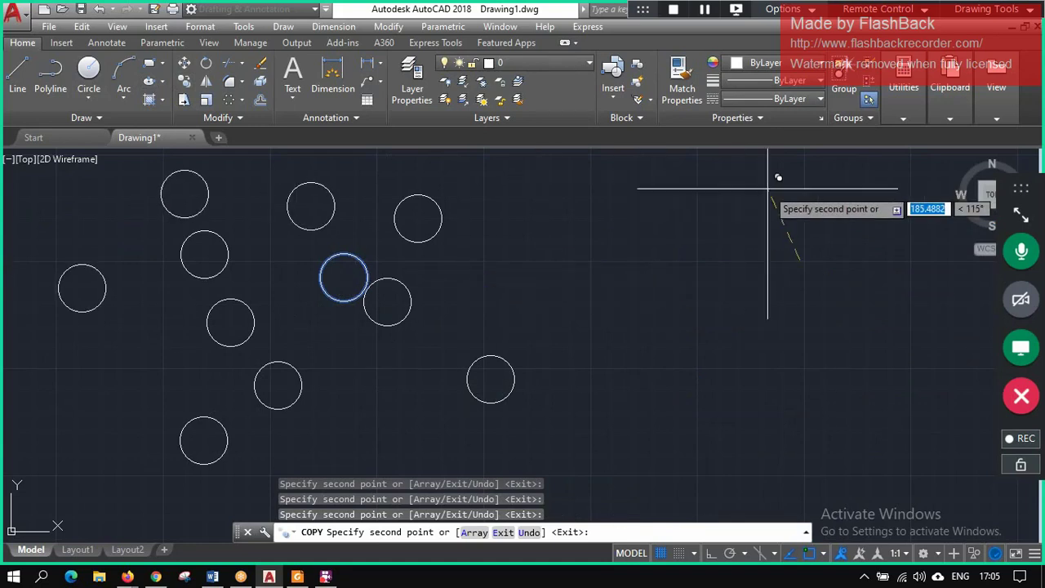
- With Ortho on, place eight circle copies in straight rows left, right, below and above the original
left_click(711, 552)
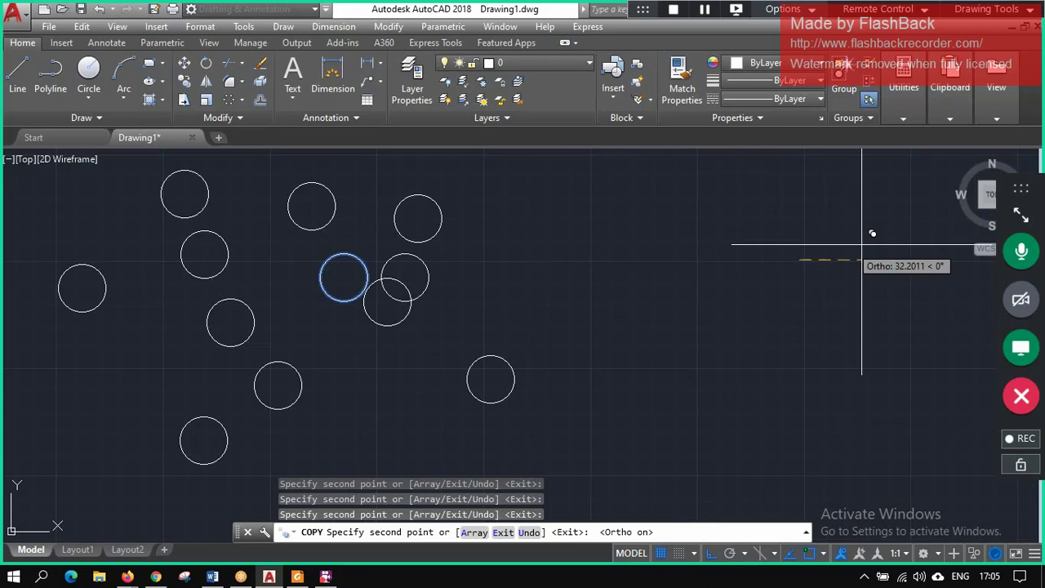
left_click(910, 263)
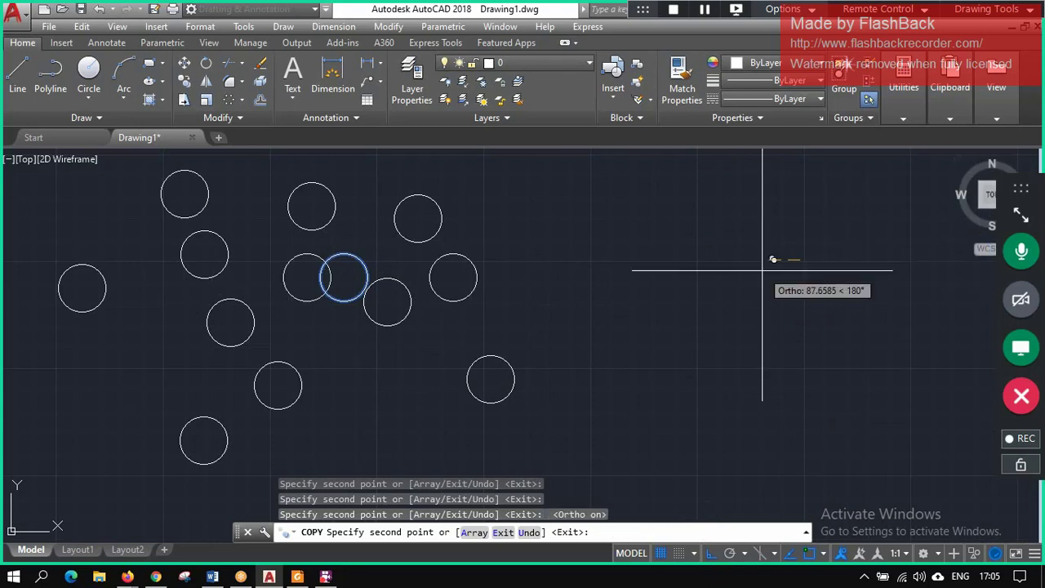
left_click(975, 261)
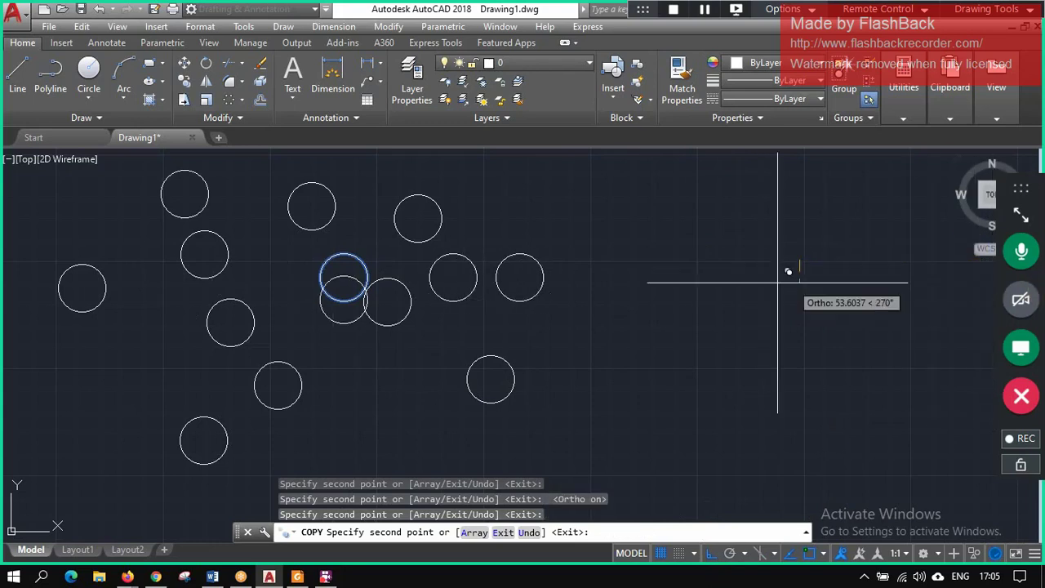
left_click(776, 263)
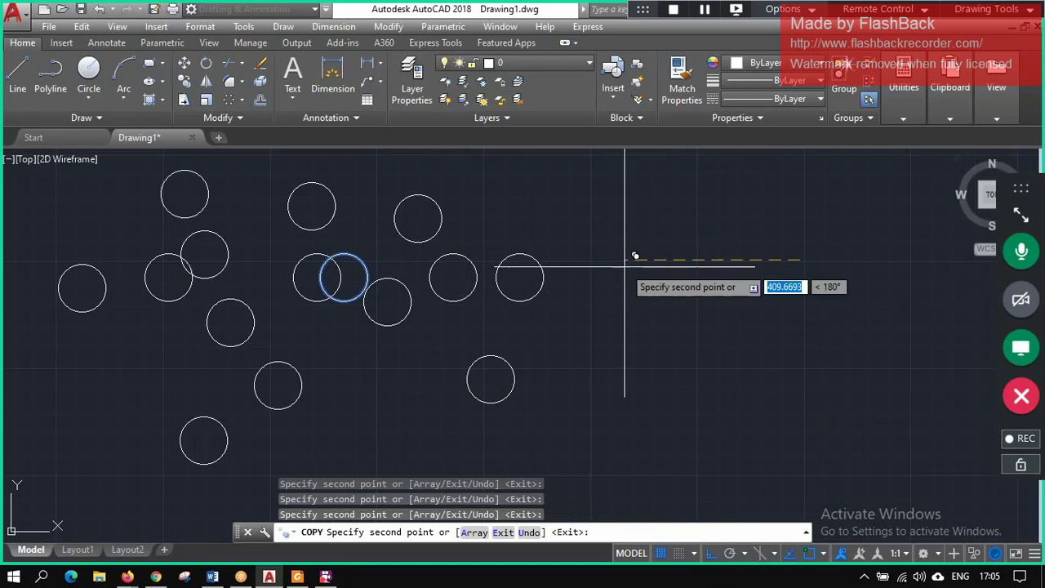
left_click(624, 265)
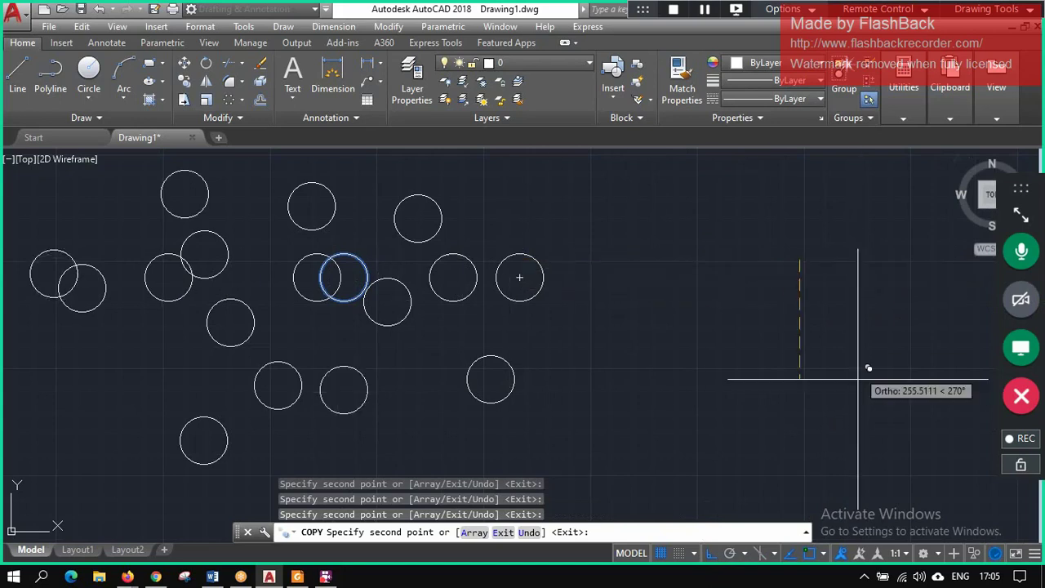
left_click(854, 327)
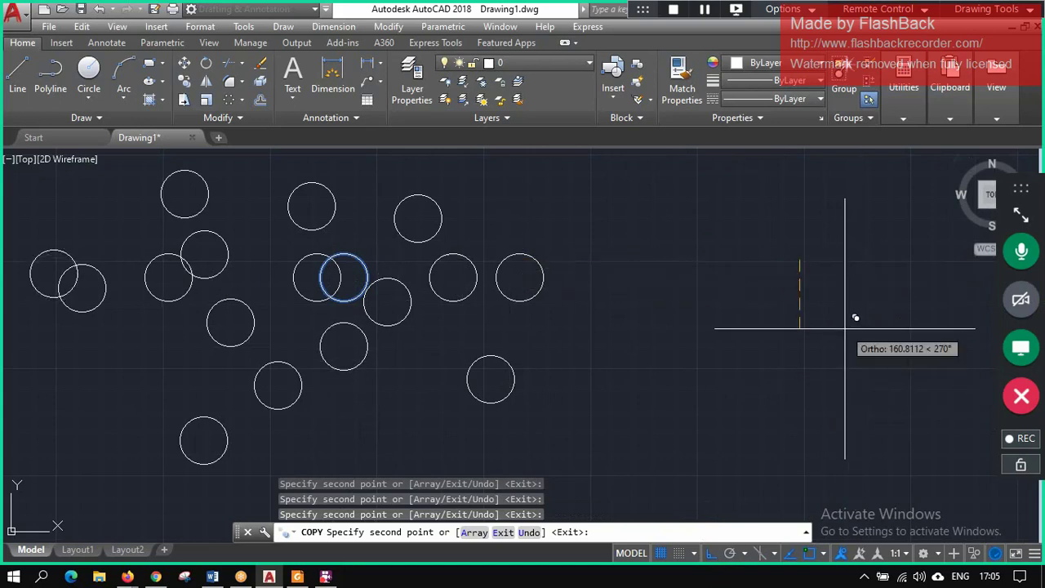
left_click(842, 385)
left_click(843, 418)
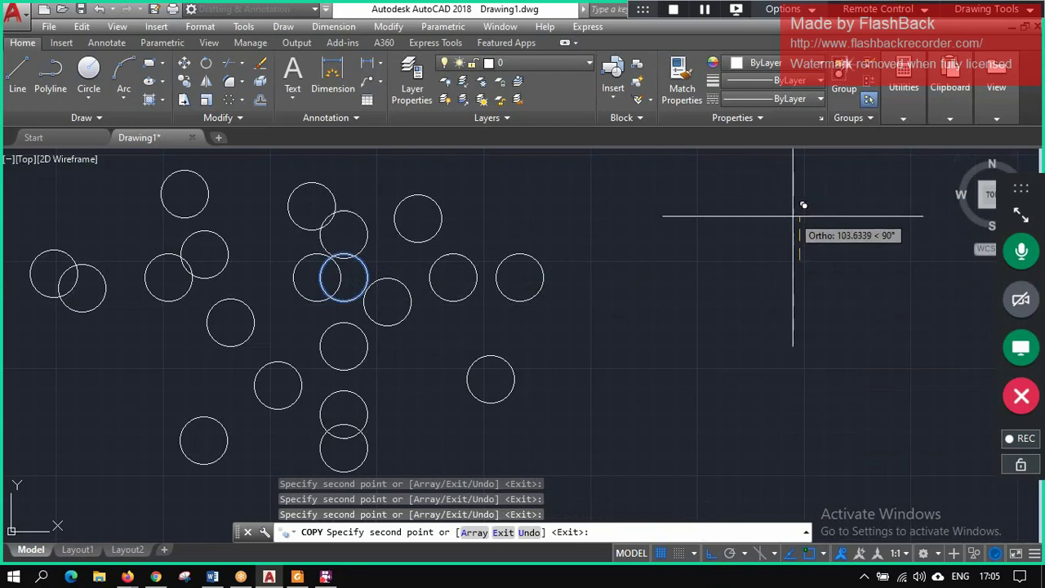
left_click(807, 153)
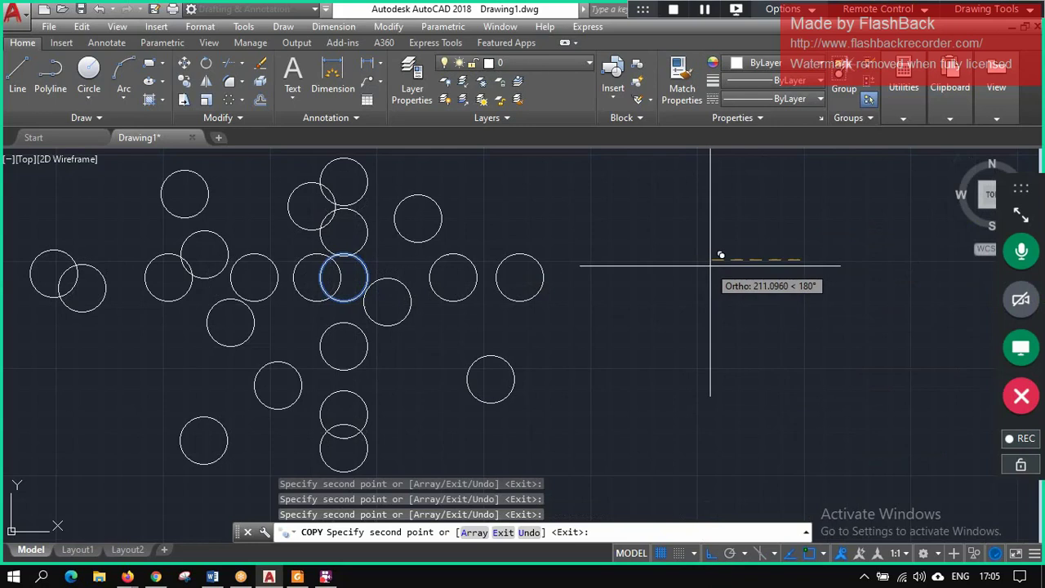
key("Escape")
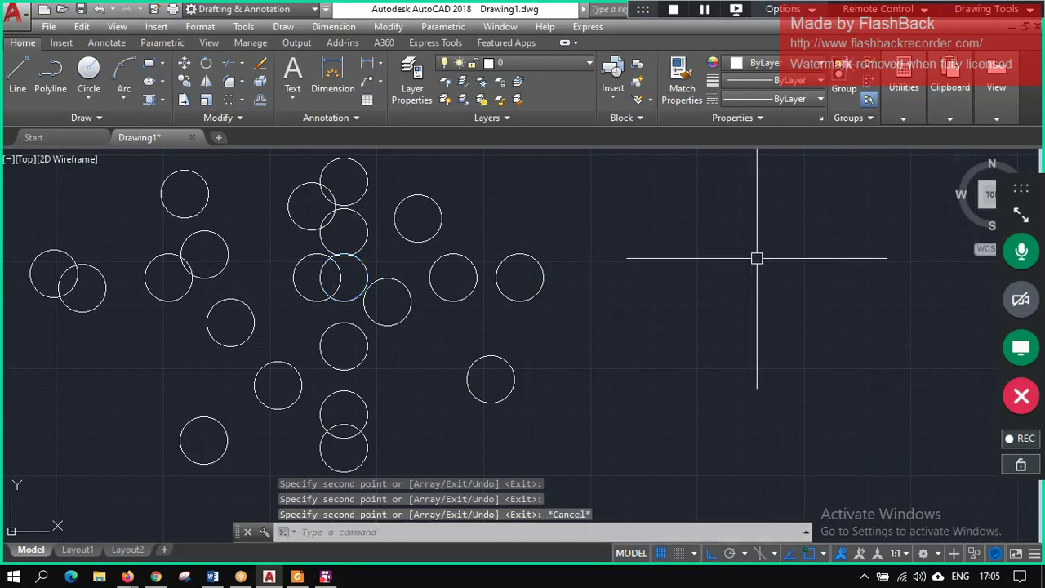
key("ctrl+a")
- Erase all circles and draw a new circle on the left
key("Delete")
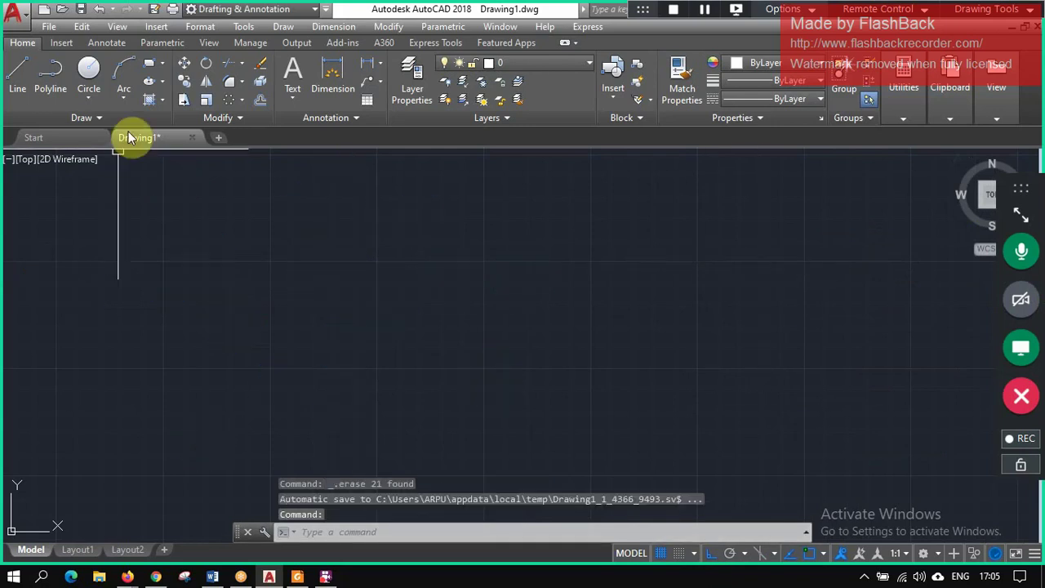
left_click(88, 69)
left_click(255, 269)
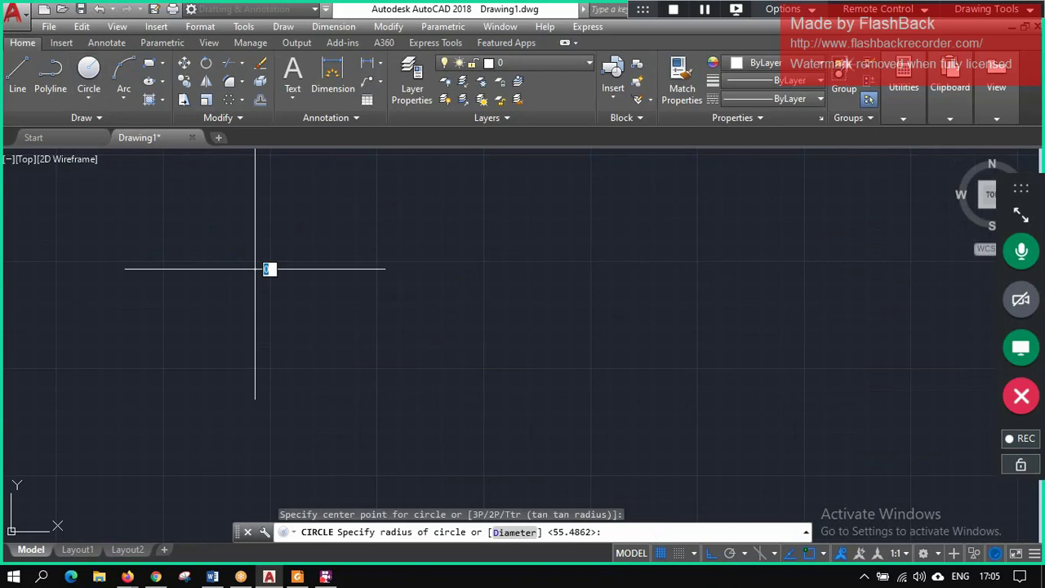
left_click(304, 256)
key("Escape")
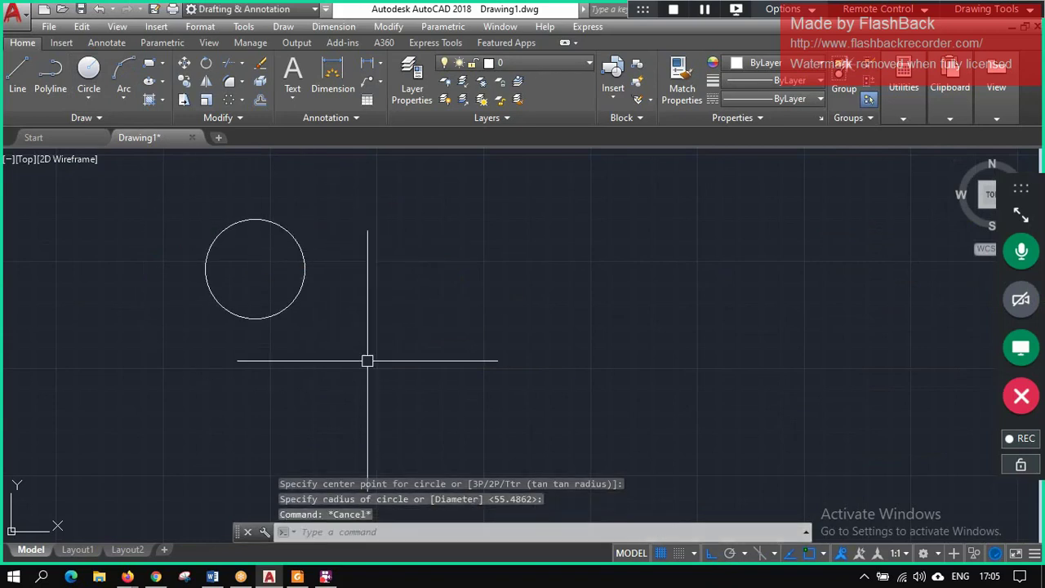
- Copy the new circle into a horizontal row of four, then erase all four
left_click(186, 84)
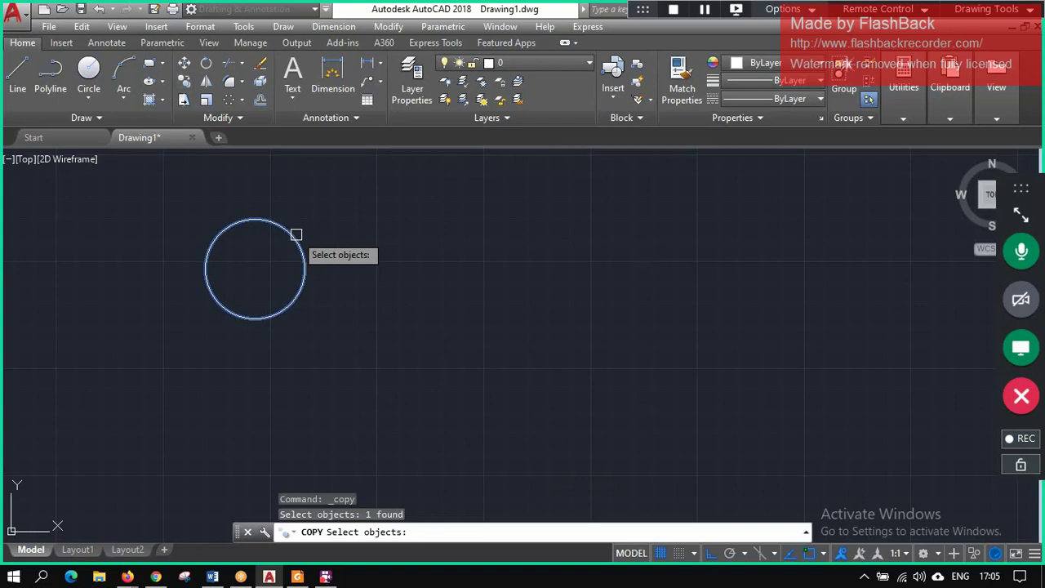
key("Return")
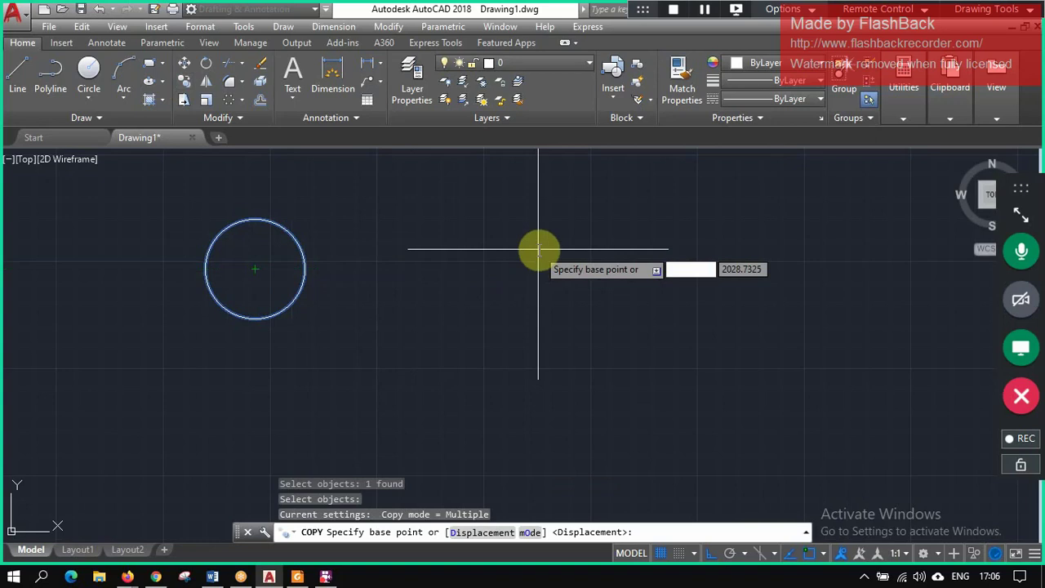
type("10")
key("Return")
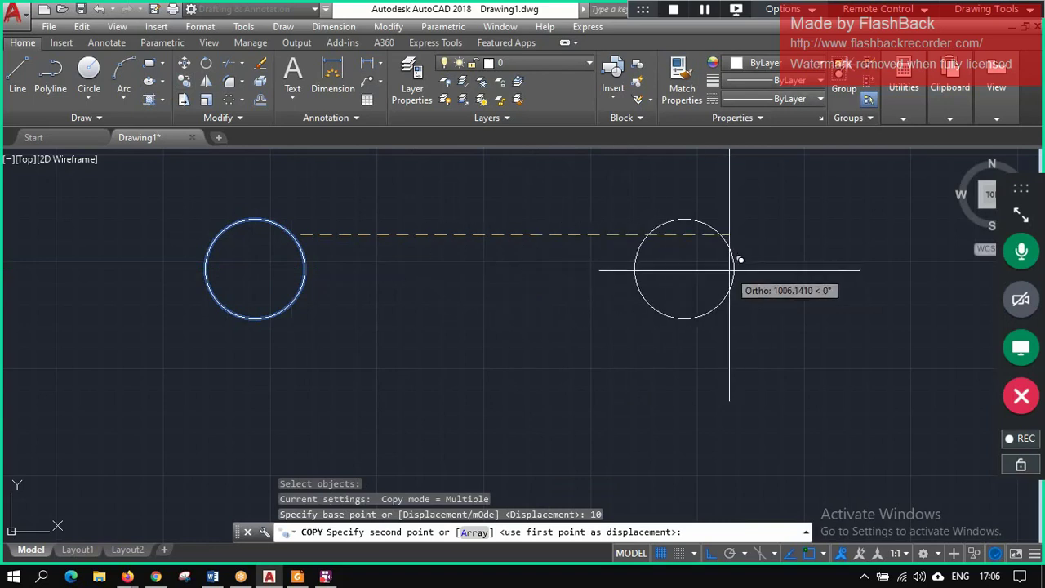
left_click(649, 253)
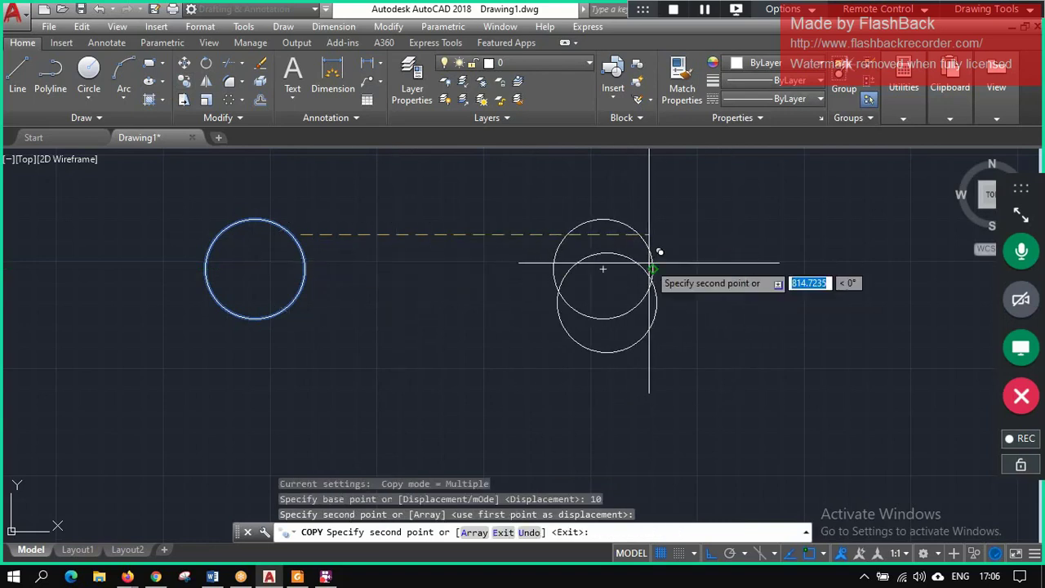
left_click(937, 253)
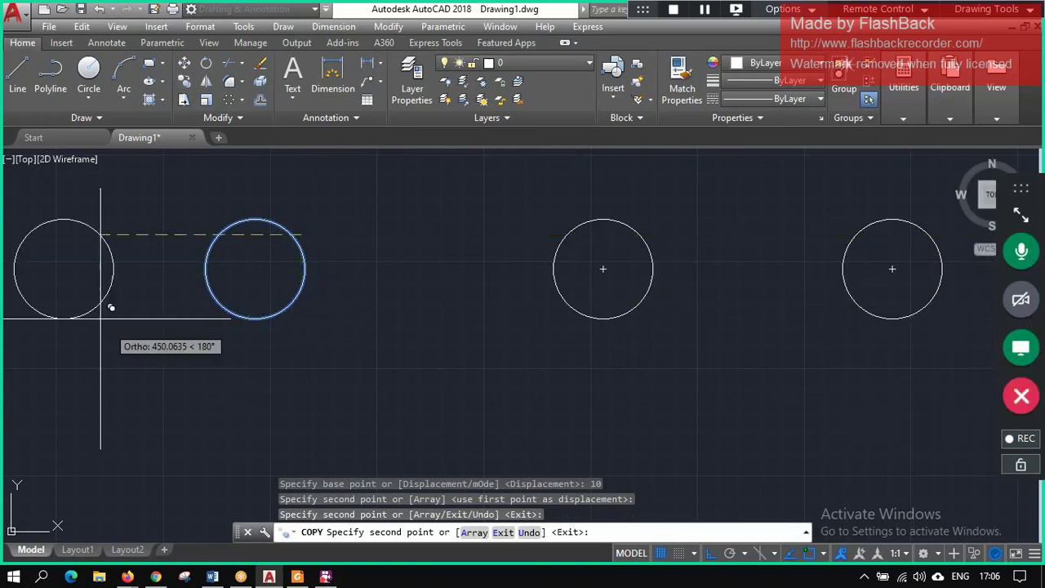
left_click(15, 302)
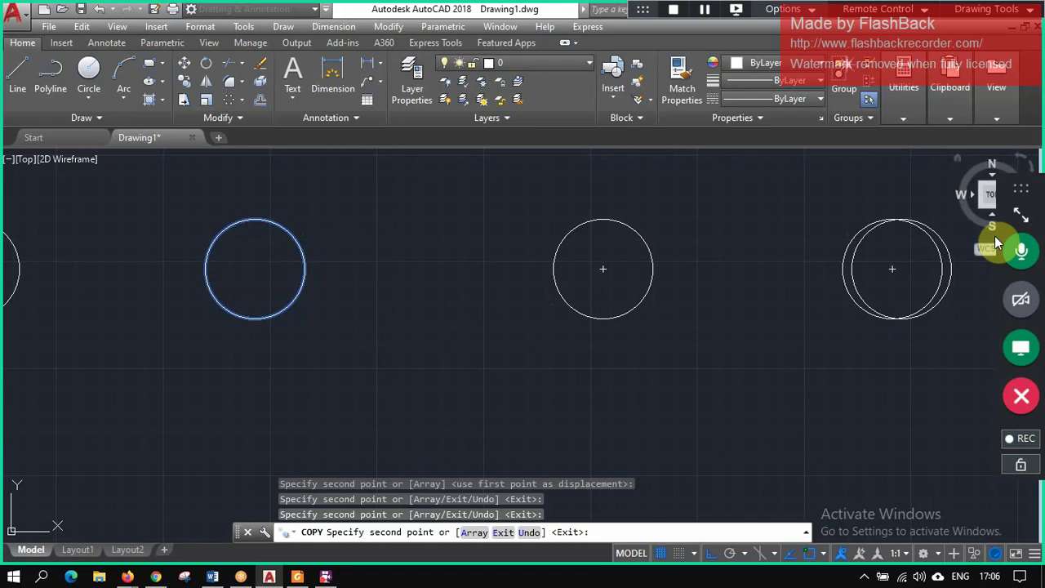
key("Escape")
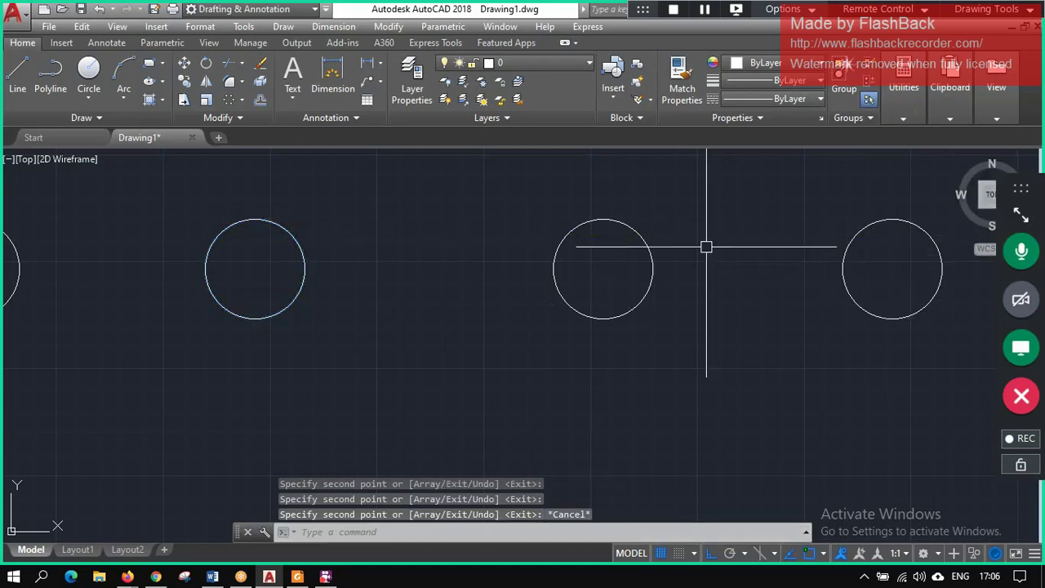
key("ctrl+a")
key("Delete")
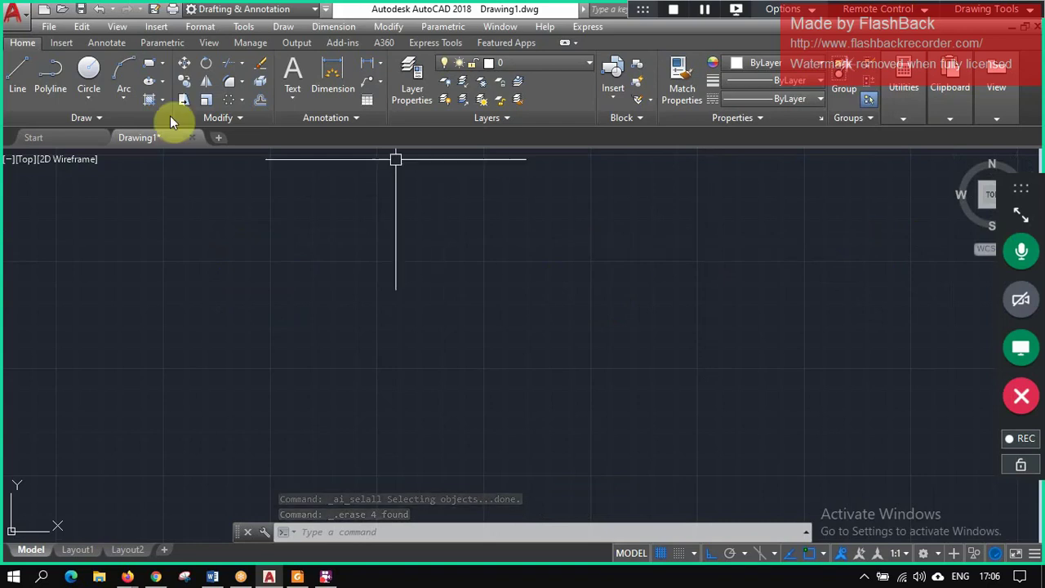
left_click(93, 104)
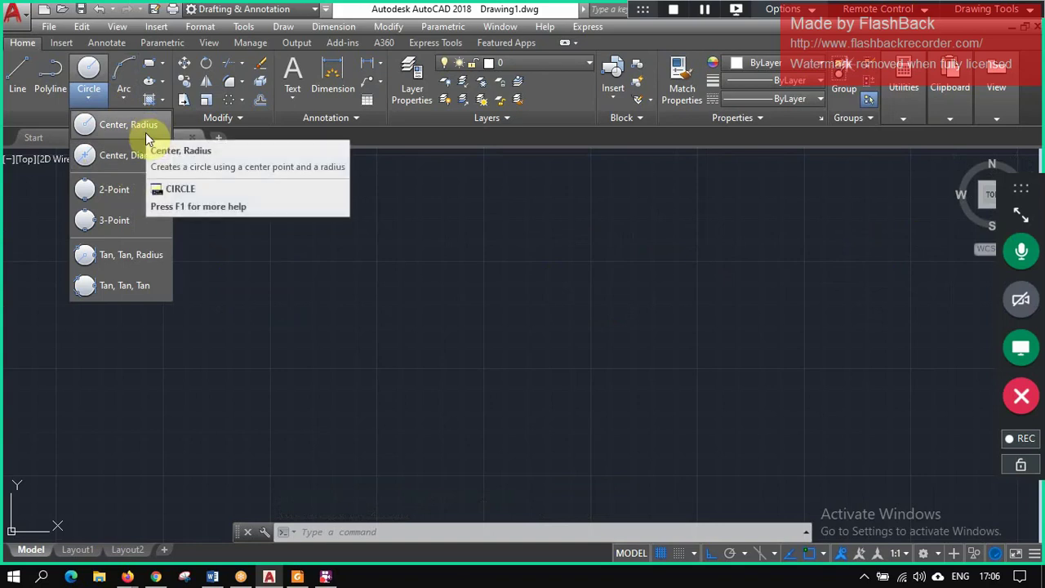
left_click(142, 158)
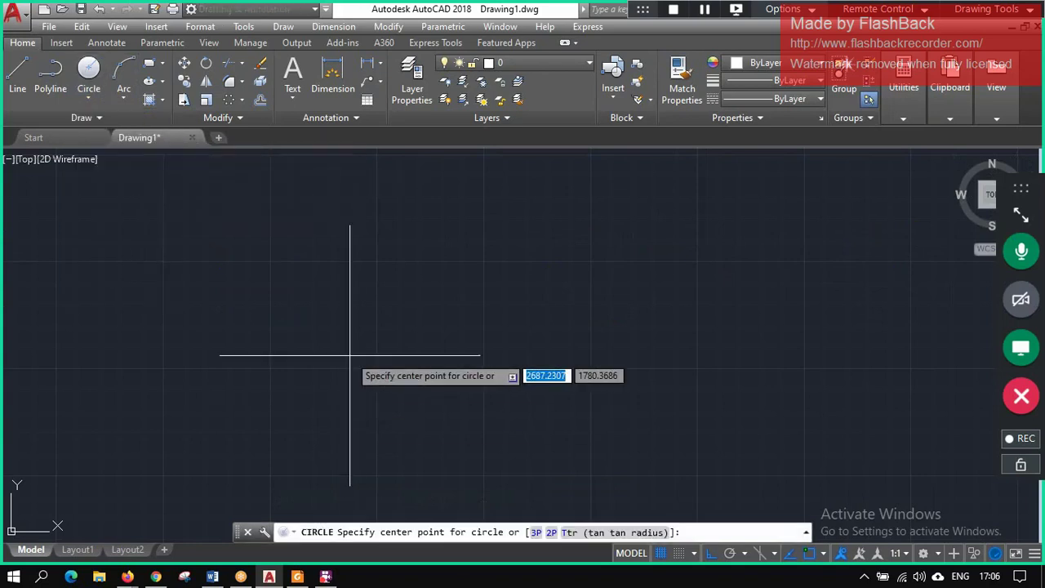
left_click(335, 333)
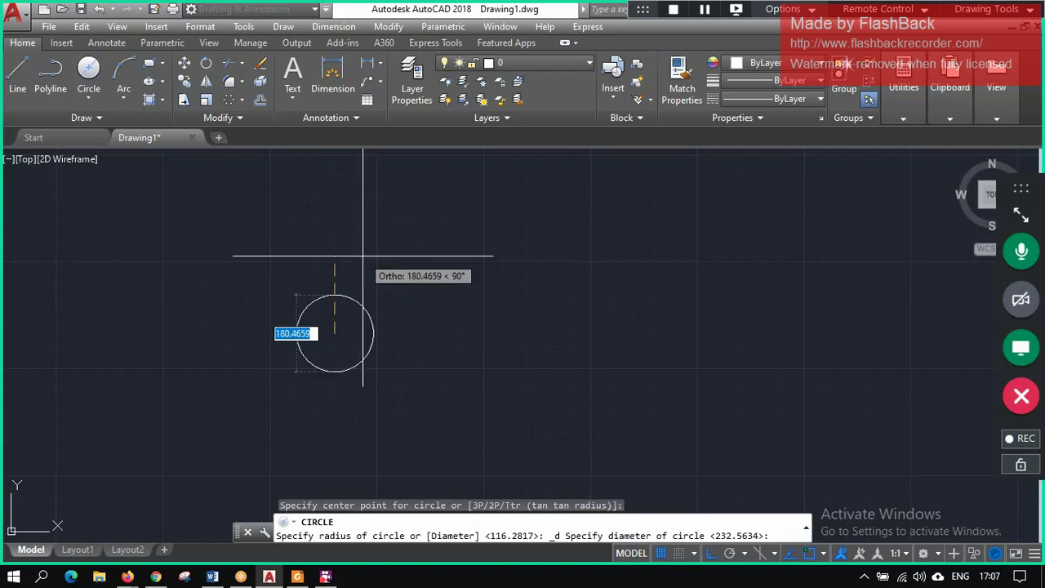
key("Return")
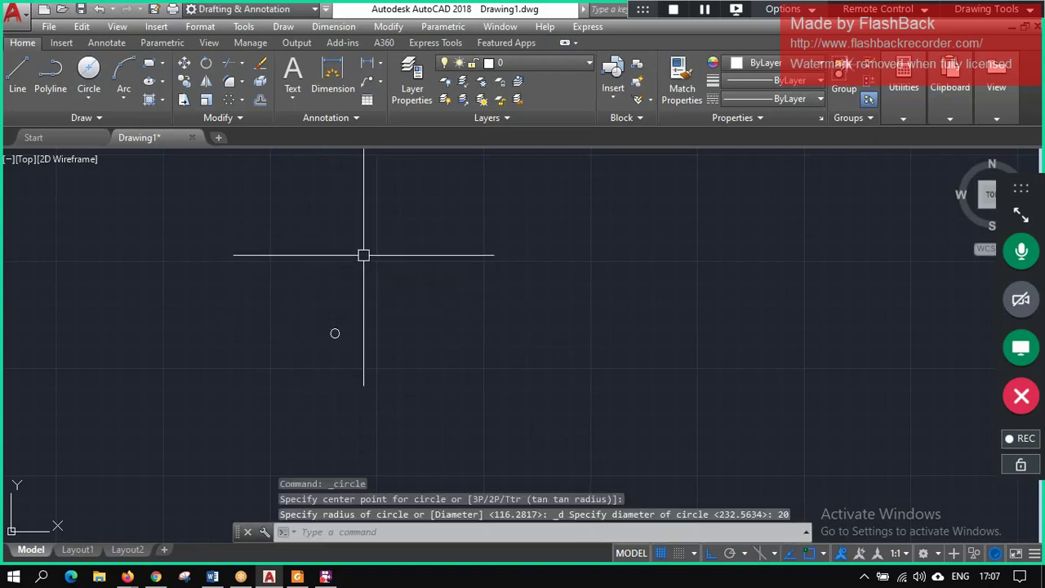
left_click(324, 434)
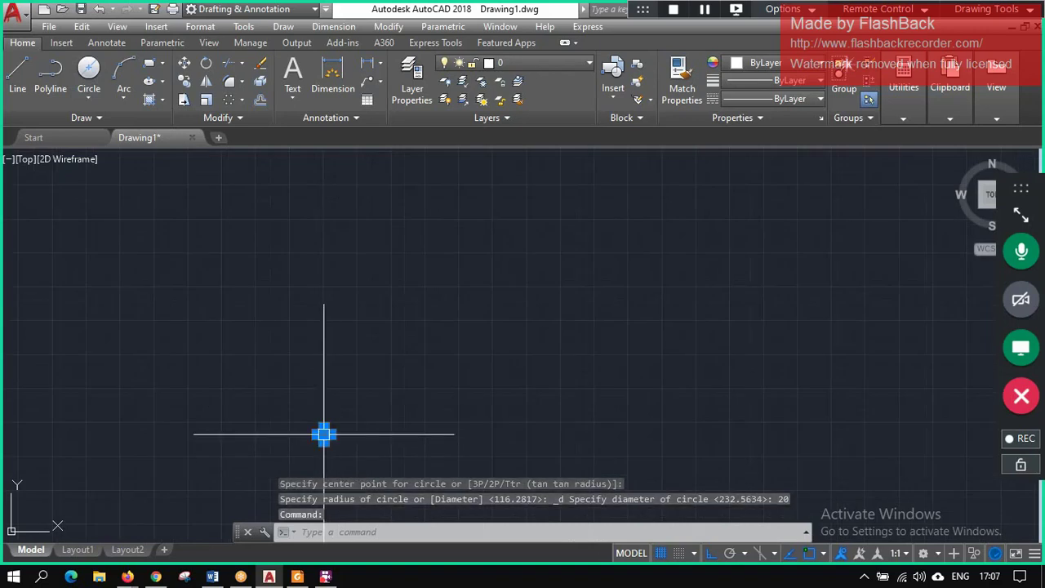
key("Delete")
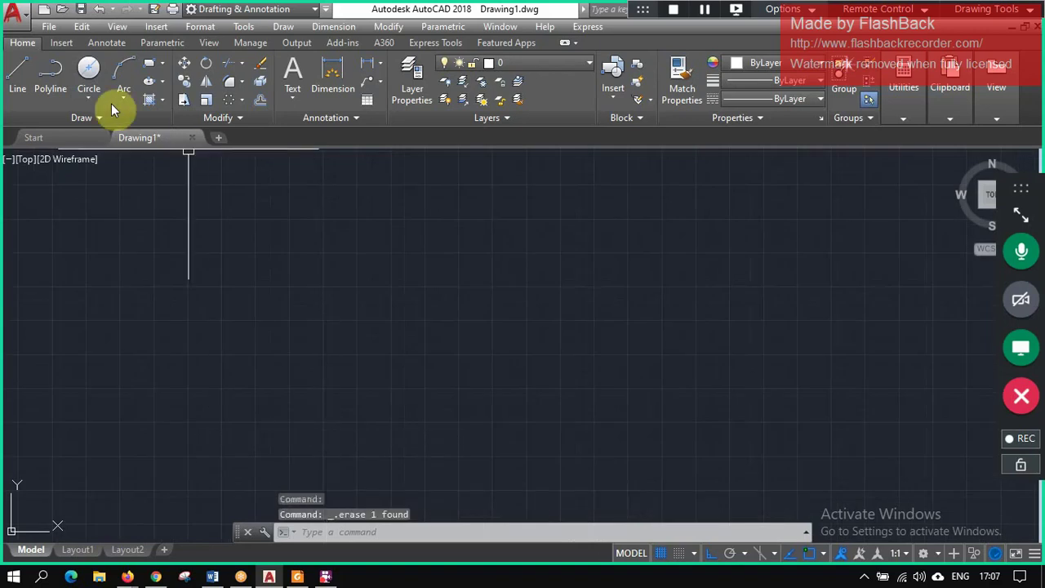
- Draw a 2-Point circle with diameter 200 left of centre
left_click(94, 99)
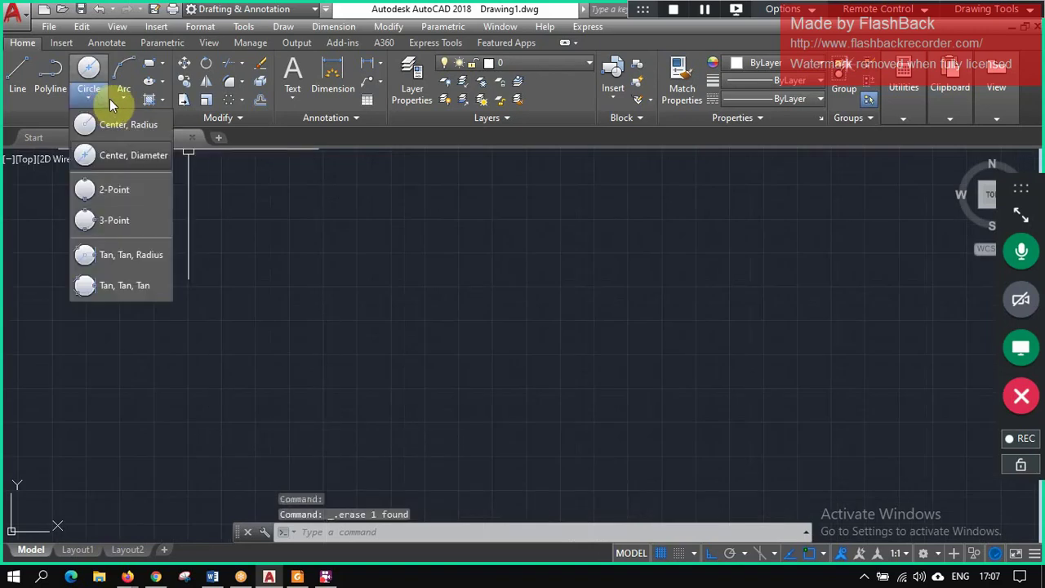
left_click(155, 189)
left_click(208, 321)
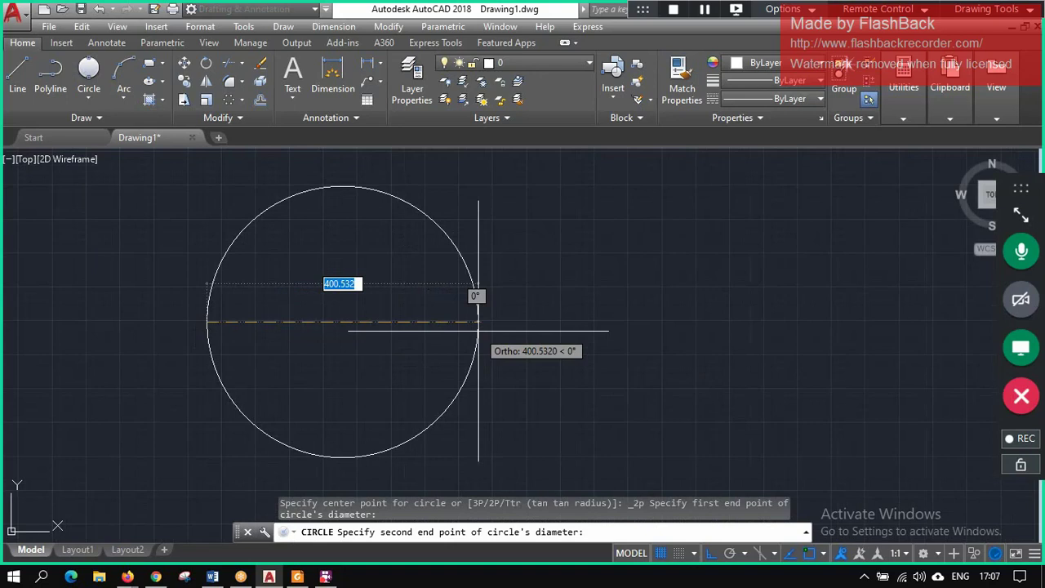
type("200")
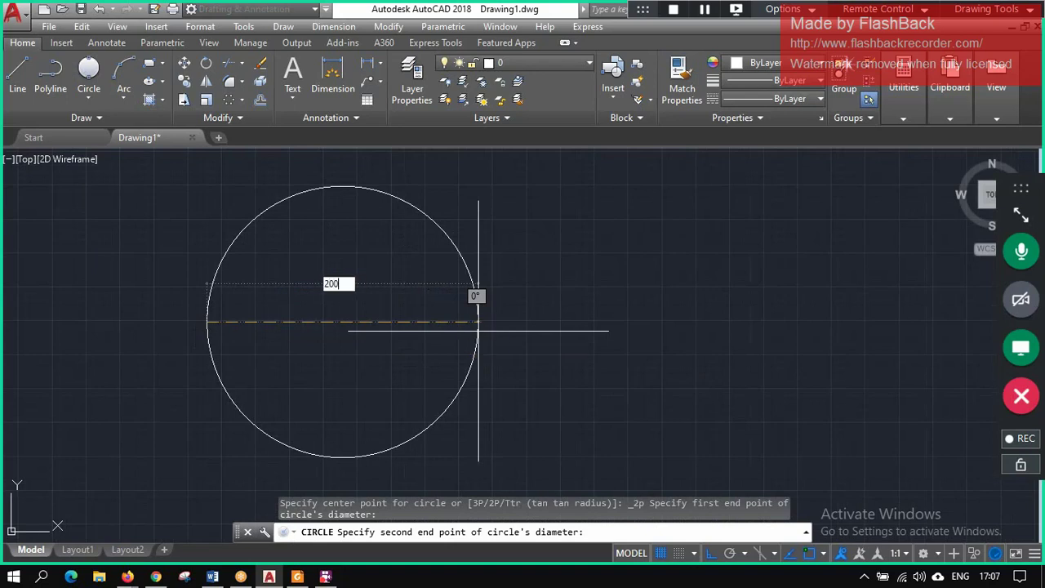
key("Return")
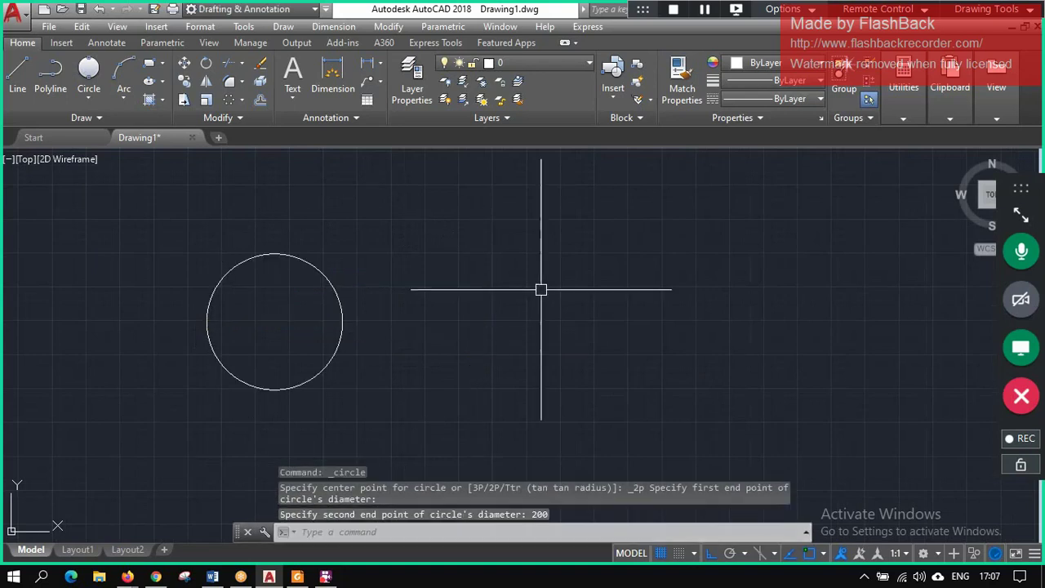
left_click(88, 97)
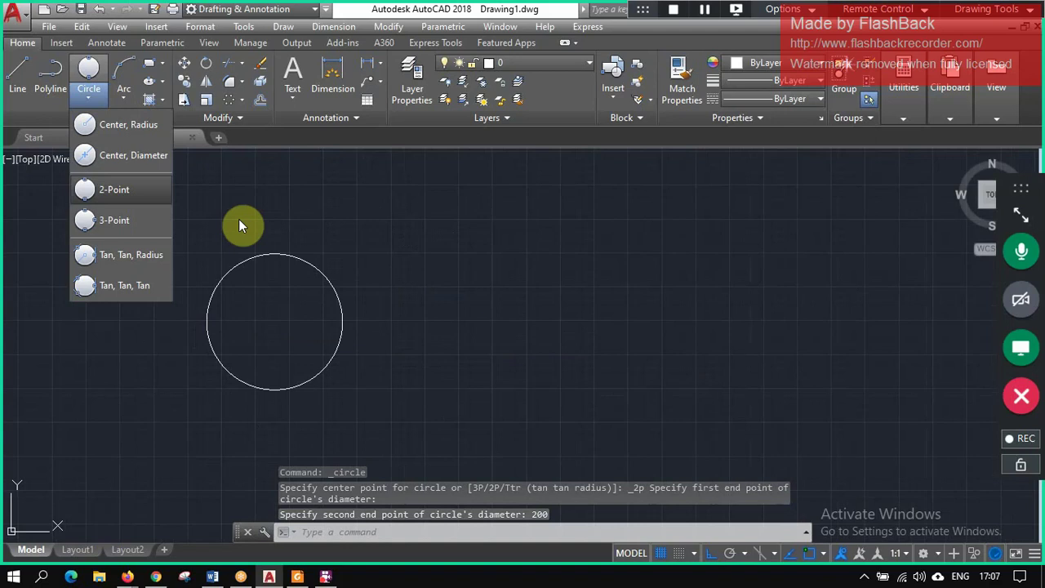
left_click(140, 225)
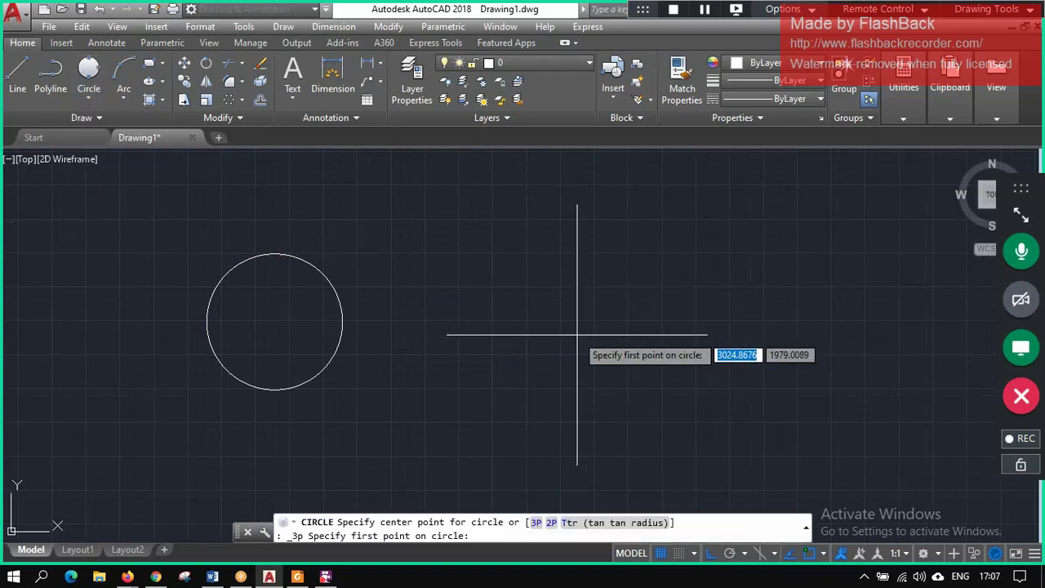
left_click(554, 321)
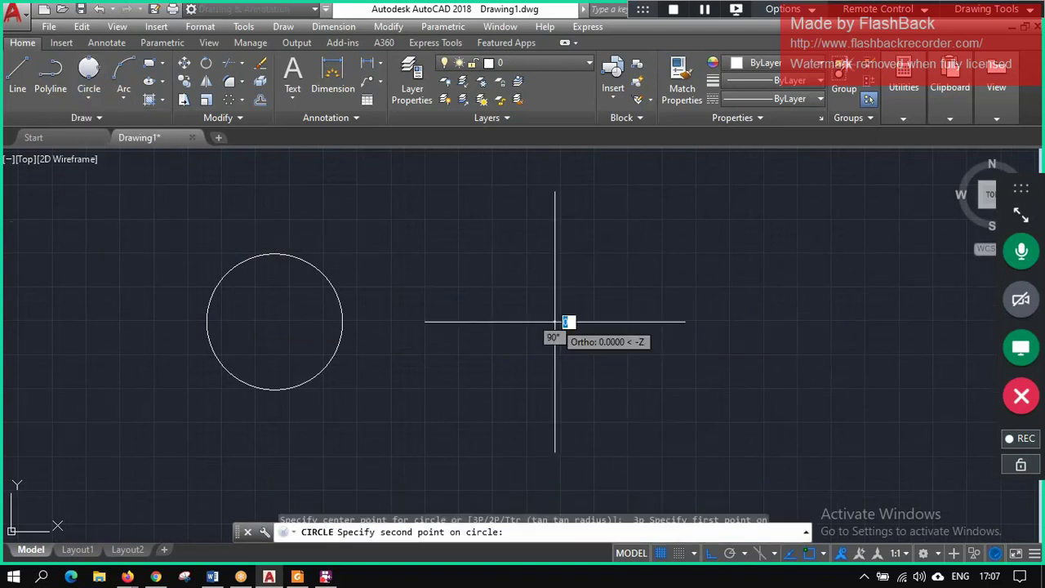
left_click(810, 318)
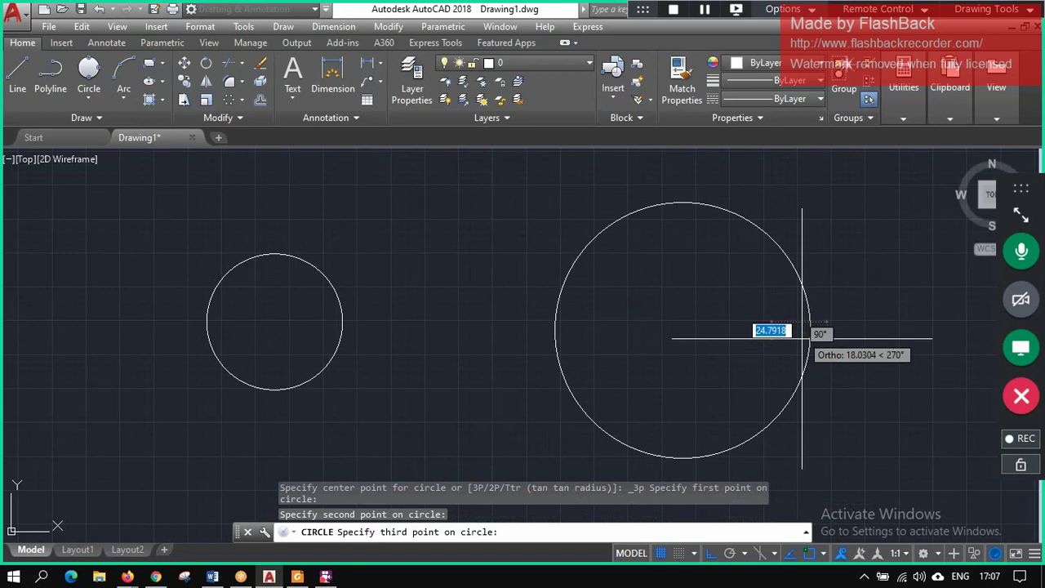
key("Escape")
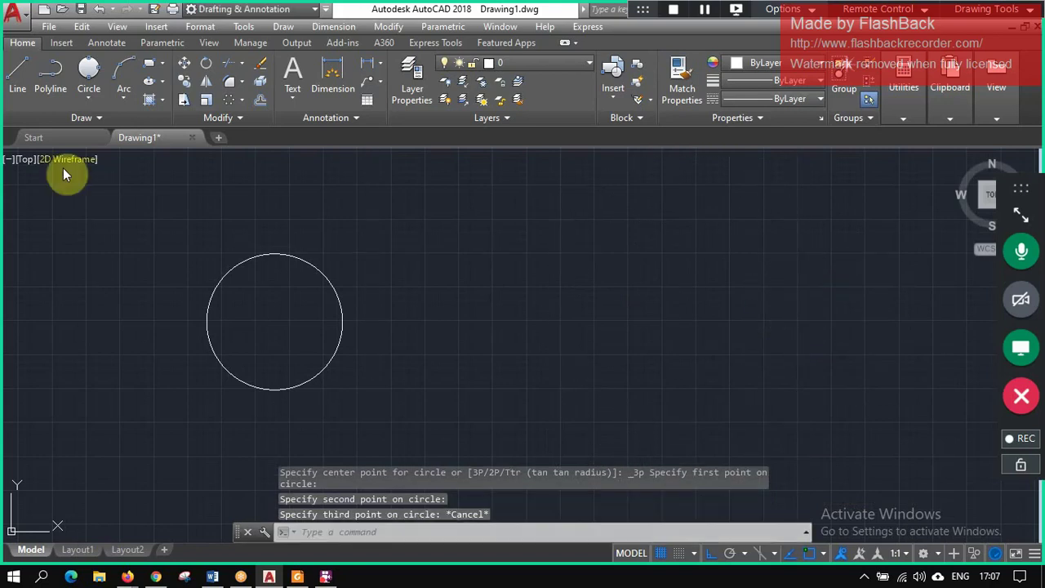
left_click(85, 72)
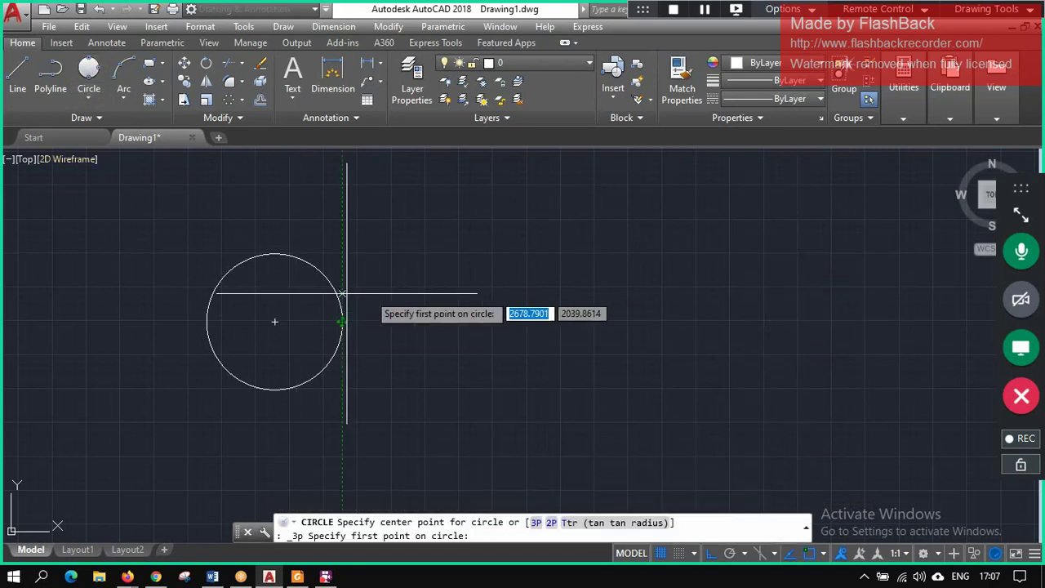
left_click(408, 321)
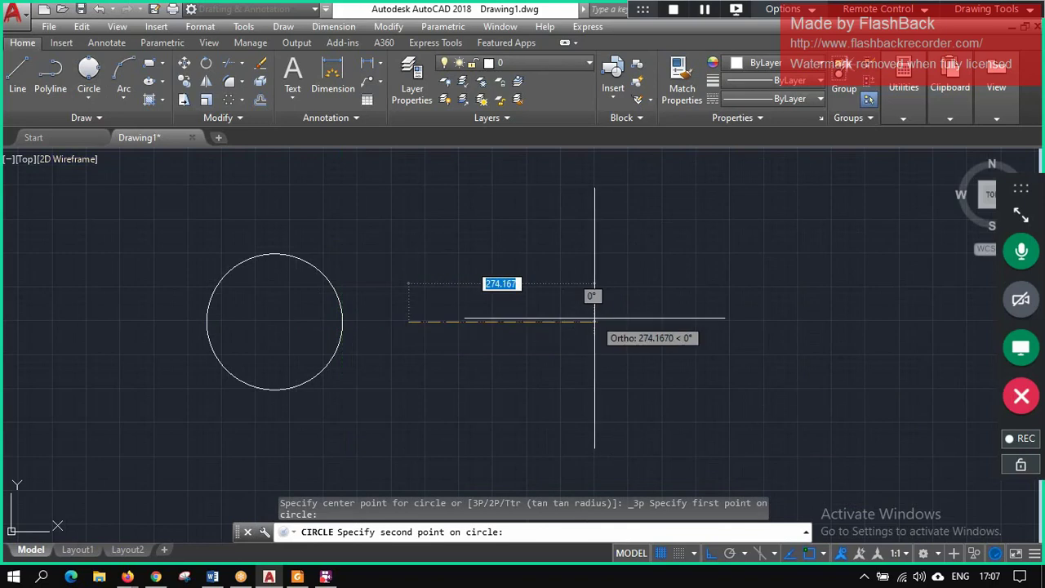
type("300")
key("Return")
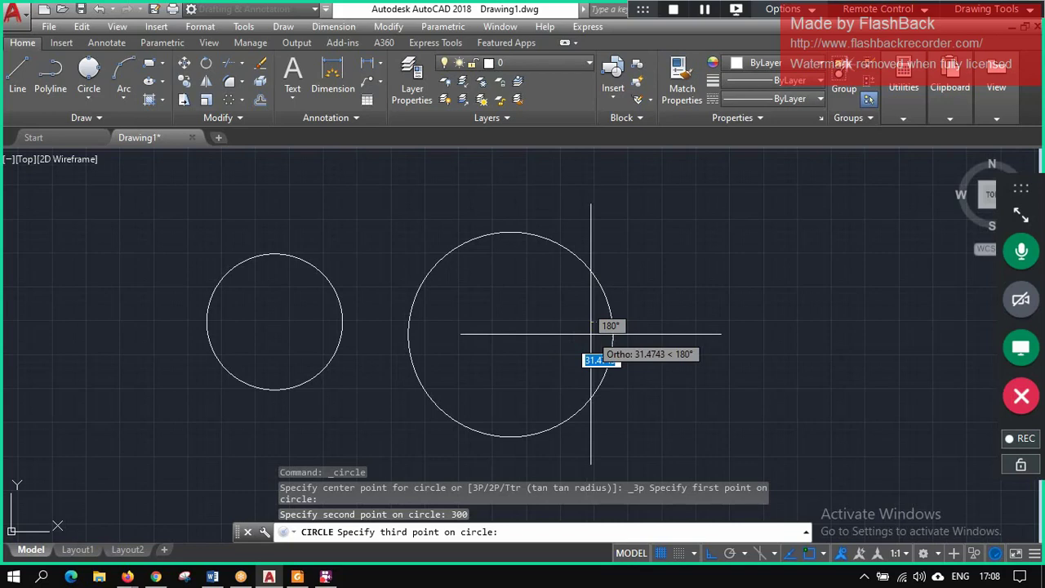
key("ctrl+z")
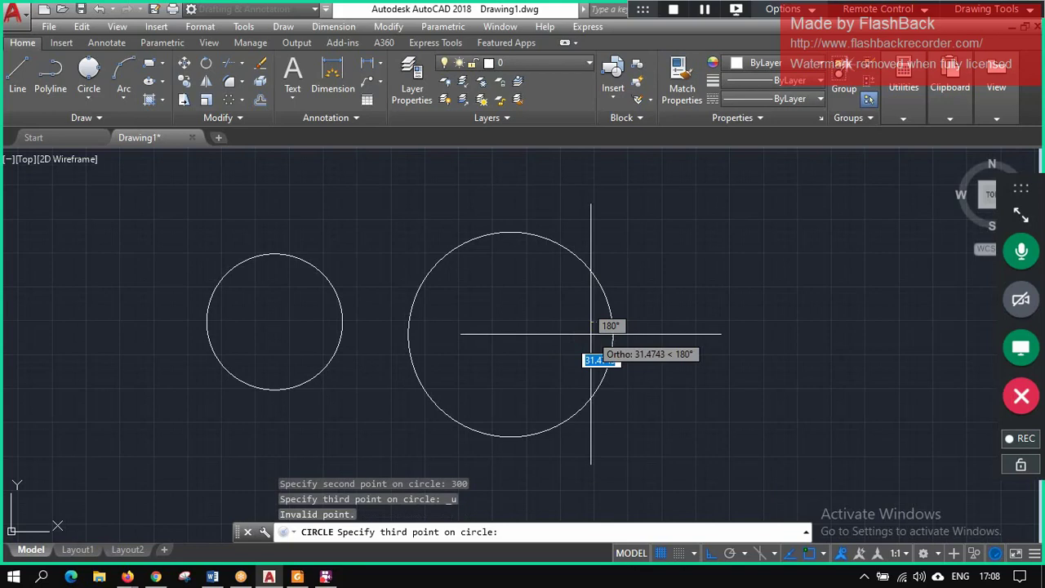
key("Escape")
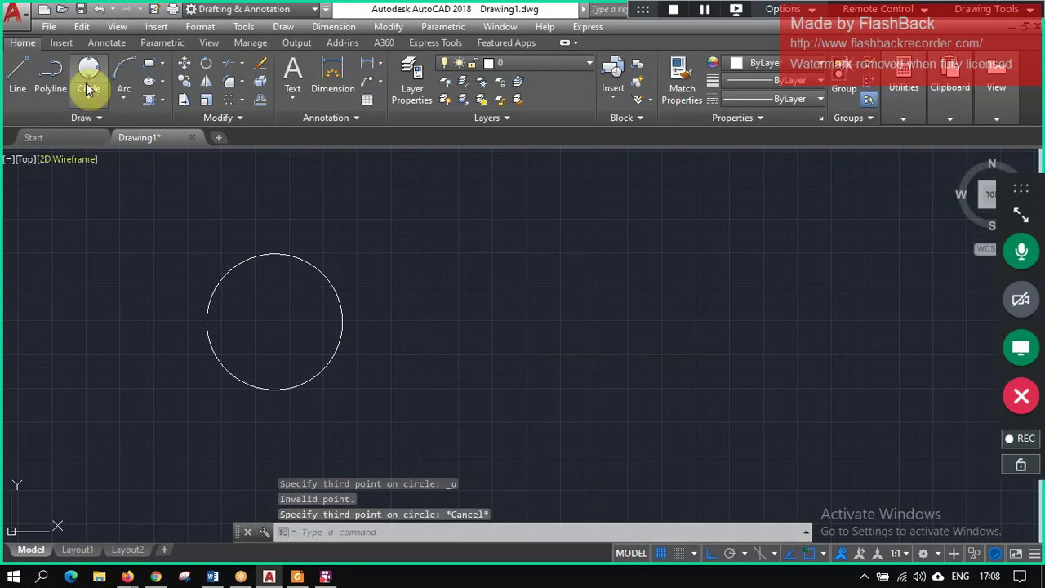
- Attempt a 3-Point circle with 300 to the second point, cancelling when it fails
left_click(87, 73)
left_click(443, 308)
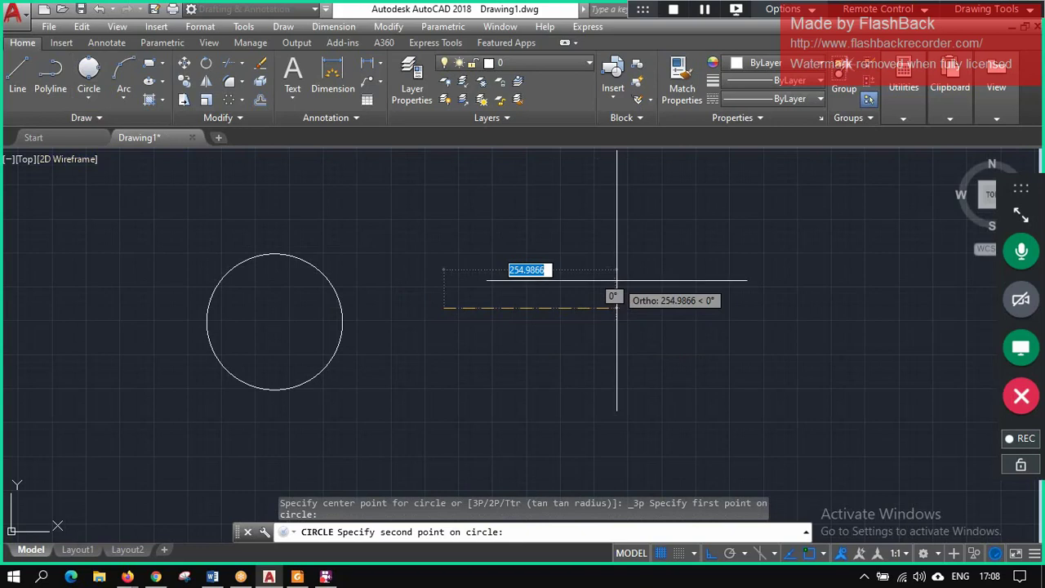
type("300")
key("Return")
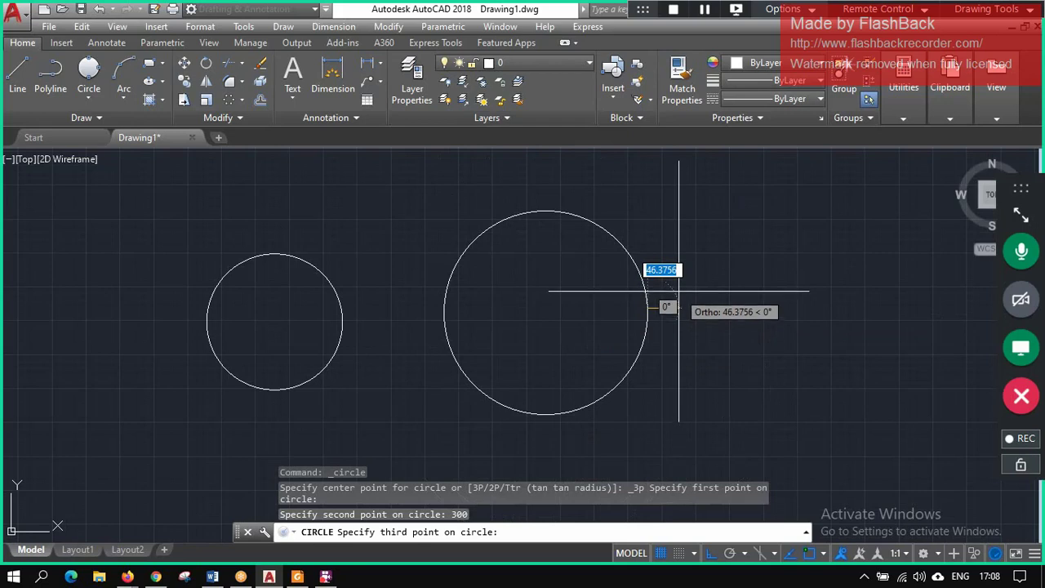
left_click(678, 294)
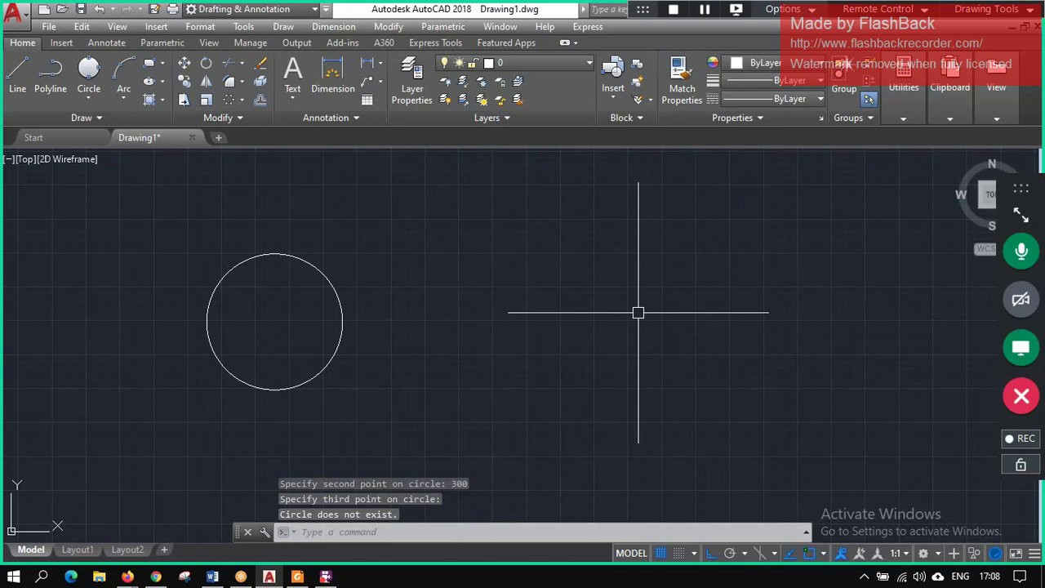
key("Escape")
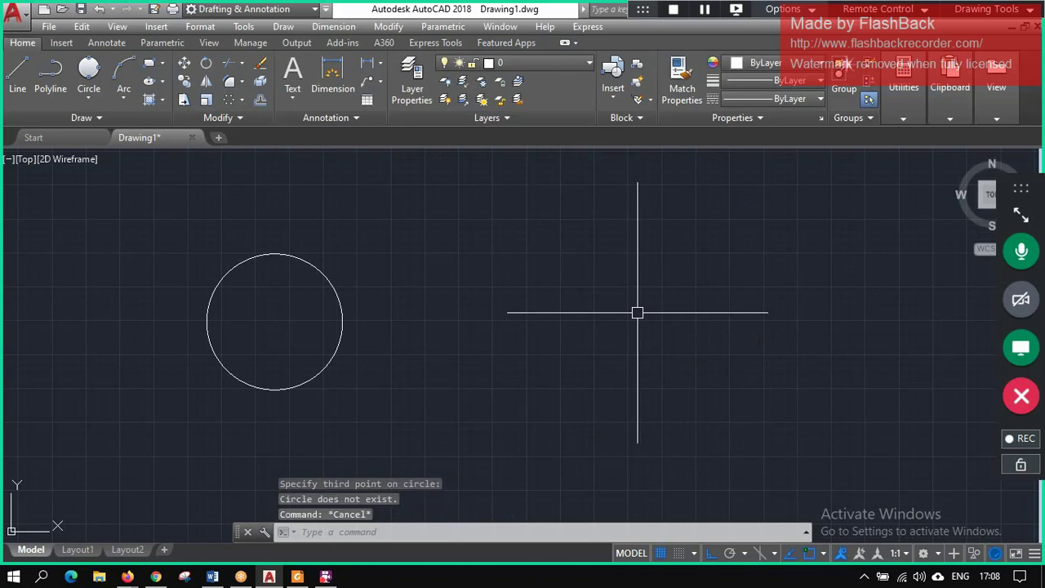
left_click(88, 98)
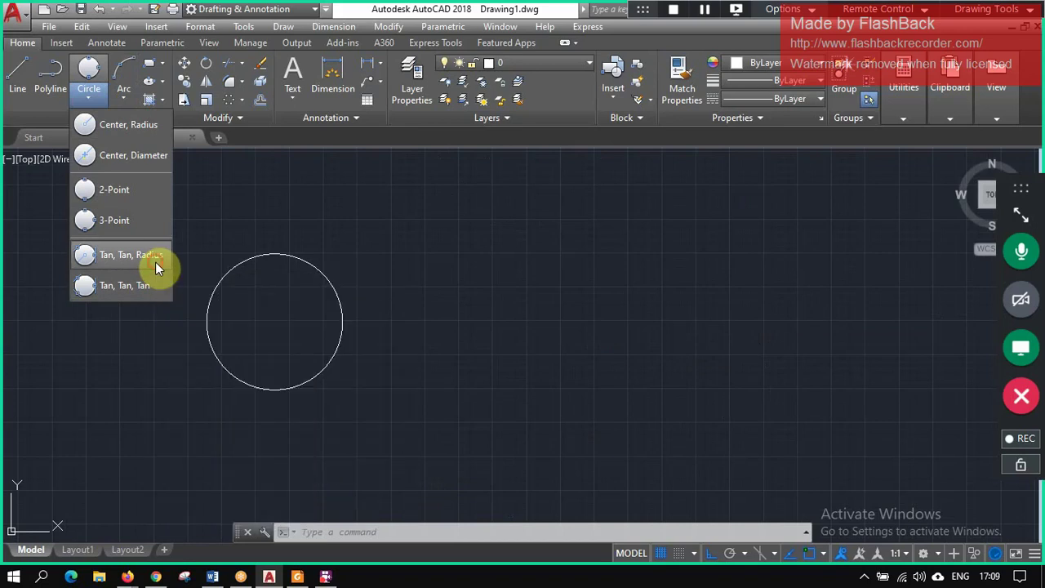
- Try a Tan, Tan, Radius circle and a line, cancelling both
left_click(155, 263)
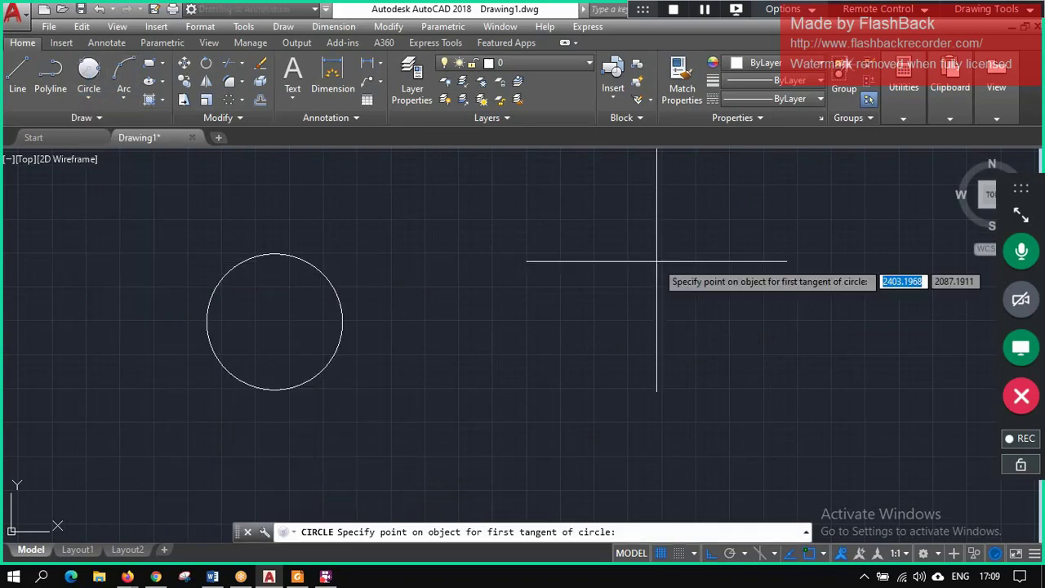
left_click(716, 359)
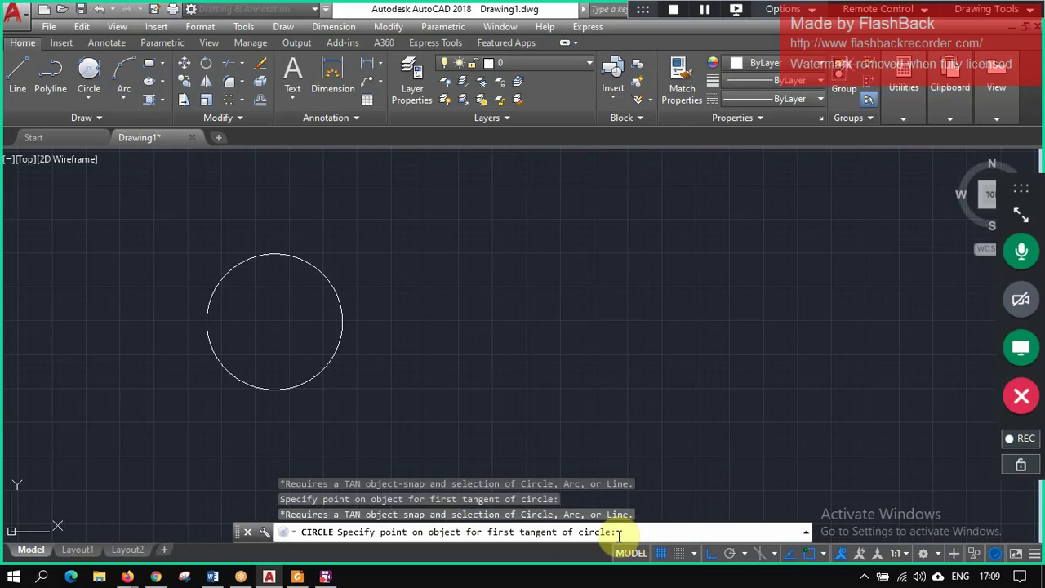
key("Escape")
type("l")
key("Return")
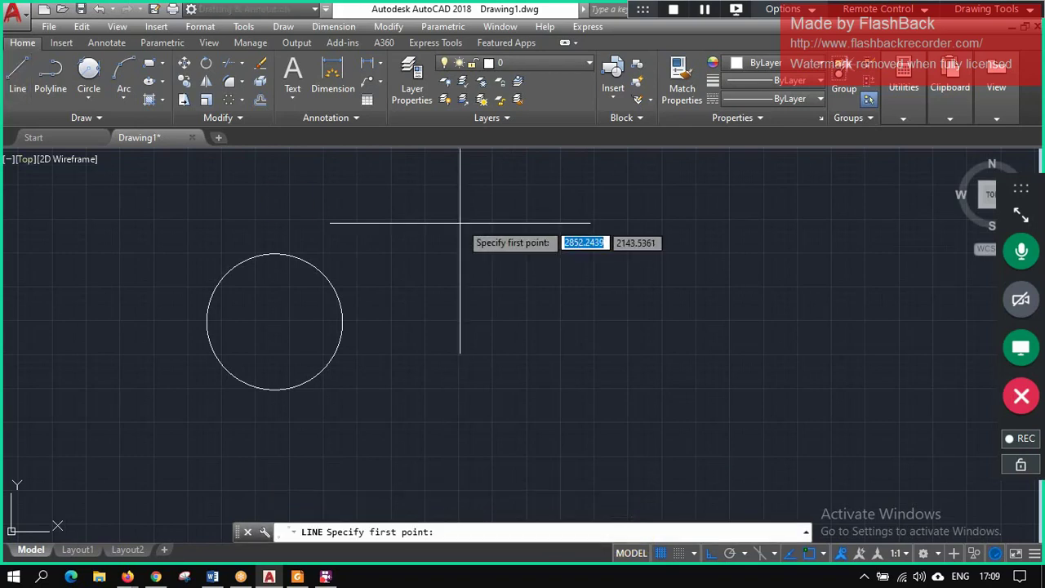
left_click(461, 221)
key("Escape")
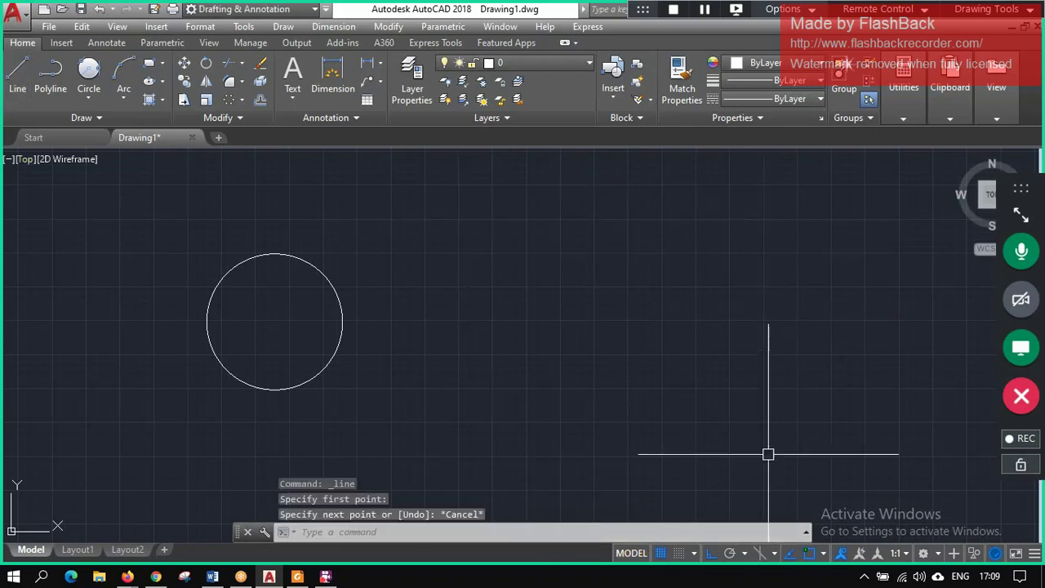
- With Ortho off, draw two slanted lines forming a sideways V right of the circle
left_click(711, 553)
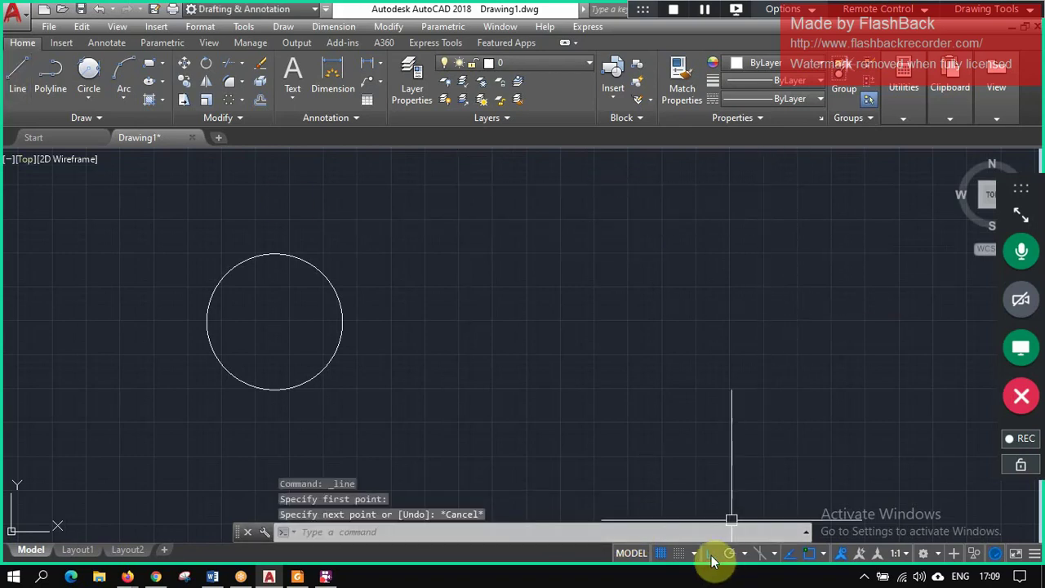
left_click(17, 75)
left_click(482, 211)
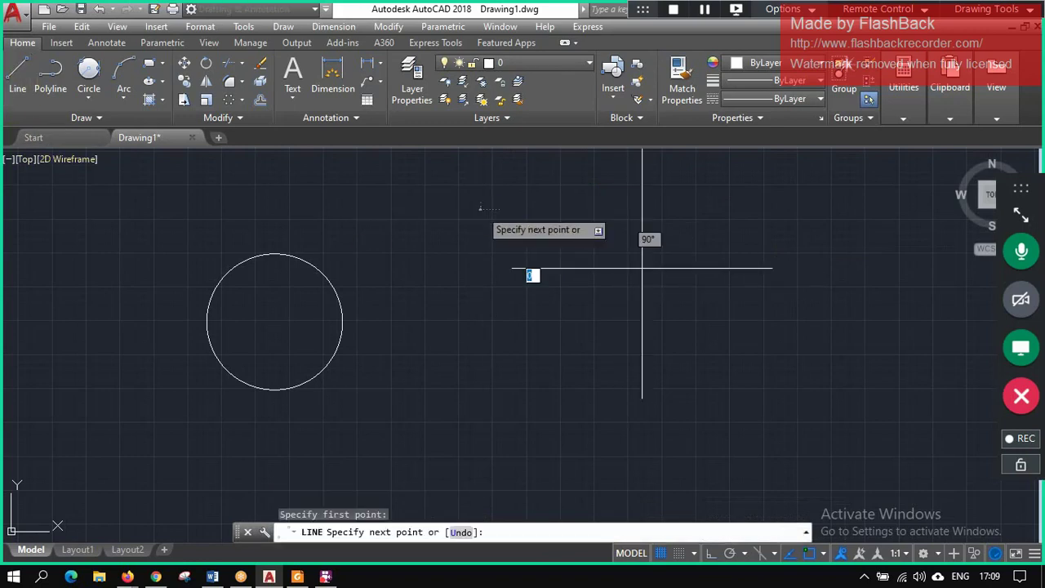
left_click(784, 303)
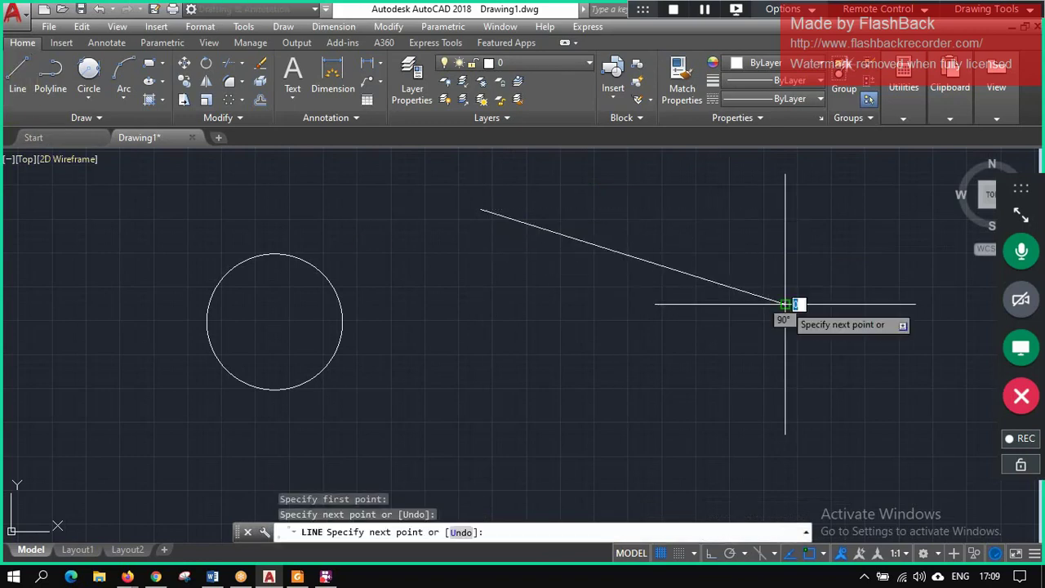
left_click(457, 413)
key("Escape")
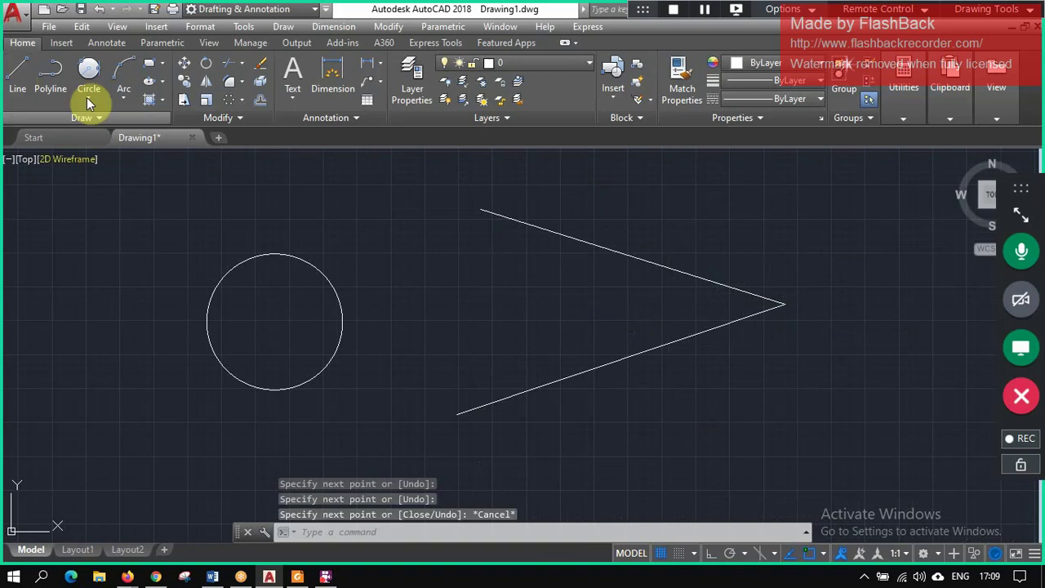
- Draw a radius-100 circle tangent to both V lines, then erase everything
left_click(92, 101)
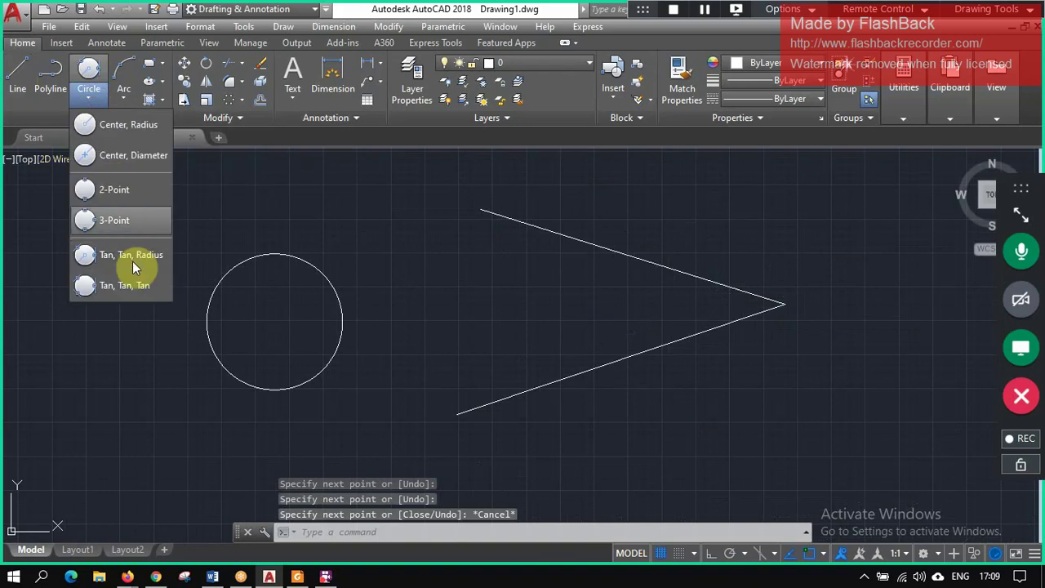
left_click(137, 259)
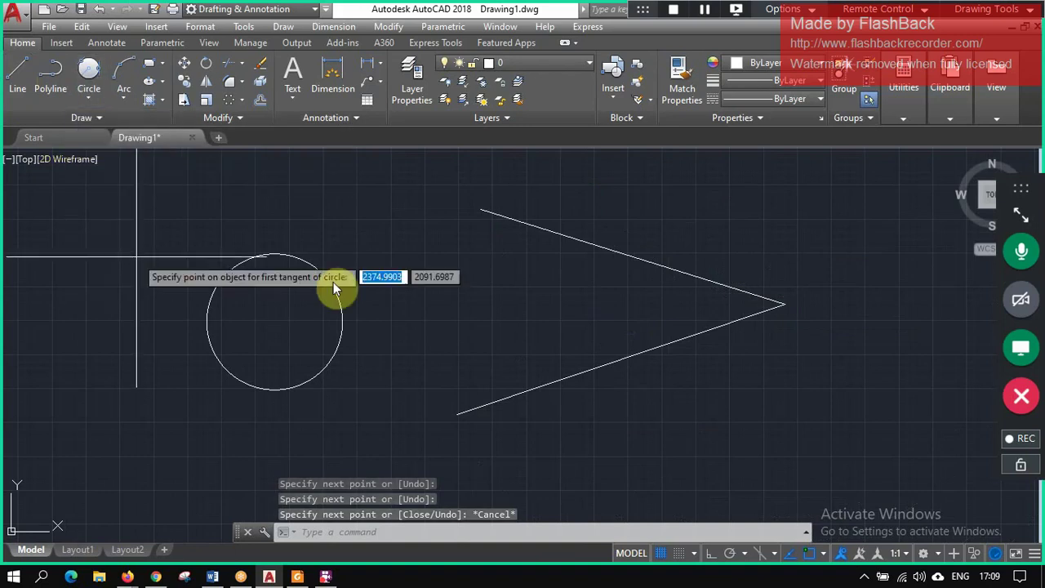
left_click(582, 240)
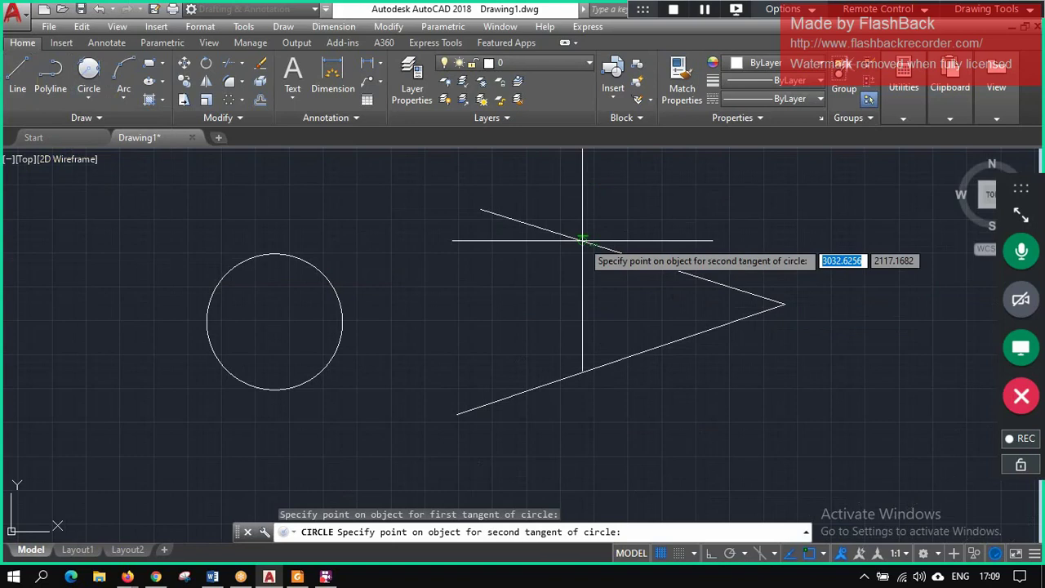
left_click(585, 372)
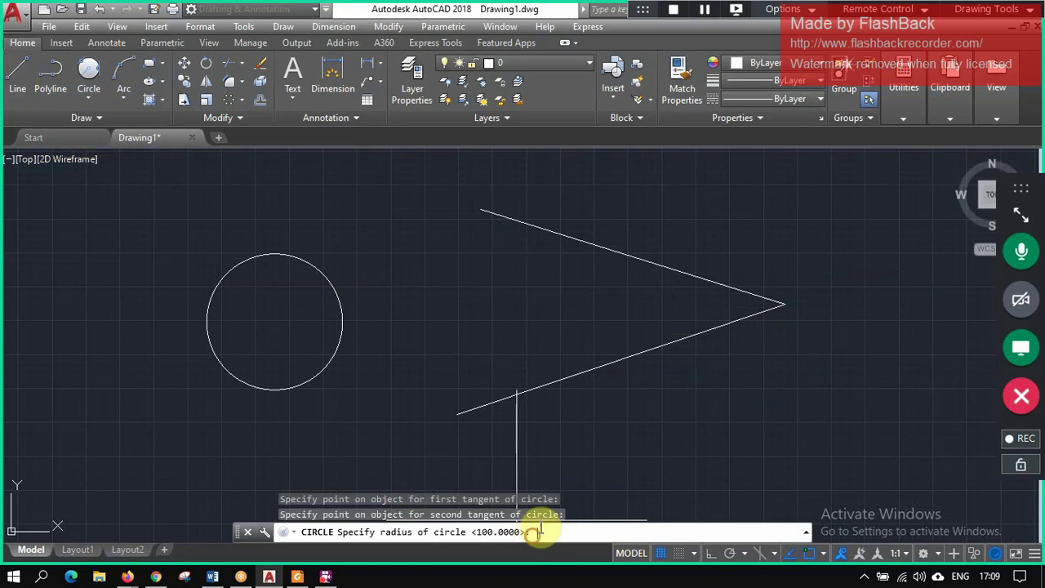
type("100")
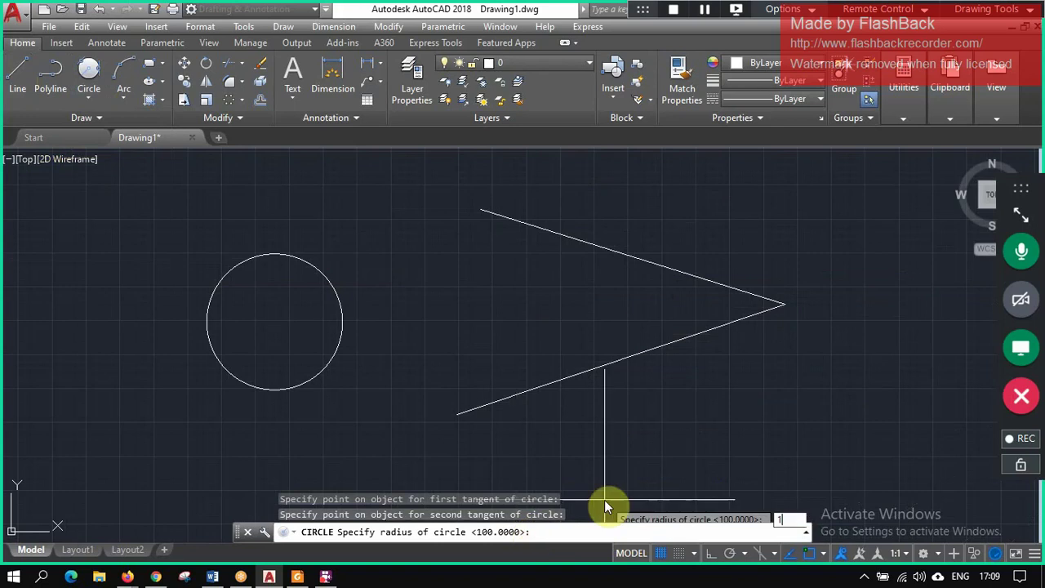
key("Return")
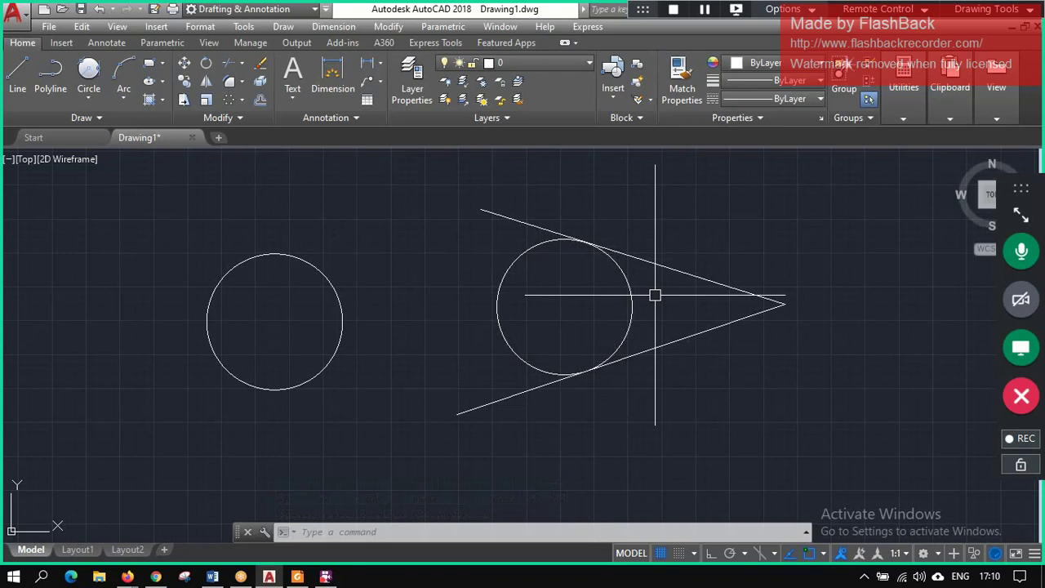
key("ctrl+a")
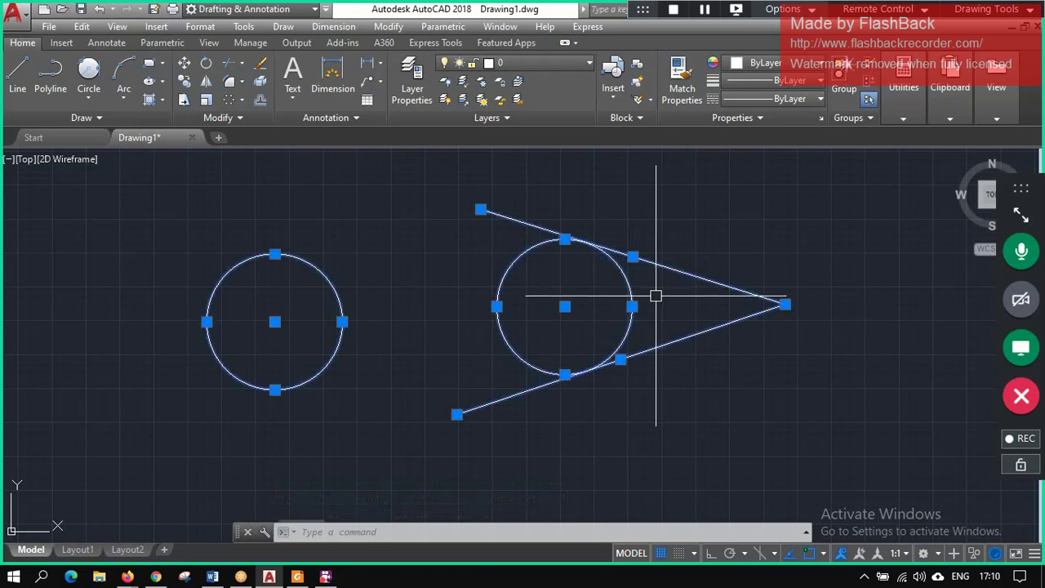
key("Delete")
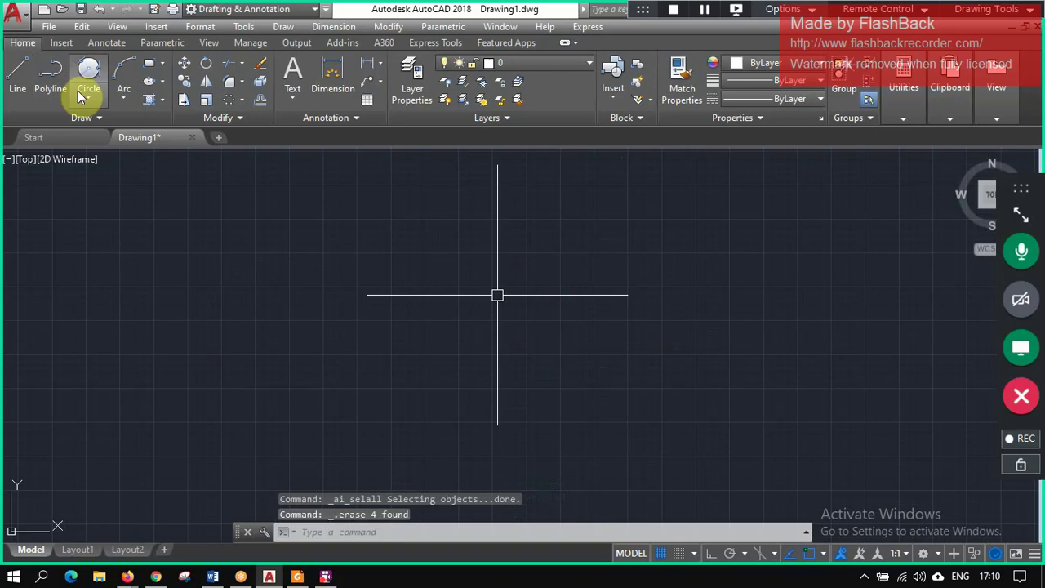
left_click(86, 97)
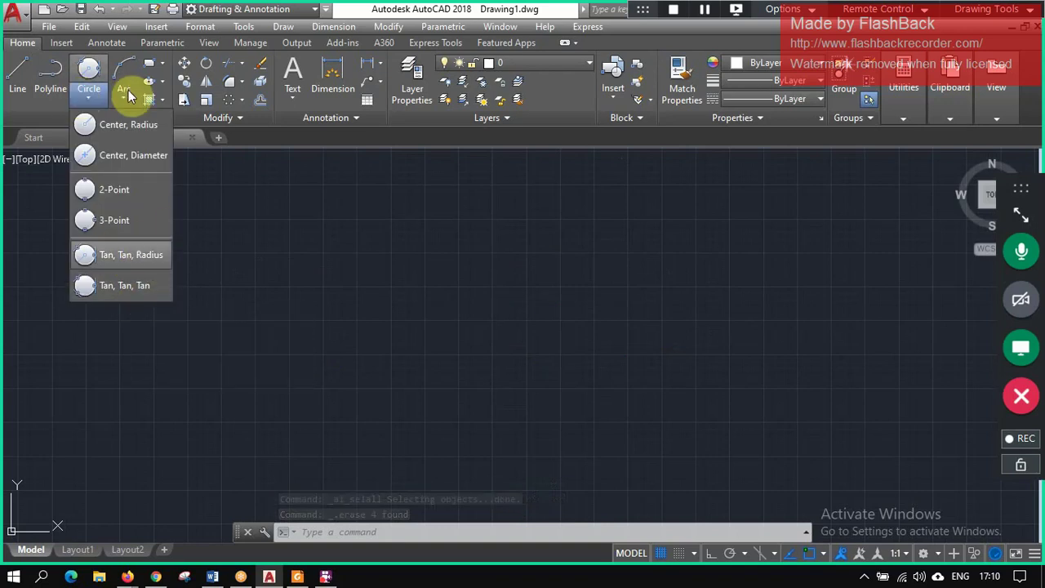
left_click(10, 80)
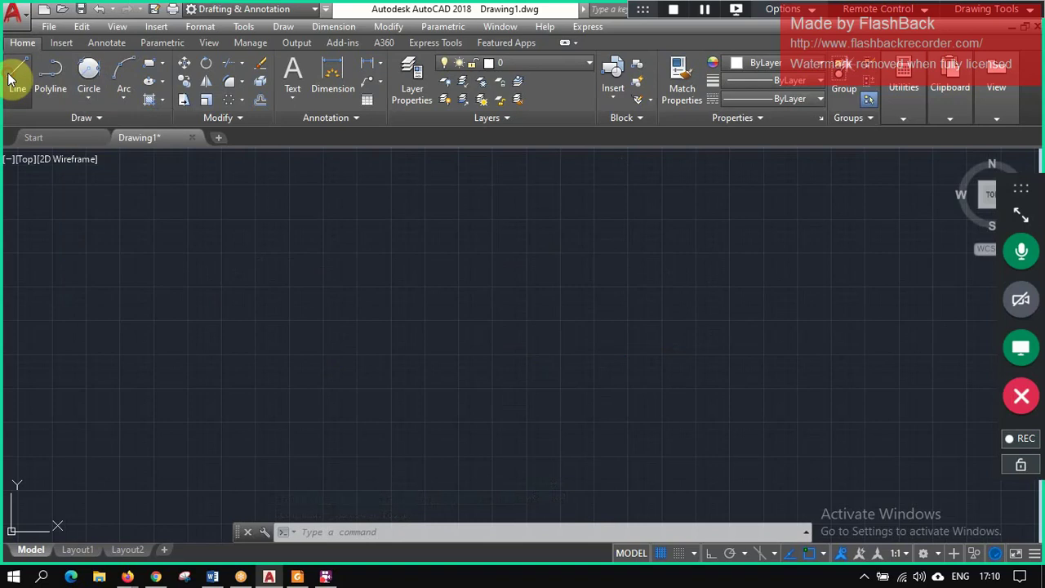
left_click(404, 238)
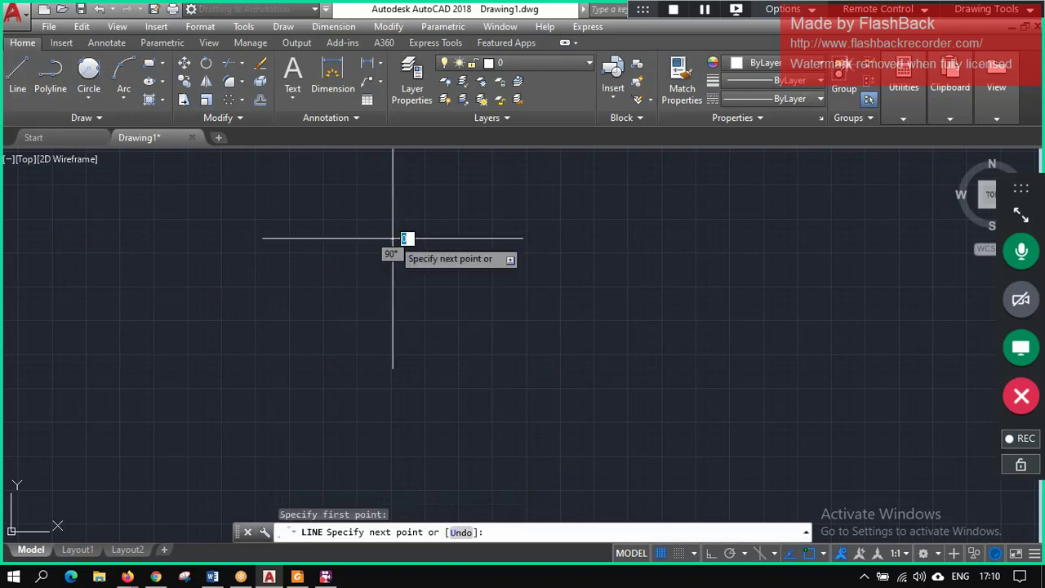
left_click(251, 435)
left_click(531, 435)
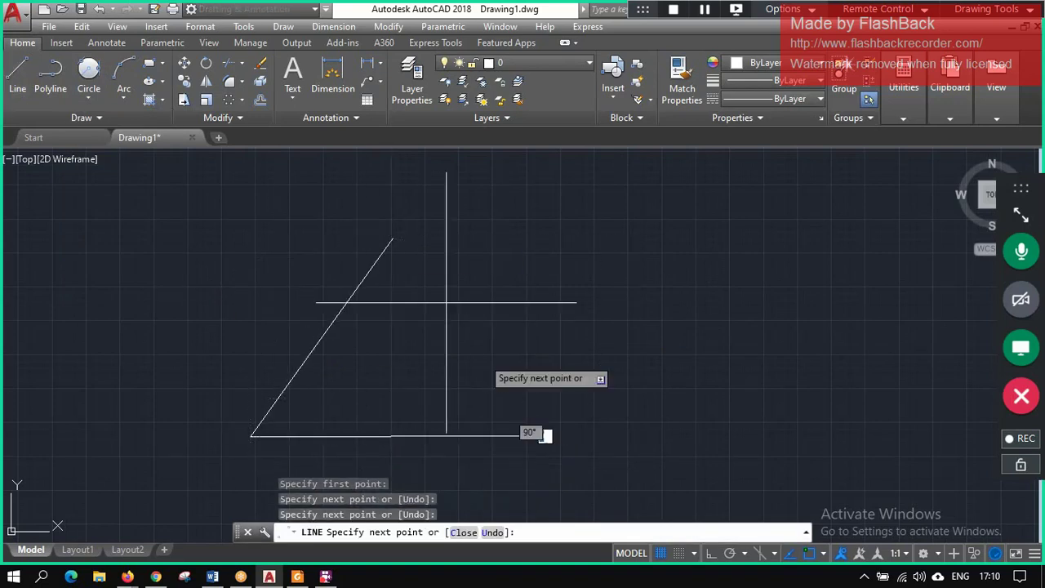
left_click(392, 239)
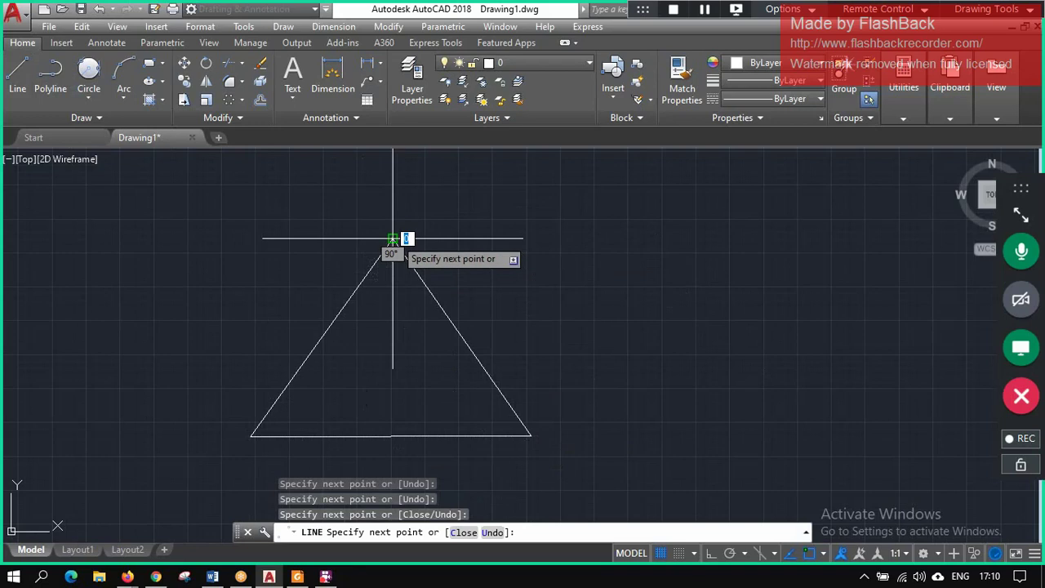
key("Escape")
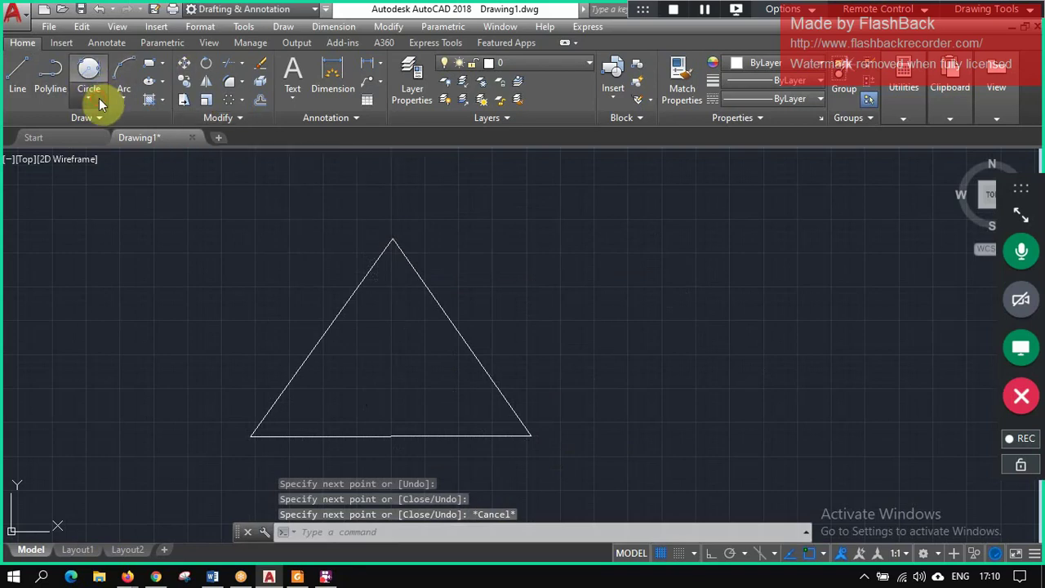
left_click(99, 98)
left_click(148, 287)
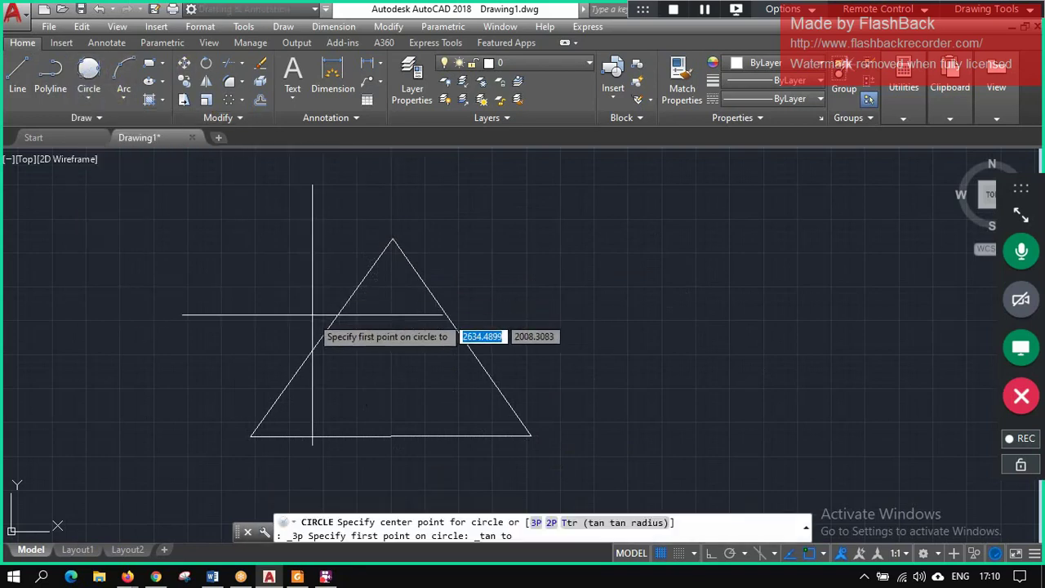
left_click(342, 317)
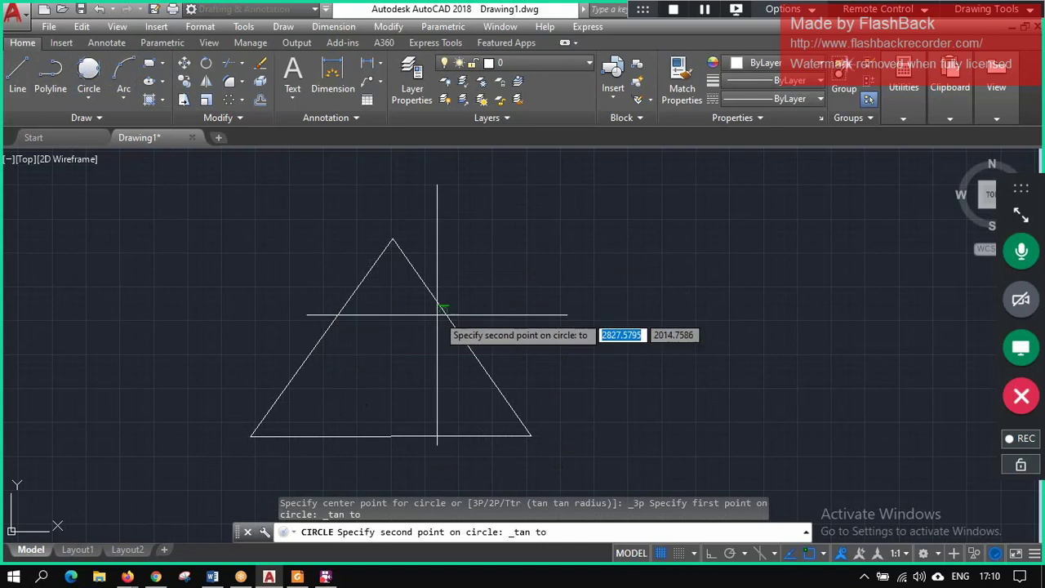
left_click(449, 322)
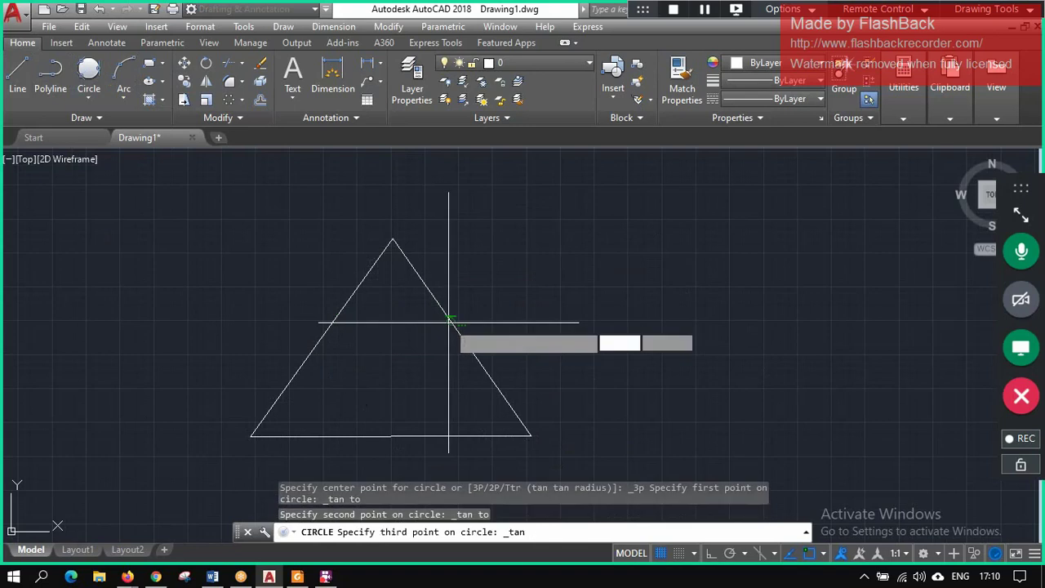
left_click(390, 434)
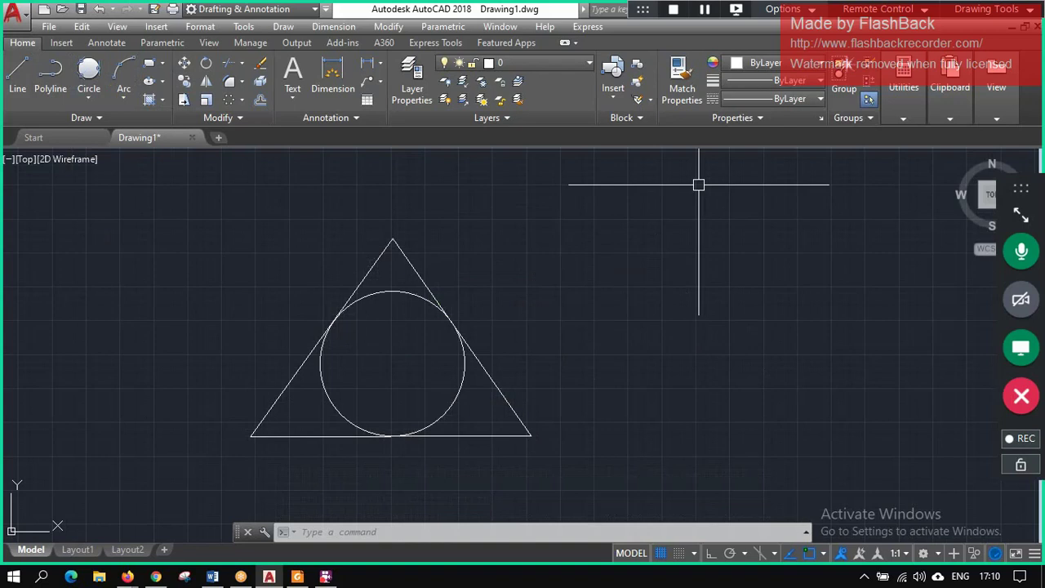
key("Escape")
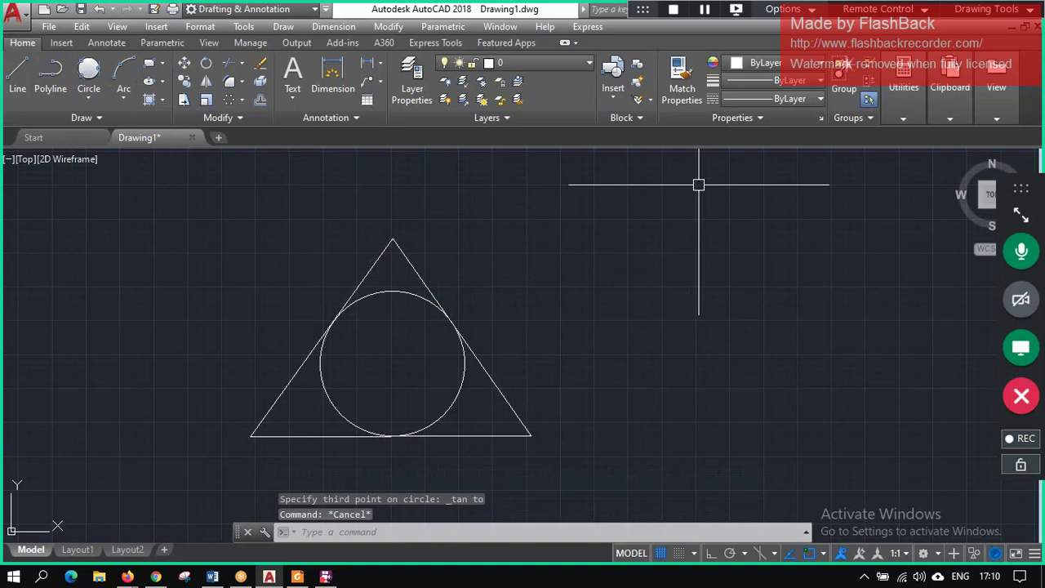
key("ctrl+a")
key("Delete")
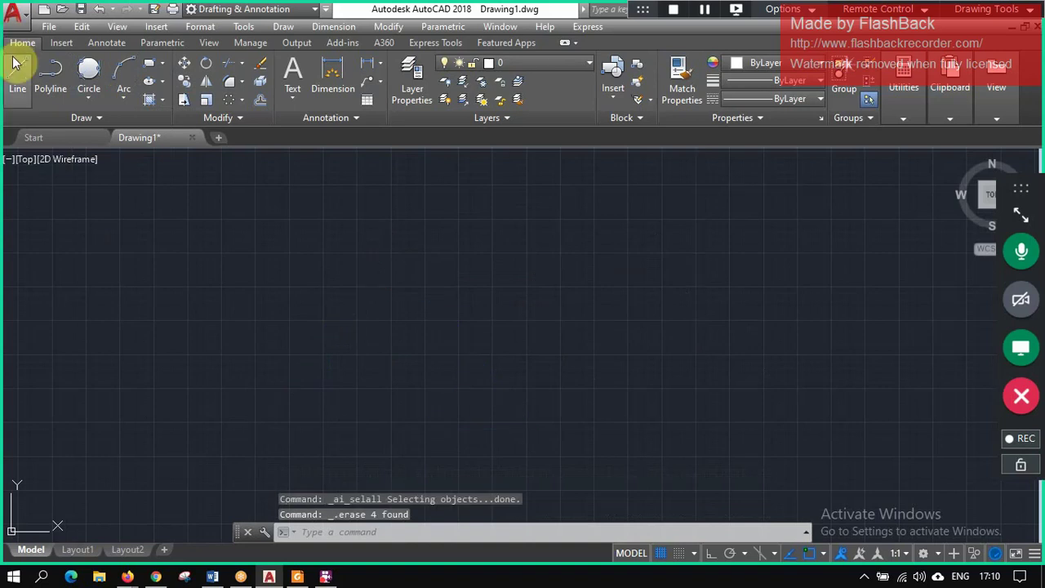
- Draw a horizontal line about 602 units long and check its Quick Properties
left_click(16, 73)
left_click(209, 291)
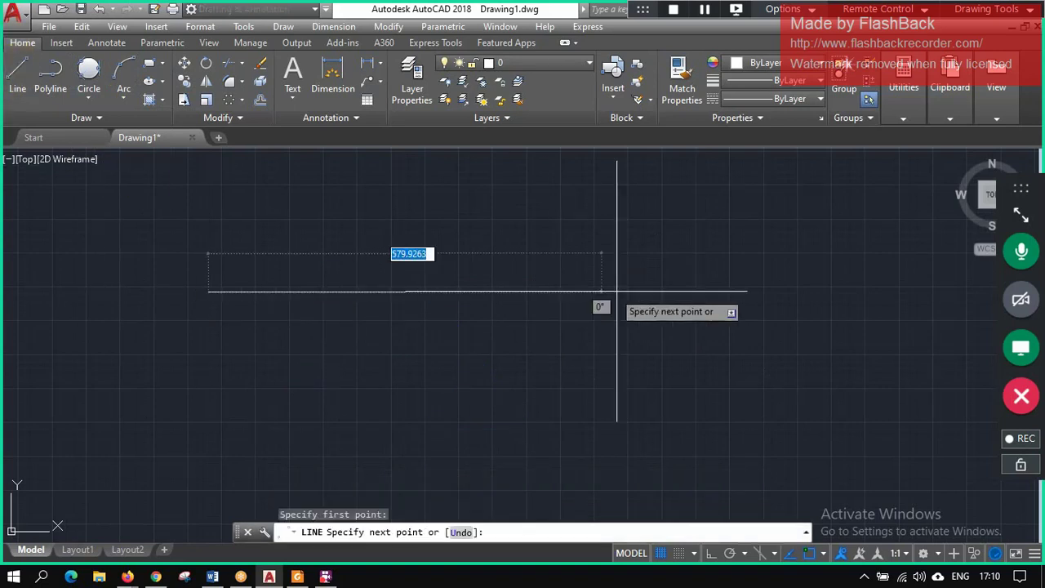
left_click(617, 291)
key("Escape")
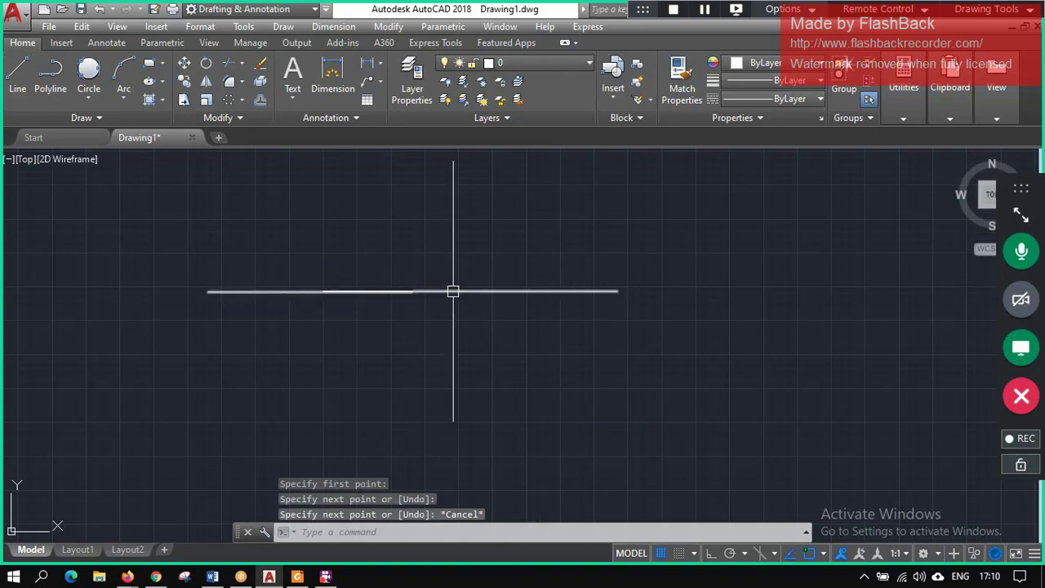
left_click(453, 291)
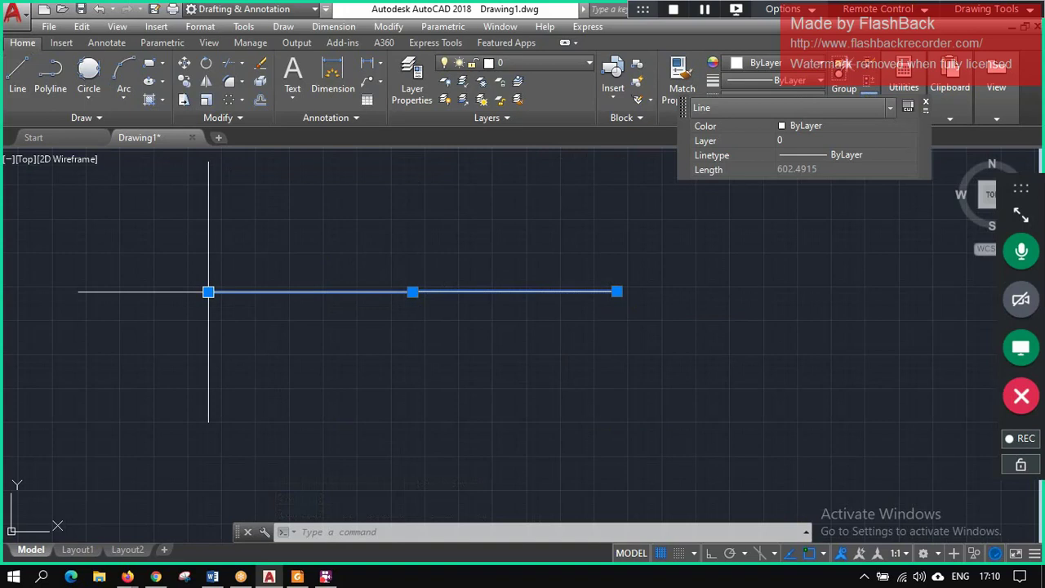
left_click(925, 105)
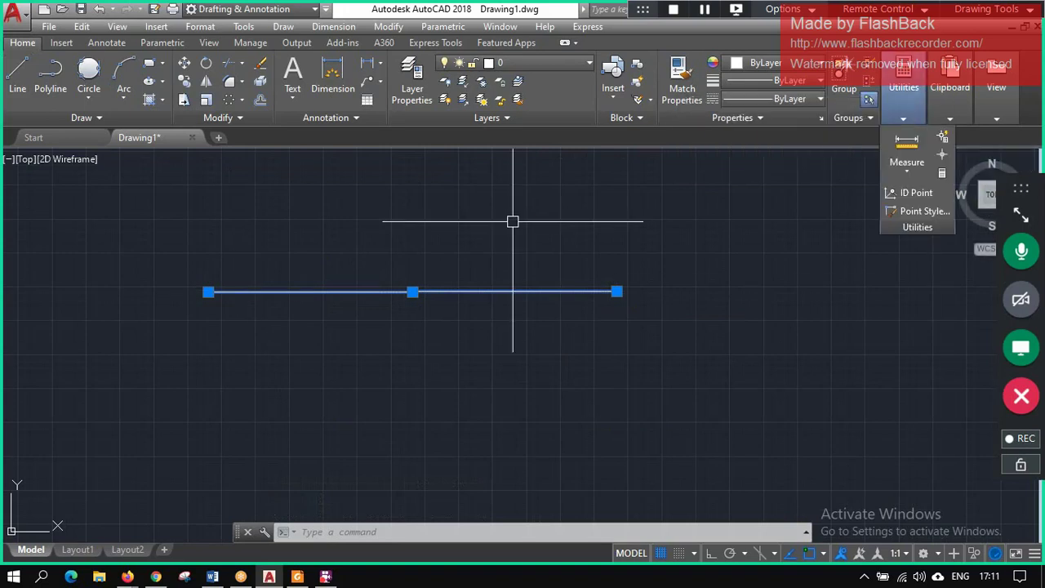
key("Escape")
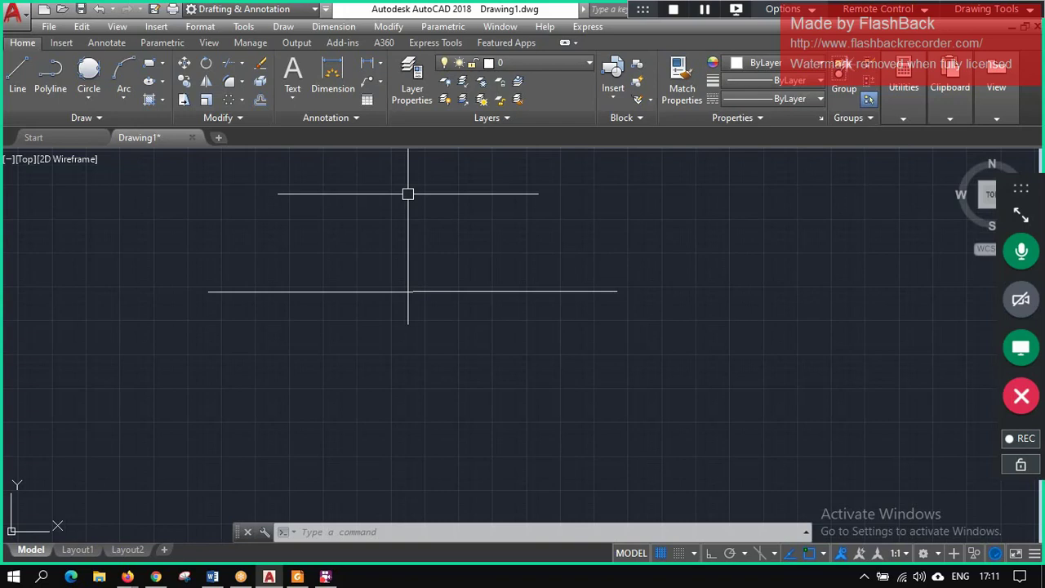
left_click(261, 81)
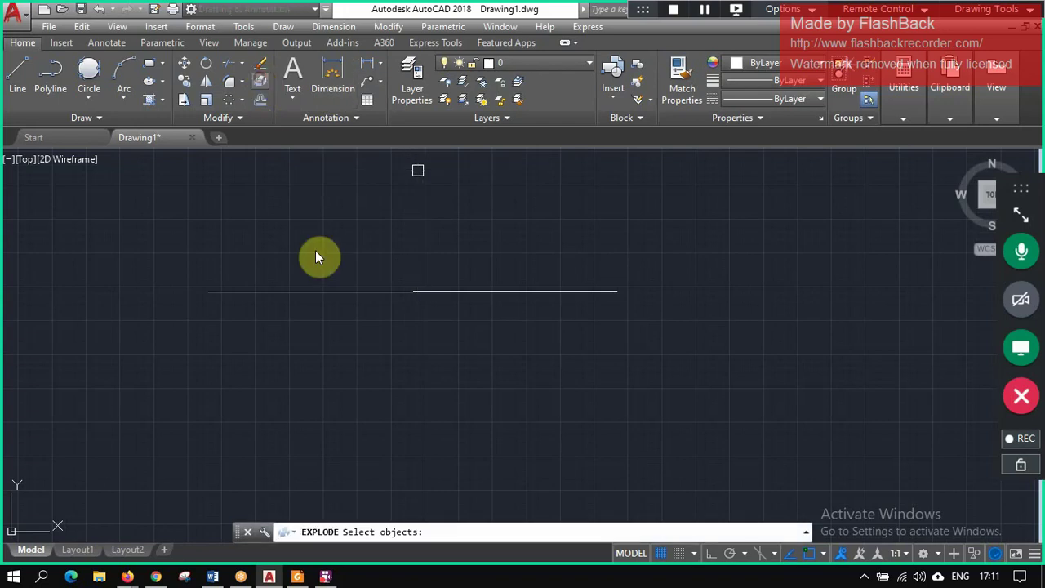
left_click(318, 291)
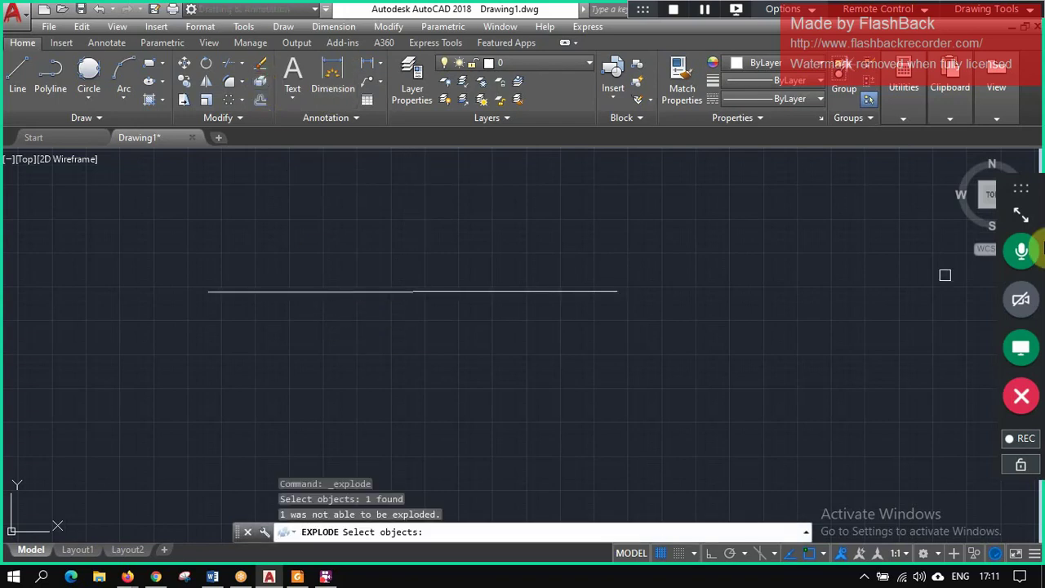
key("Return")
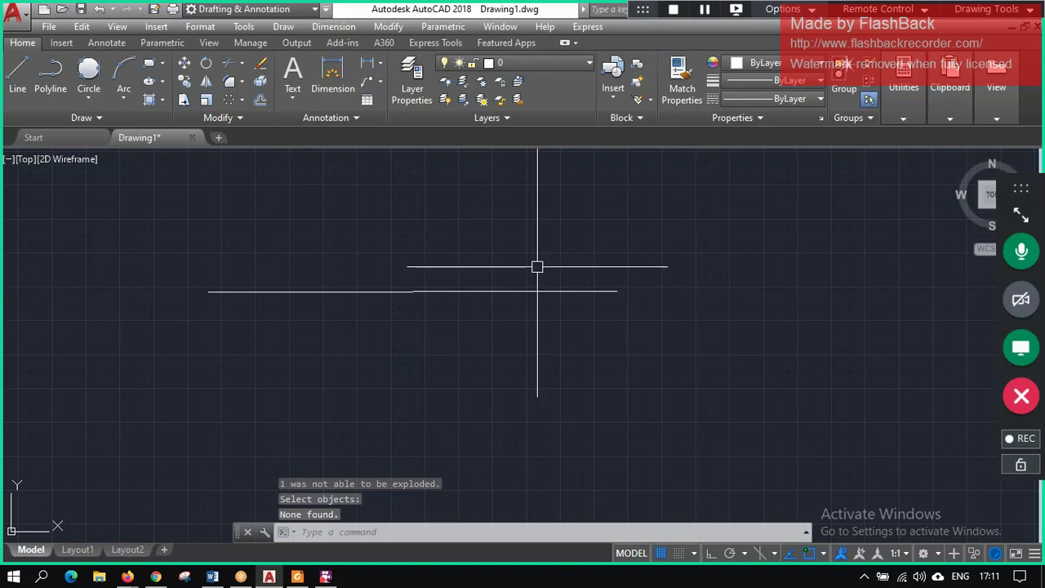
key("Escape")
left_click(531, 292)
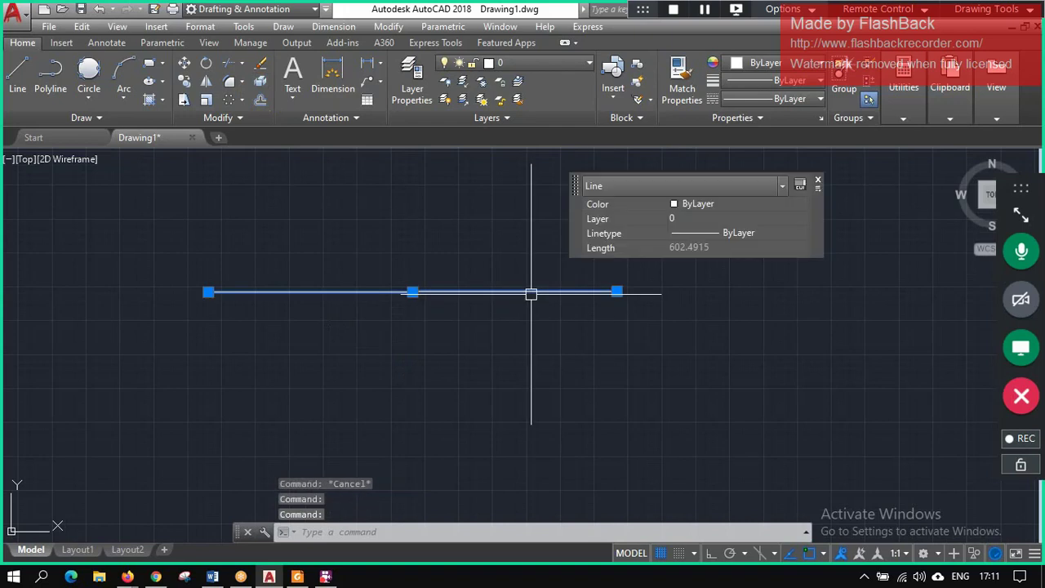
left_click(817, 185)
key("Escape")
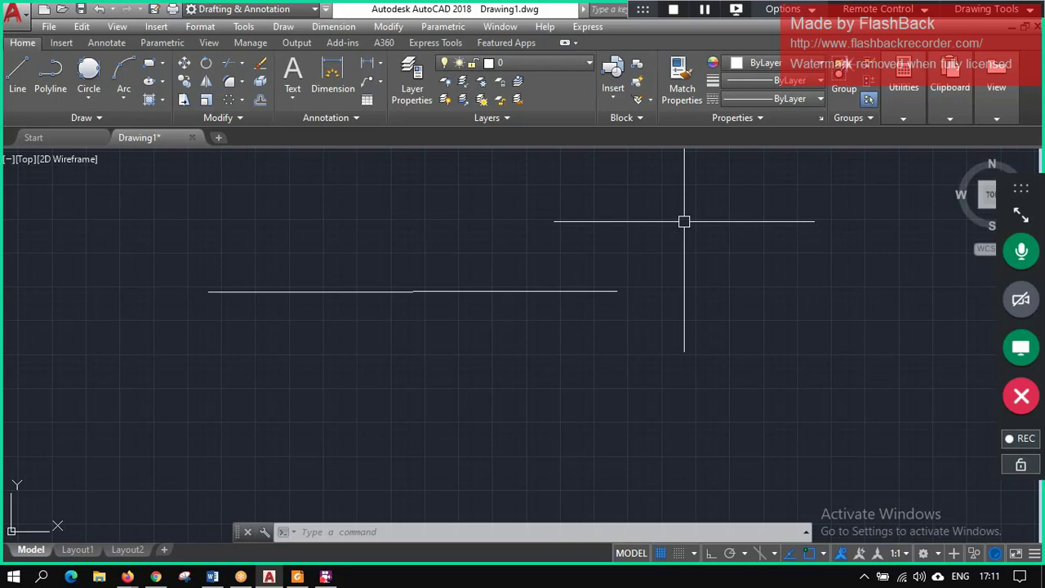
- Abandon a tangent-tangent-tangent circle and draw a centre-radius circle below the line
left_click(83, 73)
left_click(289, 355)
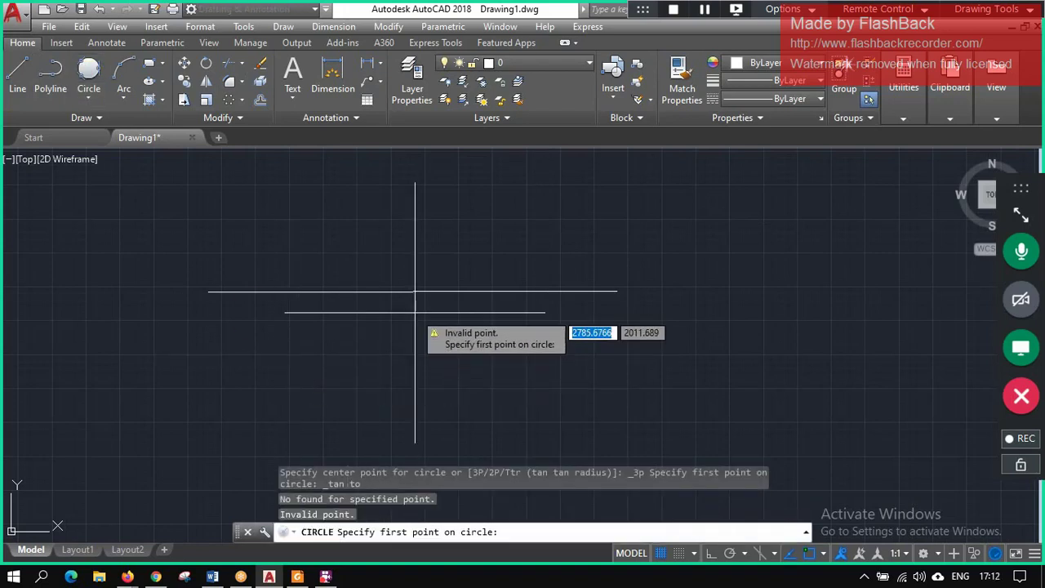
key("Escape")
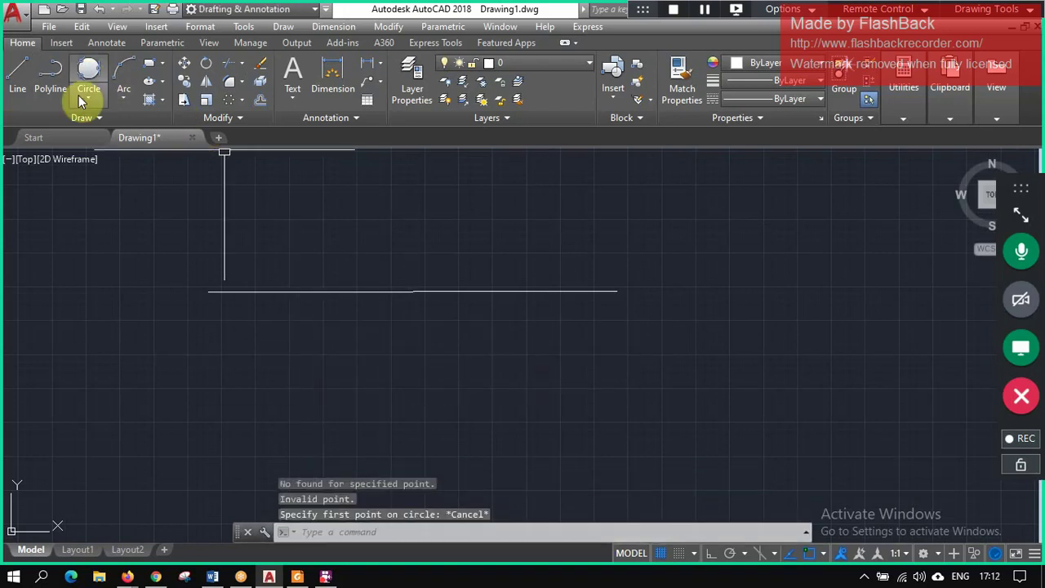
left_click(86, 103)
left_click(118, 120)
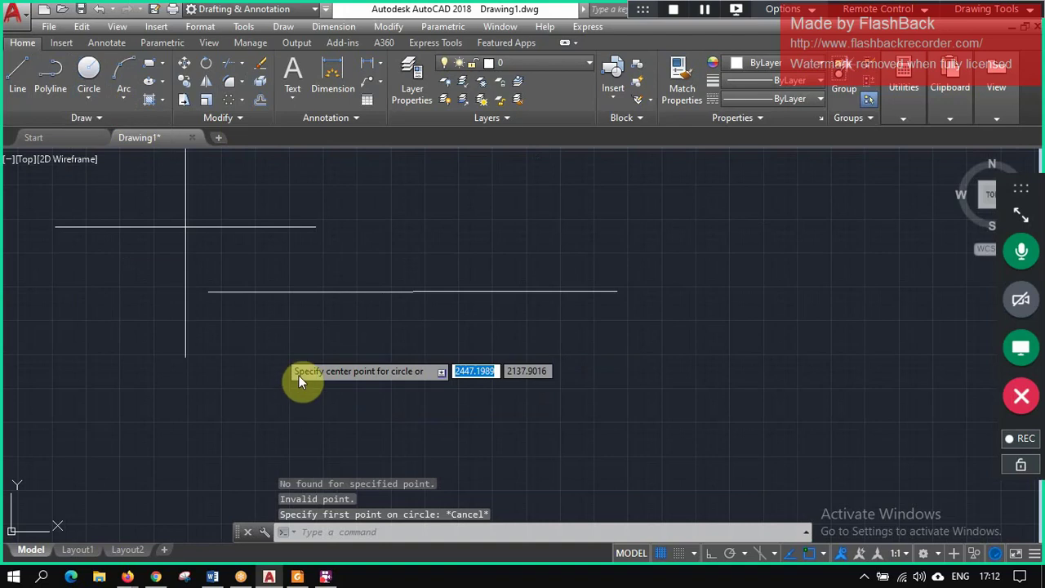
left_click(284, 343)
left_click(320, 335)
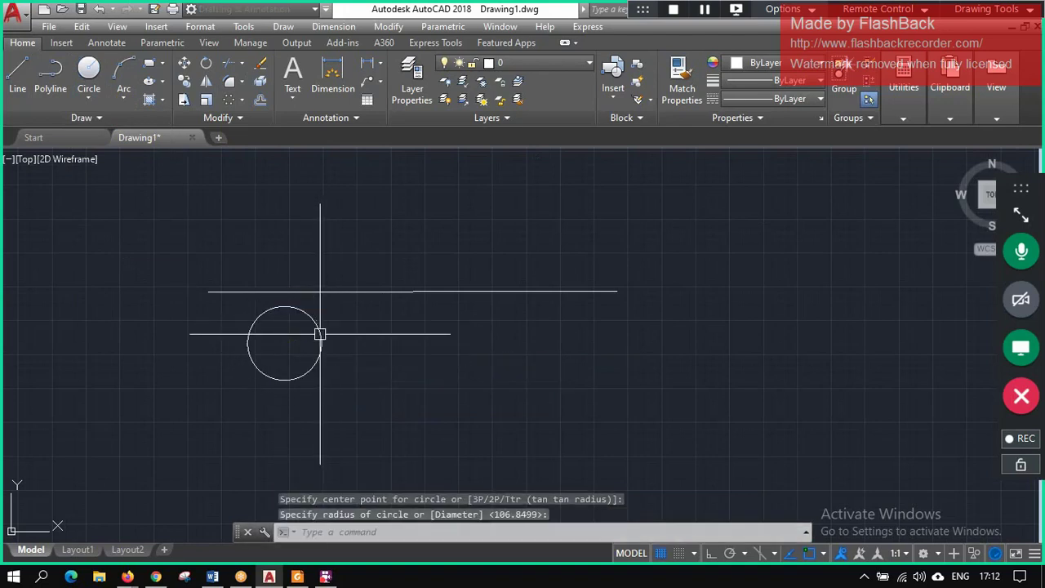
- Repeat CIRCLE to draw a larger circle above the line
key("Return")
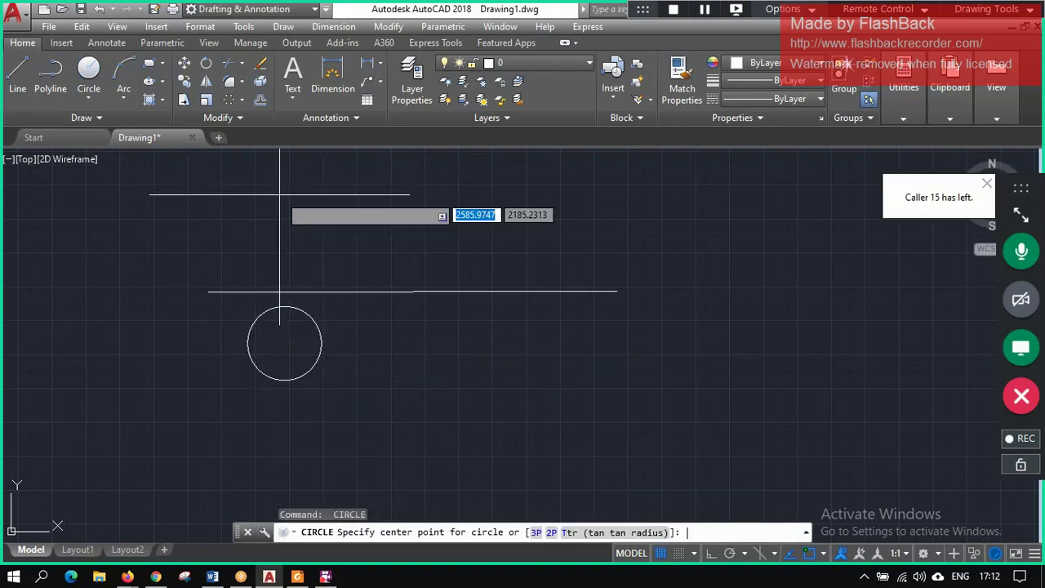
left_click(338, 211)
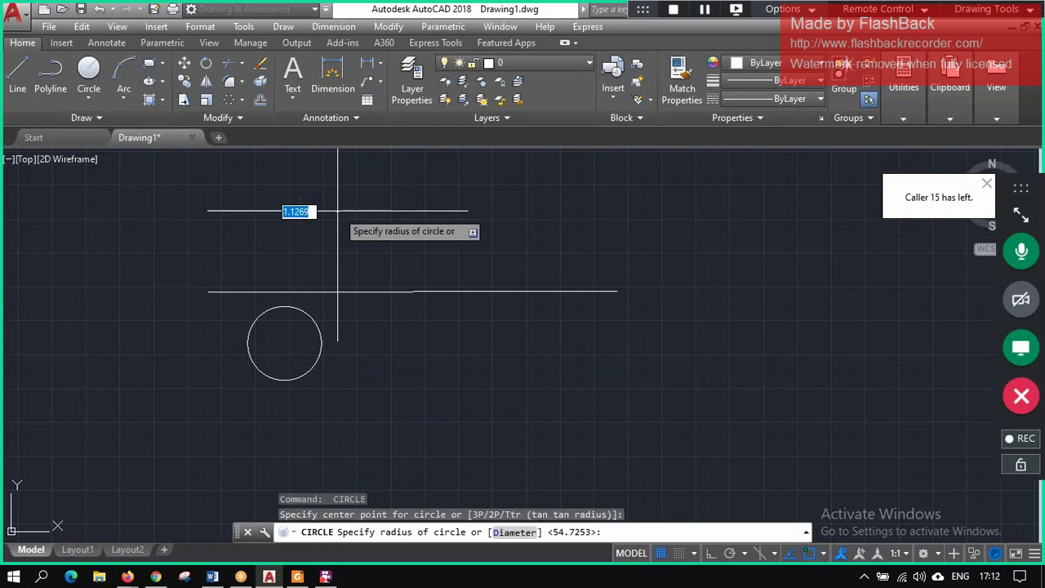
left_click(380, 221)
key("Escape")
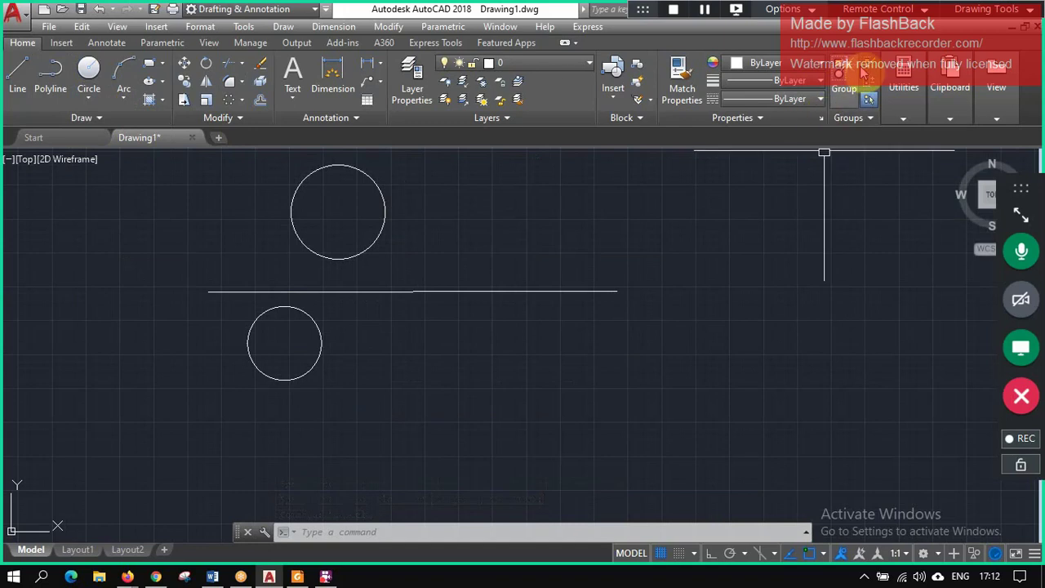
- Group the horizontal line with the upper and lower circles, then select the group to check it
left_click(840, 76)
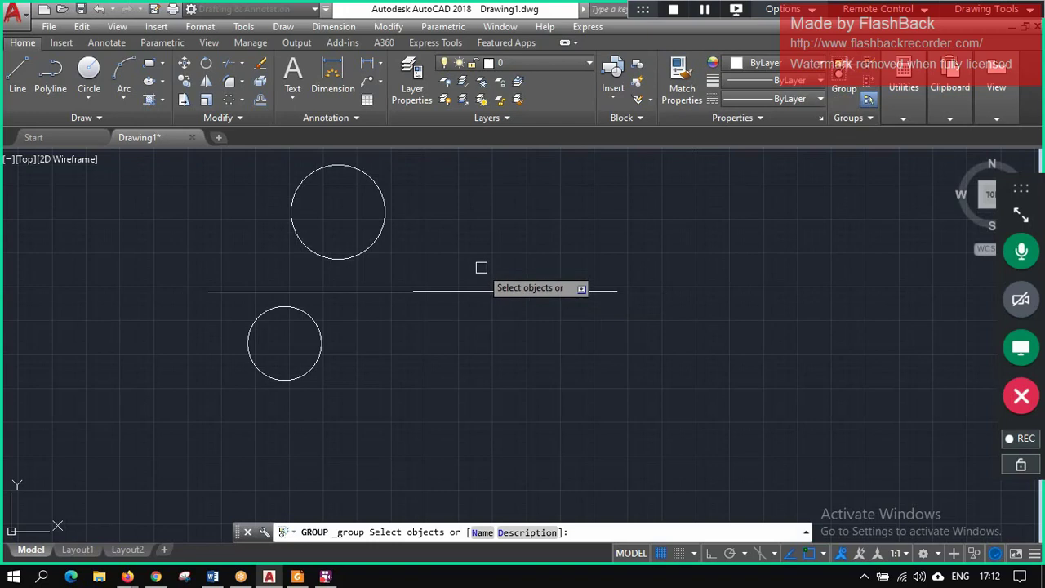
left_click(493, 291)
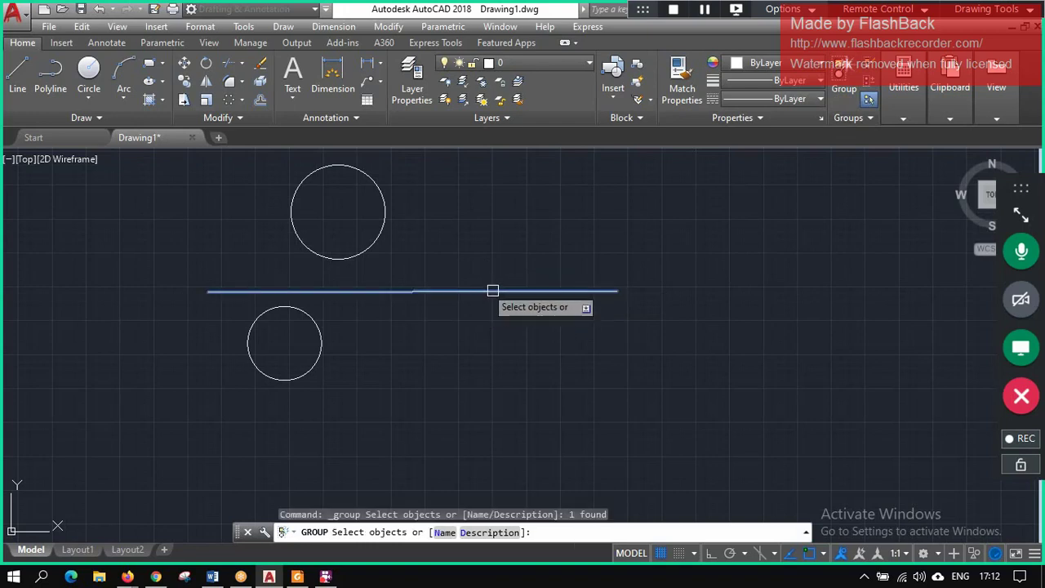
left_click(385, 226)
left_click(322, 346)
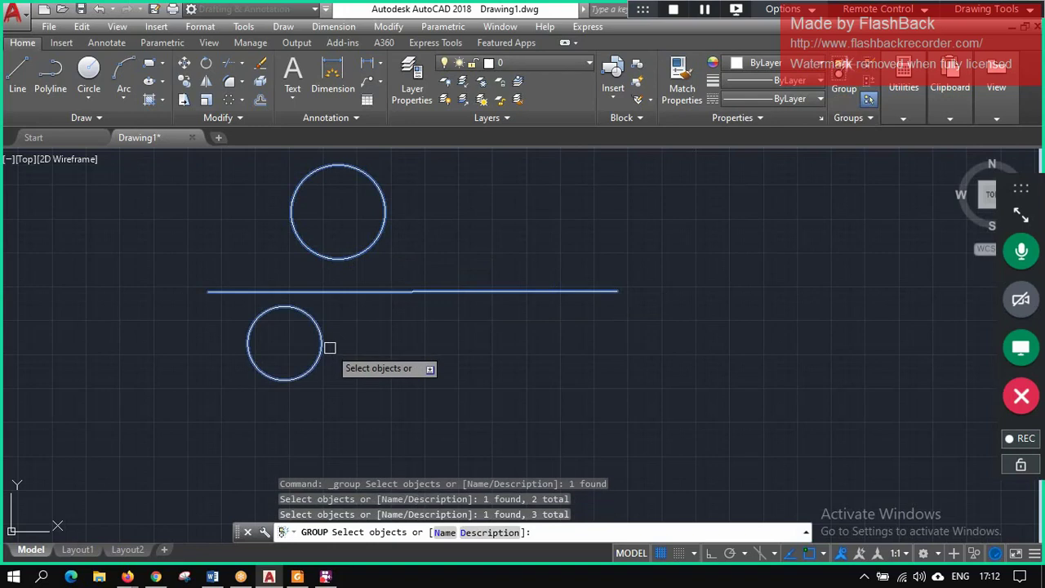
key("Return")
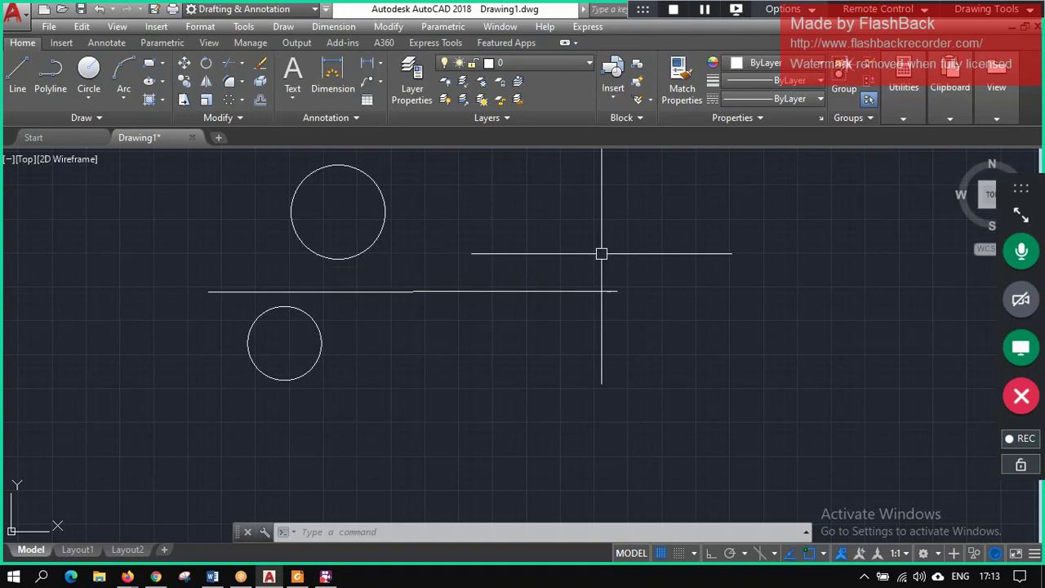
mouse_move(595, 291)
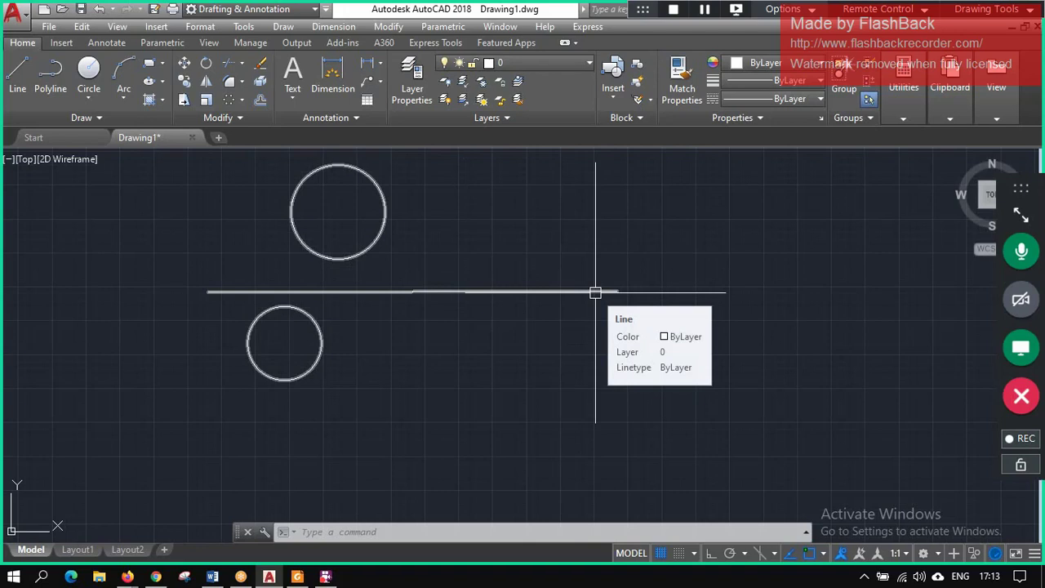
left_click(595, 291)
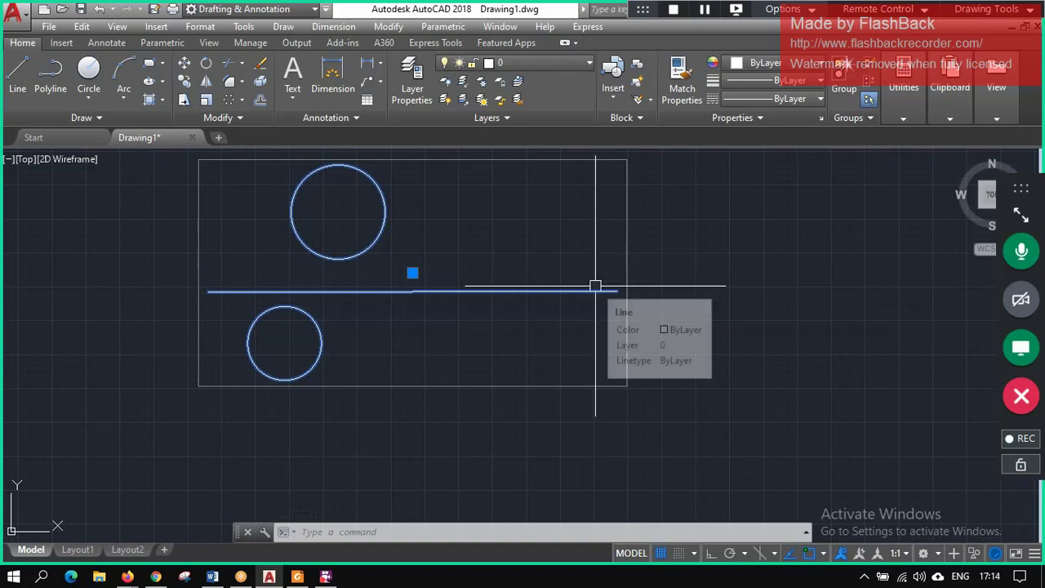
- Draw a new horizontal line at the lower right of the drawing
left_click(24, 82)
left_click(579, 450)
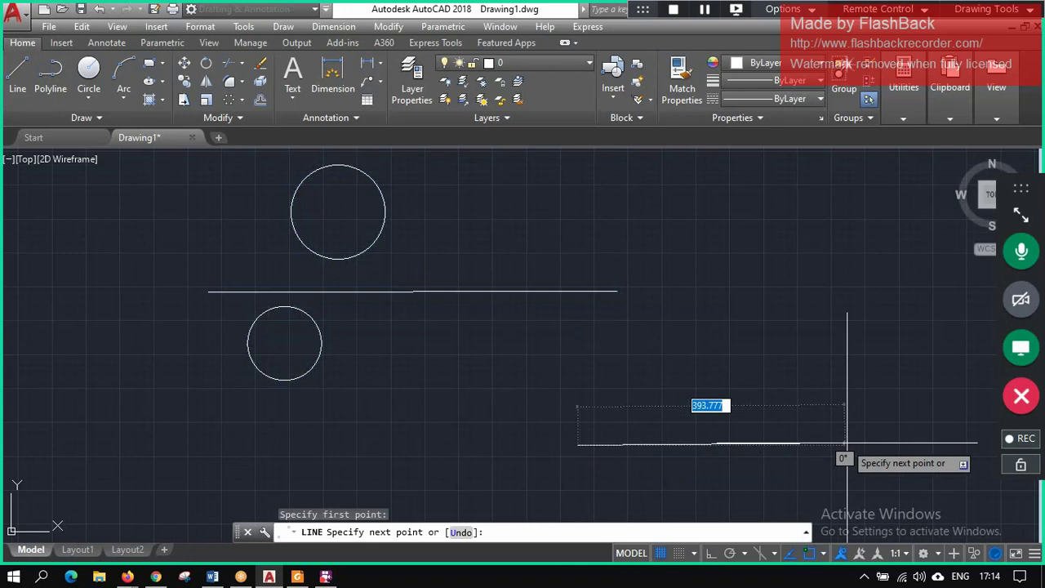
left_click(888, 445)
key("Escape")
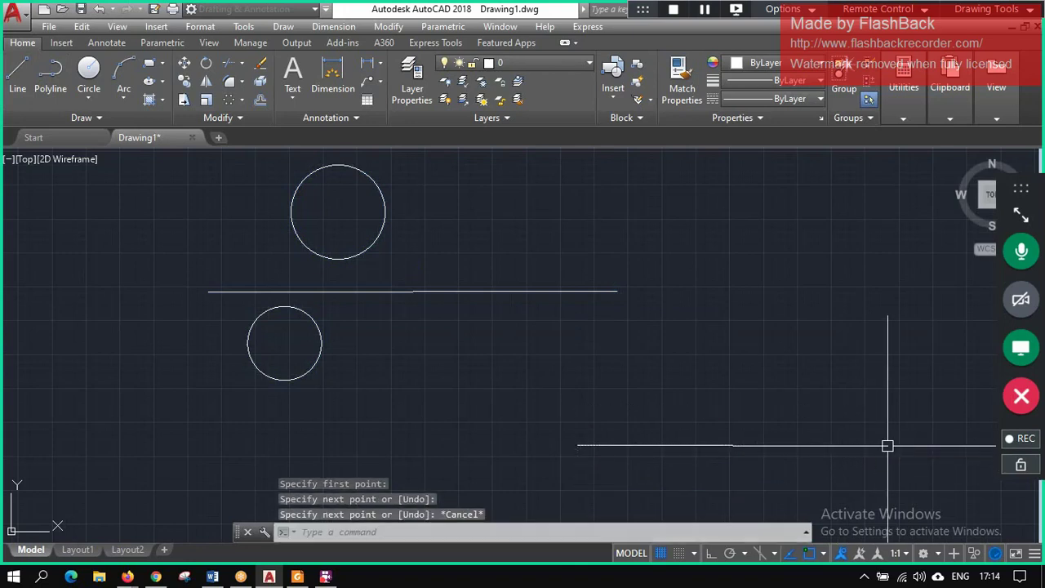
- Draw a small circle above the new line
left_click(91, 78)
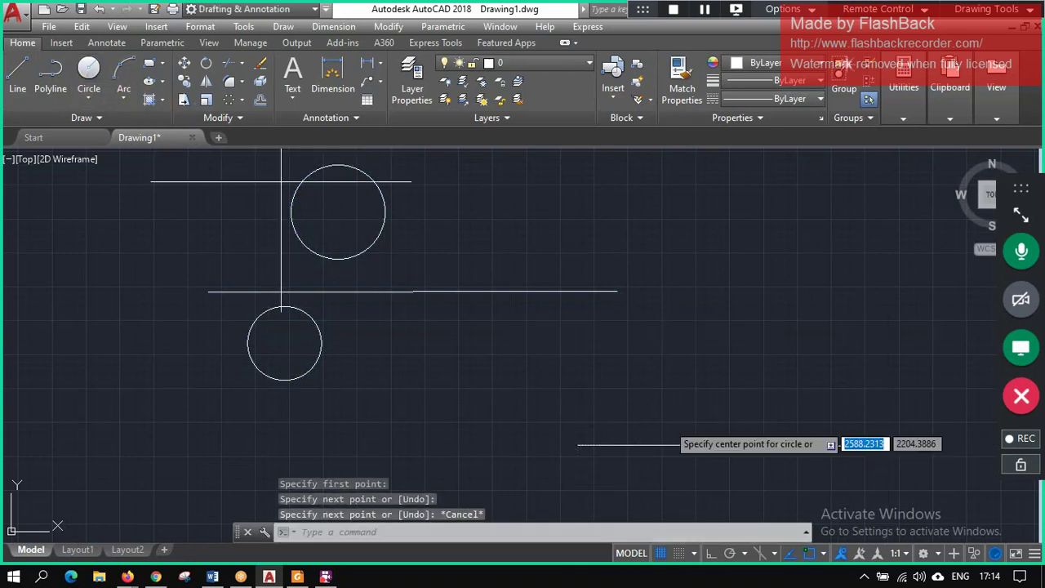
left_click(624, 378)
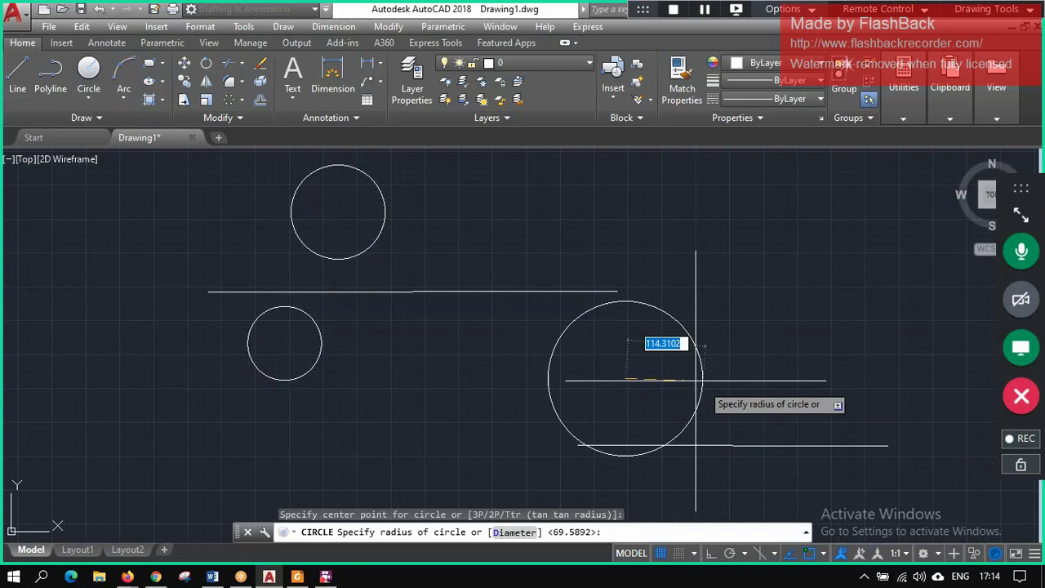
left_click(659, 367)
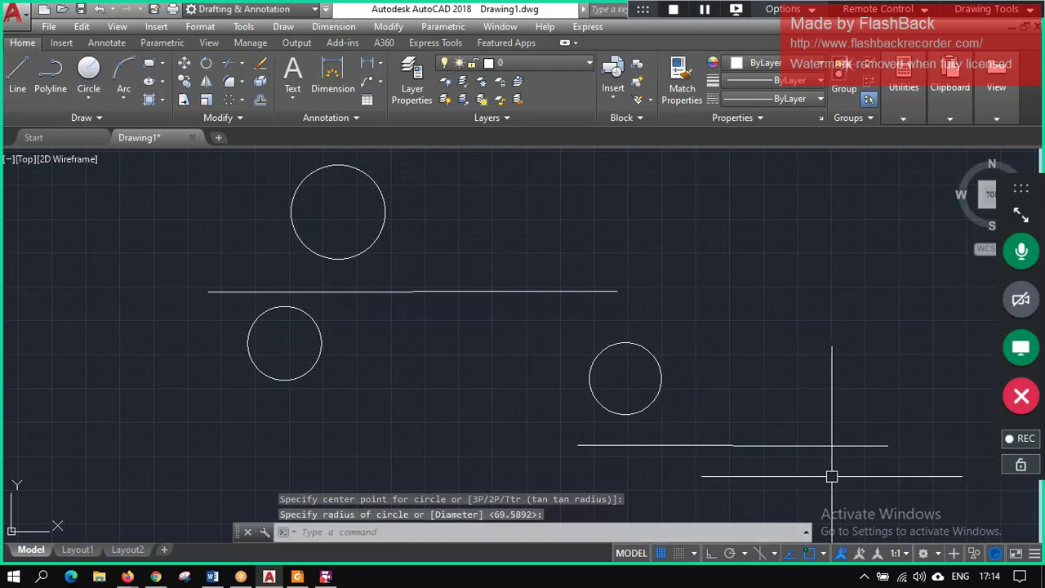
key("Escape")
- Try selecting the new line and cancel, then start the Group command
left_click(841, 444)
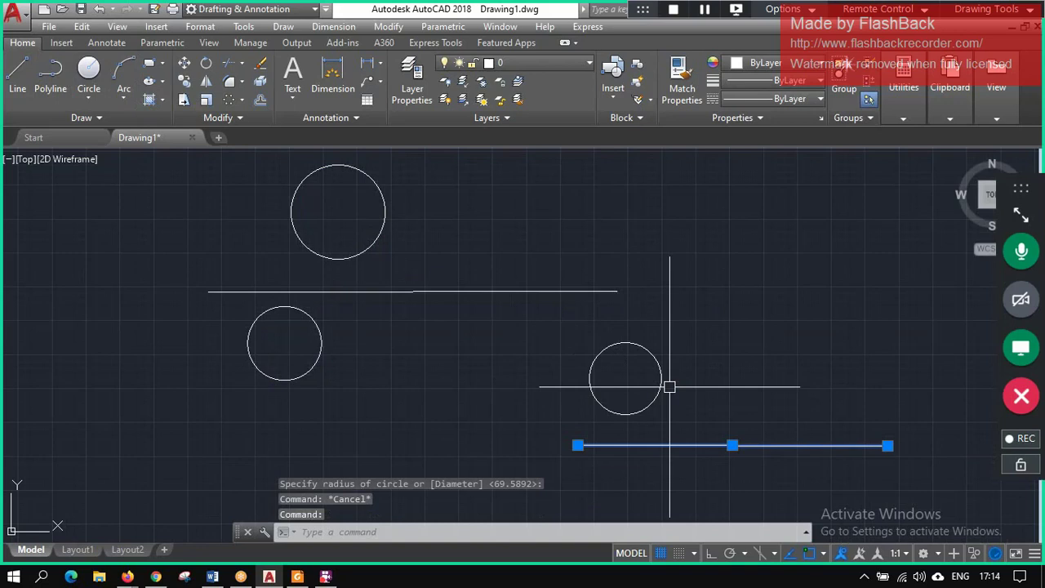
left_click(754, 390)
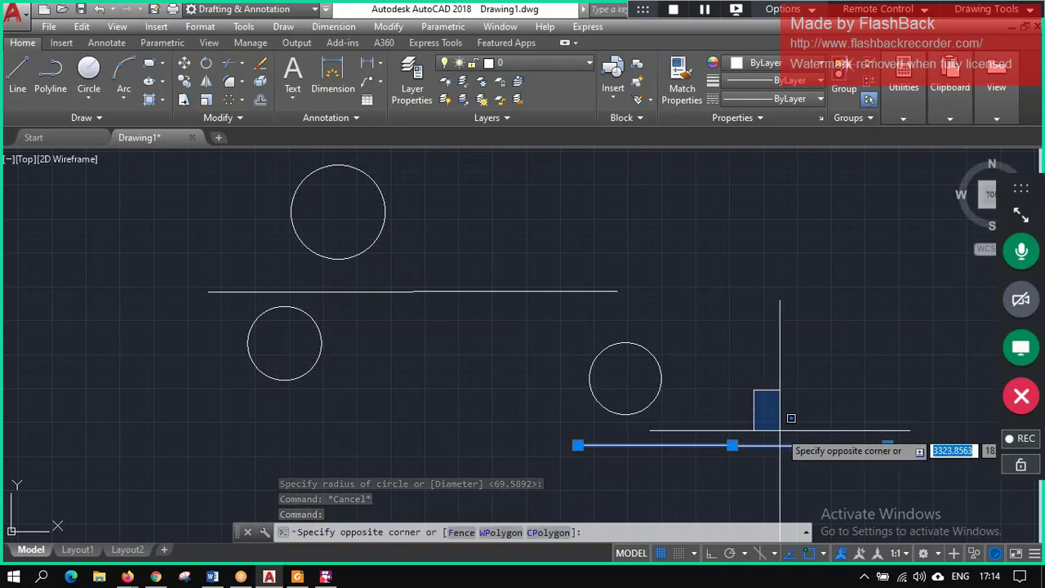
key("Escape")
key("Escape")
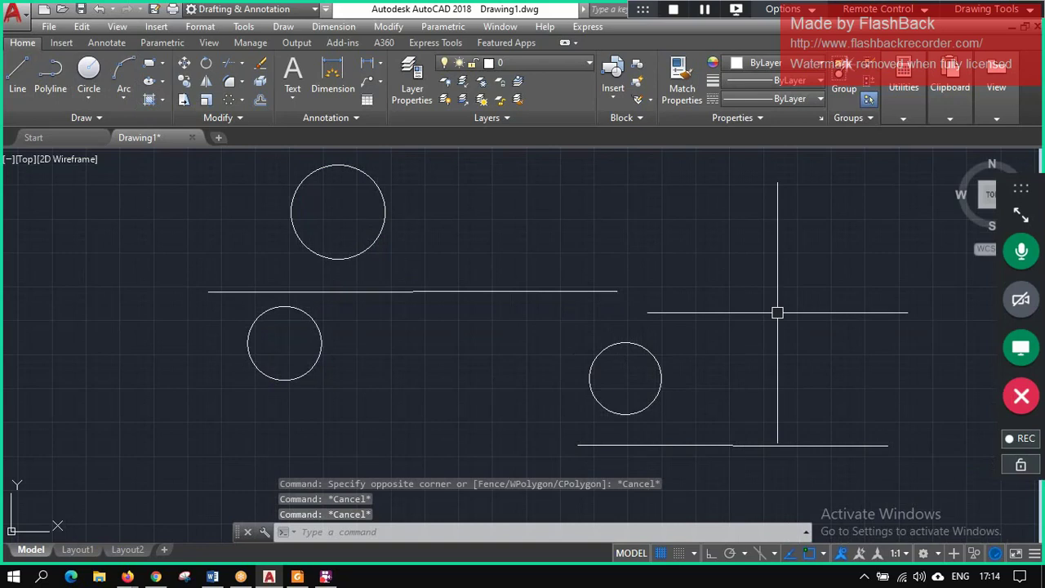
left_click(846, 77)
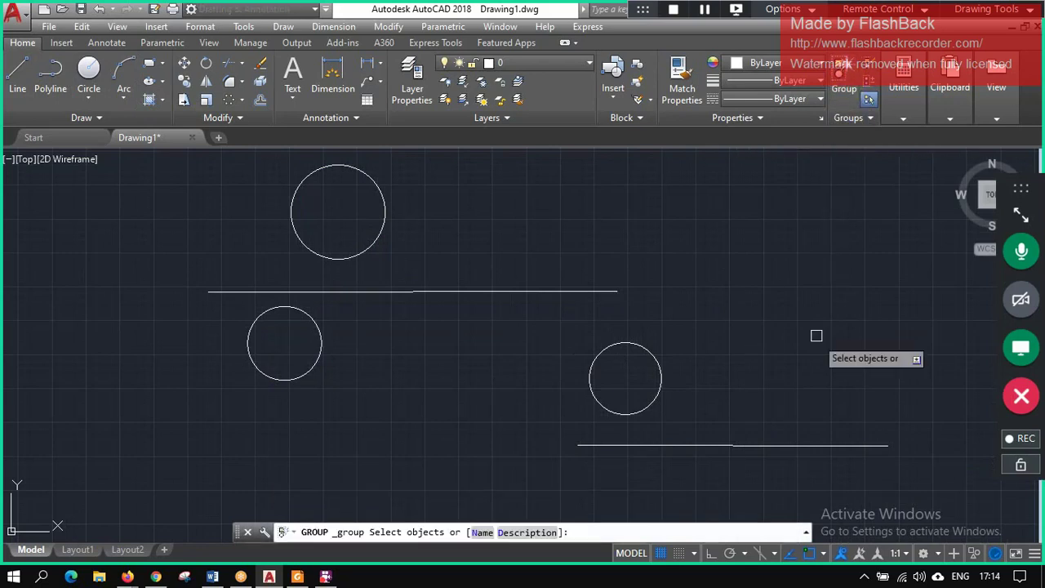
- Group the bottom line with the circle above it
left_click(807, 443)
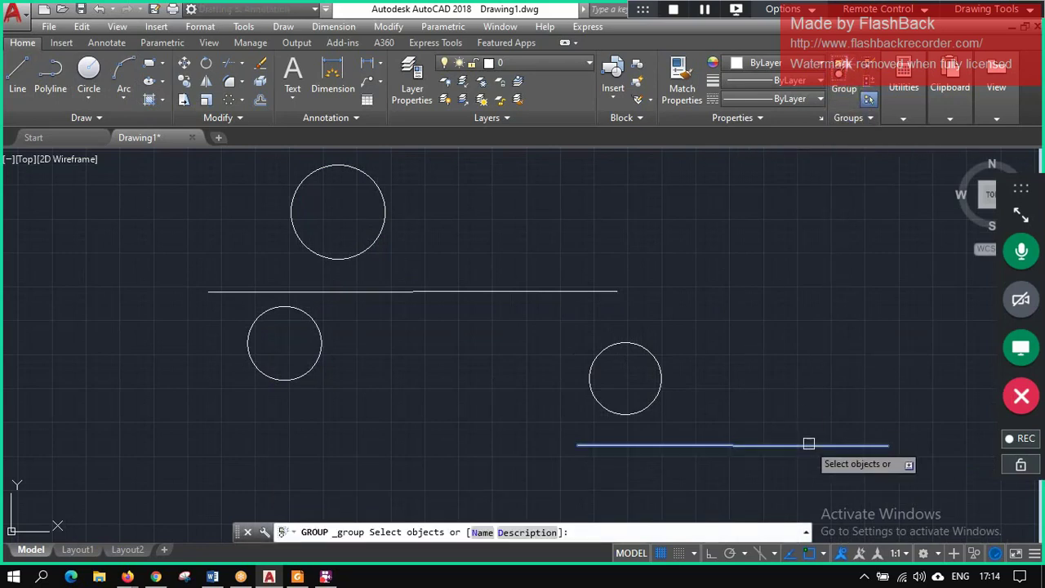
left_click(648, 350)
key("Return")
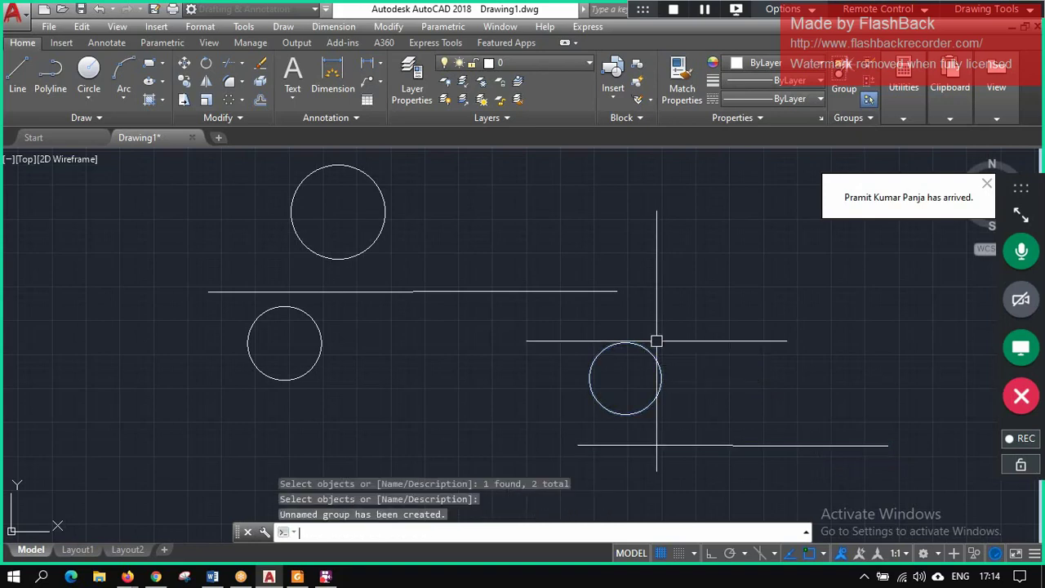
- Select the new group twice to verify it, then stop screen sharing
left_click(737, 444)
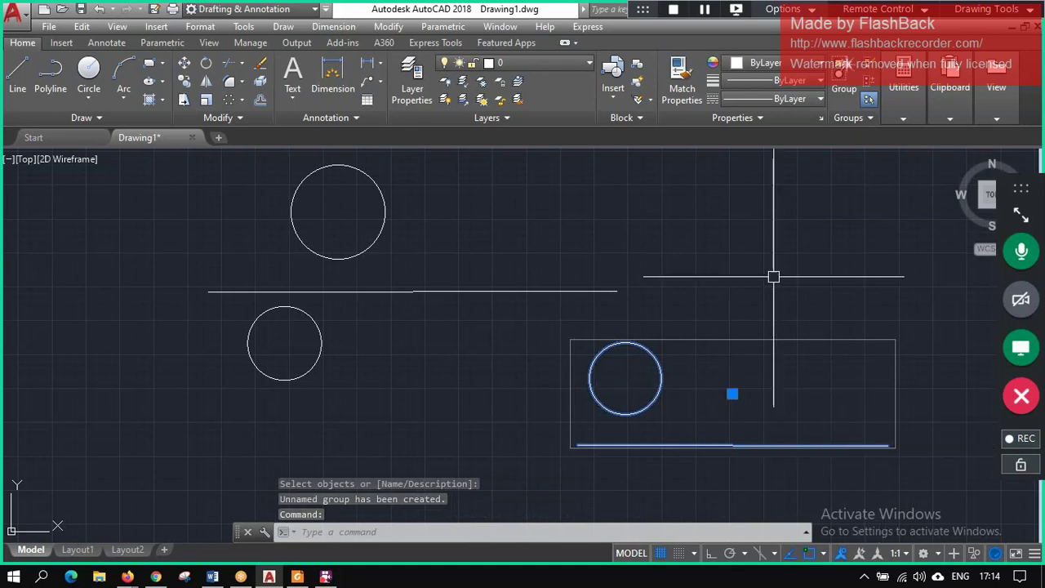
key("Escape")
left_click(660, 368)
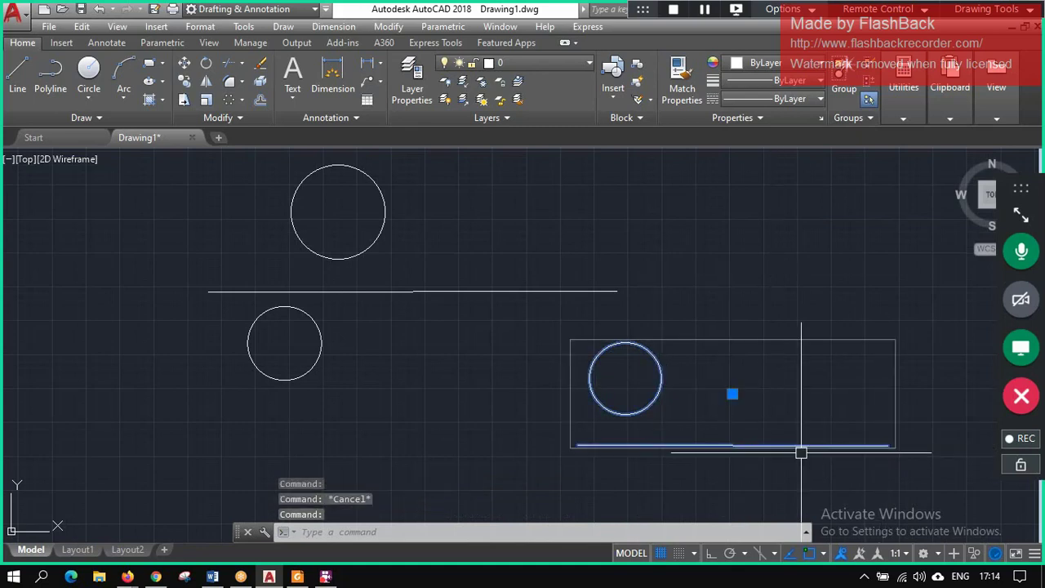
key("Escape")
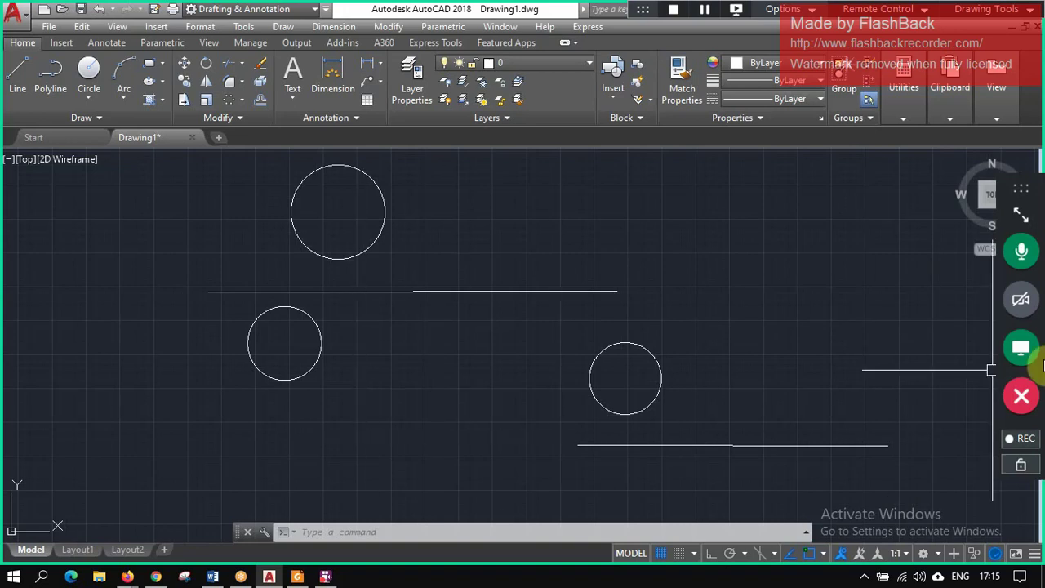
left_click(1020, 347)
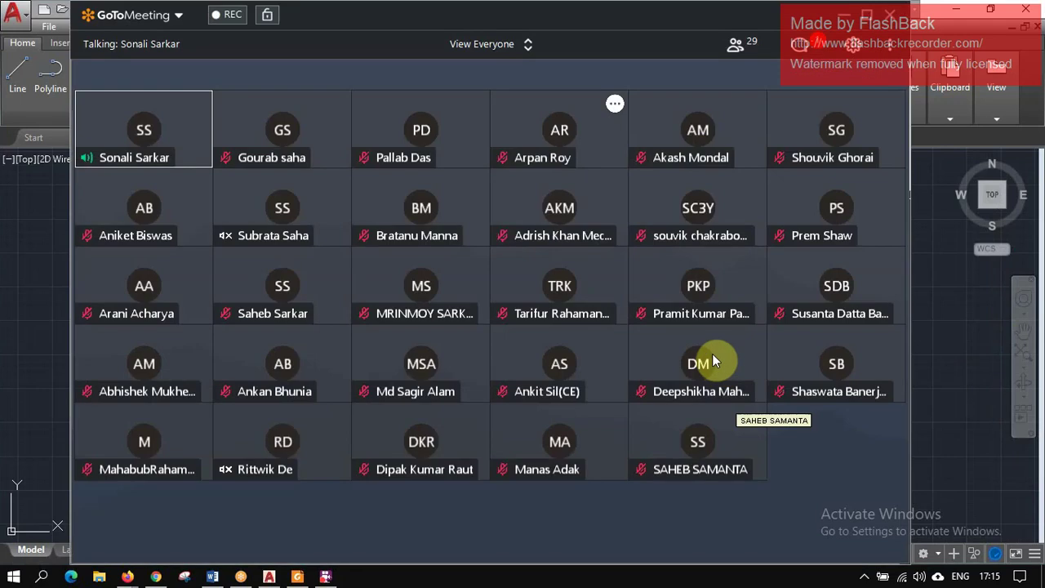
mouse_move(683, 390)
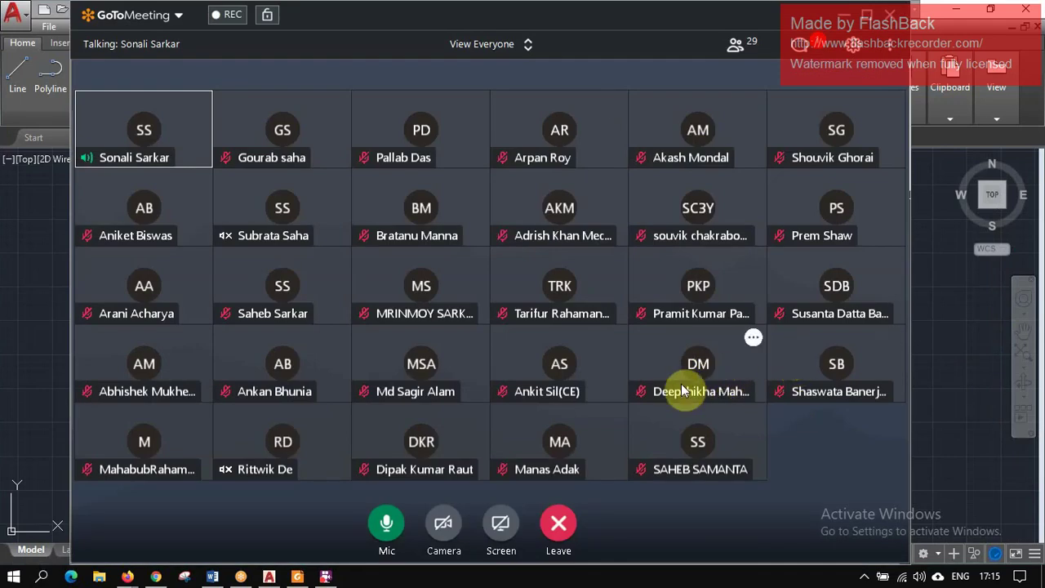
- Open and close the meeting chat, then bring up the FlashBack recorder controls
left_click(801, 47)
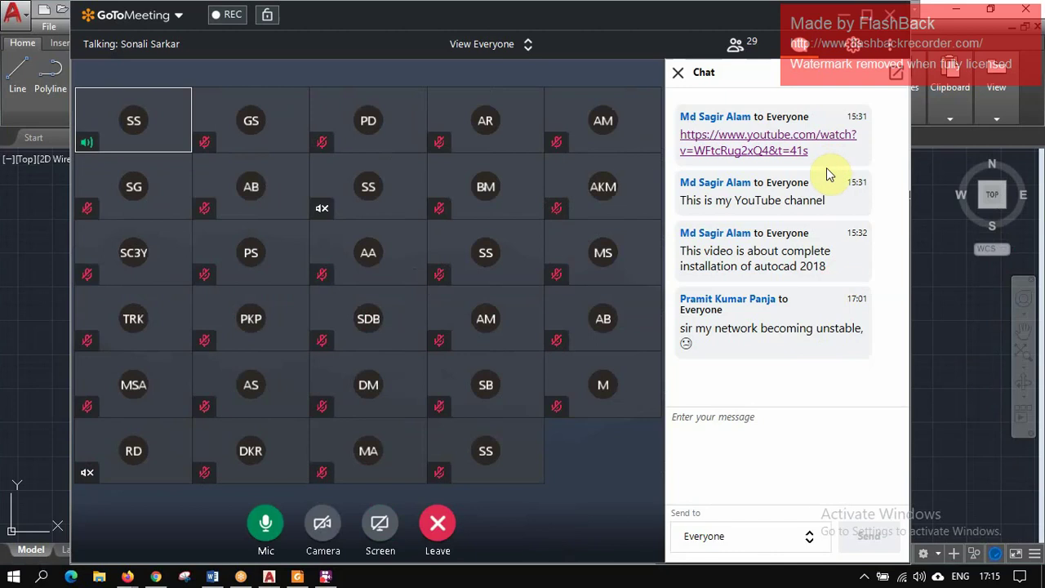
left_click(802, 46)
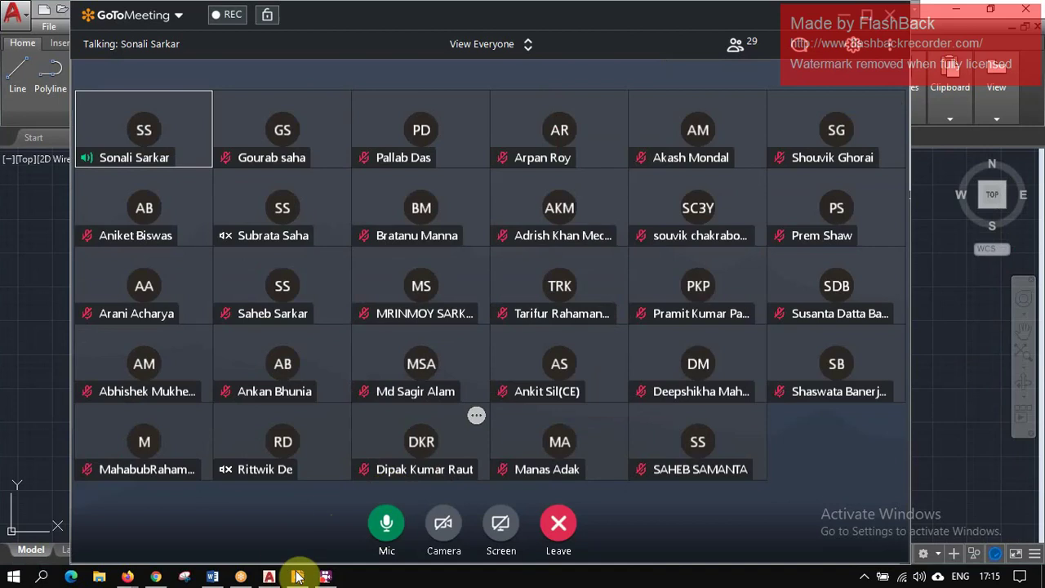
left_click(327, 577)
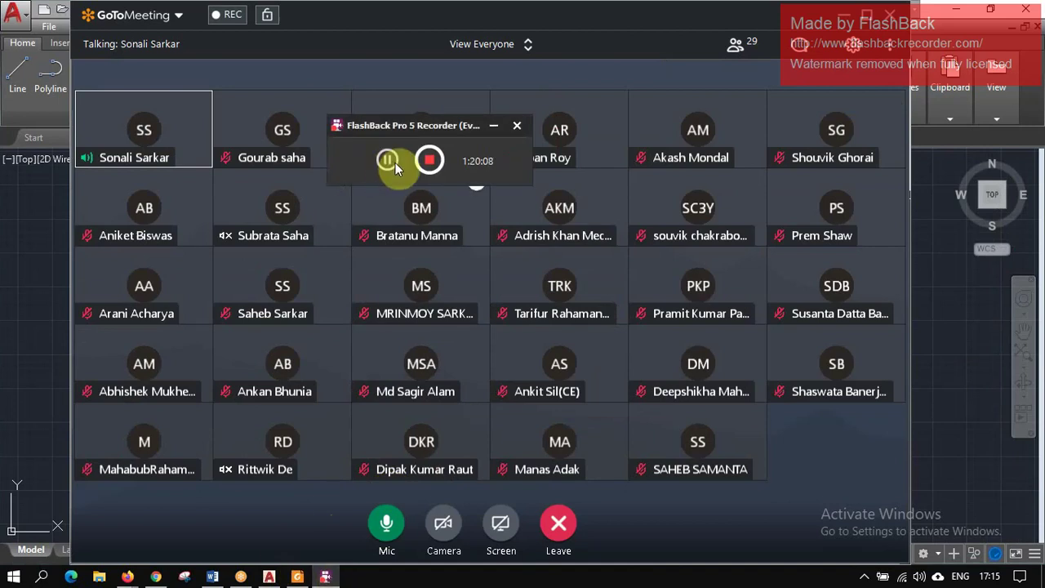